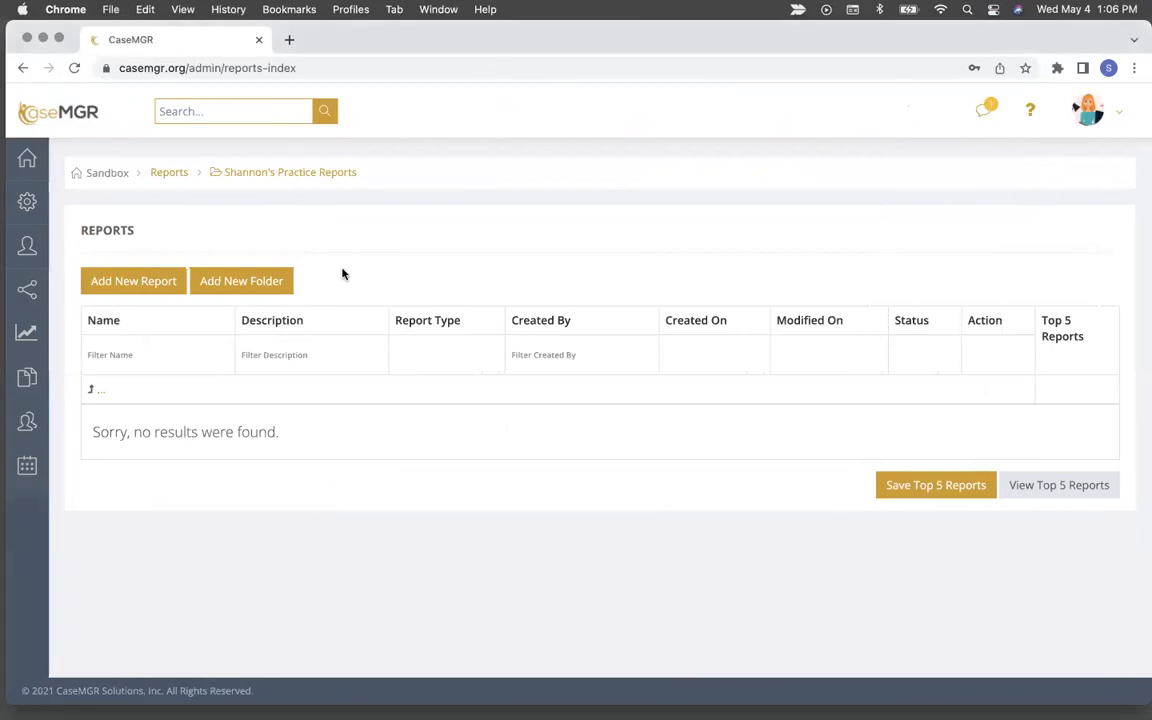
# Create a new report in the current folder and name it "Demographic - All"
pyautogui.click(138, 286)
pyautogui.scroll(-1, 452, 293)
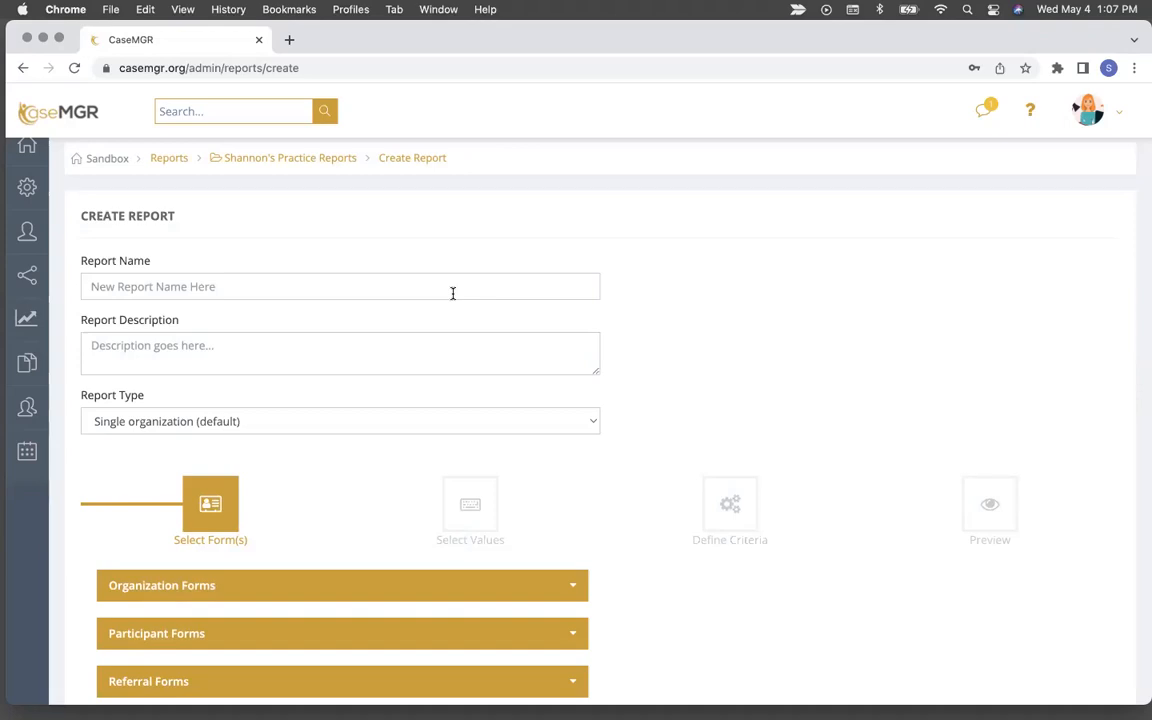
pyautogui.click(285, 287)
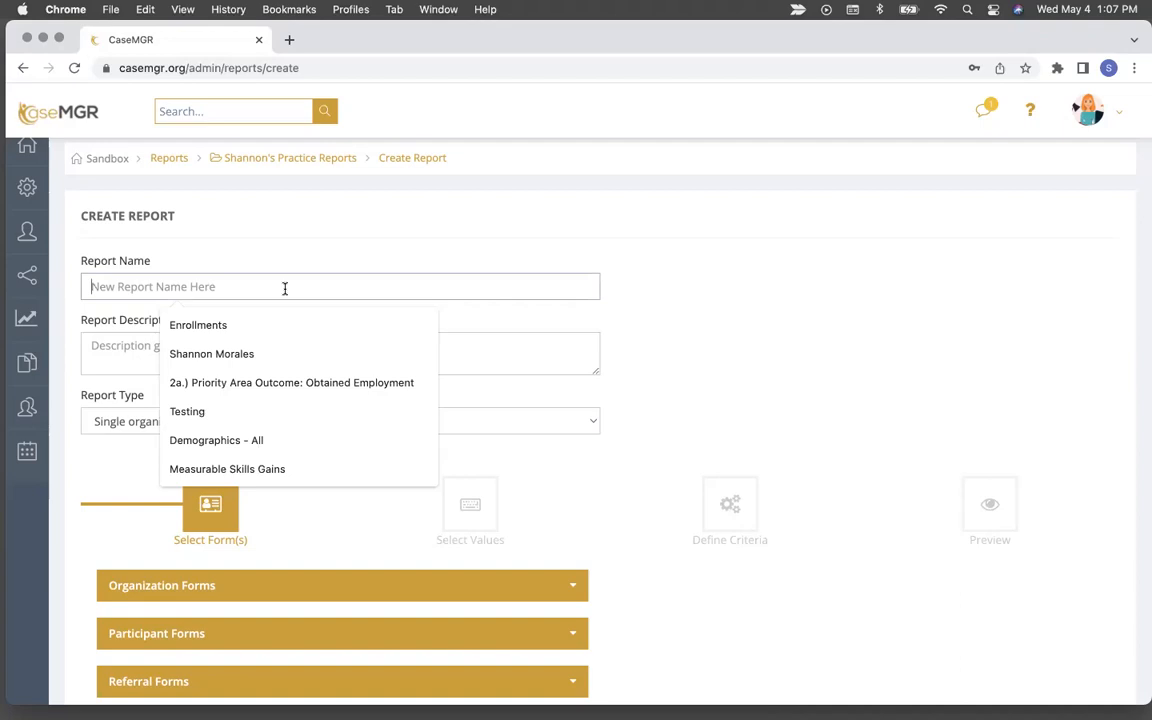
pyautogui.write('Demobrap')
pyautogui.press('BackSpace')
pyautogui.press('BackSpace')
pyautogui.press('BackSpace')
pyautogui.press('BackSpace')
pyautogui.write('graphic')
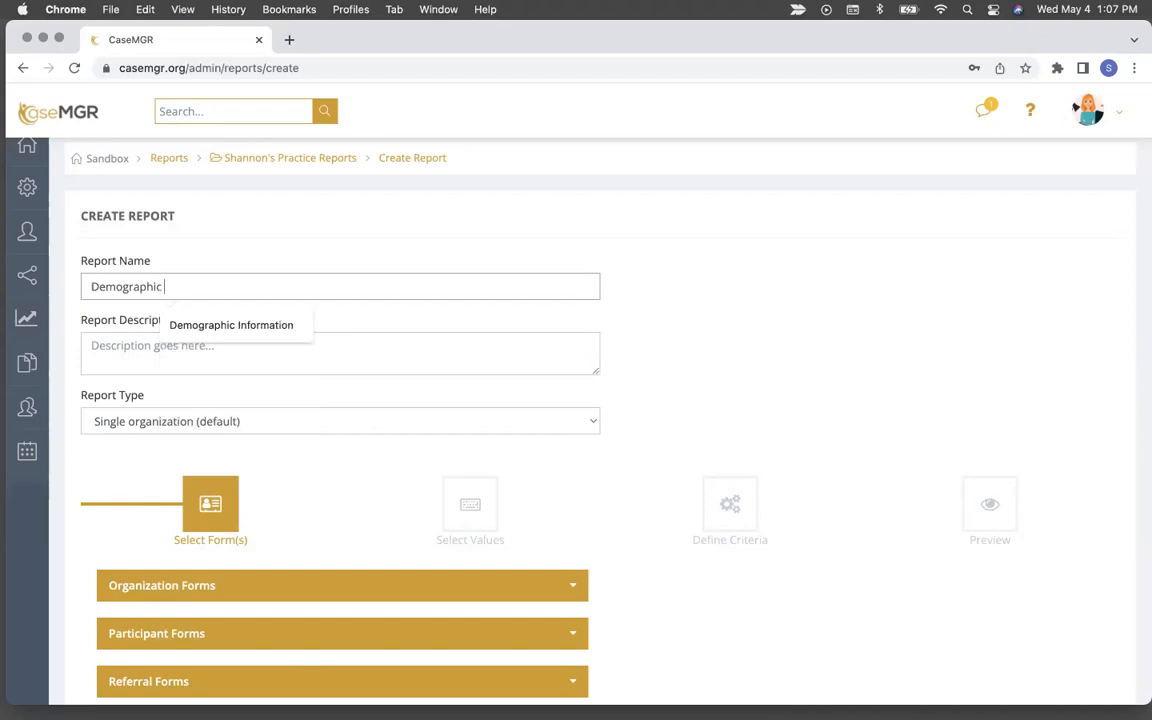
pyautogui.write(' - All')
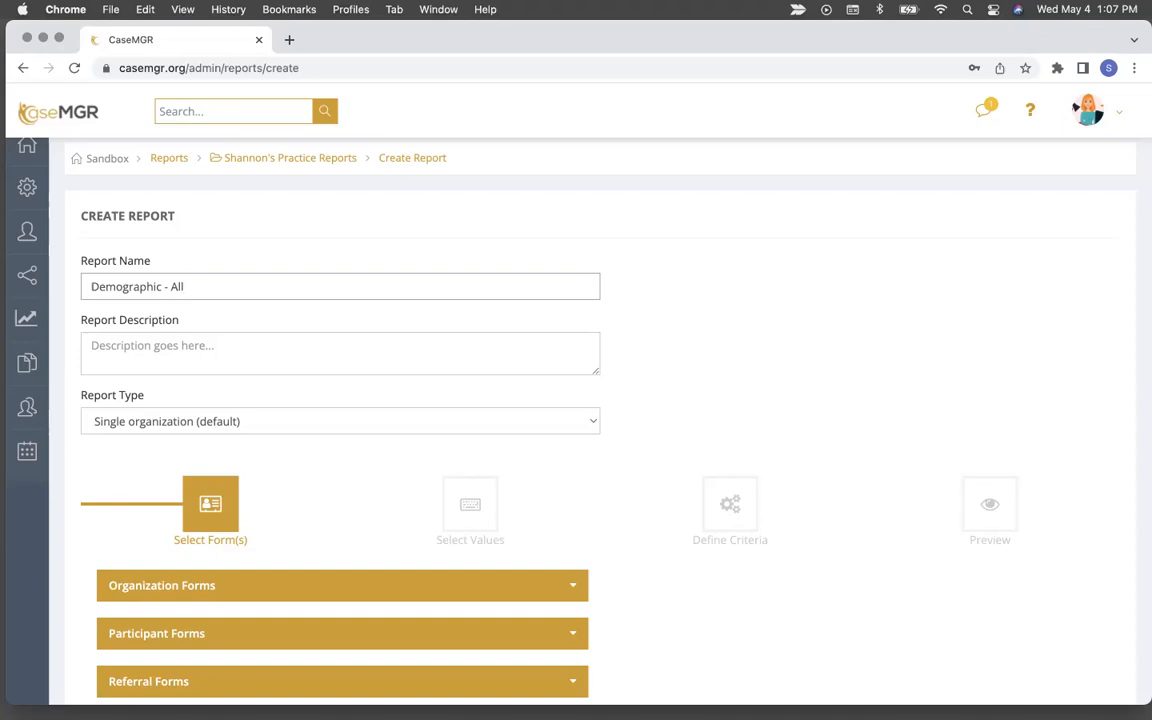
# Enter the description "Cumulative Program Year 7.2021 - 6.2022" and choose Single organization (default) as the report type
pyautogui.click(226, 337)
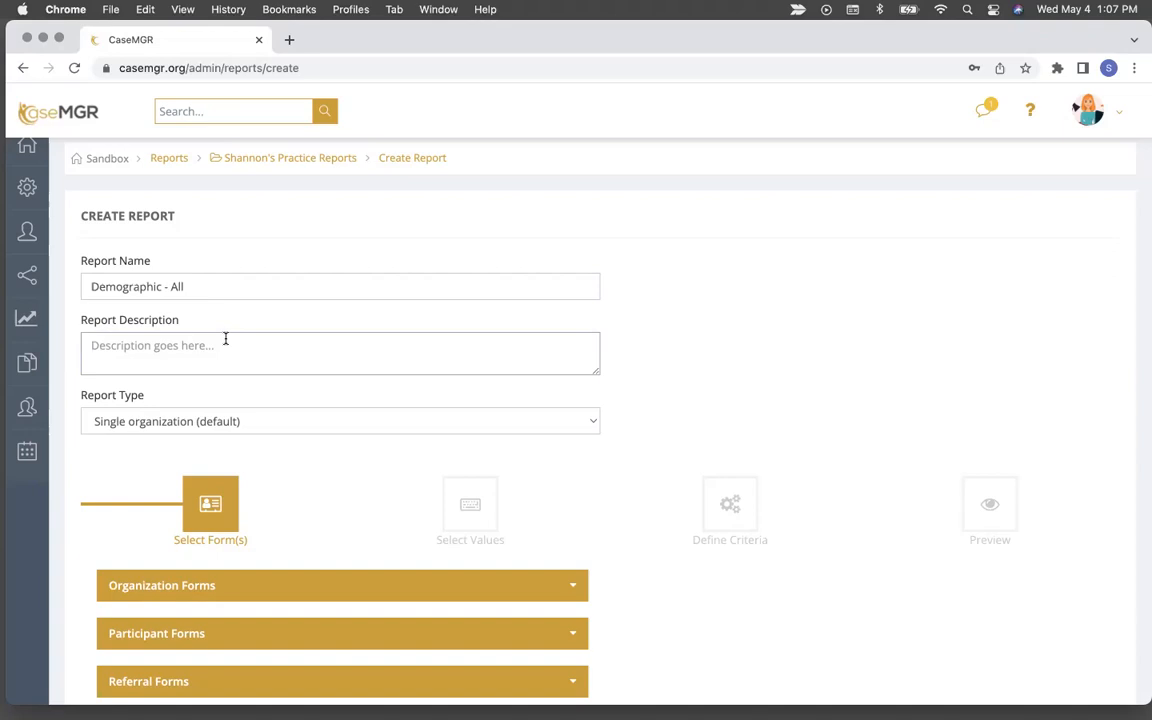
pyautogui.write('Cumulative Program Year')
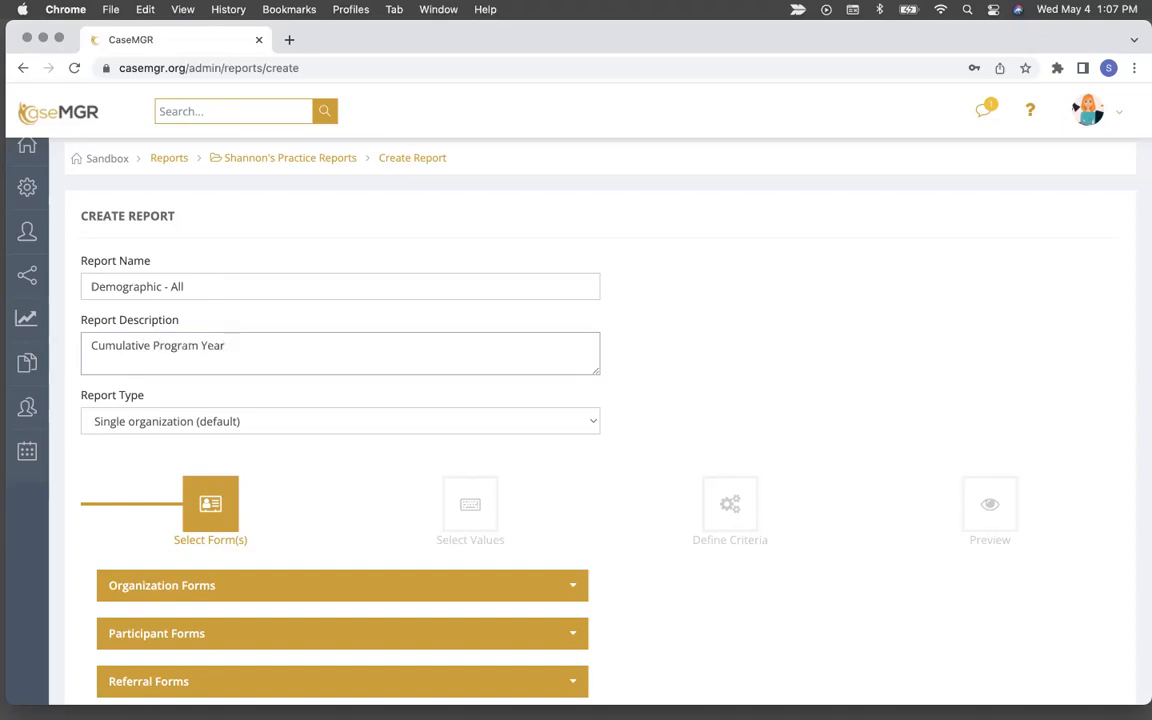
pyautogui.write(' 7.2021 - 6.2022')
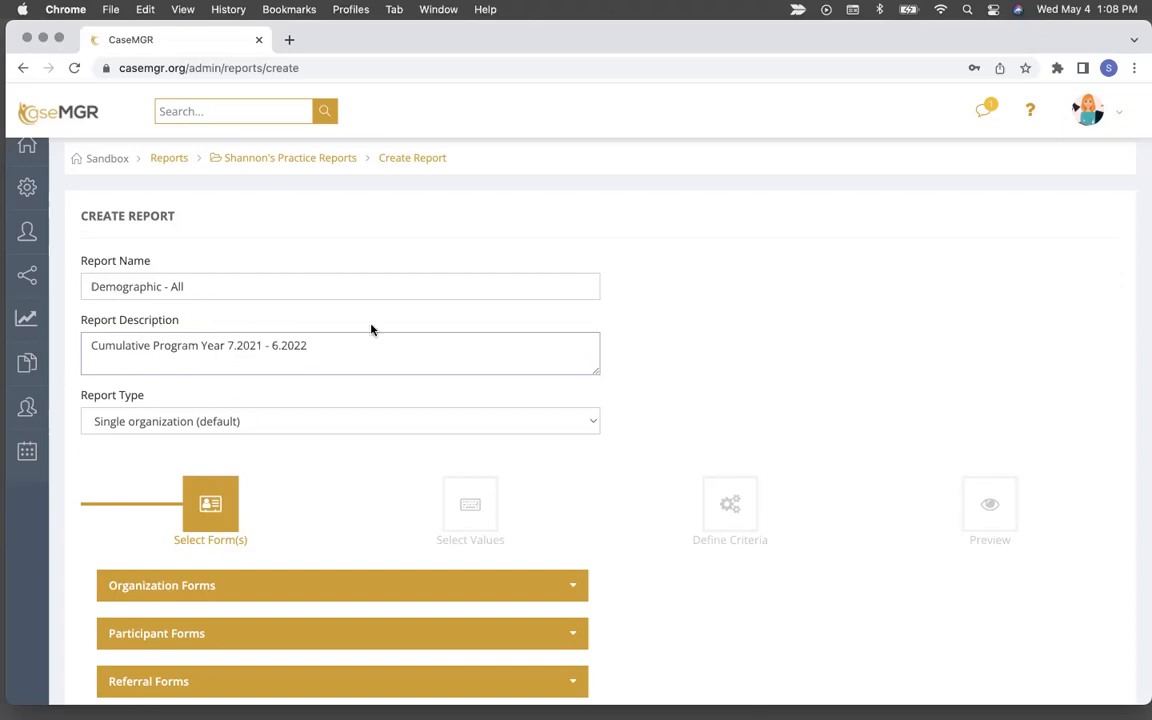
pyautogui.click(587, 419)
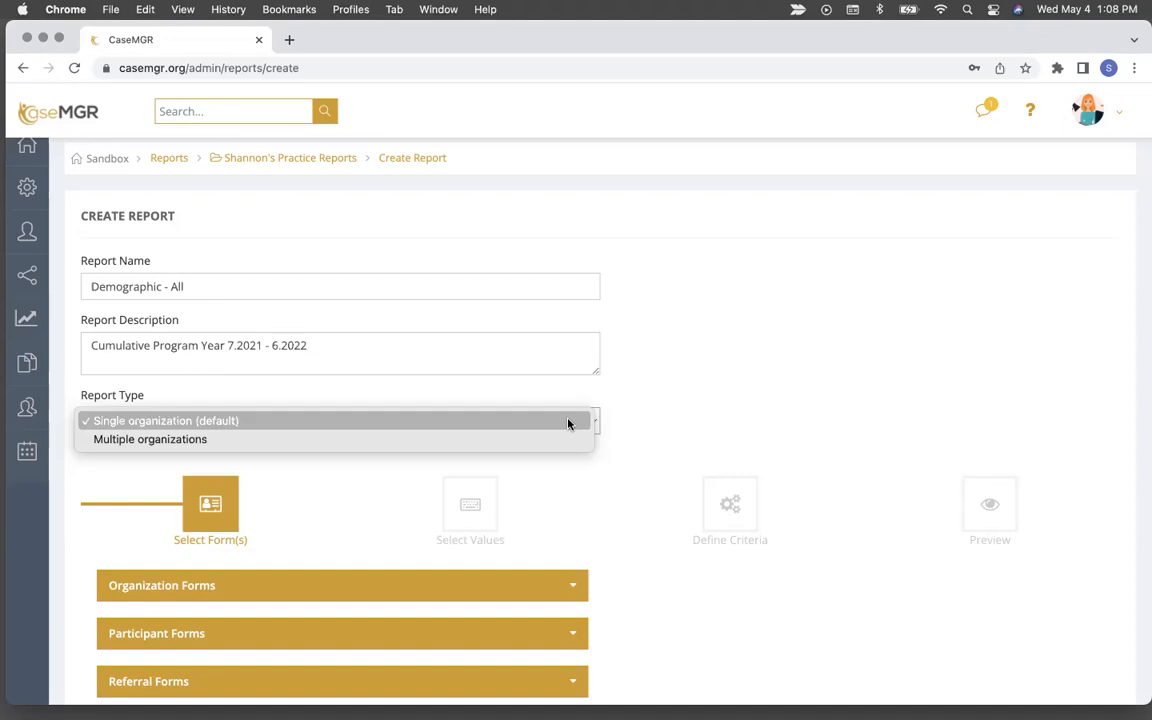
pyautogui.click(400, 420)
# Select the participant forms Participant Profile and Program Status for the report and proceed to value selection
pyautogui.scroll(-1, 326, 412)
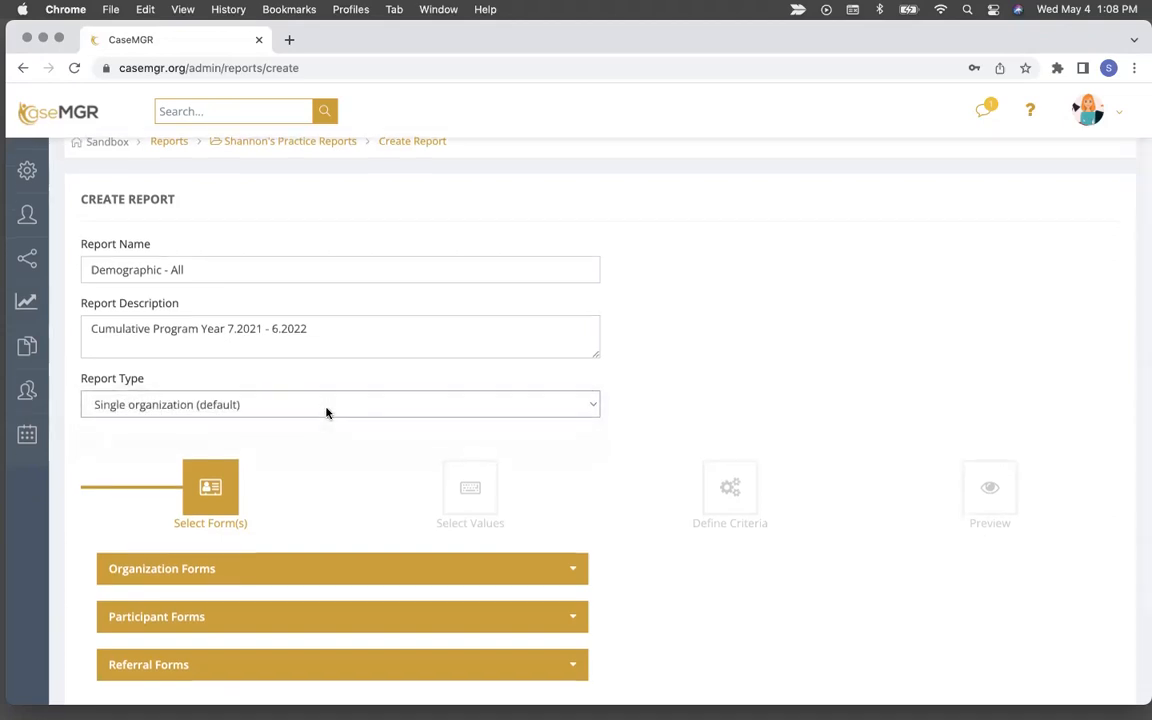
pyautogui.scroll(-5, 326, 409)
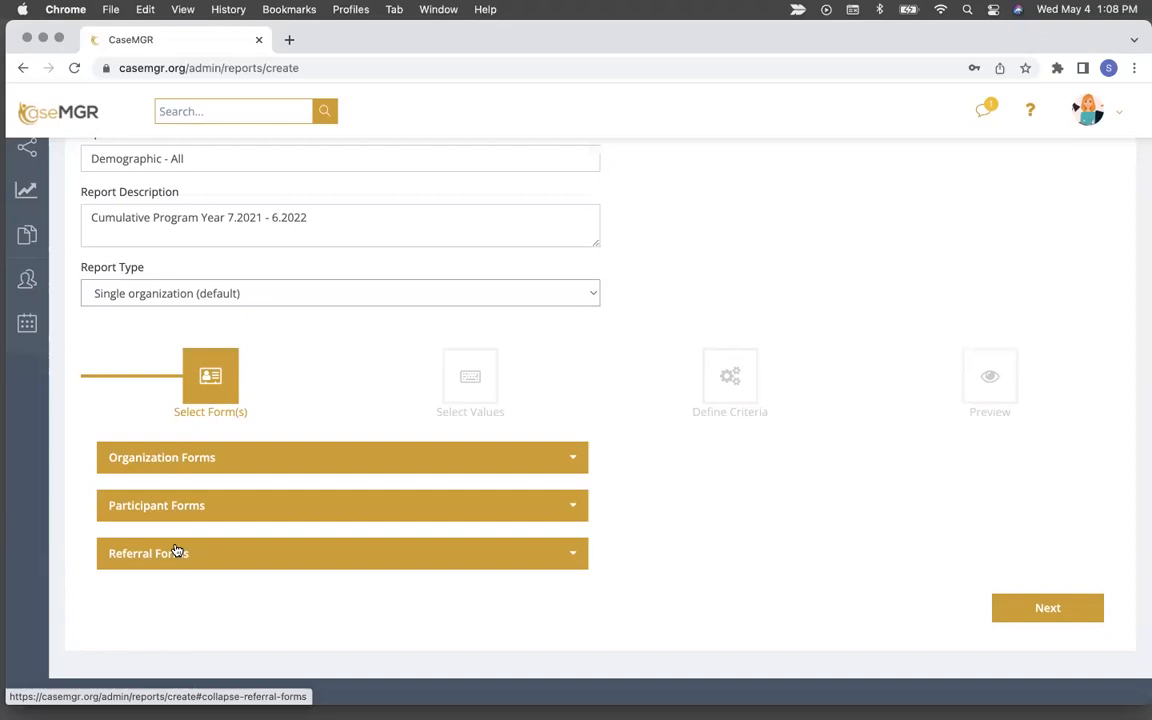
pyautogui.click(216, 510)
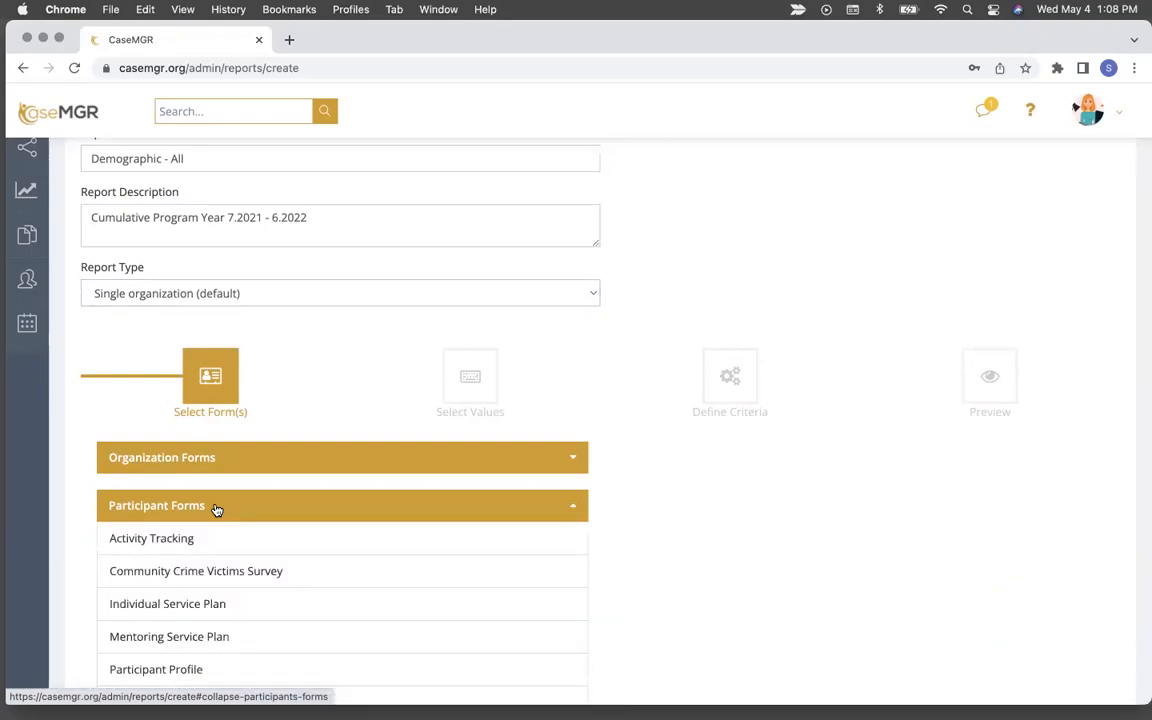
pyautogui.scroll(-5, 216, 510)
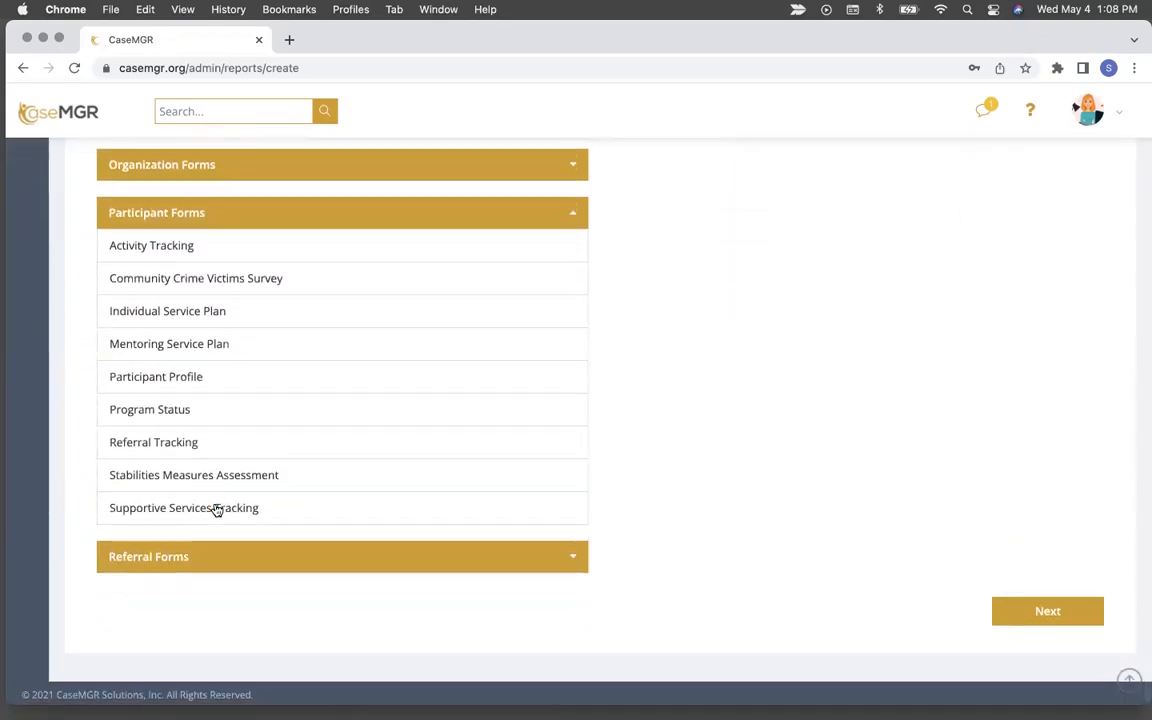
pyautogui.scroll(2, 216, 510)
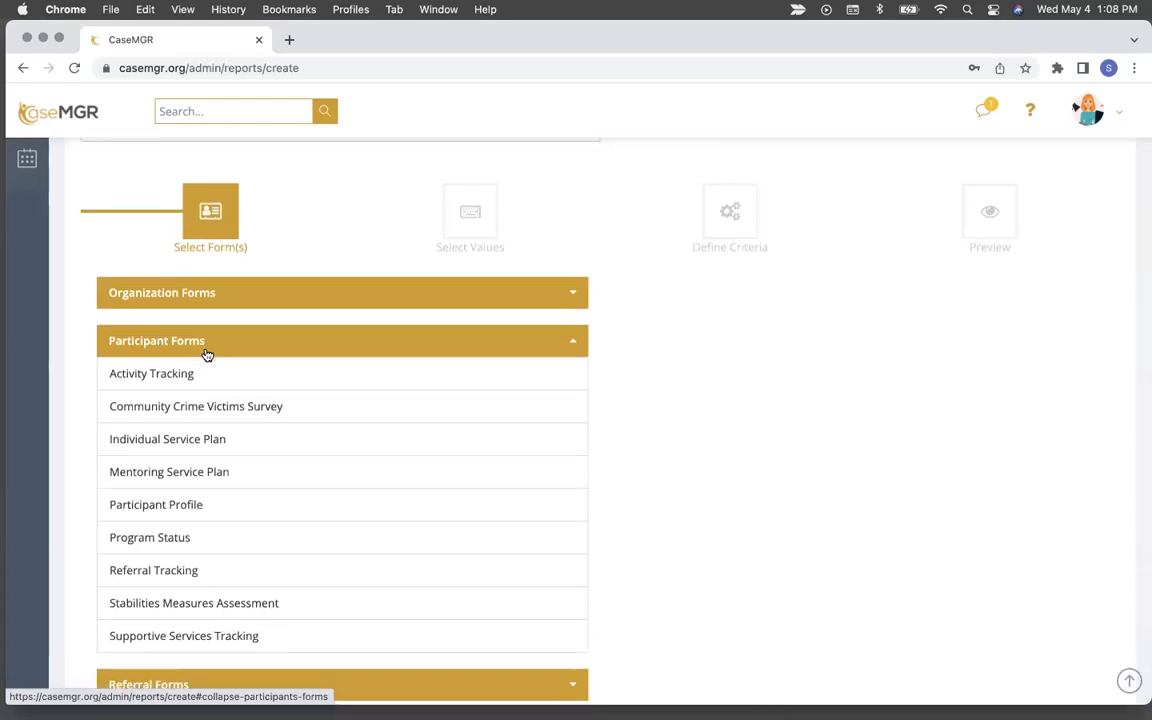
pyautogui.scroll(-1, 206, 355)
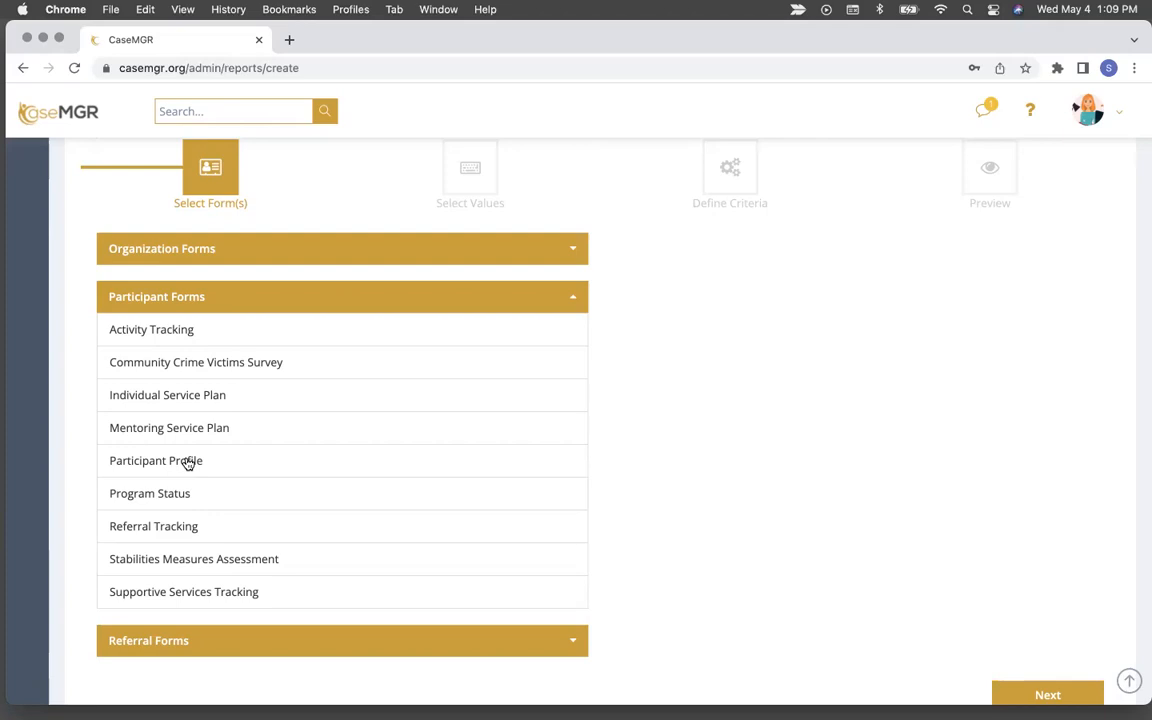
pyautogui.click(188, 461)
pyautogui.scroll(2, 580, 360)
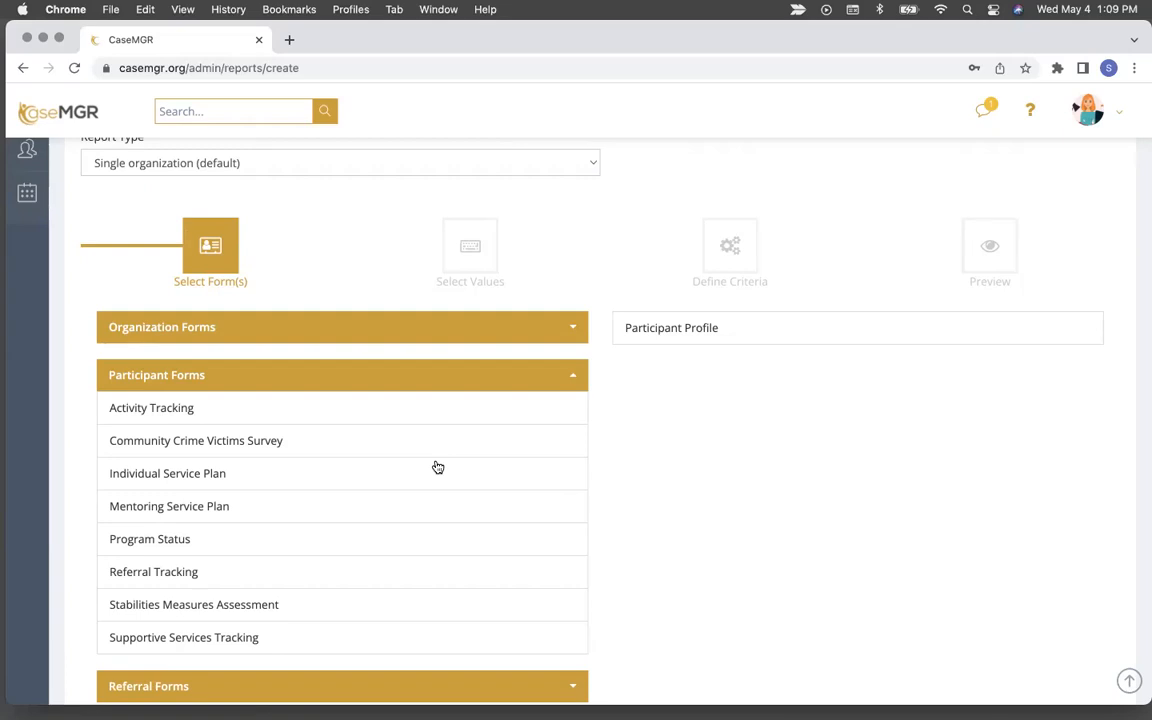
pyautogui.scroll(-1, 437, 468)
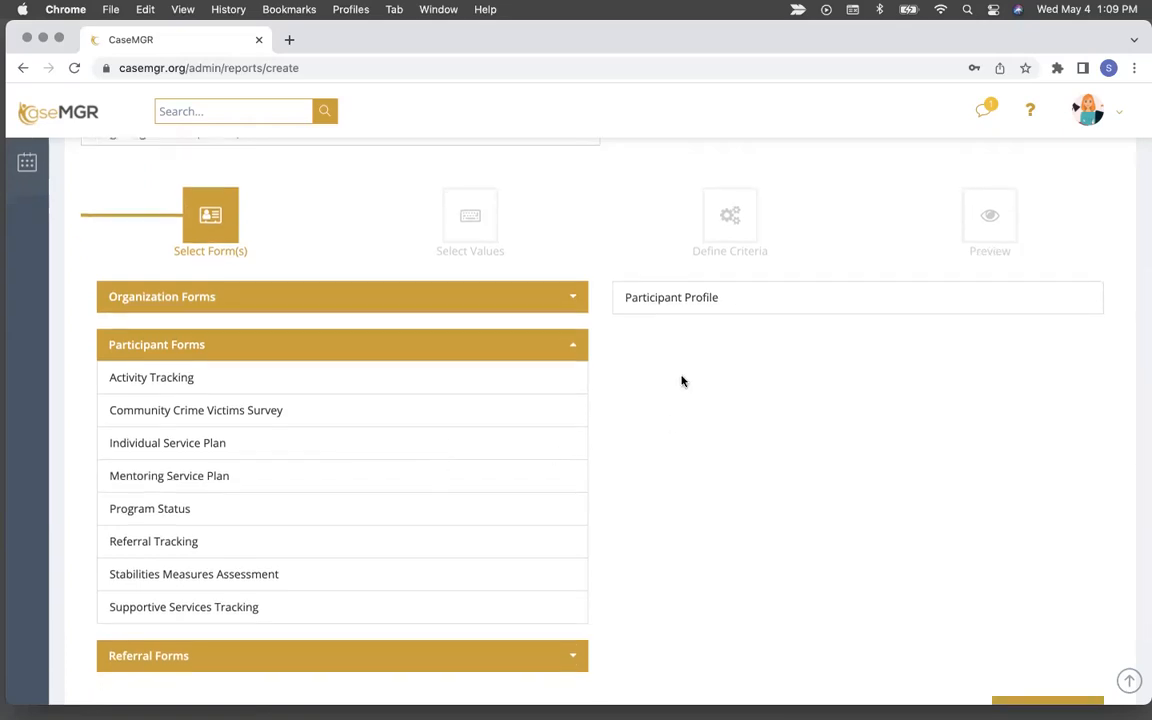
pyautogui.click(202, 510)
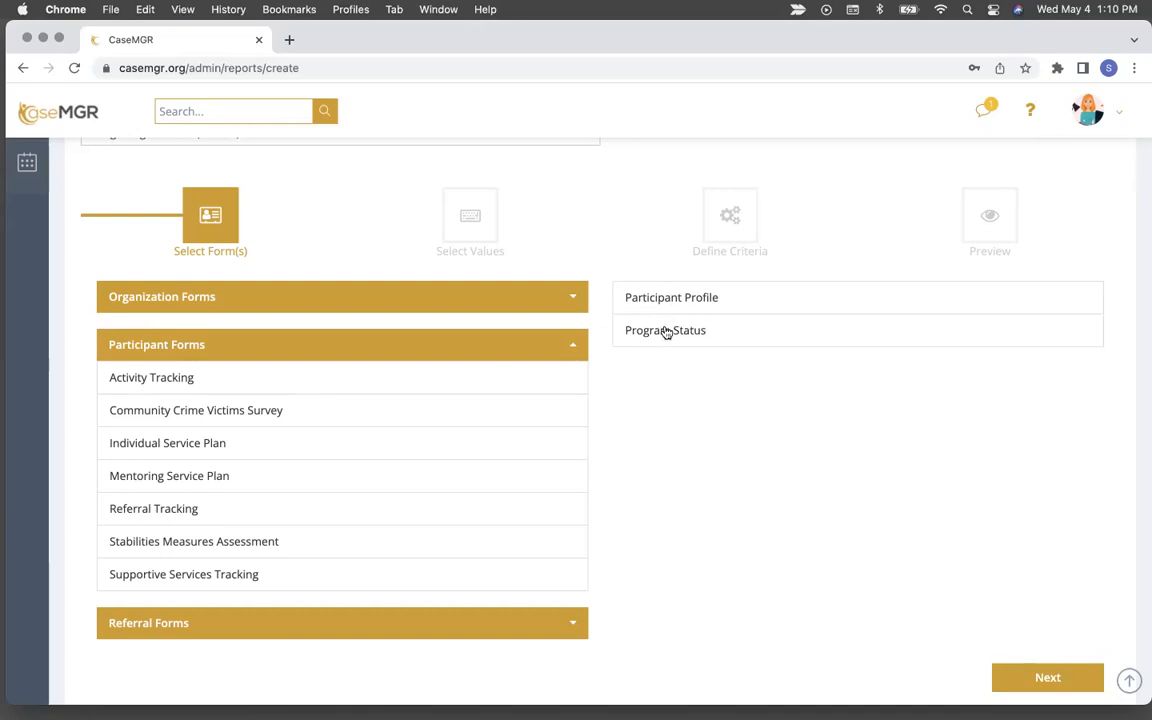
pyautogui.scroll(-1, 682, 340)
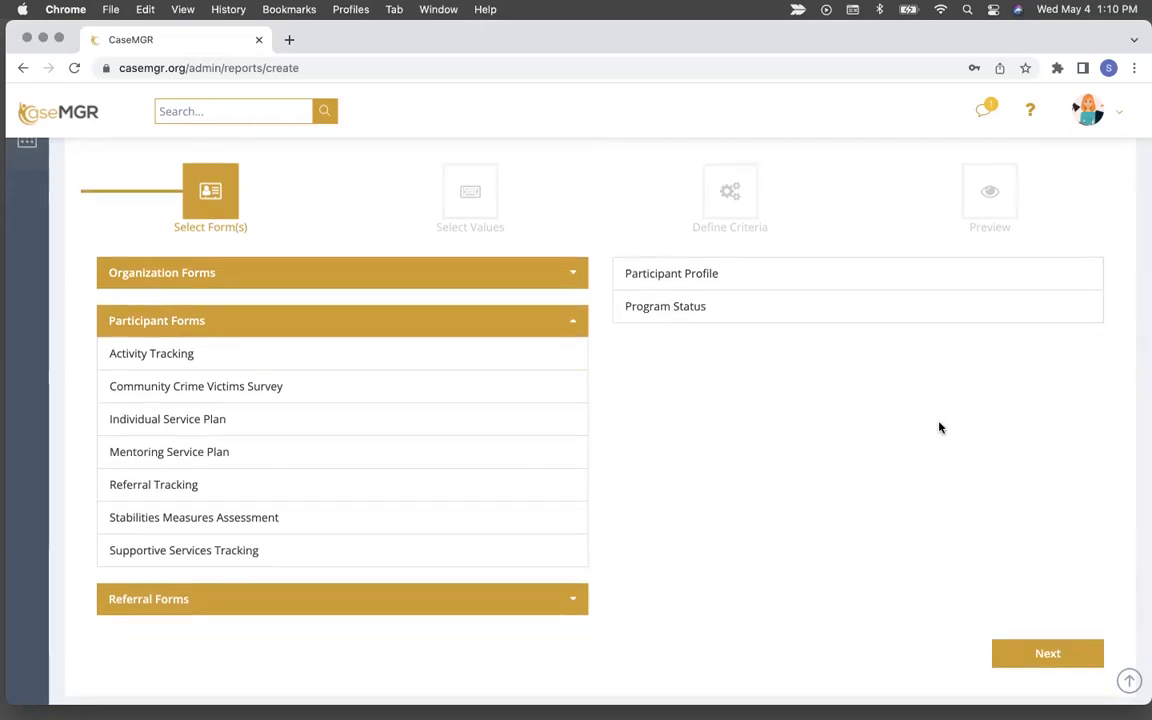
pyautogui.click(1020, 652)
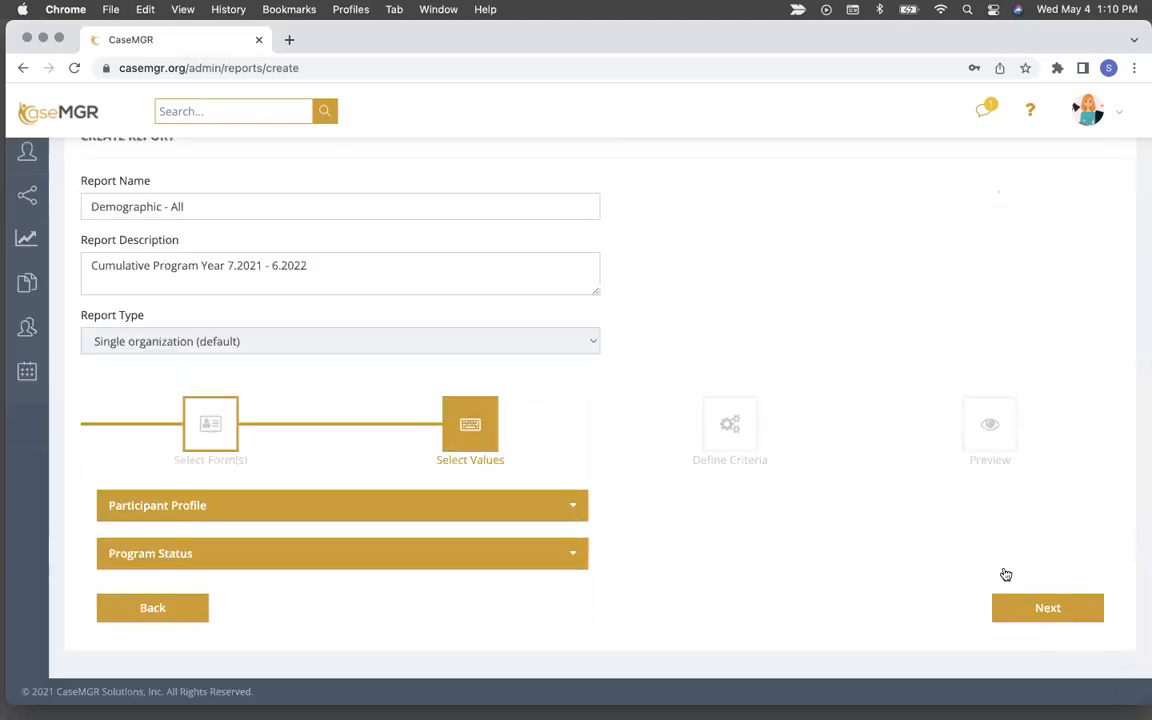
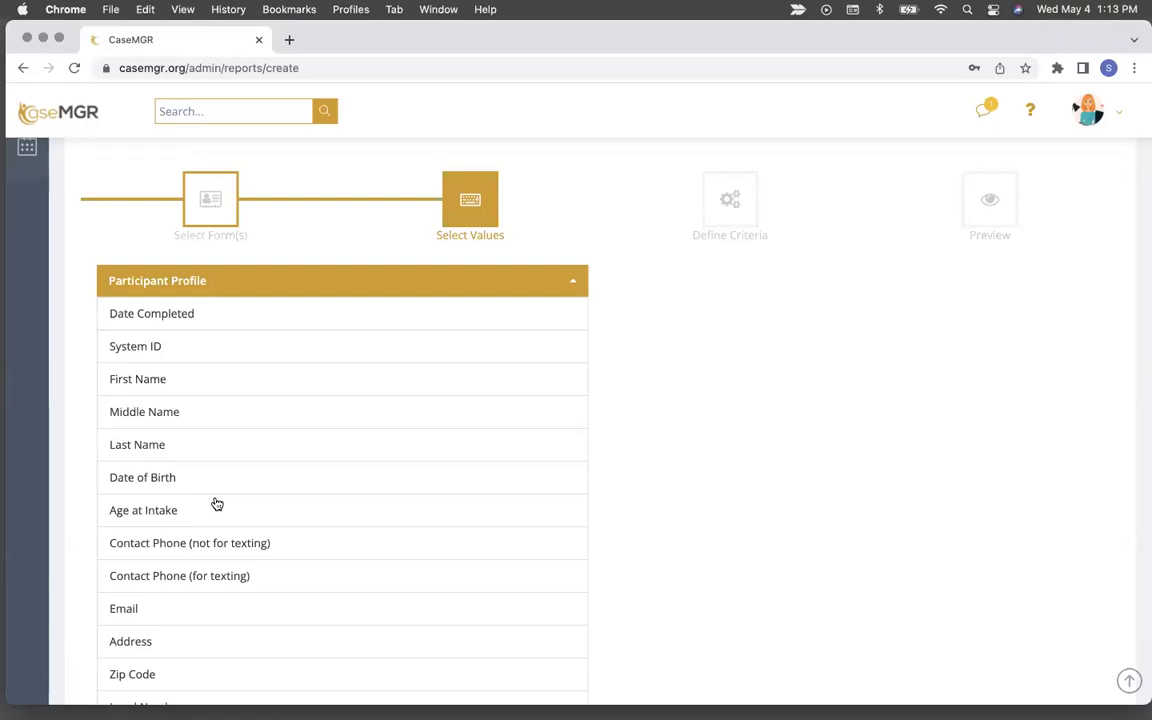
# Add System ID, Last Name, First Name and Age at Intake from the Participant Profile to the report values
pyautogui.click(173, 345)
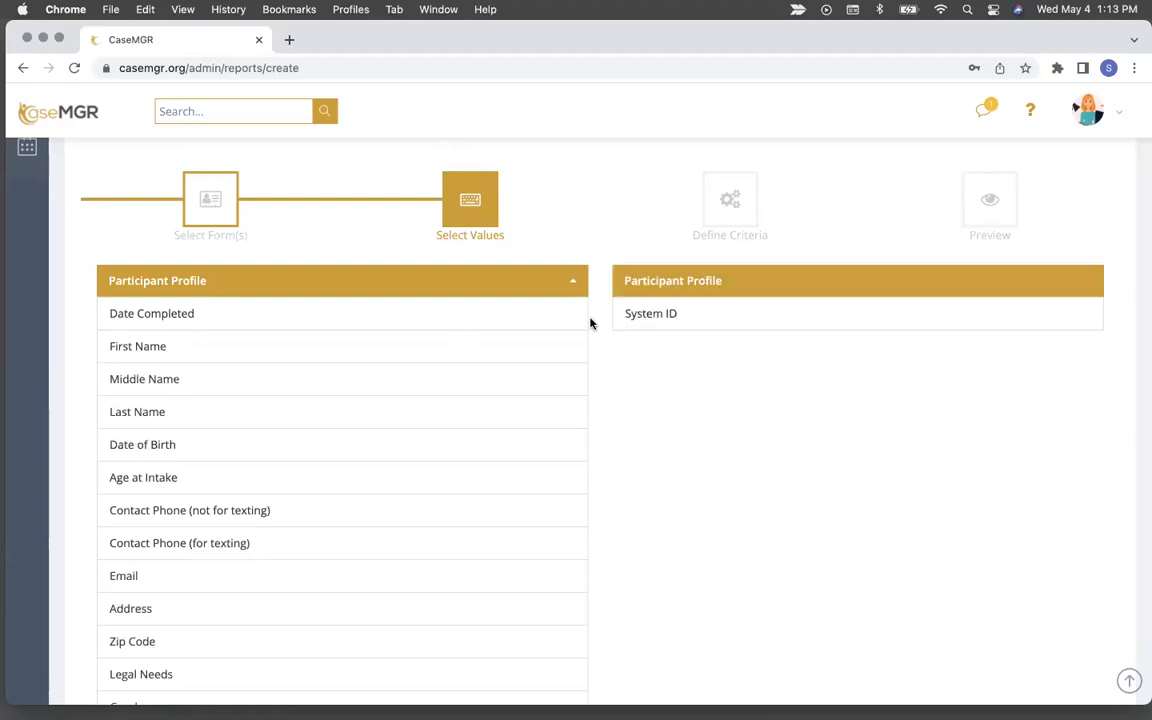
pyautogui.click(153, 416)
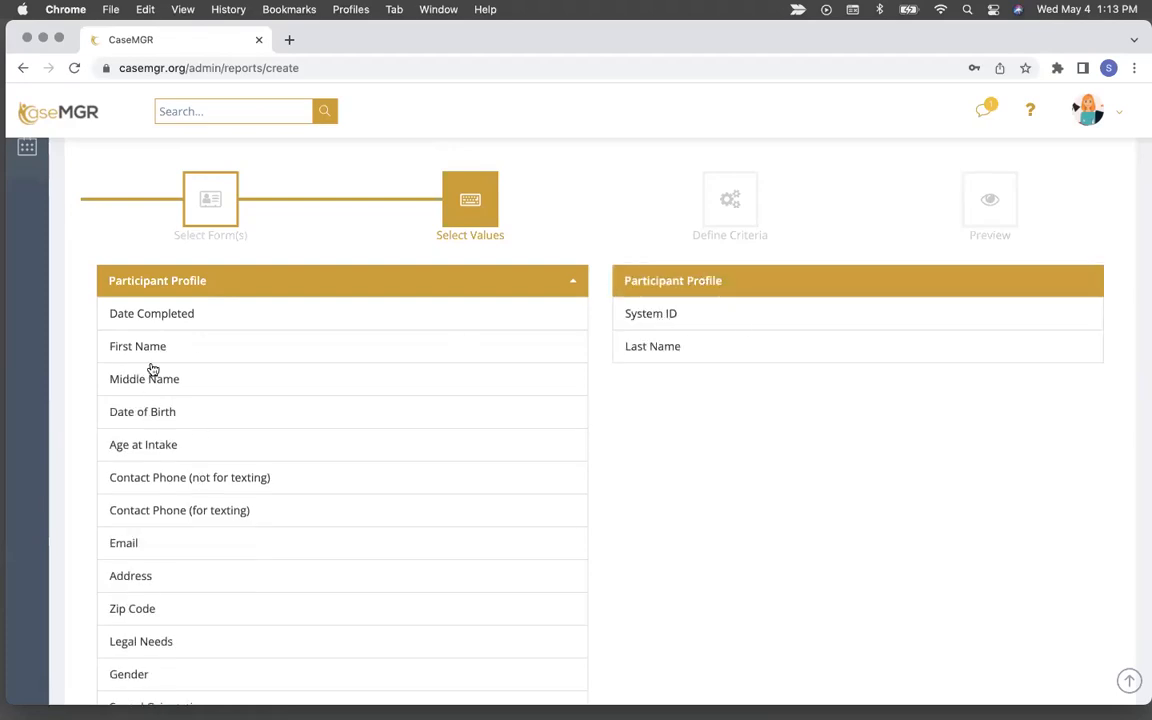
pyautogui.click(157, 348)
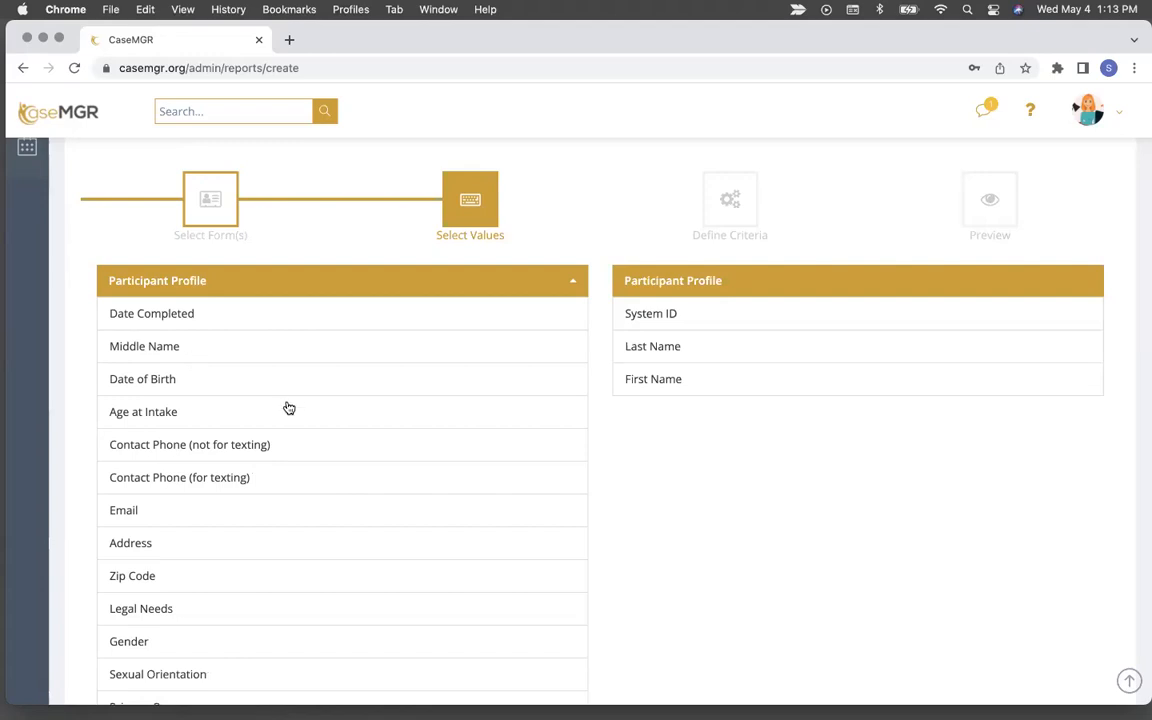
pyautogui.click(168, 416)
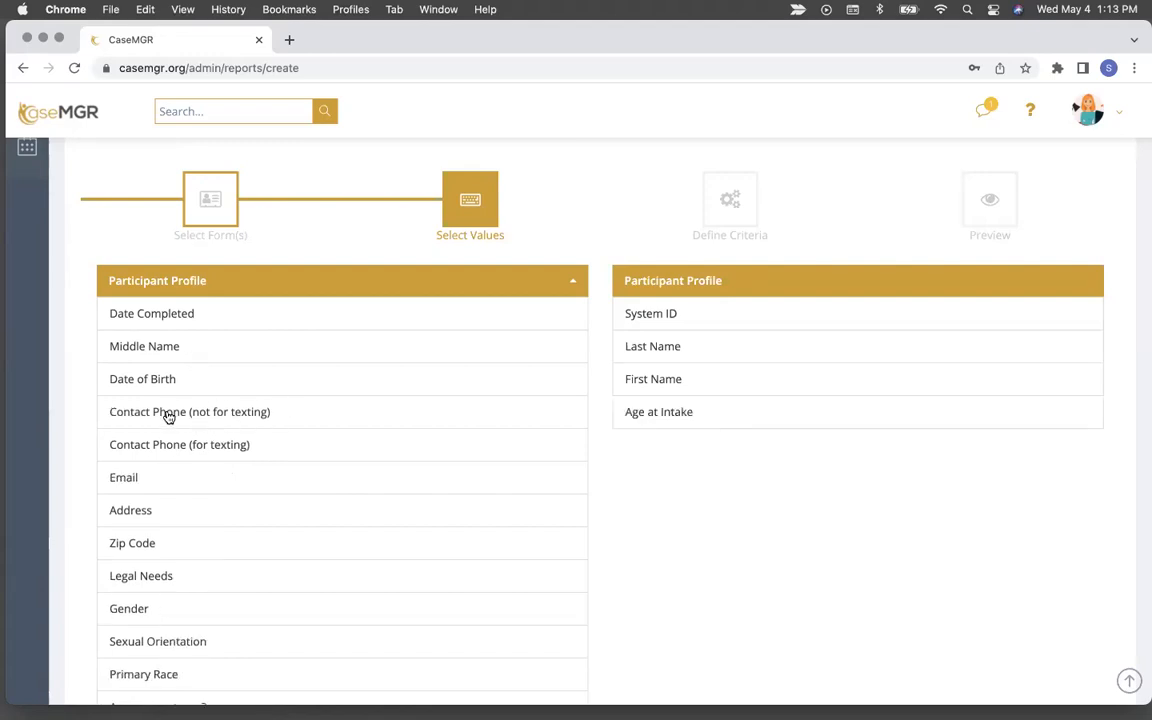
# Add Gender, Sexual Orientation, Primary Race, Are you a veteran?, Housing Status, Marital Status and Employment History from the Participant Profile to the report
pyautogui.scroll(-1, 305, 468)
pyautogui.scroll(-2, 313, 472)
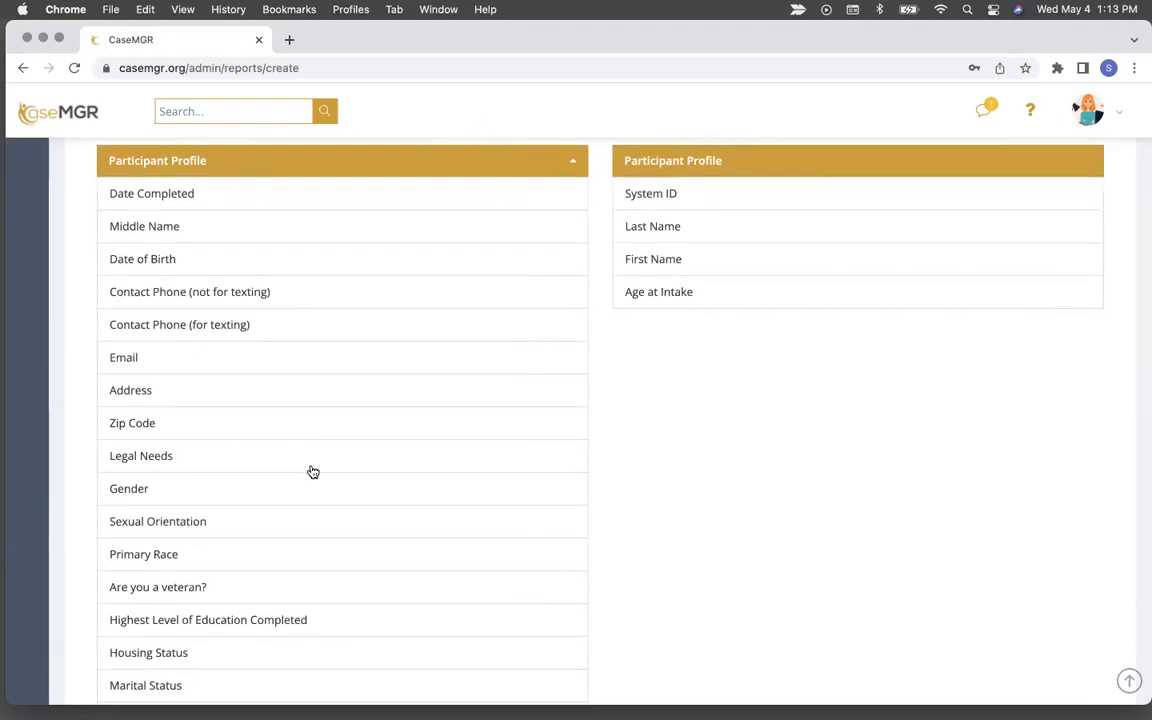
pyautogui.scroll(-1, 313, 472)
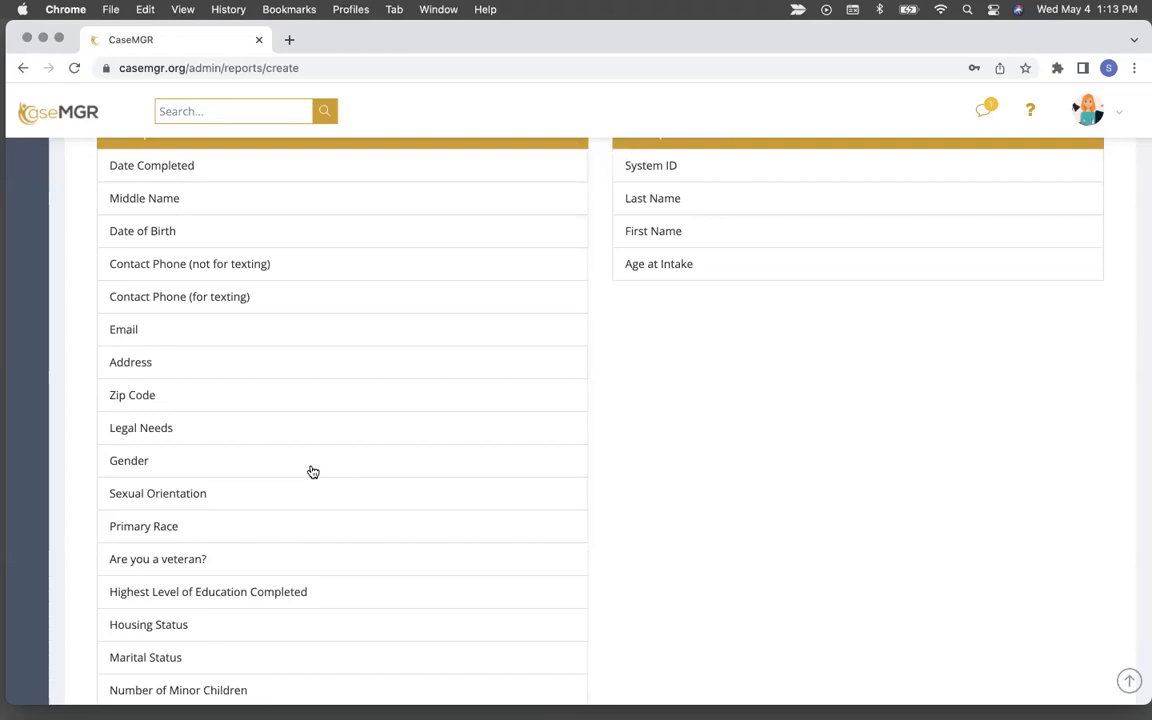
pyautogui.click(193, 464)
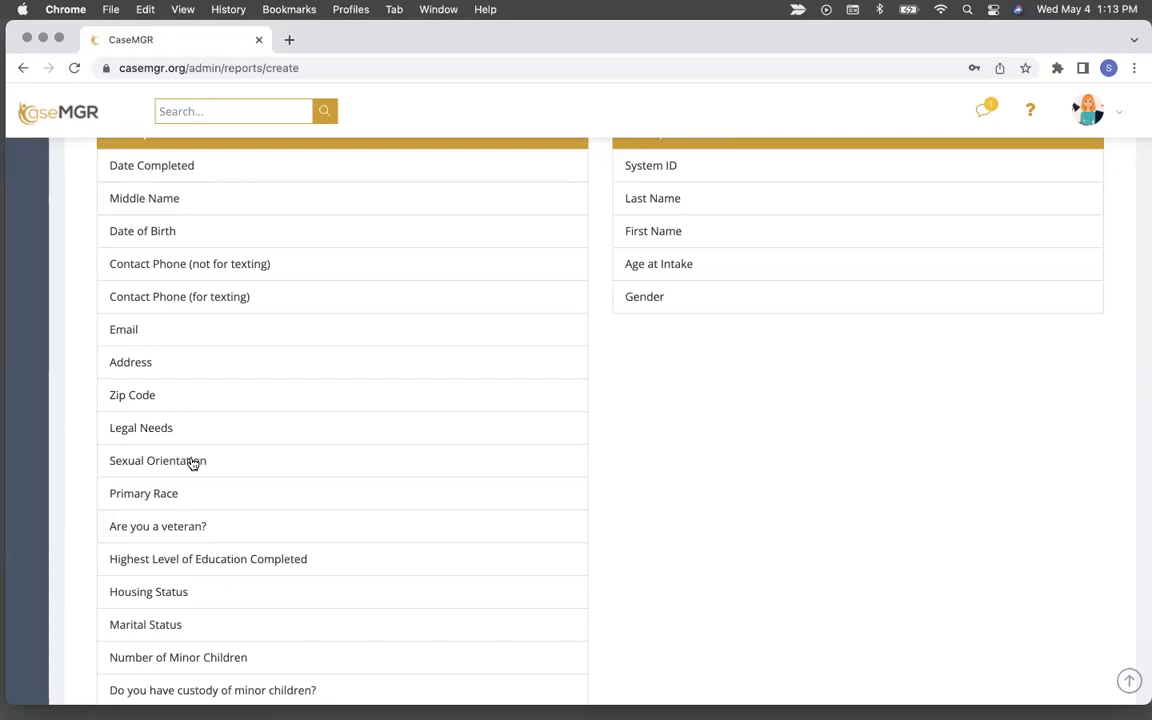
pyautogui.click(193, 464)
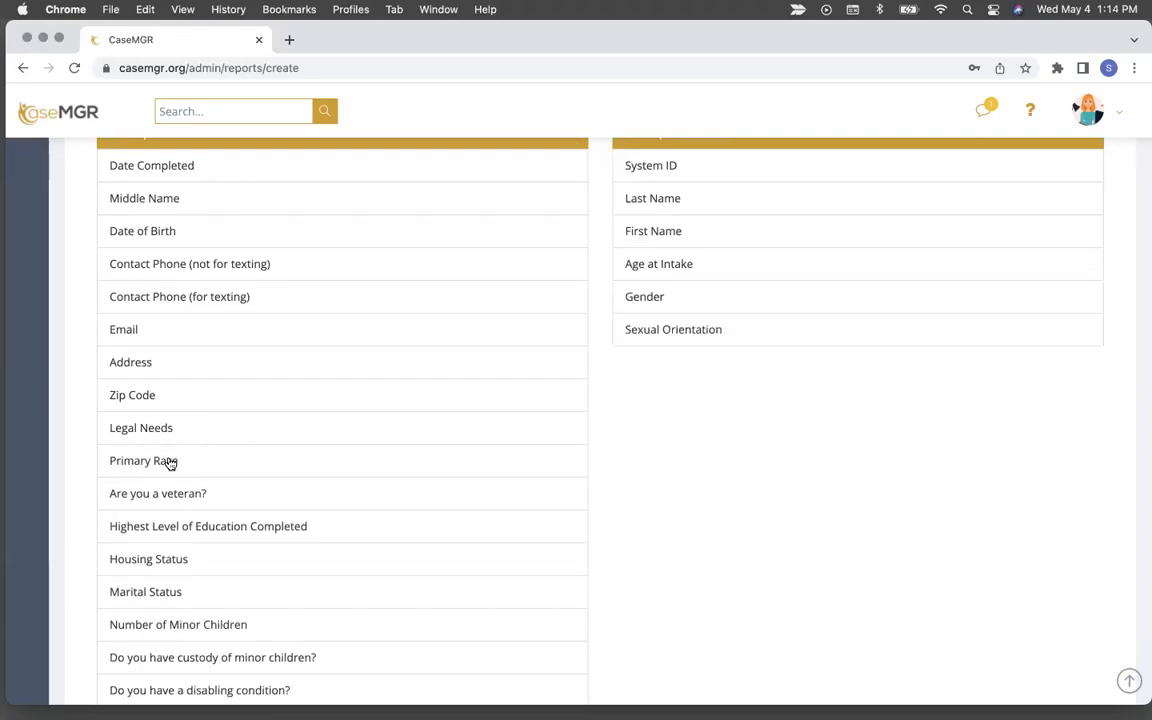
pyautogui.click(170, 463)
pyautogui.click(170, 463)
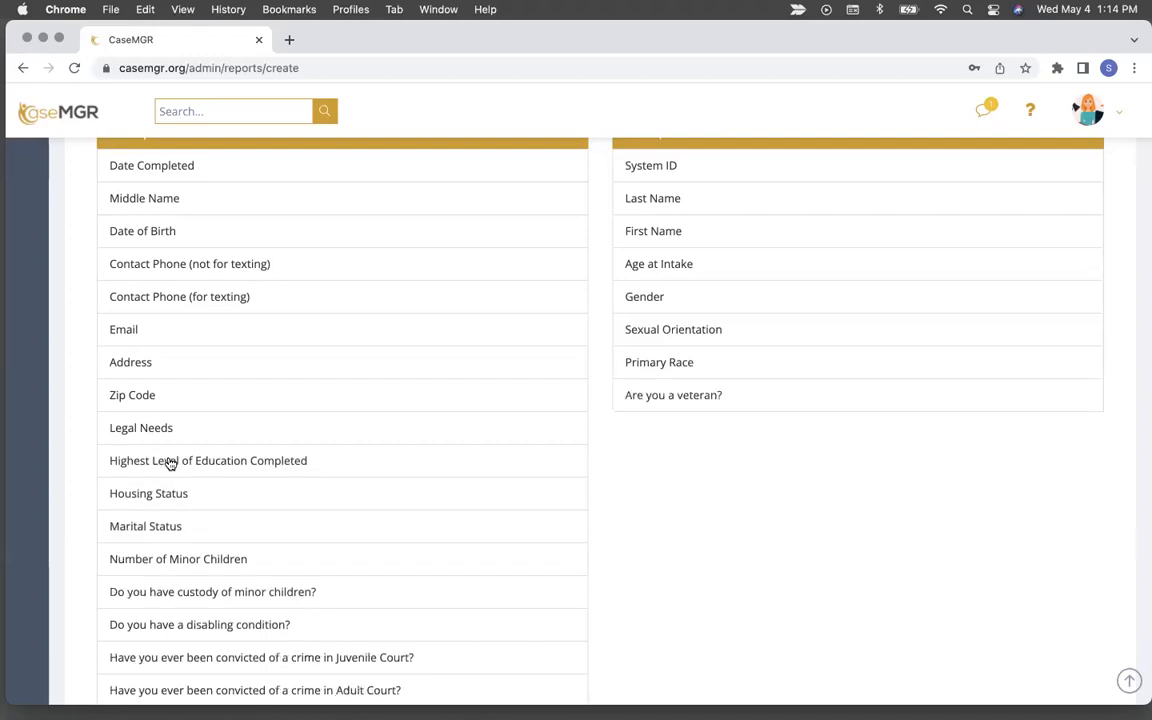
pyautogui.click(157, 500)
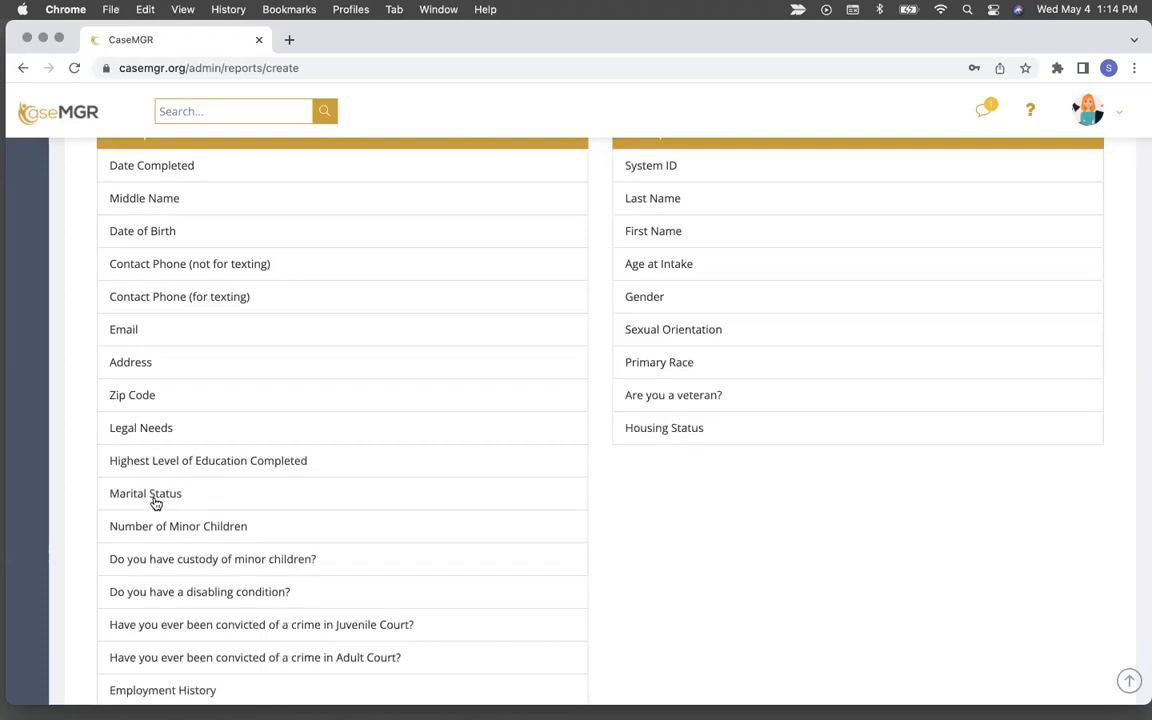
pyautogui.click(155, 503)
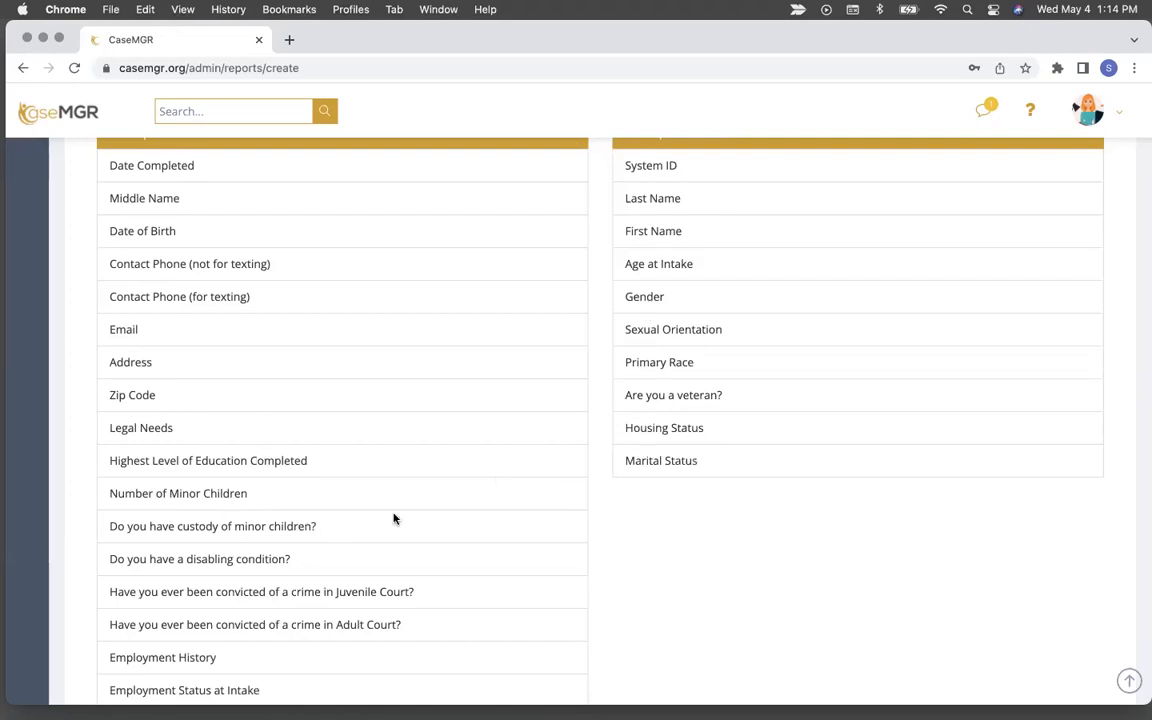
pyautogui.scroll(-1, 360, 537)
pyautogui.scroll(-3, 360, 537)
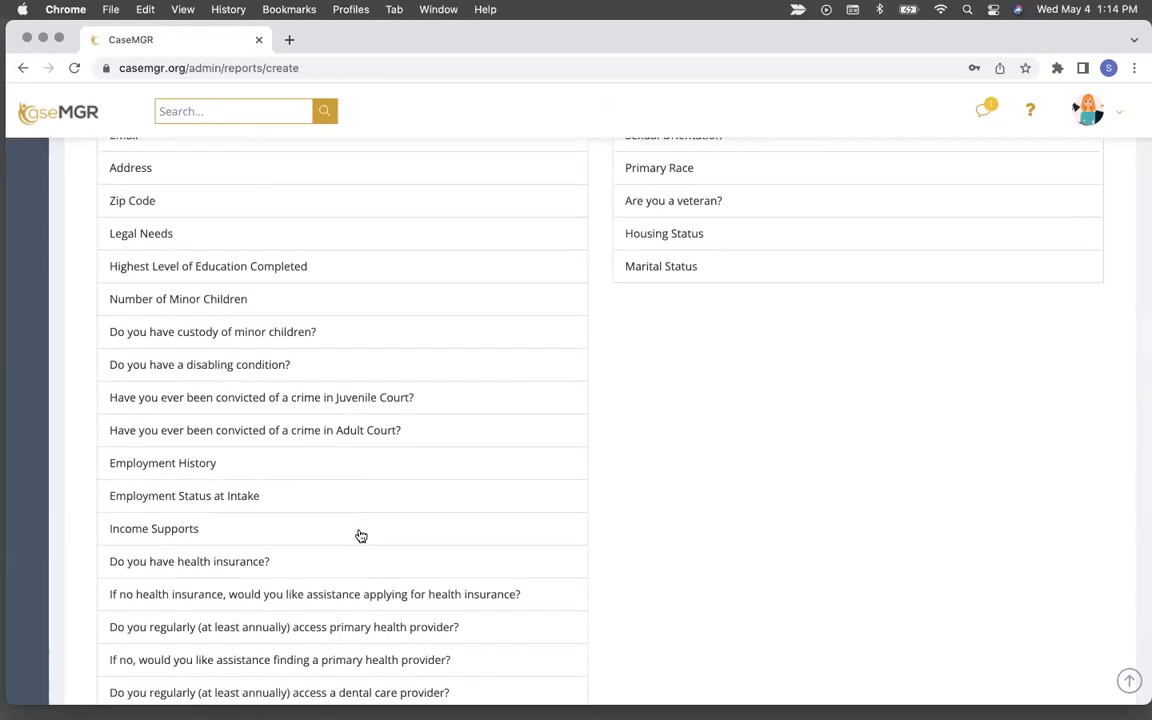
pyautogui.click(204, 467)
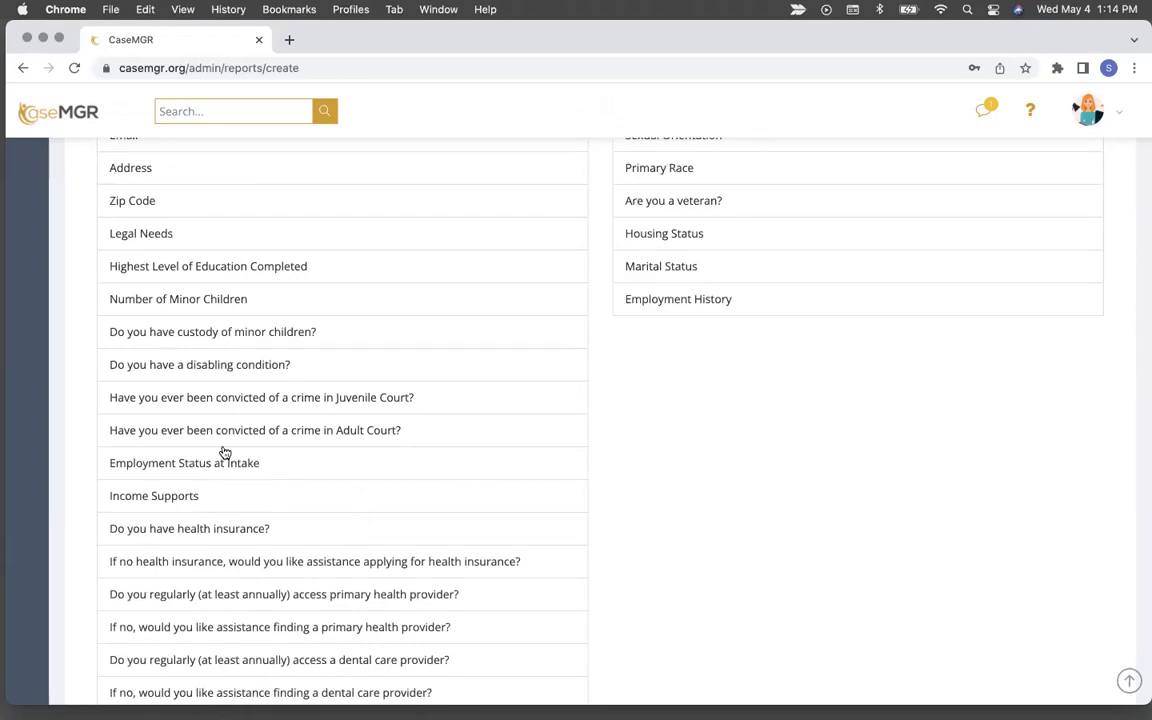
# Add Completed By from the Participant Profile to the report values
pyautogui.scroll(-4, 225, 453)
pyautogui.scroll(-3, 225, 453)
pyautogui.scroll(-1, 225, 453)
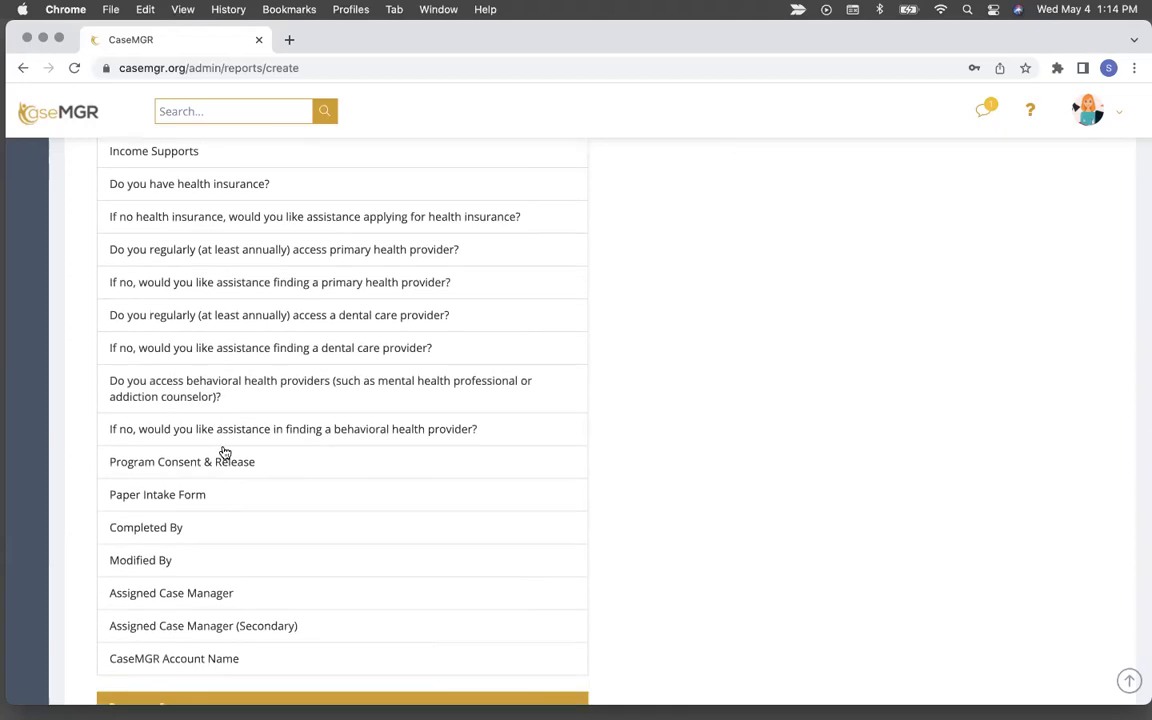
pyautogui.scroll(-1, 234, 429)
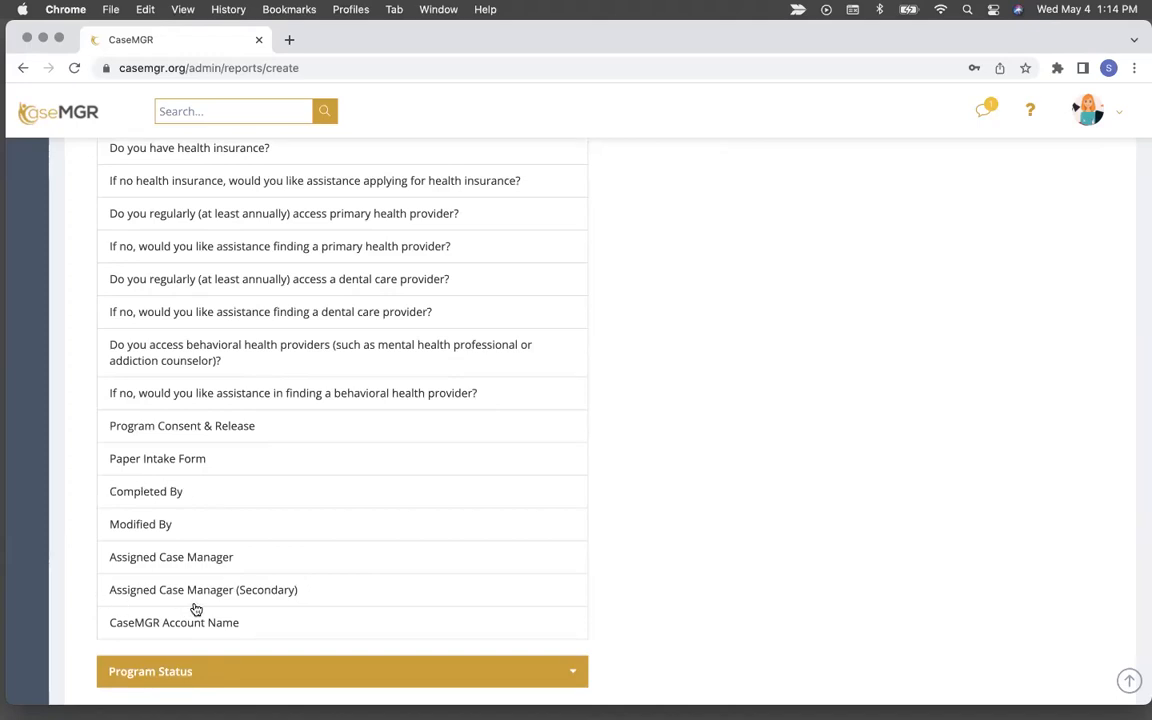
pyautogui.click(164, 495)
pyautogui.scroll(5, 303, 478)
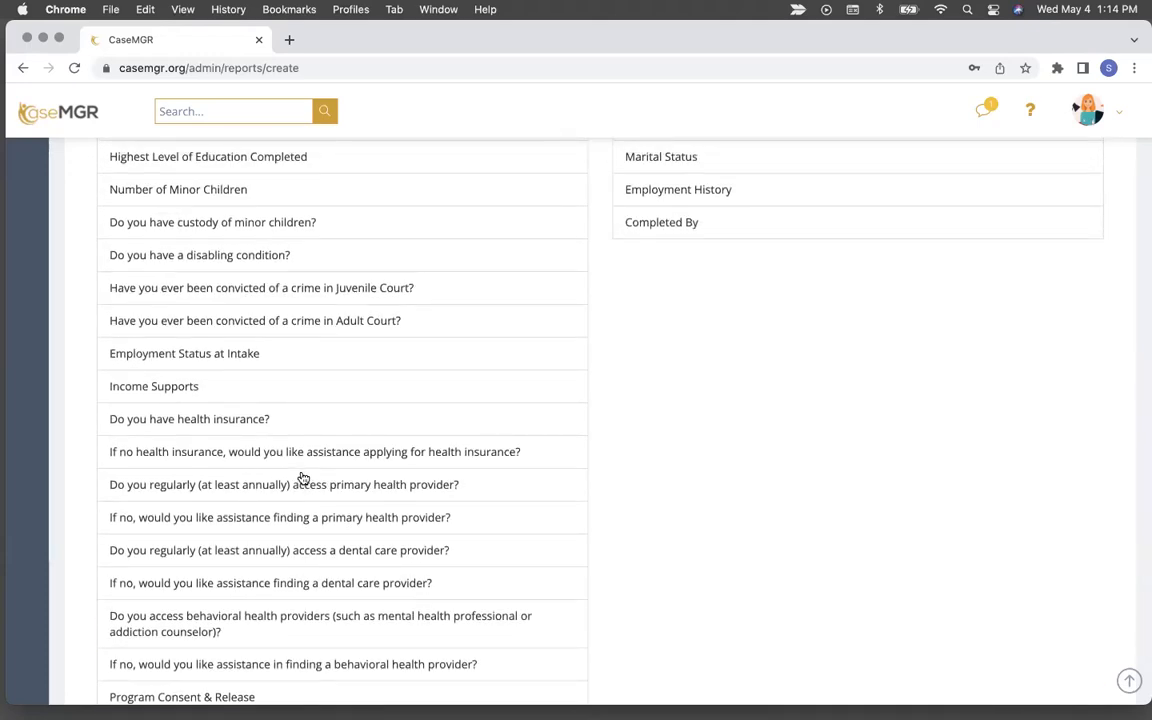
# Expand the Program Status form and add its Program Start Date and Program Status fields to the report values
pyautogui.scroll(-7, 303, 478)
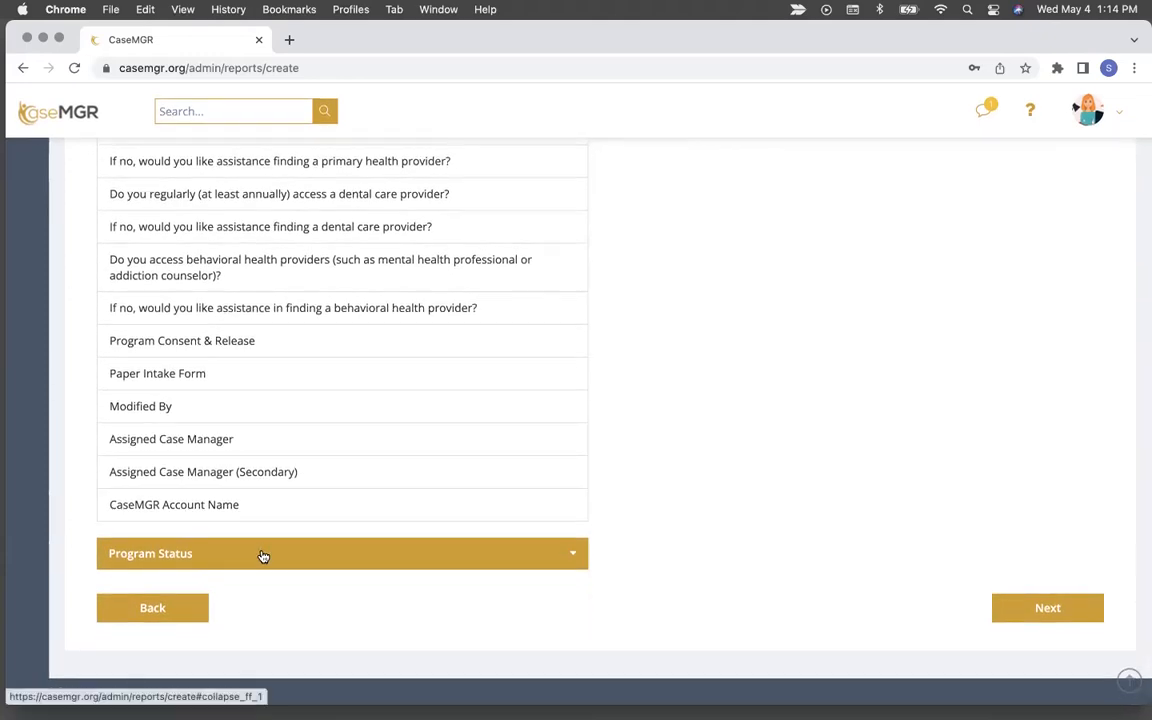
pyautogui.click(262, 553)
pyautogui.scroll(-5, 265, 524)
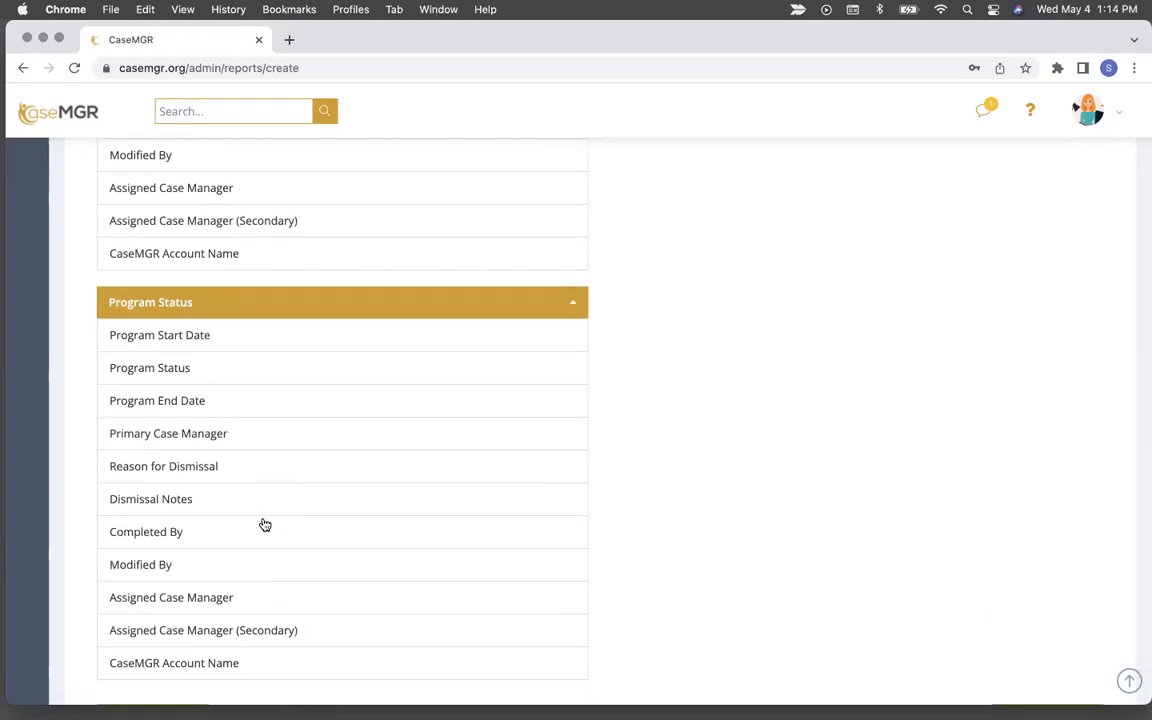
pyautogui.click(236, 345)
pyautogui.click(236, 345)
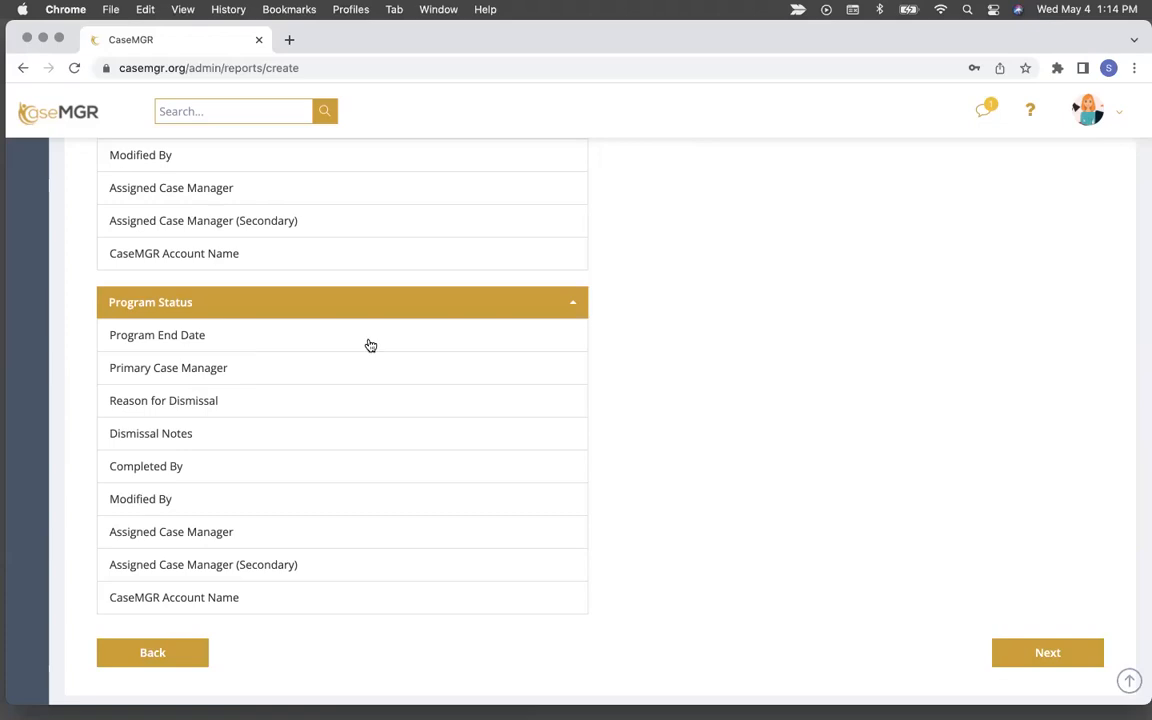
pyautogui.scroll(5, 693, 369)
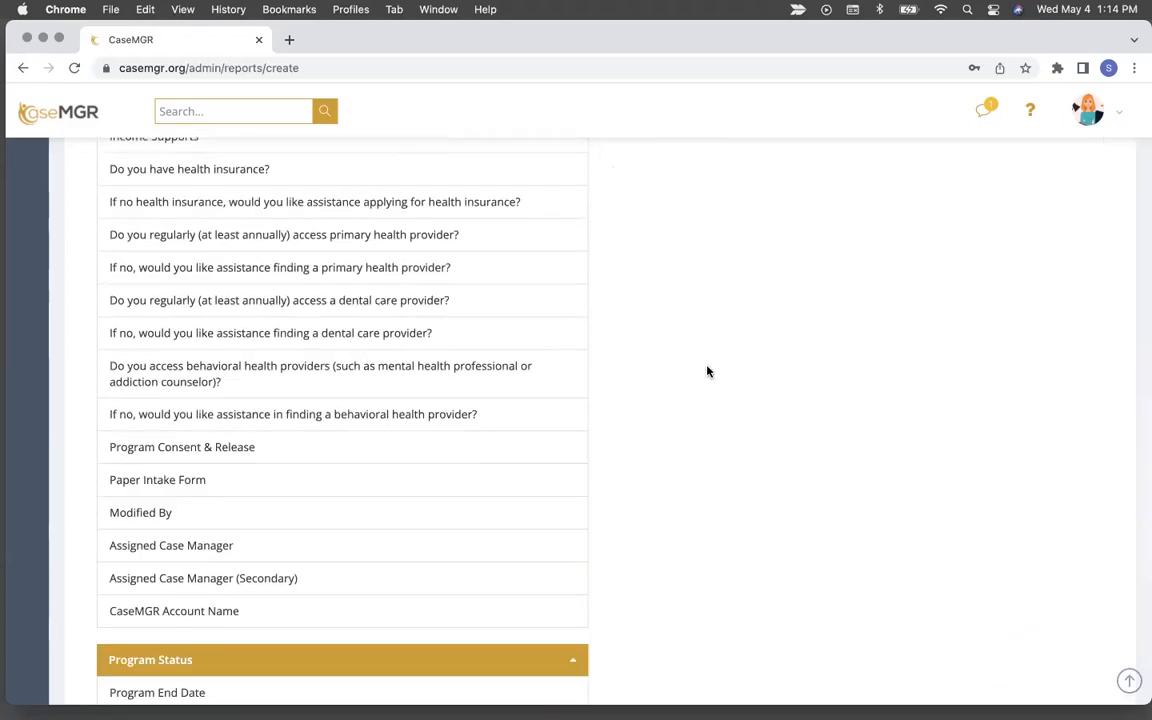
pyautogui.scroll(-3, 550, 478)
pyautogui.scroll(15, 550, 478)
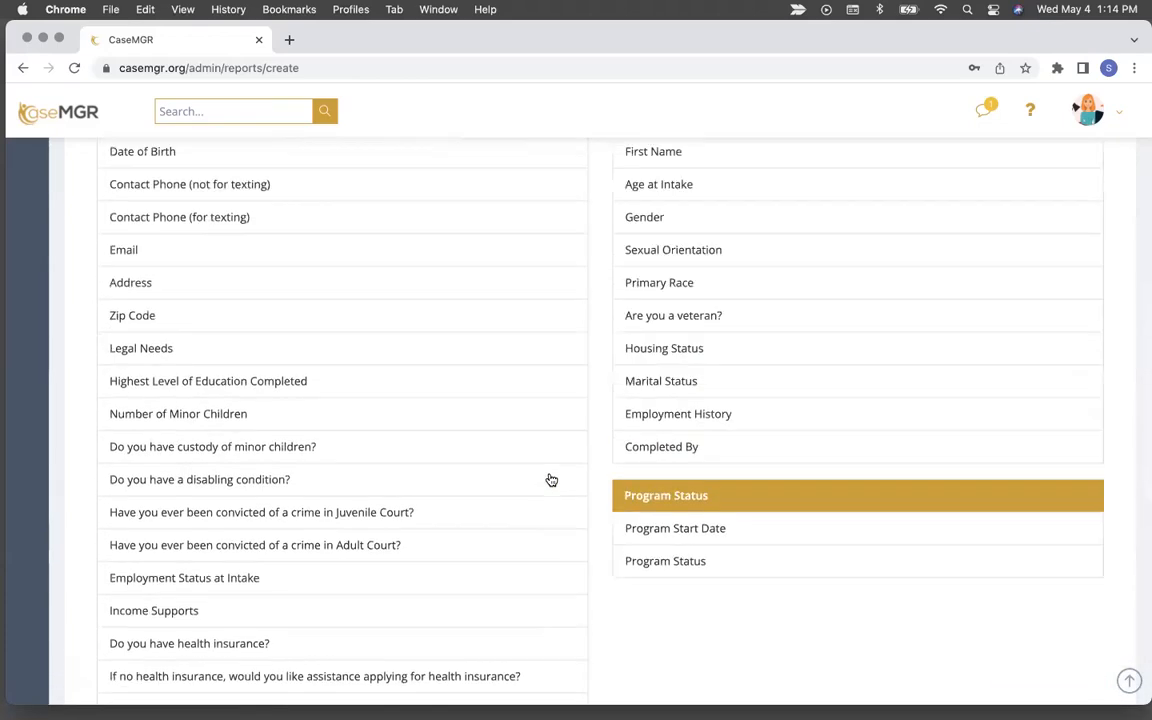
# Collapse the available field lists and reorder the selected values, placing Are you a veteran? and Marital Status directly above Primary Race
pyautogui.click(506, 388)
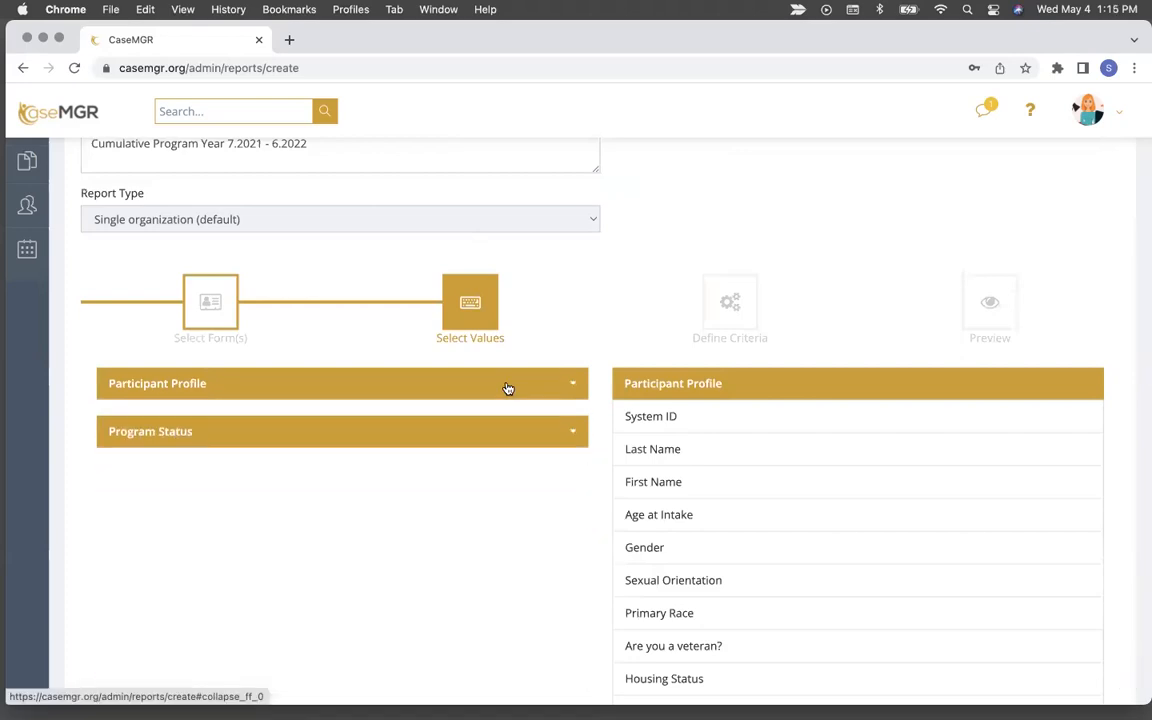
pyautogui.scroll(-2, 504, 411)
pyautogui.scroll(-4, 802, 543)
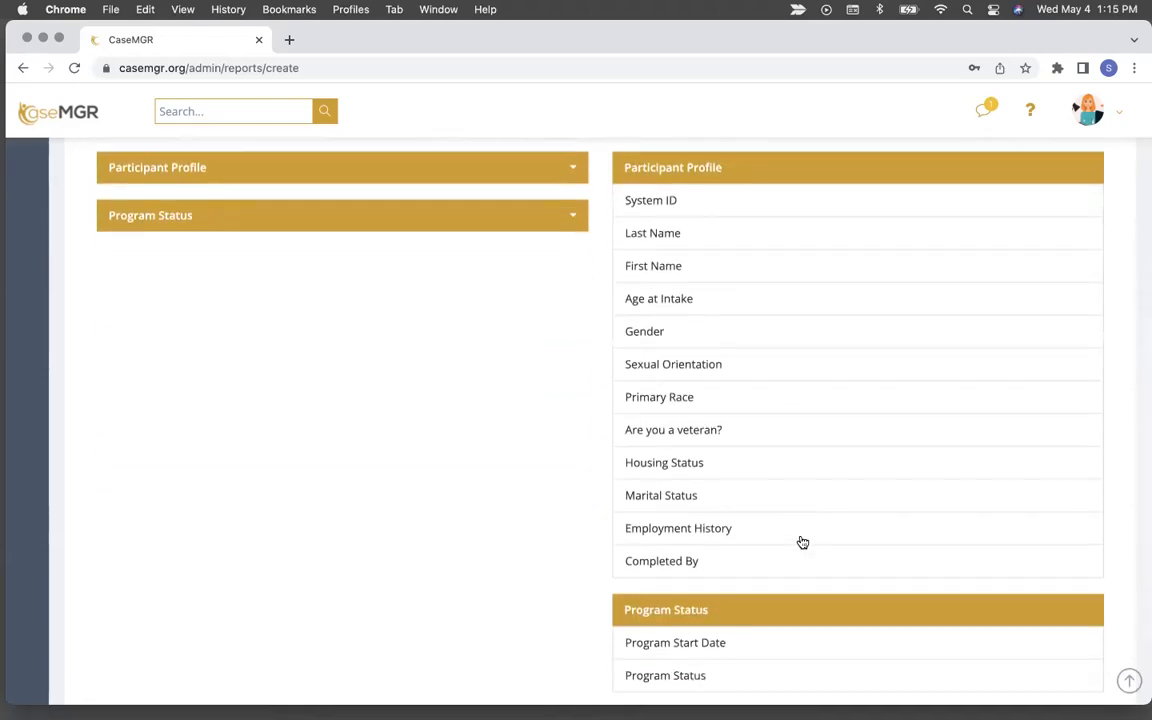
pyautogui.scroll(2, 802, 543)
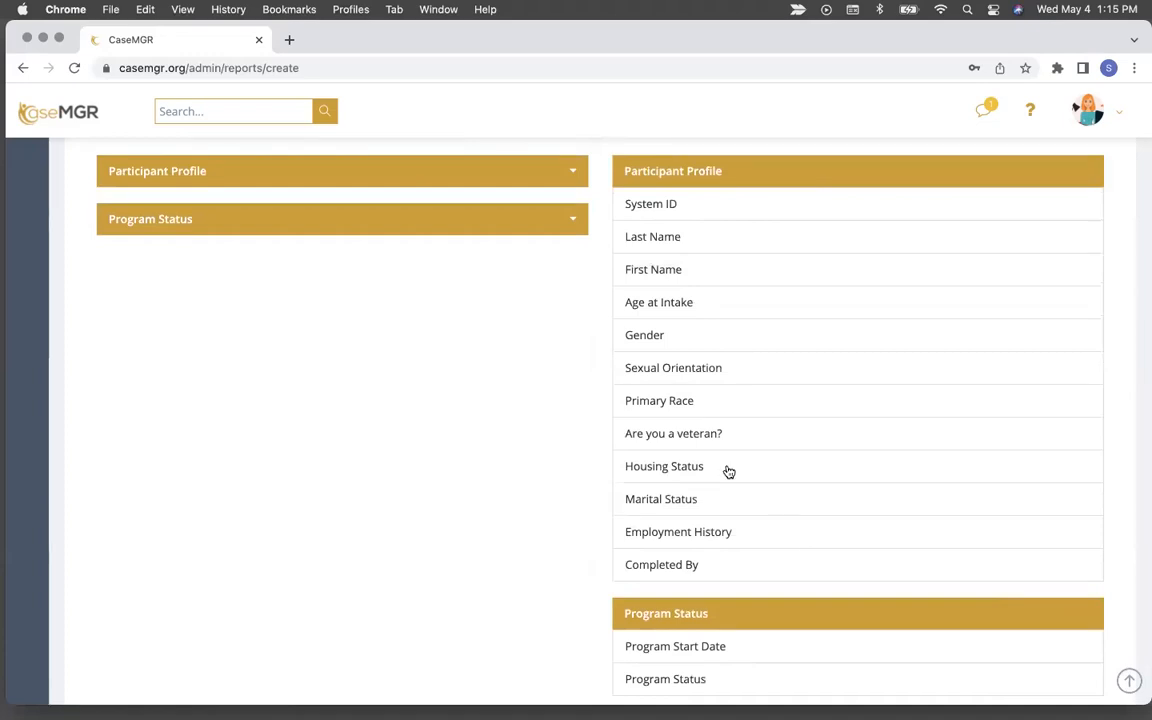
pyautogui.moveTo(720, 432); pyautogui.dragTo(722, 400)
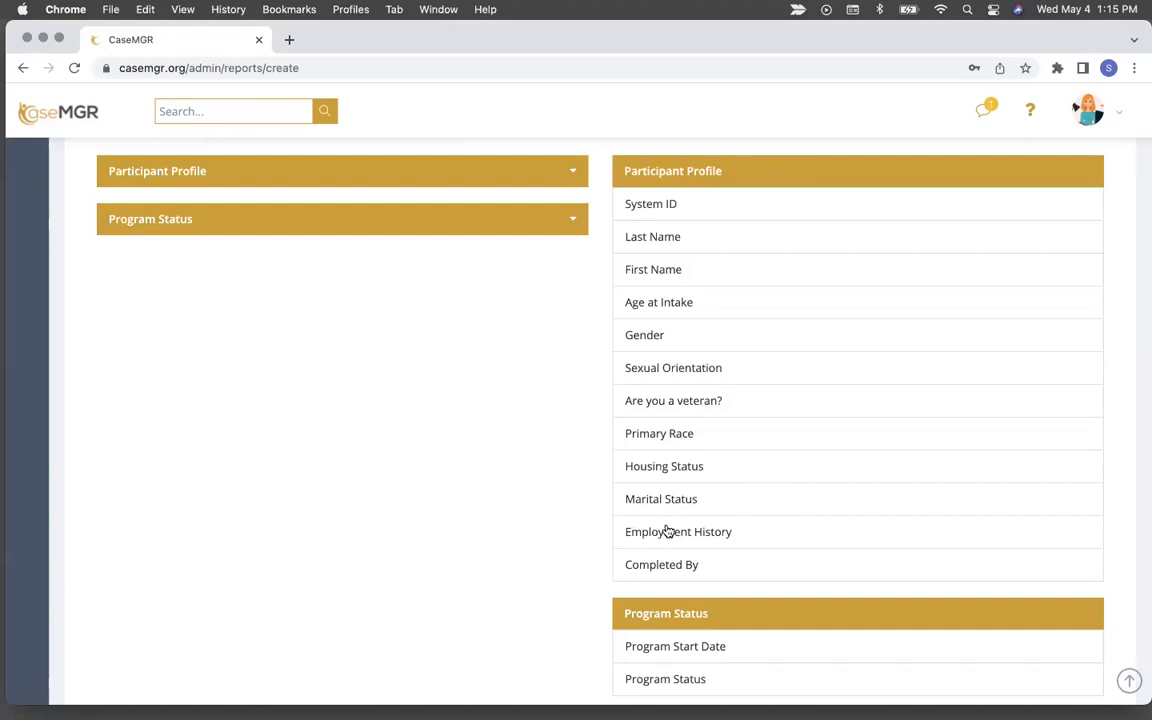
pyautogui.moveTo(671, 504); pyautogui.dragTo(673, 455)
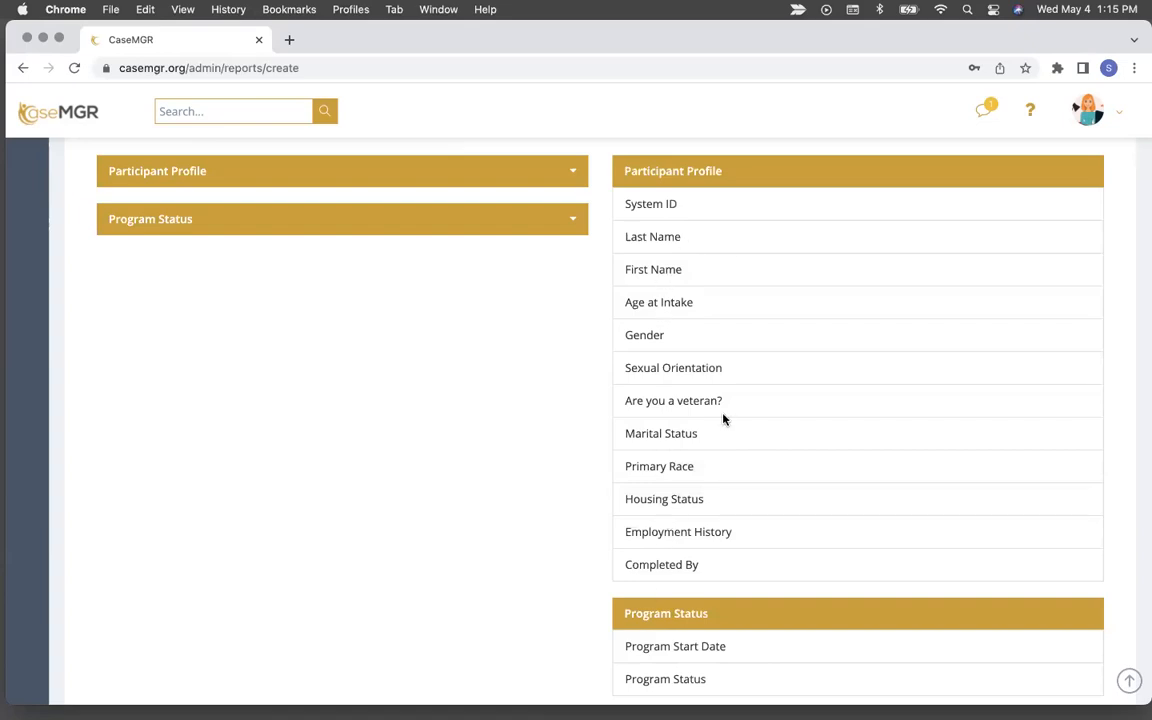
# Review the order of the selected Participant Profile and Program Status values and proceed to defining the criteria
pyautogui.scroll(-2, 679, 553)
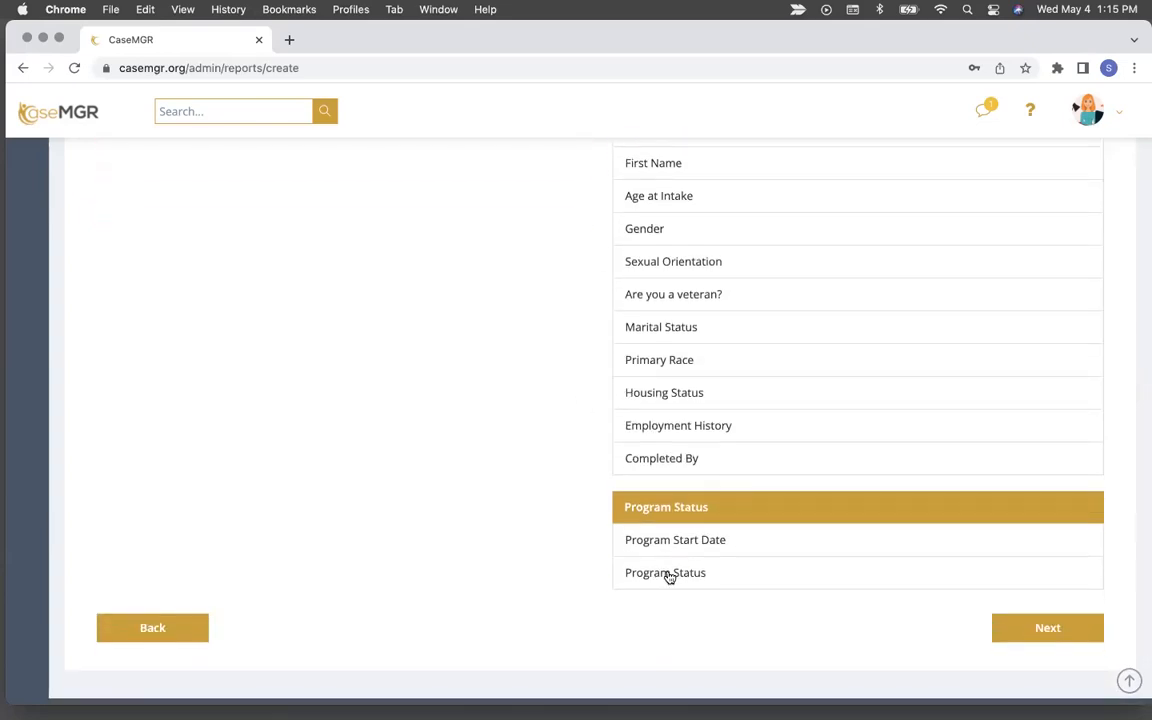
pyautogui.moveTo(666, 579)
pyautogui.mouseDown()
pyautogui.moveTo(684, 443)
pyautogui.moveTo(671, 430)
pyautogui.moveTo(679, 589)
pyautogui.moveTo(671, 580)
pyautogui.mouseUp()
pyautogui.scroll(5, 671, 580)
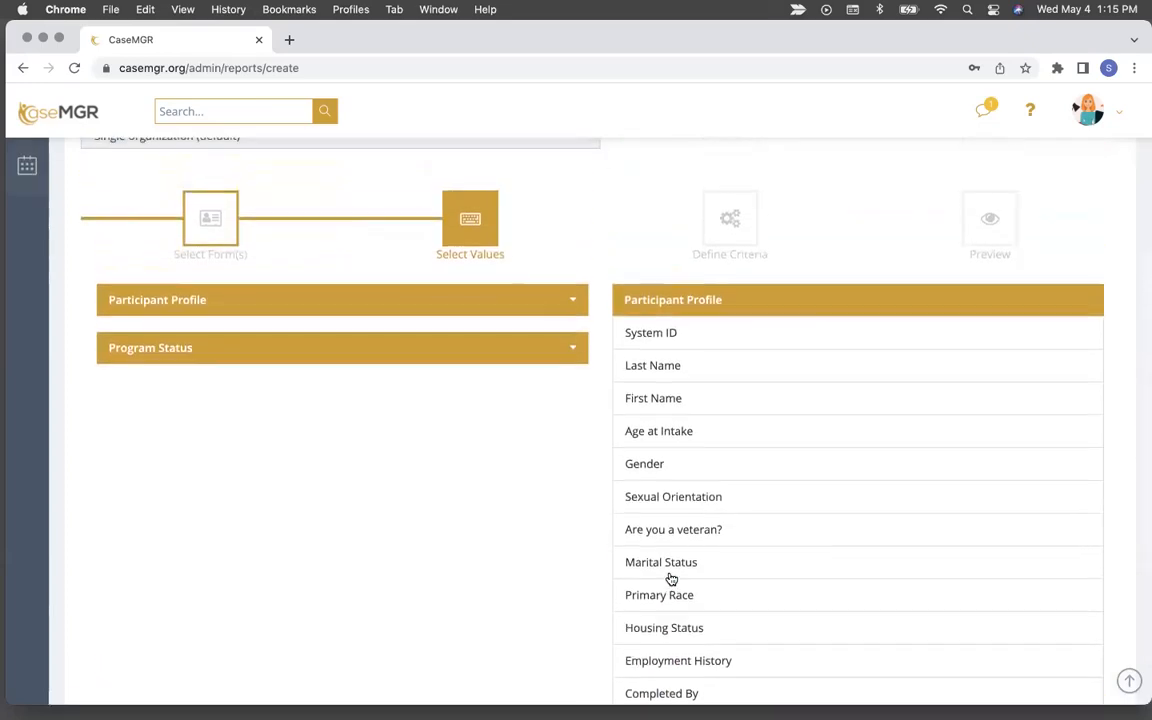
pyautogui.scroll(-4, 671, 580)
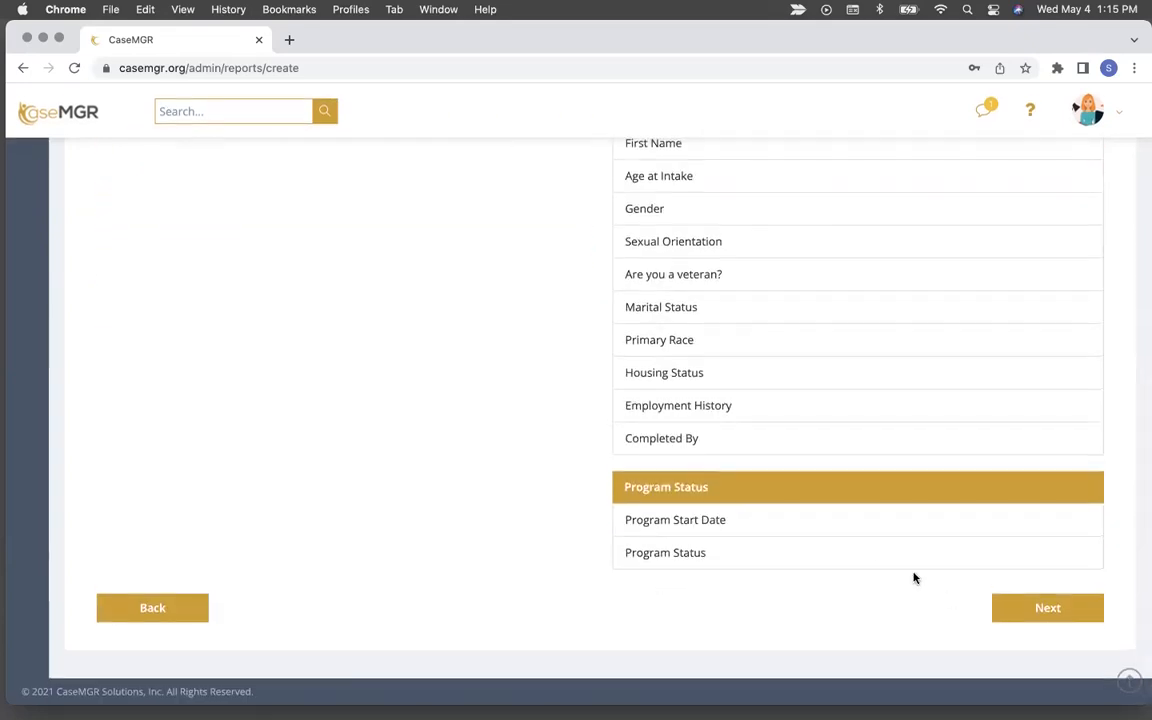
pyautogui.scroll(3, 913, 579)
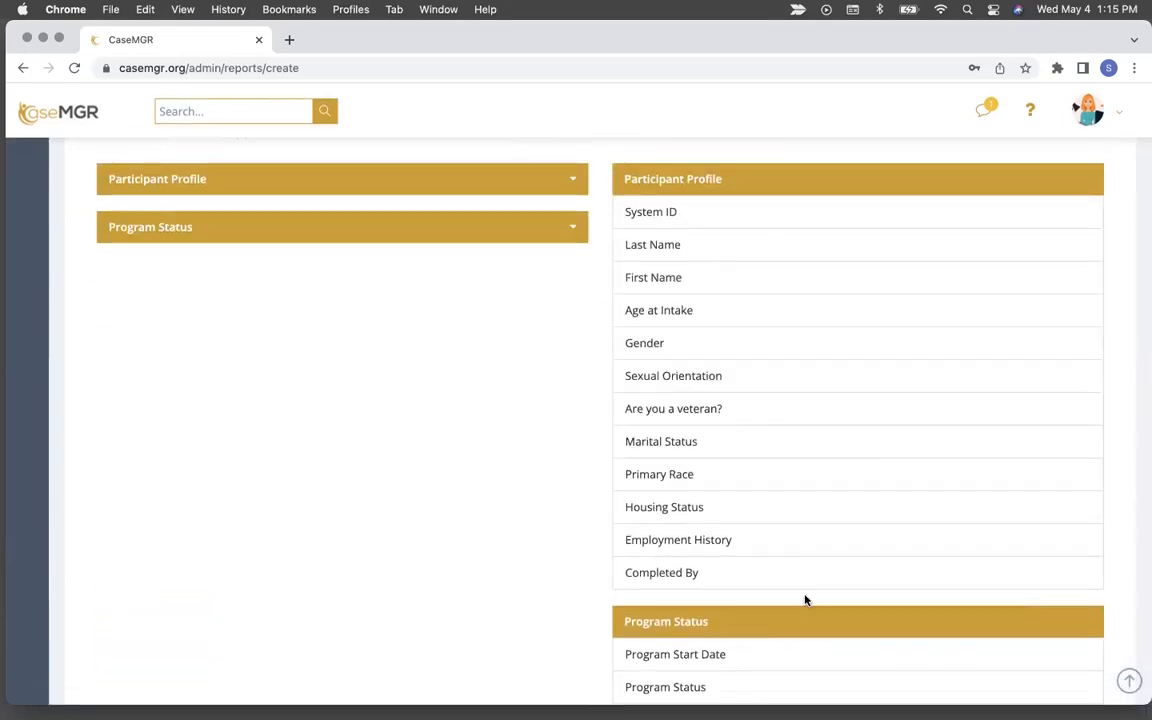
pyautogui.scroll(-3, 805, 599)
pyautogui.click(1037, 612)
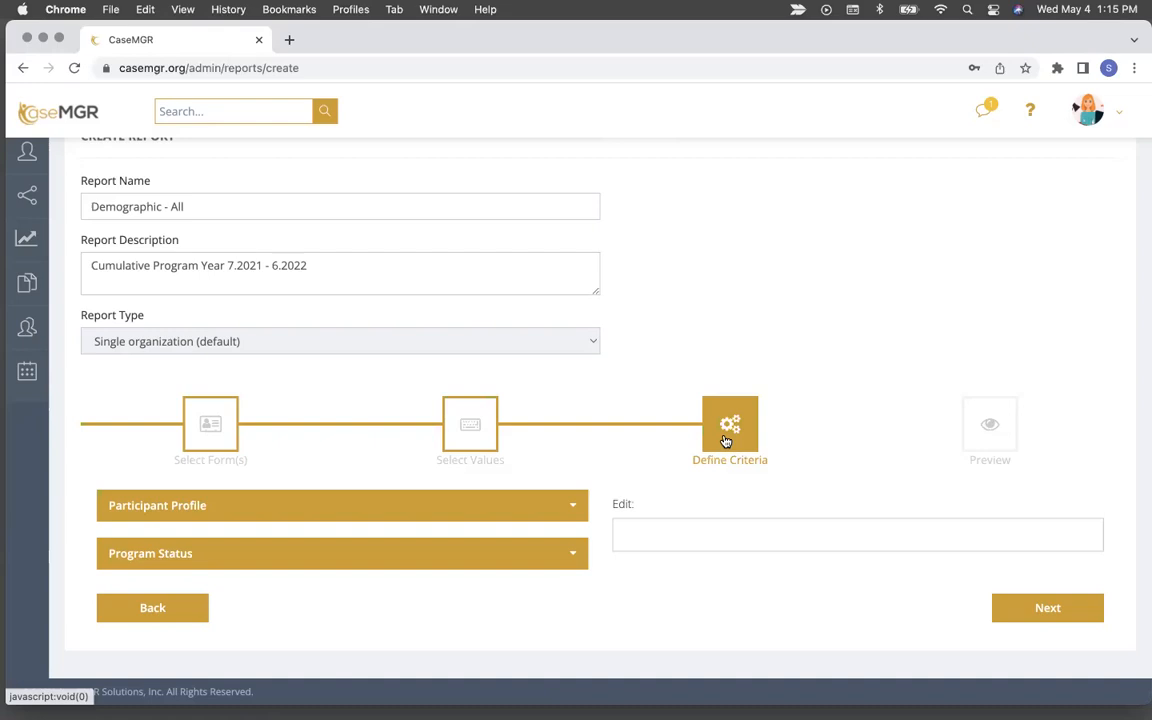
# Expand the Participant Profile and Program Status field lists available for the report criteria
pyautogui.click(568, 504)
pyautogui.scroll(-2, 565, 501)
pyautogui.scroll(-5, 565, 501)
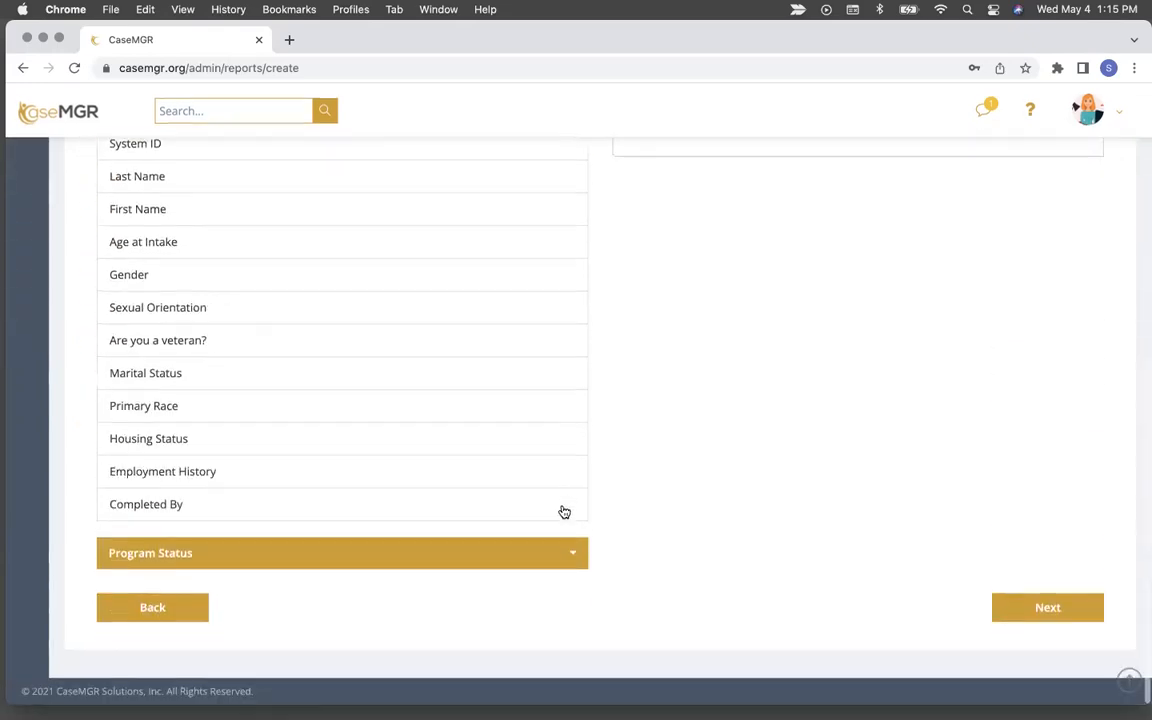
pyautogui.click(549, 553)
pyautogui.scroll(-1, 557, 458)
pyautogui.scroll(1, 558, 458)
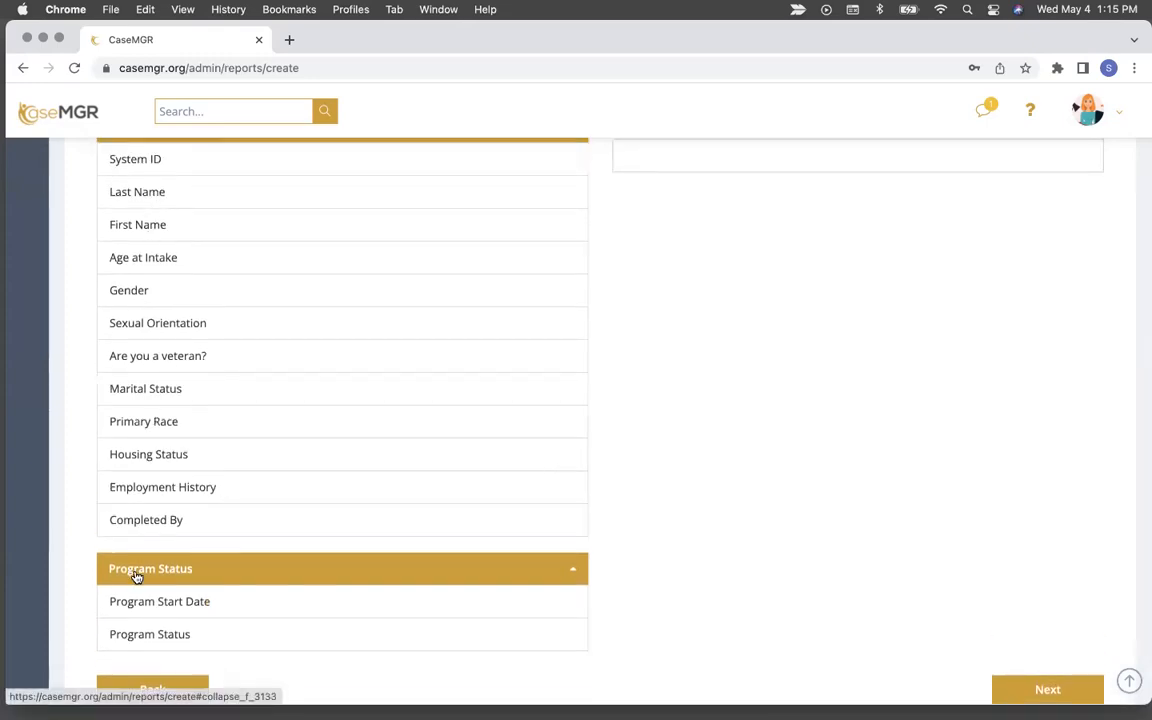
pyautogui.scroll(1, 527, 470)
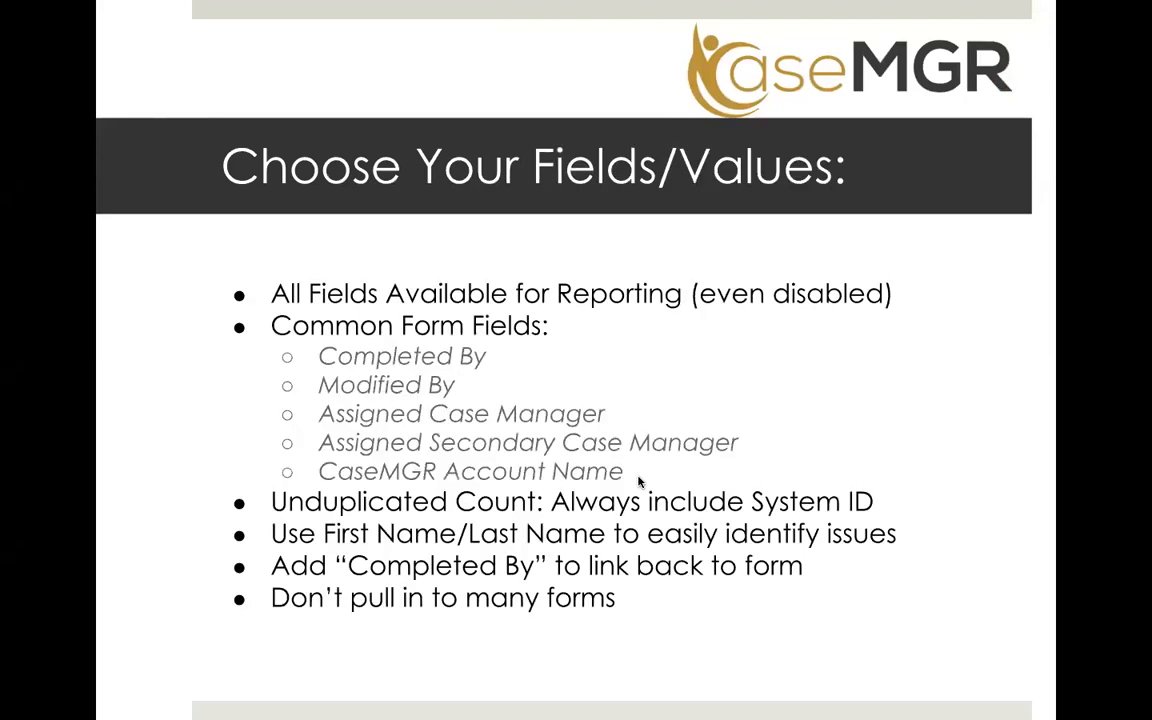
pyautogui.press('Right')
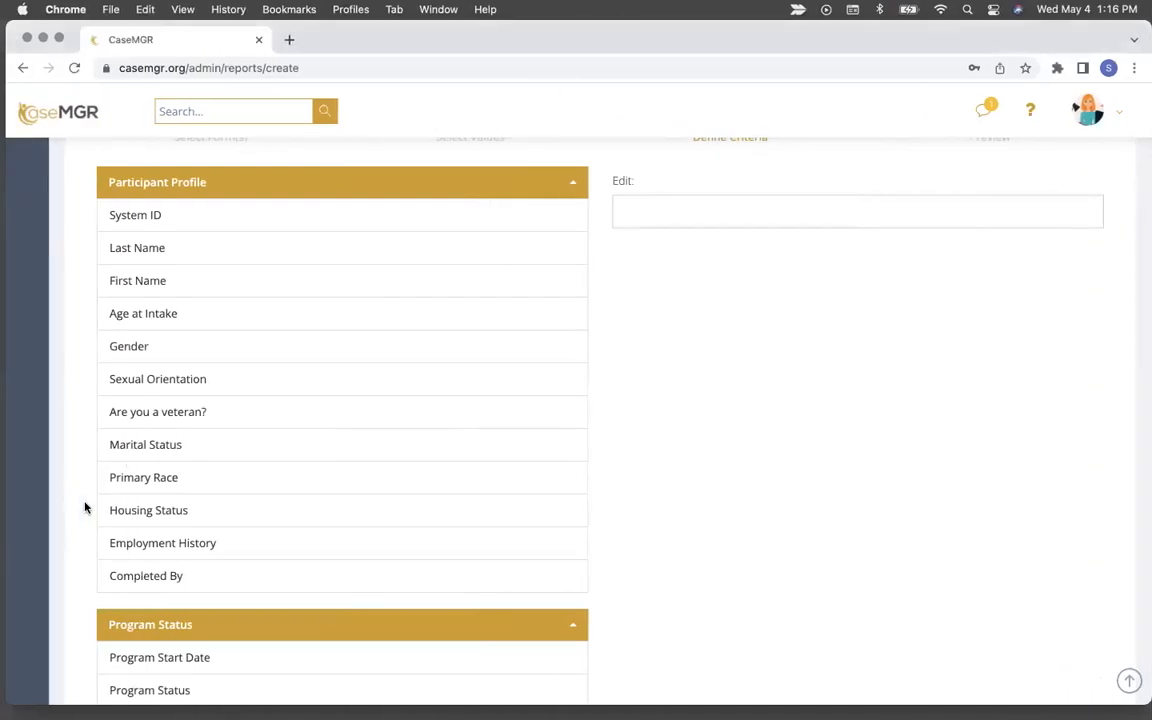
# Look over the criteria fields and collapse the Participant Profile list, leaving the Program Status fields expanded
pyautogui.scroll(3, 298, 471)
pyautogui.scroll(1, 298, 471)
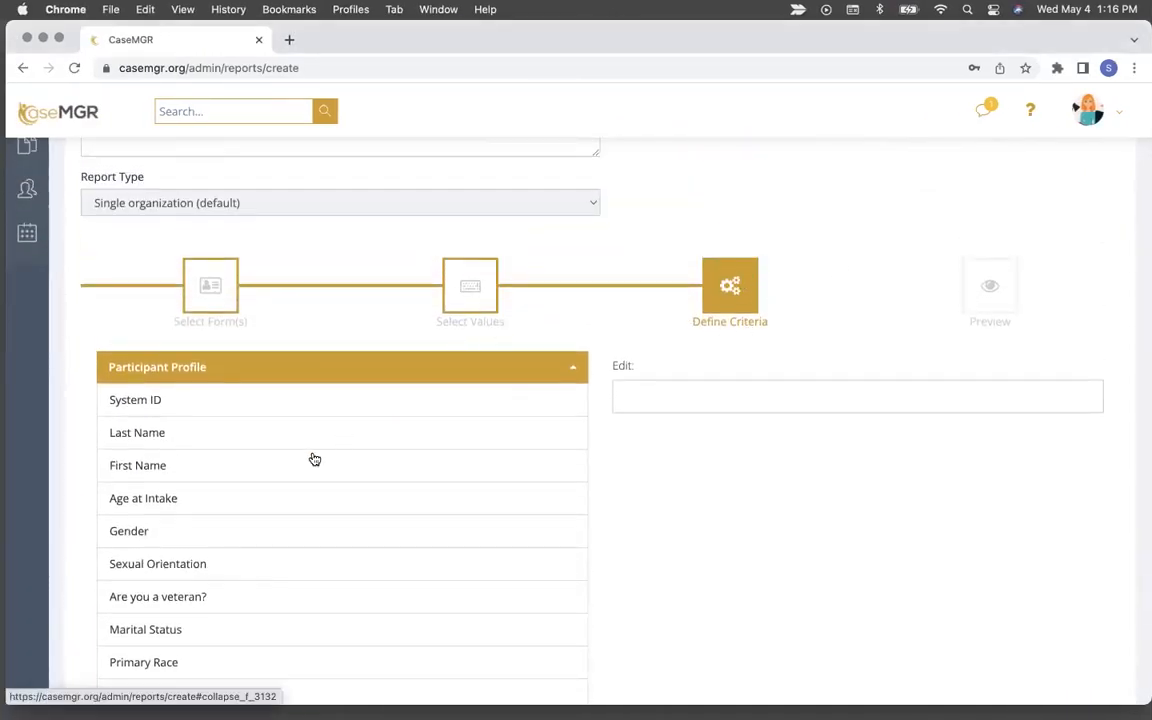
pyautogui.scroll(-1, 314, 459)
pyautogui.scroll(-3, 314, 459)
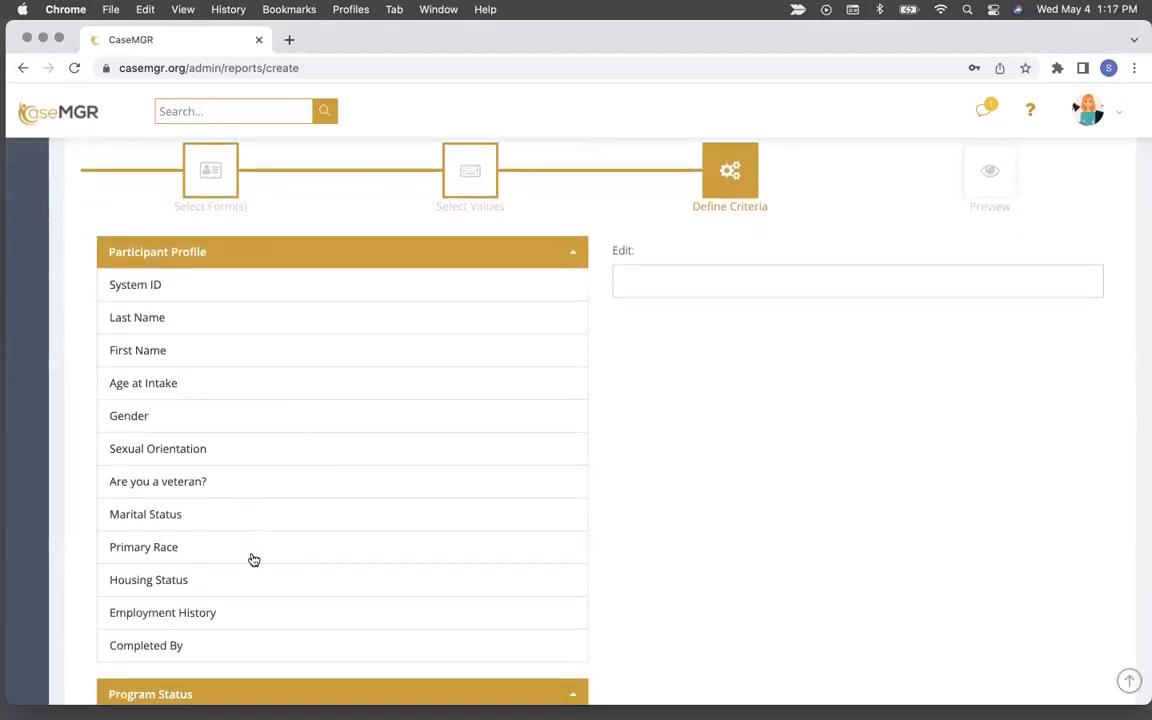
pyautogui.scroll(1, 254, 560)
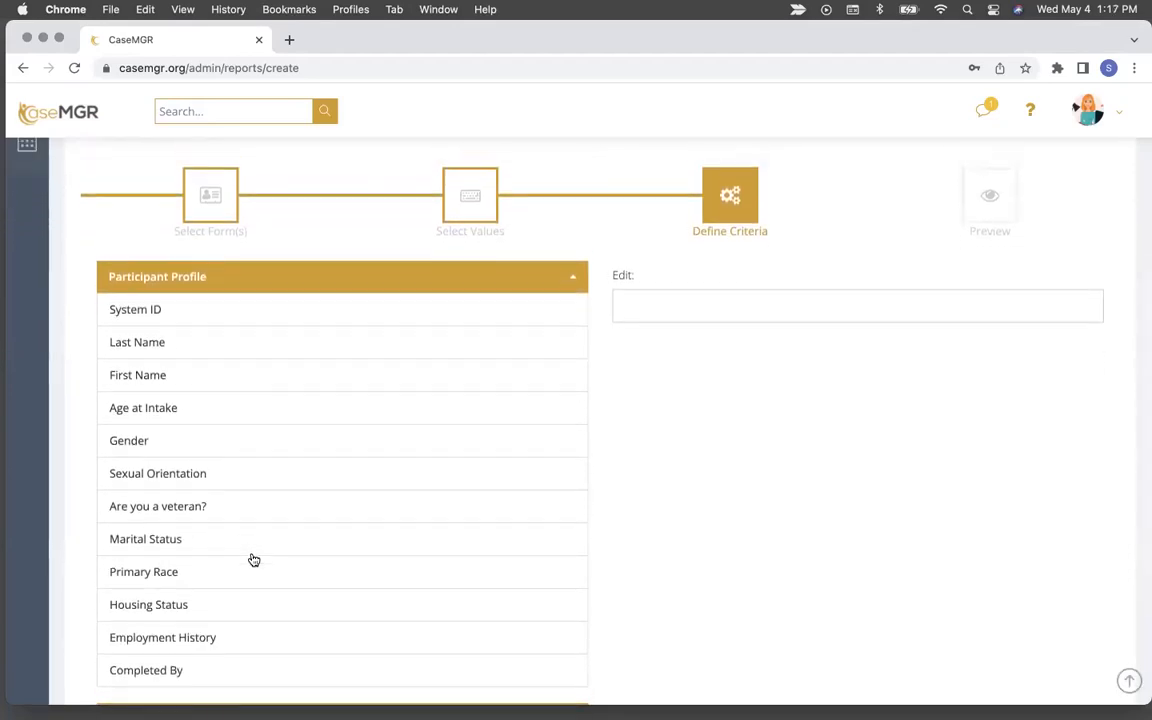
pyautogui.click(270, 290)
pyautogui.scroll(1, 275, 298)
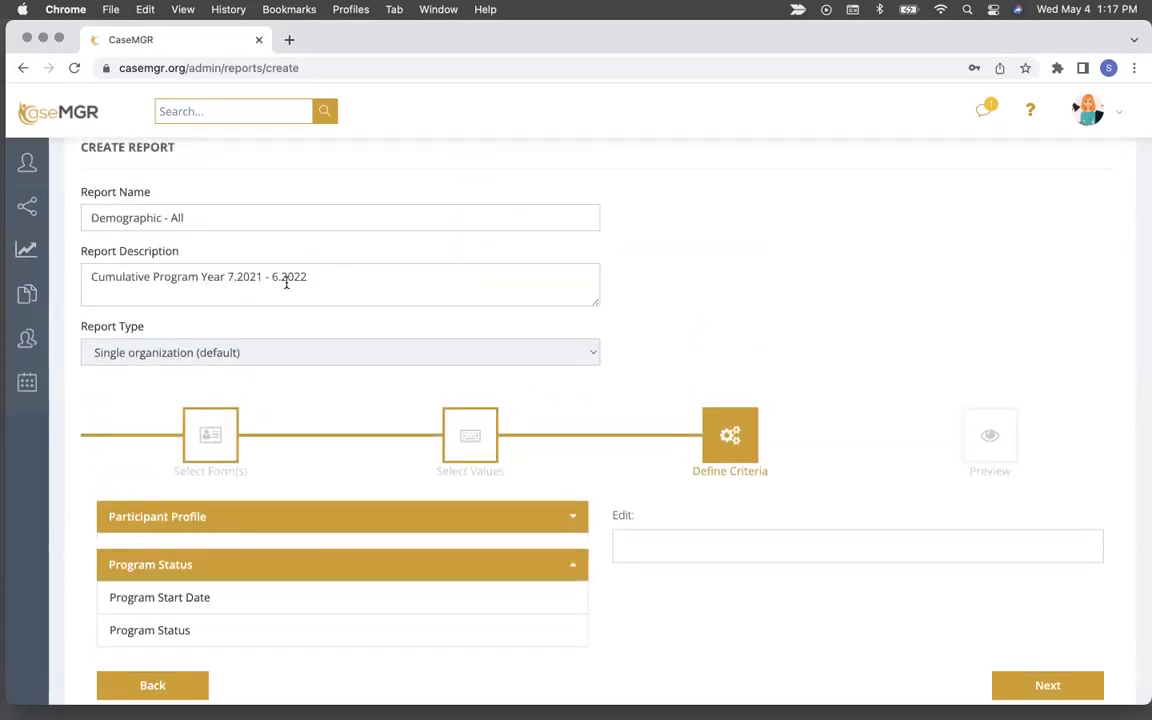
pyautogui.scroll(-1, 370, 300)
pyautogui.scroll(-2, 370, 300)
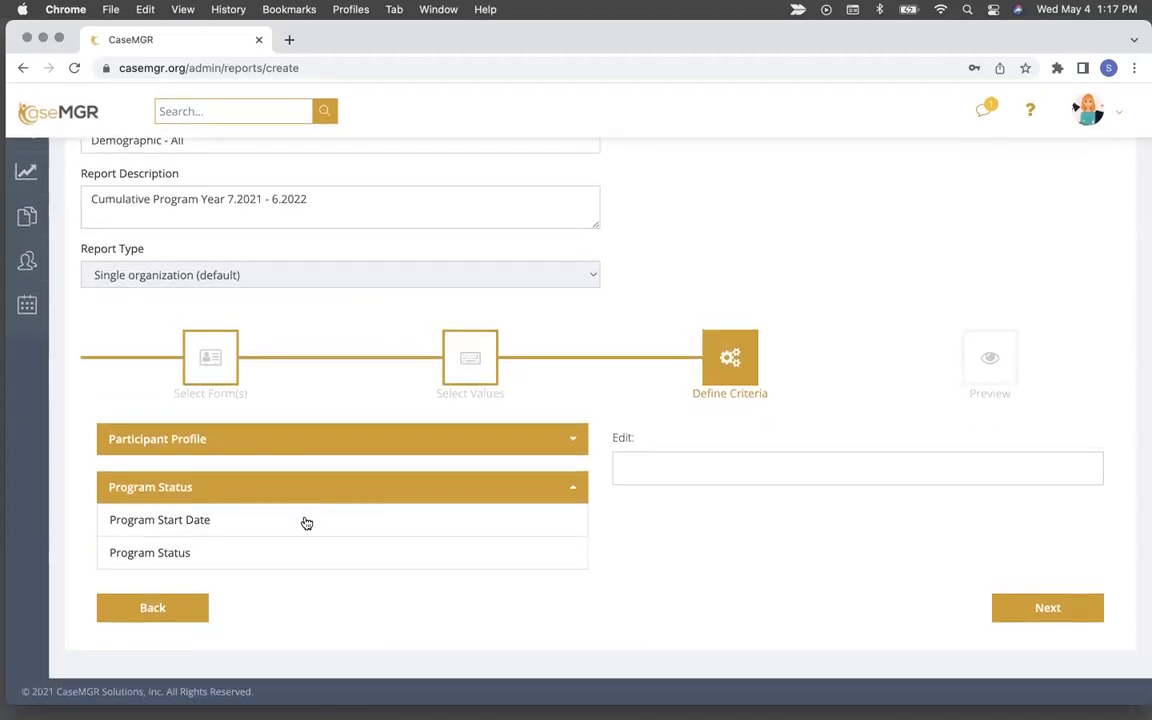
# Set the date range condition of the Program Start Date criterion to Greater or equal to
pyautogui.click(306, 522)
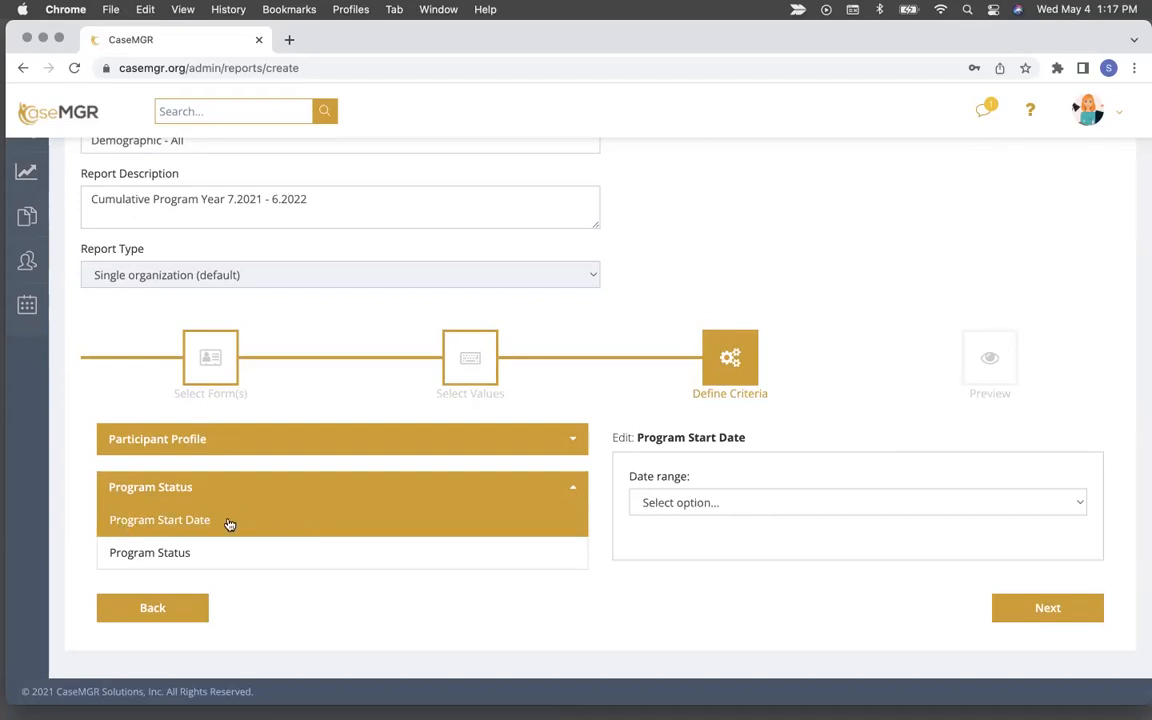
pyautogui.click(722, 502)
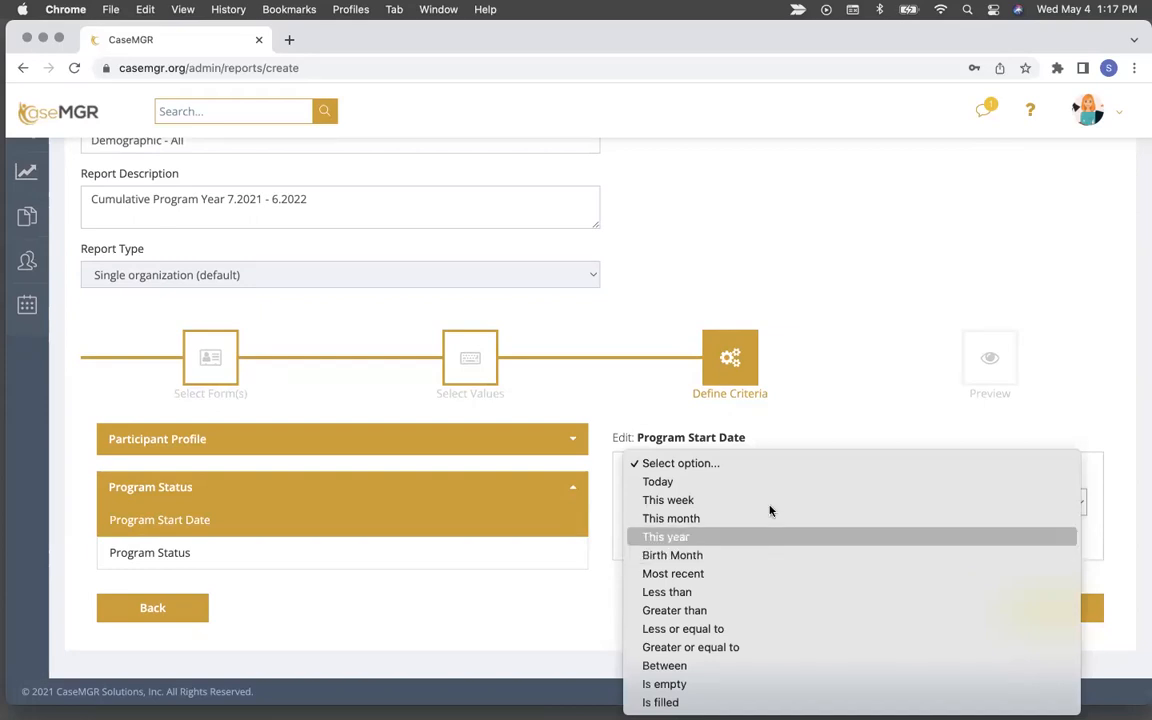
pyautogui.click(705, 650)
# Set the Program Start Date criterion's date to 07/01/2021 and proceed to the report preview
pyautogui.click(641, 541)
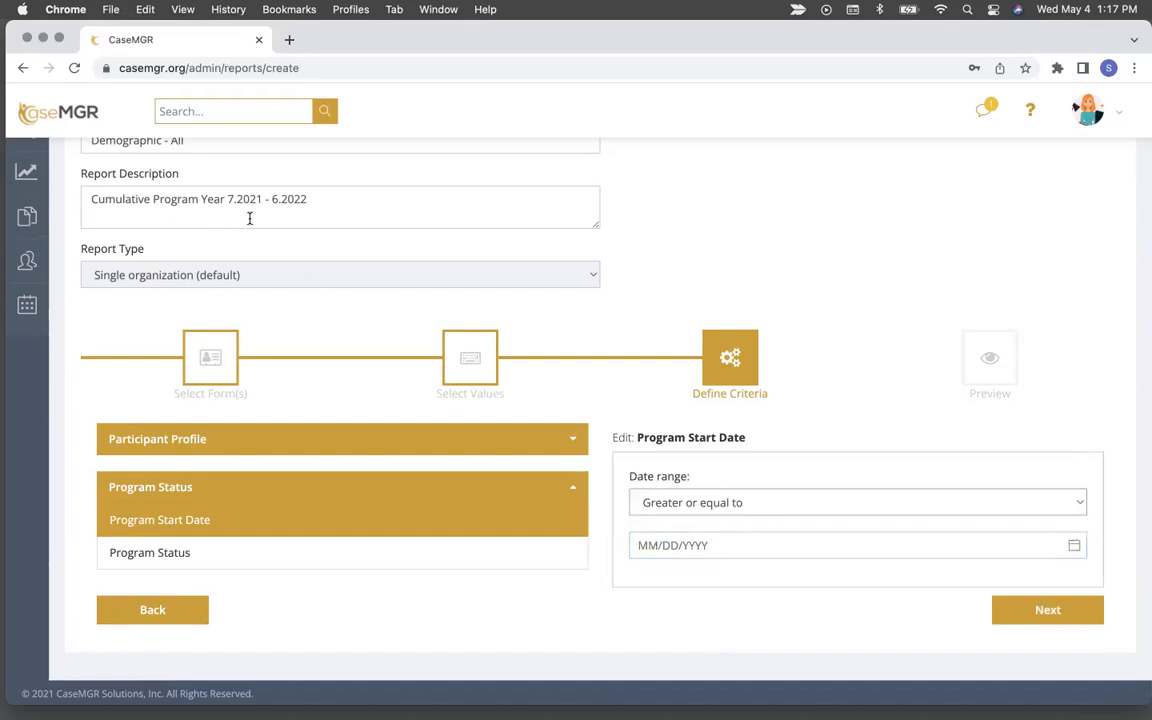
pyautogui.click(715, 549)
pyautogui.click(715, 549)
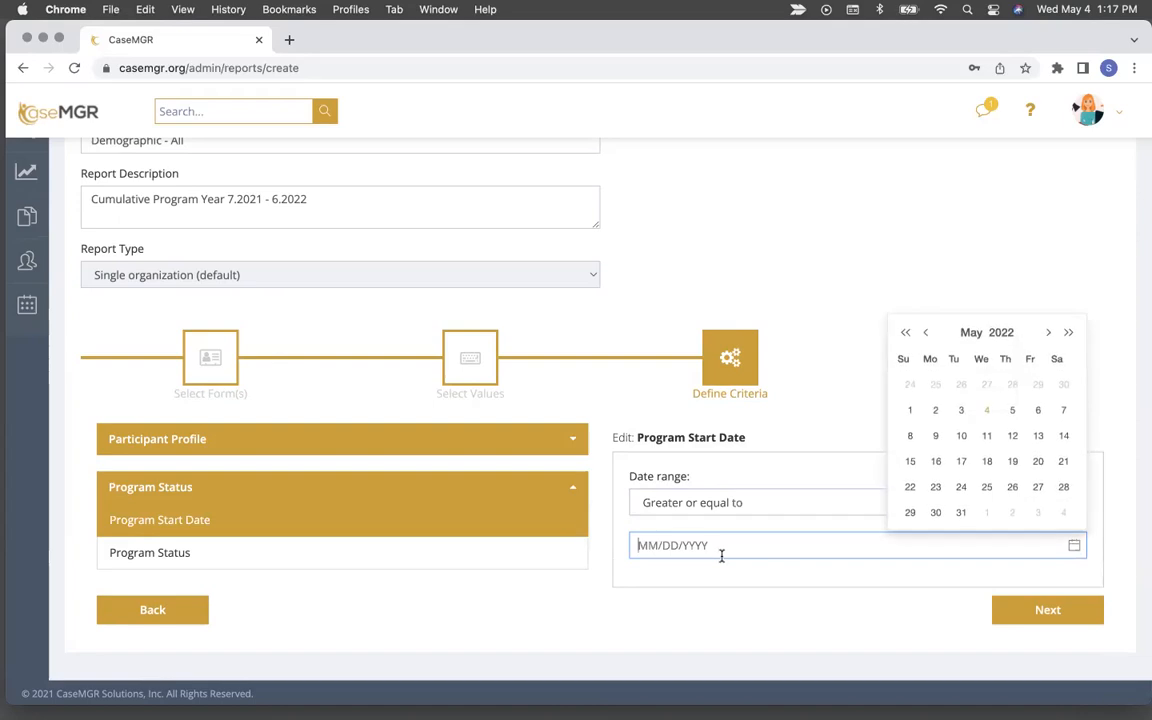
pyautogui.click(927, 333)
pyautogui.click(928, 333)
pyautogui.click(928, 333)
pyautogui.click(928, 333)
pyautogui.click(928, 333)
pyautogui.click(928, 333)
pyautogui.click(928, 333)
pyautogui.click(928, 333)
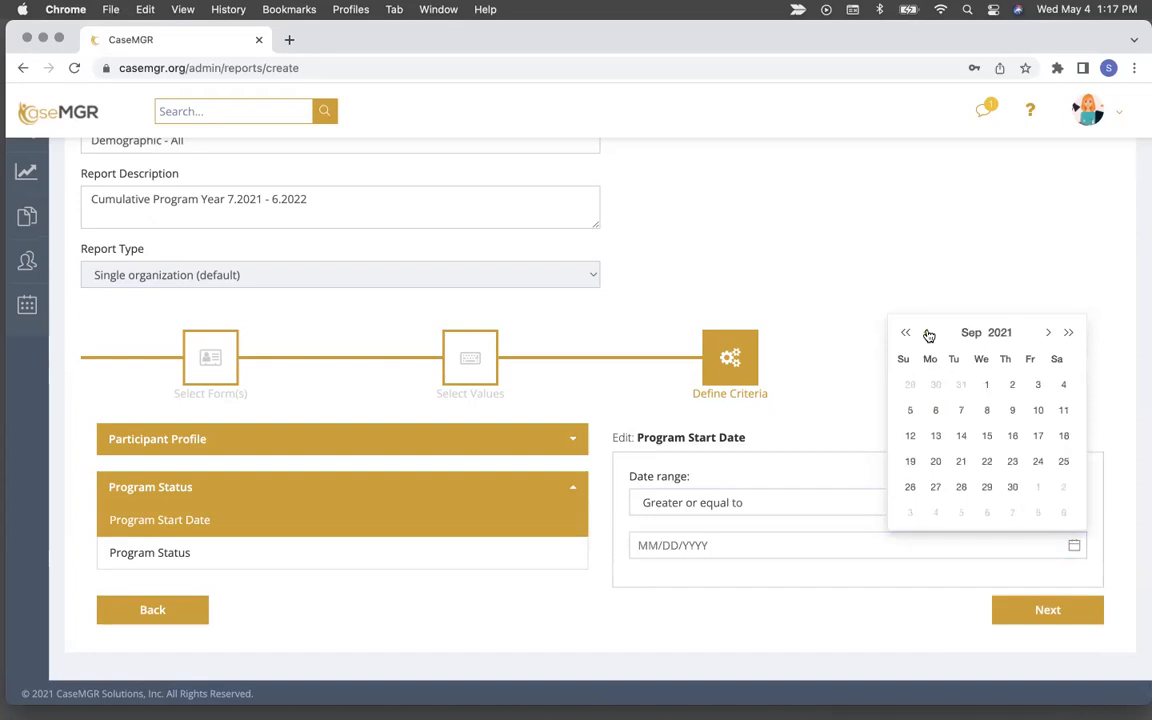
pyautogui.click(928, 333)
pyautogui.click(928, 333)
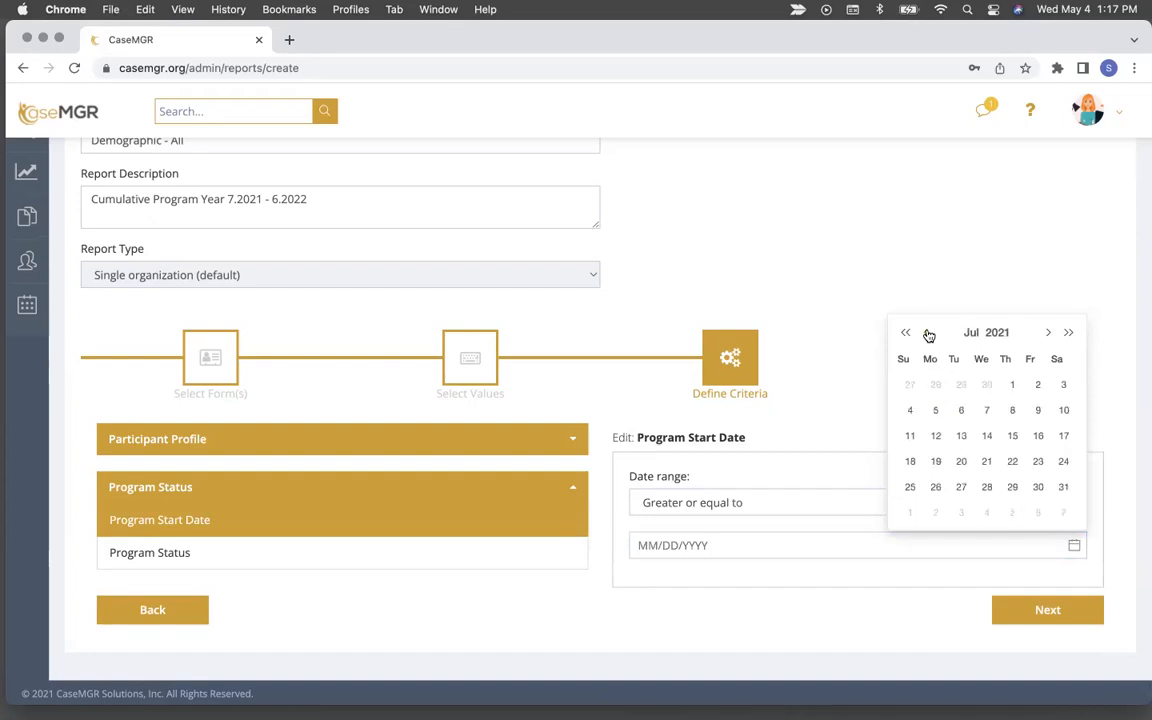
pyautogui.click(1015, 385)
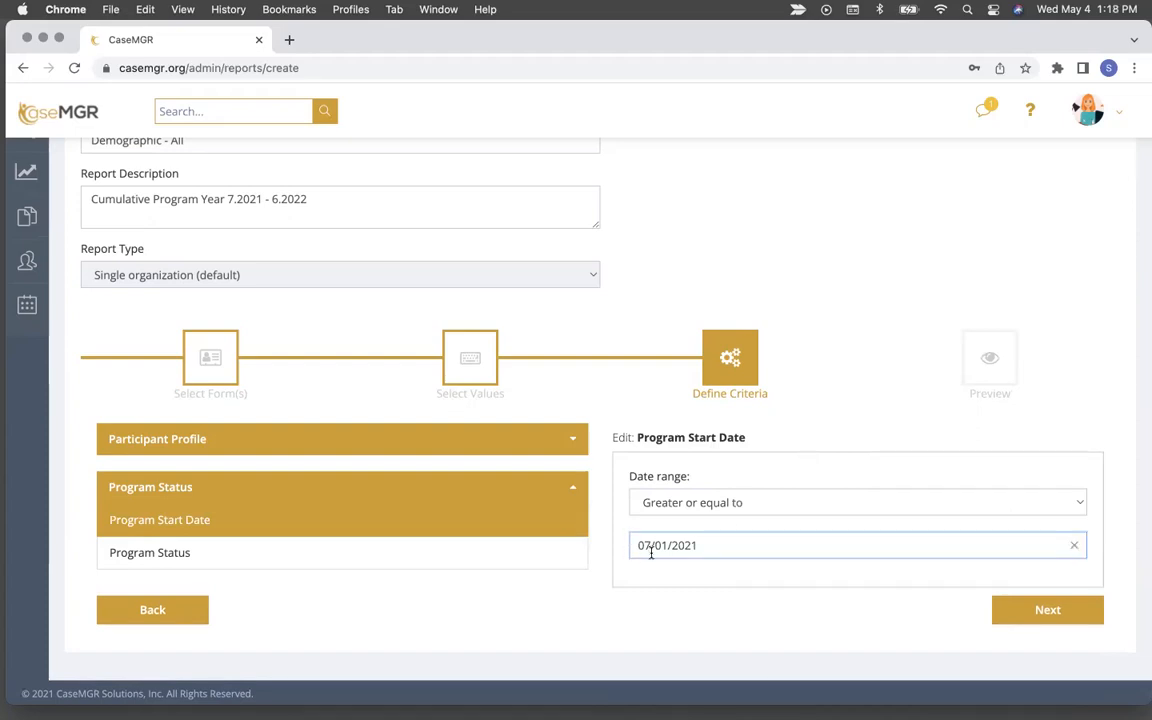
pyautogui.click(1035, 617)
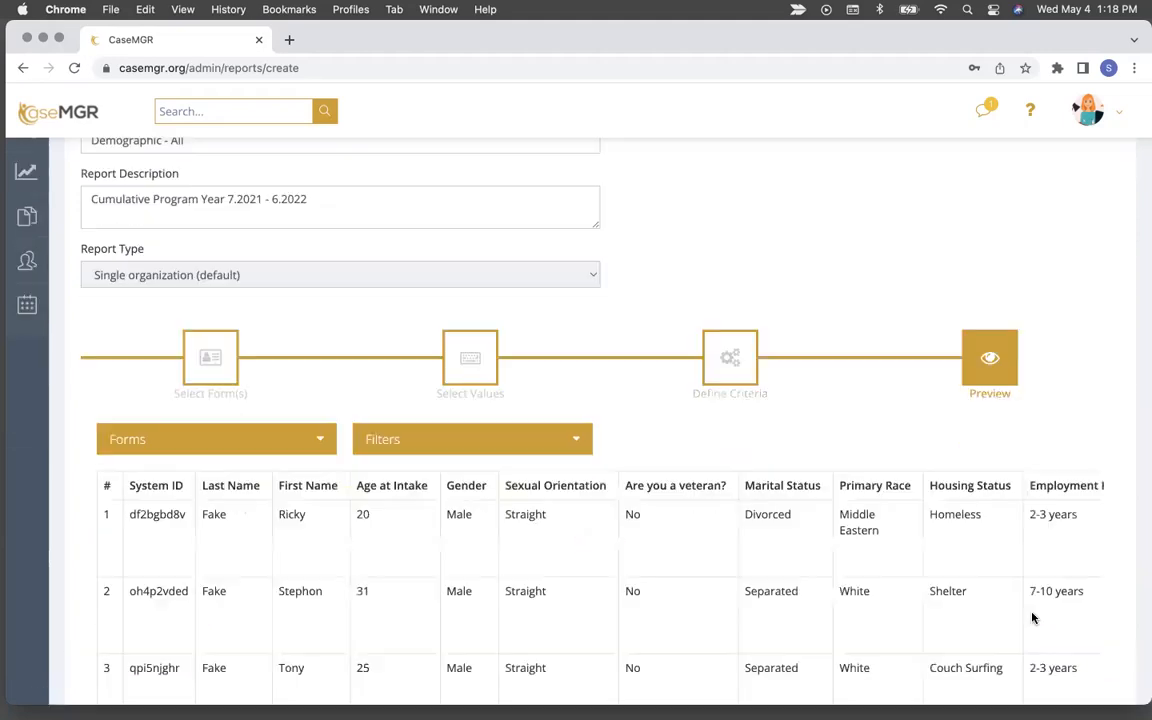
# Look over the report preview rows and expand the Forms and Filters summaries
pyautogui.scroll(-2, 722, 516)
pyautogui.scroll(-2, 722, 518)
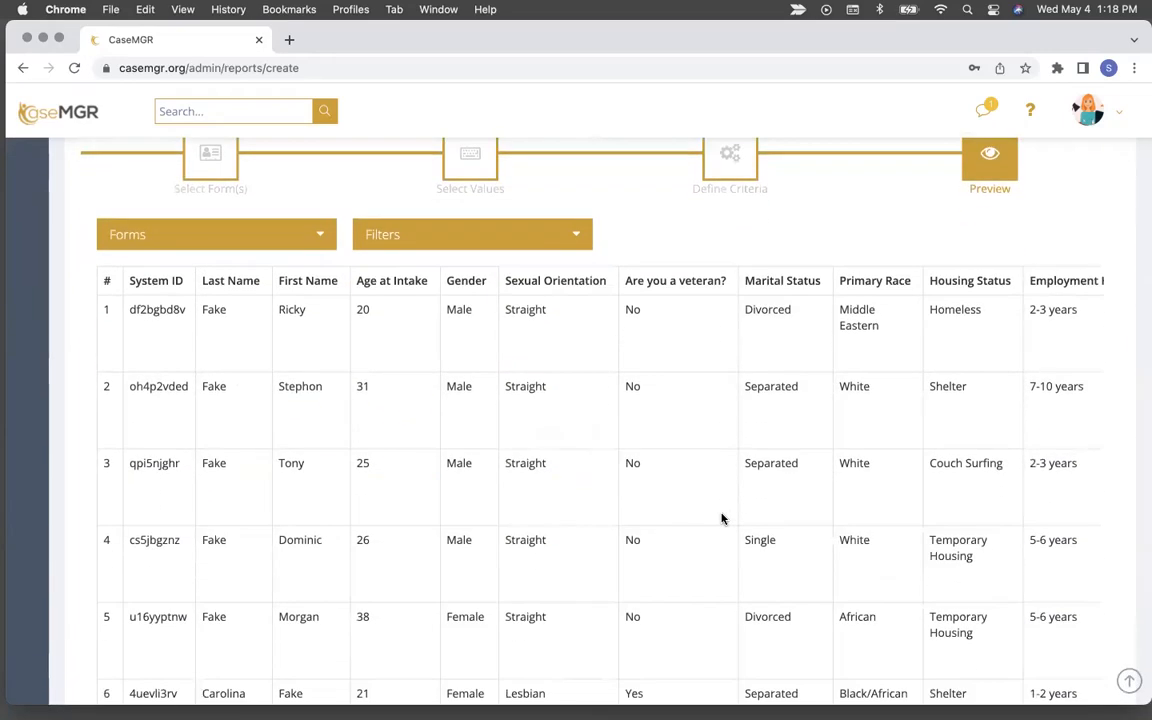
pyautogui.scroll(-3, 722, 518)
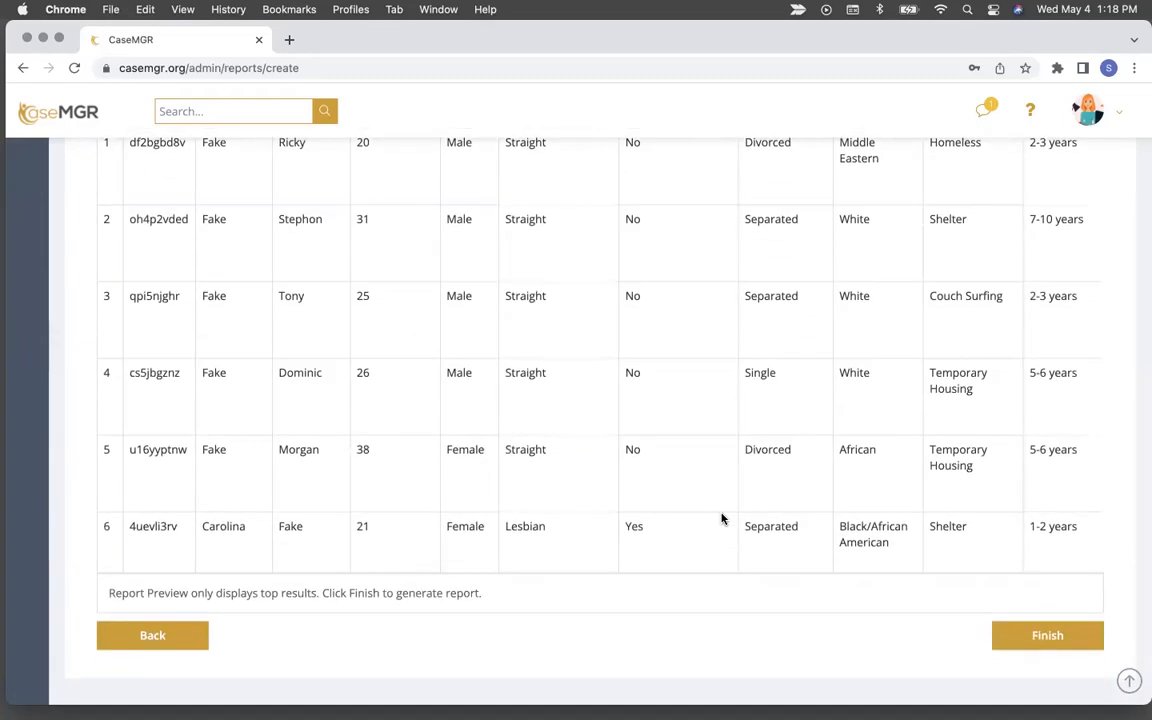
pyautogui.scroll(1, 722, 518)
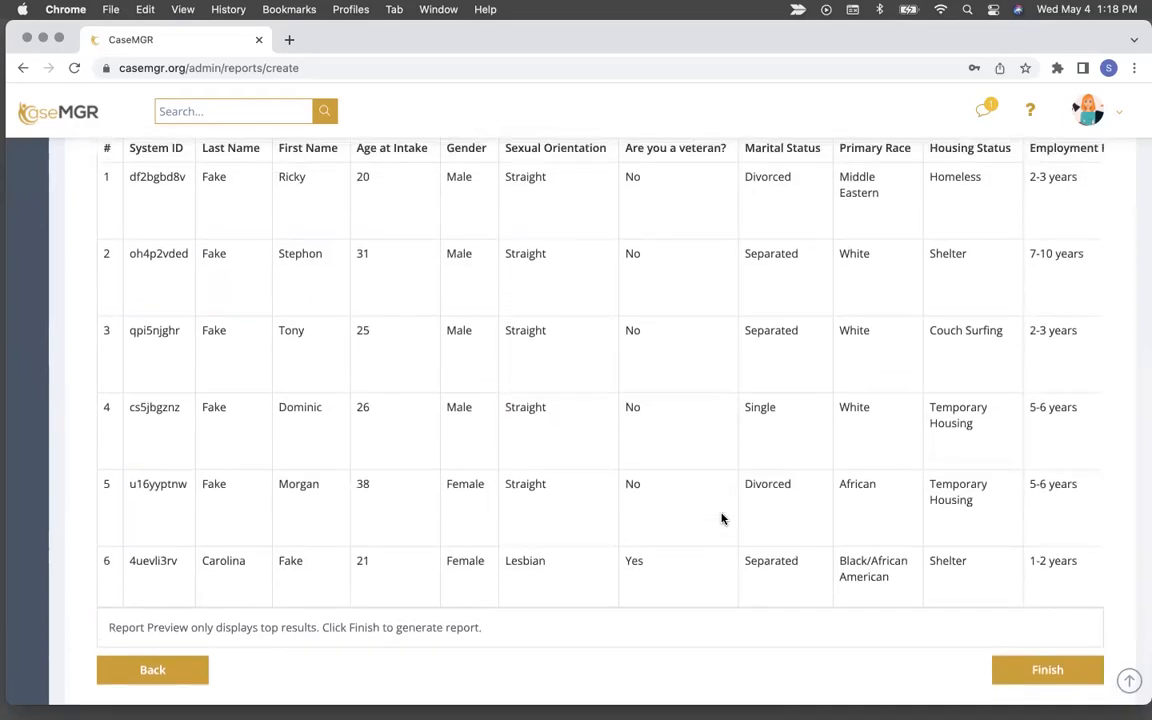
pyautogui.scroll(3, 722, 518)
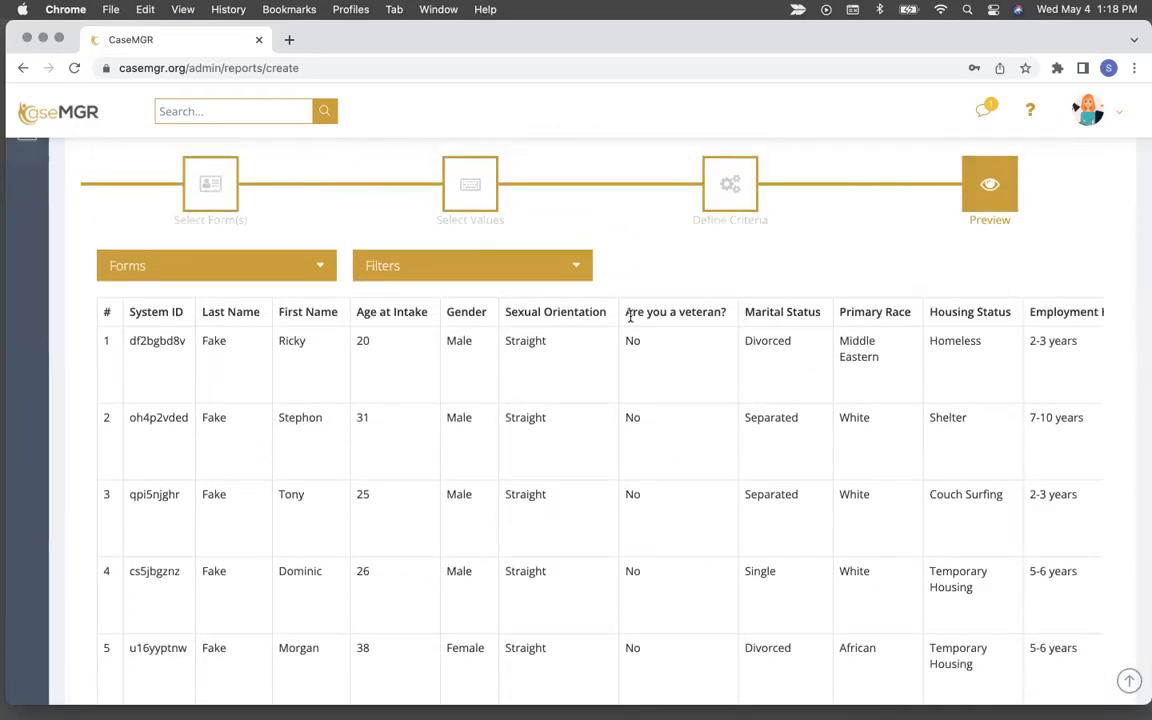
pyautogui.click(578, 268)
pyautogui.click(305, 272)
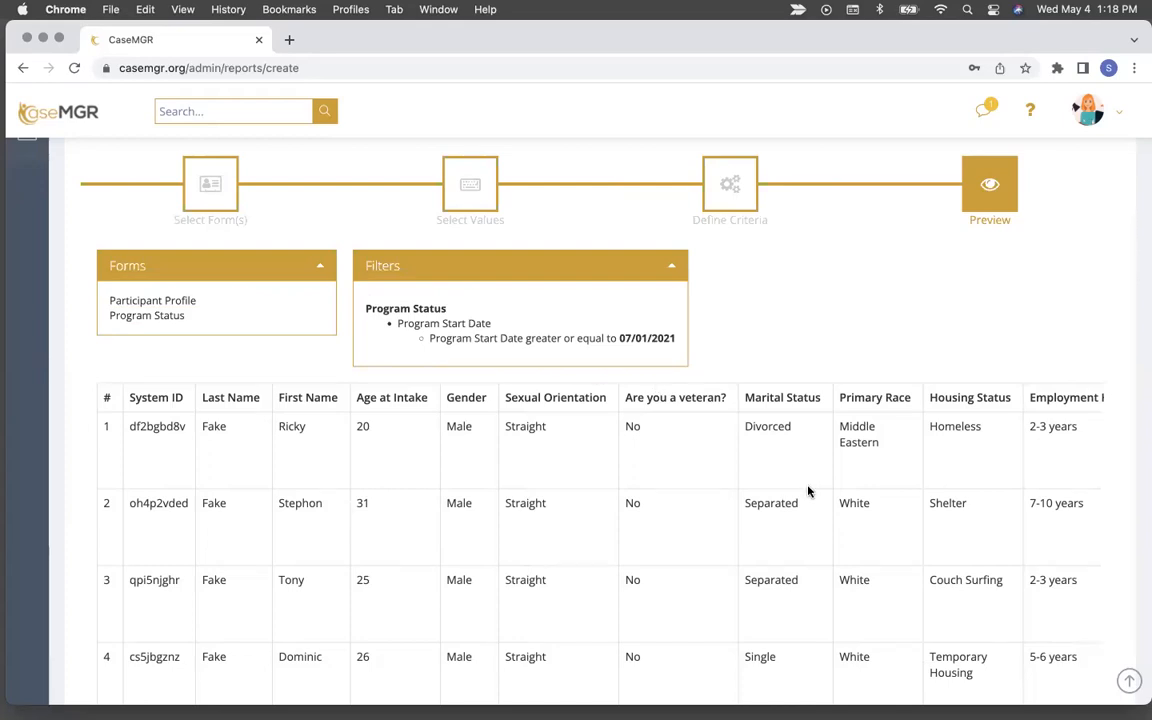
# Recheck the preview's filter summary and rows, and finish the report to generate its results
pyautogui.scroll(-5, 808, 490)
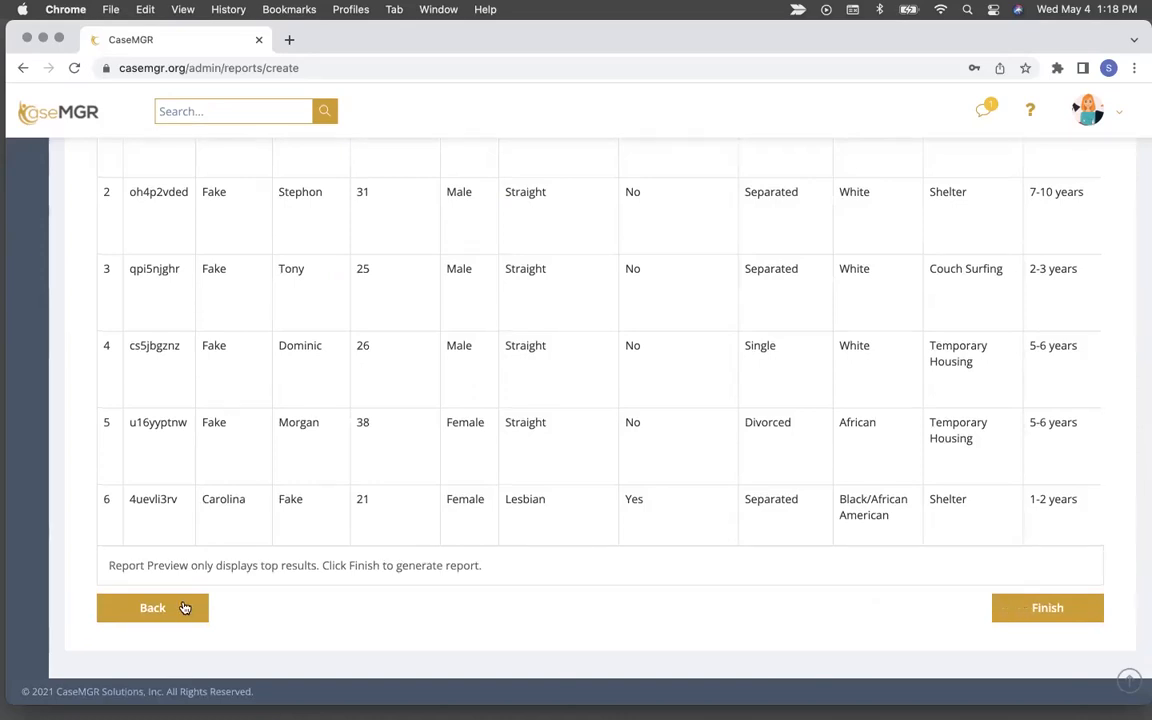
pyautogui.scroll(5, 321, 391)
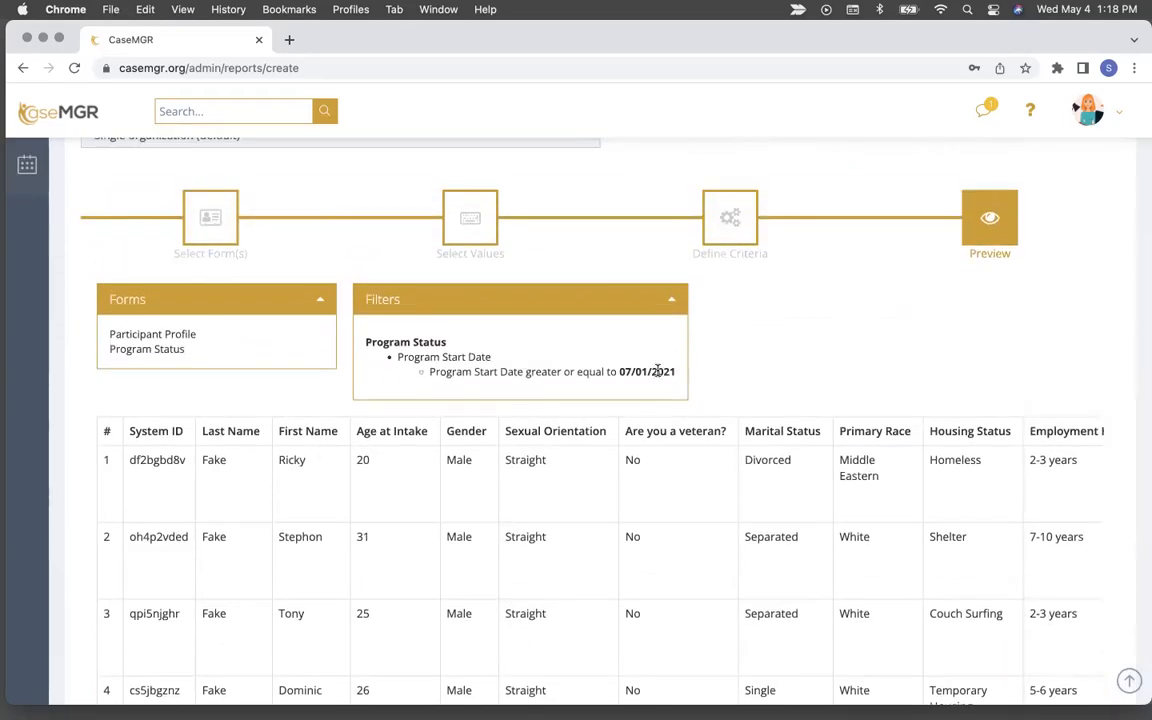
pyautogui.scroll(-5, 657, 373)
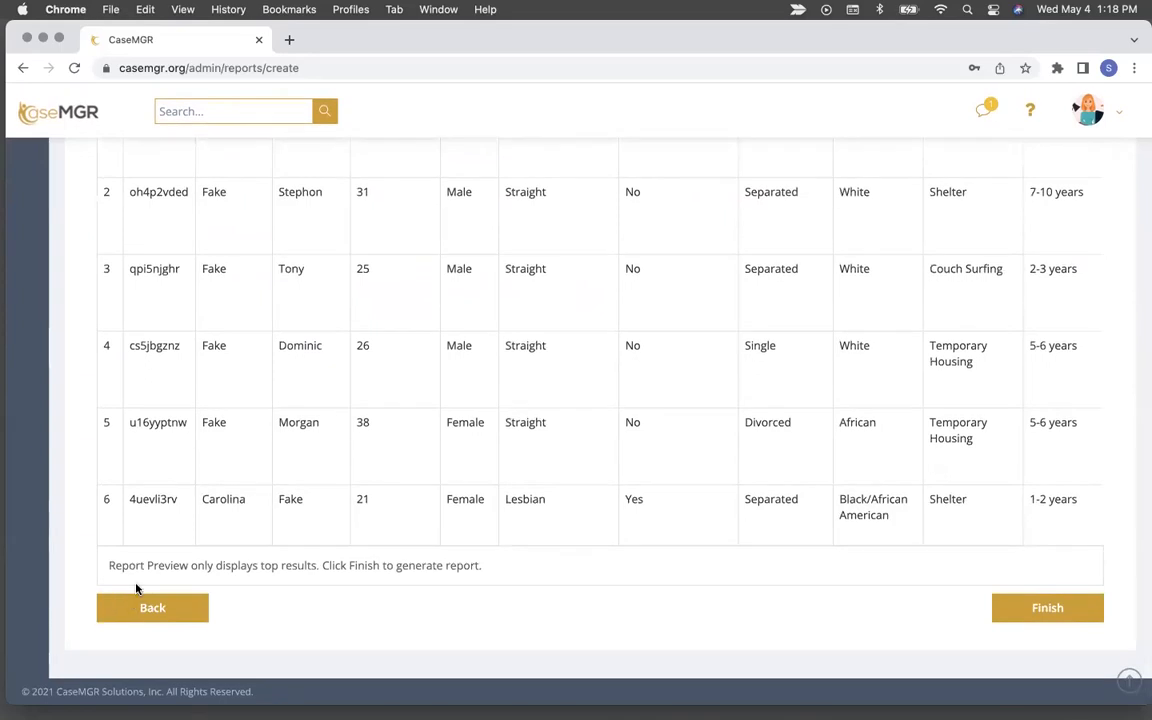
pyautogui.click(1055, 615)
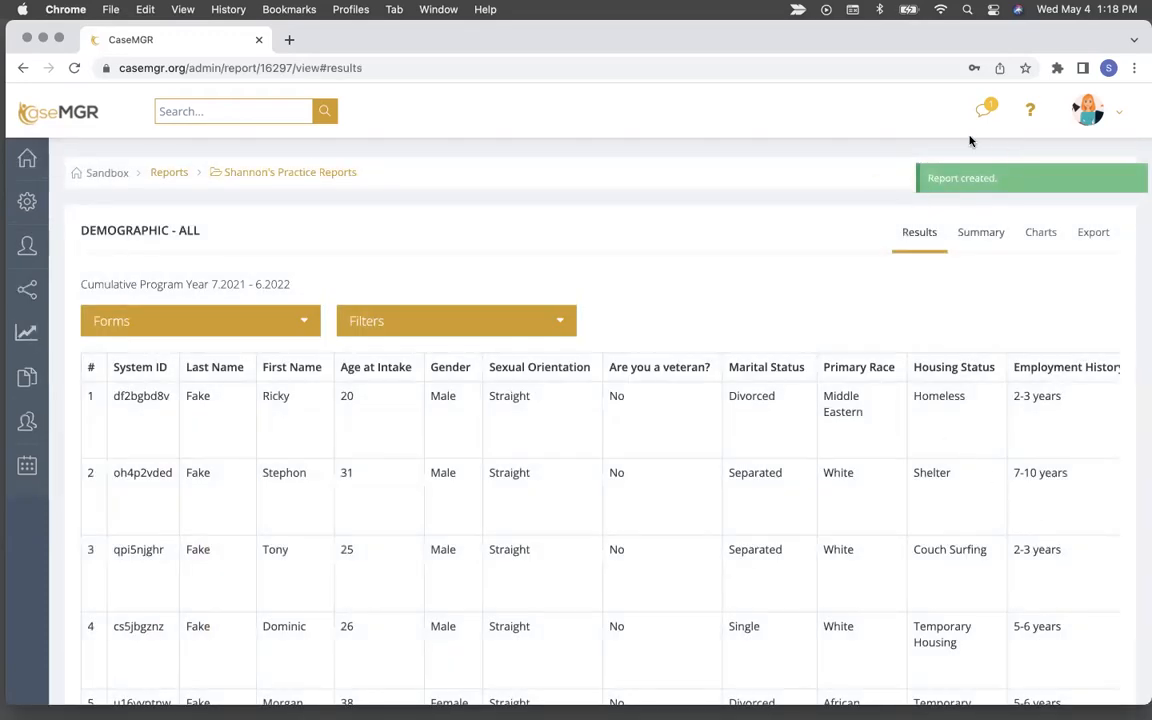
# Expand the generated report's Forms and Filters summaries and review its result columns through Program Status
pyautogui.scroll(-1, 1002, 355)
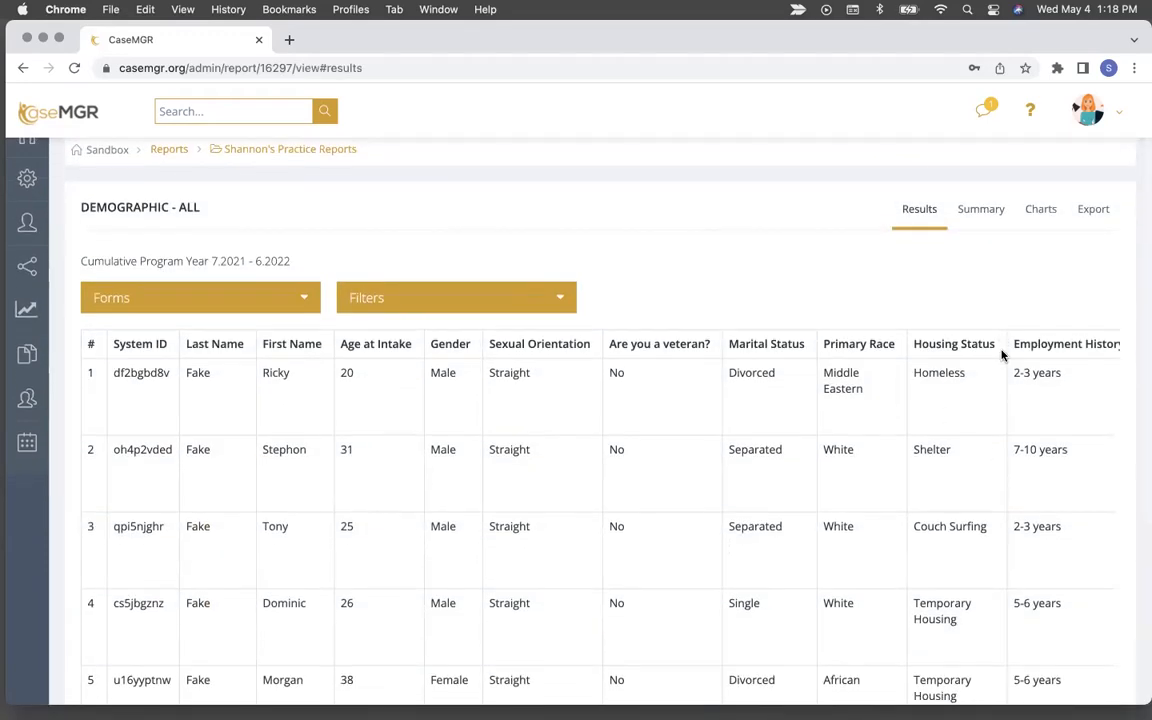
pyautogui.click(307, 298)
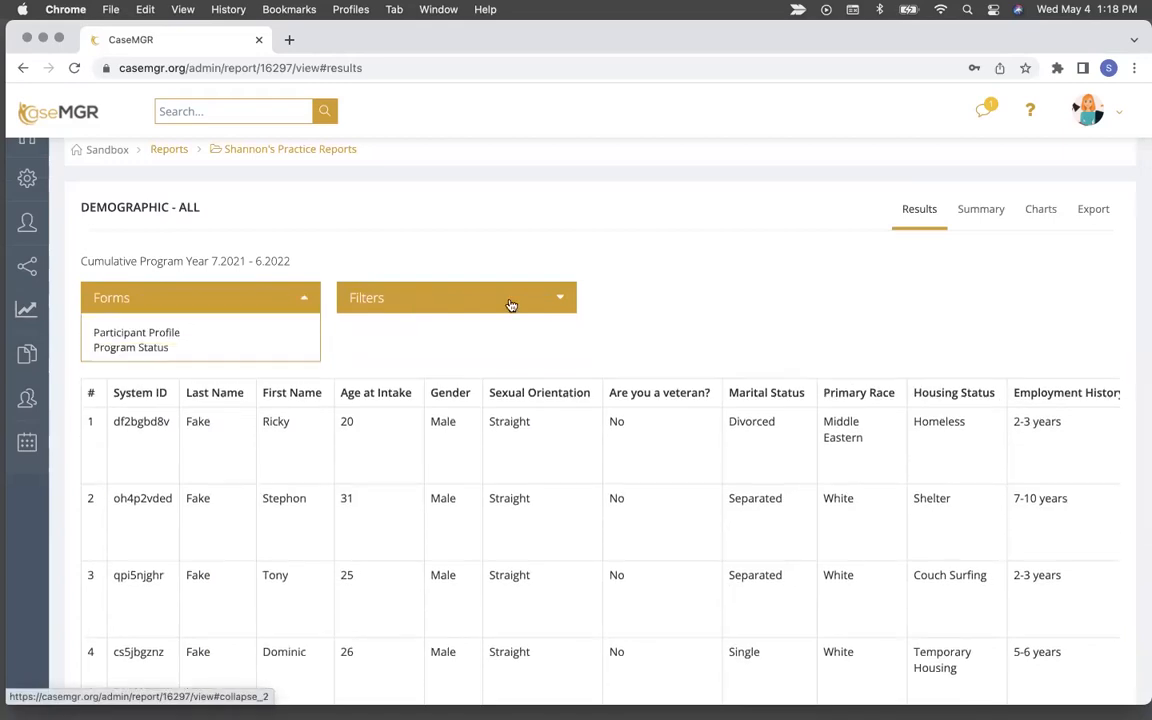
pyautogui.click(530, 305)
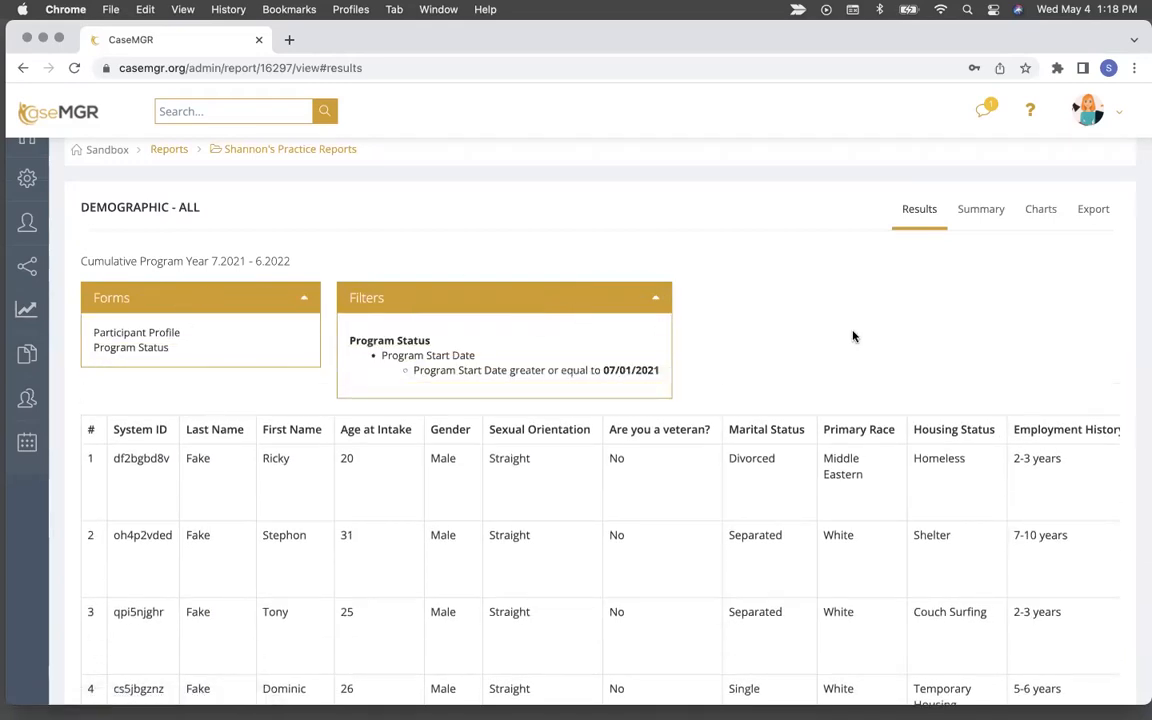
pyautogui.scroll(-5, 867, 342)
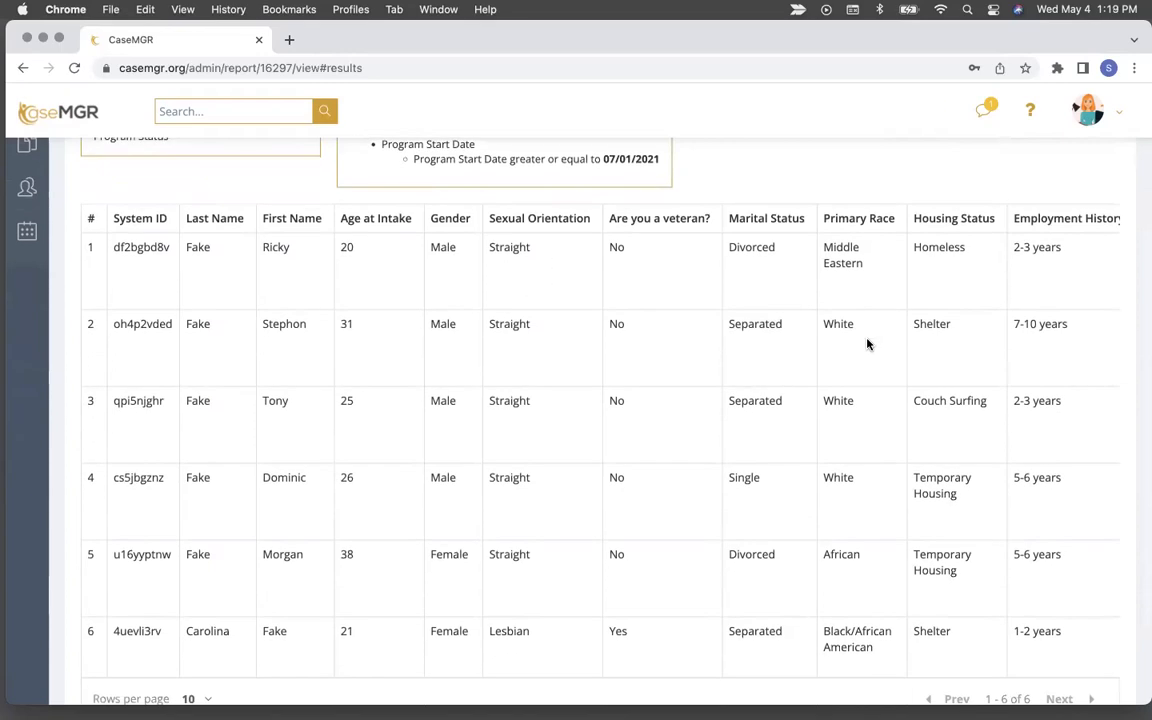
pyautogui.hscroll(4, 867, 345)
pyautogui.hscroll(4, 867, 347)
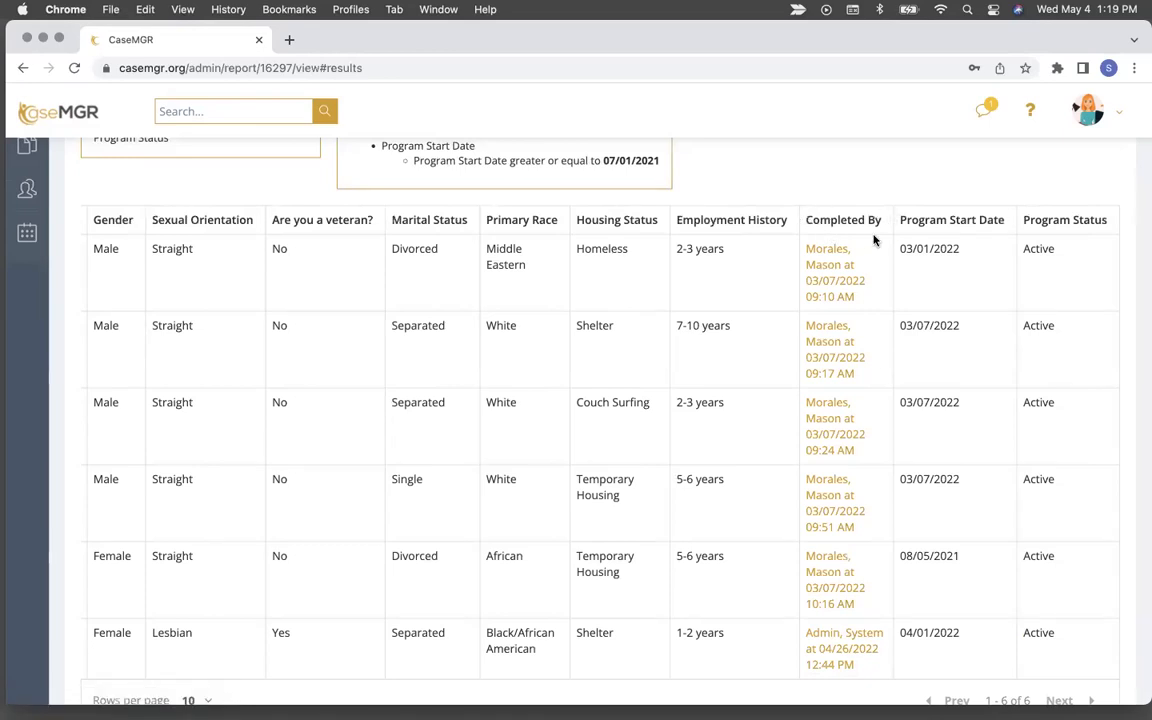
# Open the first participant's details through the Completed By entry and return to the report results
pyautogui.click(826, 279)
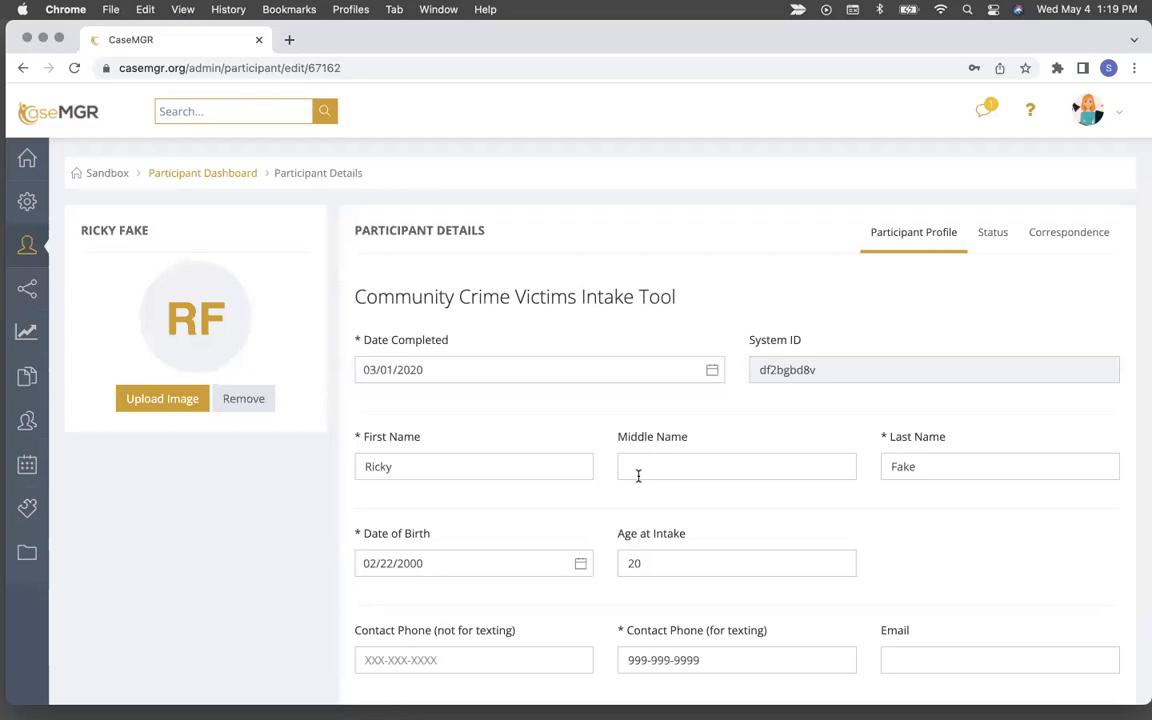
pyautogui.click(22, 67)
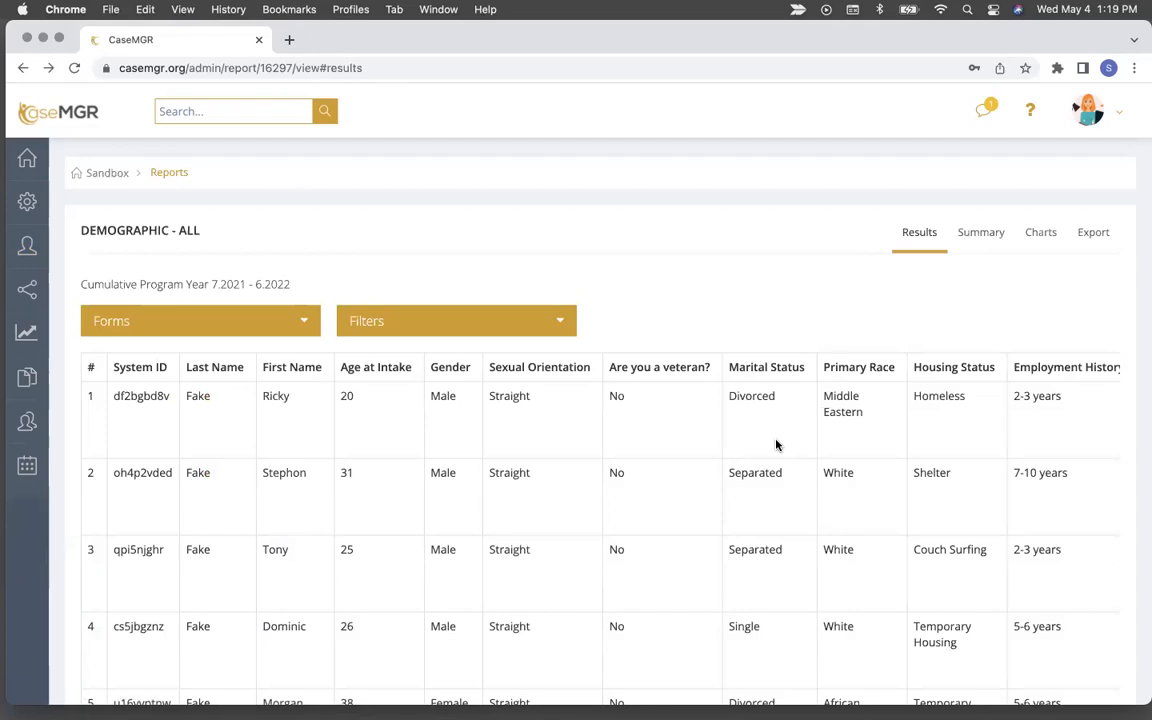
pyautogui.hscroll(4, 730, 450)
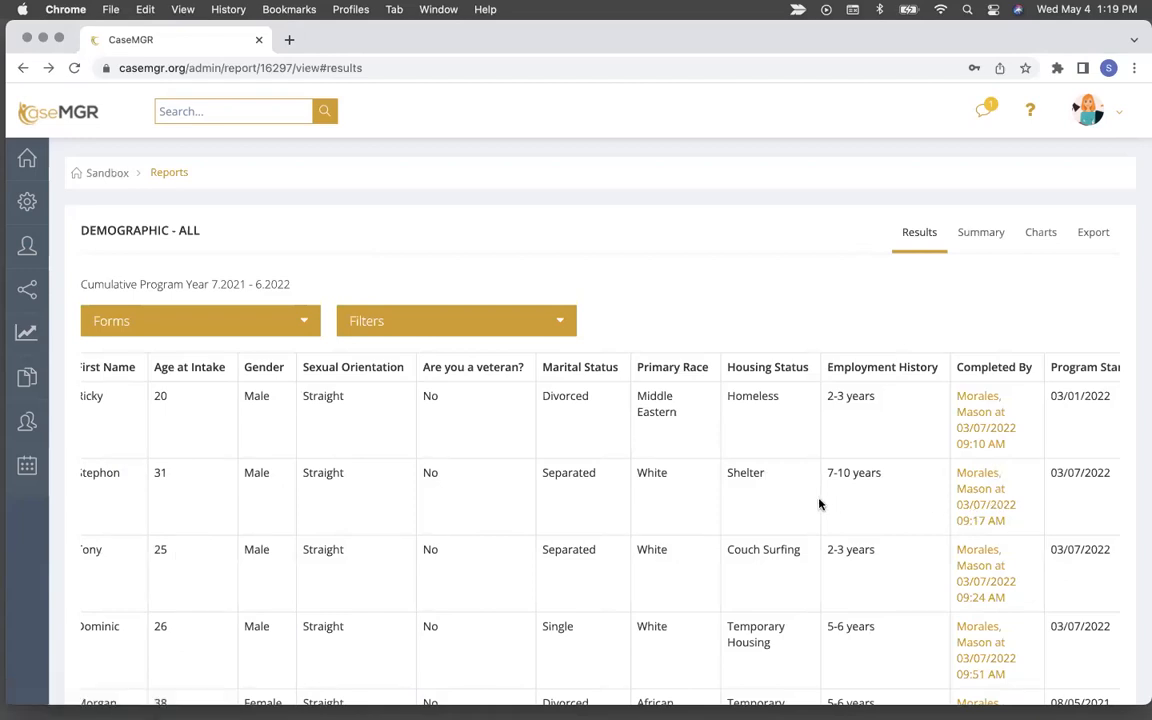
pyautogui.hscroll(-4, 818, 495)
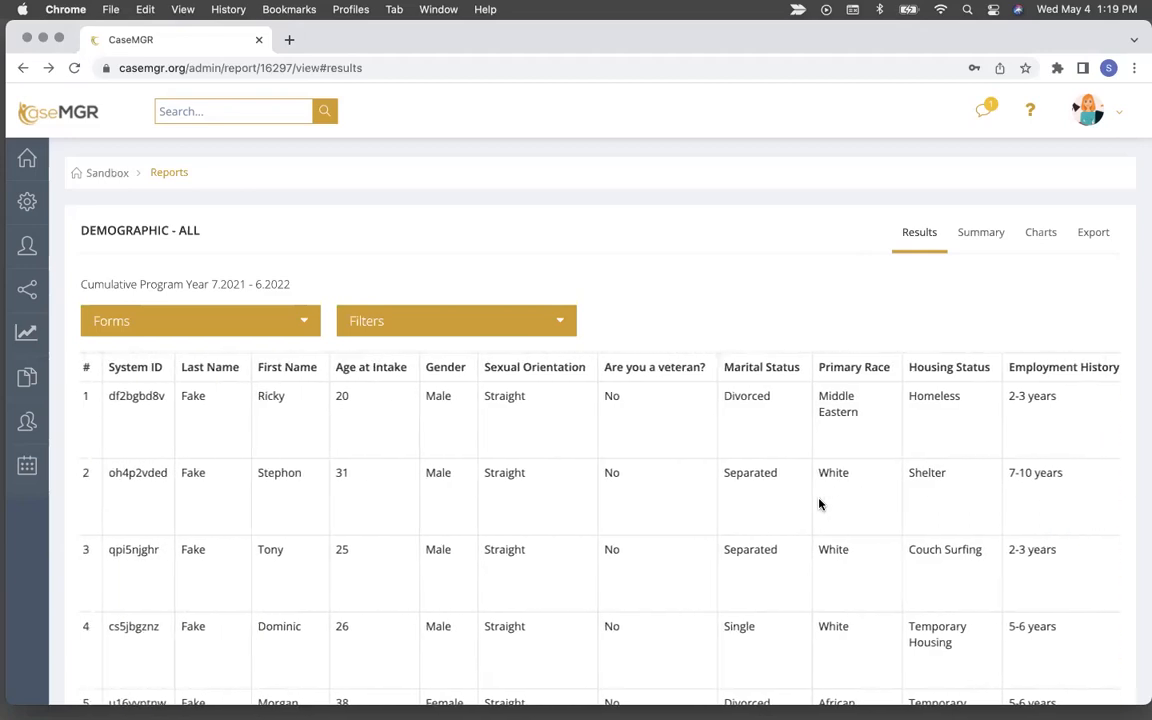
# View the rows-per-page options of the report results and close them without choosing another value
pyautogui.scroll(-5, 537, 458)
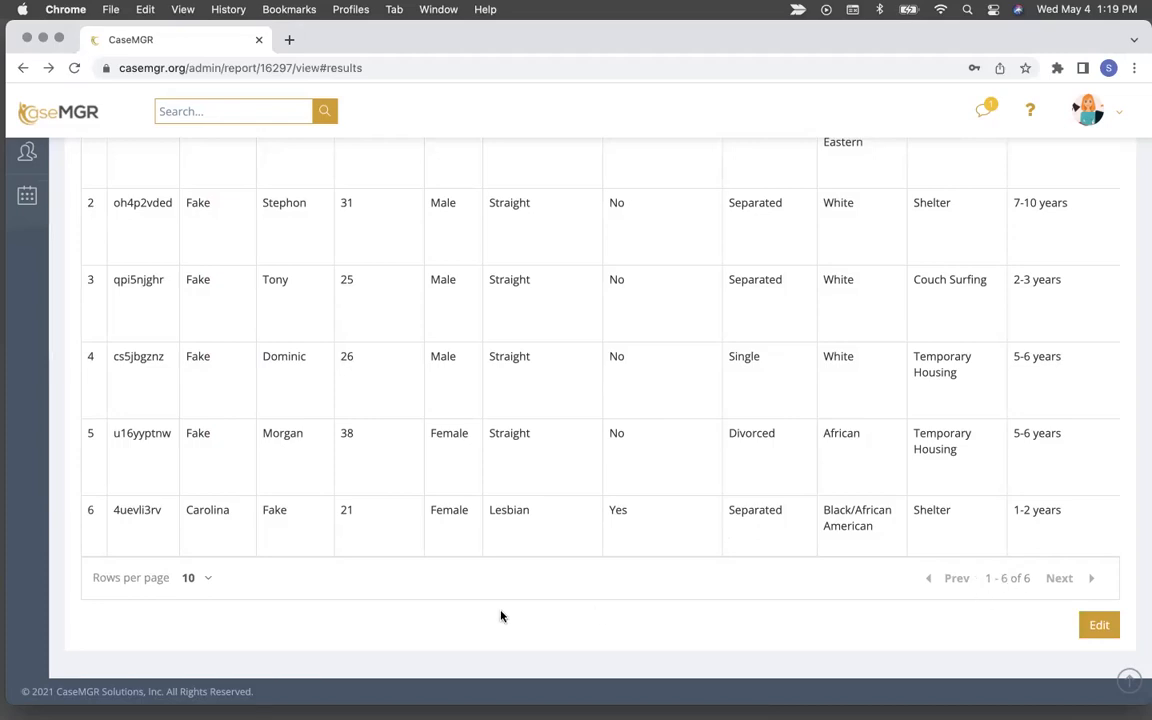
pyautogui.click(203, 581)
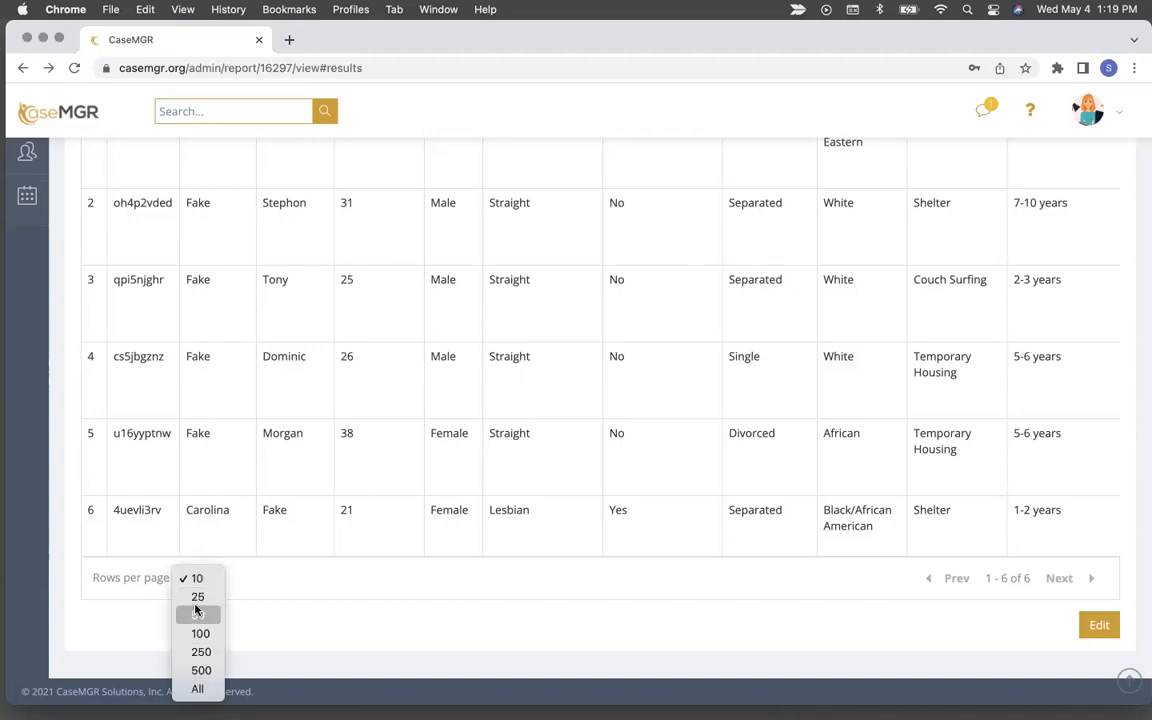
pyautogui.click(347, 599)
pyautogui.scroll(2, 347, 599)
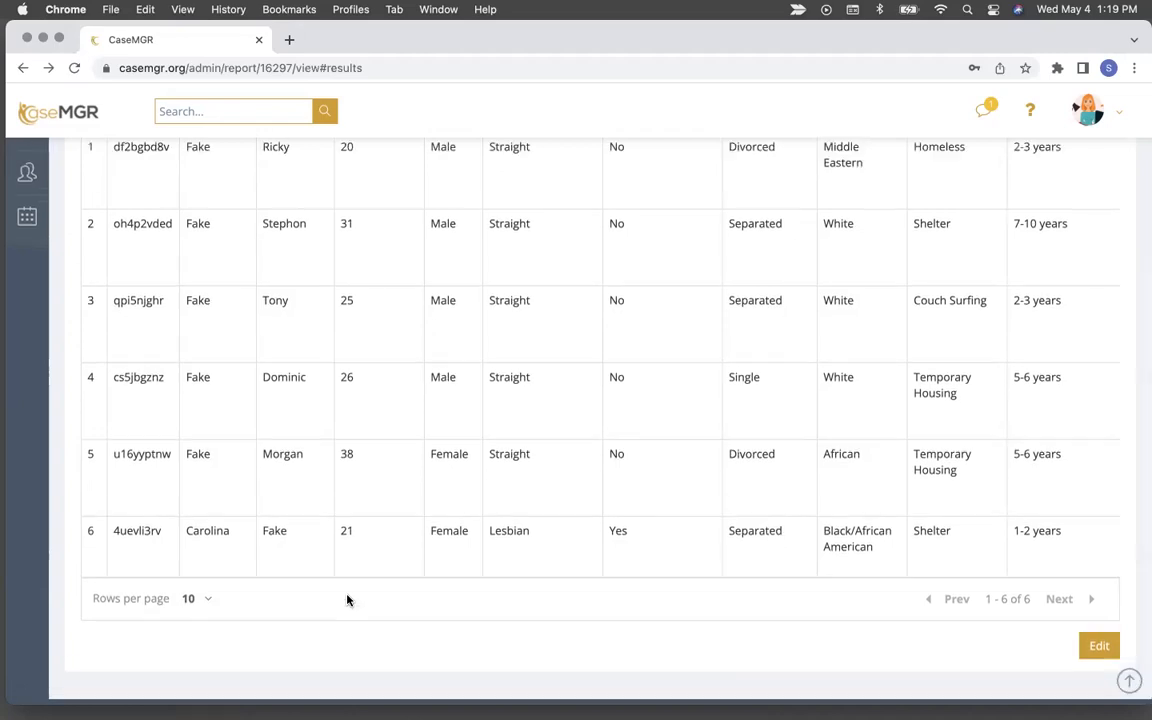
pyautogui.scroll(2, 347, 599)
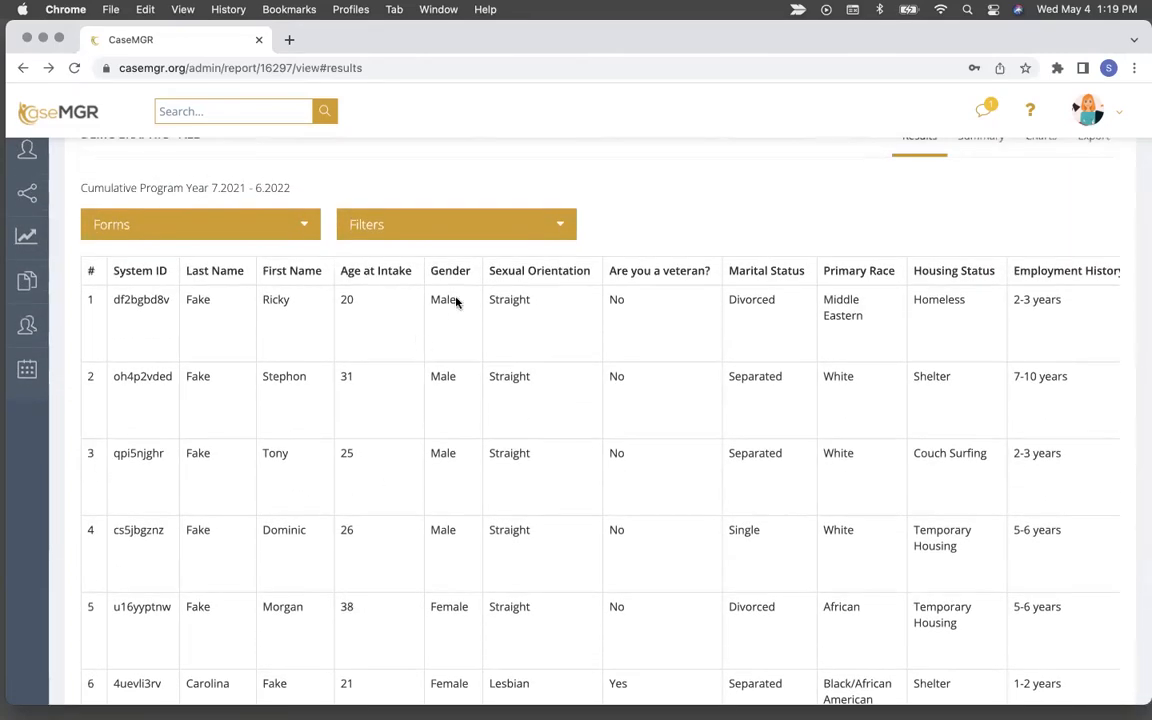
# Sort the report results by Age at Intake in ascending and in descending order
pyautogui.click(383, 271)
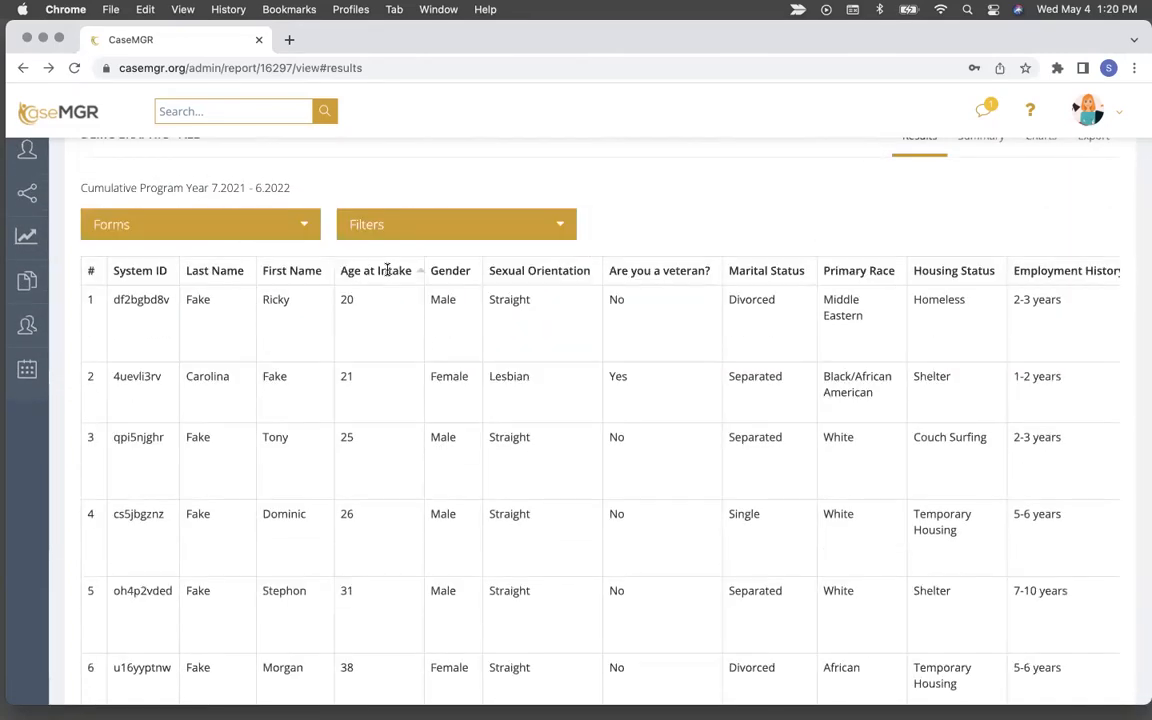
pyautogui.scroll(-1, 372, 395)
pyautogui.scroll(5, 372, 395)
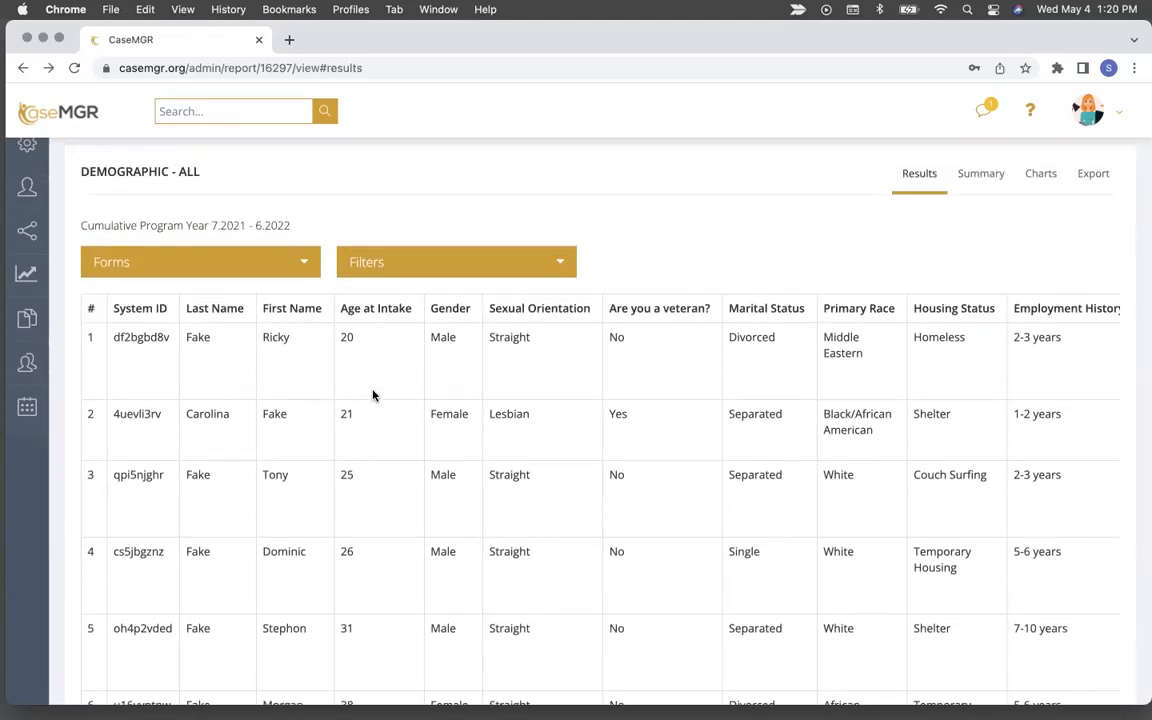
pyautogui.click(408, 303)
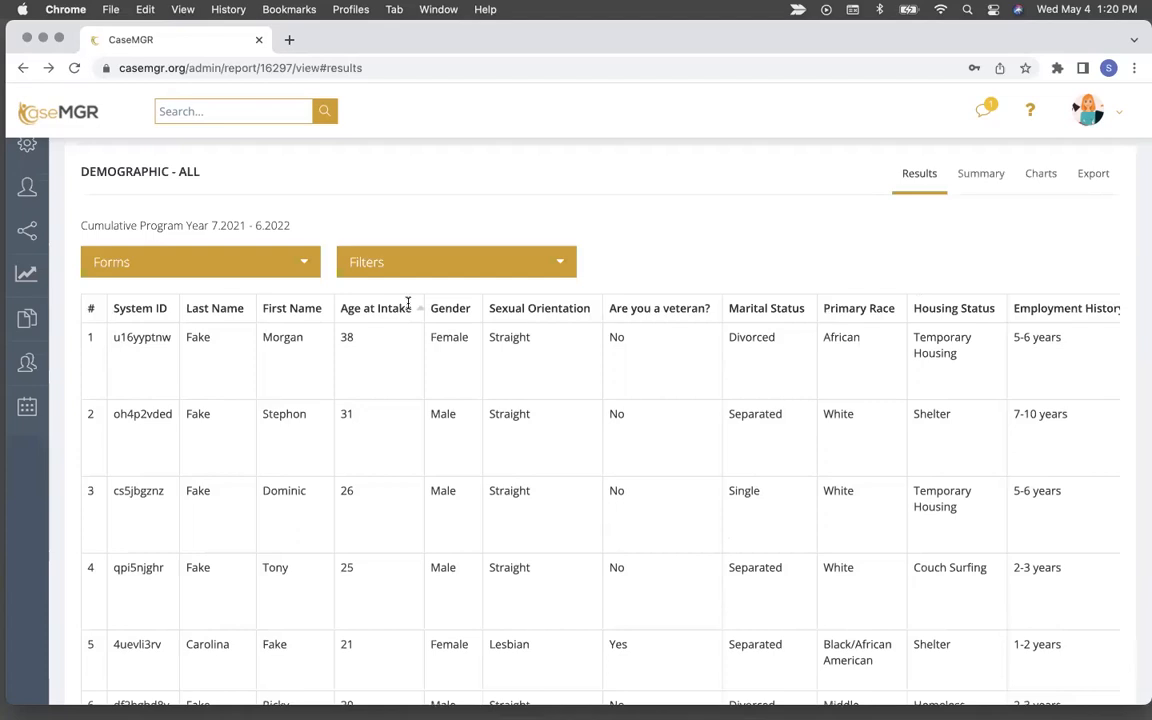
pyautogui.scroll(-2, 408, 305)
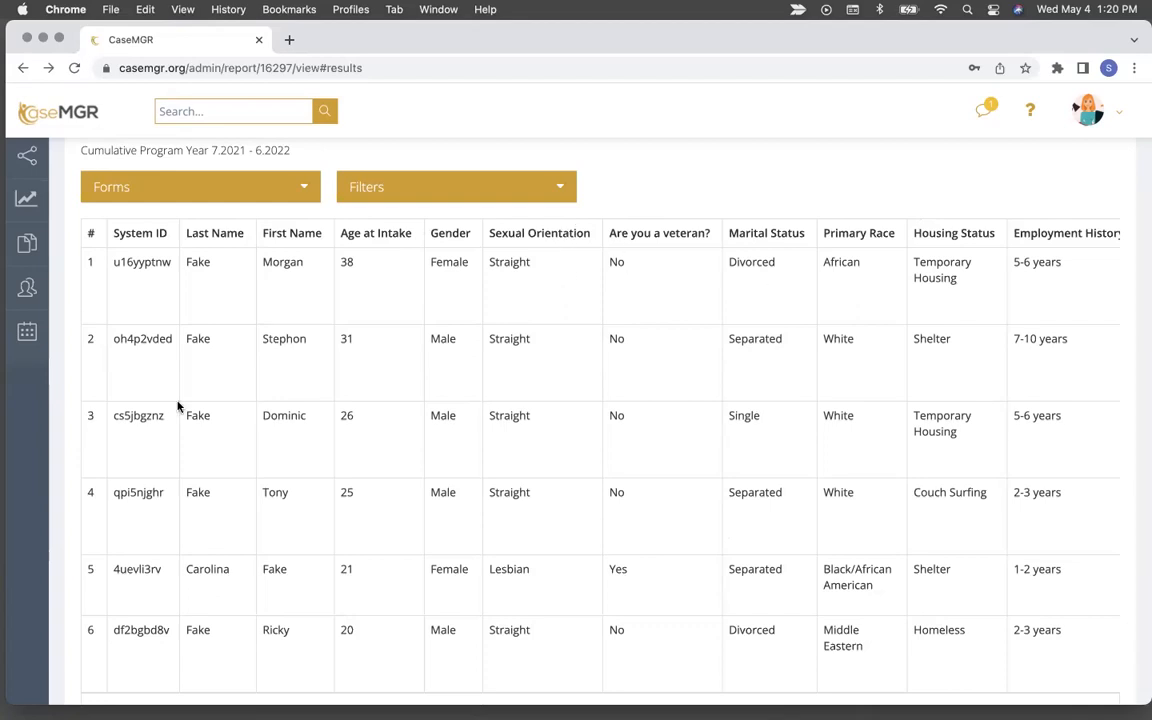
pyautogui.scroll(3, 849, 489)
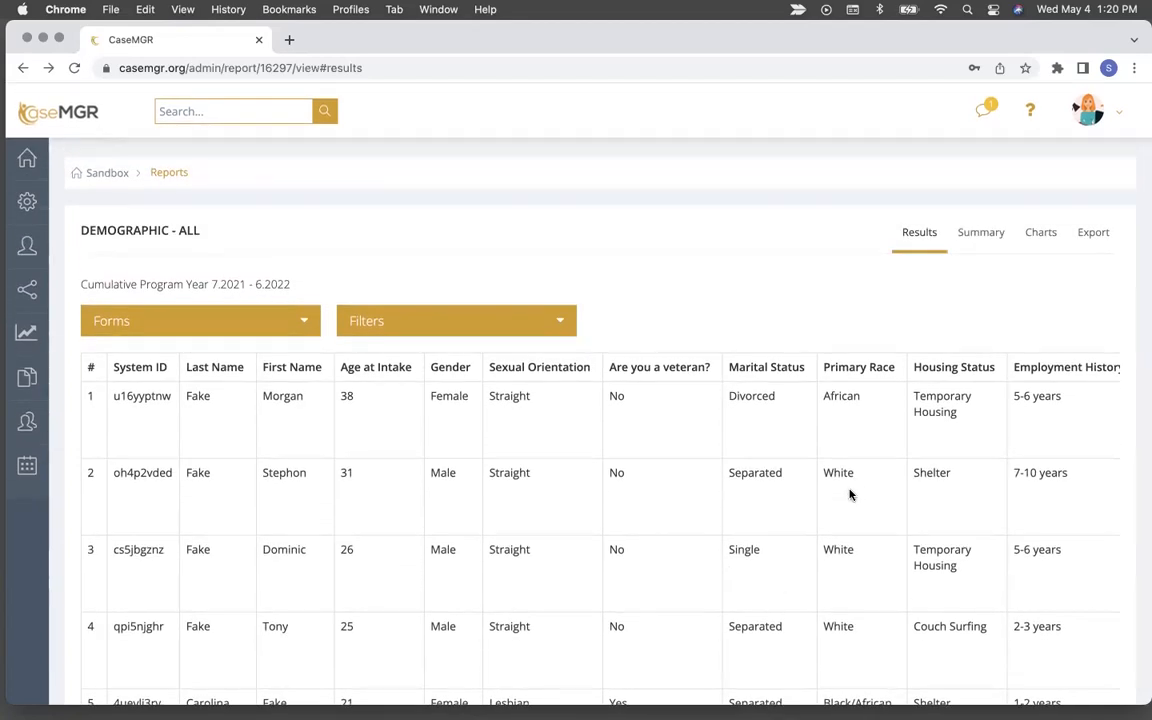
# Sort the report results by Marital Status in ascending order and review the sorted rows
pyautogui.click(773, 366)
pyautogui.scroll(-5, 774, 368)
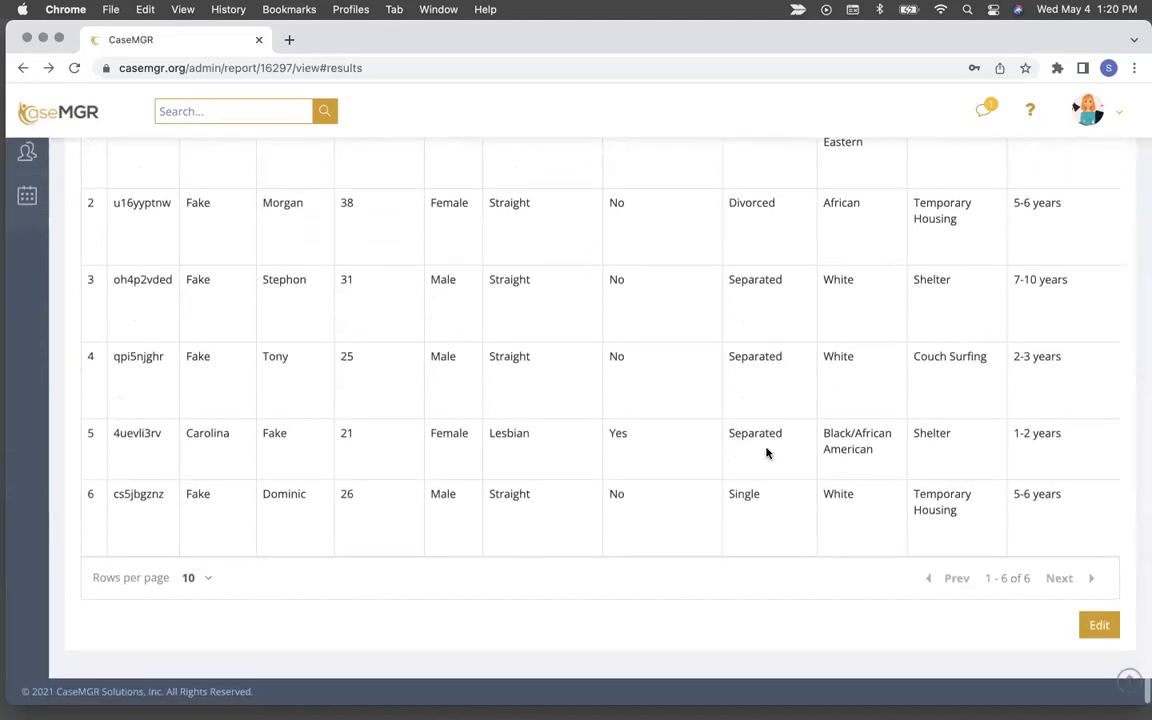
pyautogui.scroll(2, 767, 453)
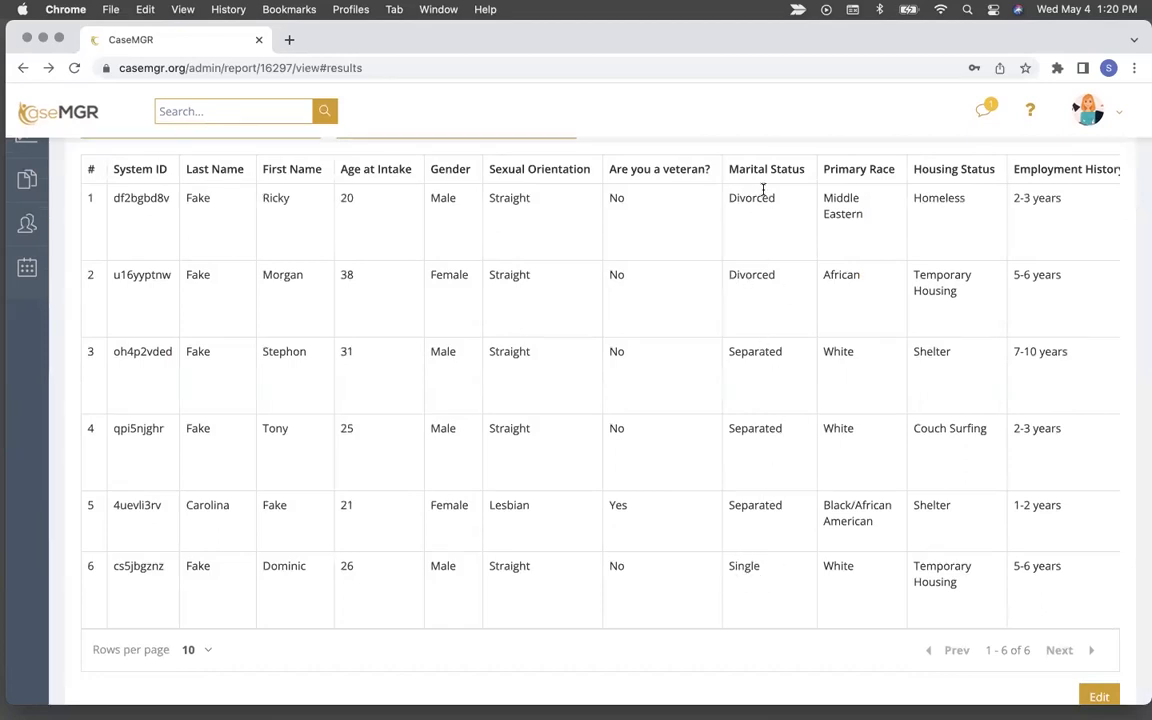
pyautogui.scroll(1, 822, 268)
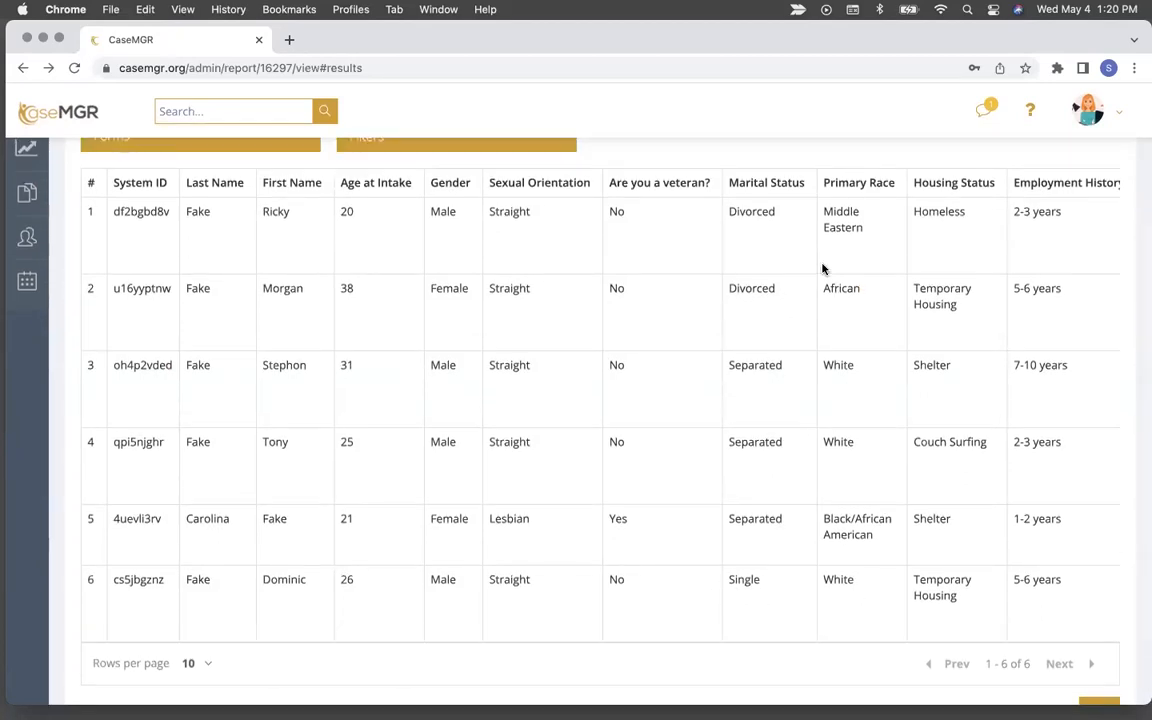
pyautogui.scroll(3, 822, 268)
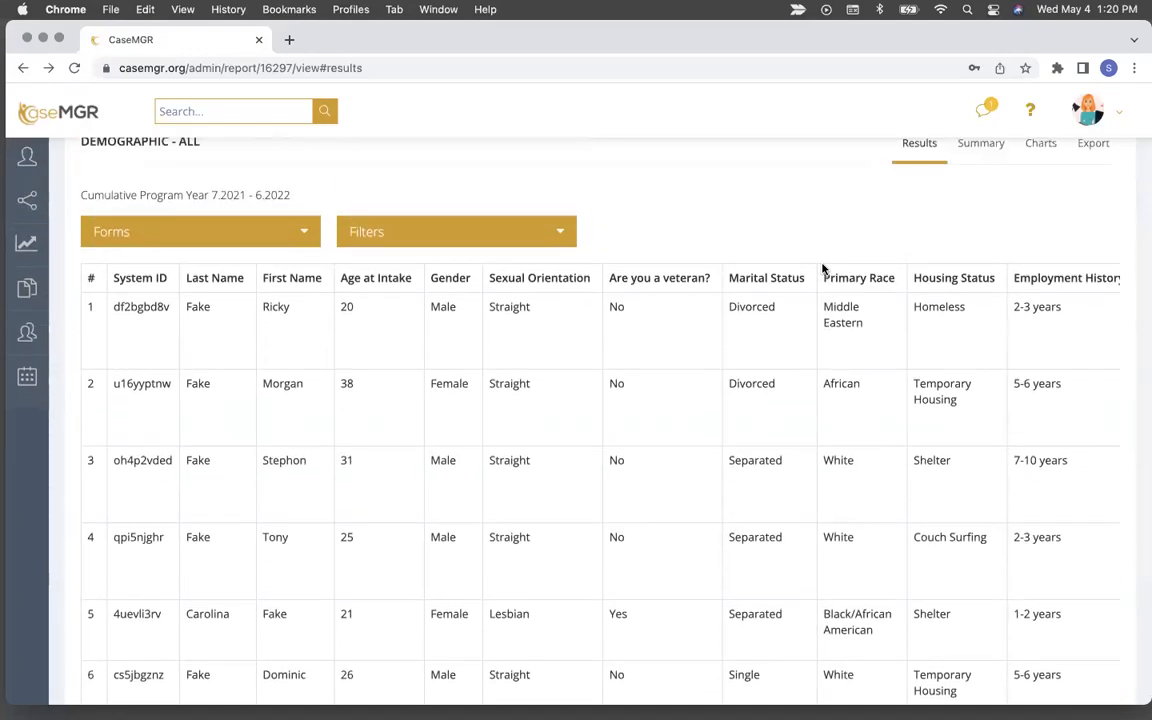
pyautogui.scroll(2, 822, 268)
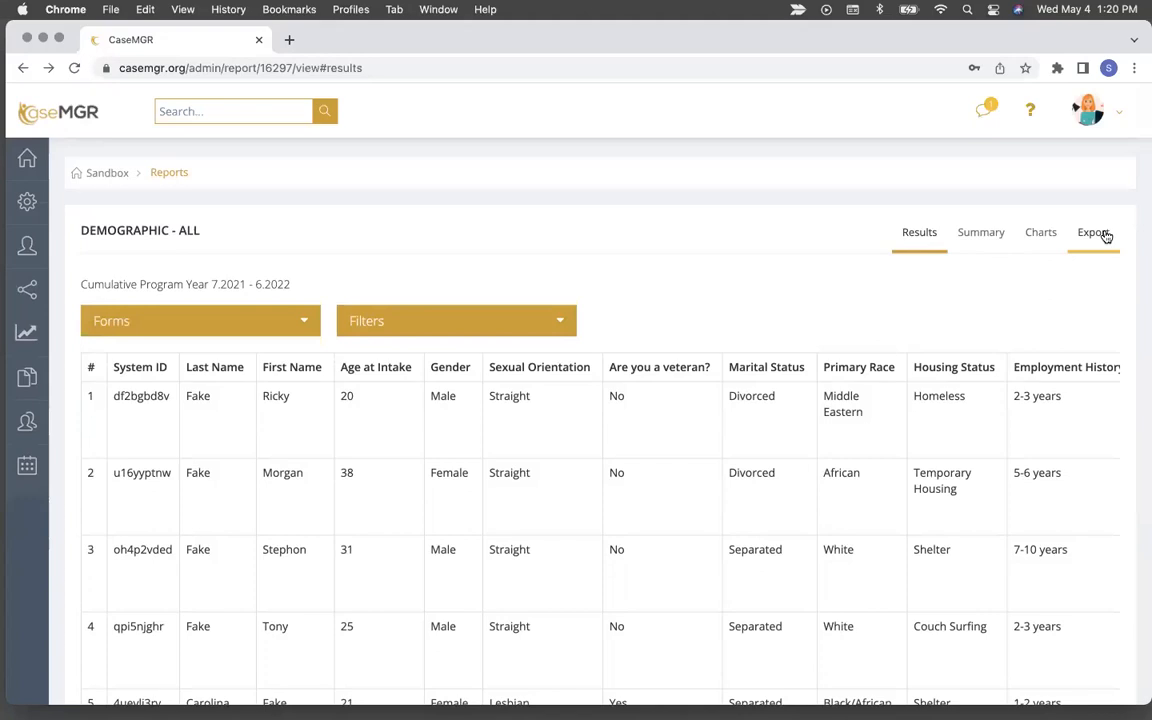
# Open the report's export options and try the Export Results choice for XLS and for CSV, leaving both cleared
pyautogui.click(1106, 236)
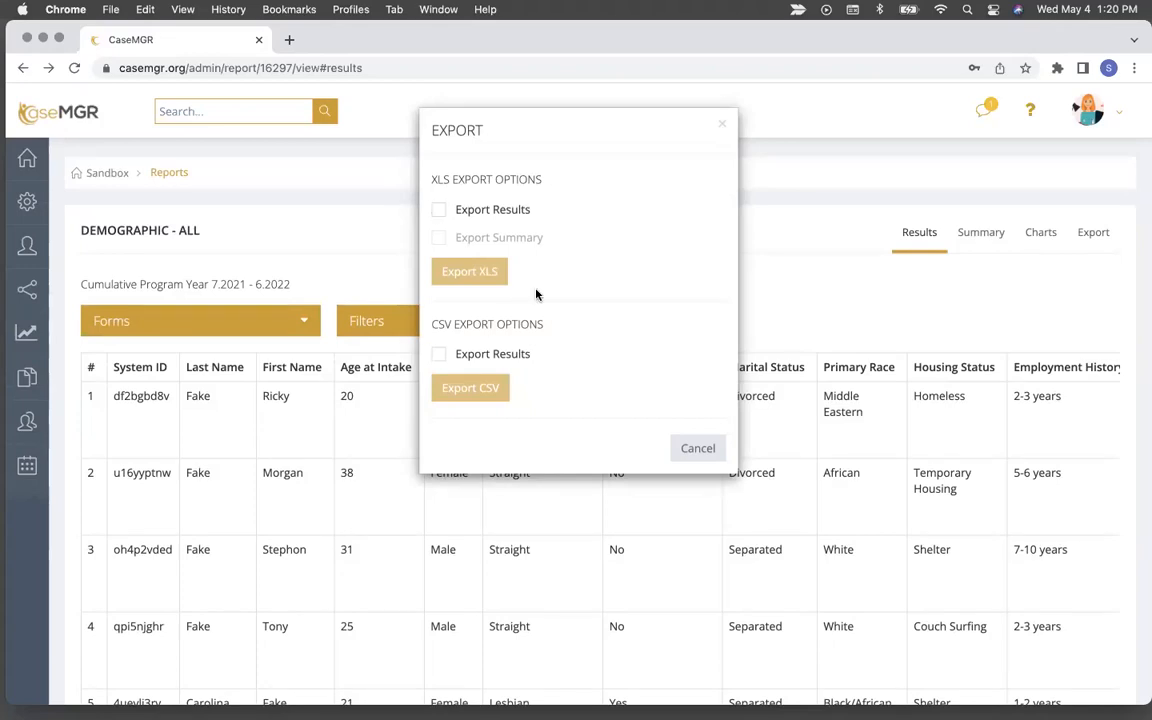
pyautogui.click(441, 210)
pyautogui.click(439, 211)
pyautogui.click(442, 355)
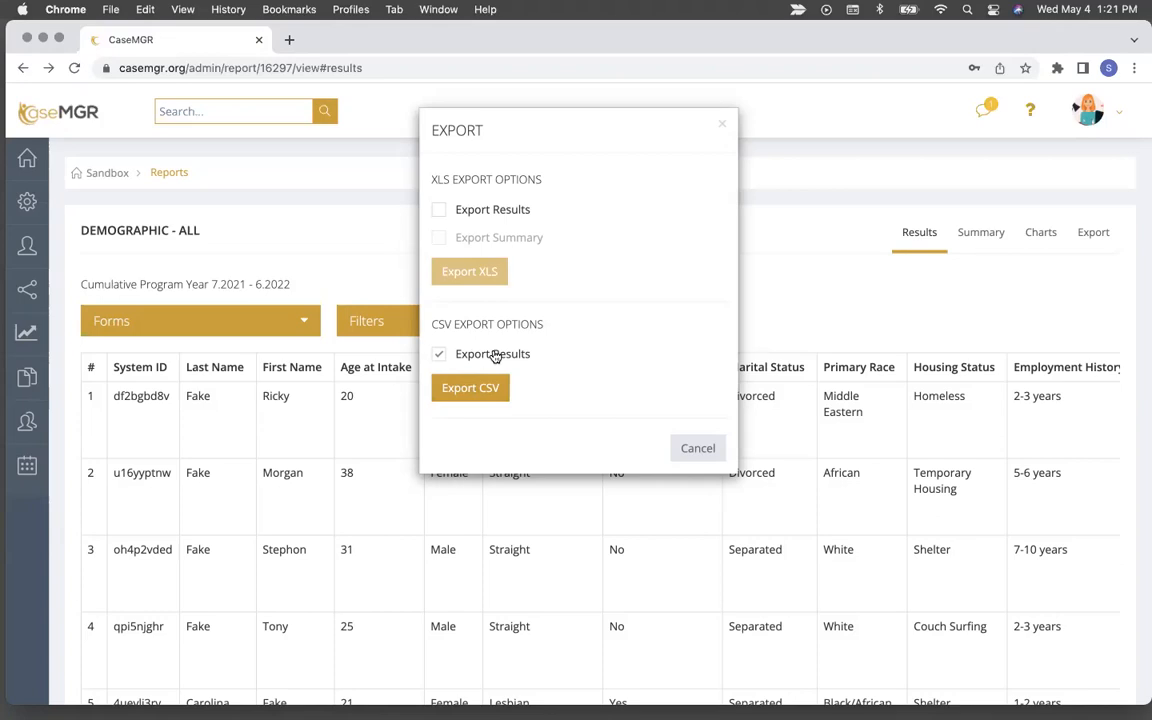
pyautogui.click(439, 355)
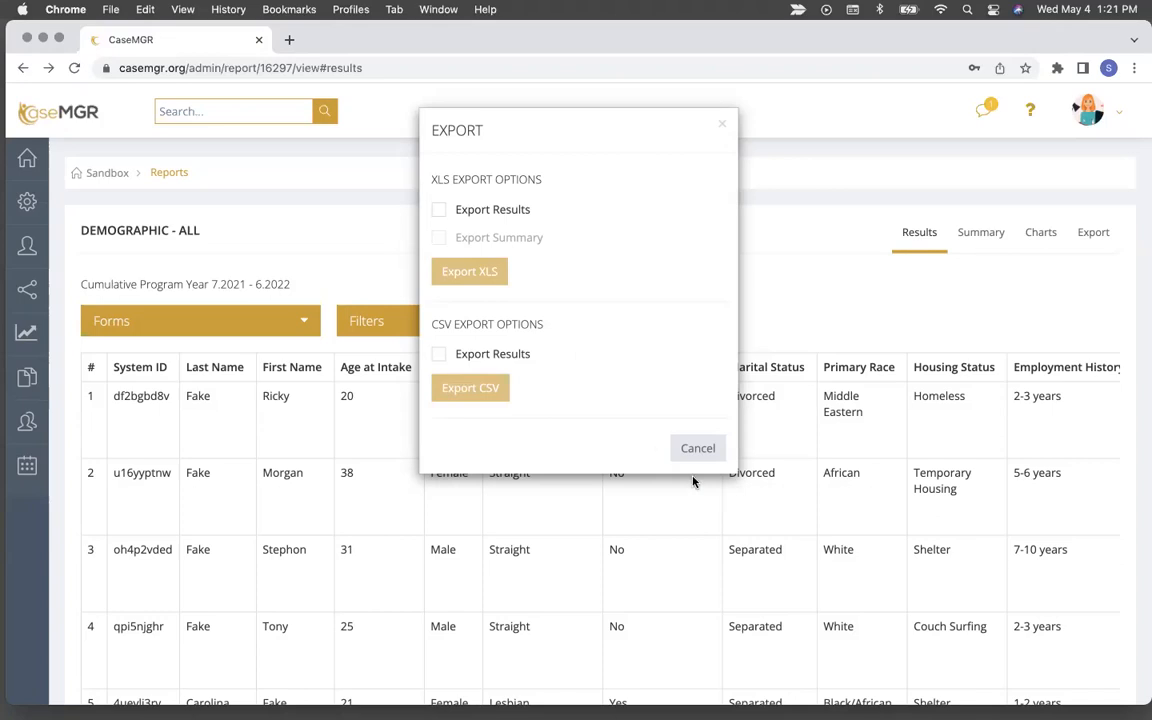
# Close the export options without exporting and review the rows of the Demographic - All results
pyautogui.click(697, 449)
pyautogui.scroll(-2, 933, 416)
pyautogui.scroll(-3, 933, 416)
pyautogui.scroll(3, 933, 416)
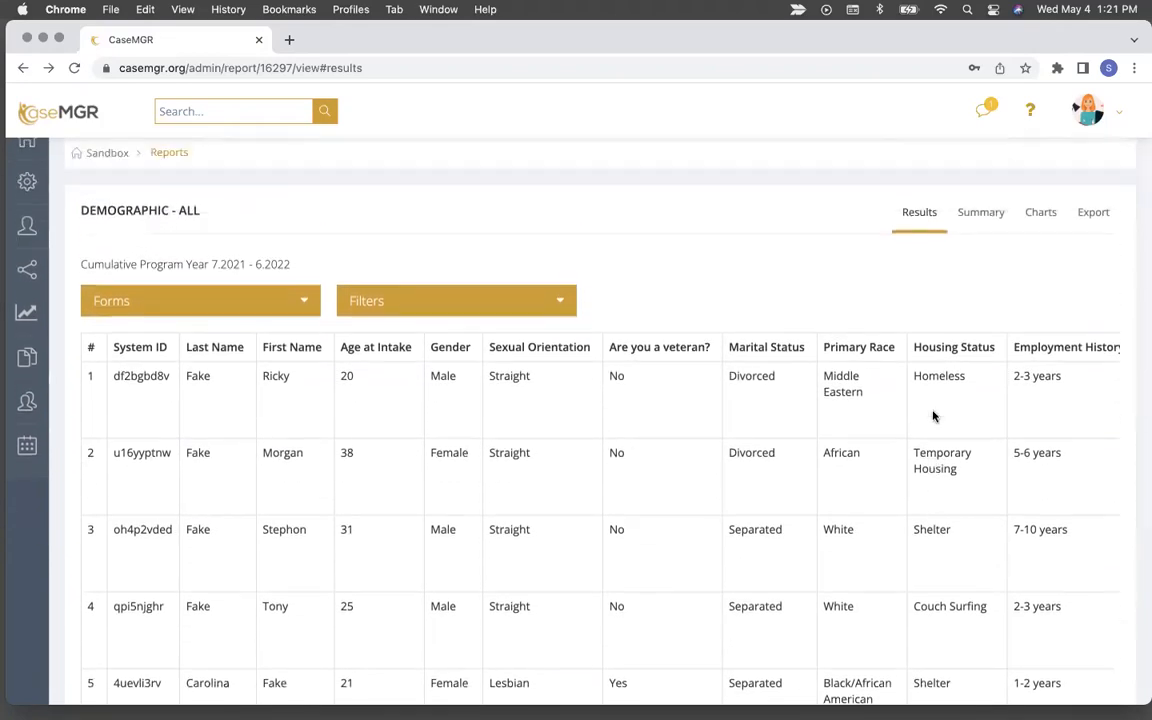
pyautogui.scroll(1, 933, 416)
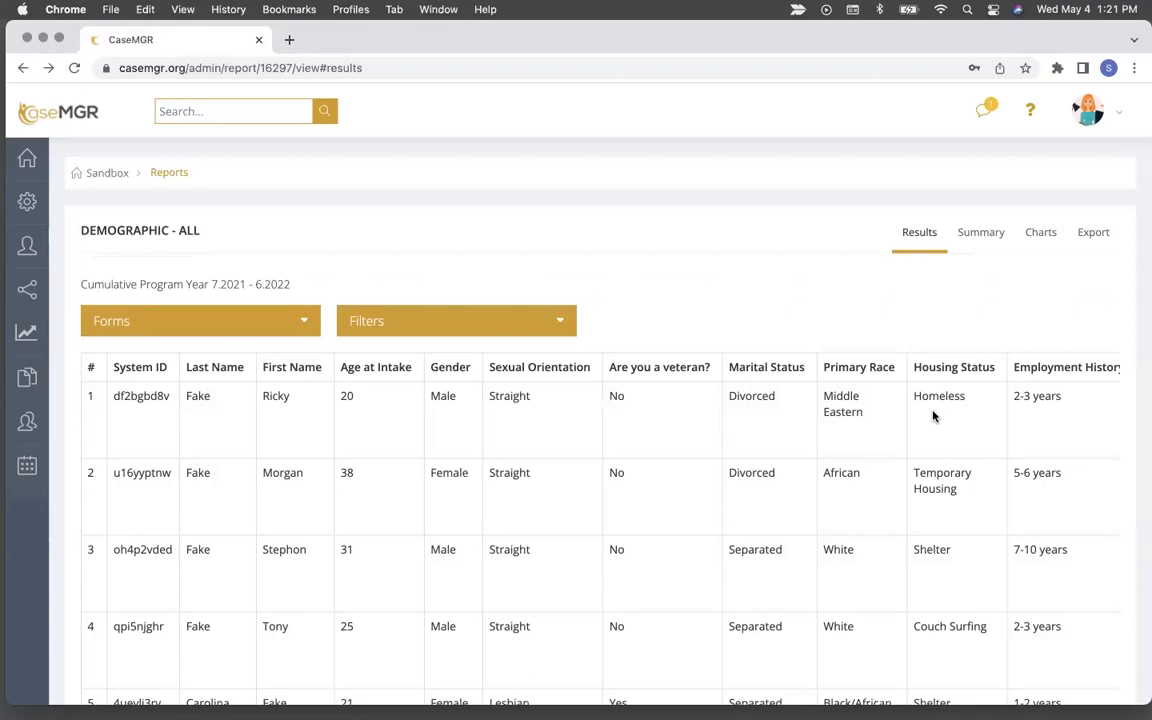
pyautogui.scroll(-5, 933, 416)
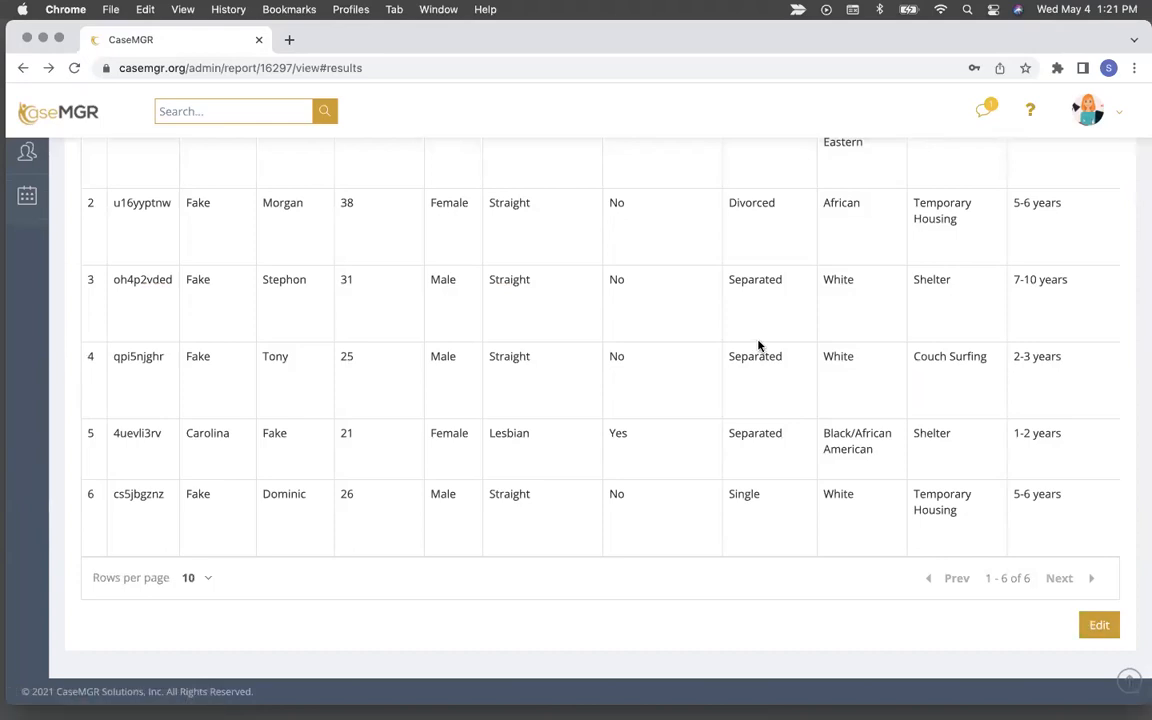
pyautogui.scroll(5, 758, 346)
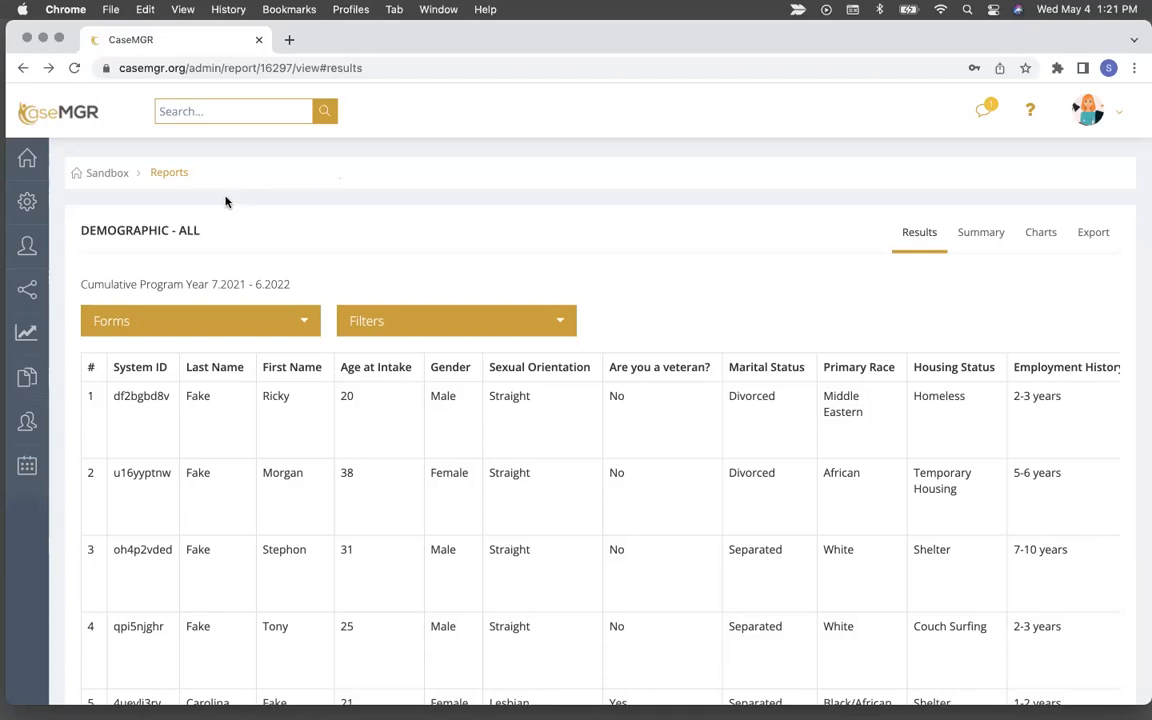
# Go back to the main reports list and open the practice reports folder that holds the Demographic - All report
pyautogui.click(170, 174)
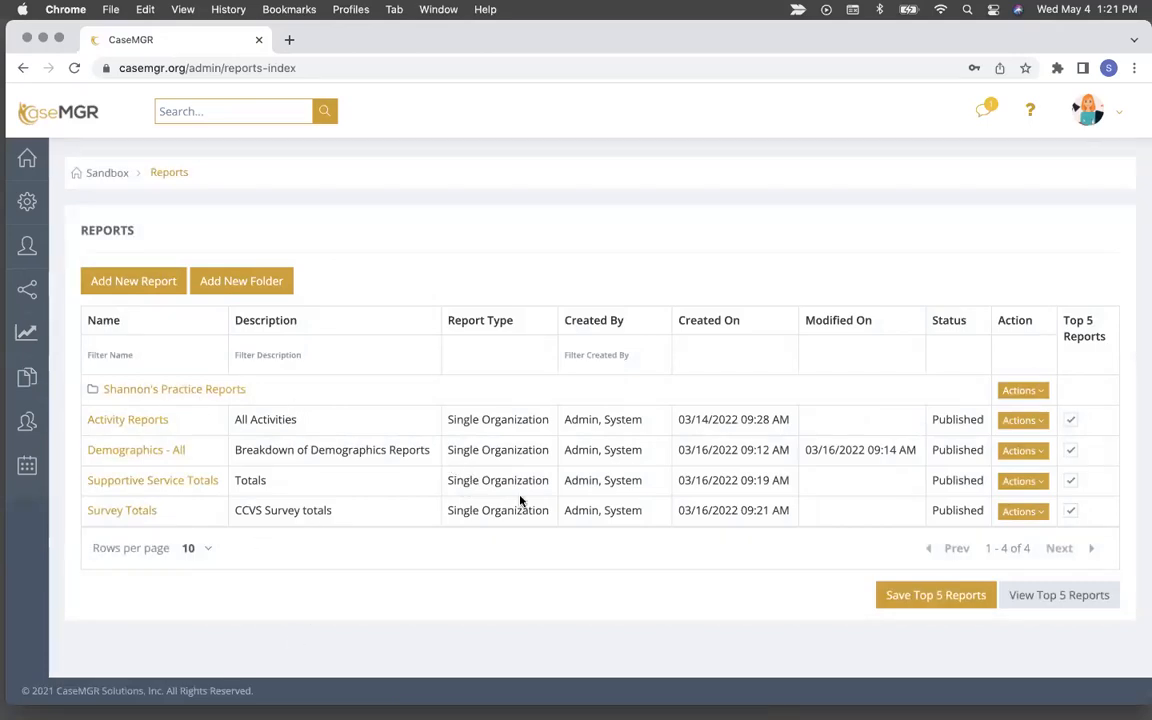
pyautogui.click(207, 389)
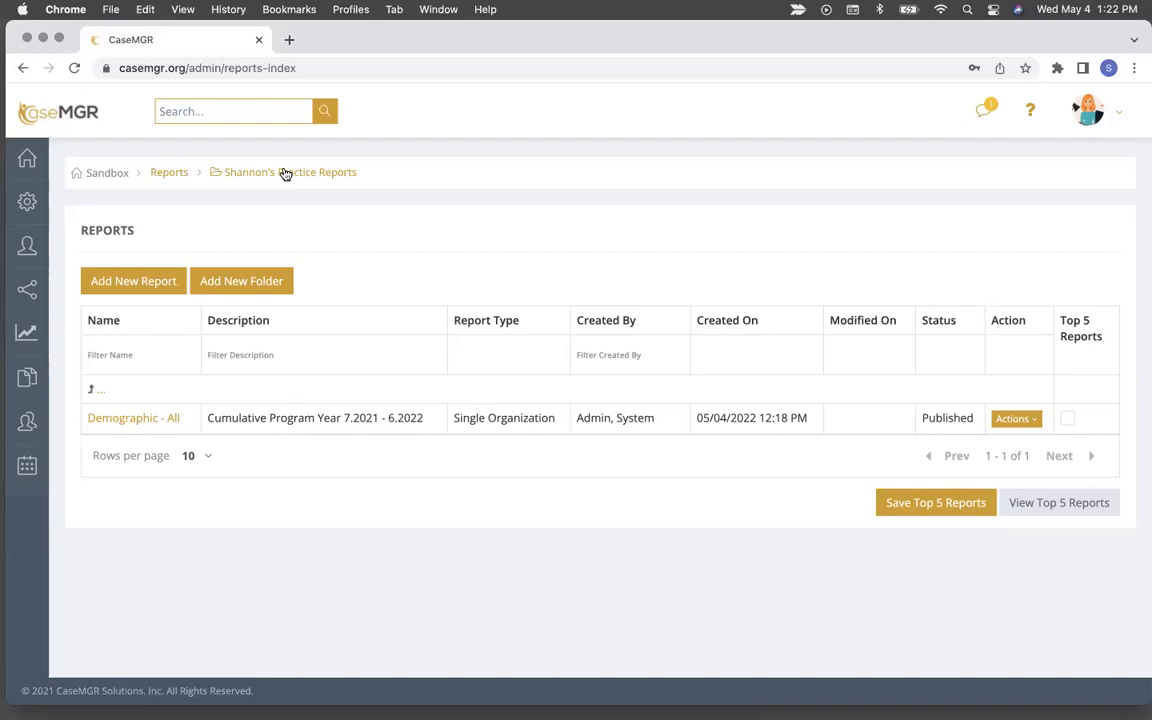
pyautogui.click(169, 173)
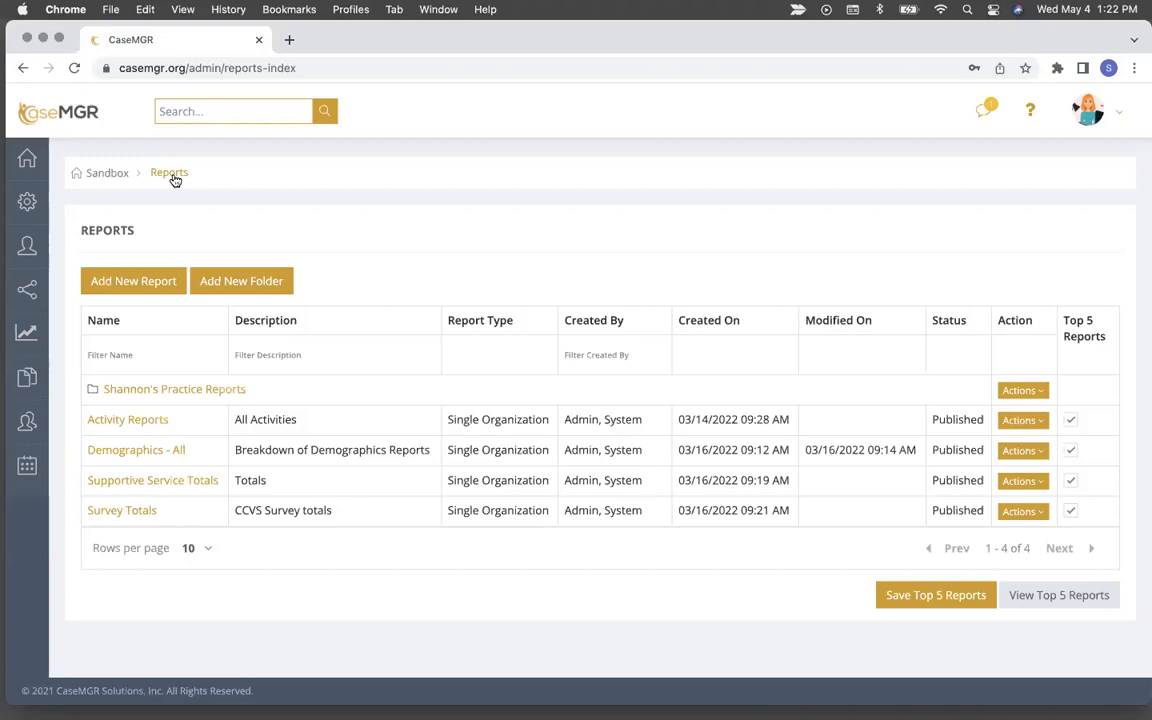
pyautogui.click(197, 391)
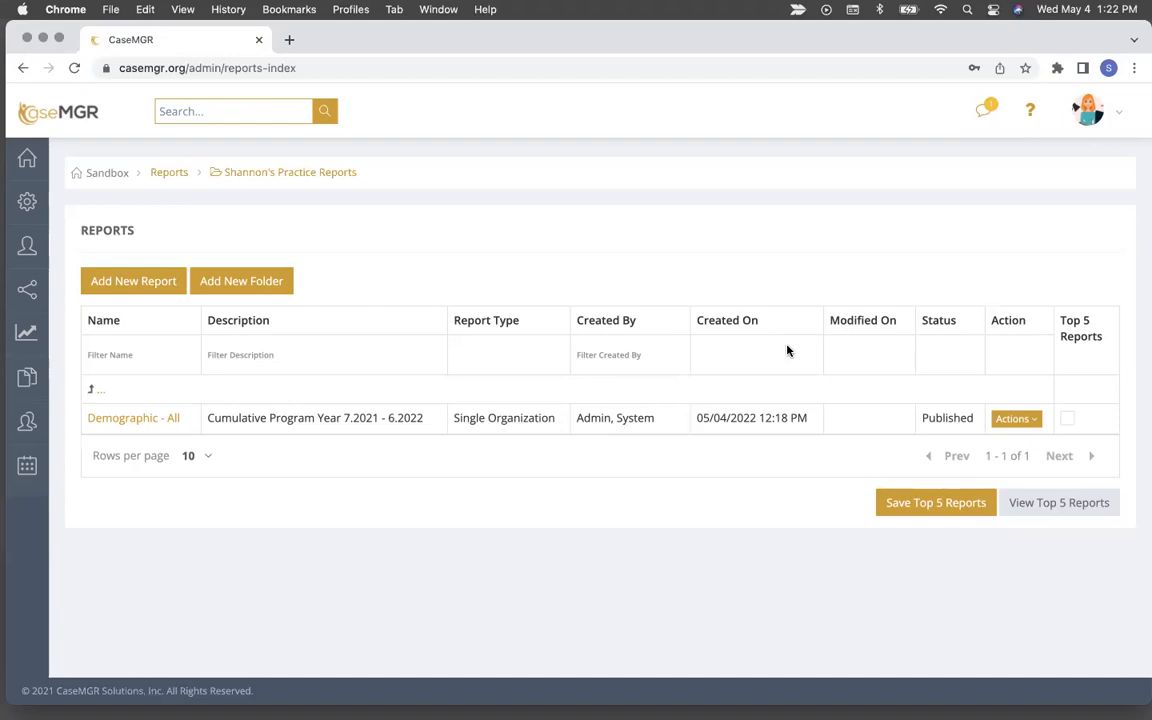
# Open the Demographic - All report for editing and review its name, description, type and selected forms
pyautogui.scroll(-1, 419, 386)
pyautogui.click(1010, 421)
pyautogui.scroll(3, 1008, 393)
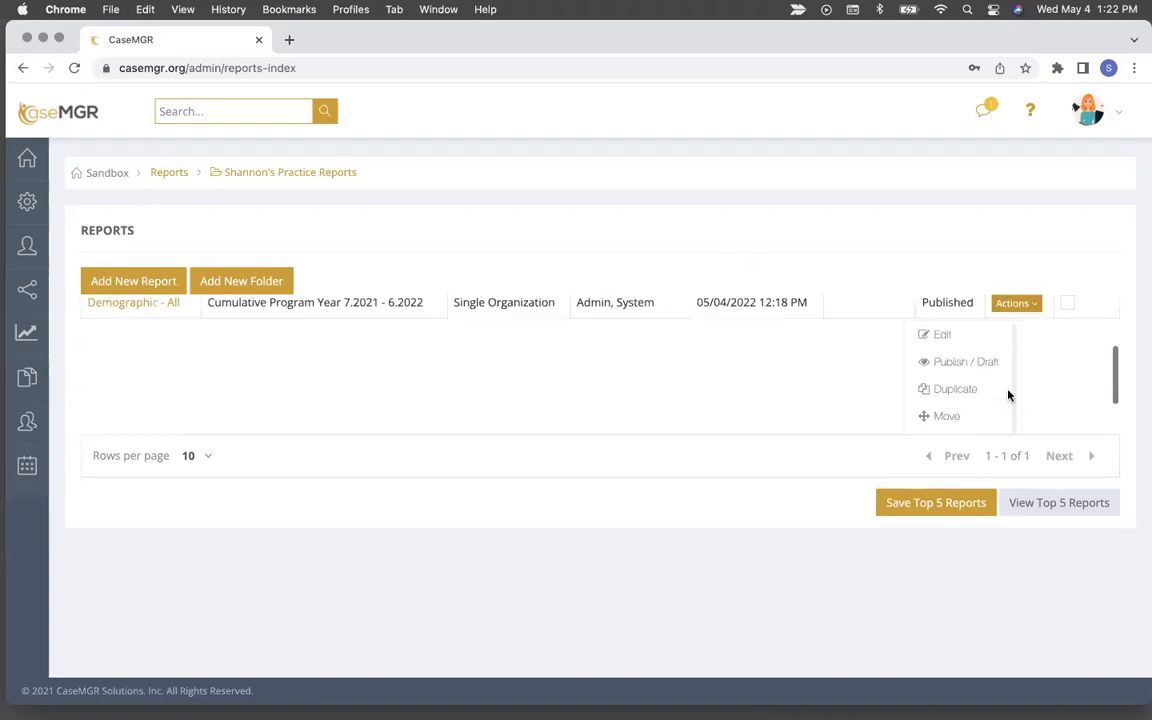
pyautogui.click(941, 333)
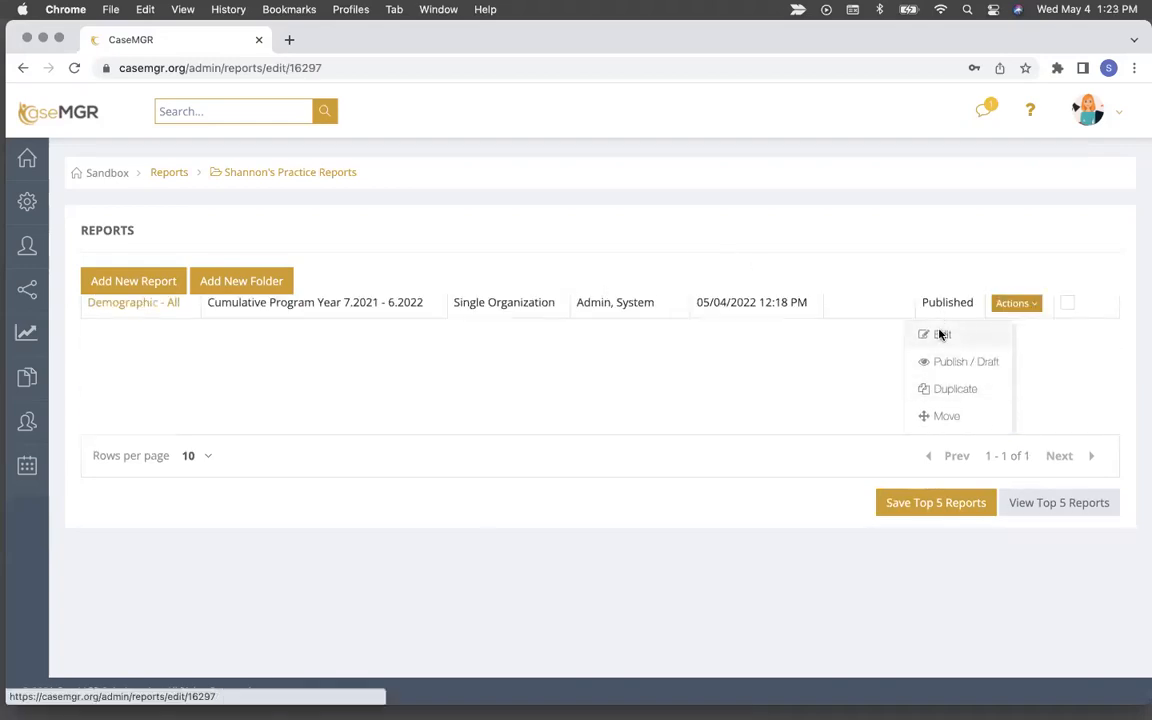
pyautogui.scroll(-3, 483, 250)
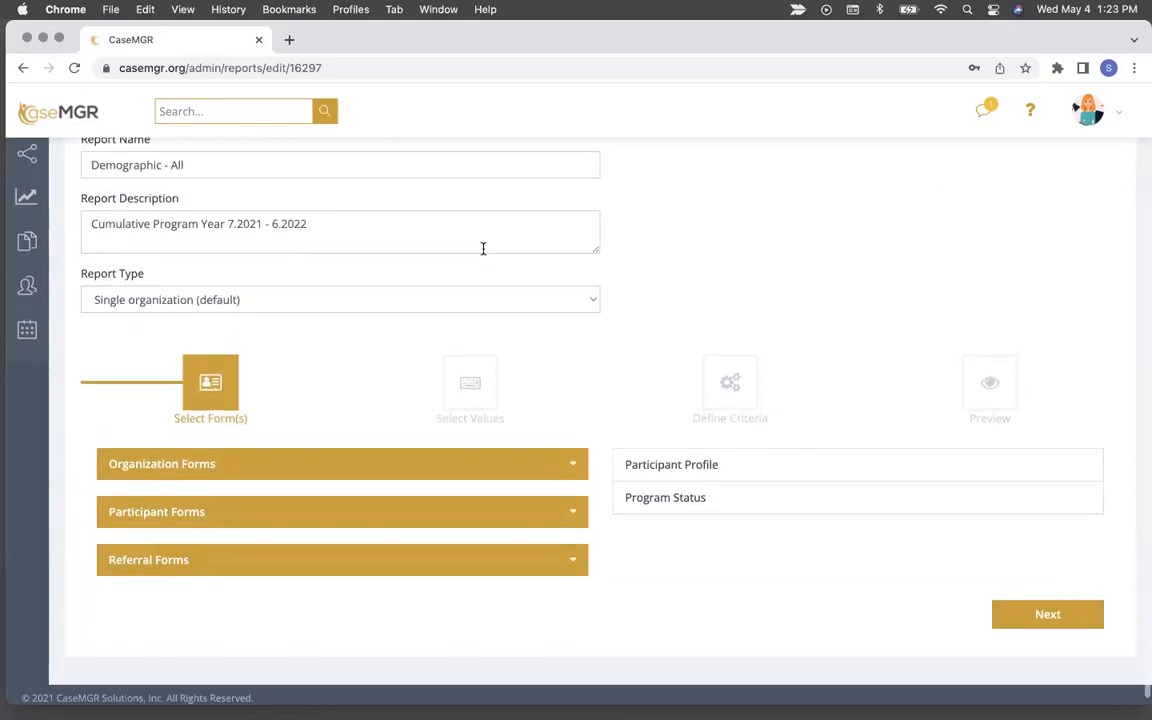
pyautogui.scroll(1, 708, 560)
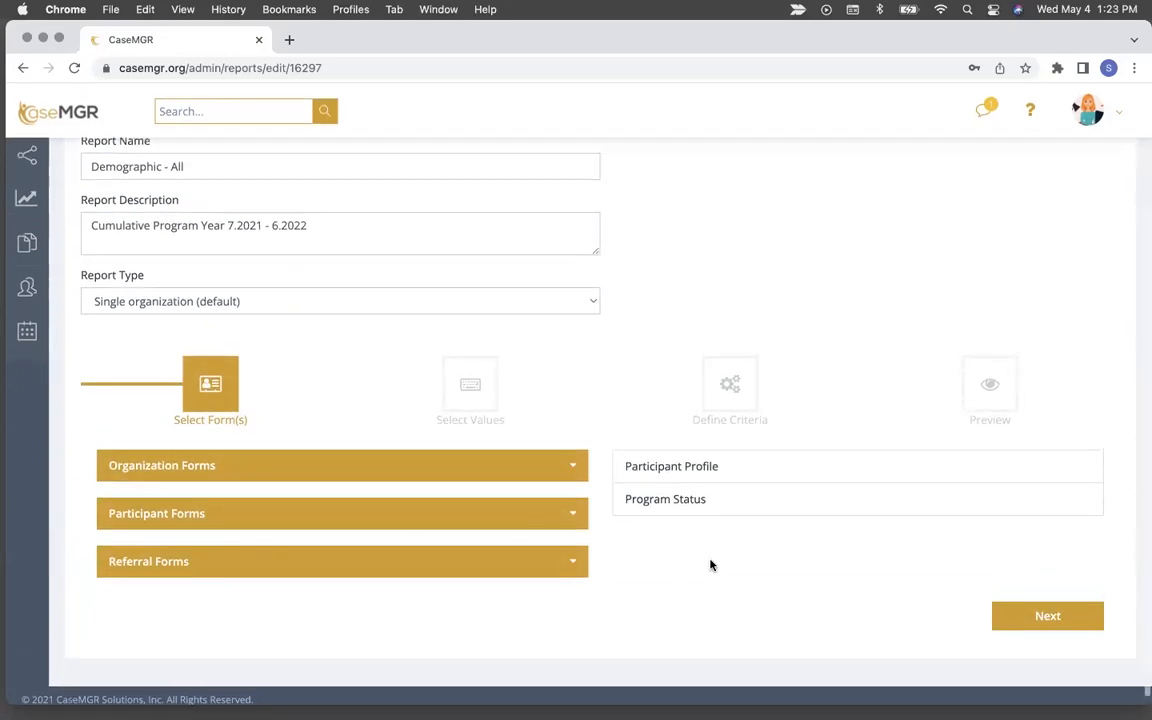
pyautogui.scroll(-1, 710, 565)
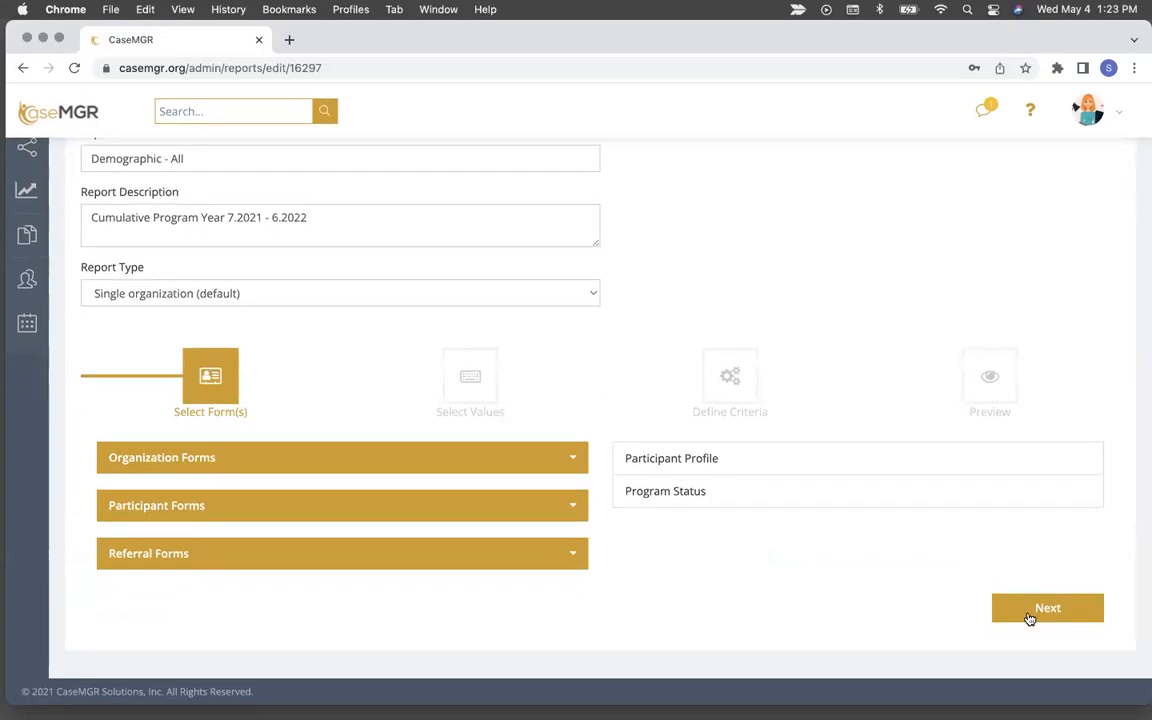
# Advance through the report's selected values, criteria and preview without changing them, and finish to save the report
pyautogui.click(1030, 610)
pyautogui.scroll(-9, 1028, 615)
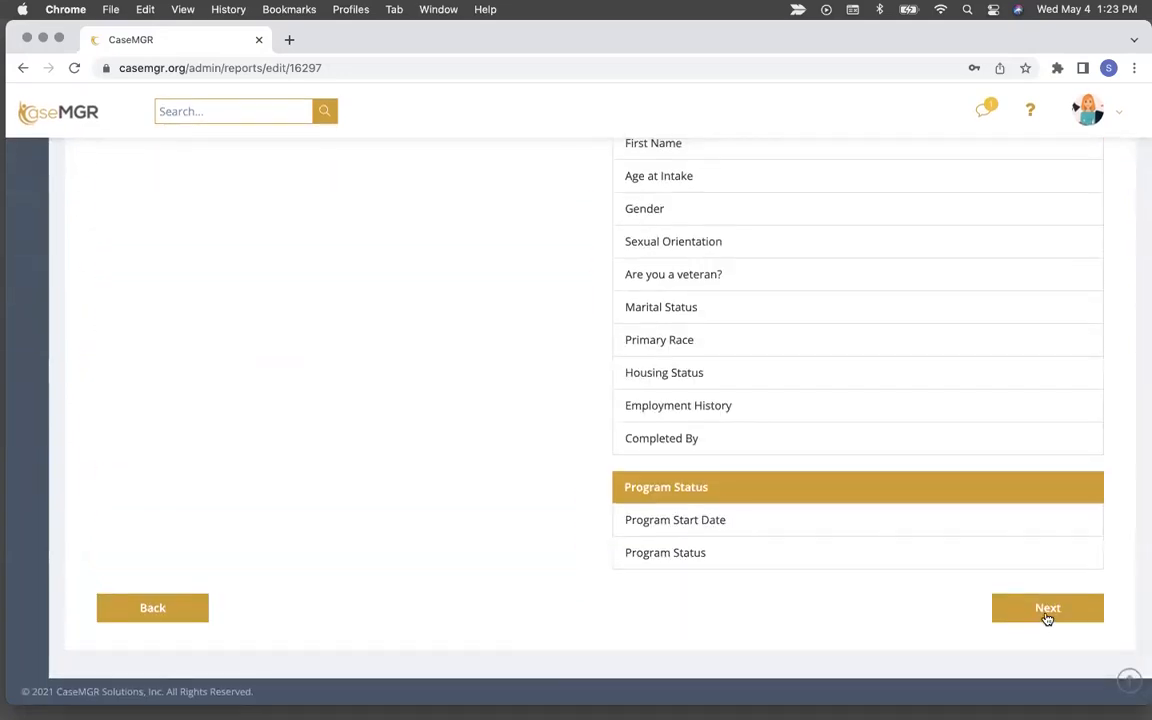
pyautogui.click(1047, 612)
pyautogui.click(1047, 612)
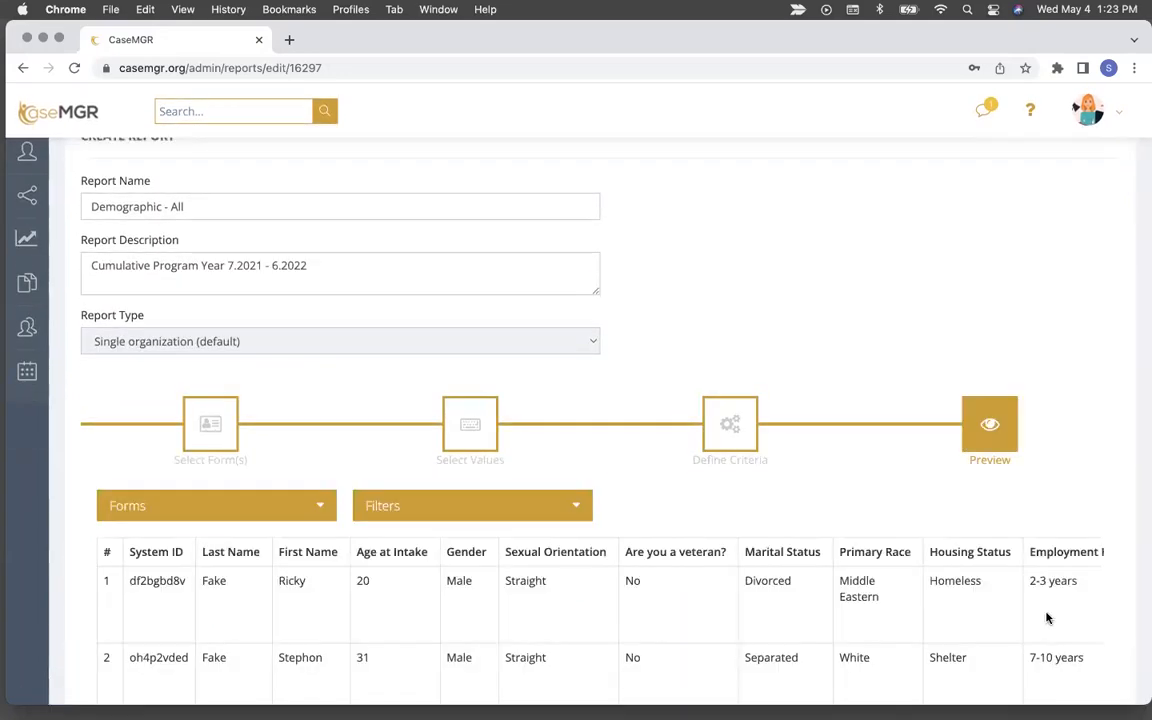
pyautogui.scroll(-10, 1047, 618)
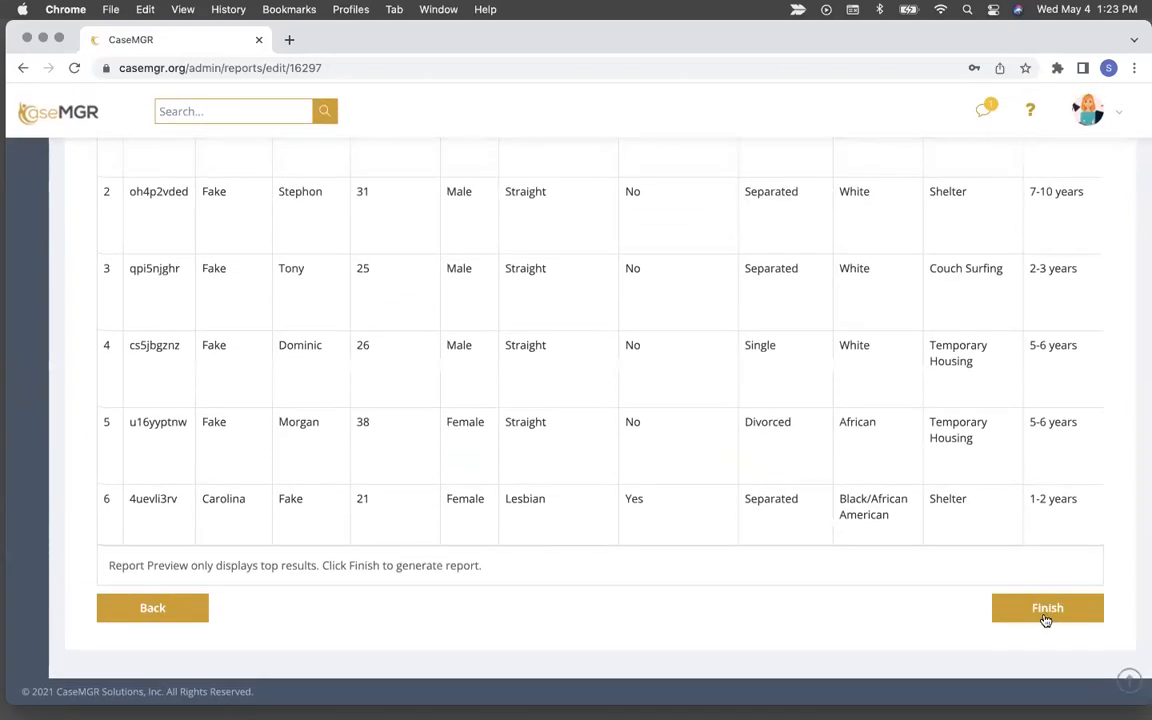
pyautogui.click(1045, 612)
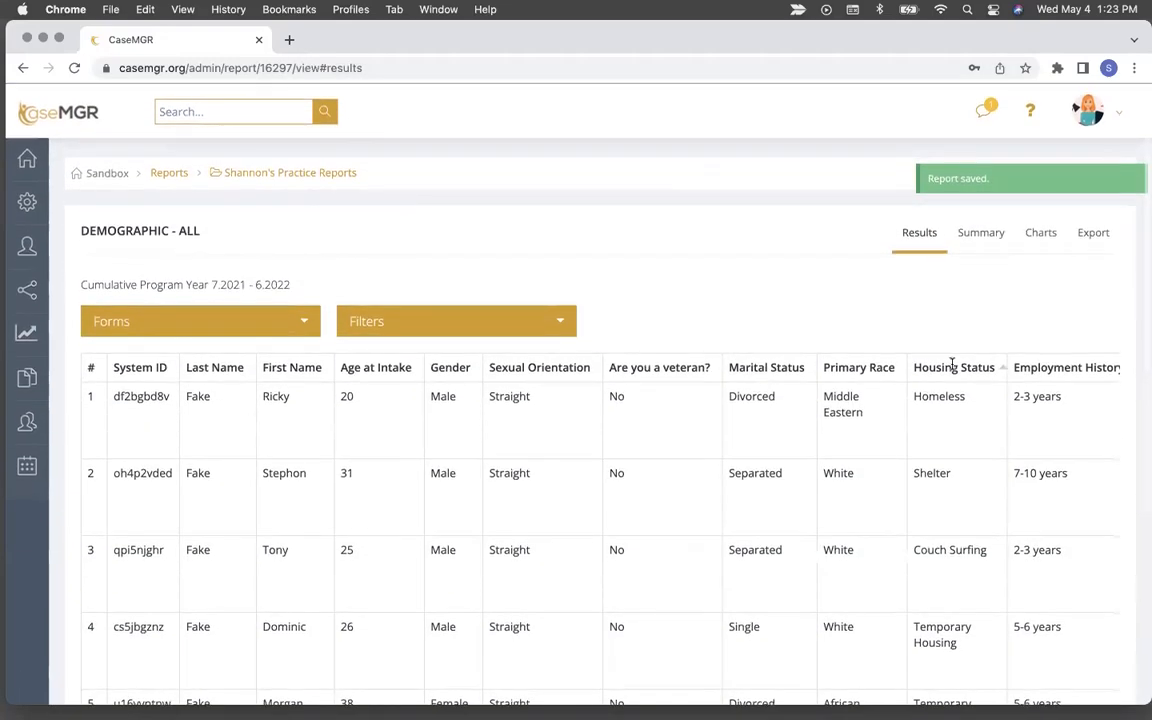
# Reopen the Demographic - All report from its practice reports folder and expand its Filters and Forms details
pyautogui.click(990, 234)
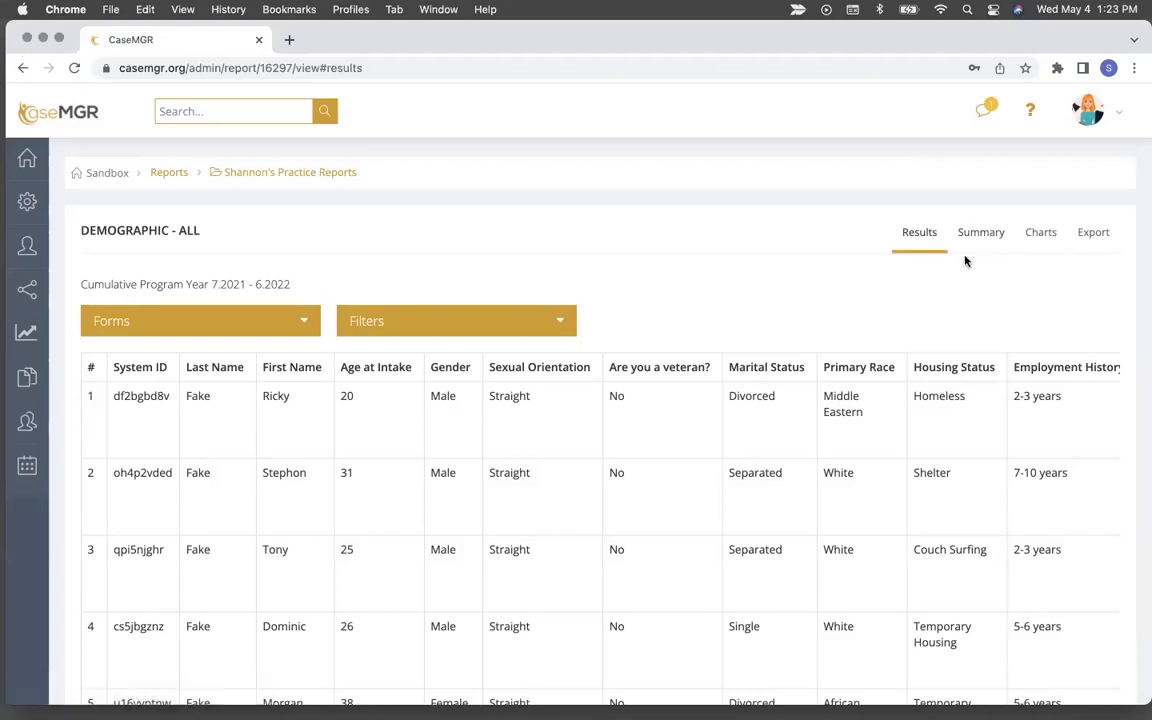
pyautogui.click(981, 235)
pyautogui.click(290, 177)
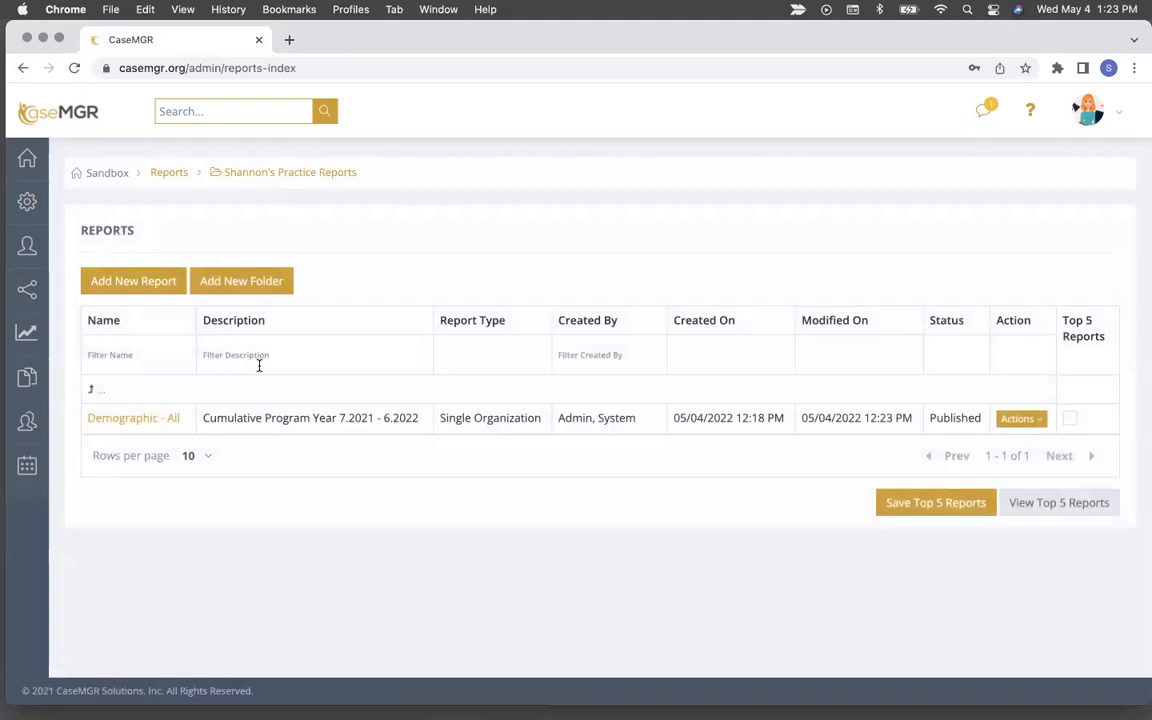
pyautogui.click(125, 421)
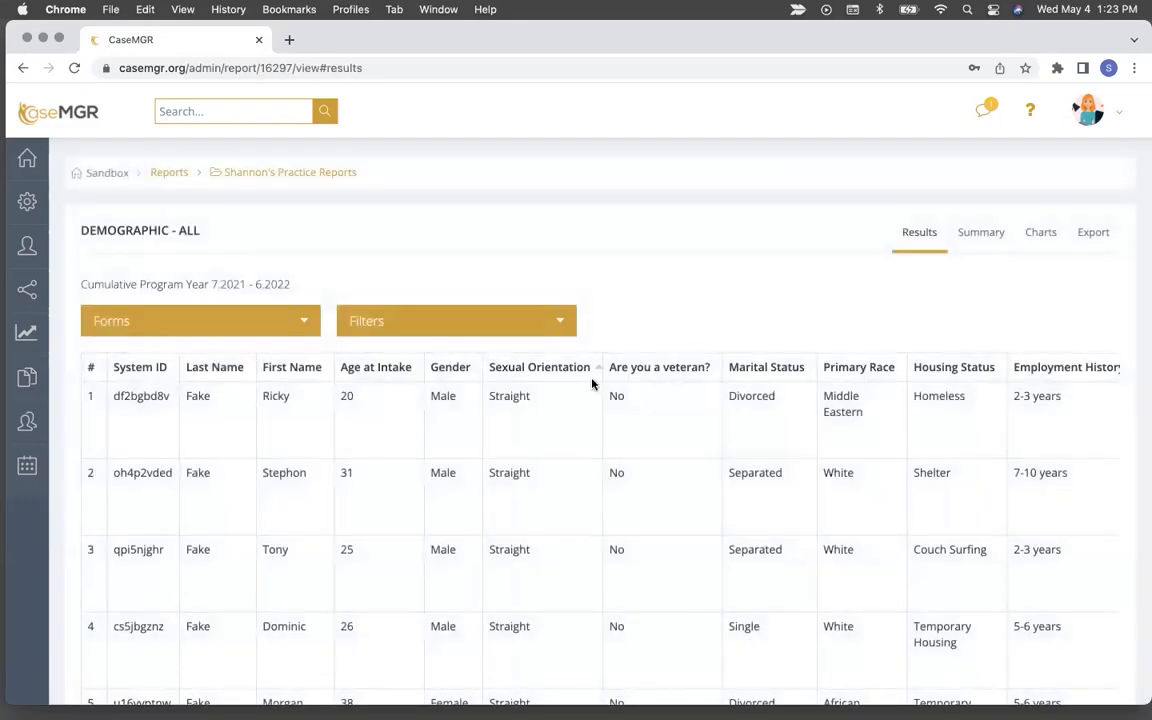
pyautogui.click(525, 318)
pyautogui.click(278, 328)
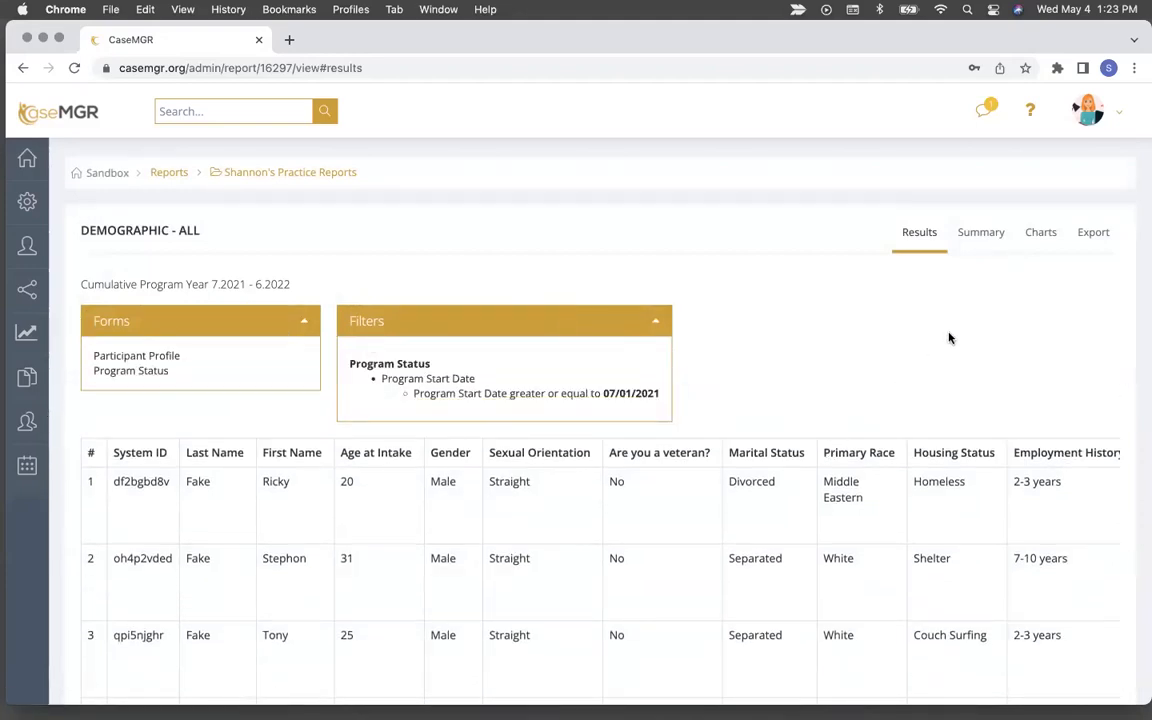
# Open the summary view of the Demographic - All report and start adding a new summary
pyautogui.click(989, 236)
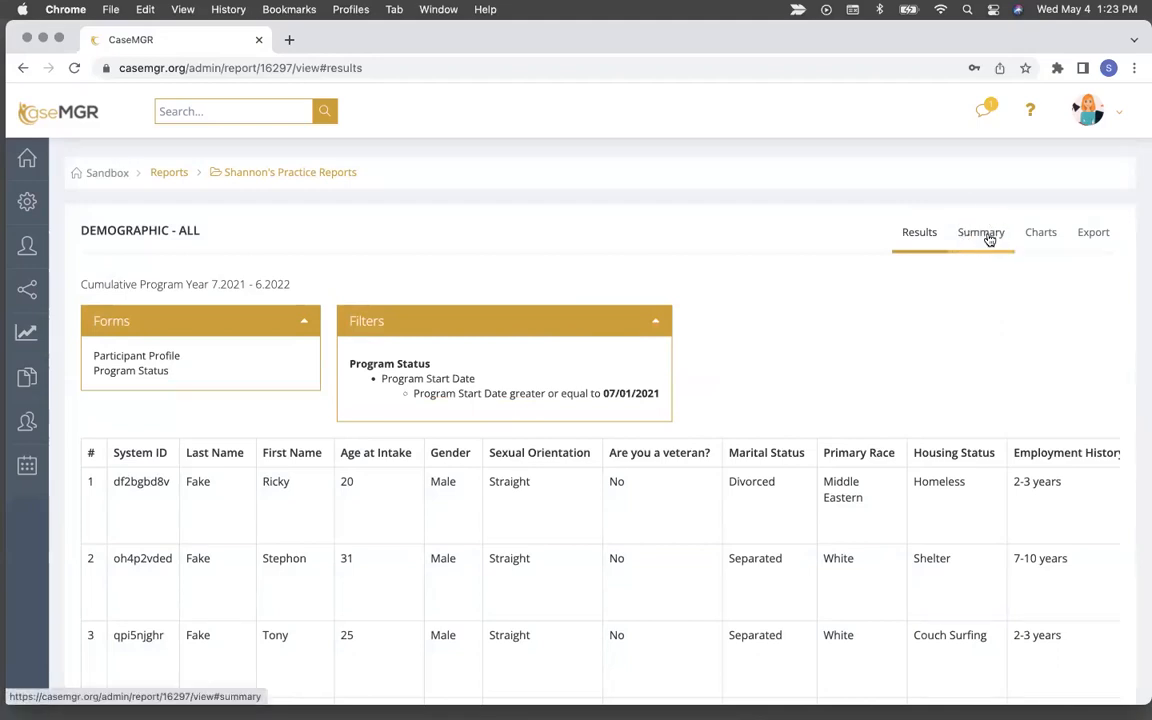
pyautogui.scroll(-2, 968, 335)
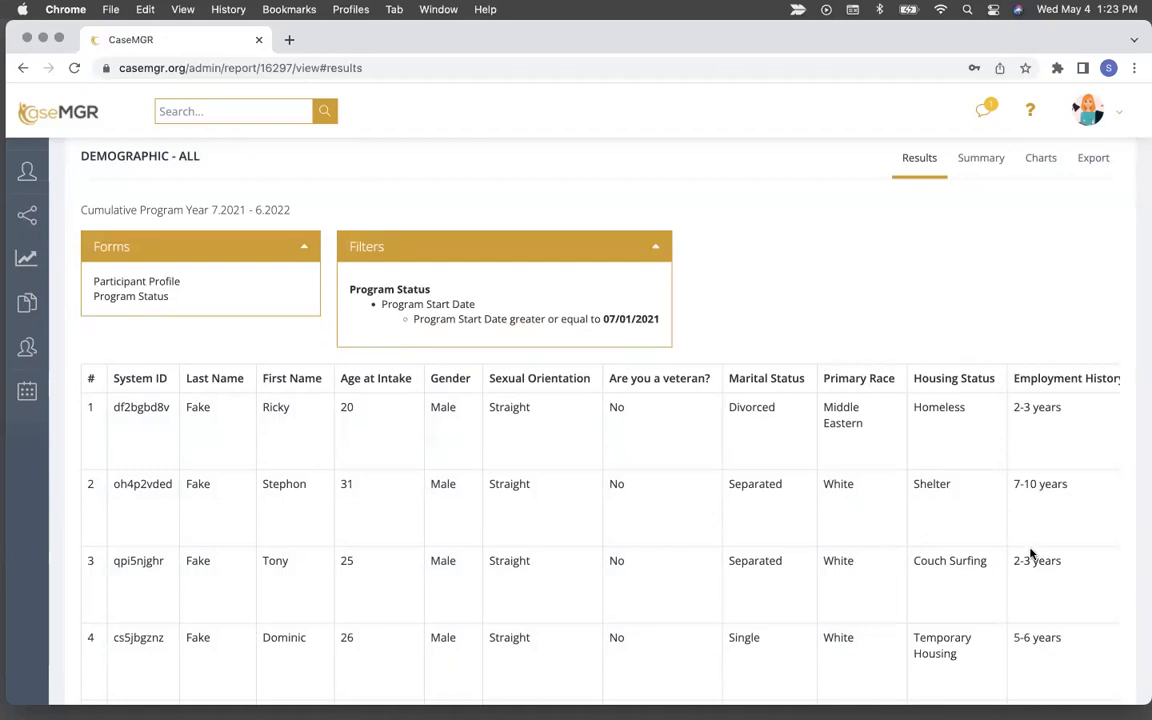
pyautogui.click(997, 161)
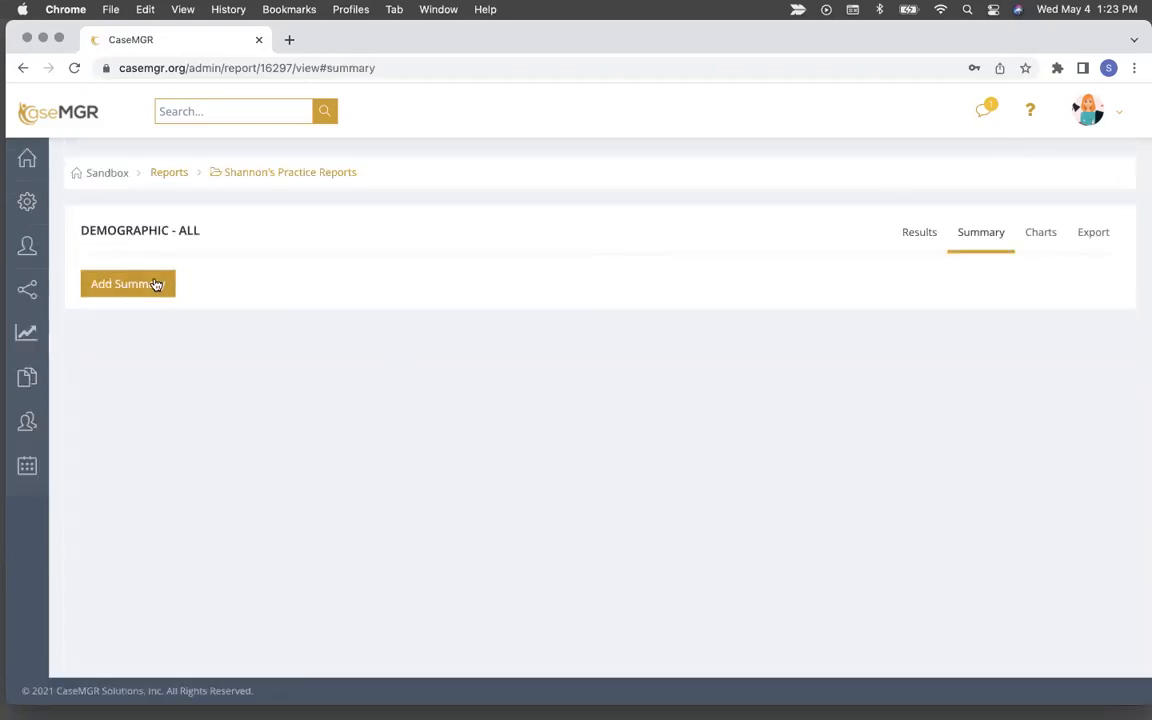
pyautogui.click(156, 285)
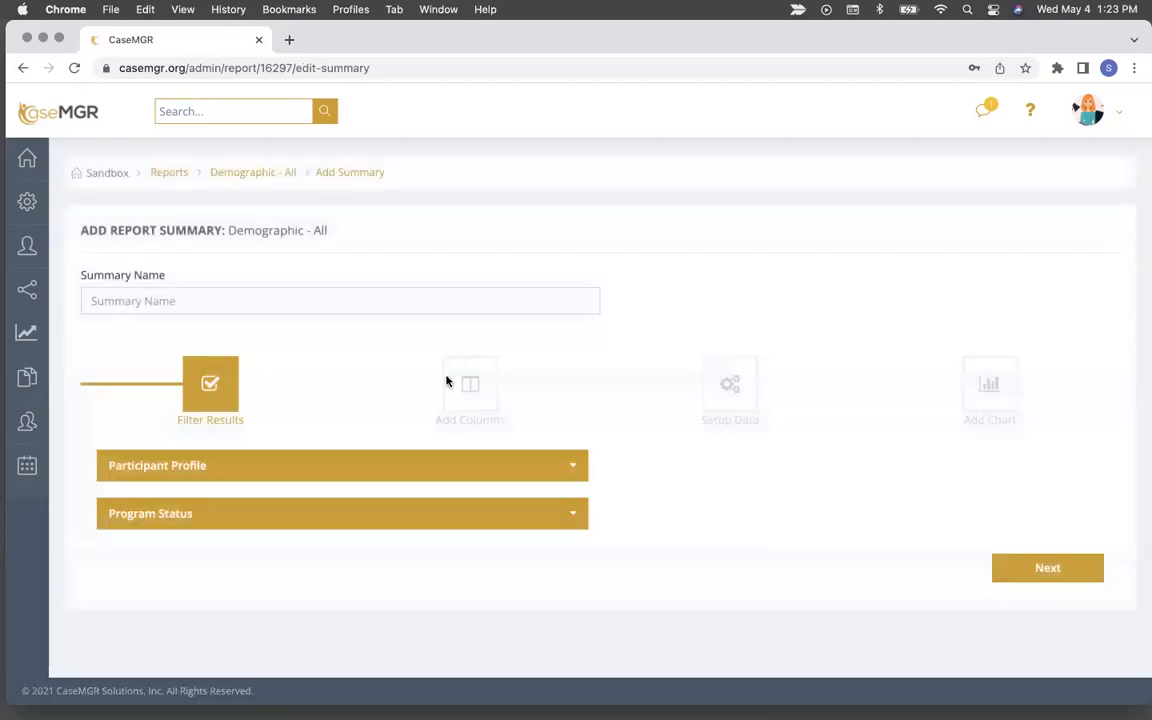
# Expand the Participant Profile and Program Status field lists in the new summary's Filter Results stage
pyautogui.click(339, 470)
pyautogui.scroll(-4, 341, 471)
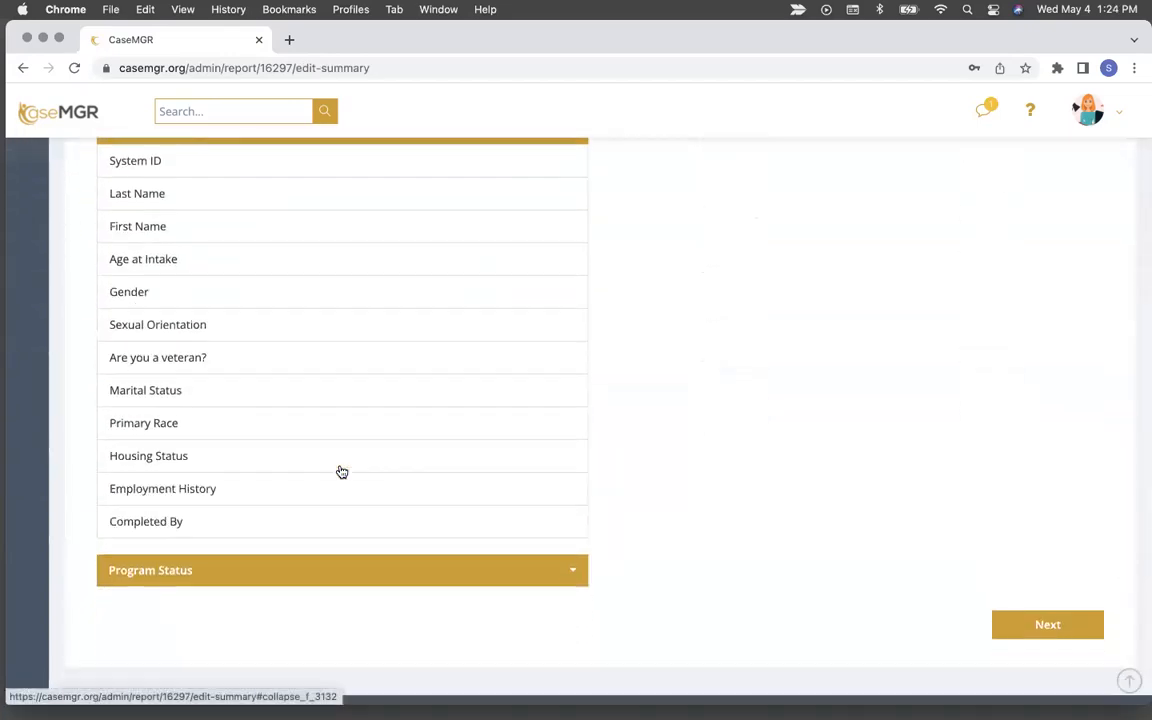
pyautogui.click(320, 555)
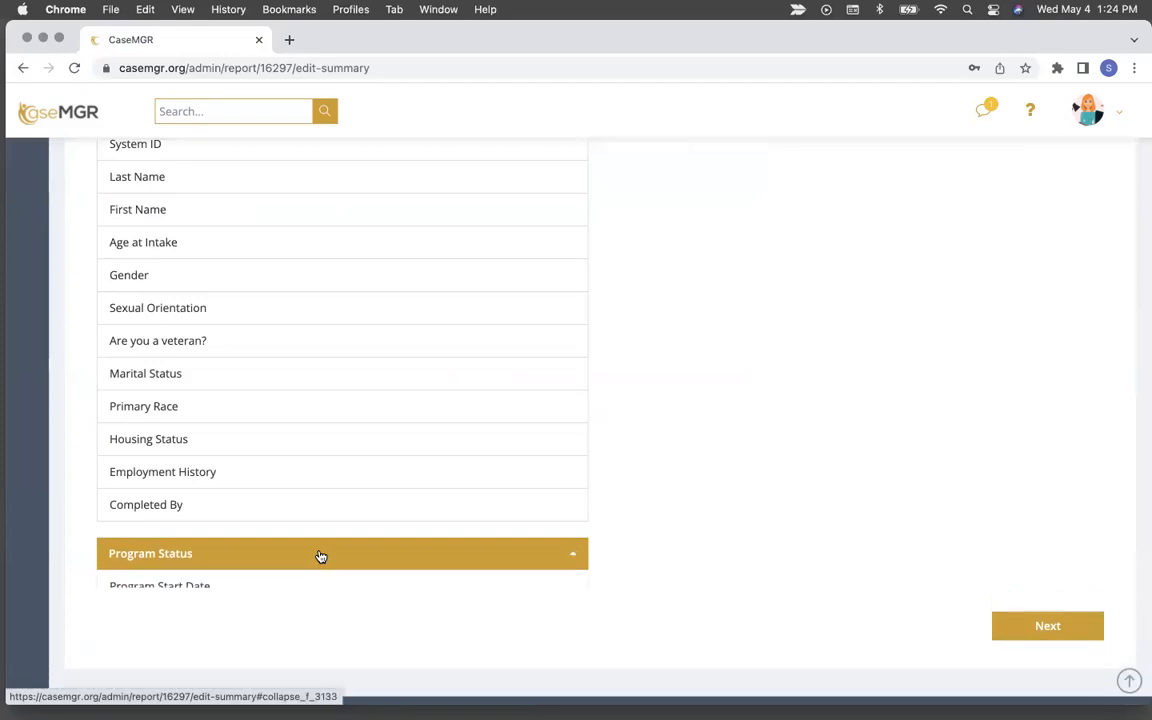
# Name the new report summary "Gender"
pyautogui.scroll(4, 320, 555)
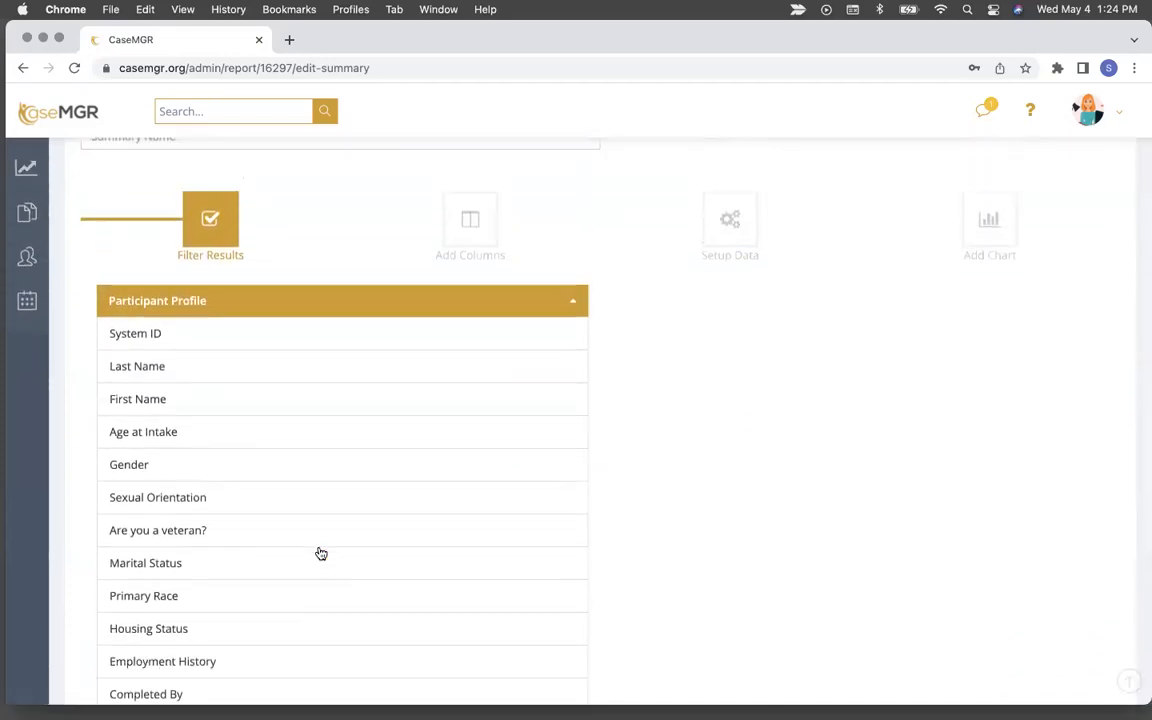
pyautogui.scroll(1, 270, 484)
pyautogui.scroll(1, 270, 484)
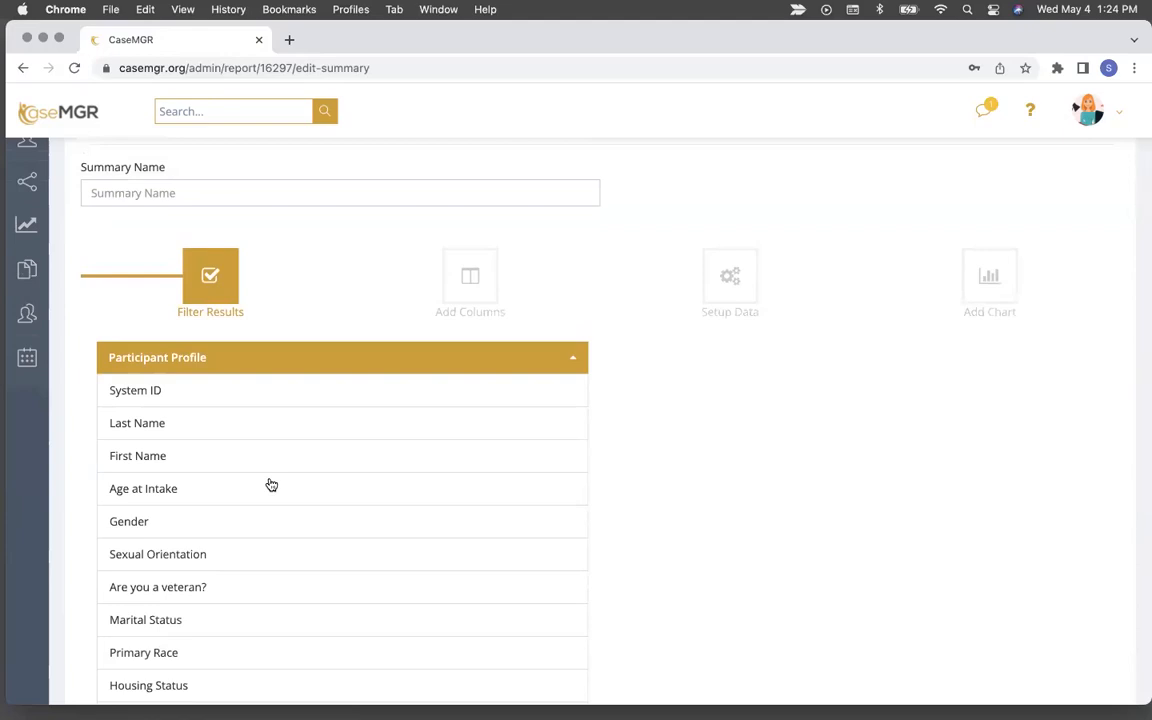
pyautogui.scroll(2, 270, 484)
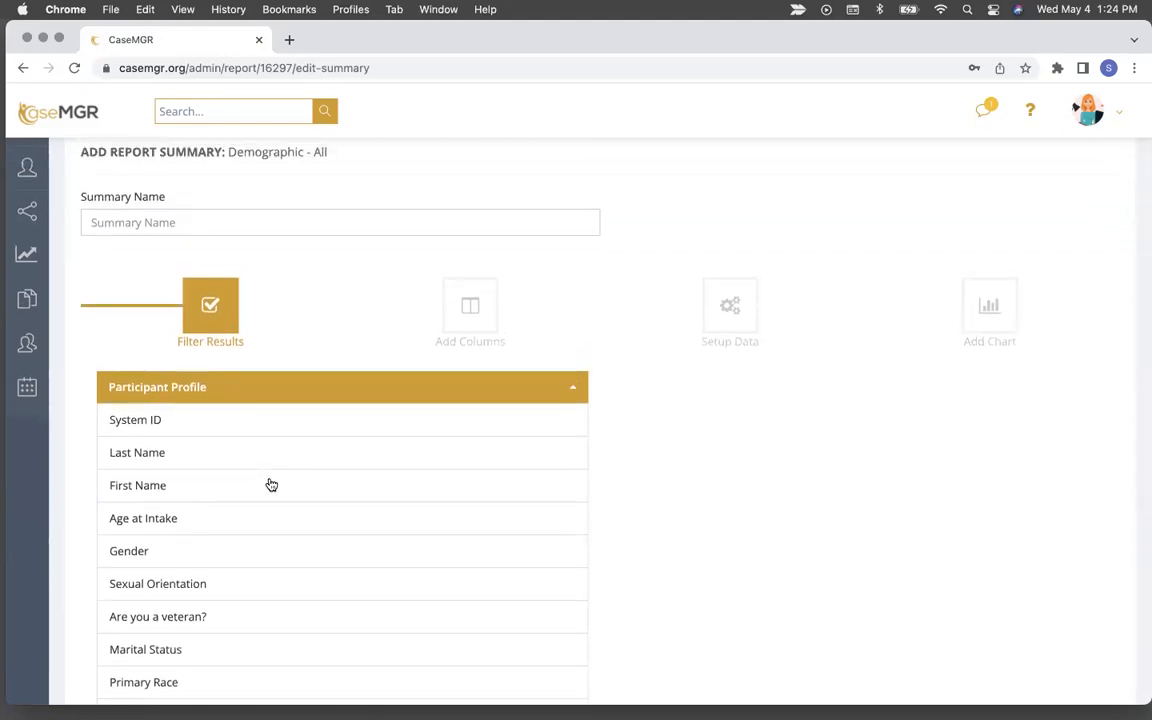
pyautogui.scroll(2, 237, 518)
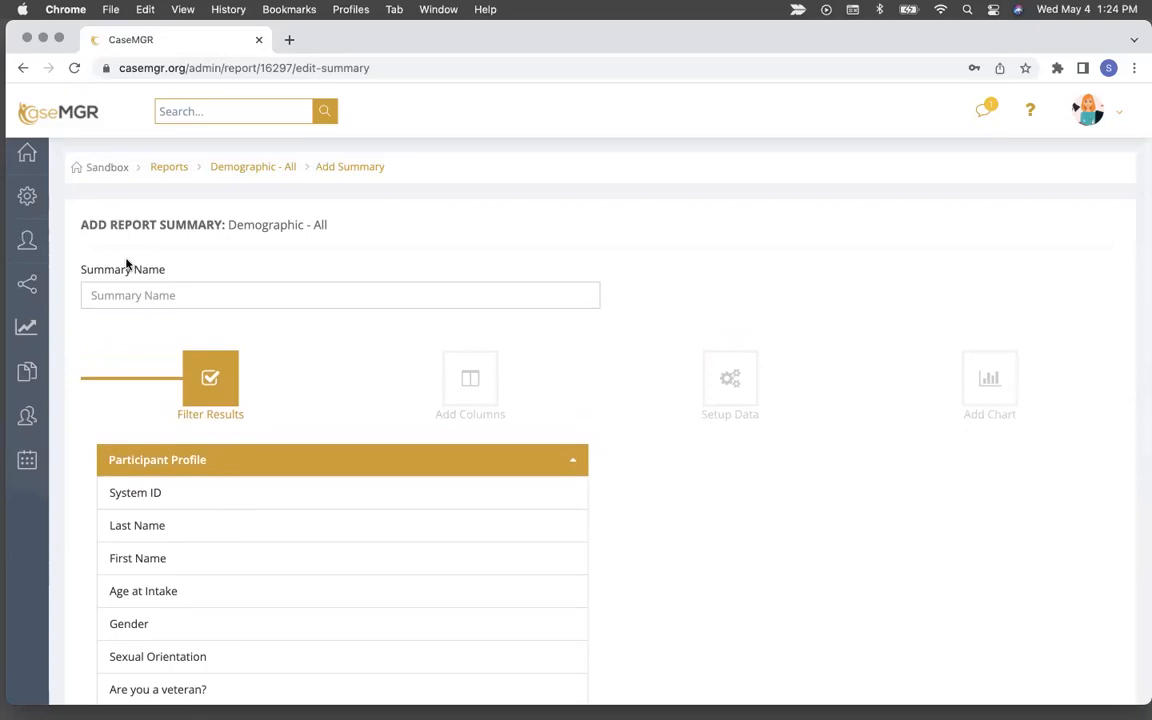
pyautogui.click(129, 294)
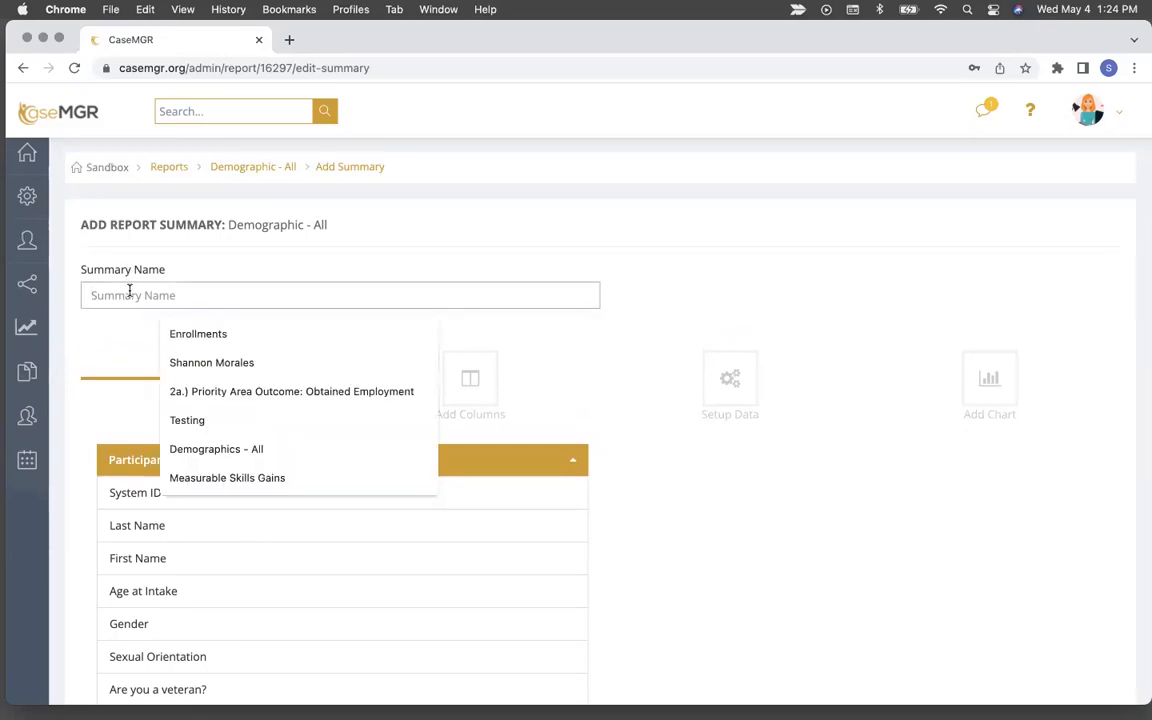
pyautogui.write('nde')
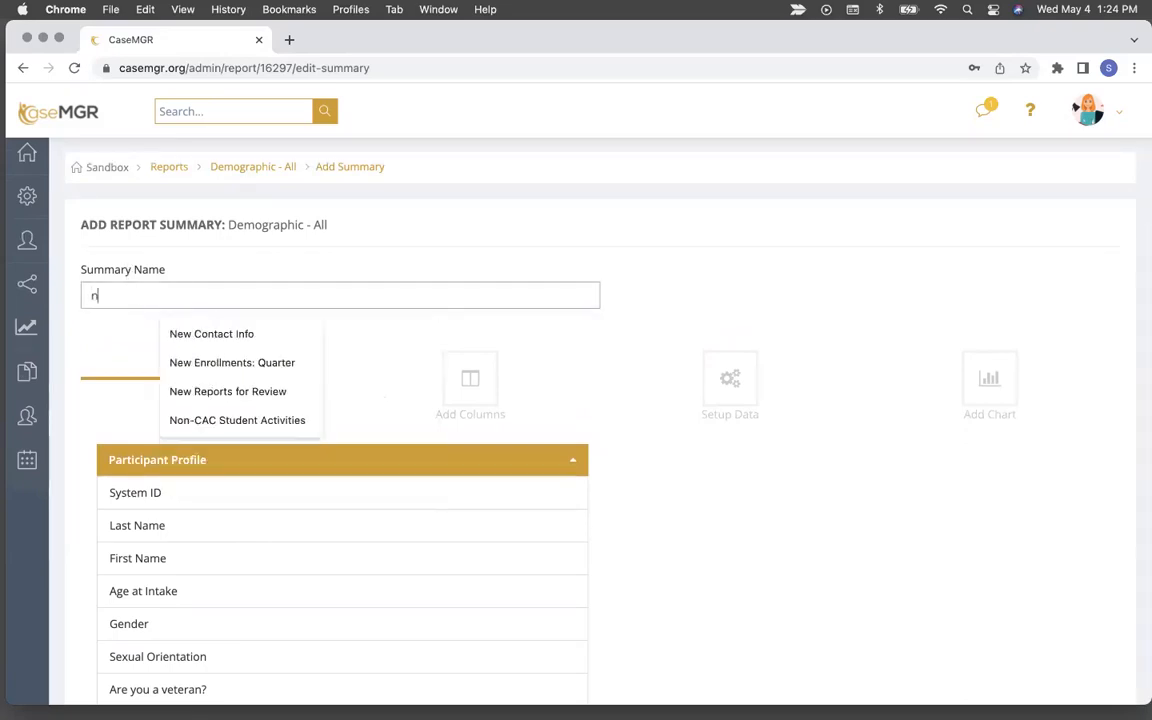
pyautogui.press('BackSpace')
pyautogui.press('BackSpace')
pyautogui.press('BackSpace')
pyautogui.write('Gender')
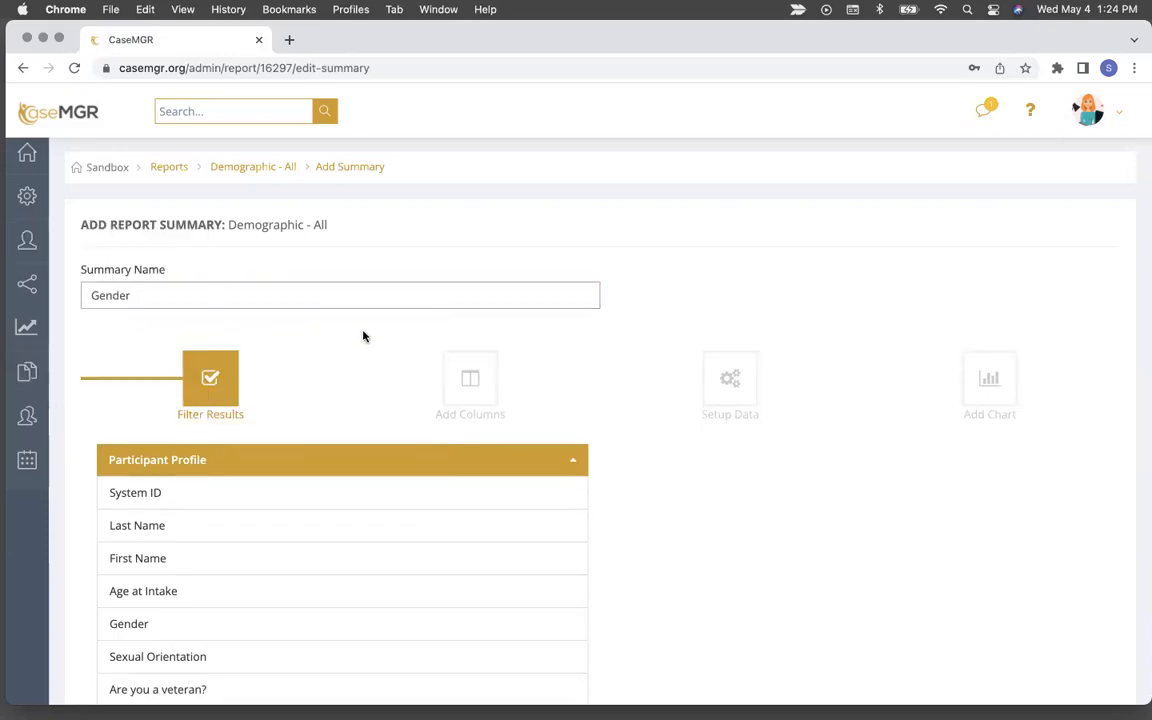
pyautogui.scroll(-2, 375, 342)
pyautogui.scroll(-1, 375, 342)
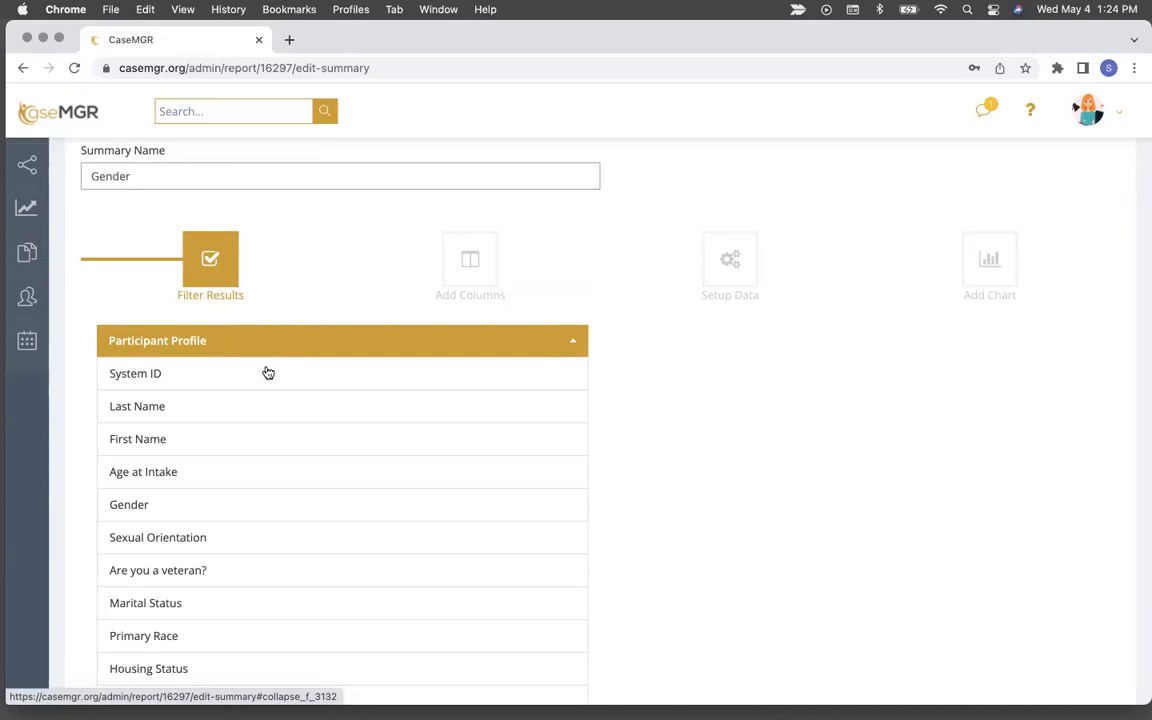
# Check the filter condition options for Gender and Age at Intake, and continue to the Add Columns stage without adding a filter
pyautogui.click(237, 504)
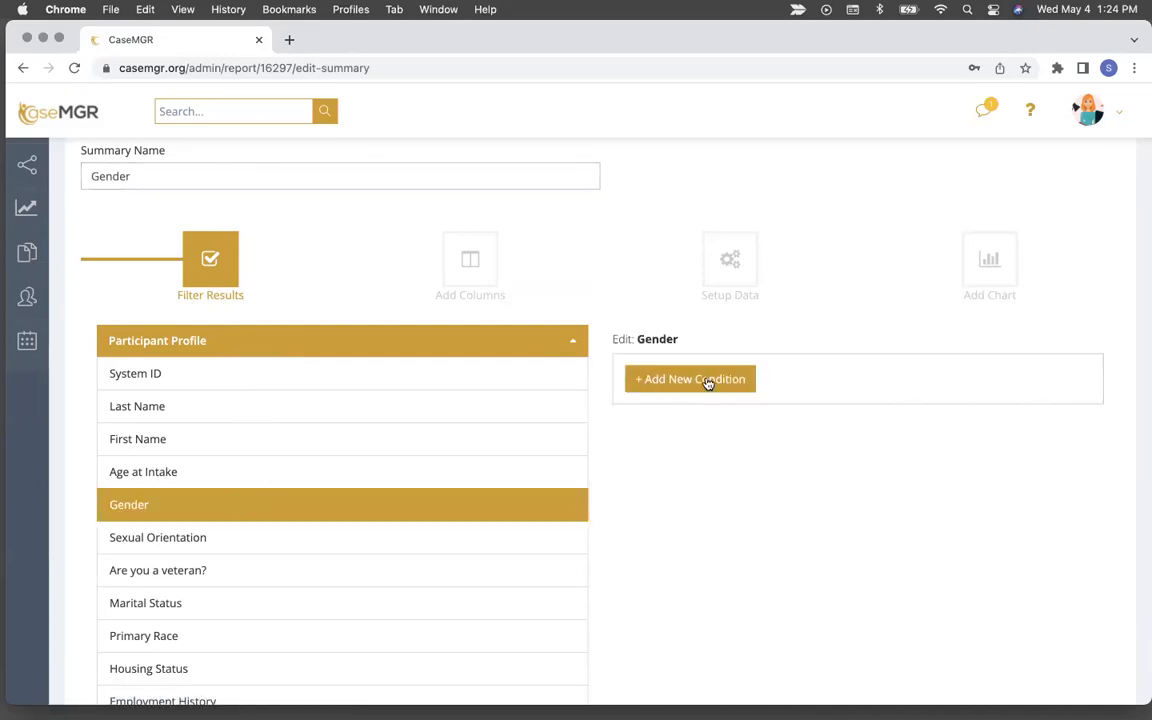
pyautogui.click(228, 472)
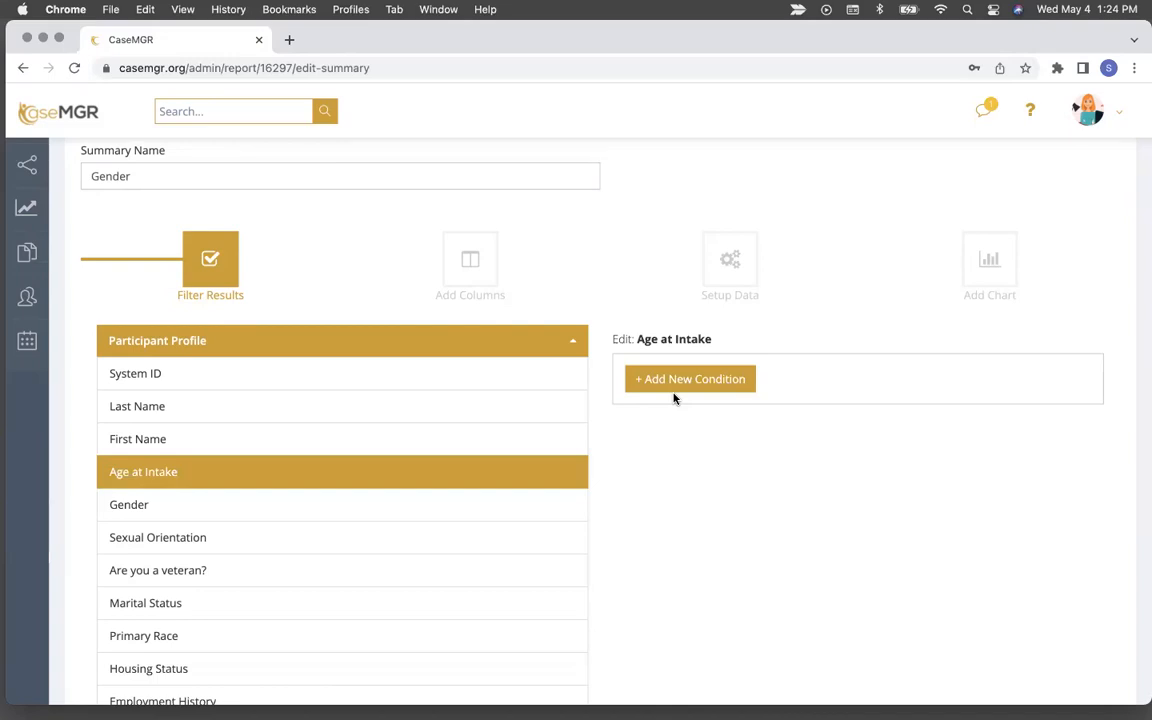
pyautogui.click(444, 355)
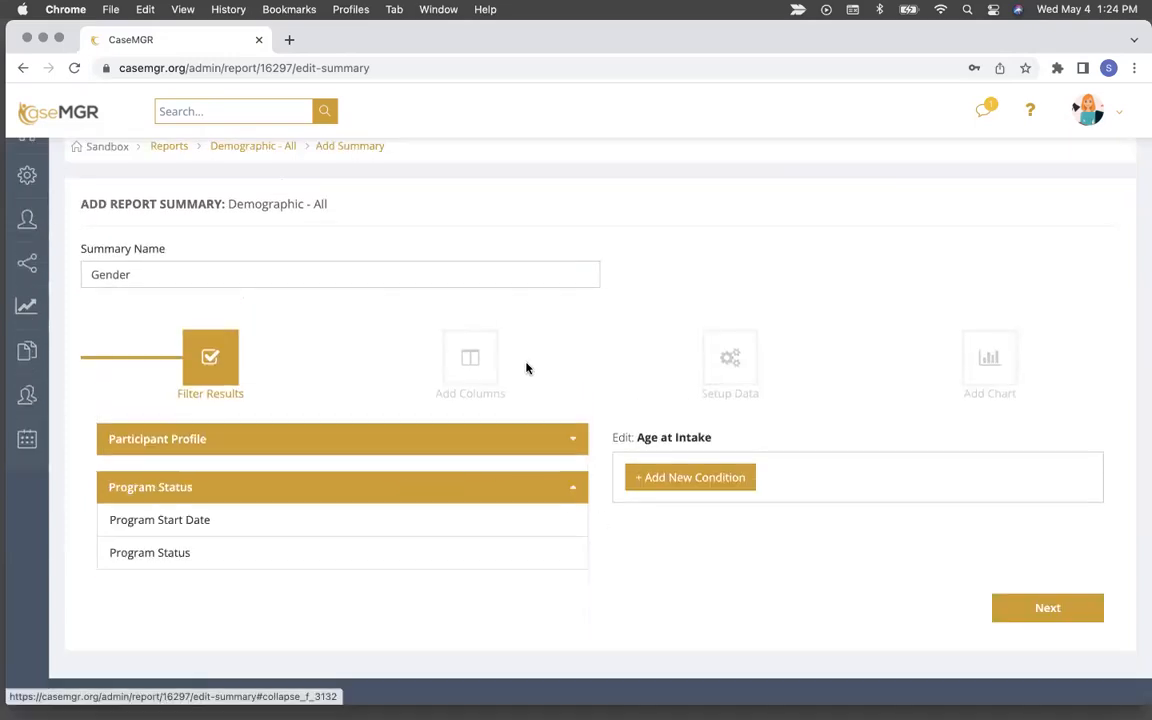
pyautogui.click(1041, 607)
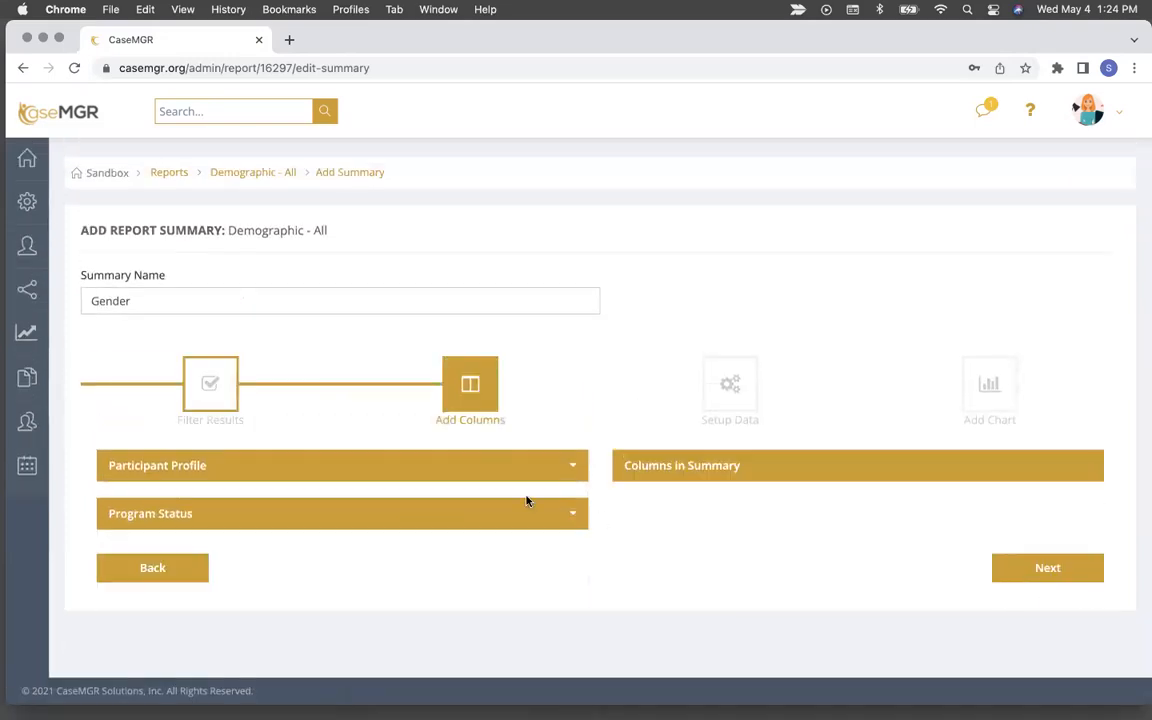
# Add Gender, Total Count and Unduplicated Count from the Participant Profile as columns in the summary
pyautogui.click(355, 480)
pyautogui.scroll(-3, 355, 481)
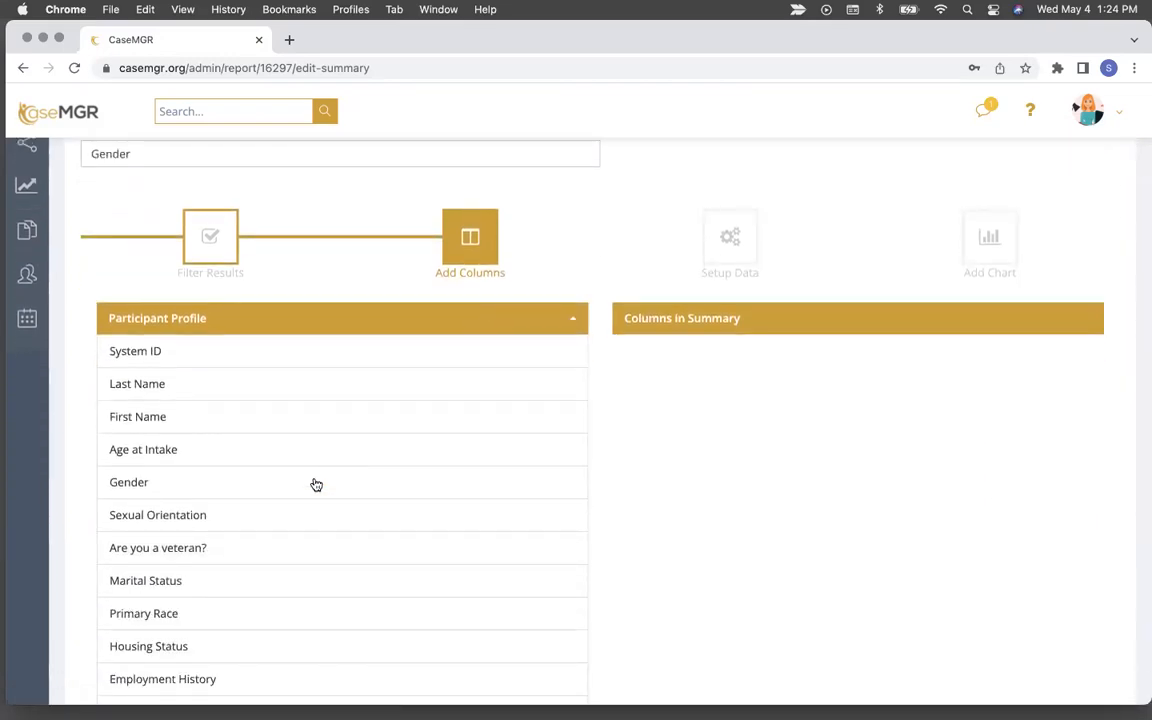
pyautogui.click(152, 486)
pyautogui.scroll(-5, 152, 486)
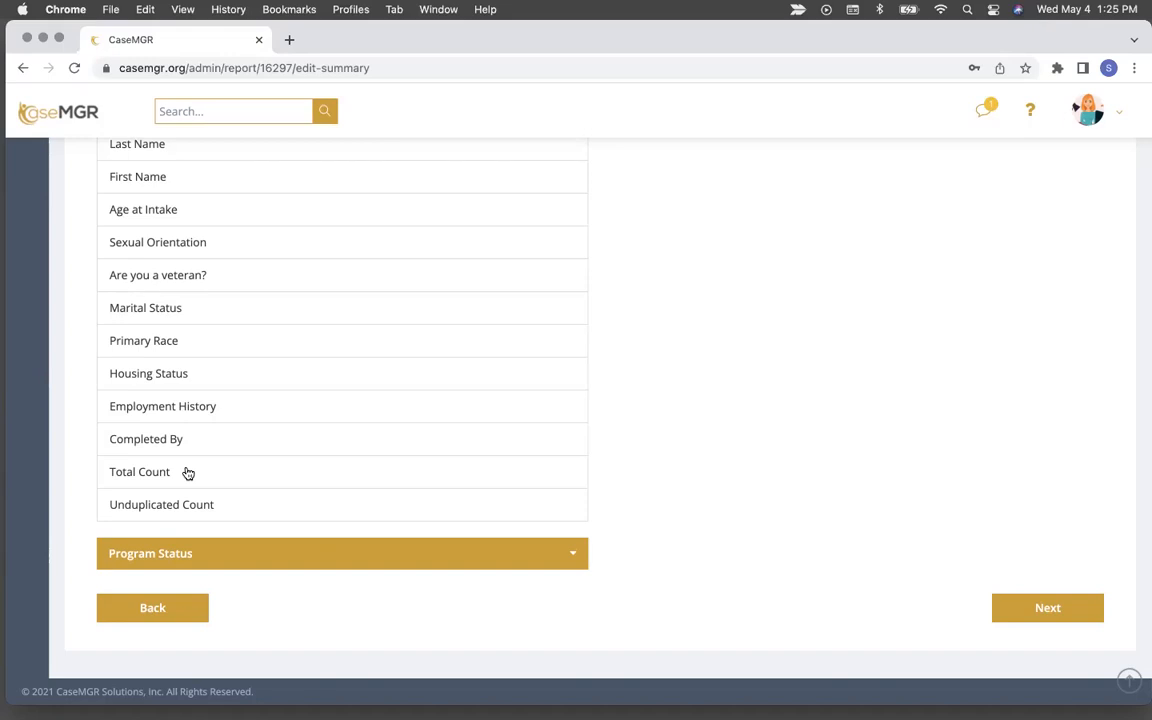
pyautogui.click(188, 473)
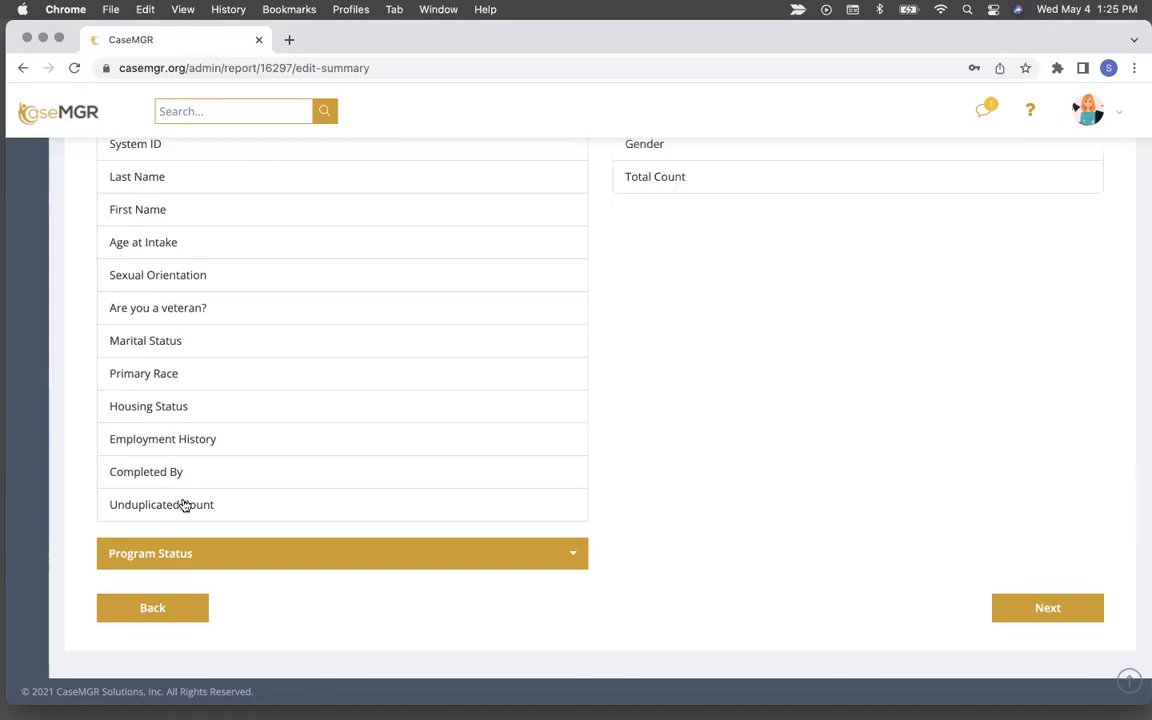
pyautogui.click(185, 504)
pyautogui.scroll(3, 370, 377)
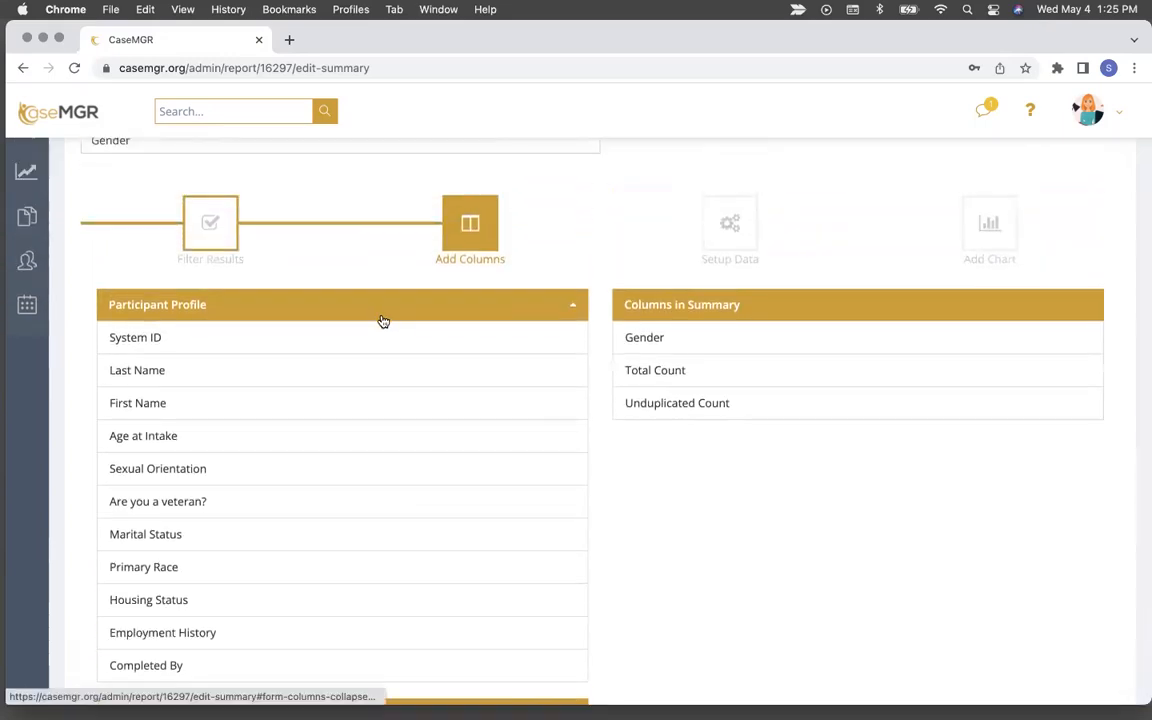
pyautogui.click(383, 314)
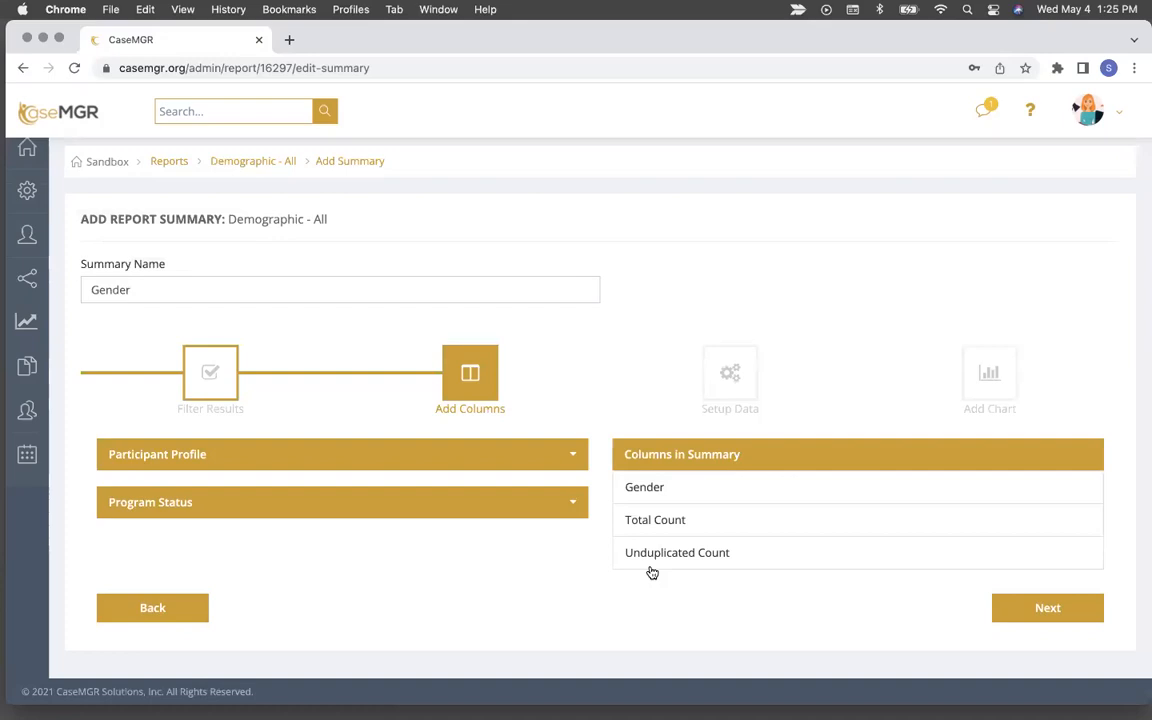
# Set Gender as the baseline field with all possible values included, and finish the summary without a chart
pyautogui.click(1058, 609)
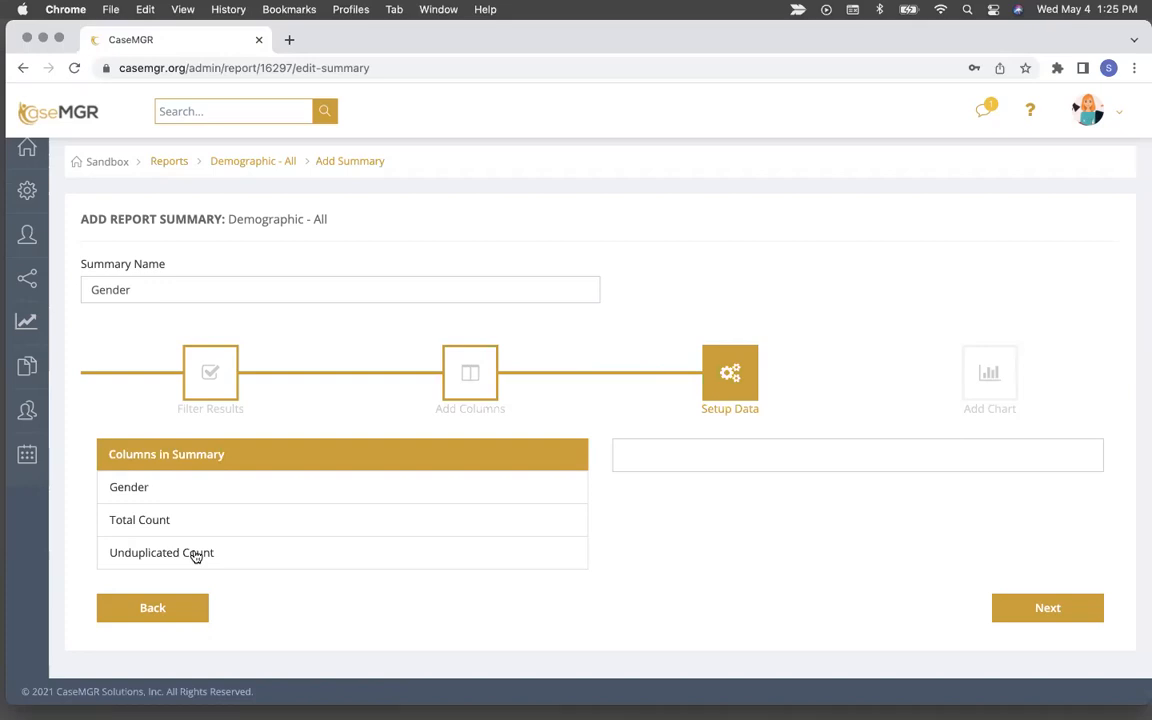
pyautogui.click(247, 492)
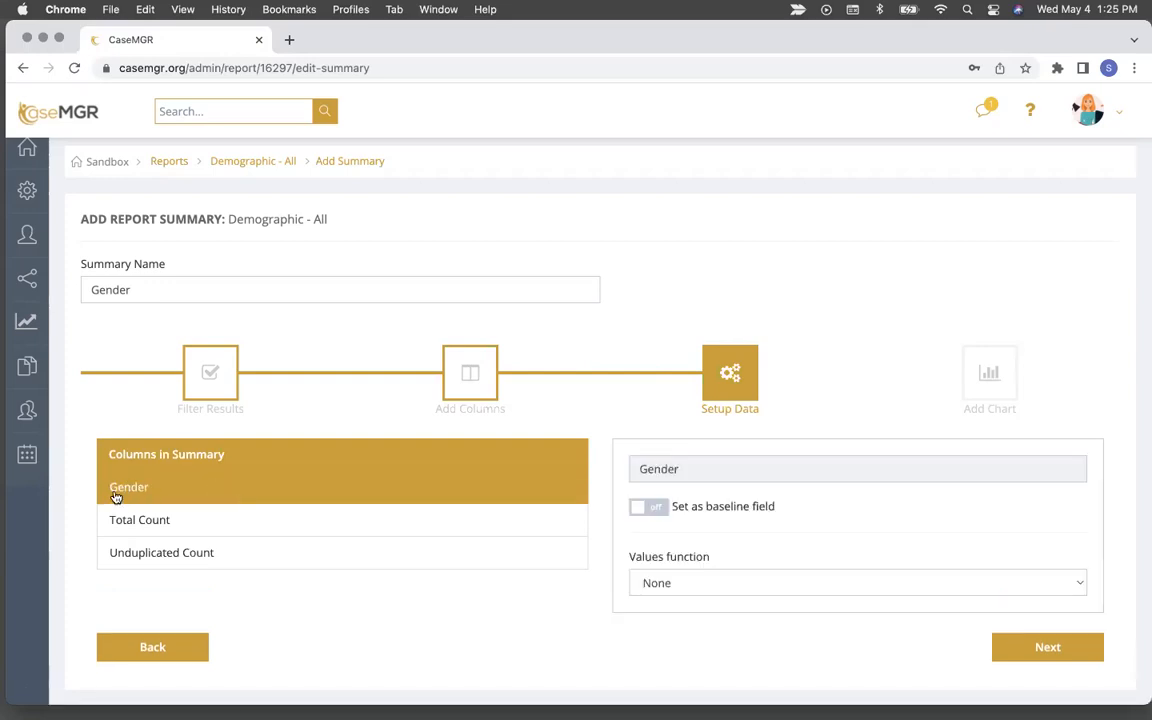
pyautogui.click(660, 509)
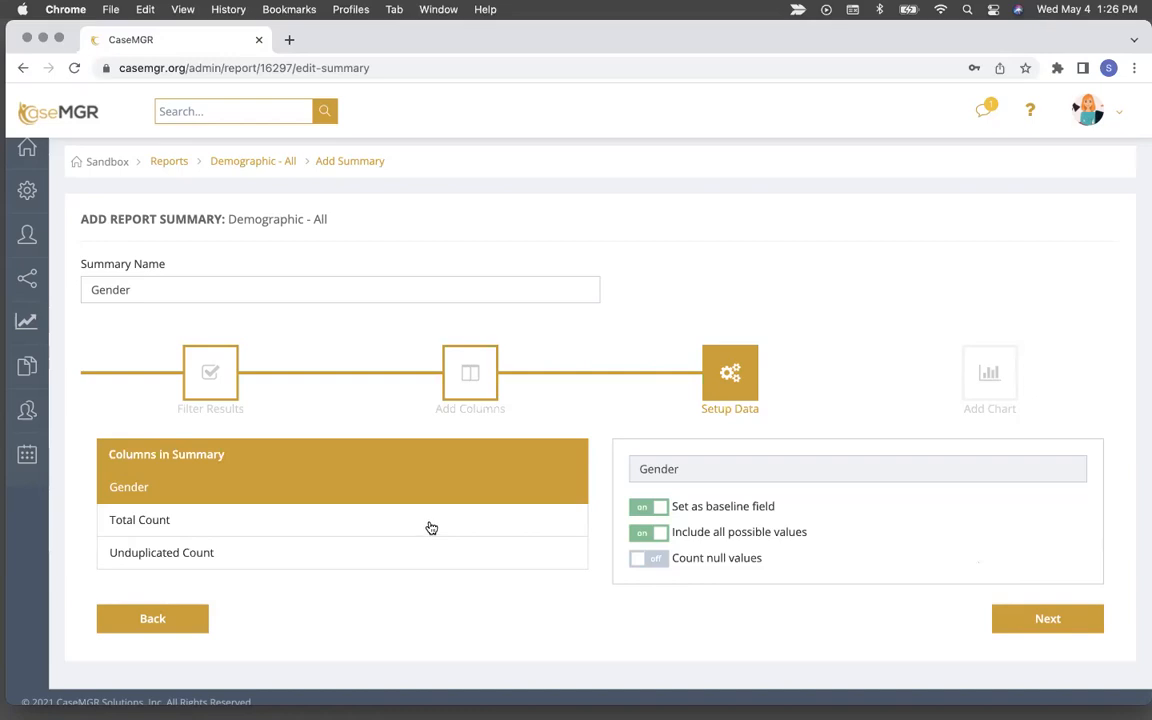
pyautogui.click(1040, 618)
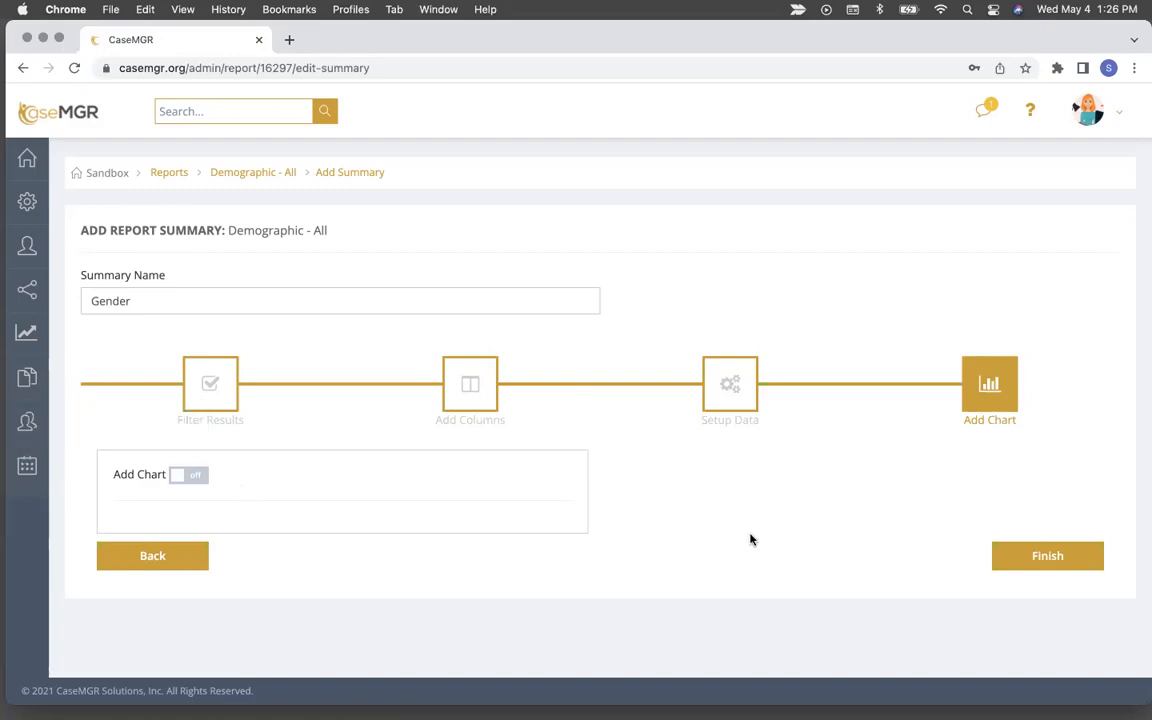
pyautogui.click(1018, 566)
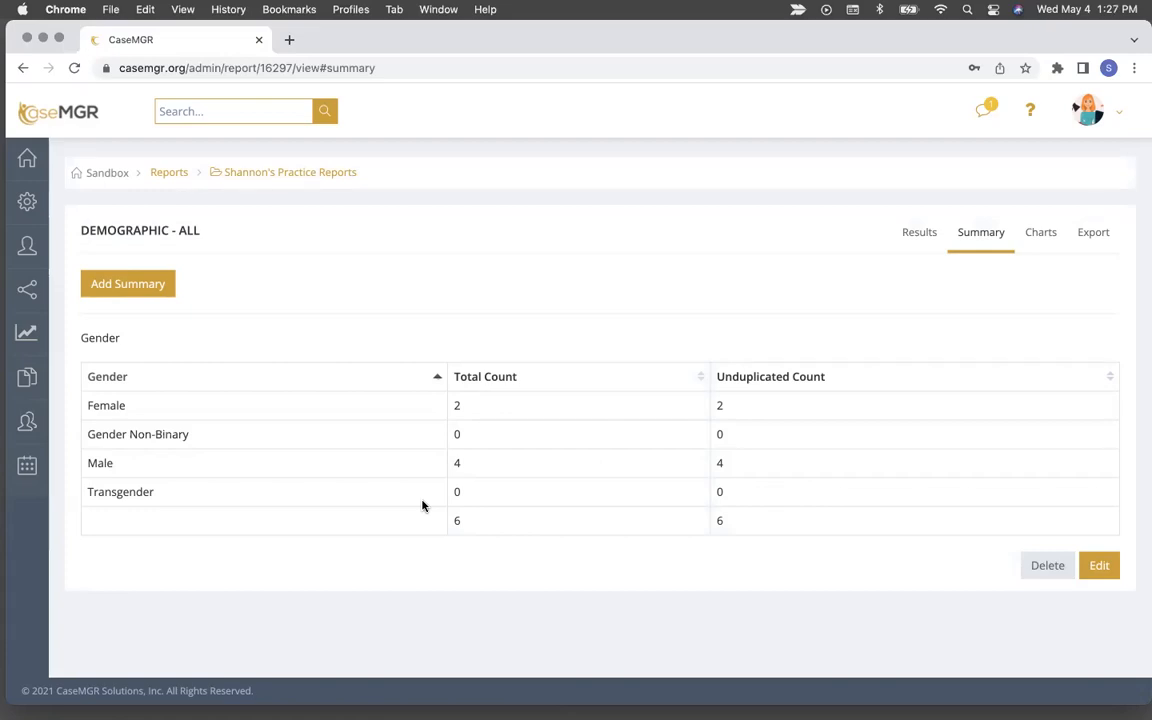
# Start another summary for the Demographic - All report and name it "Primary Race"
pyautogui.click(383, 373)
pyautogui.click(130, 362)
pyautogui.click(129, 287)
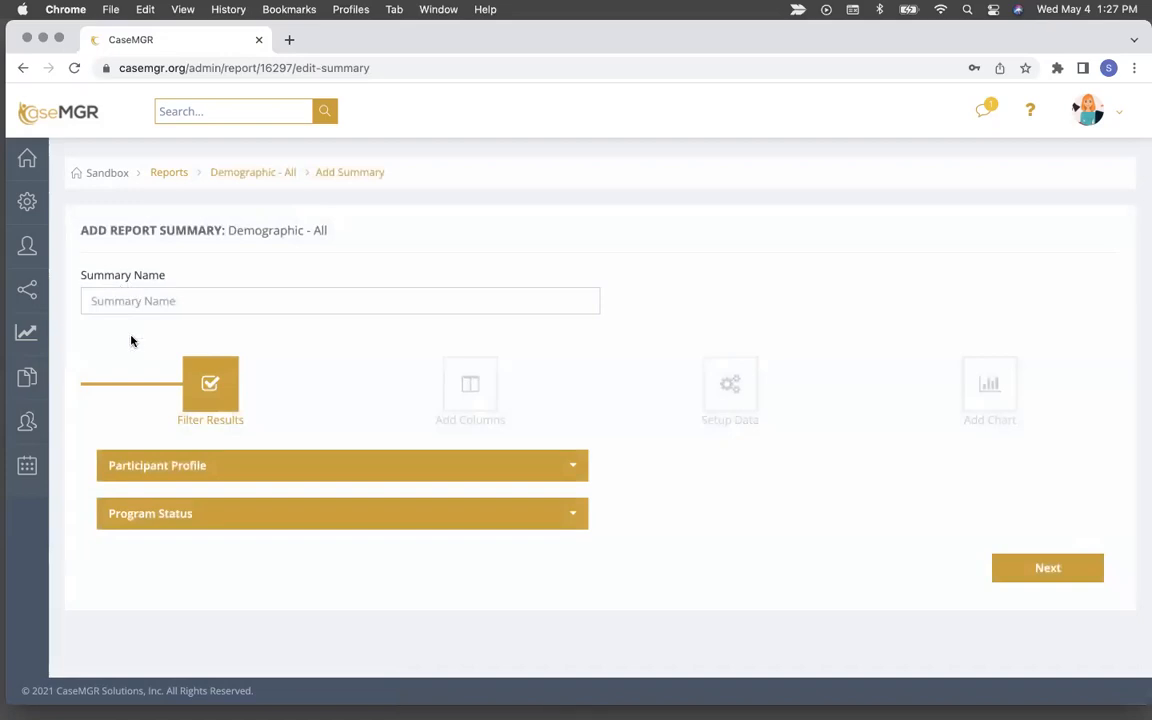
pyautogui.click(221, 466)
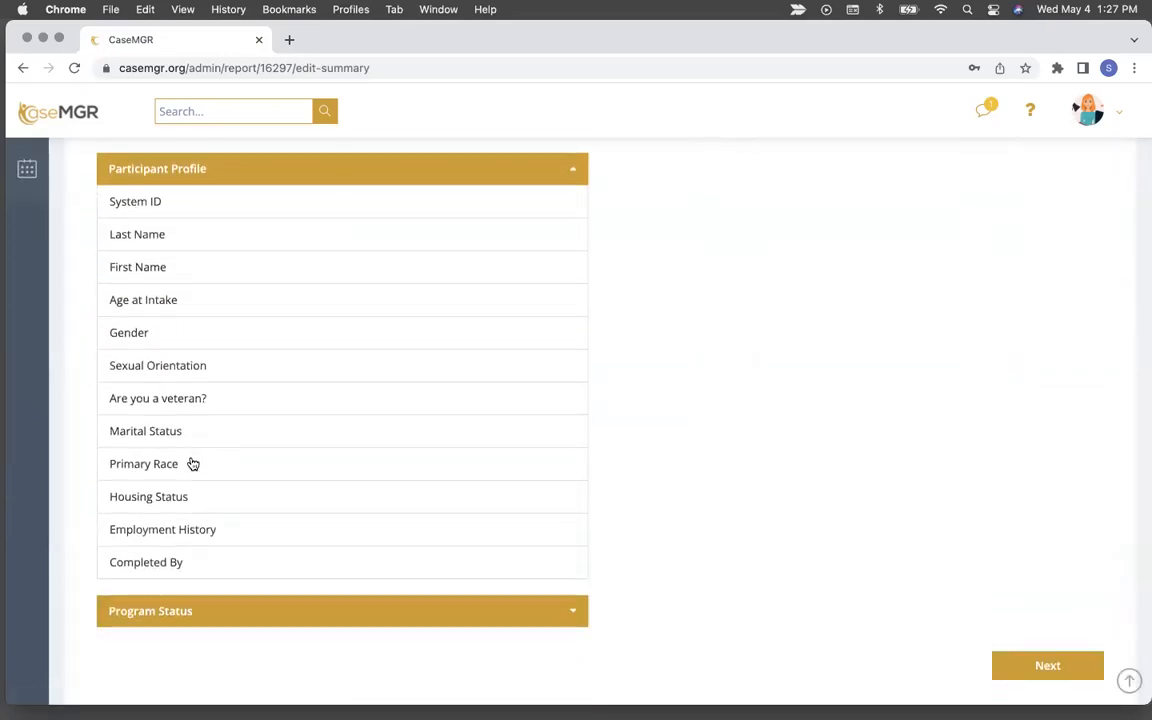
pyautogui.scroll(3, 225, 441)
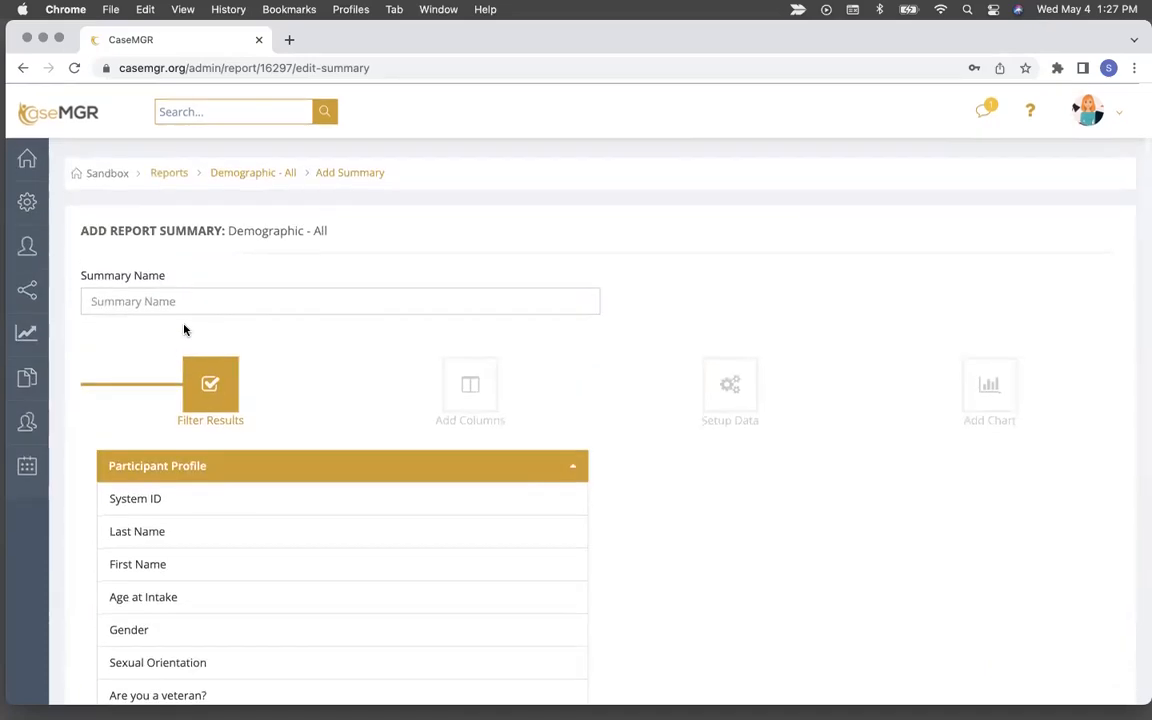
pyautogui.click(180, 300)
pyautogui.write('Primary')
pyautogui.press('BackSpace')
pyautogui.press('BackSpace')
pyautogui.press('BackSpace')
pyautogui.write('ary Race')
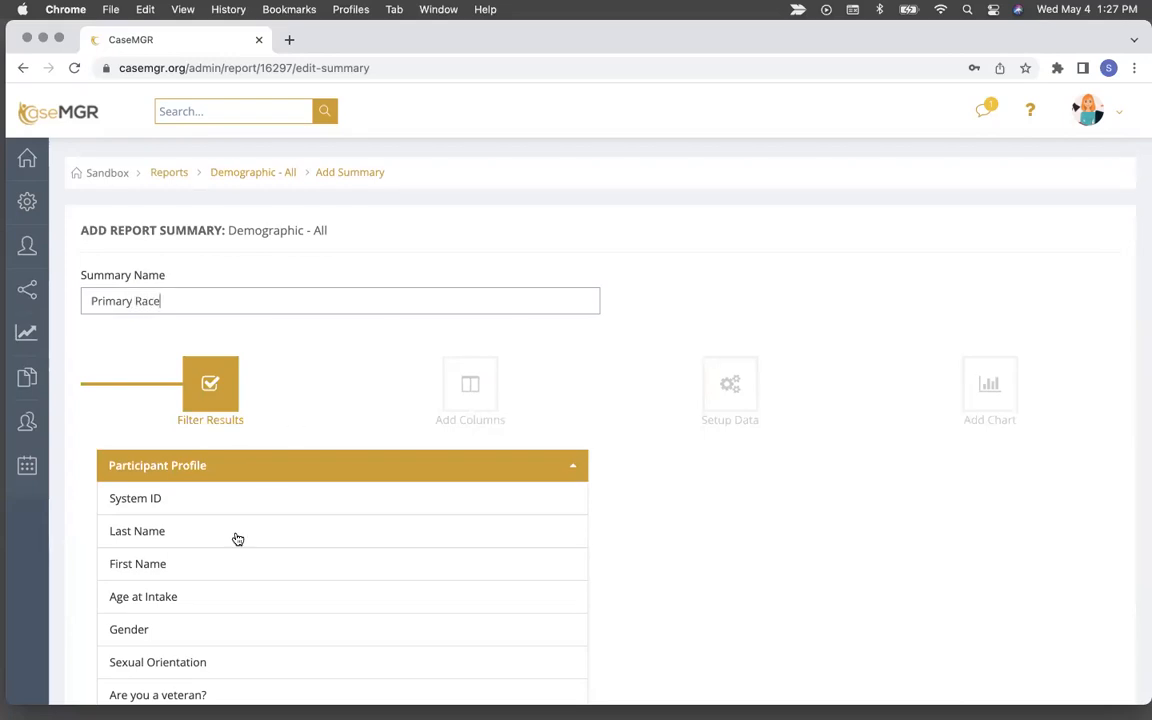
# Leave the Primary Race summary unfiltered and add Primary Race, Total Count and Unduplicated Count as its columns
pyautogui.scroll(-1, 237, 537)
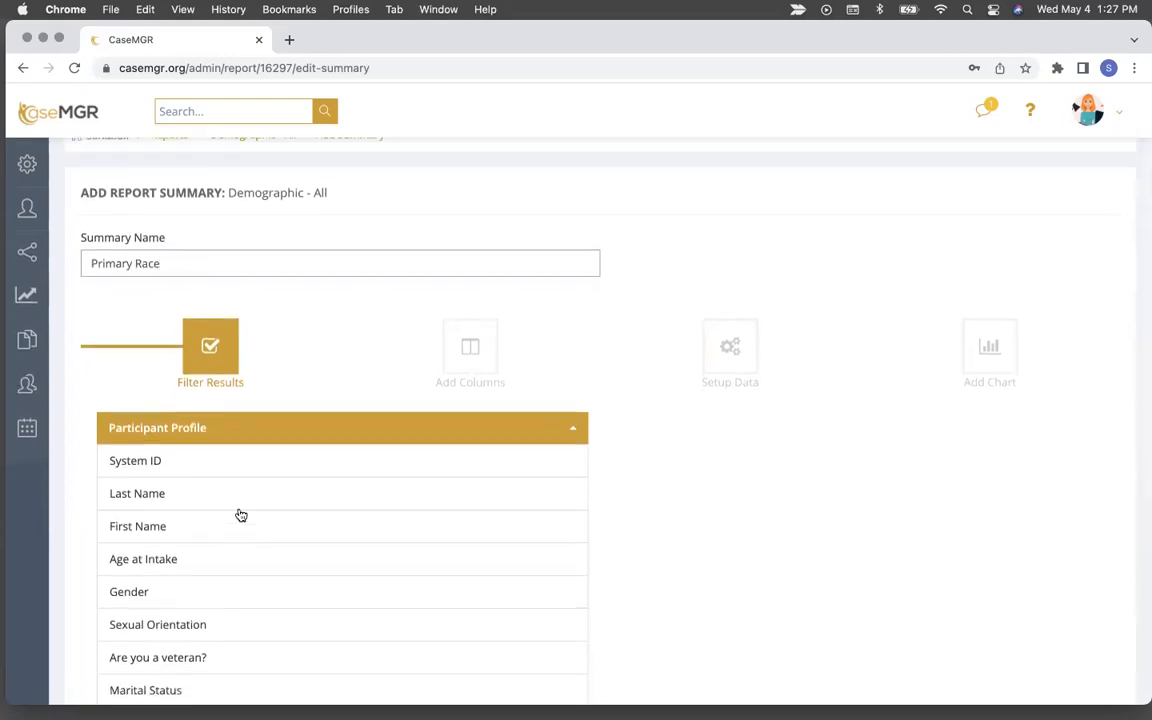
pyautogui.click(247, 428)
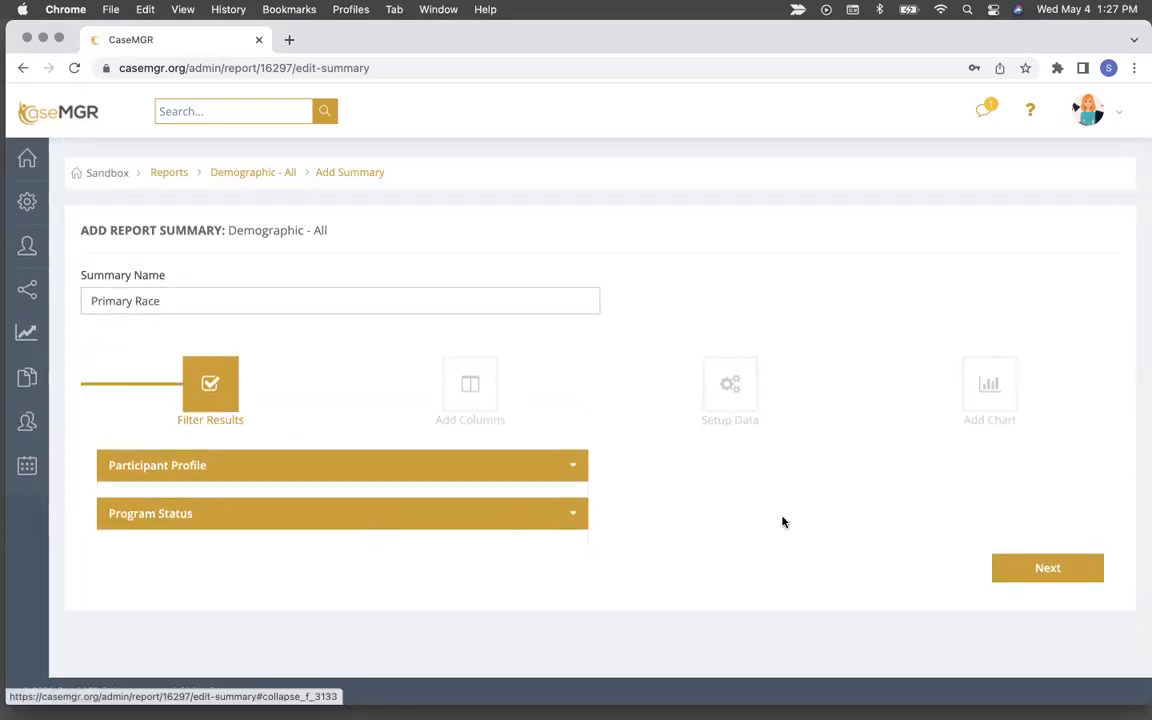
pyautogui.click(1047, 567)
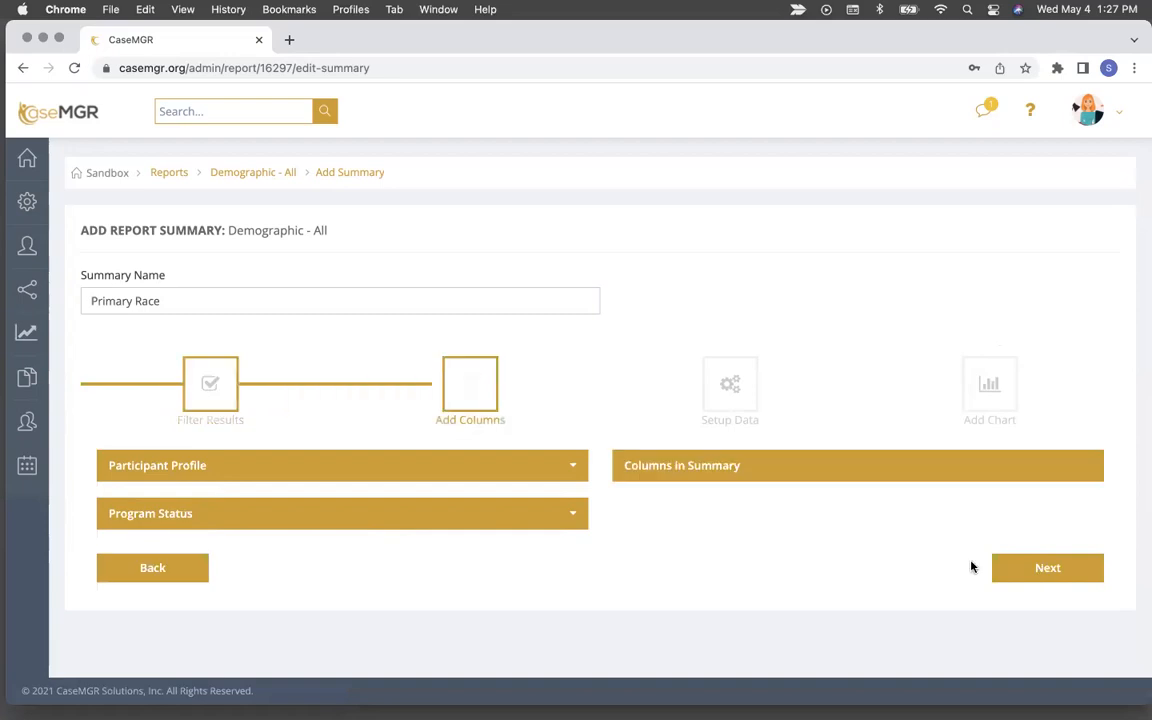
pyautogui.click(247, 476)
pyautogui.scroll(-1, 249, 476)
pyautogui.scroll(-5, 249, 476)
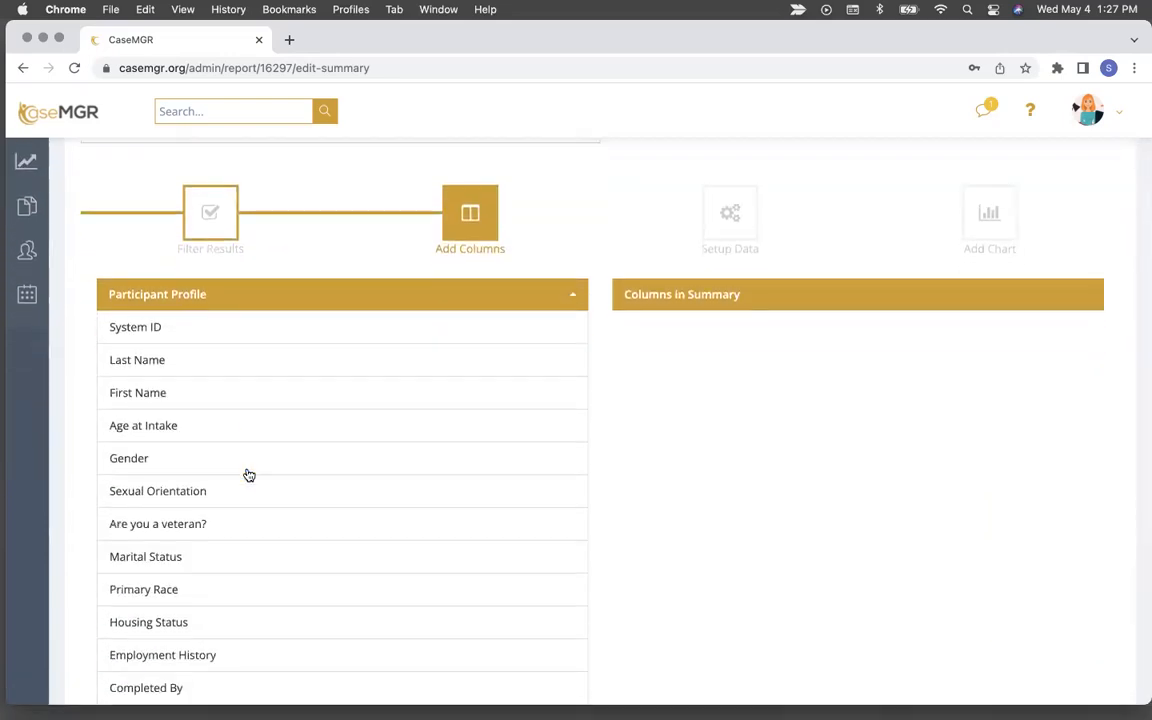
pyautogui.click(231, 485)
pyautogui.scroll(-2, 228, 473)
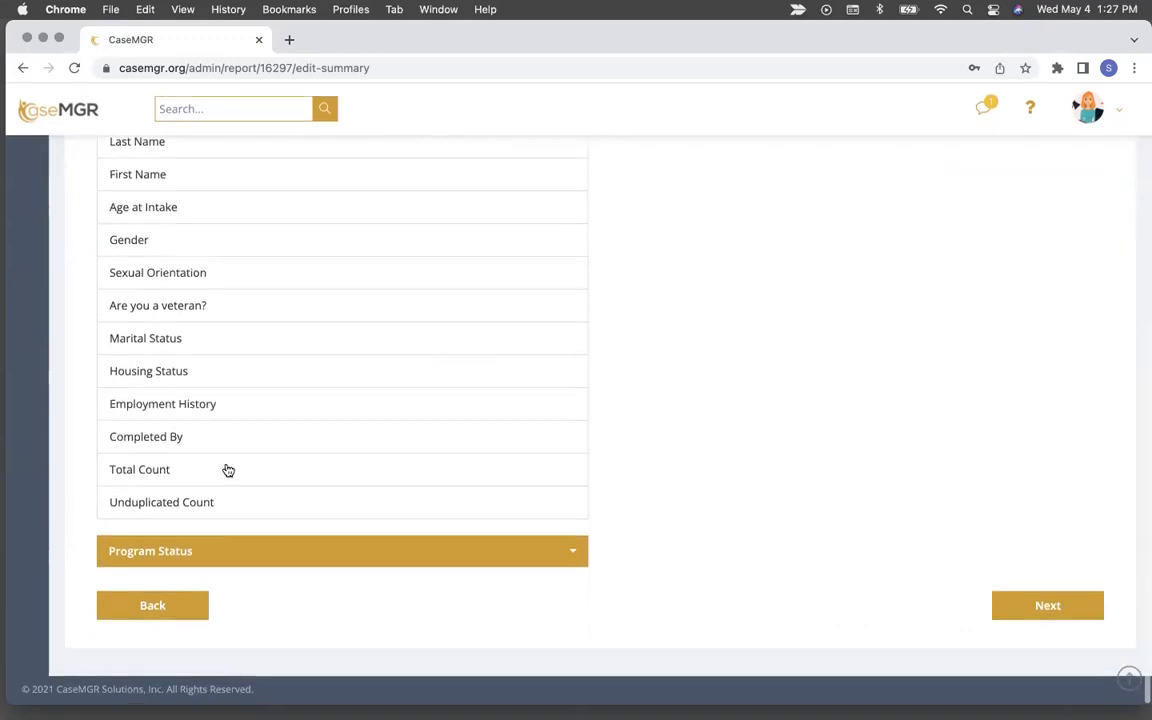
pyautogui.click(207, 481)
pyautogui.click(213, 504)
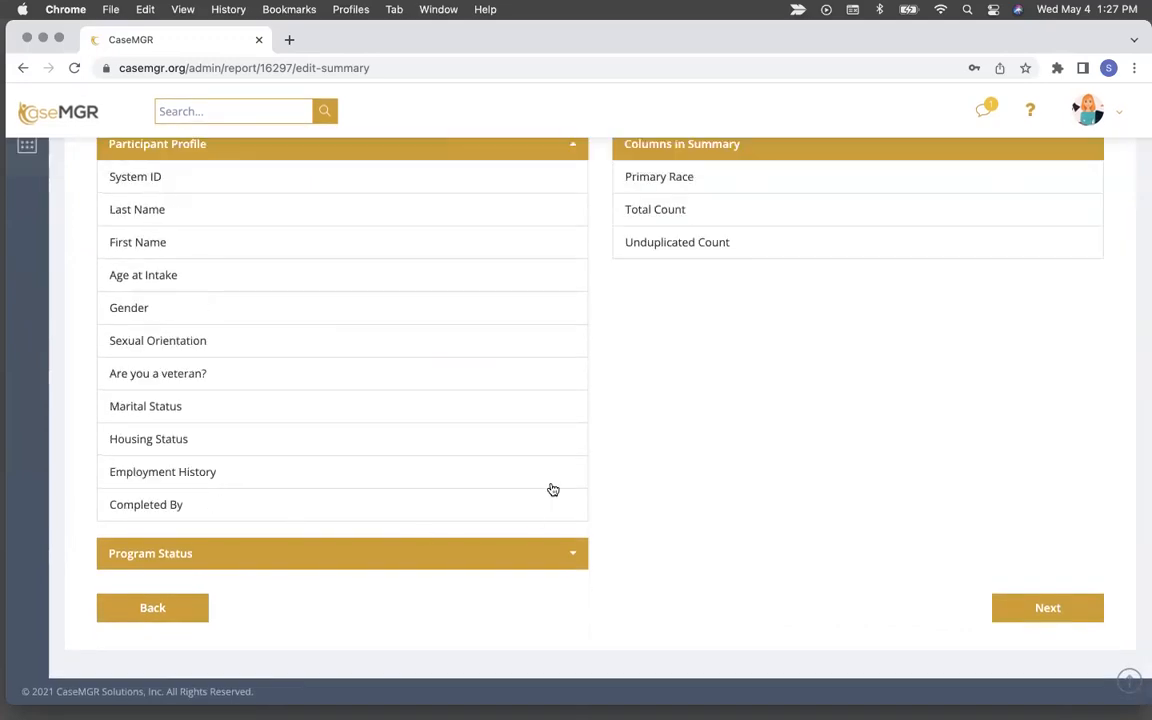
# Set Primary Race as the baseline field, turn off including all possible values, and finish the summary without a chart
pyautogui.click(1030, 610)
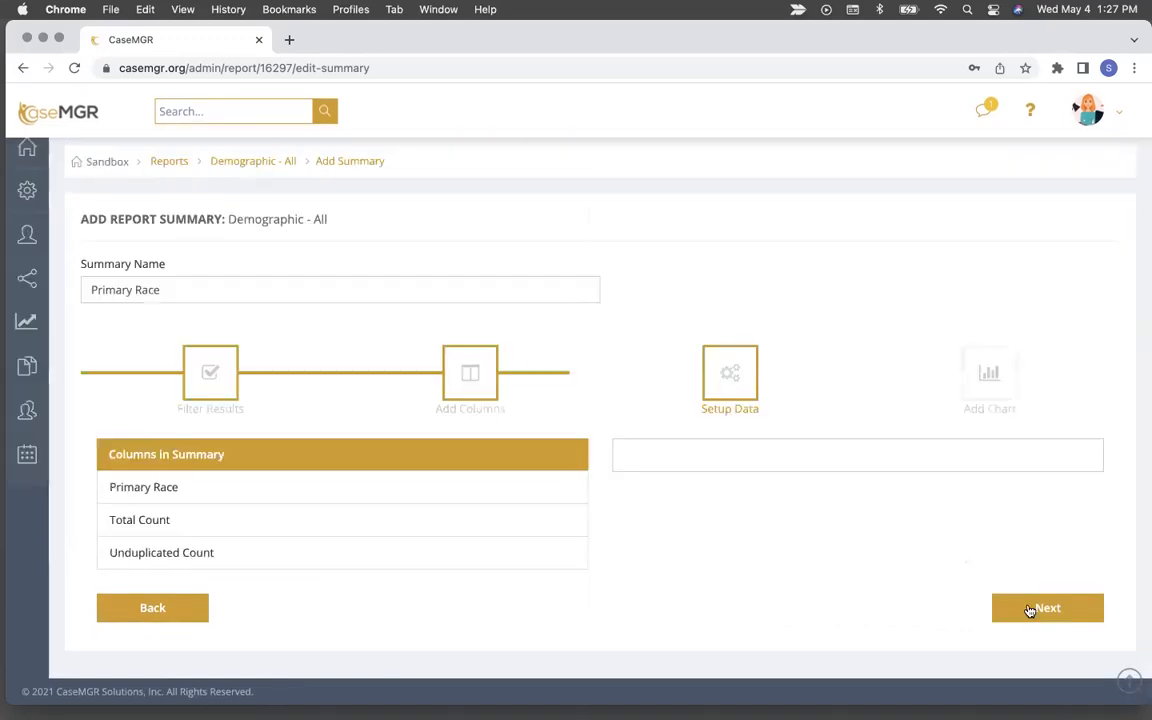
pyautogui.click(205, 487)
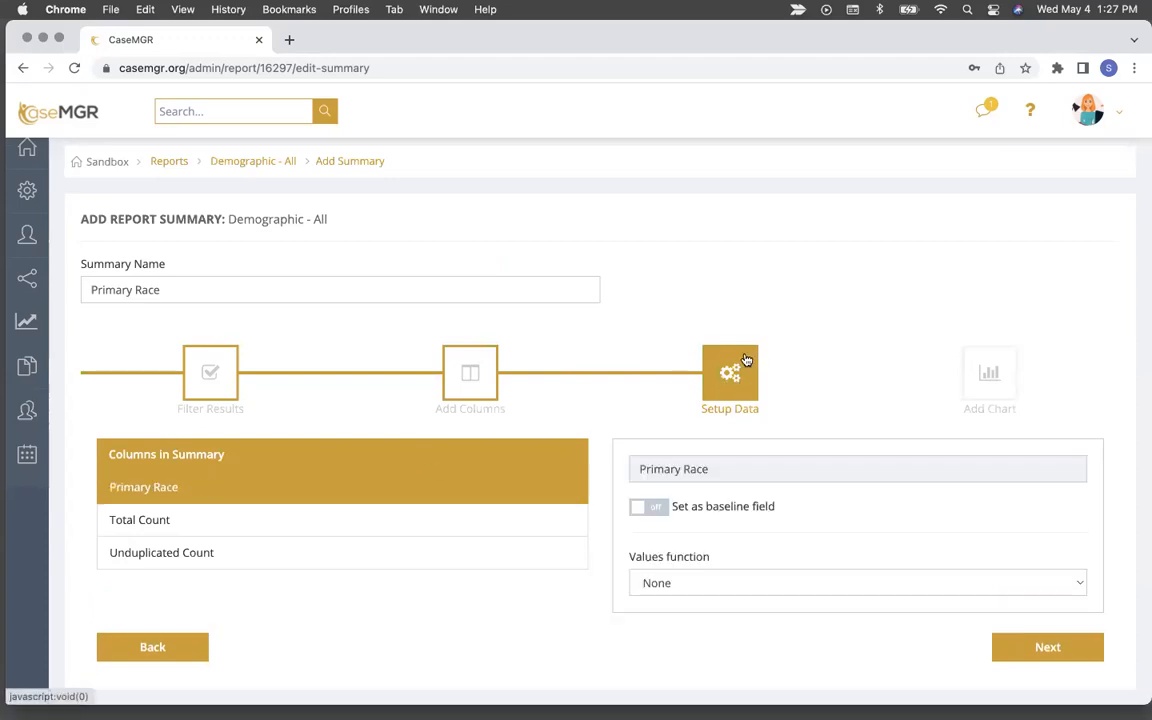
pyautogui.click(653, 508)
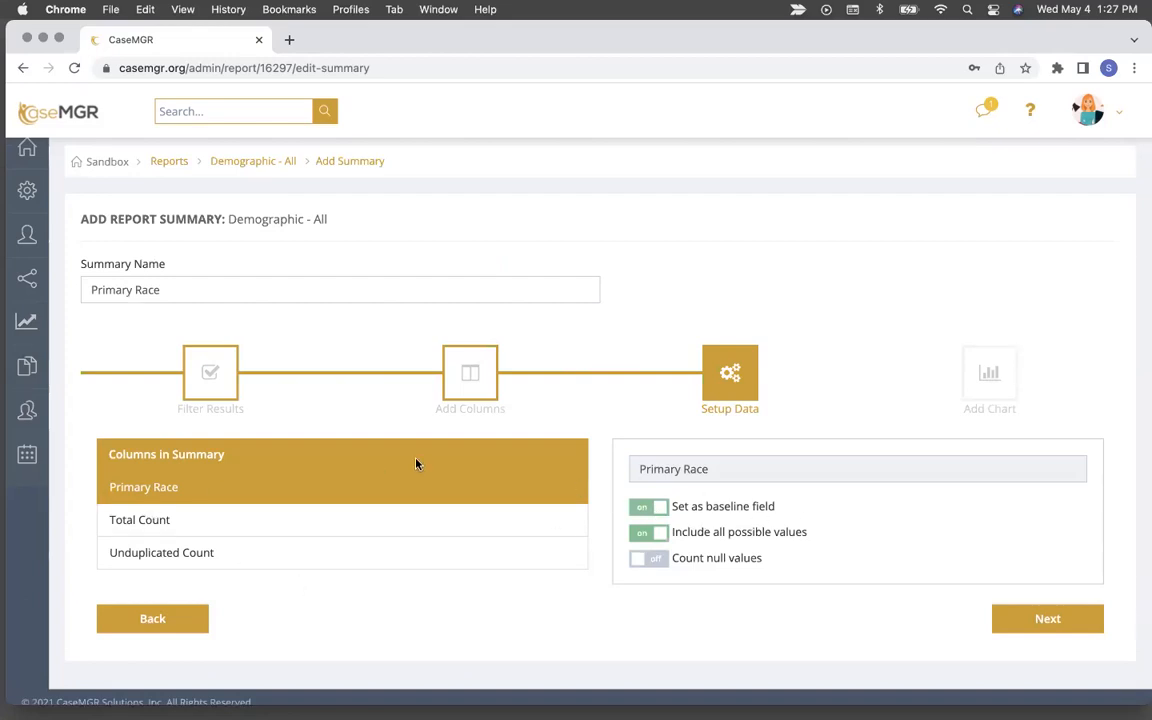
pyautogui.click(639, 540)
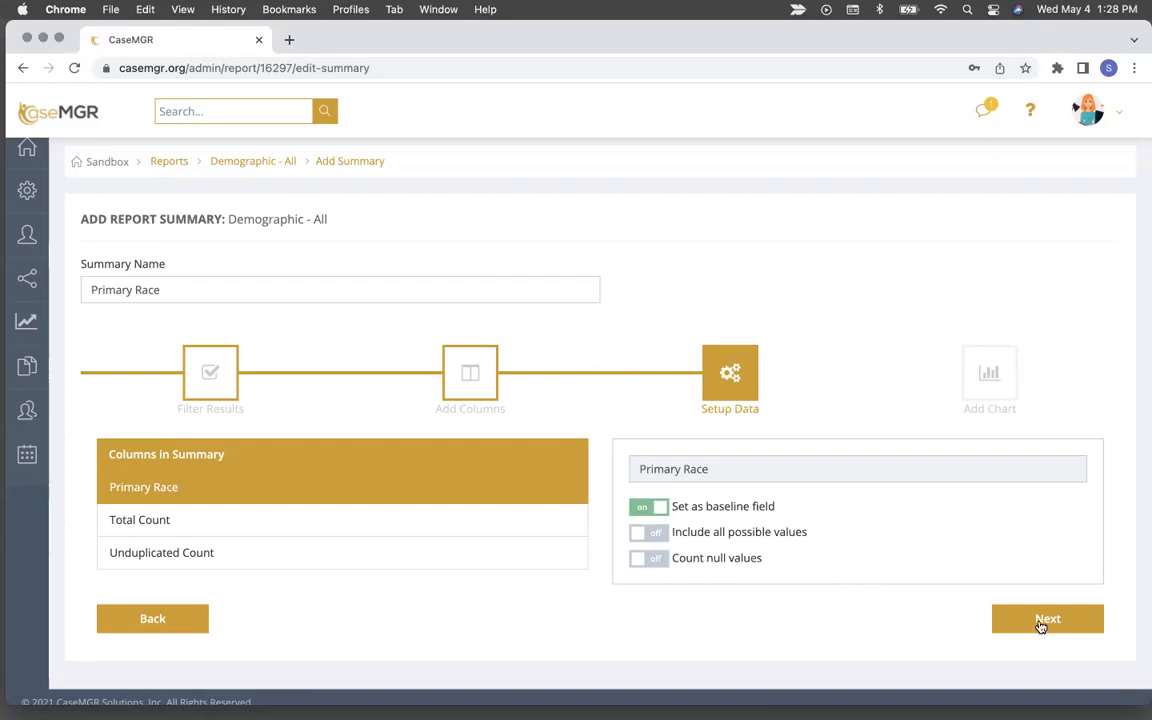
pyautogui.click(969, 619)
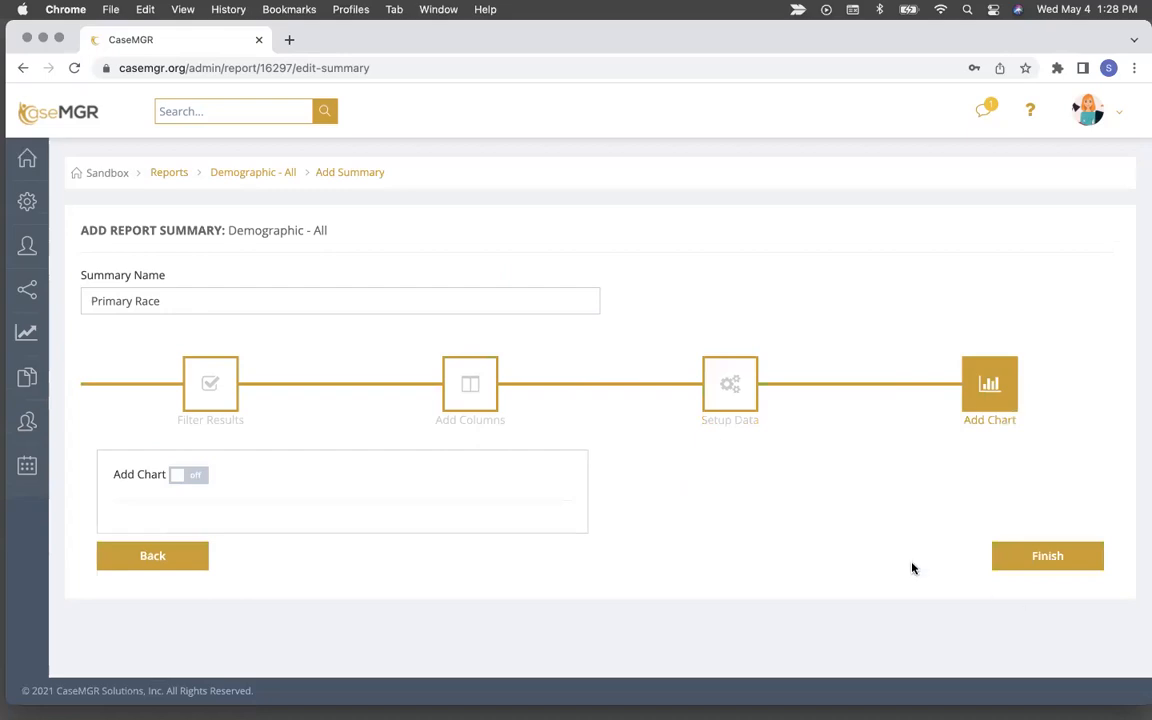
pyautogui.click(1043, 553)
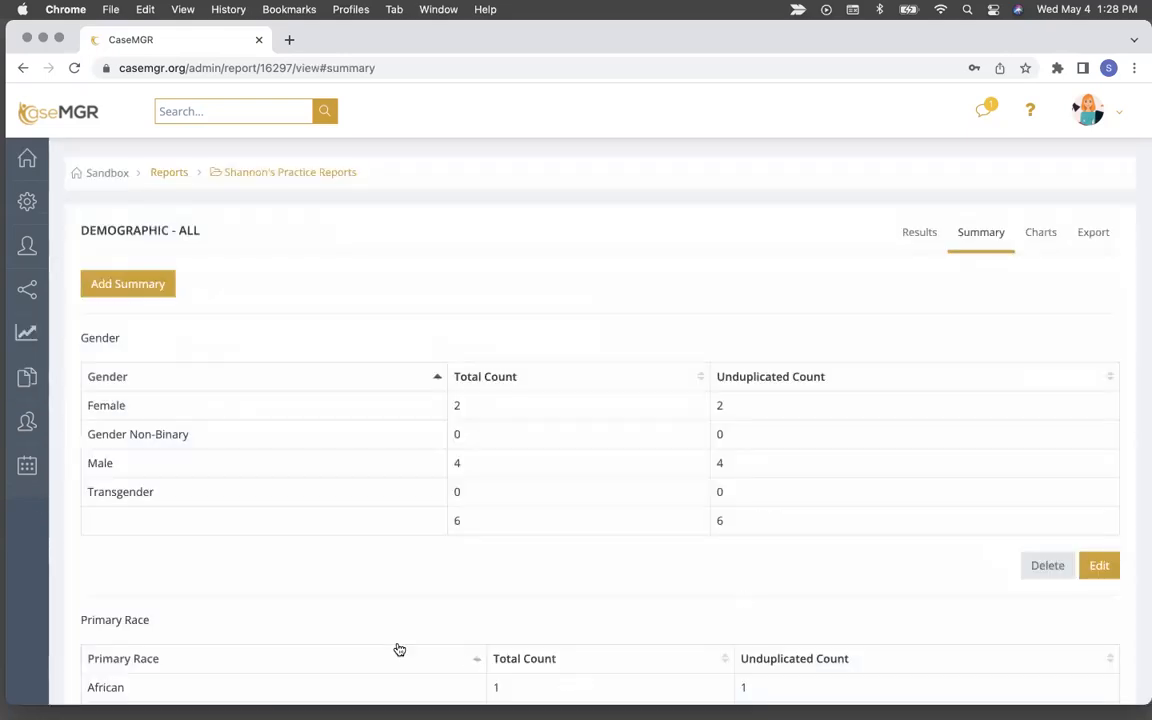
# Review the Gender and Primary Race summary tables and start adding another summary to the report
pyautogui.scroll(-5, 467, 560)
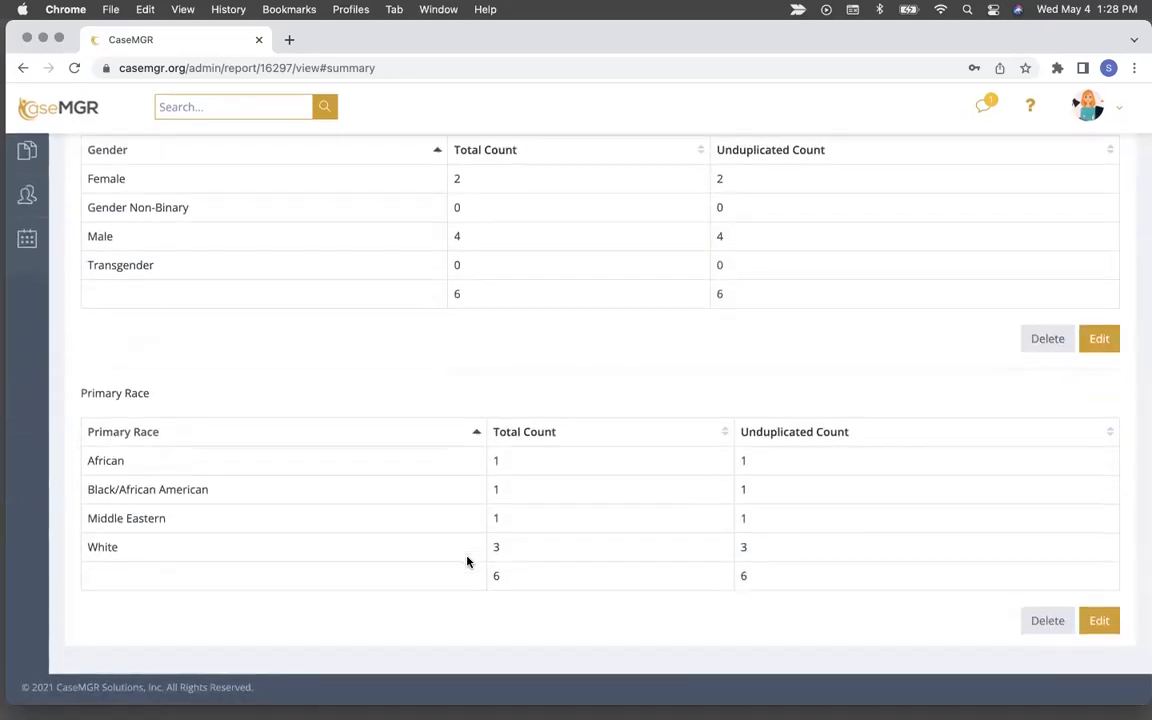
pyautogui.scroll(4, 460, 550)
pyautogui.scroll(-4, 335, 454)
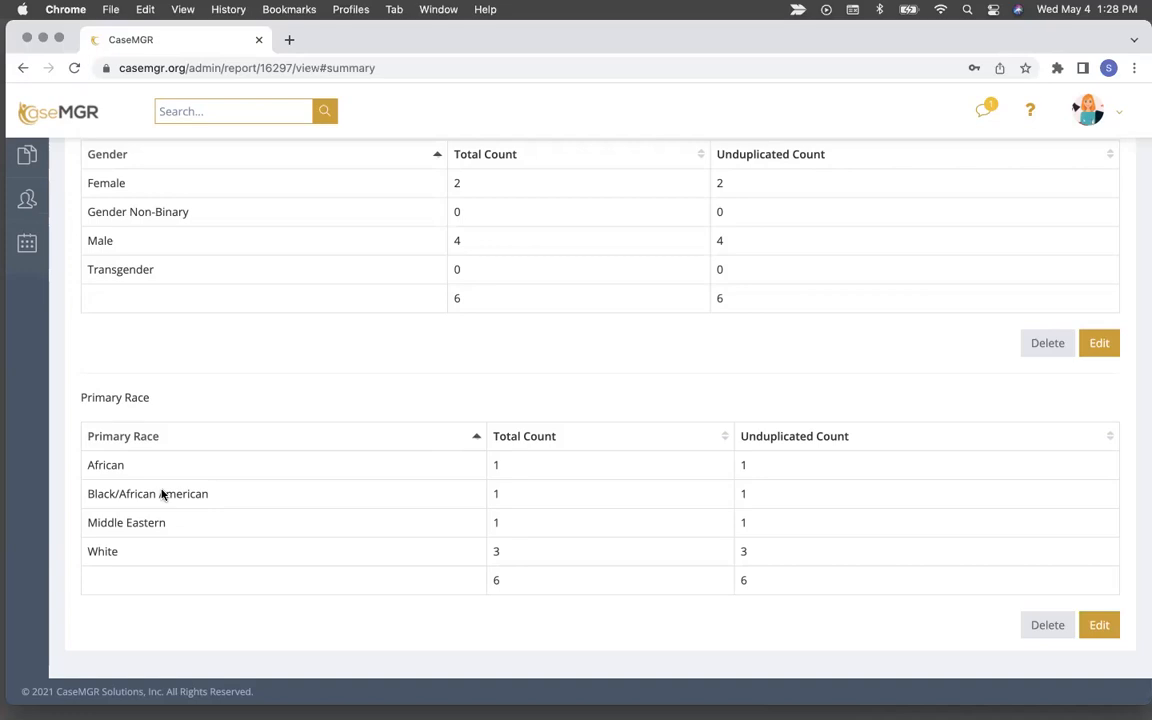
pyautogui.scroll(5, 296, 480)
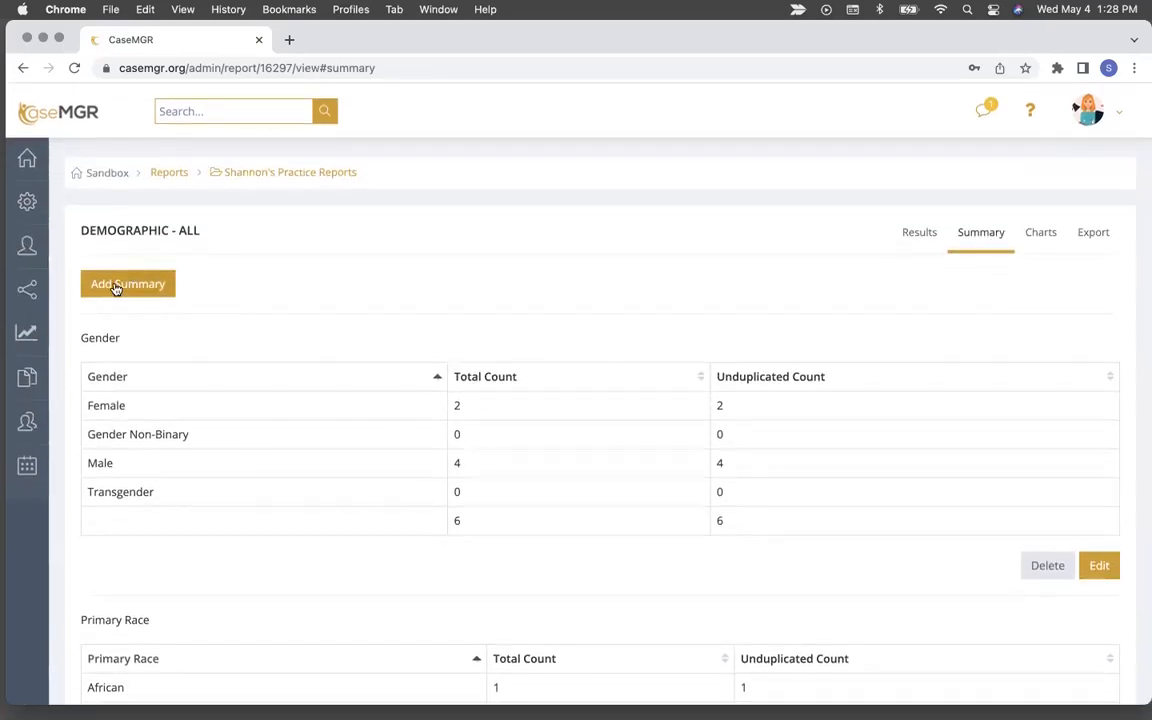
pyautogui.click(116, 288)
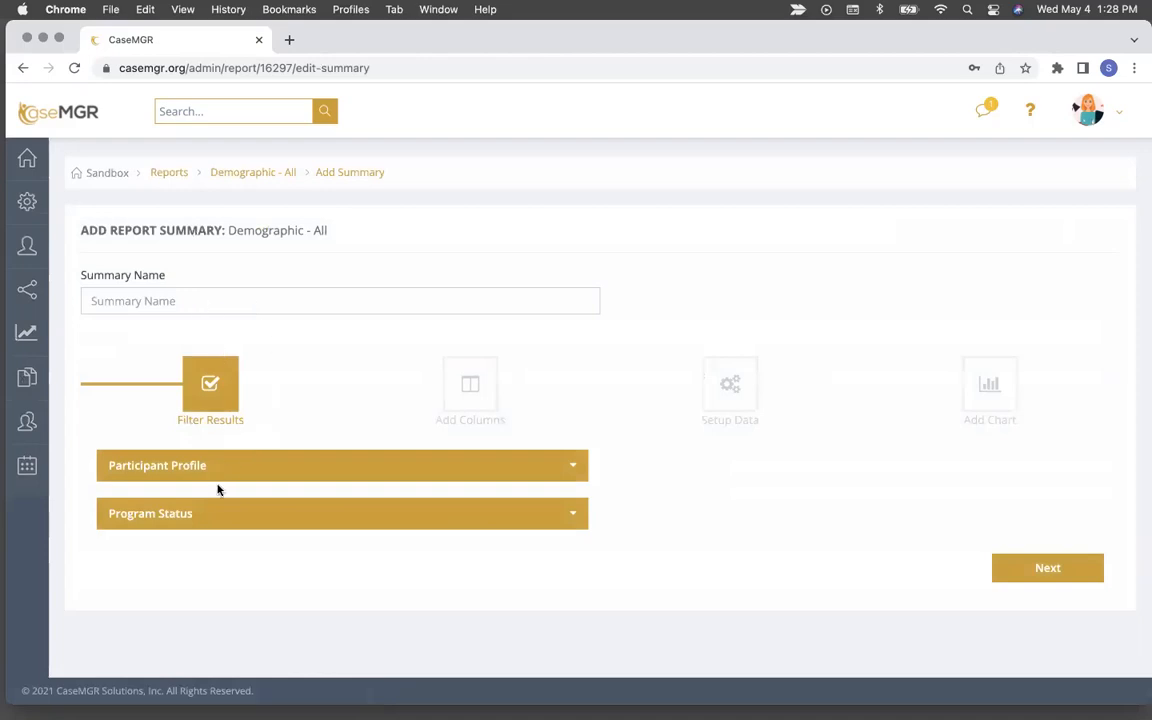
pyautogui.click(2, 600)
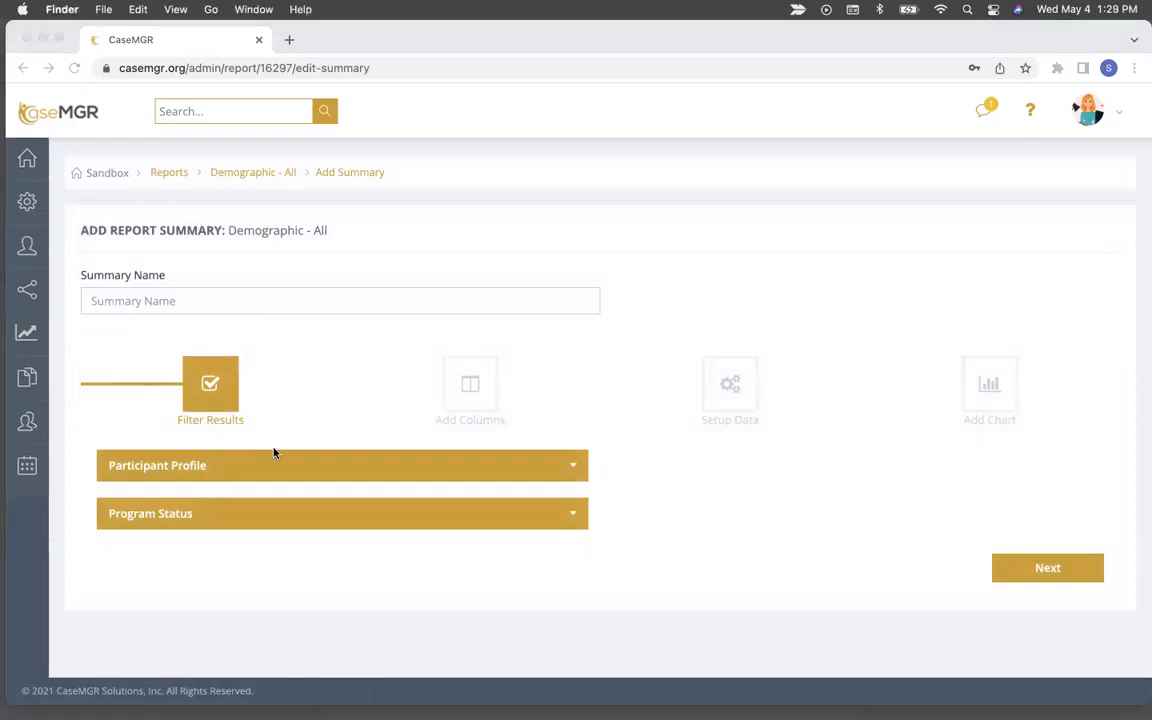
# Look through the Participant Profile fields available for filtering and name the new summary "Housing Status"
pyautogui.click(260, 472)
pyautogui.click(213, 467)
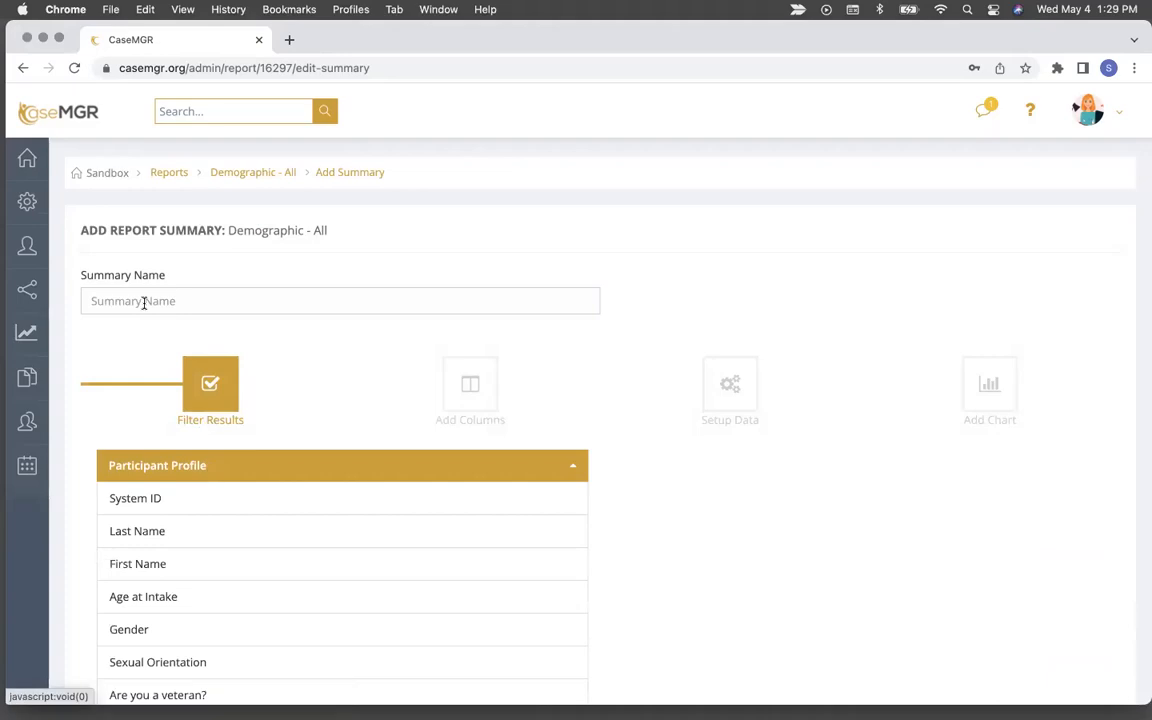
pyautogui.scroll(-5, 199, 426)
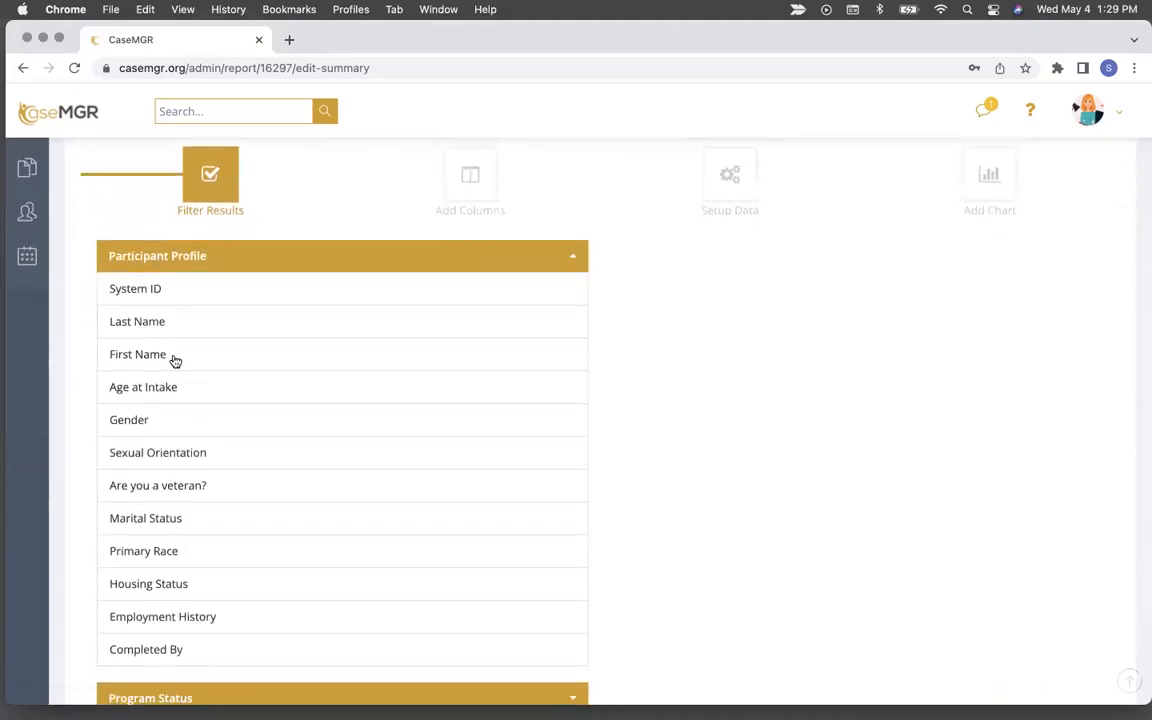
pyautogui.scroll(3, 220, 540)
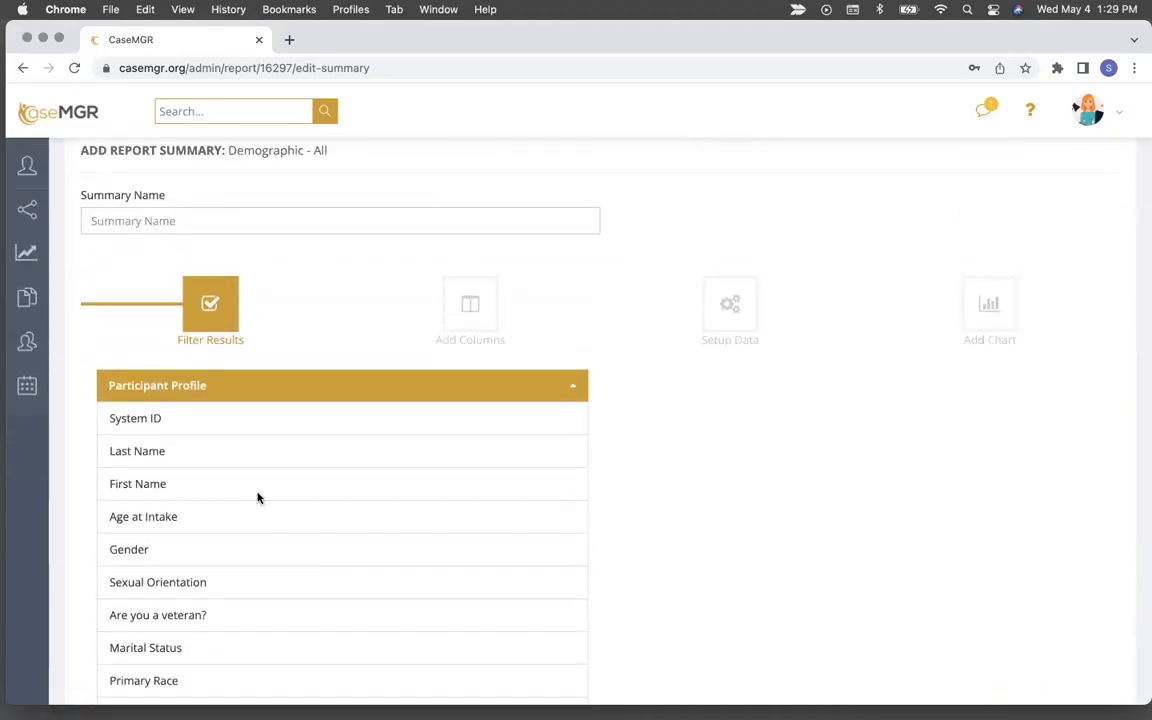
pyautogui.scroll(-2, 265, 520)
pyautogui.scroll(-3, 242, 555)
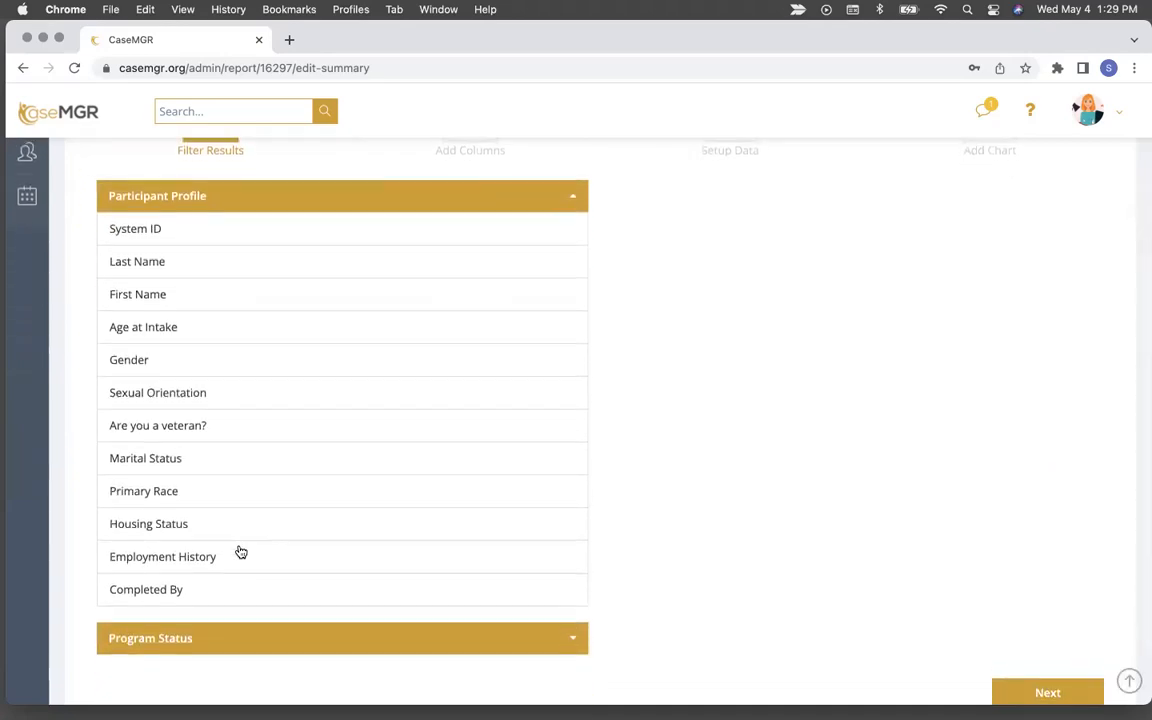
pyautogui.scroll(3, 188, 485)
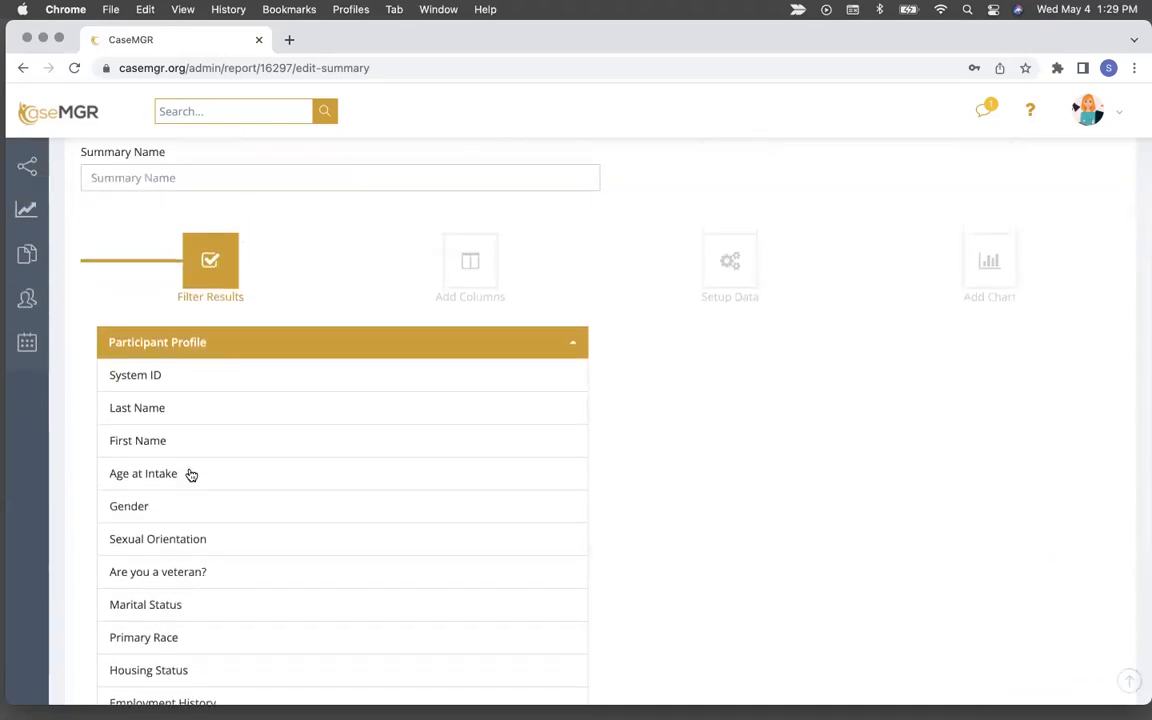
pyautogui.click(148, 198)
pyautogui.write('Housing Status')
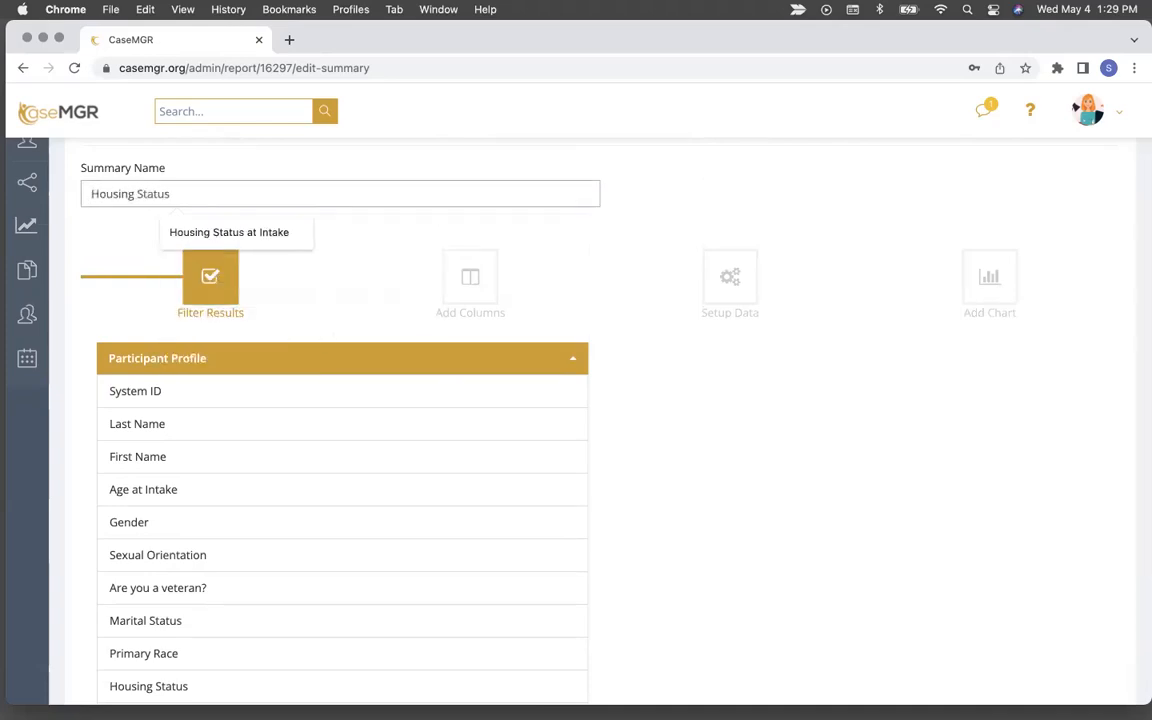
# Leave the Housing Status summary unfiltered and add Housing Status and Unduplicated Count as its columns
pyautogui.click(730, 428)
pyautogui.scroll(-1, 554, 369)
pyautogui.scroll(-3, 554, 369)
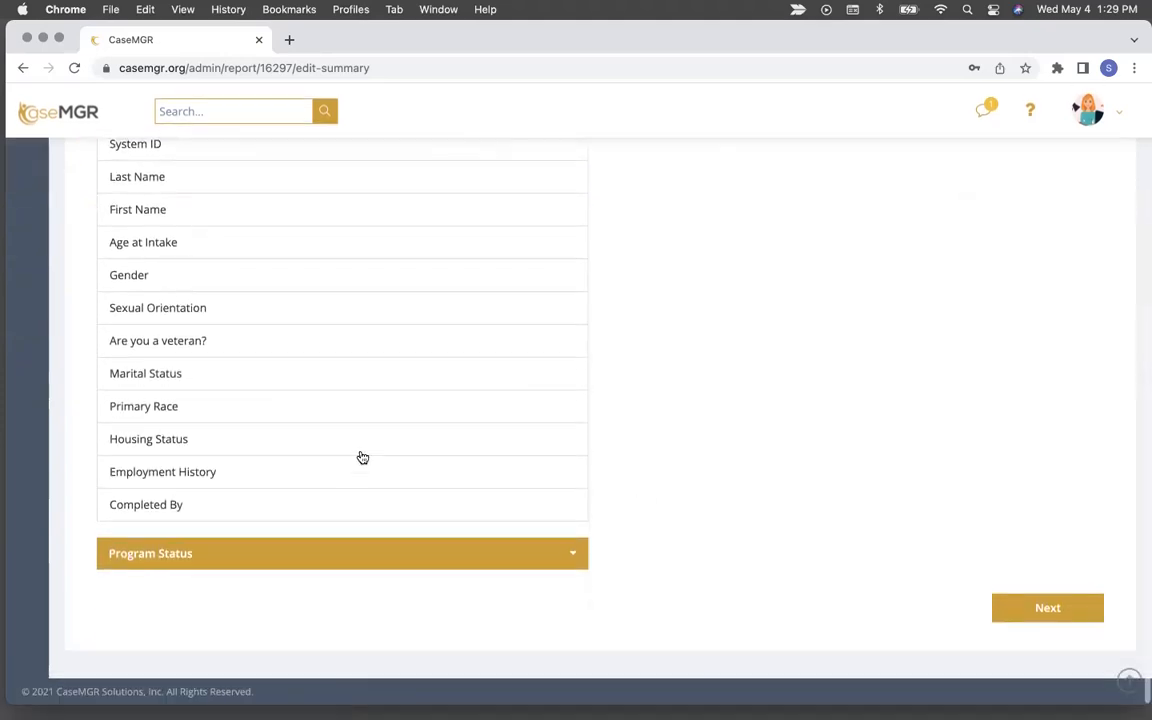
pyautogui.click(1036, 619)
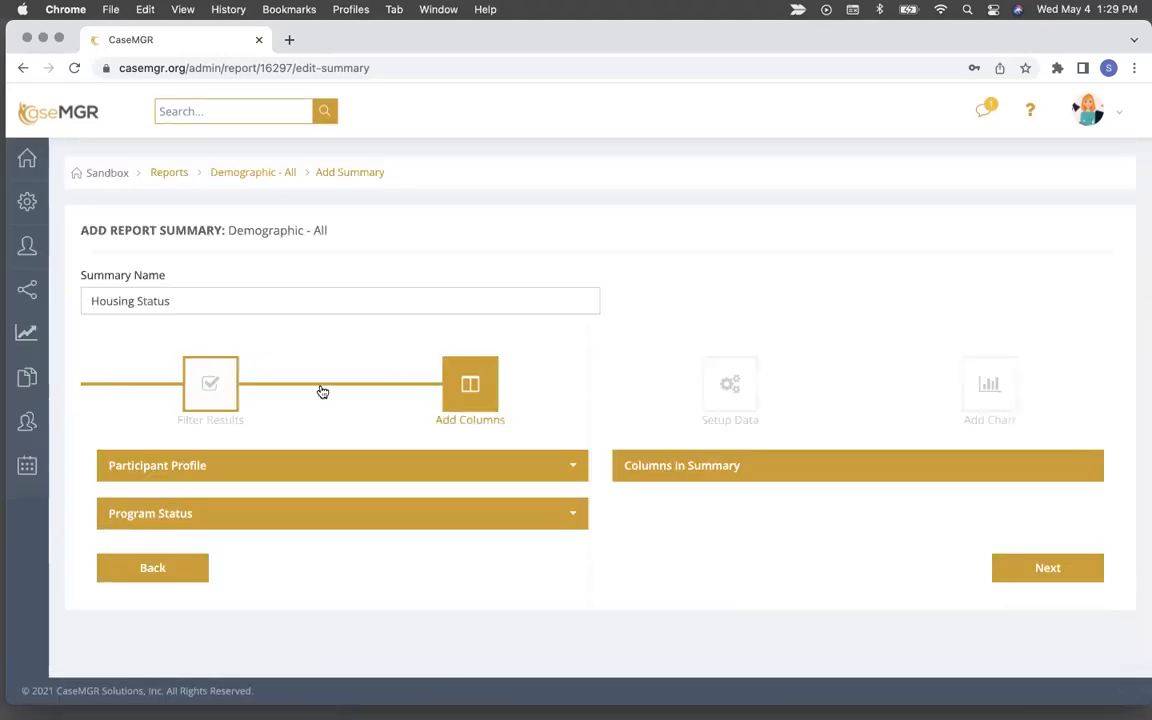
pyautogui.click(301, 467)
pyautogui.scroll(-4, 299, 452)
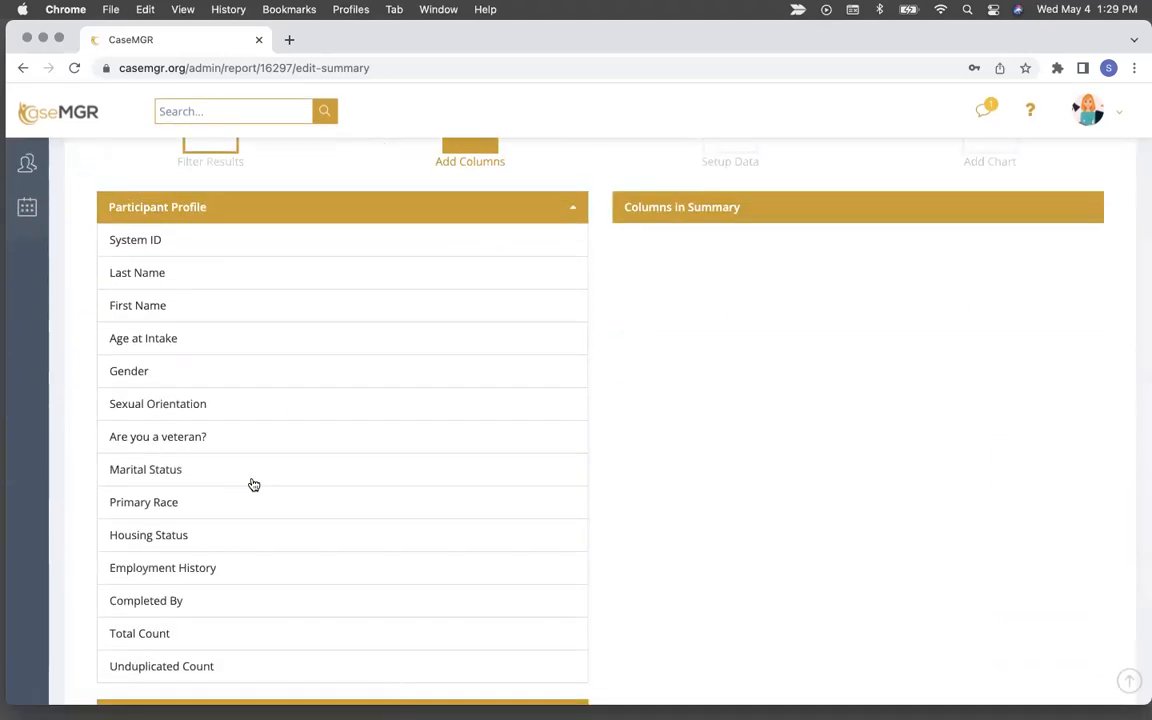
pyautogui.click(226, 532)
pyautogui.scroll(-2, 227, 533)
pyautogui.scroll(-1, 226, 532)
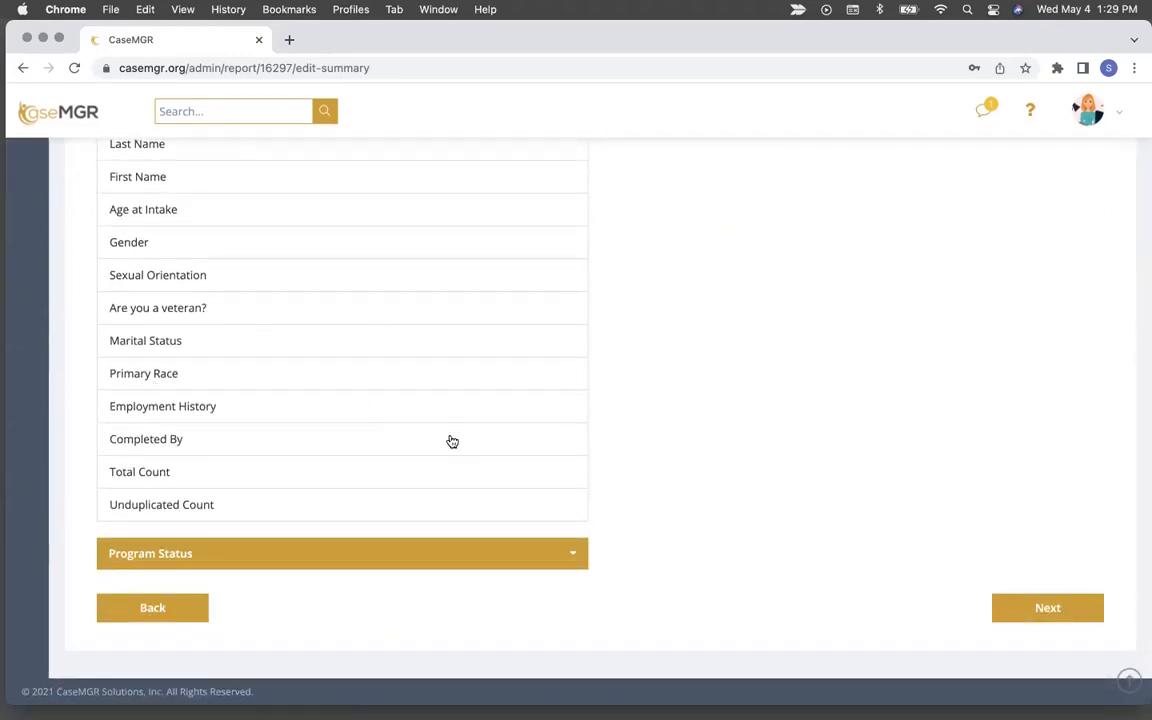
pyautogui.scroll(3, 452, 441)
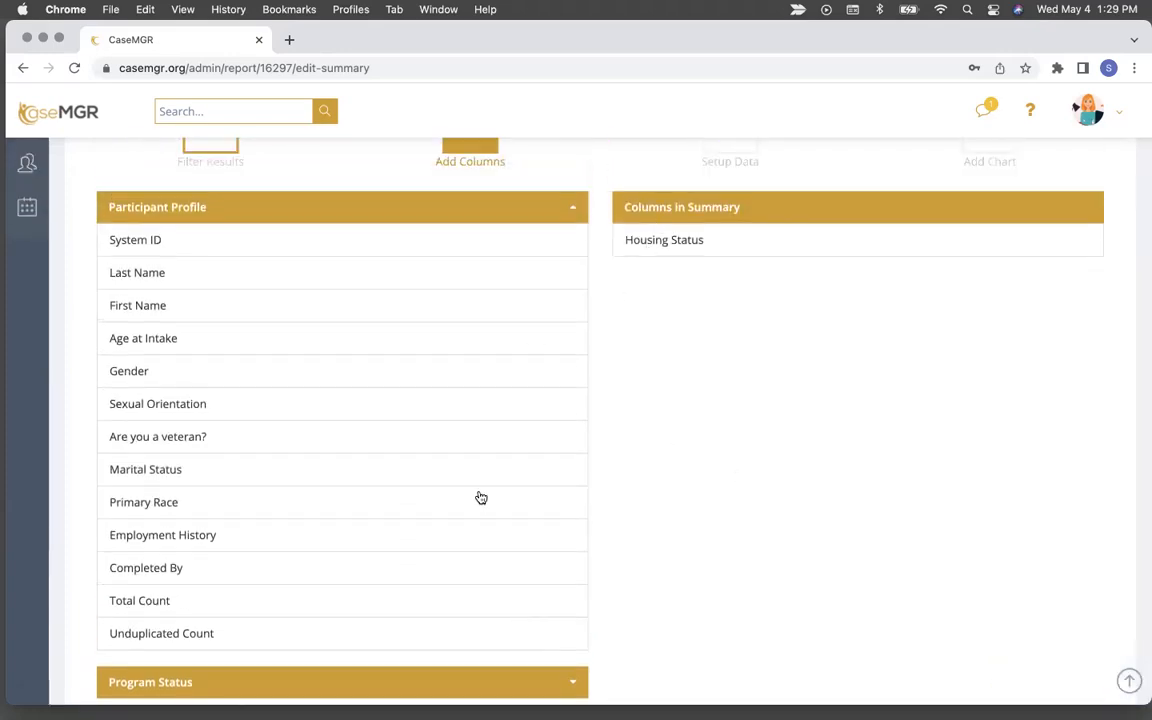
pyautogui.scroll(-3, 300, 478)
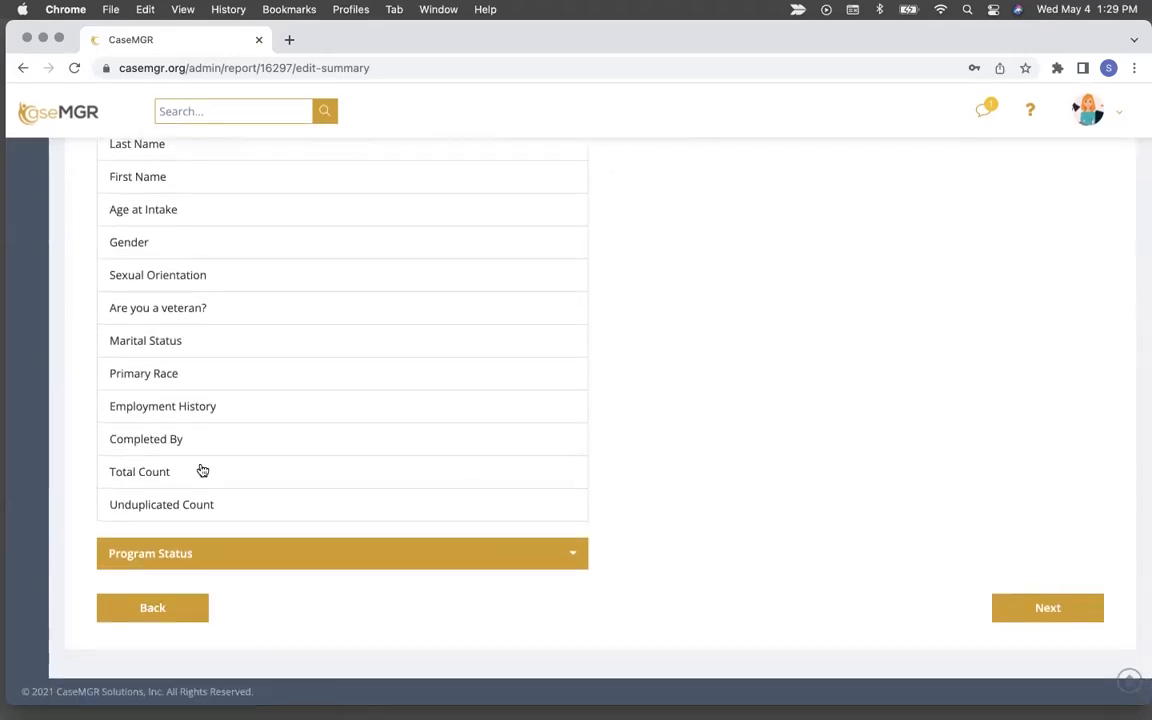
pyautogui.click(208, 514)
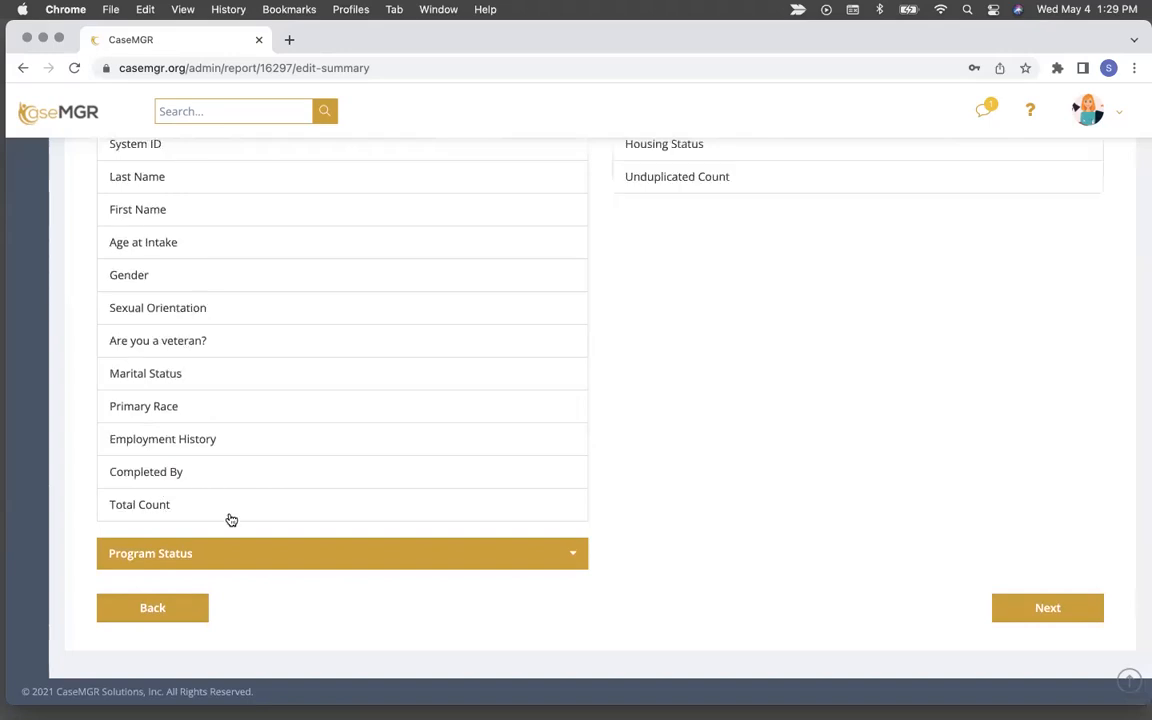
# Set Housing Status as the baseline field, keep all possible values included, and finish the summary without a chart
pyautogui.click(1081, 617)
pyautogui.click(273, 498)
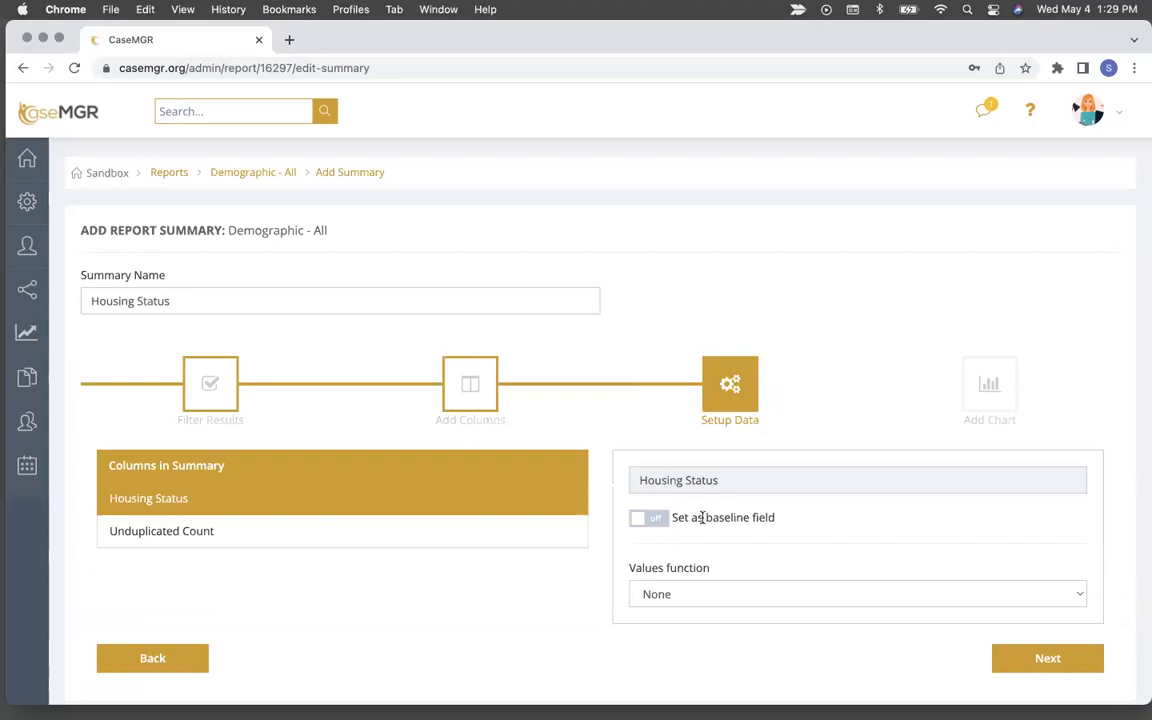
pyautogui.click(660, 520)
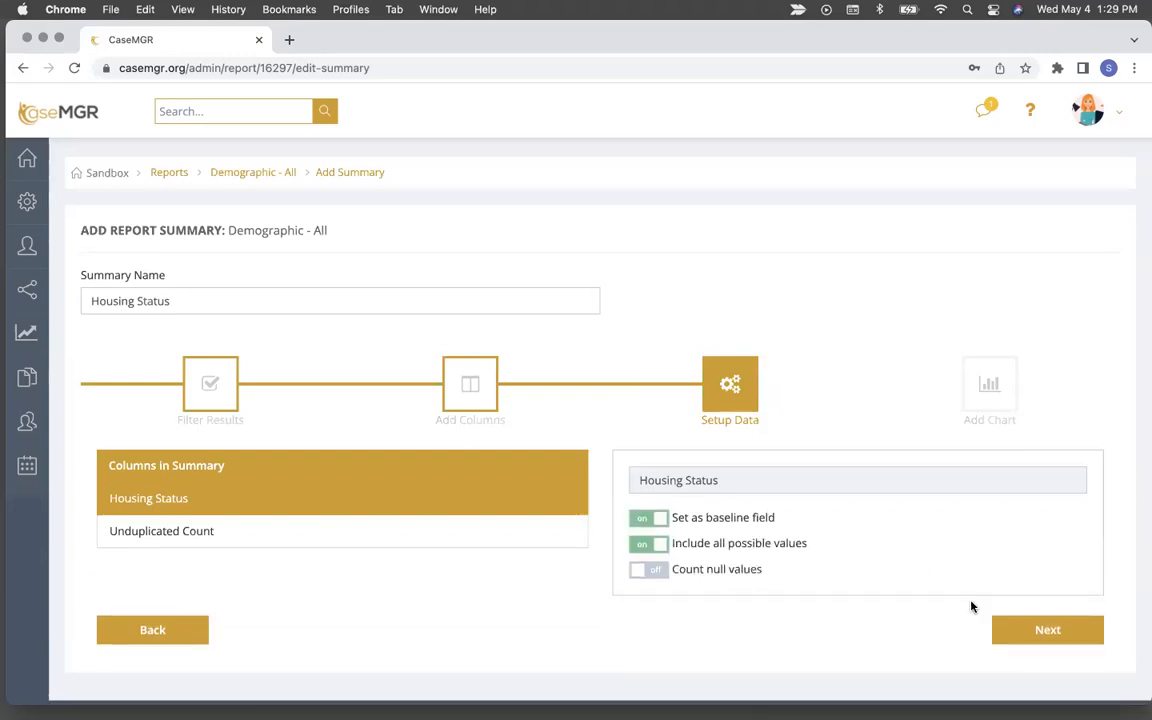
pyautogui.click(1040, 638)
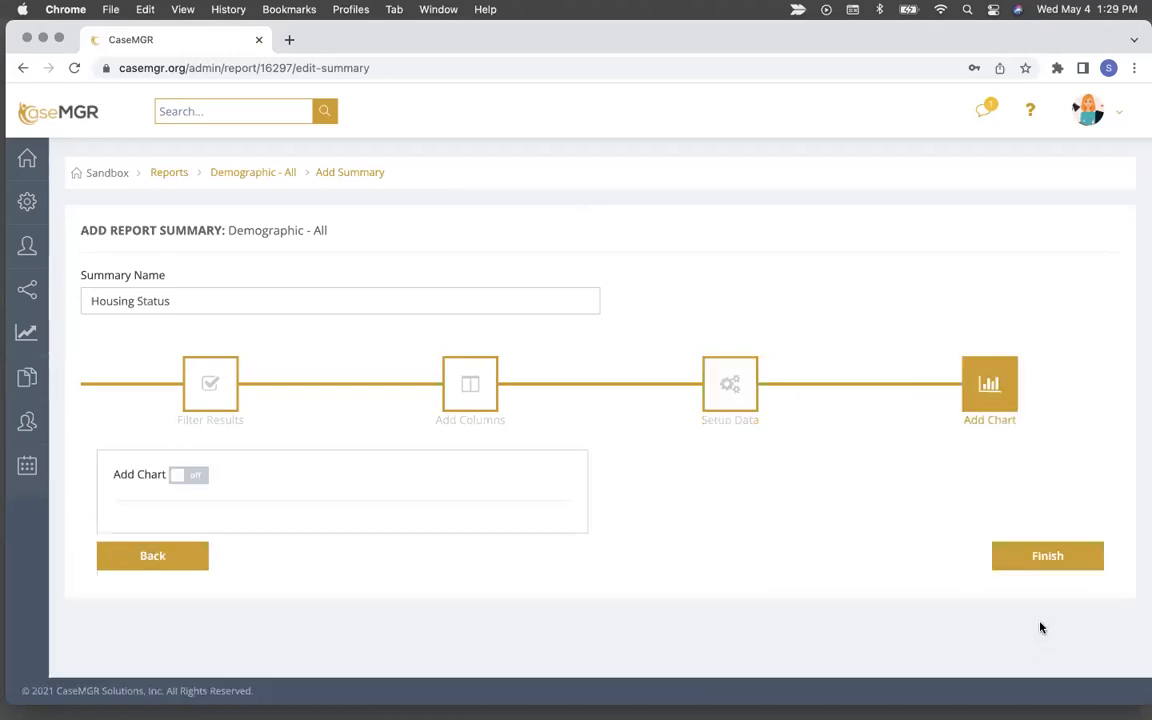
pyautogui.click(1041, 562)
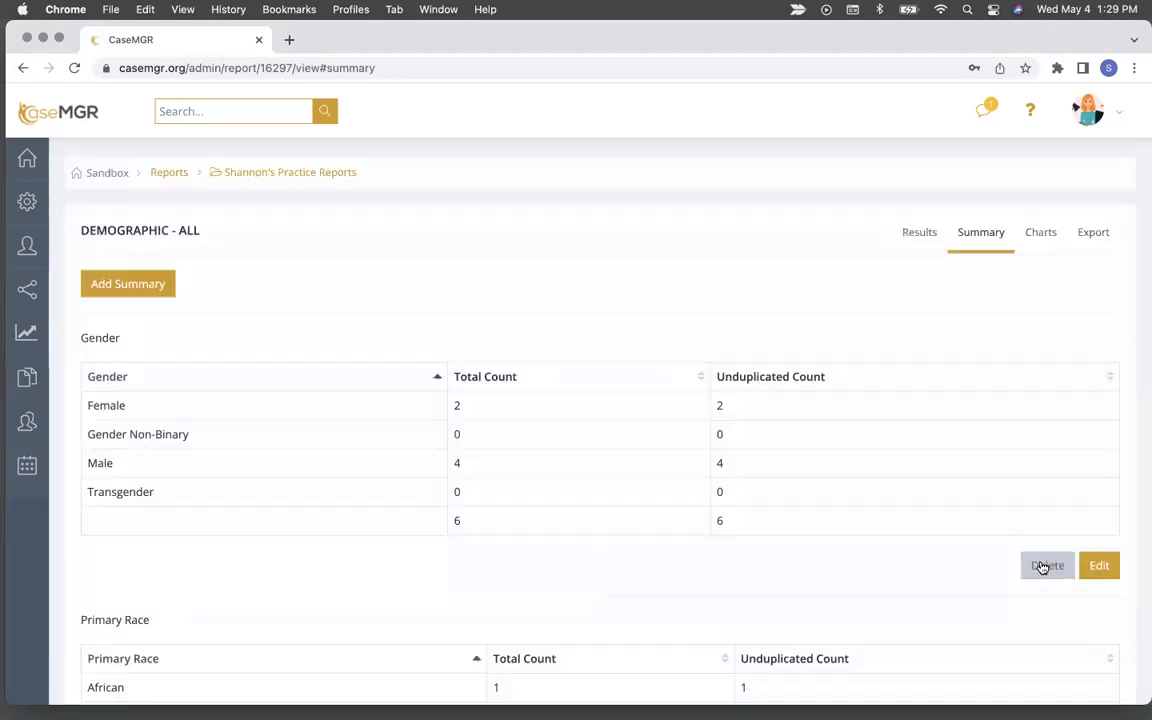
# Review the Gender, Primary Race and Housing Status summary tables of the Demographic - All report
pyautogui.scroll(-5, 136, 391)
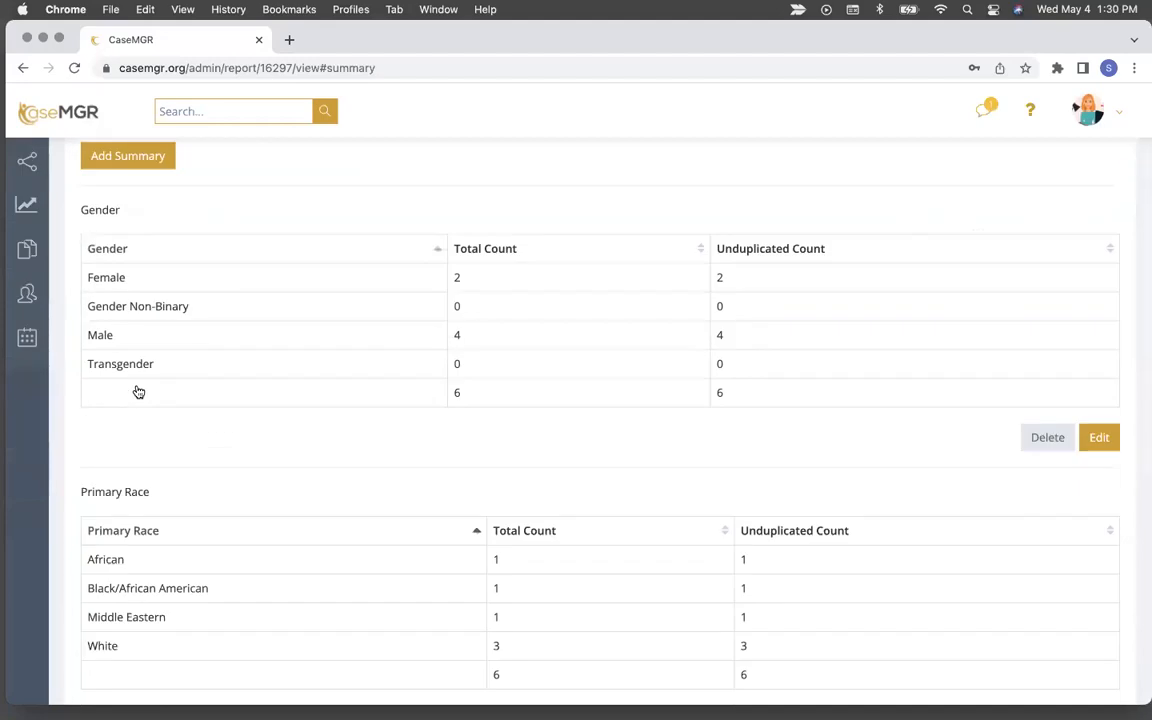
pyautogui.scroll(-3, 178, 330)
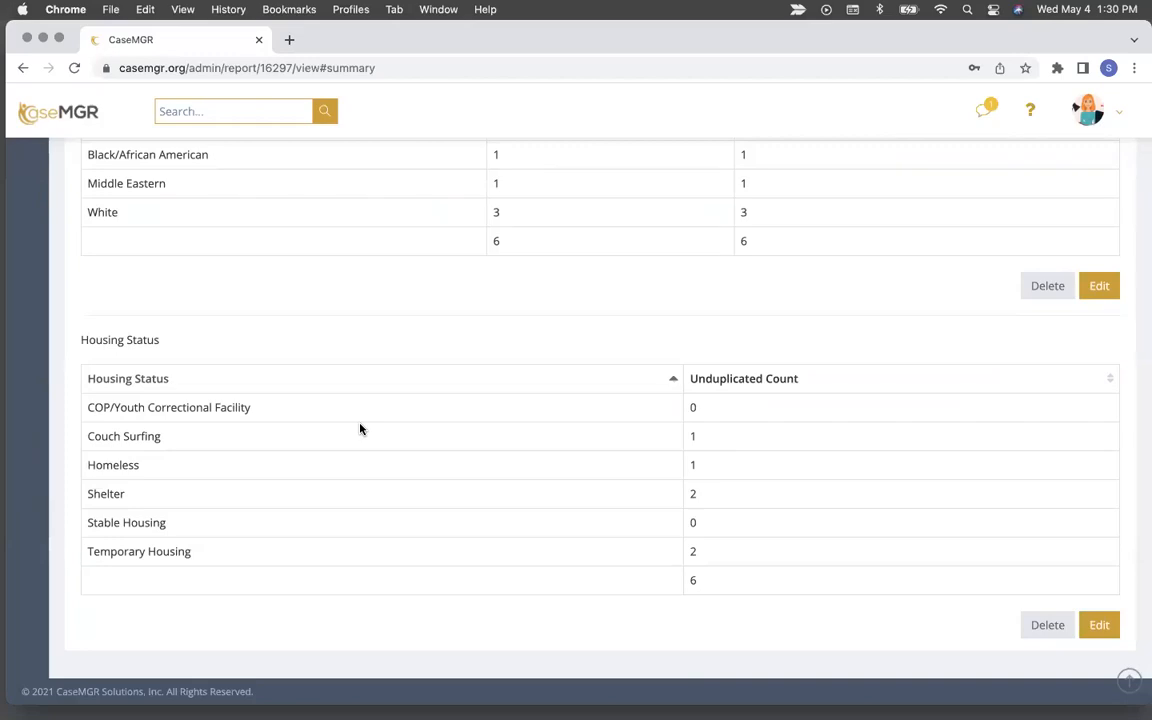
pyautogui.scroll(5, 361, 429)
pyautogui.scroll(4, 361, 429)
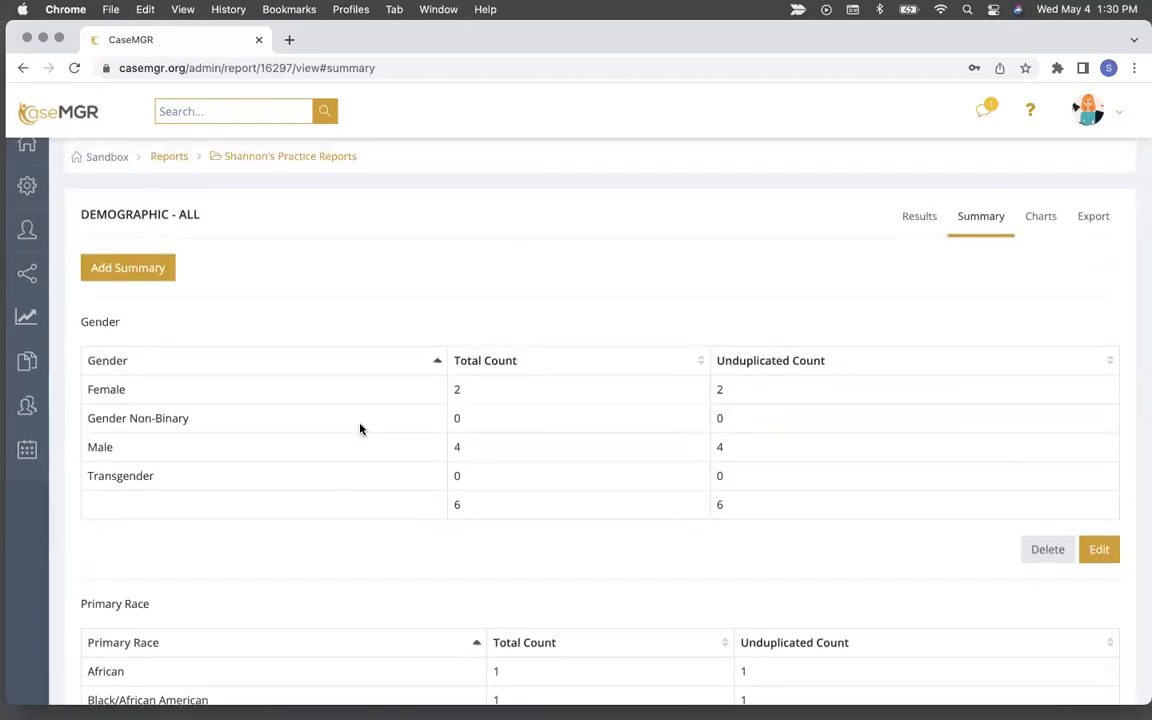
pyautogui.scroll(1, 361, 429)
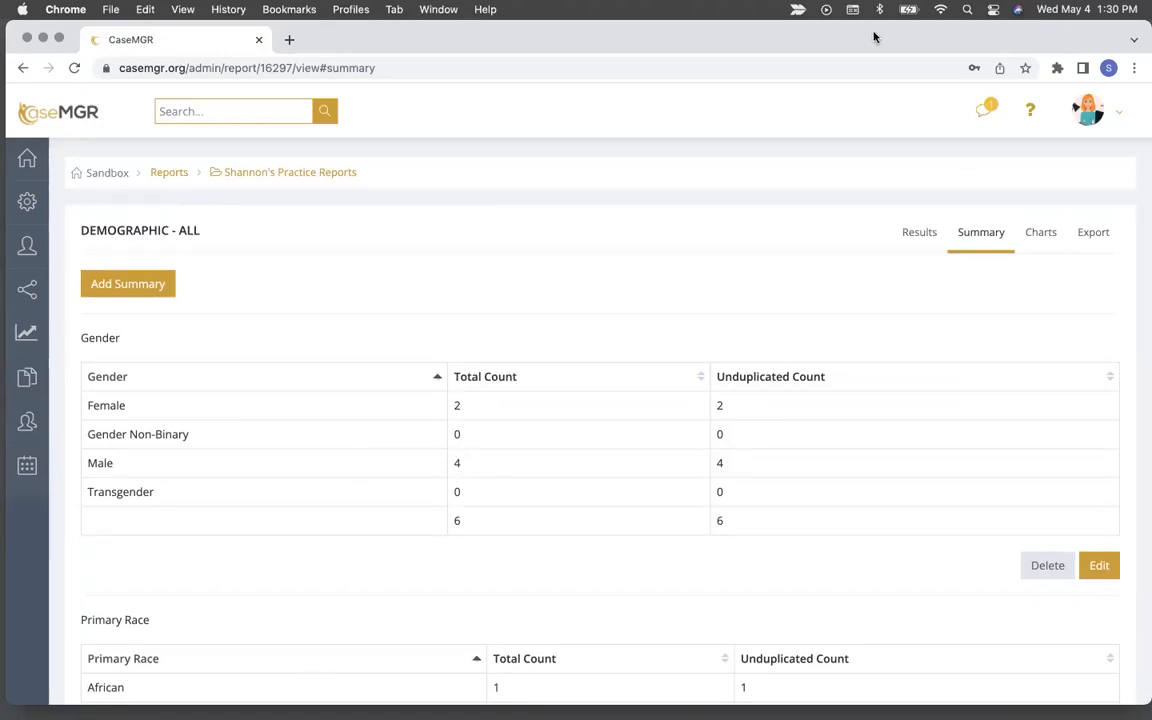
pyautogui.scroll(-4, 406, 512)
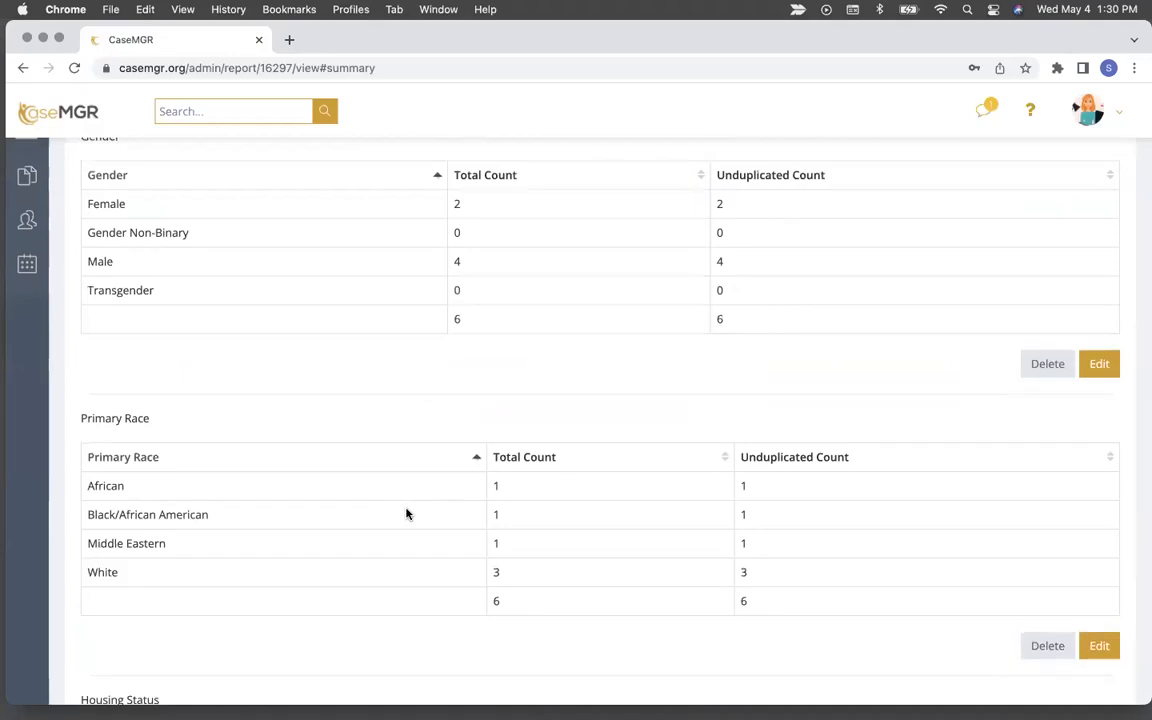
pyautogui.scroll(4, 406, 513)
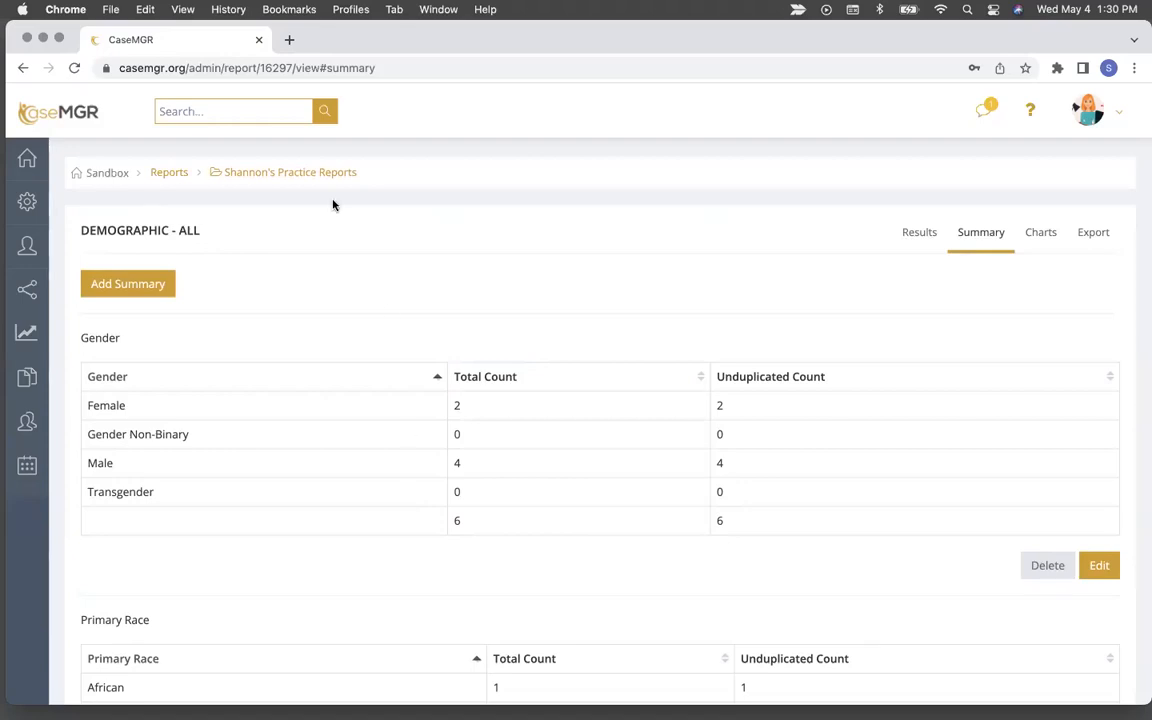
# Reopen the Demographic - All report from its practice reports folder and look over its saved summaries
pyautogui.click(175, 175)
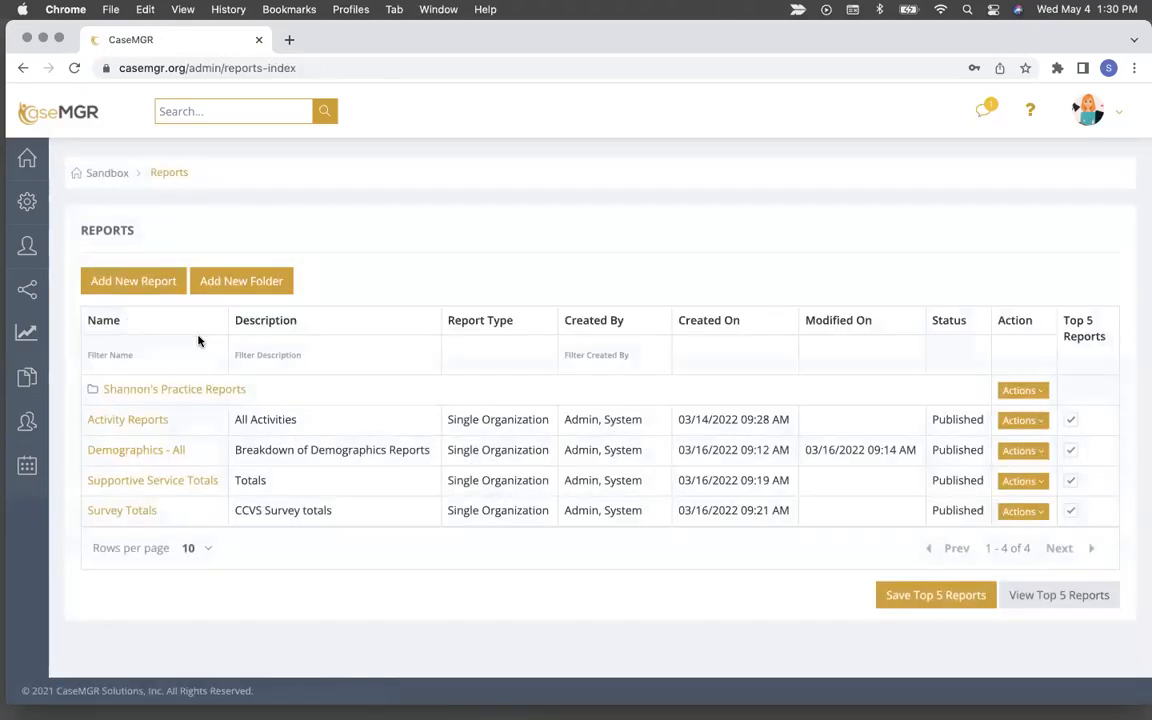
pyautogui.click(175, 391)
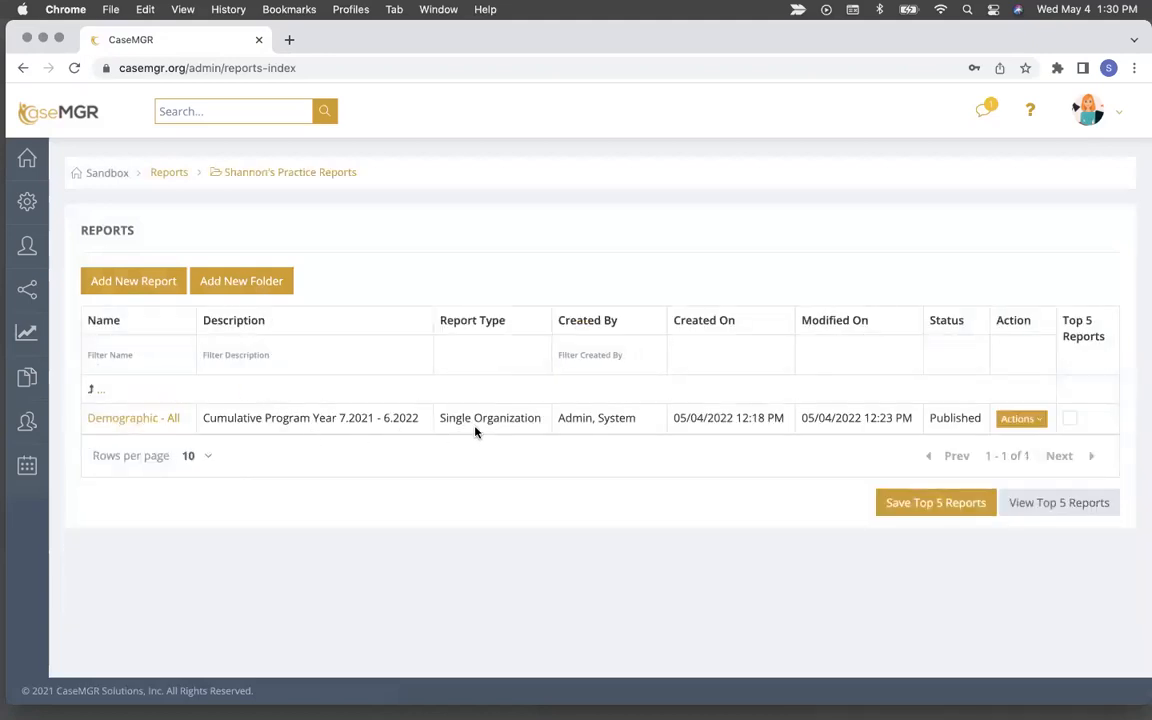
pyautogui.click(162, 417)
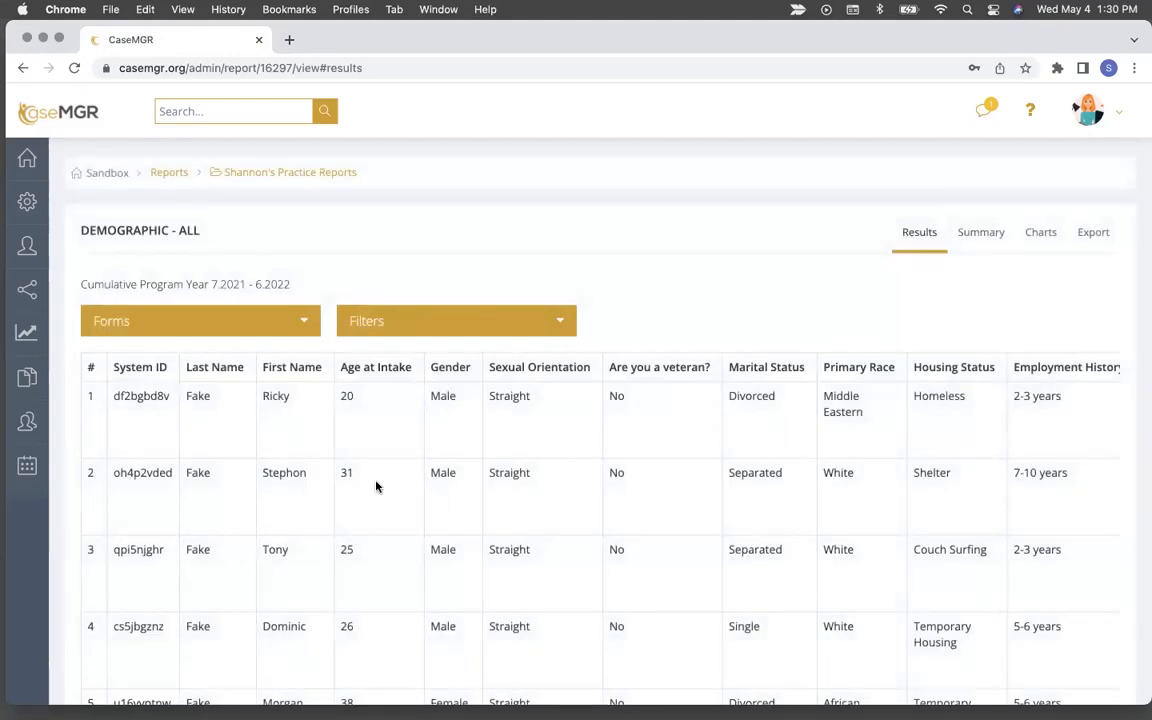
pyautogui.click(983, 236)
pyautogui.scroll(-5, 555, 395)
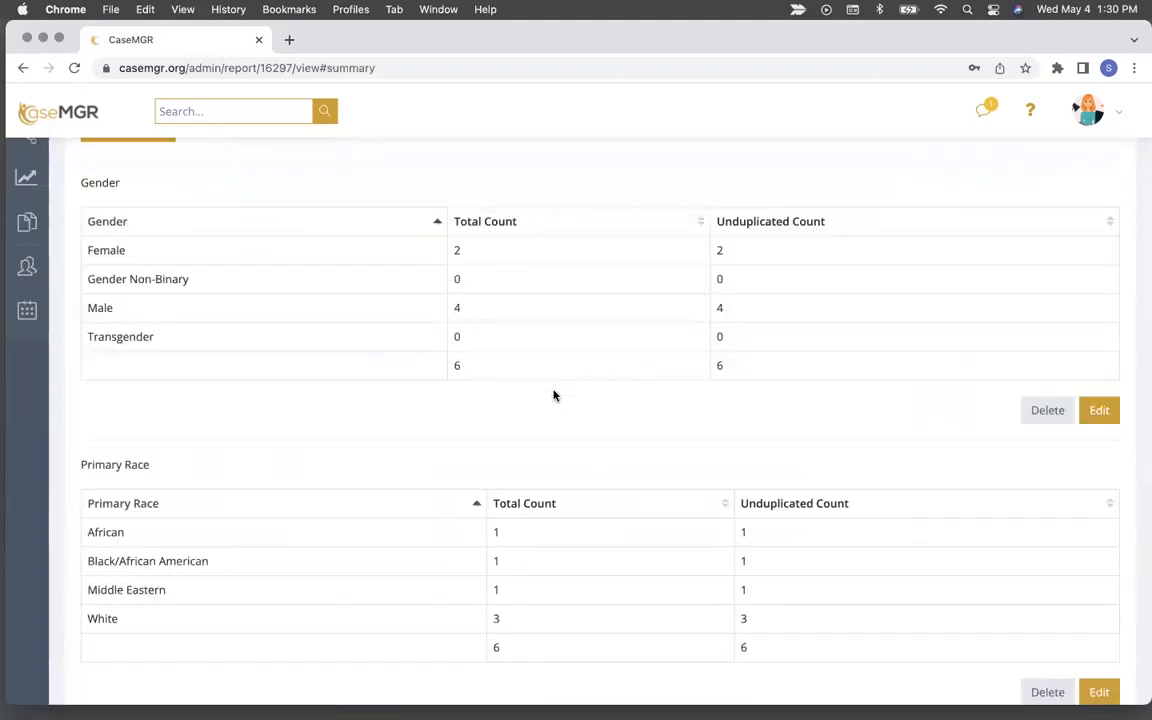
pyautogui.scroll(-3, 555, 397)
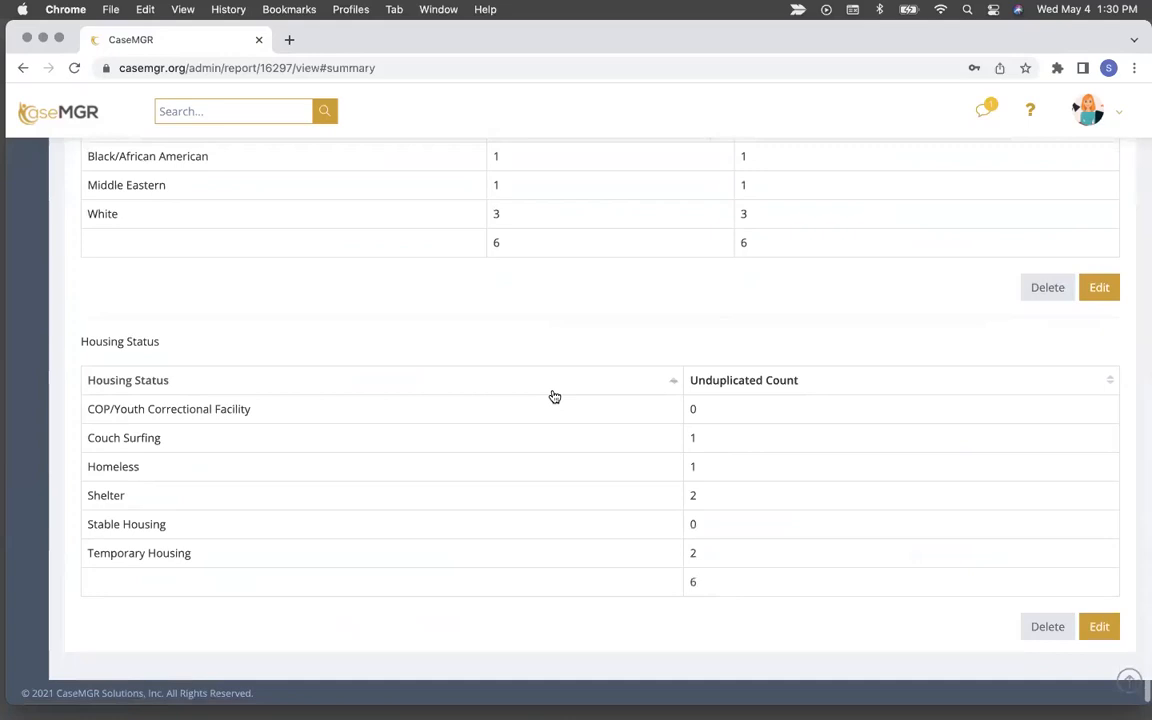
pyautogui.scroll(10, 555, 397)
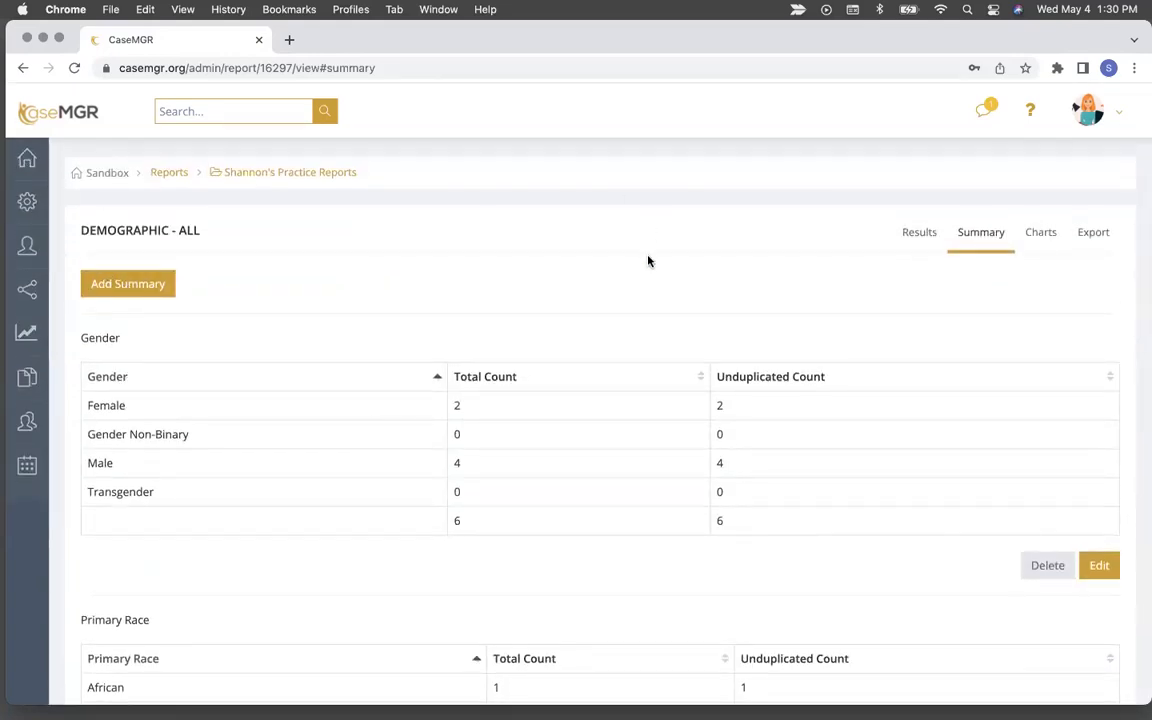
# Inspect the report's export options, toggling Export Summary under the XLS options, and close the dialog without exporting
pyautogui.click(1100, 240)
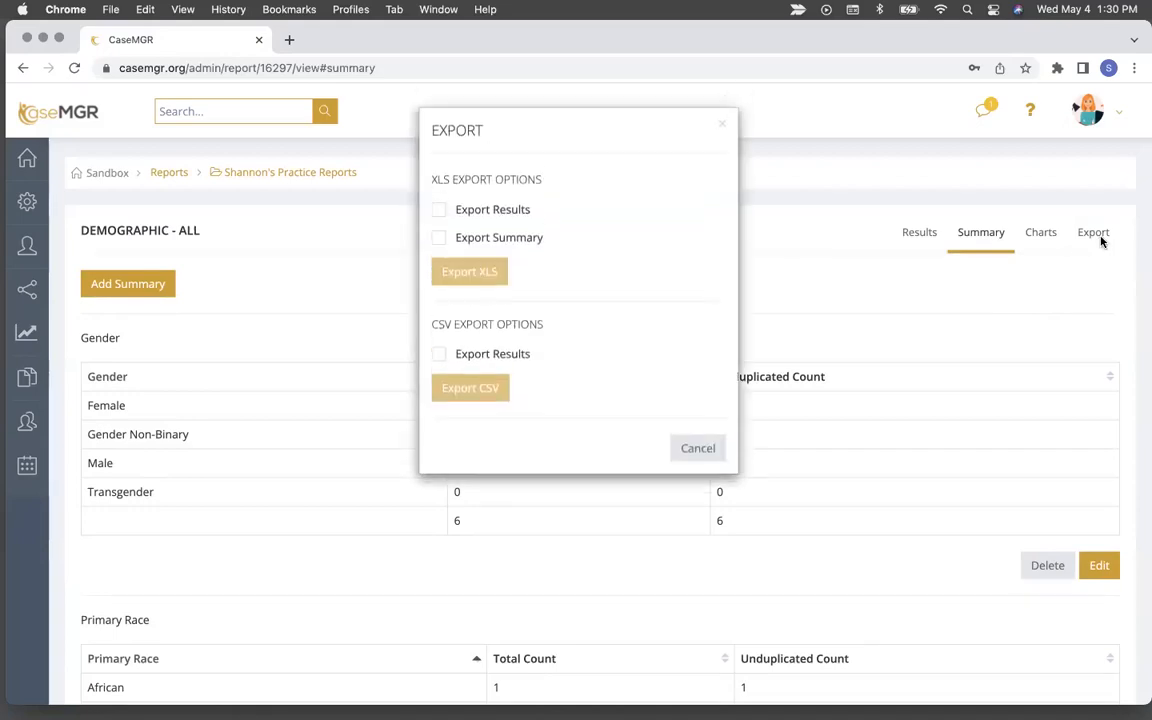
pyautogui.click(441, 239)
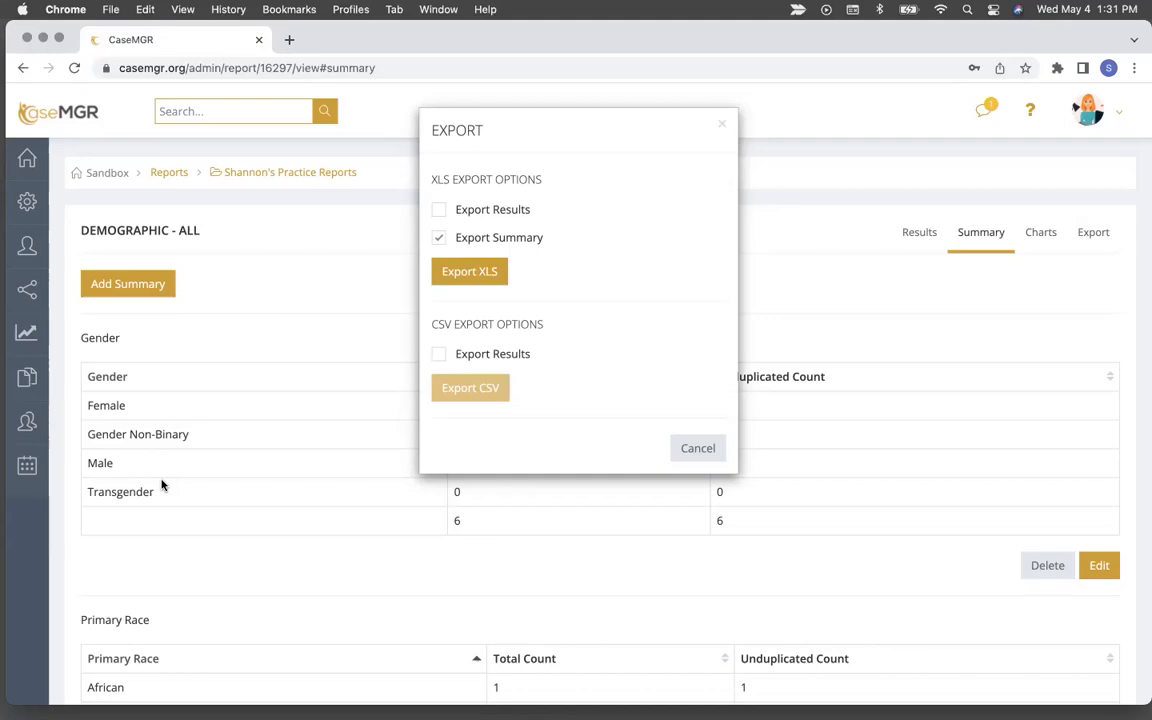
pyautogui.click(440, 239)
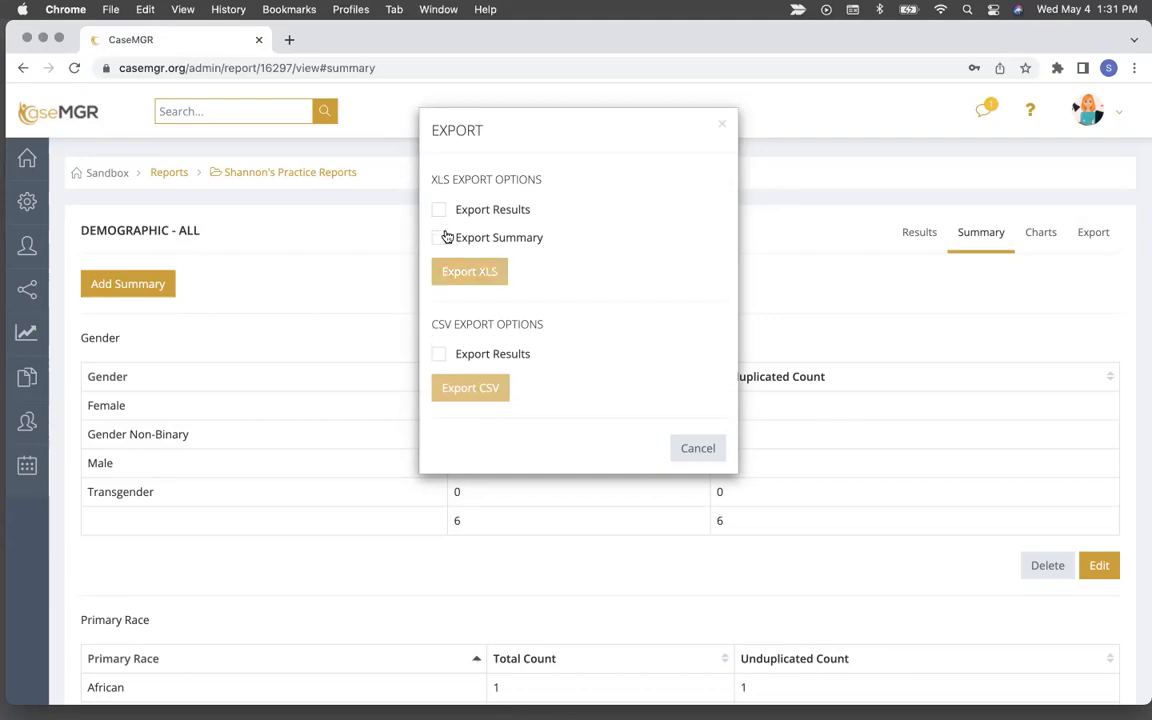
pyautogui.click(721, 124)
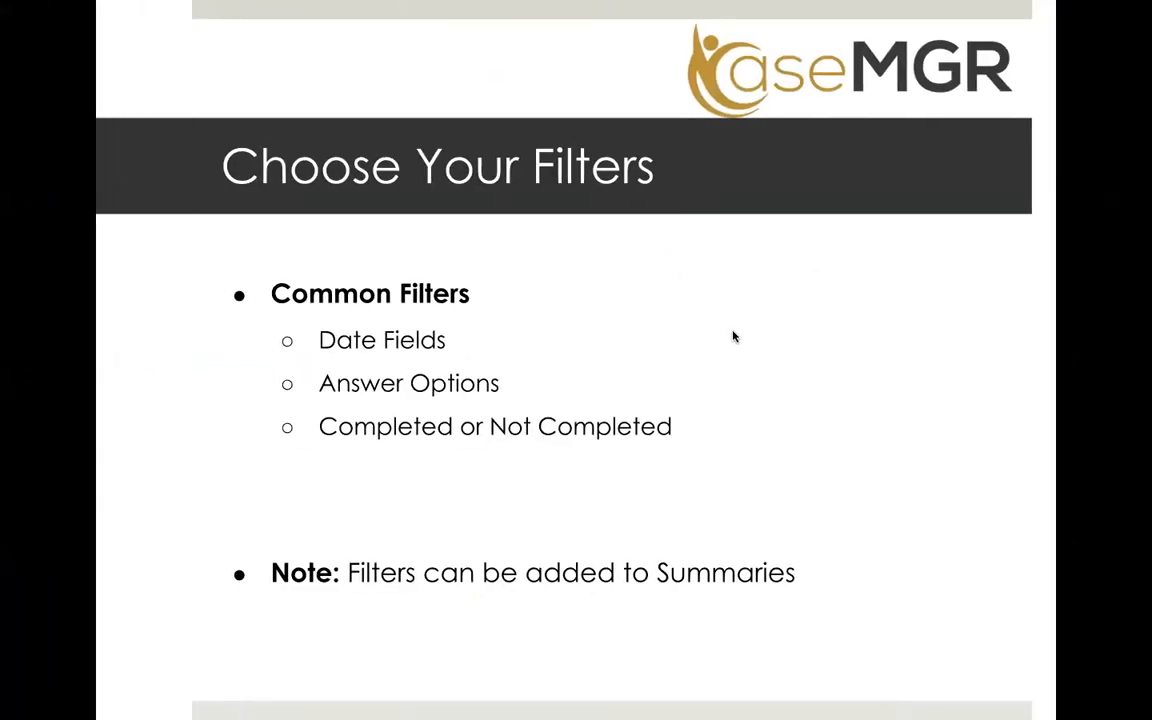
pyautogui.click(733, 336)
pyautogui.click(733, 336)
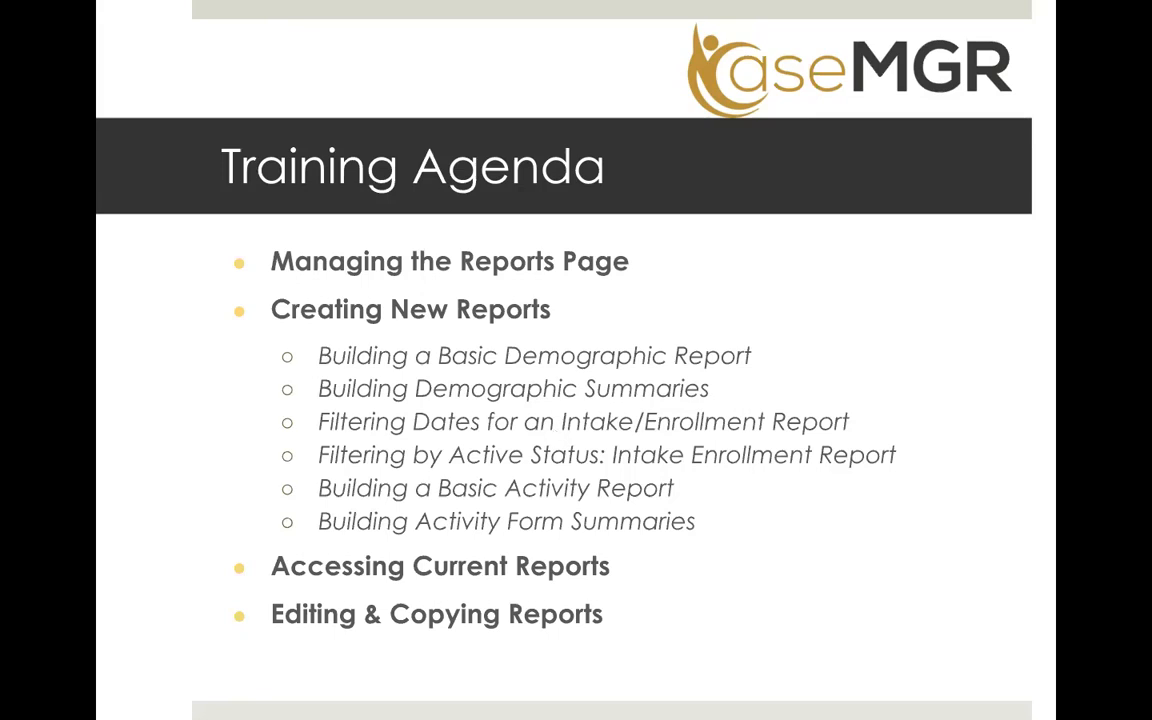
pyautogui.hotkey('ctrl', 'Left')
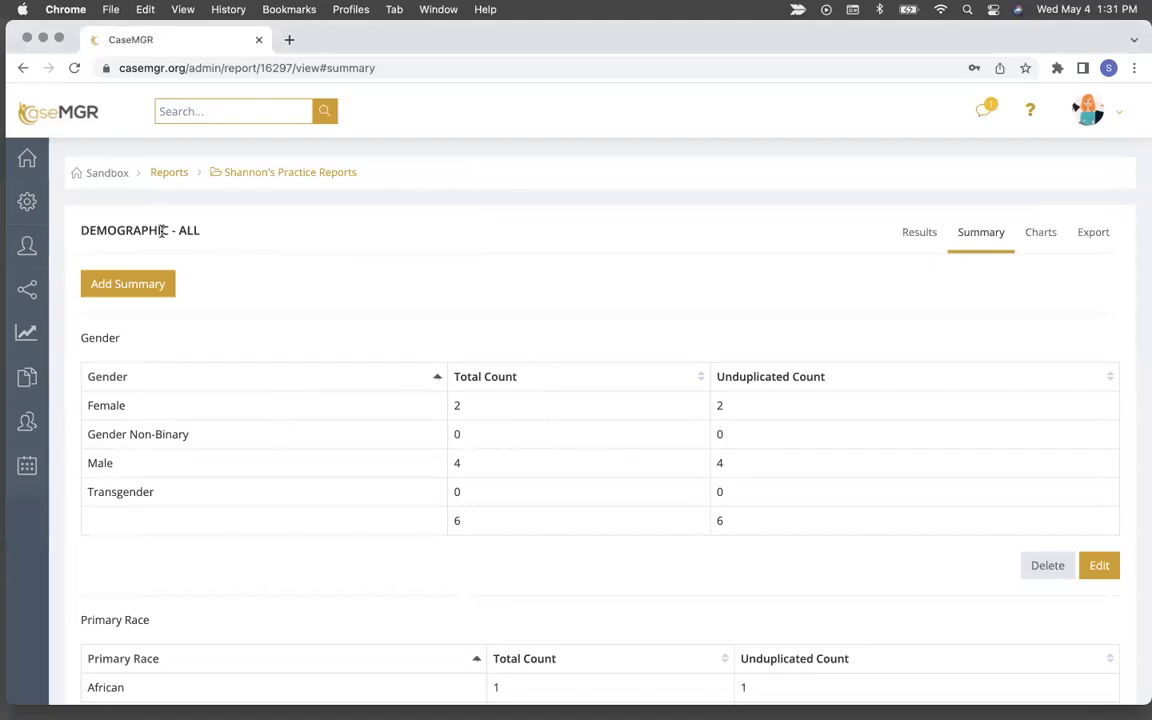
# Start a new report inside the practice reports folder
pyautogui.click(58, 106)
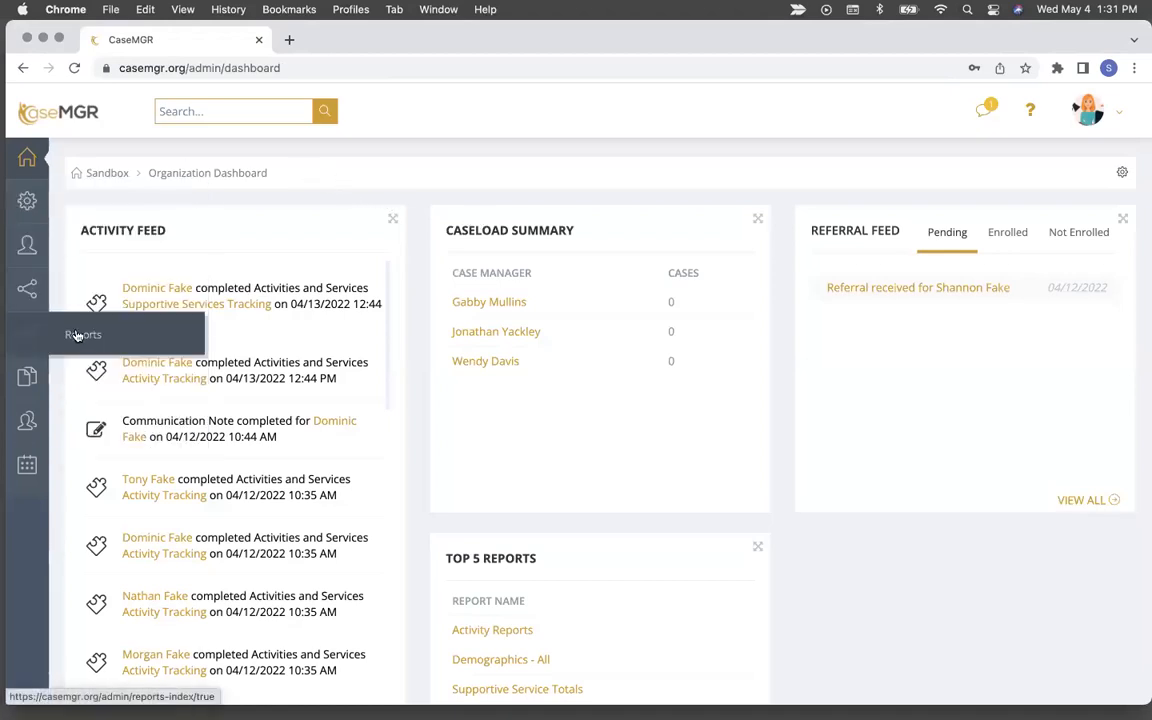
pyautogui.click(83, 335)
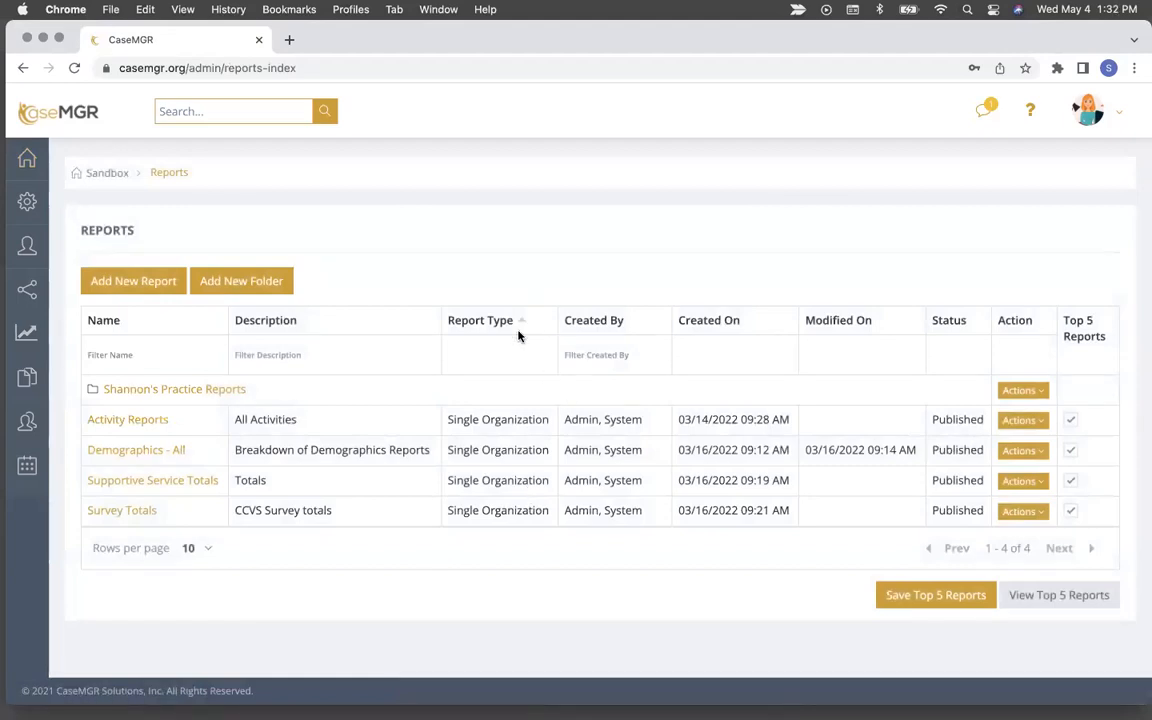
pyautogui.click(202, 393)
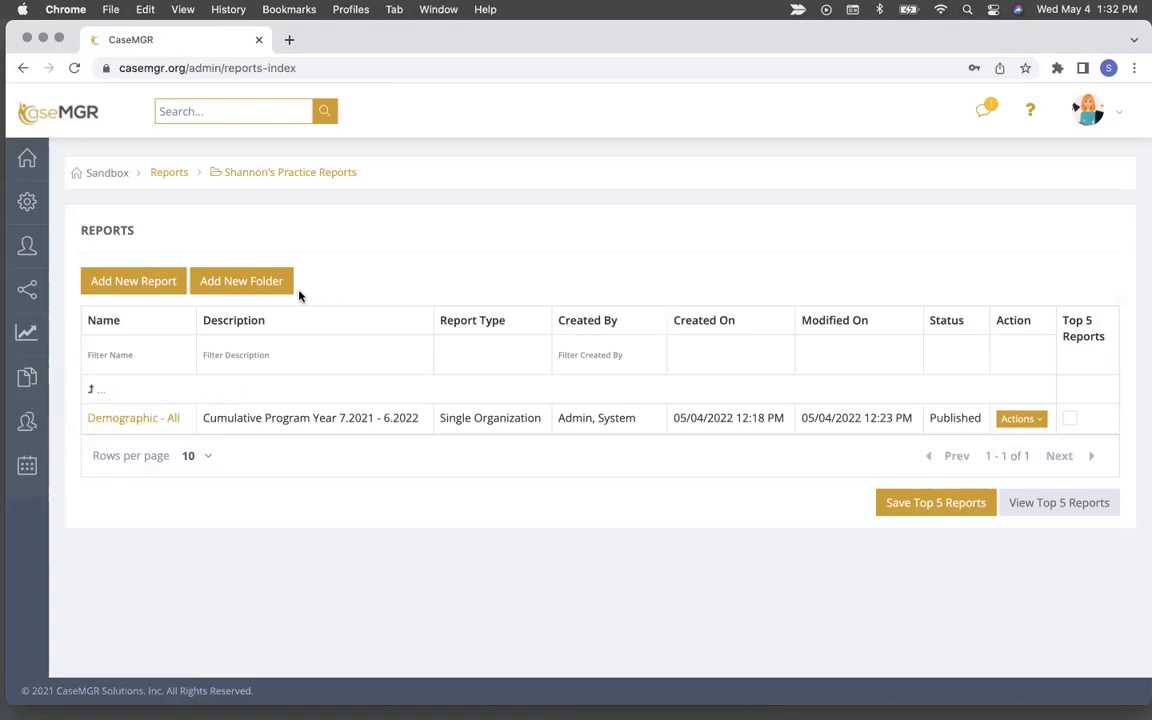
pyautogui.click(121, 283)
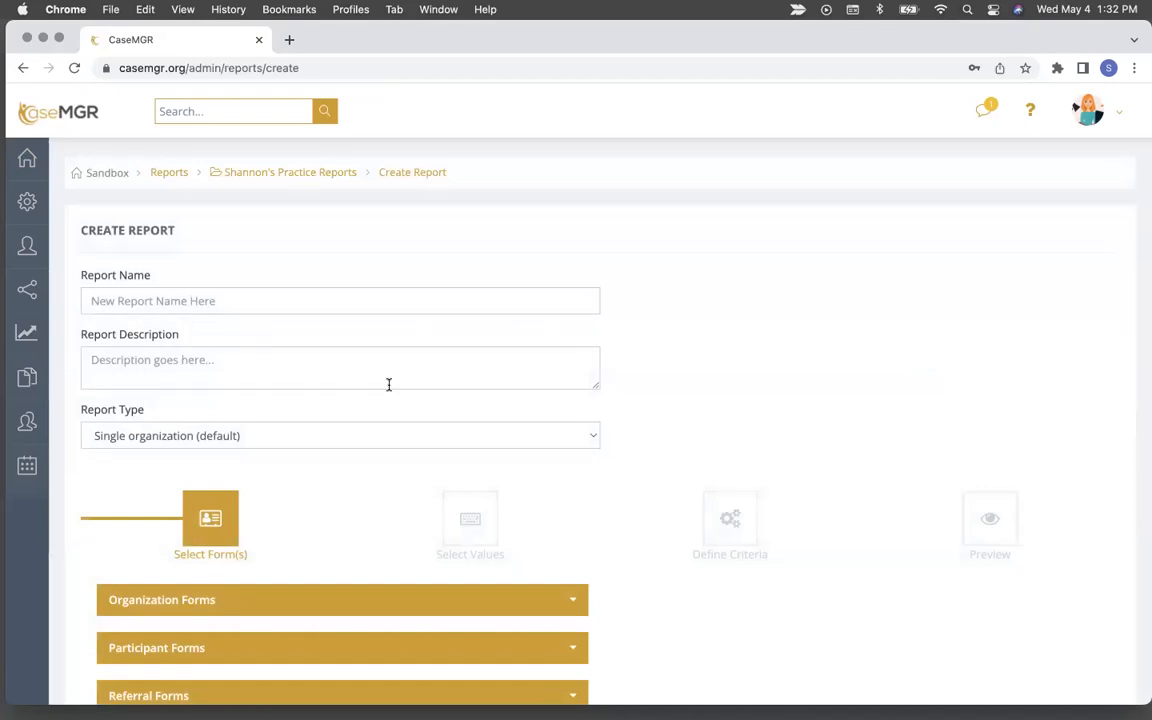
# Name the new report "Active Participants by Quarter"
pyautogui.click(242, 303)
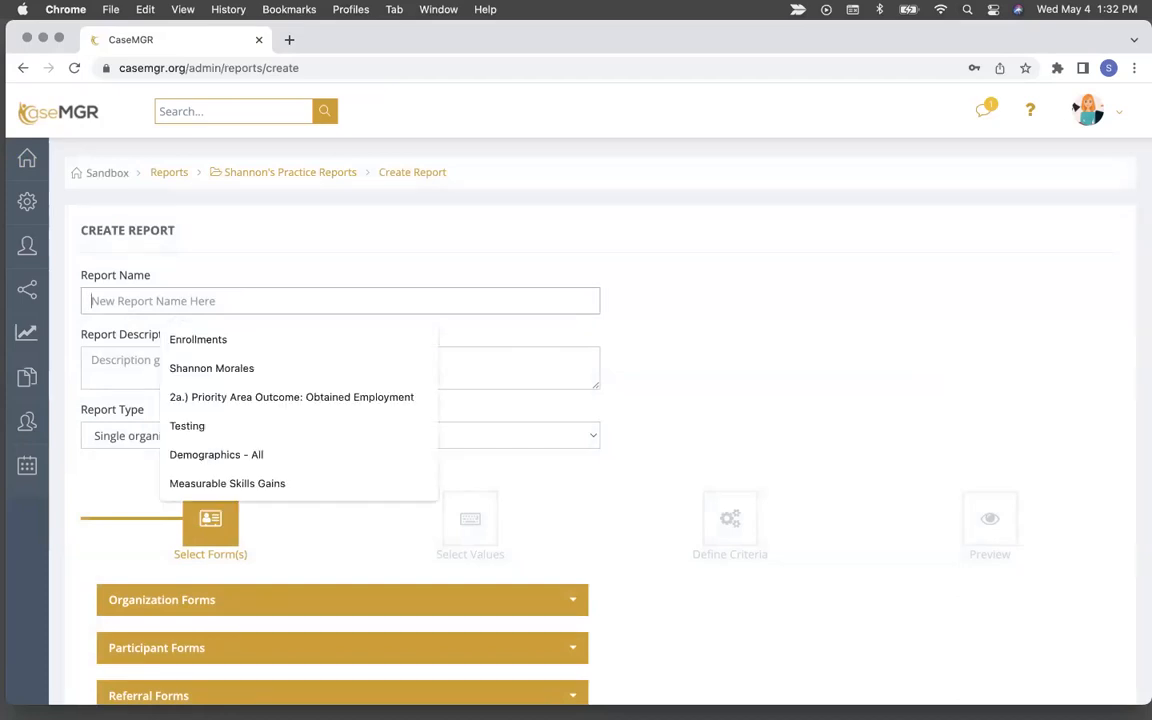
pyautogui.write('Active ')
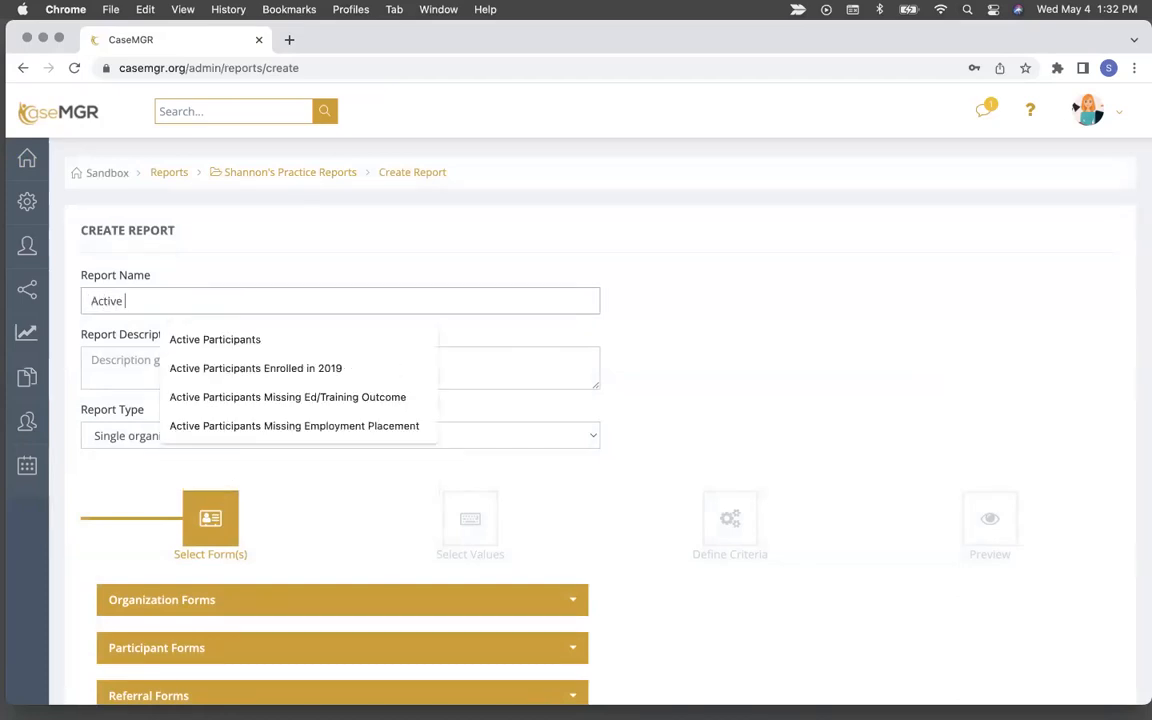
pyautogui.write('Participants by')
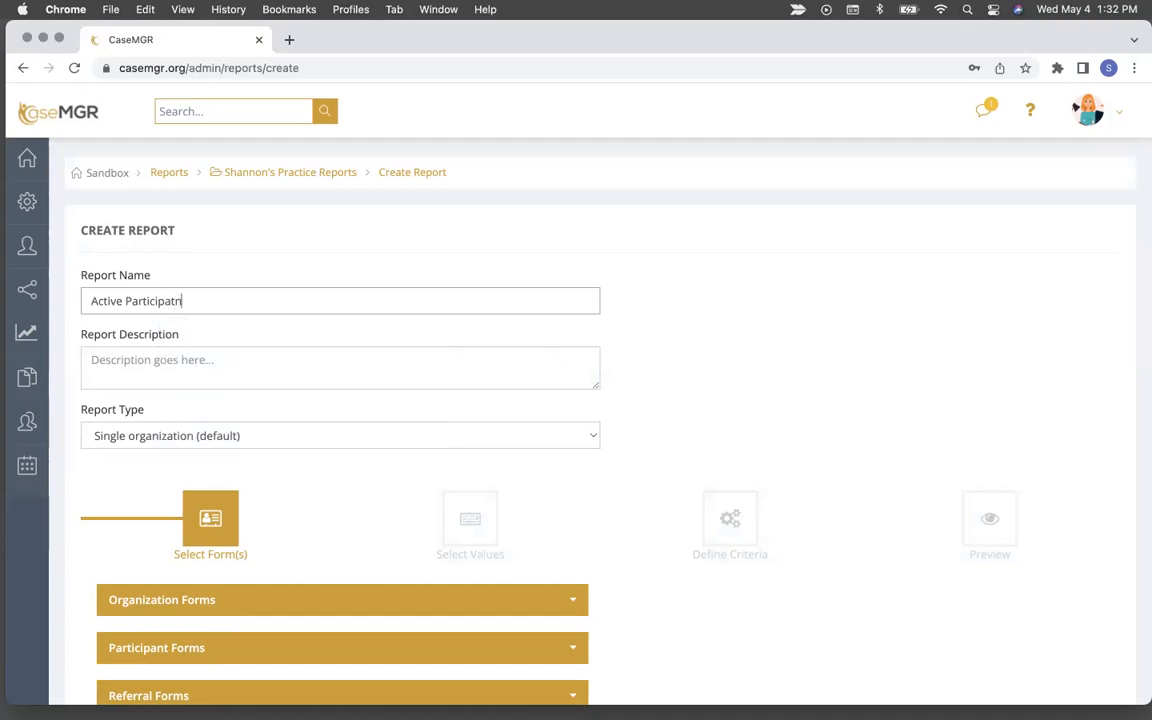
pyautogui.write(' Quarter')
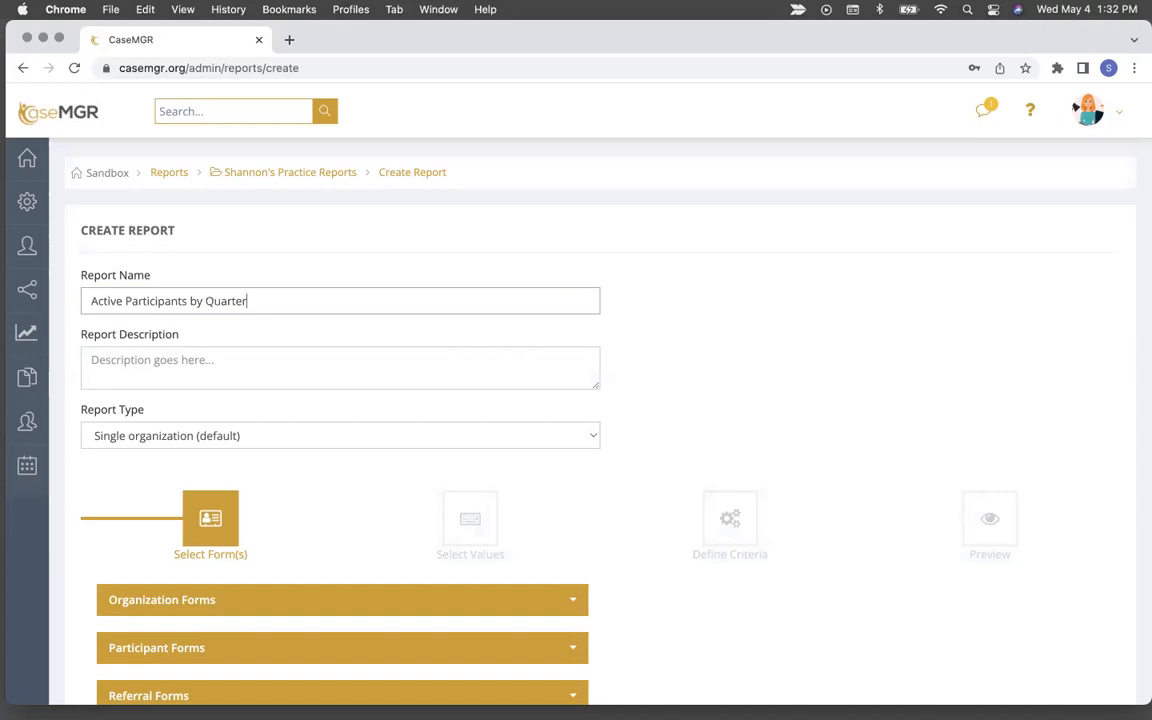
# Enter the report description "1.2022 - 3.2022: Remember to update date for future quarters"
pyautogui.click(203, 364)
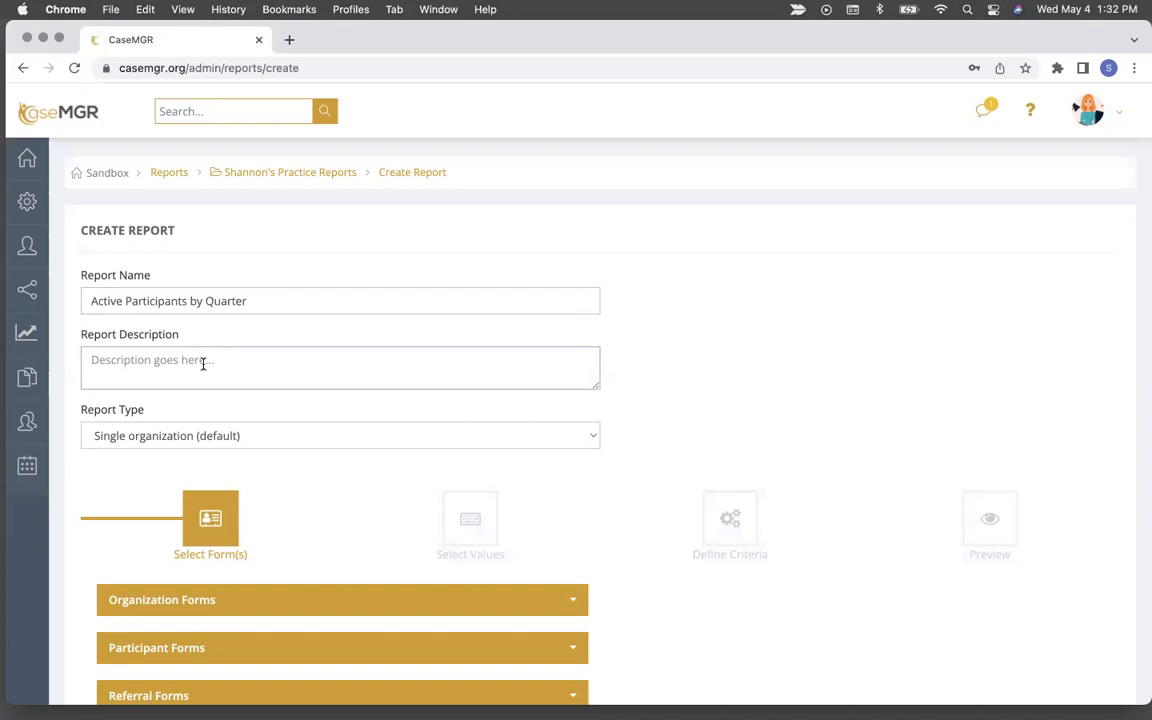
pyautogui.write('1')
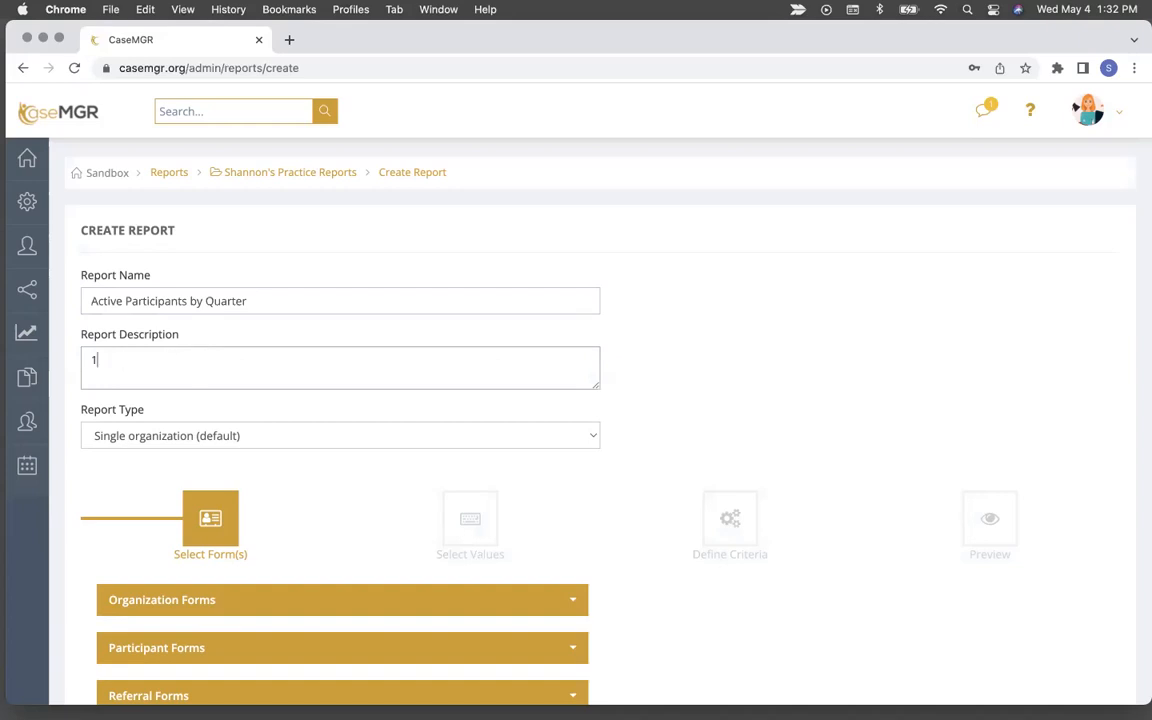
pyautogui.write('.2022 - 3.200')
pyautogui.press('BackSpace')
pyautogui.write('22')
pyautogui.write(':')
pyautogui.write('Remember to udpa')
pyautogui.write('ted')
pyautogui.press('BackSpace')
pyautogui.press('BackSpace')
pyautogui.press('BackSpace')
pyautogui.press('BackSpace')
pyautogui.press('BackSpace')
pyautogui.press('BackSpace')
pyautogui.write('pdate')
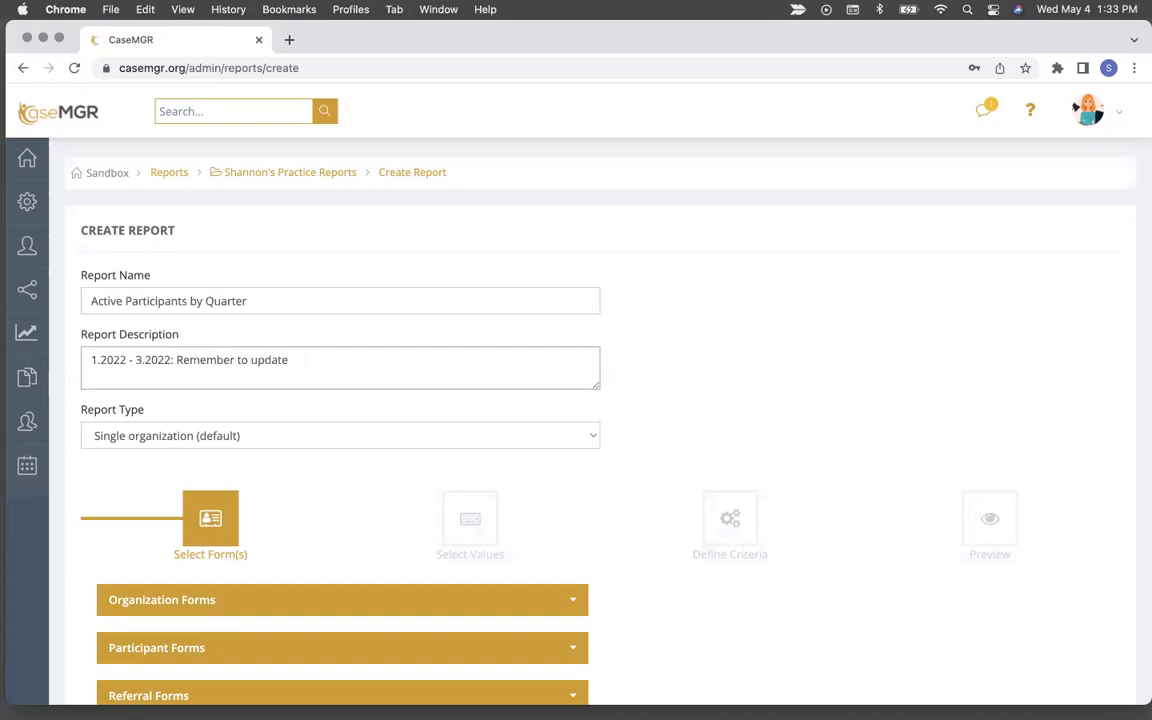
pyautogui.write(' date for')
pyautogui.write('future quarters')
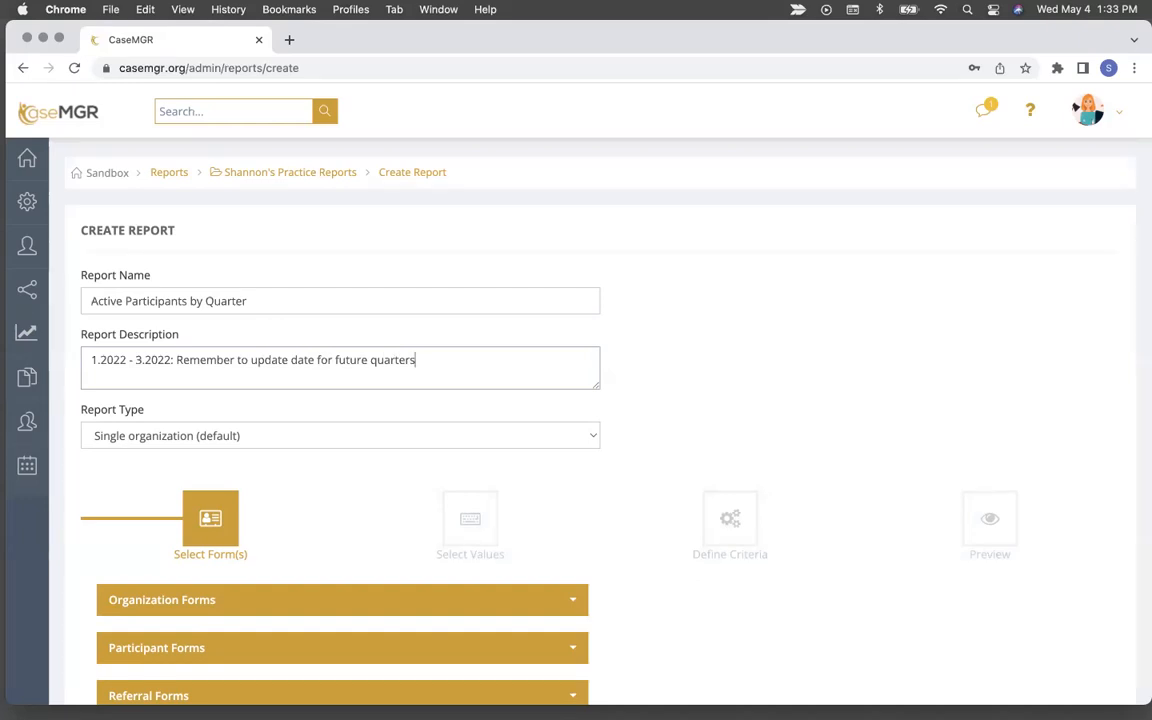
# Add the Participant Profile and Program Status participant forms to the report and proceed to selecting values
pyautogui.scroll(-3, 308, 365)
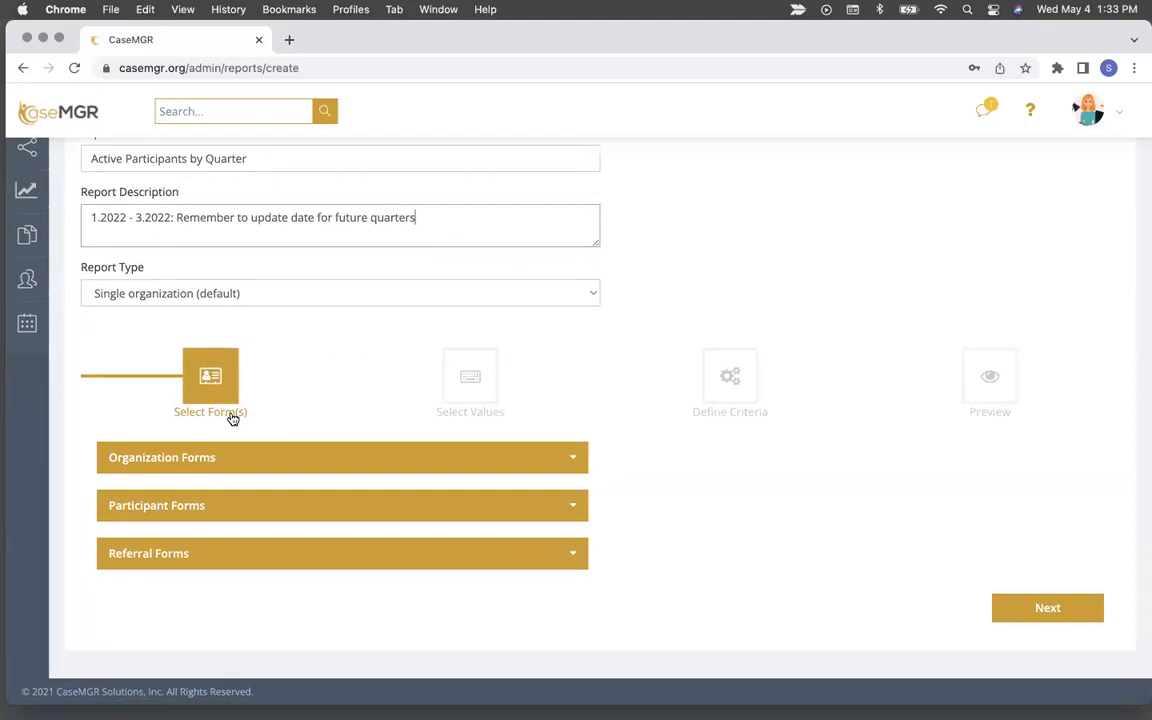
pyautogui.click(225, 507)
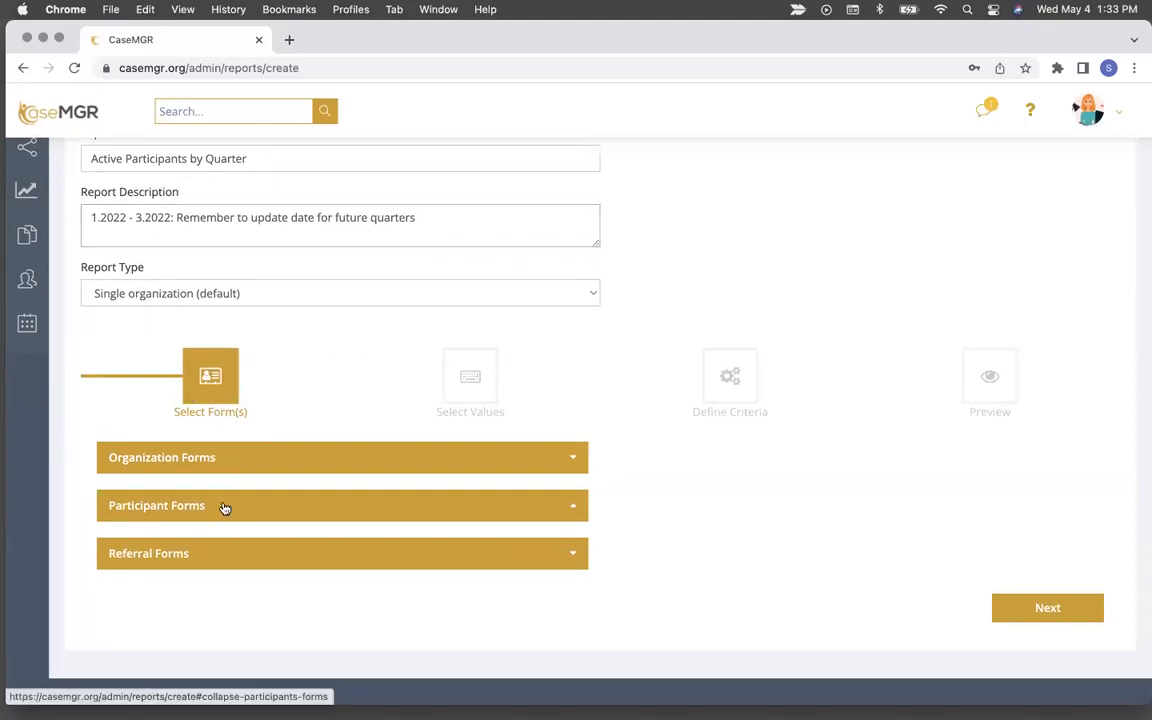
pyautogui.scroll(-5, 225, 507)
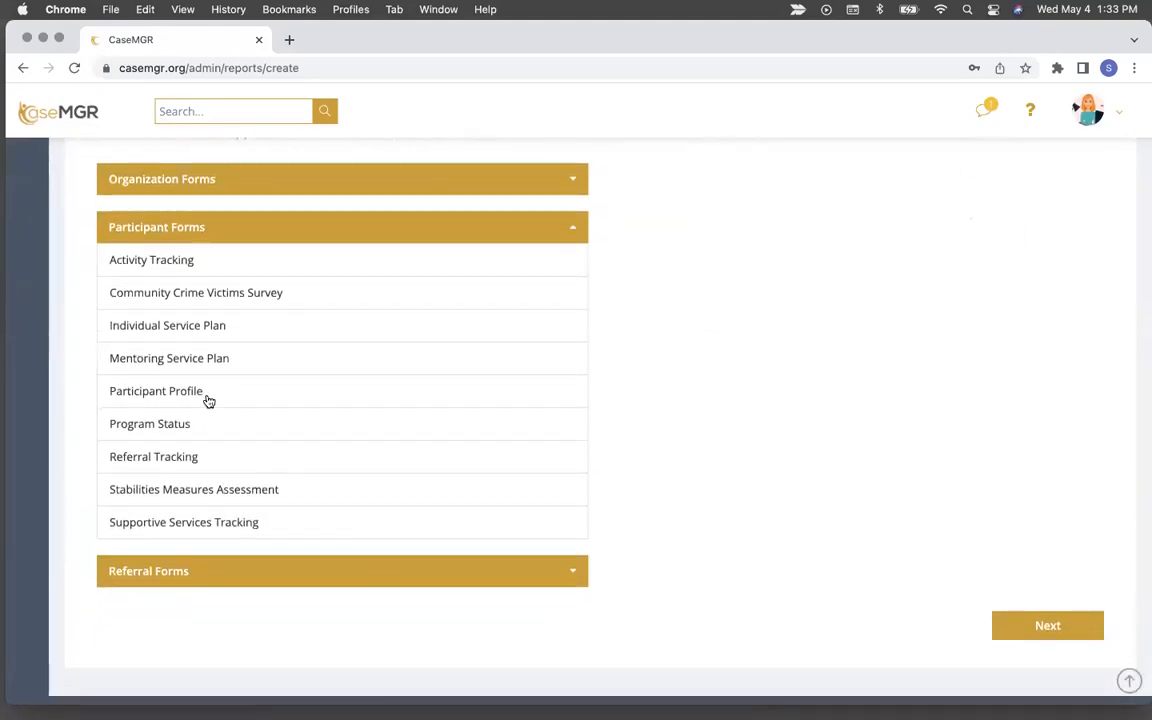
pyautogui.click(208, 400)
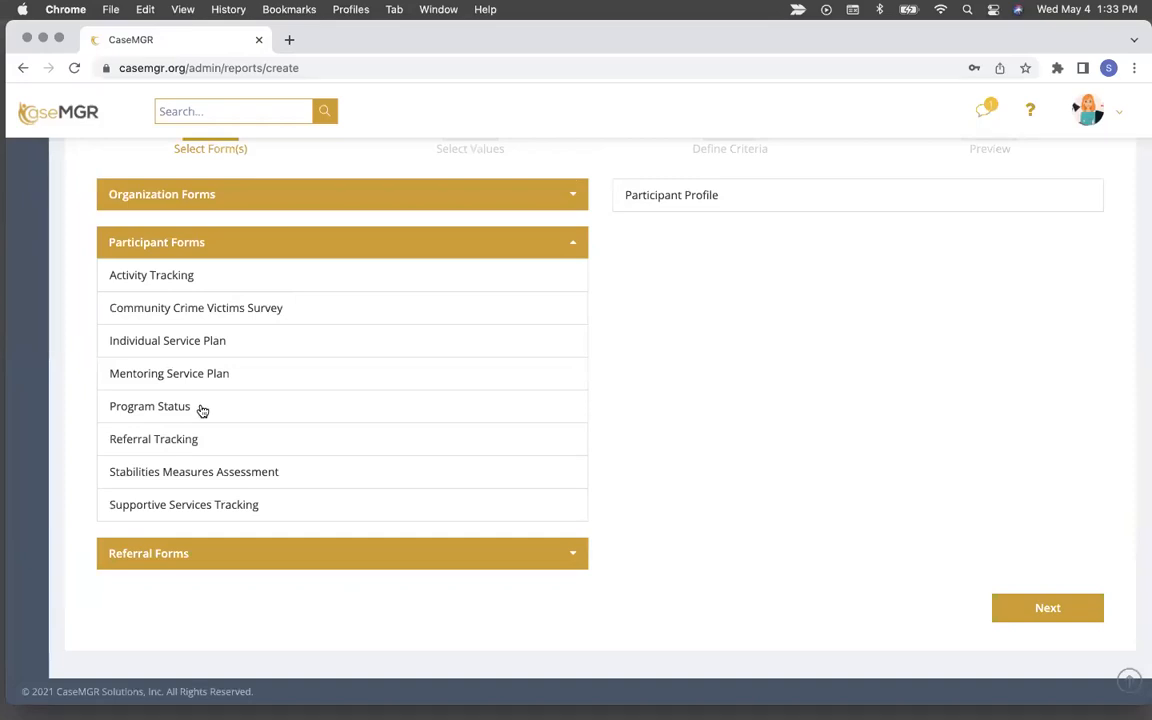
pyautogui.click(201, 410)
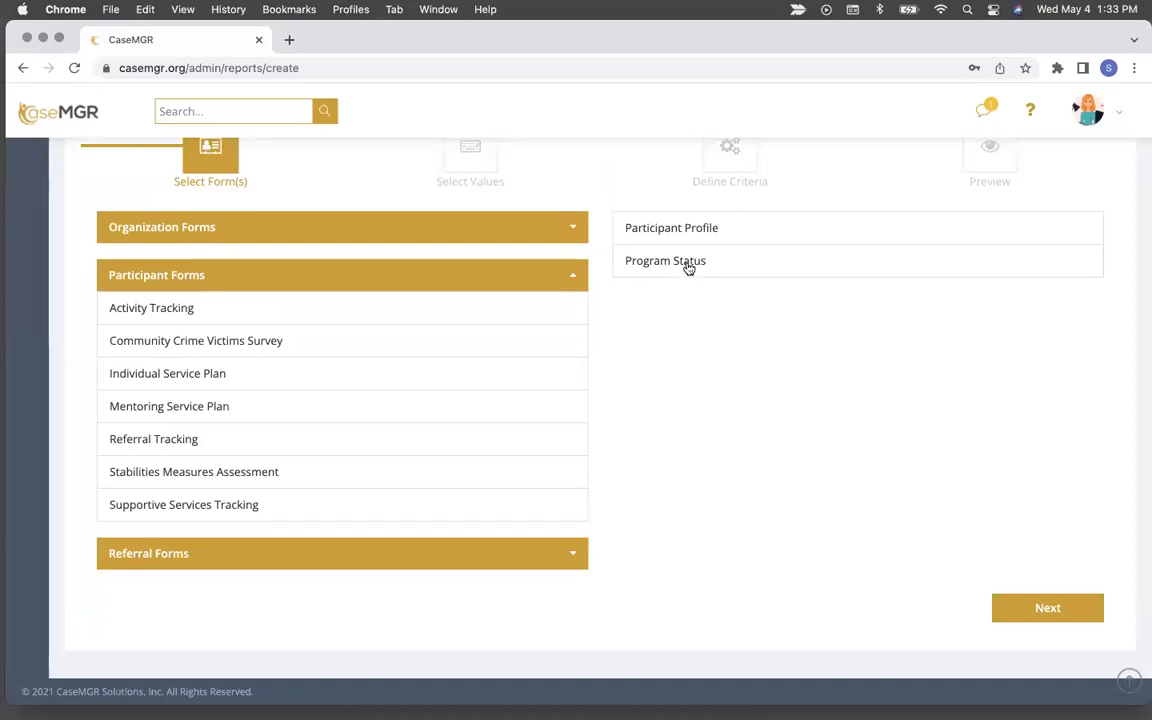
pyautogui.click(1015, 613)
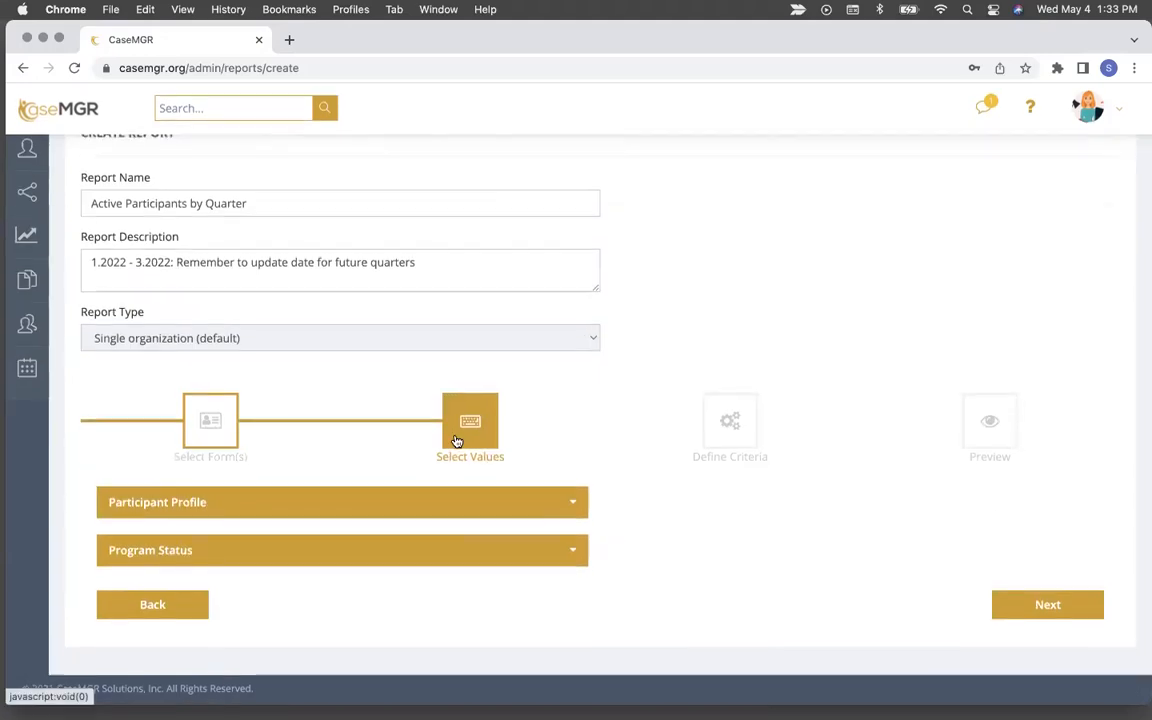
# Add System ID, Last Name and First Name from the Participant Profile form to the report values
pyautogui.click(301, 506)
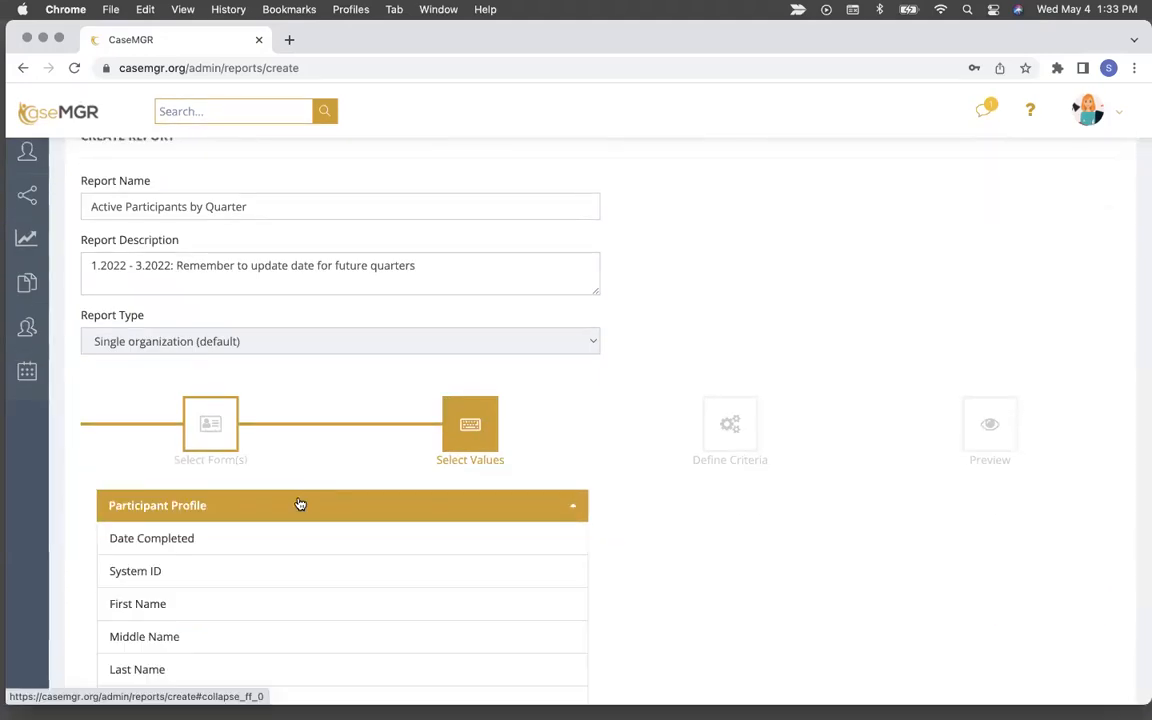
pyautogui.scroll(-3, 314, 398)
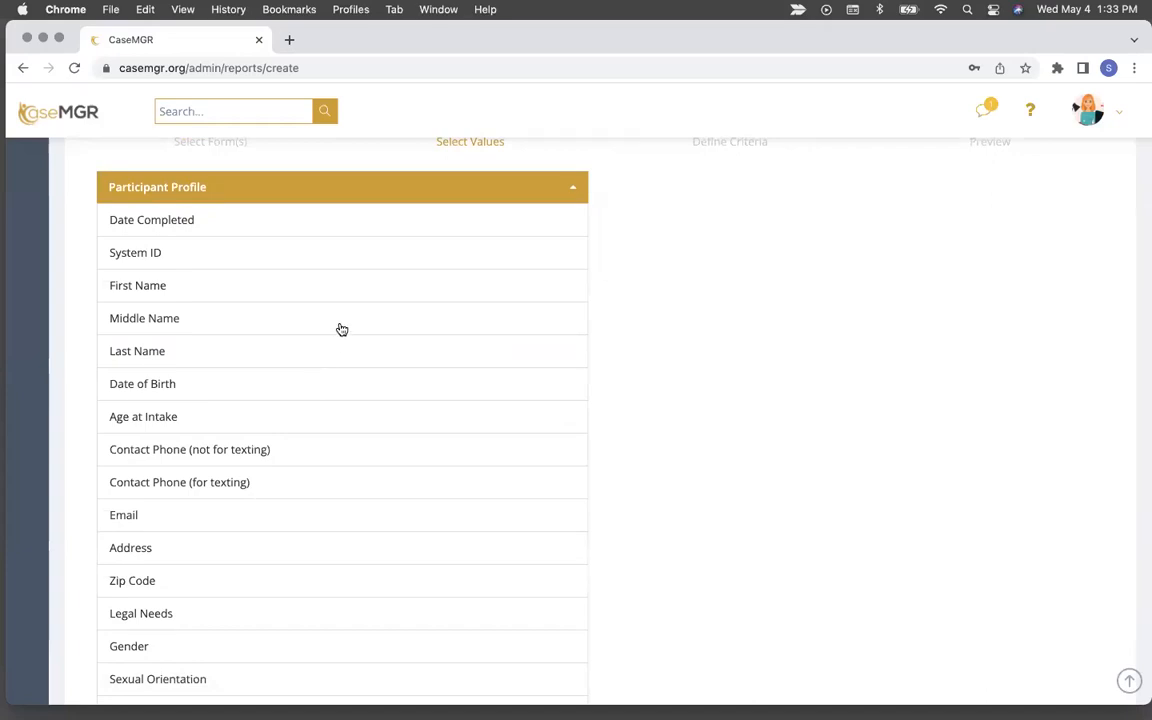
pyautogui.click(240, 258)
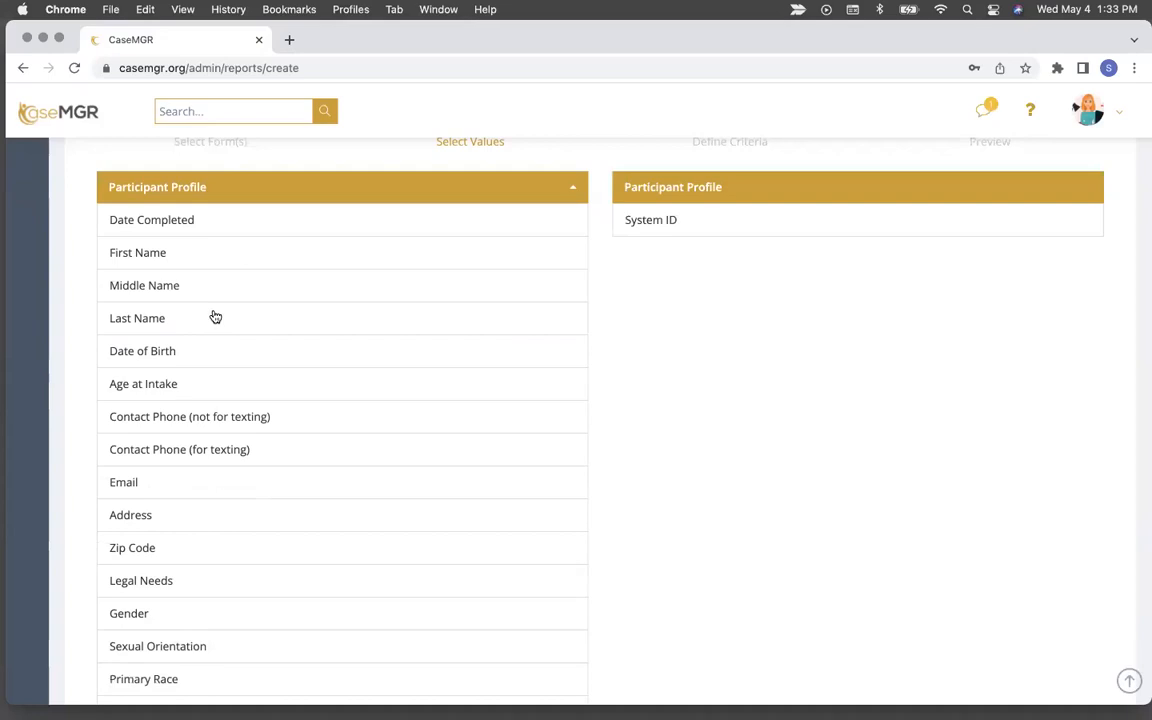
pyautogui.click(214, 316)
pyautogui.click(204, 250)
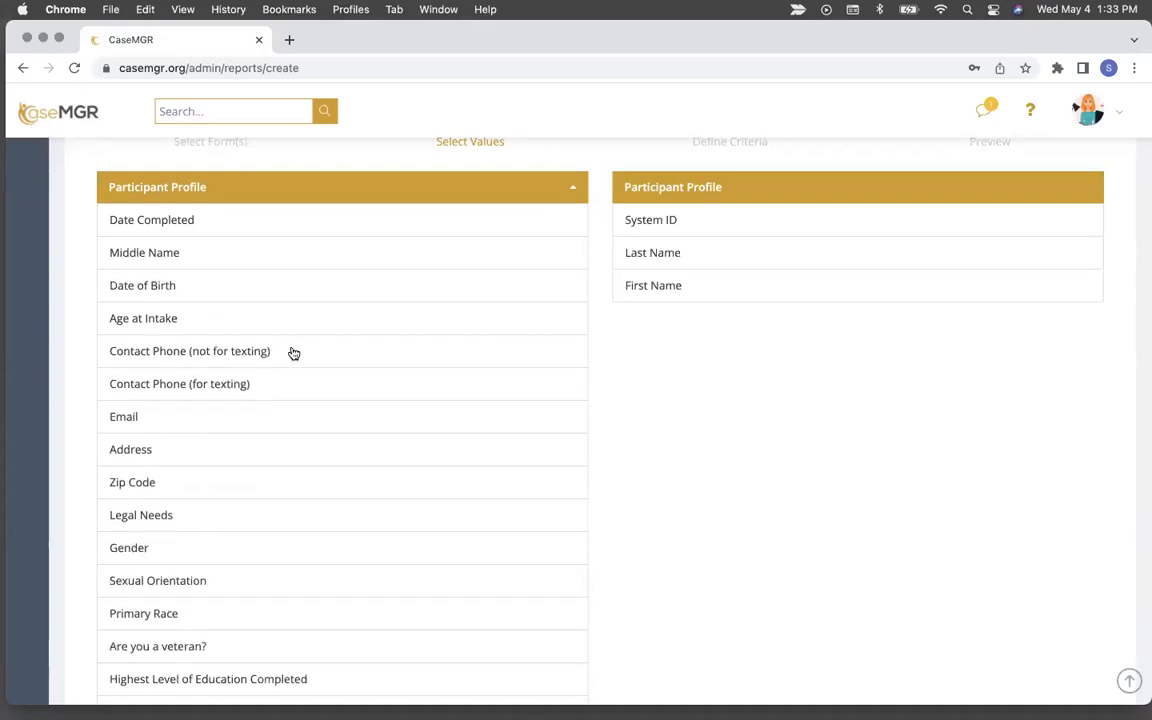
# Add the Completed By field from the Participant Profile form to the report values
pyautogui.scroll(-3, 290, 352)
pyautogui.scroll(-1, 292, 352)
pyautogui.scroll(4, 290, 300)
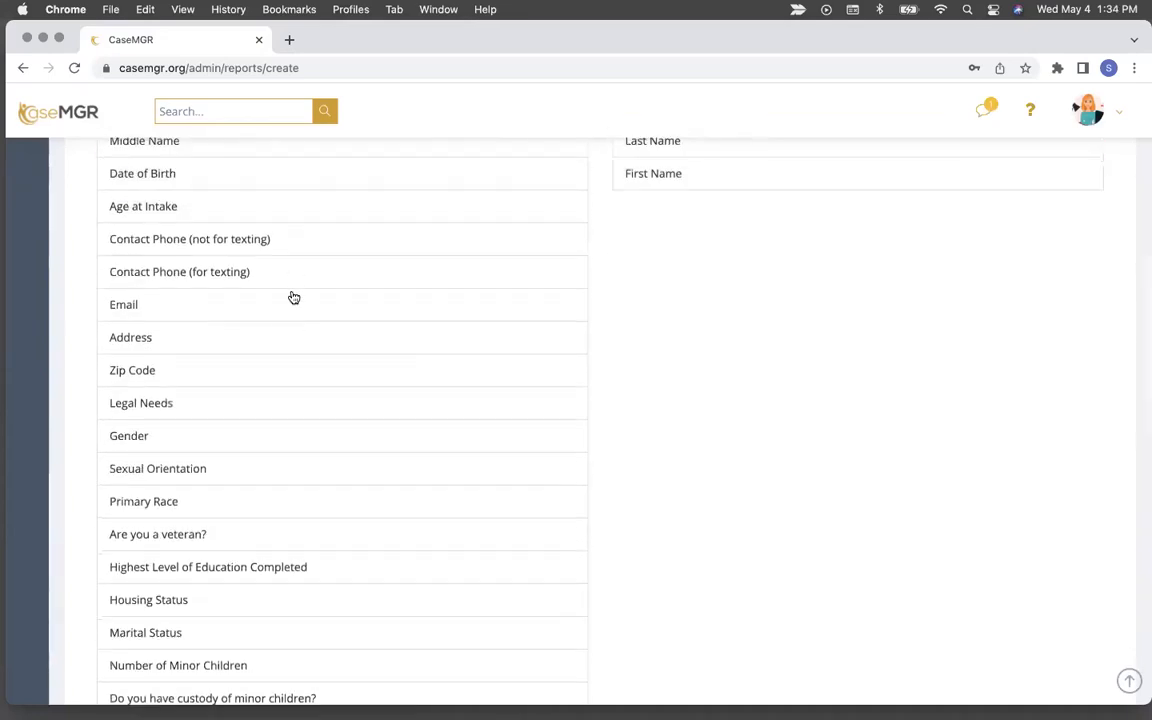
pyautogui.scroll(1, 283, 290)
pyautogui.scroll(-10, 276, 481)
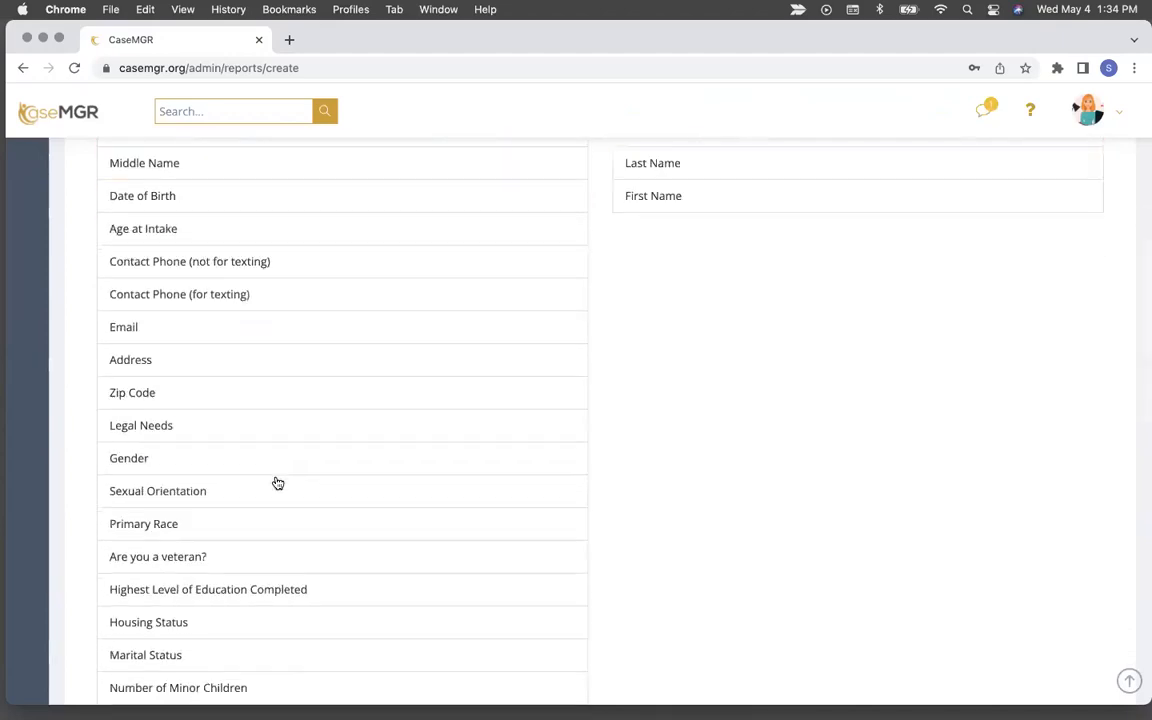
pyautogui.scroll(-5, 276, 481)
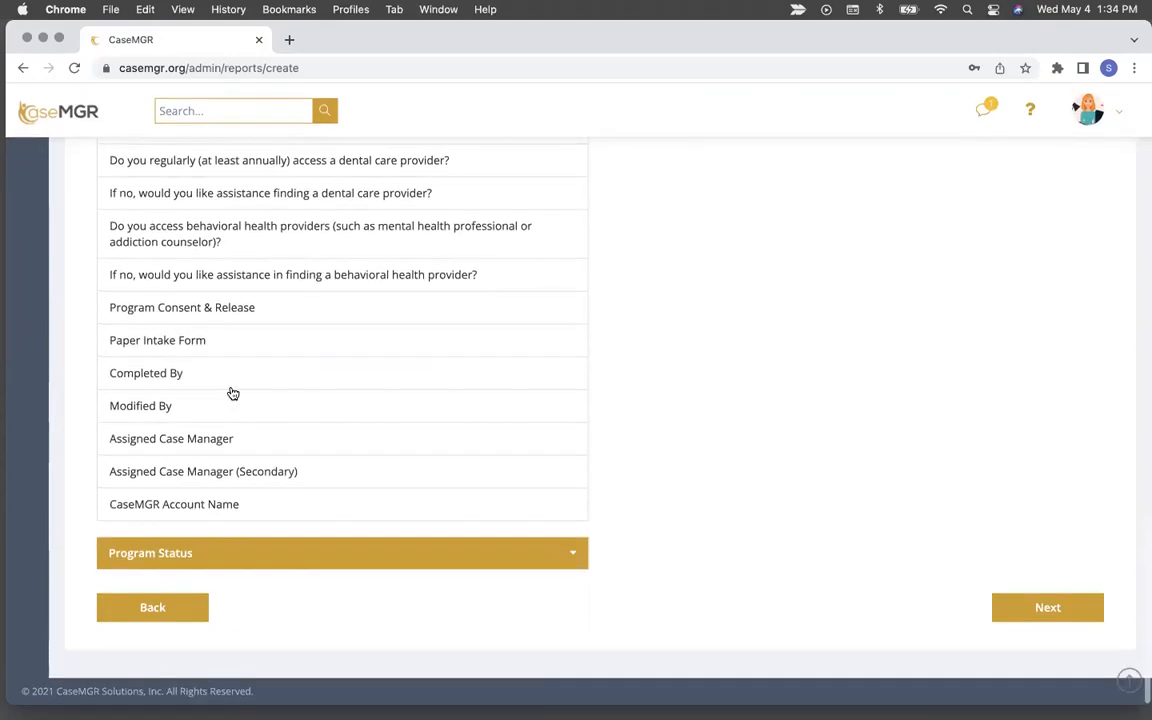
pyautogui.click(199, 372)
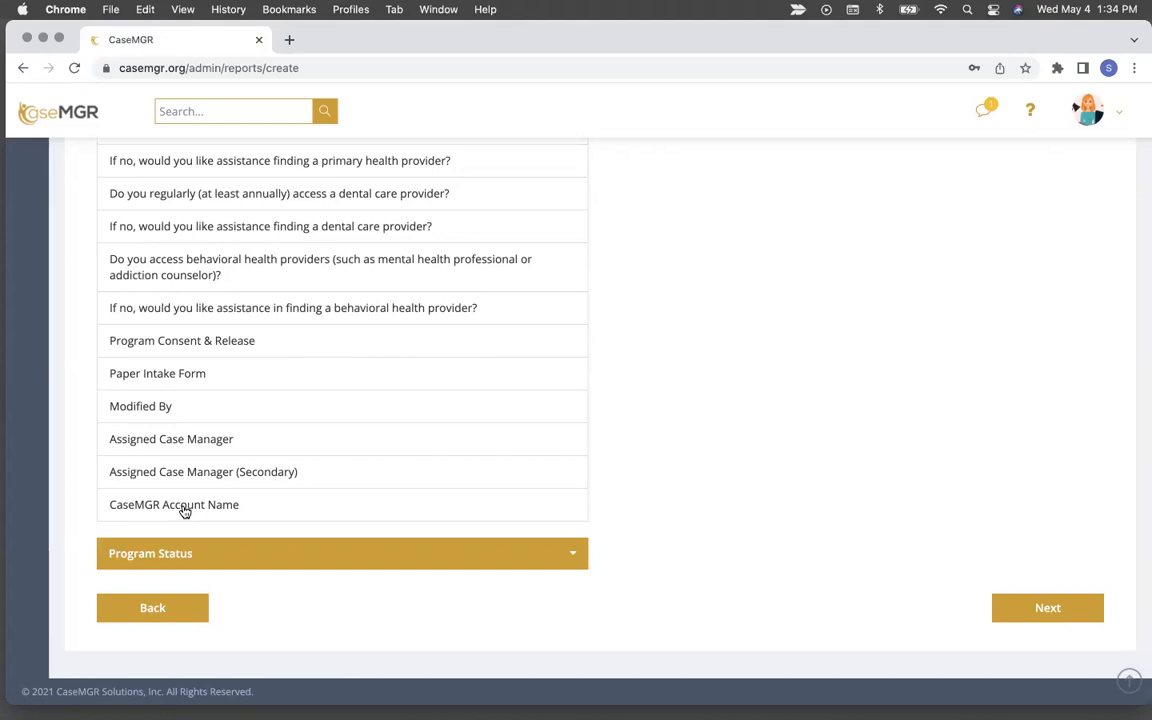
# Add Program Start Date and Program Status from the Program Status form, collapse its field list, and check the selected values
pyautogui.click(220, 550)
pyautogui.scroll(-2, 217, 541)
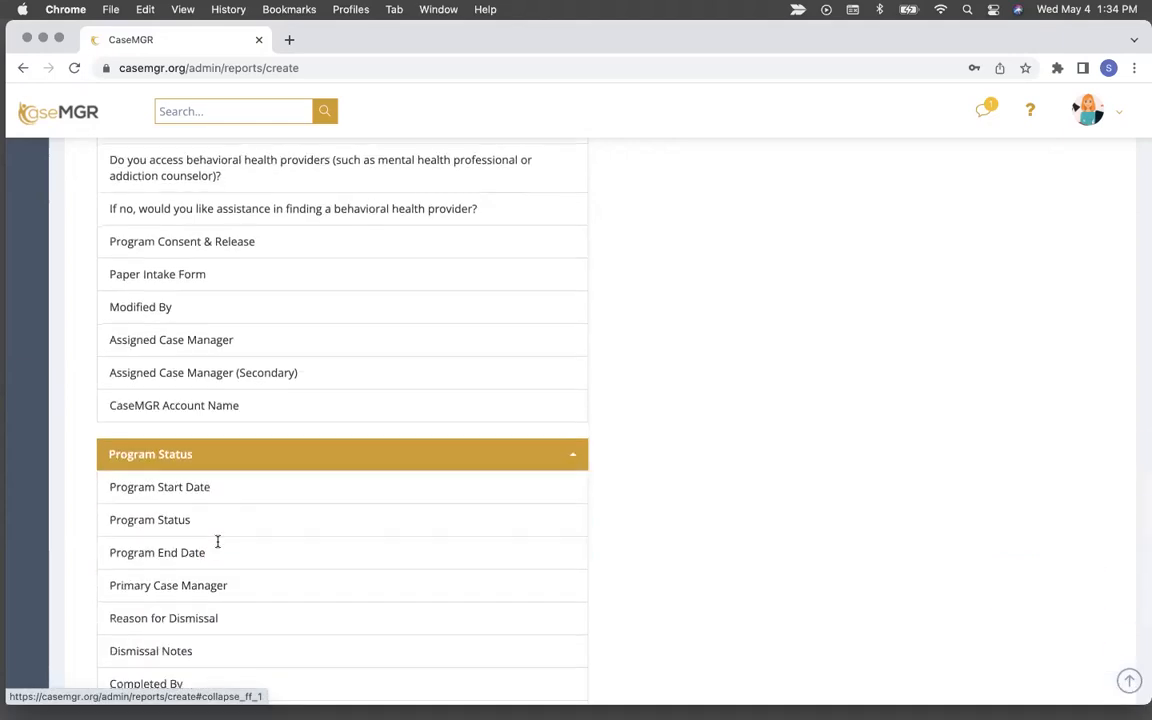
pyautogui.scroll(-3, 231, 478)
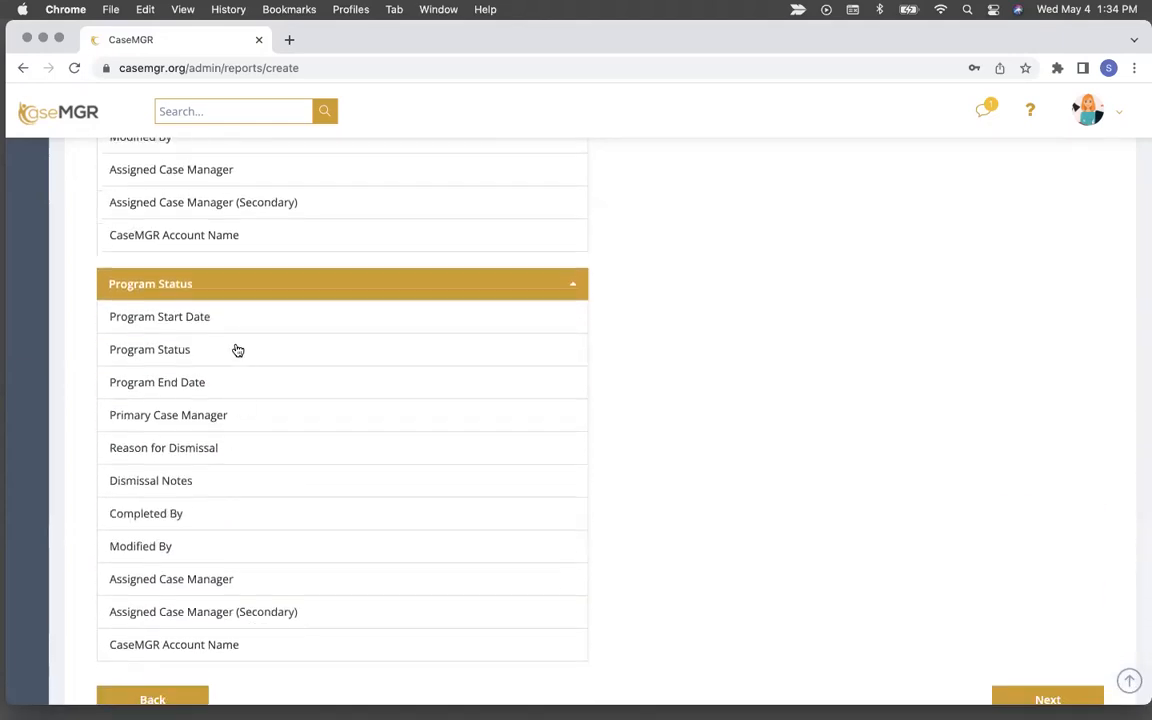
pyautogui.click(216, 316)
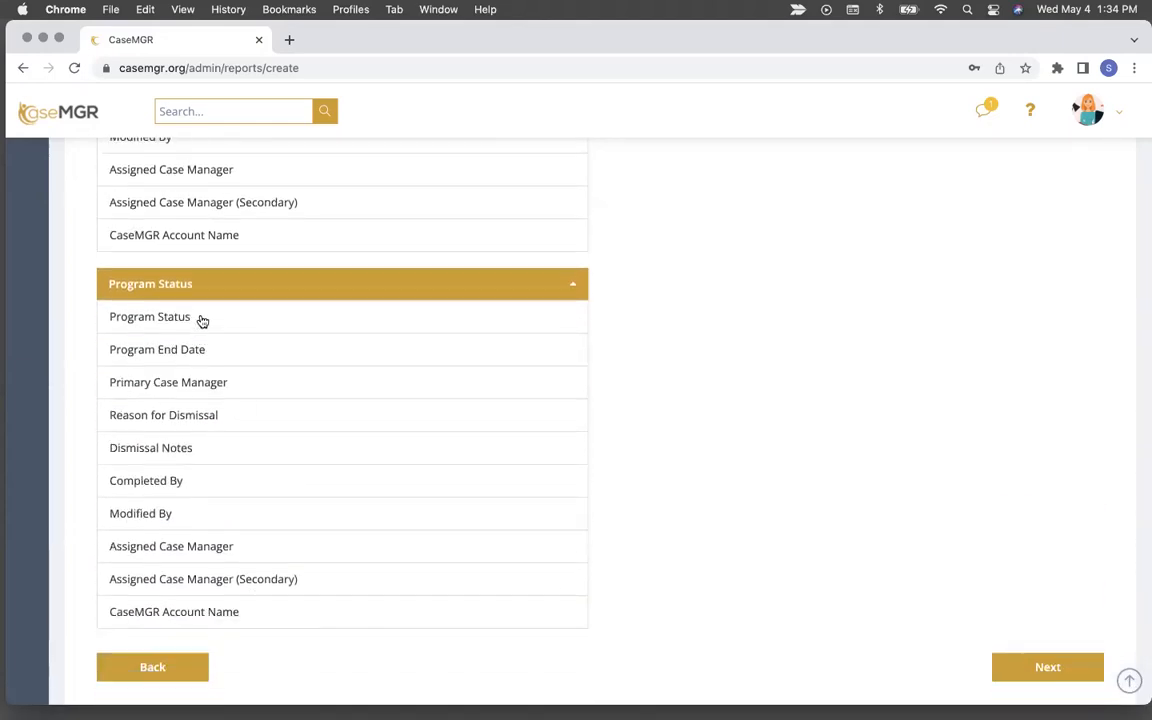
pyautogui.click(202, 318)
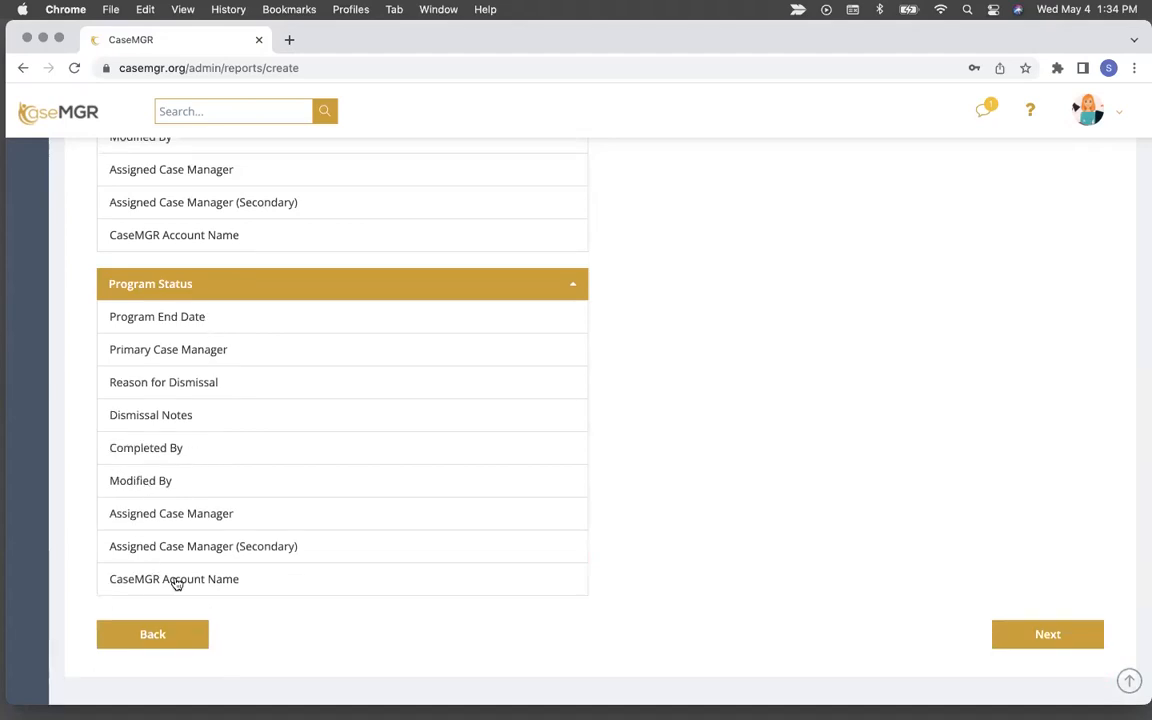
pyautogui.scroll(2, 545, 400)
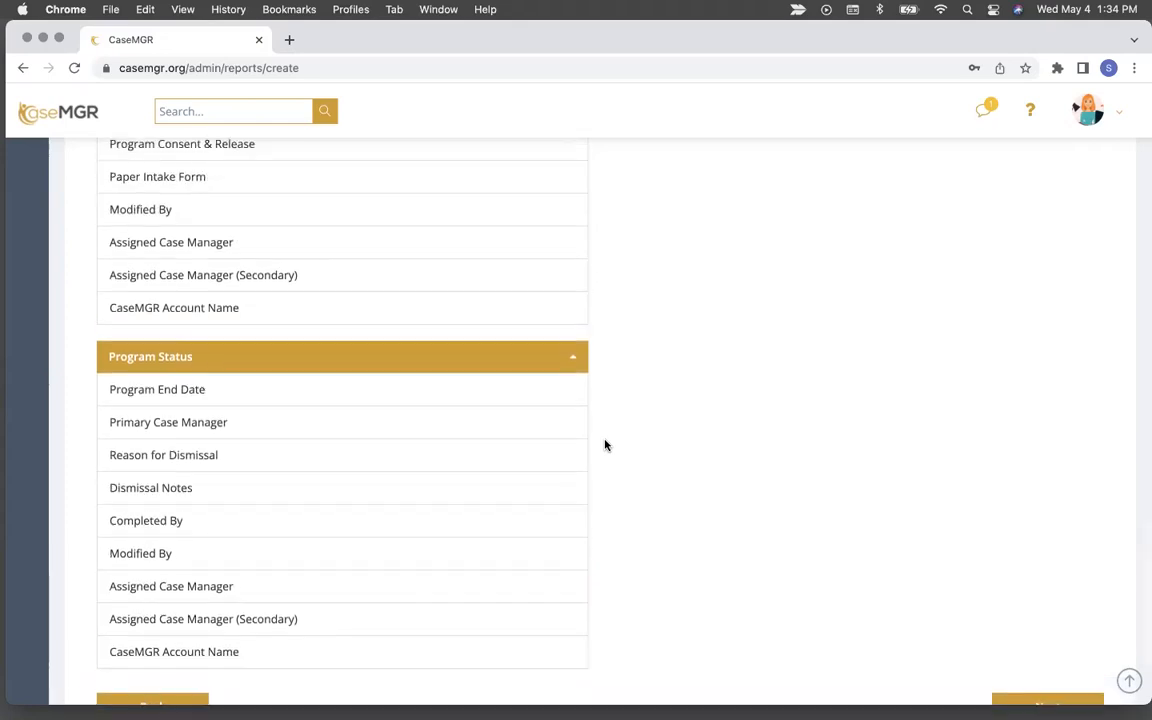
pyautogui.click(424, 368)
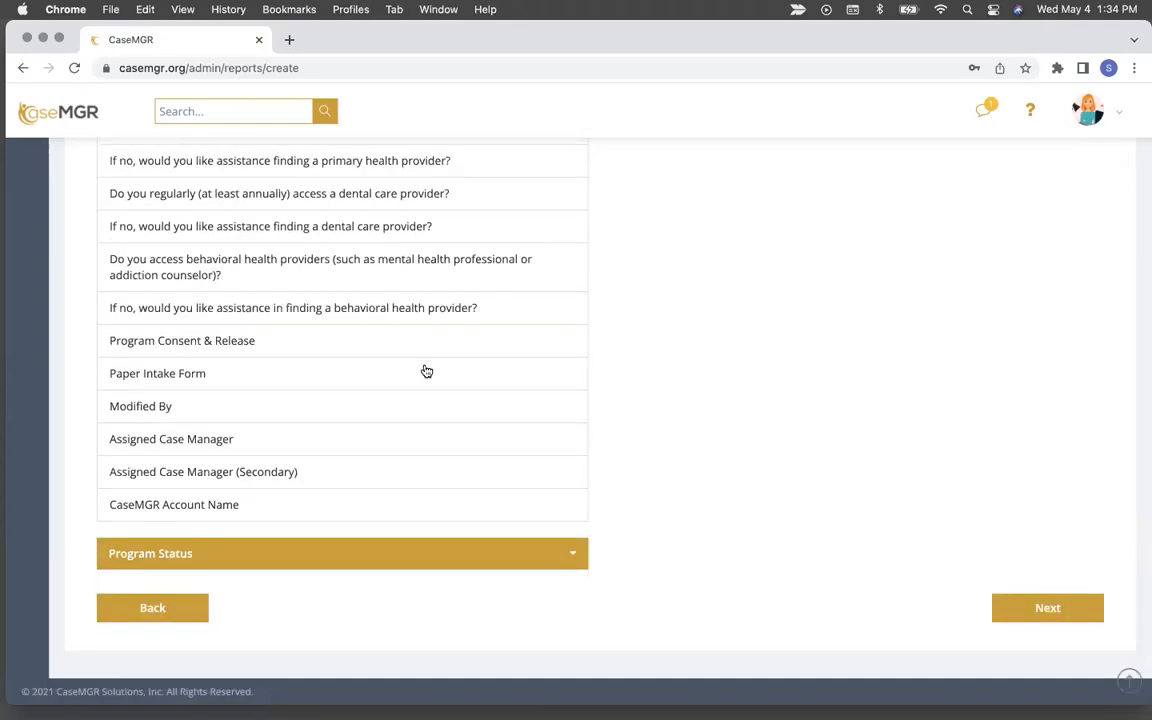
pyautogui.scroll(5, 418, 371)
pyautogui.scroll(8, 400, 368)
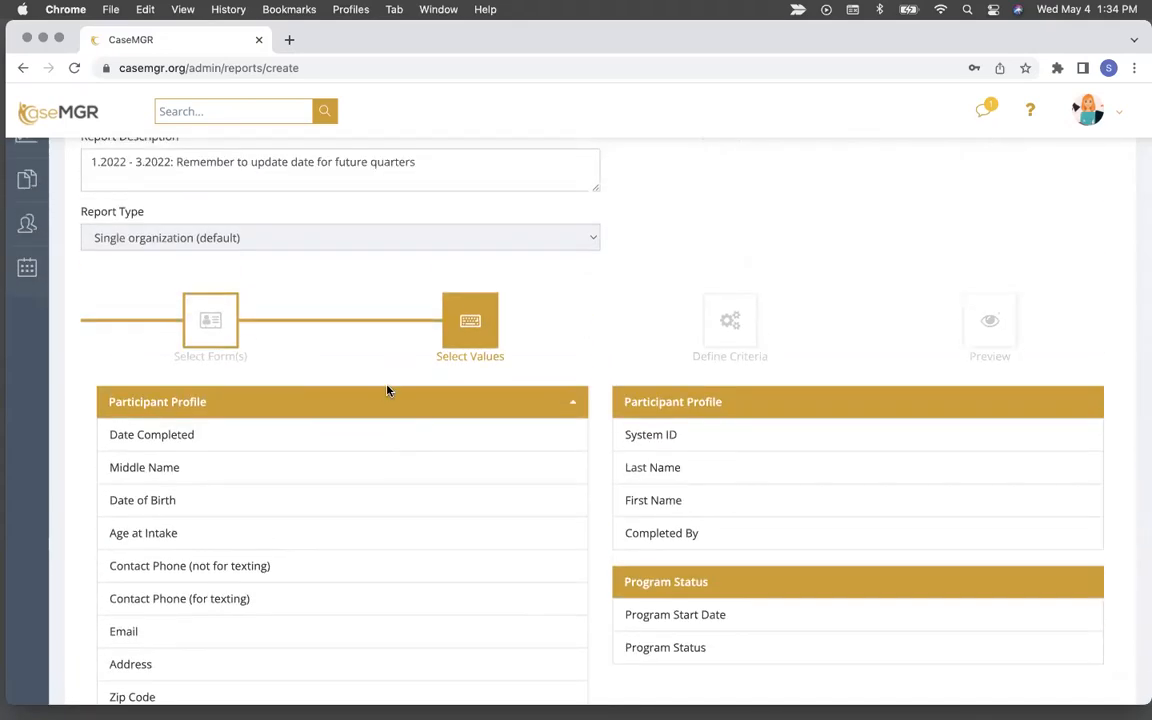
# Review the selected Participant Profile and Program Status values and continue to the report's criteria definition
pyautogui.click(386, 400)
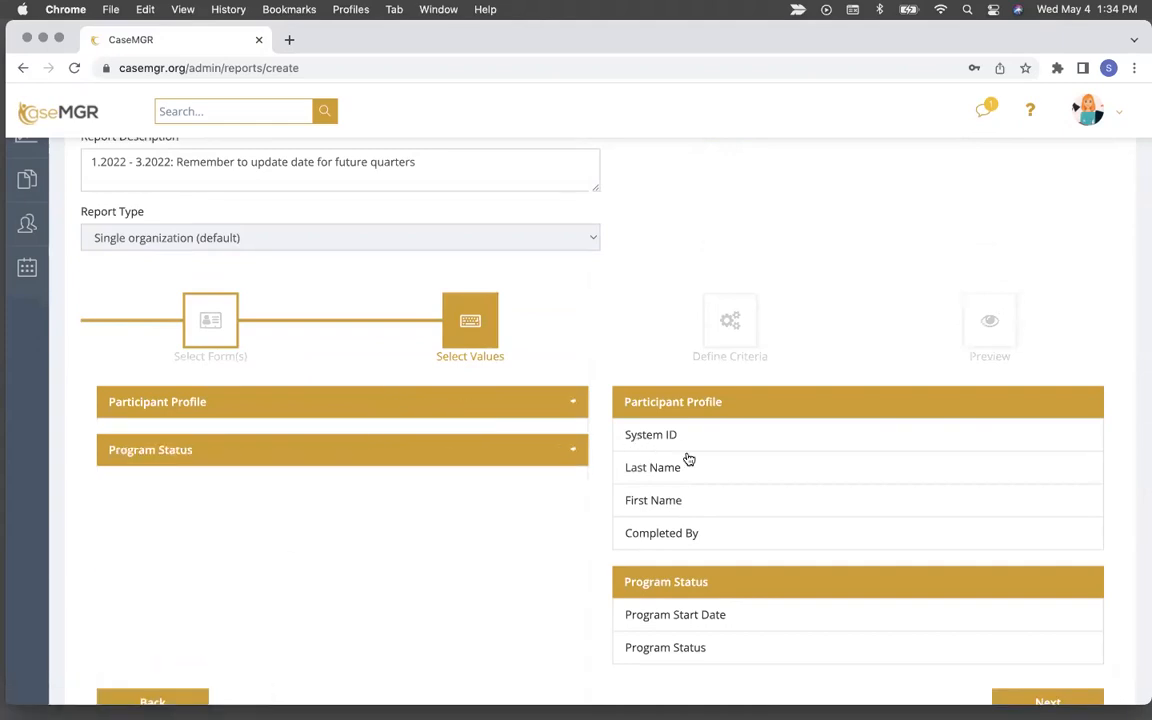
pyautogui.scroll(-2, 655, 530)
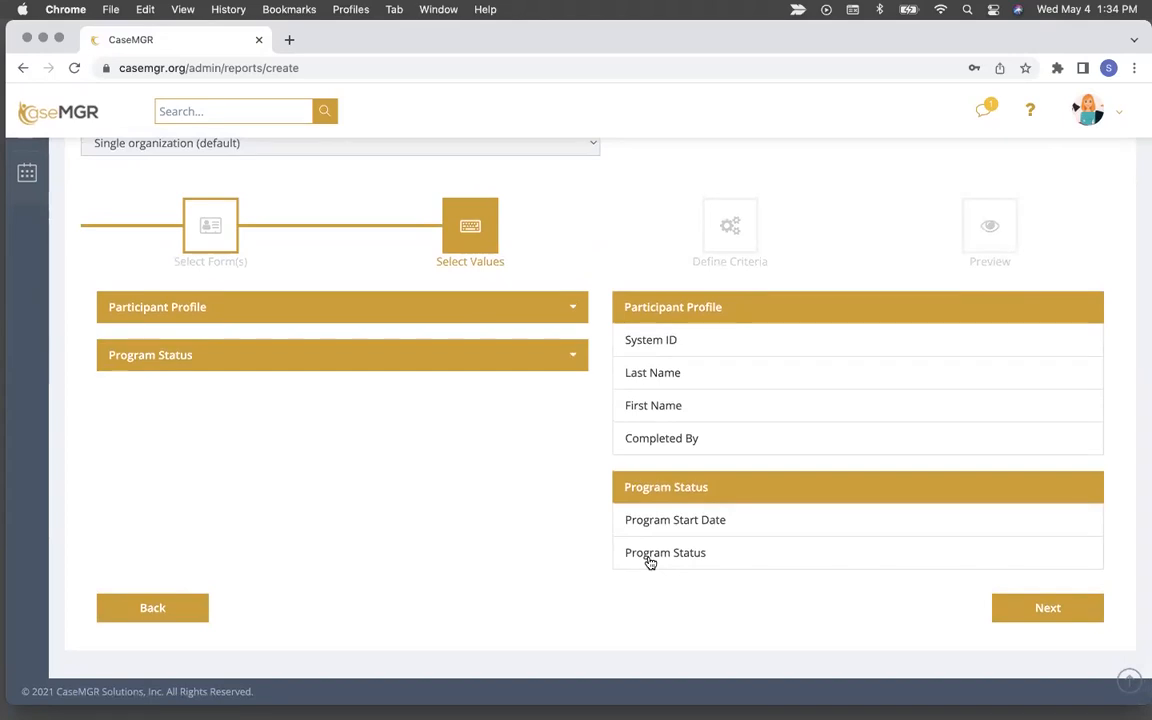
pyautogui.click(1062, 610)
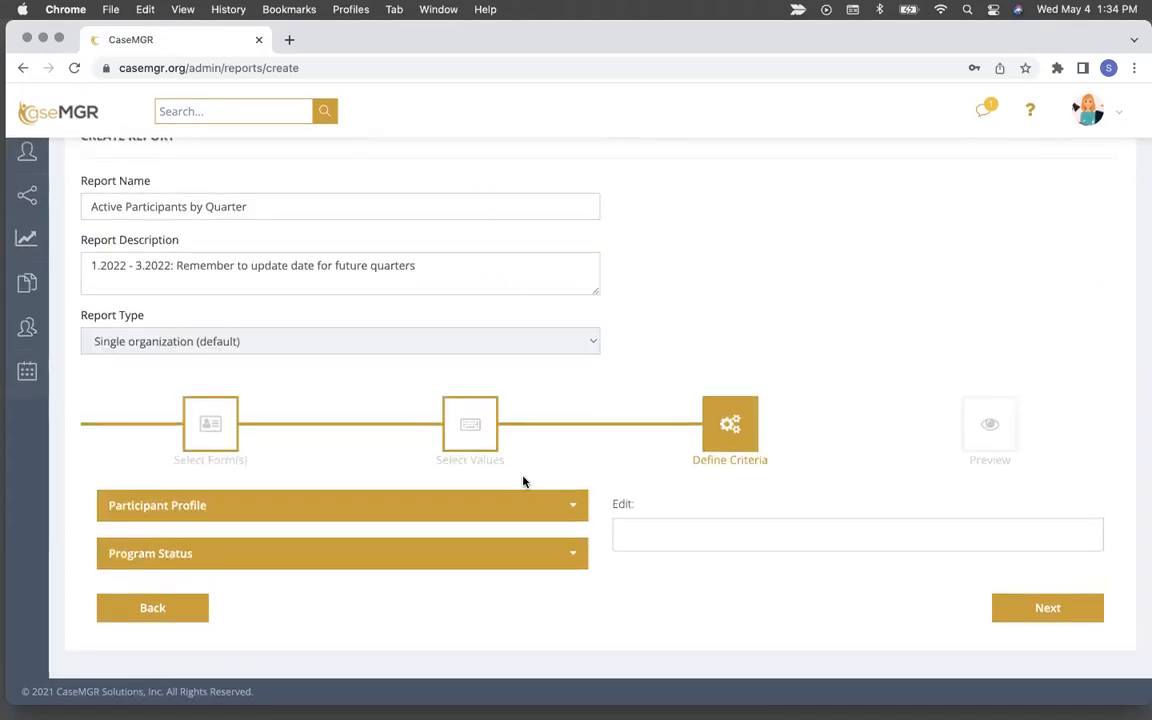
# Set the date range criterion for the Program Start Date field under Program Status to Between
pyautogui.click(268, 511)
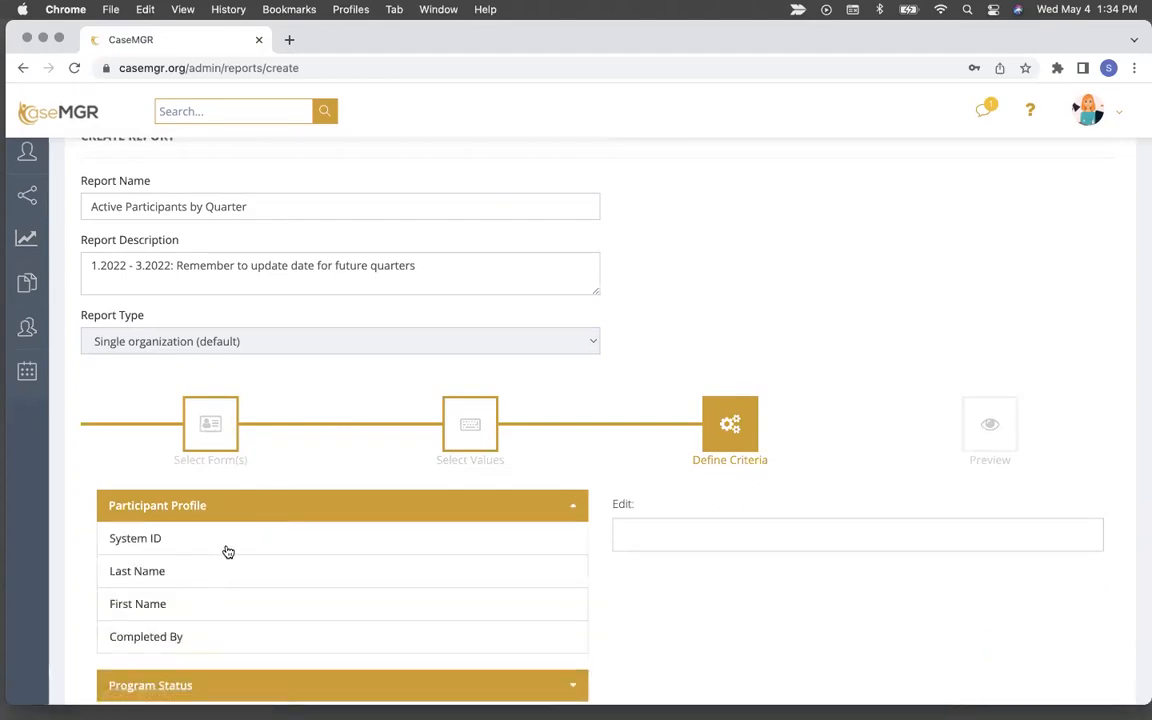
pyautogui.click(249, 516)
pyautogui.click(226, 548)
pyautogui.scroll(-2, 226, 548)
pyautogui.click(250, 519)
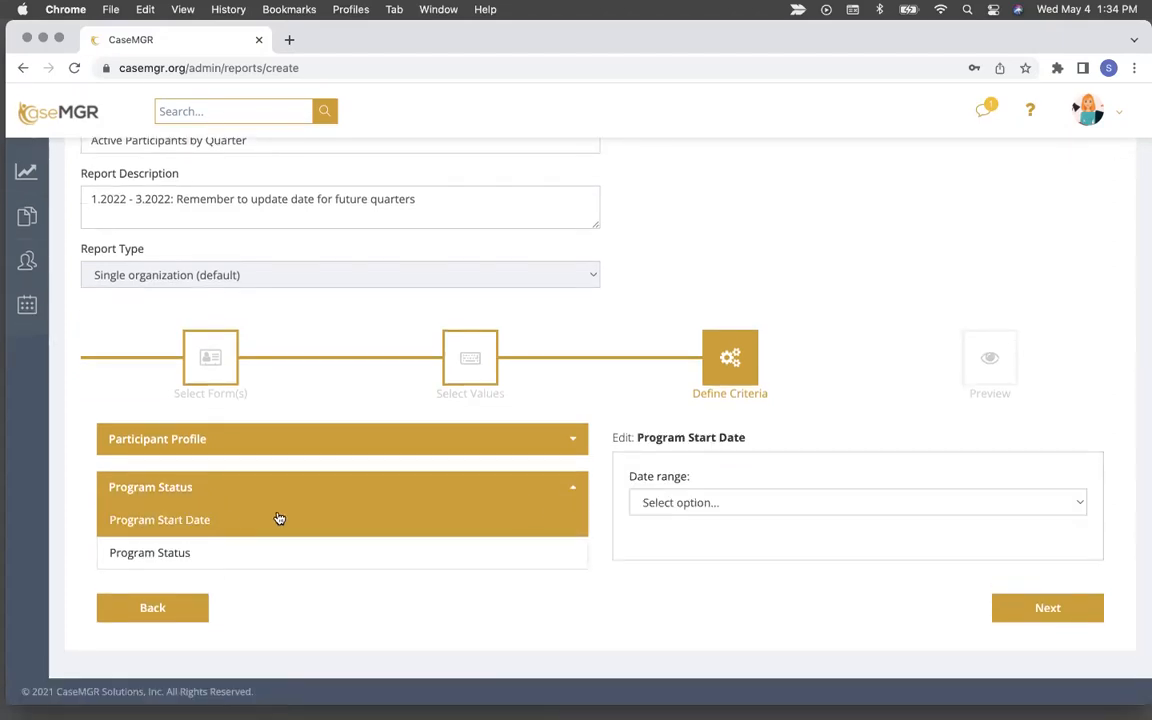
pyautogui.click(741, 502)
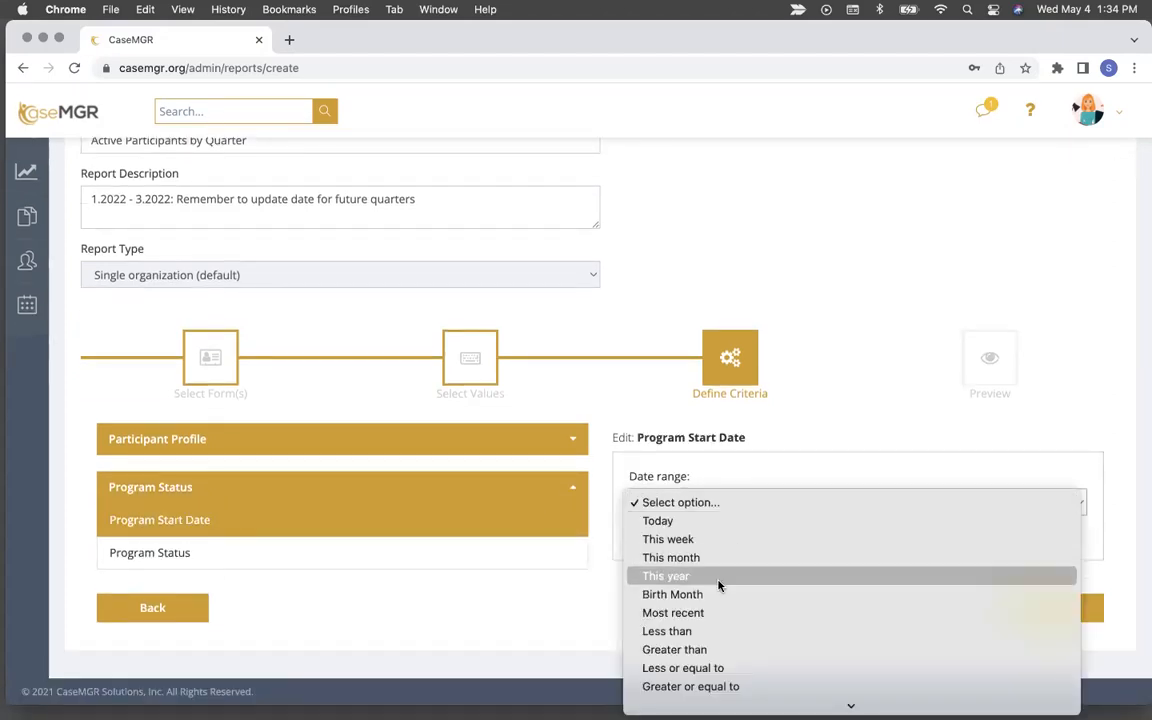
pyautogui.scroll(-1, 718, 585)
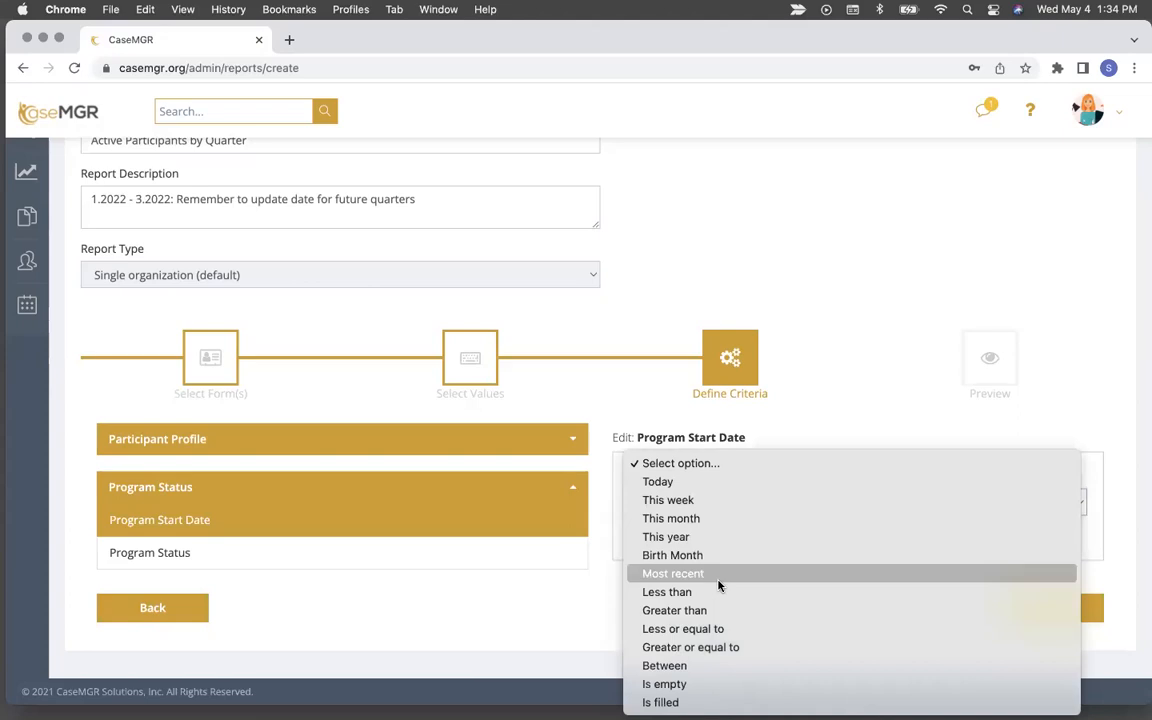
pyautogui.click(688, 667)
# Set the Program Start Date range to 01/01/2022 through 03/31/2022
pyautogui.click(674, 545)
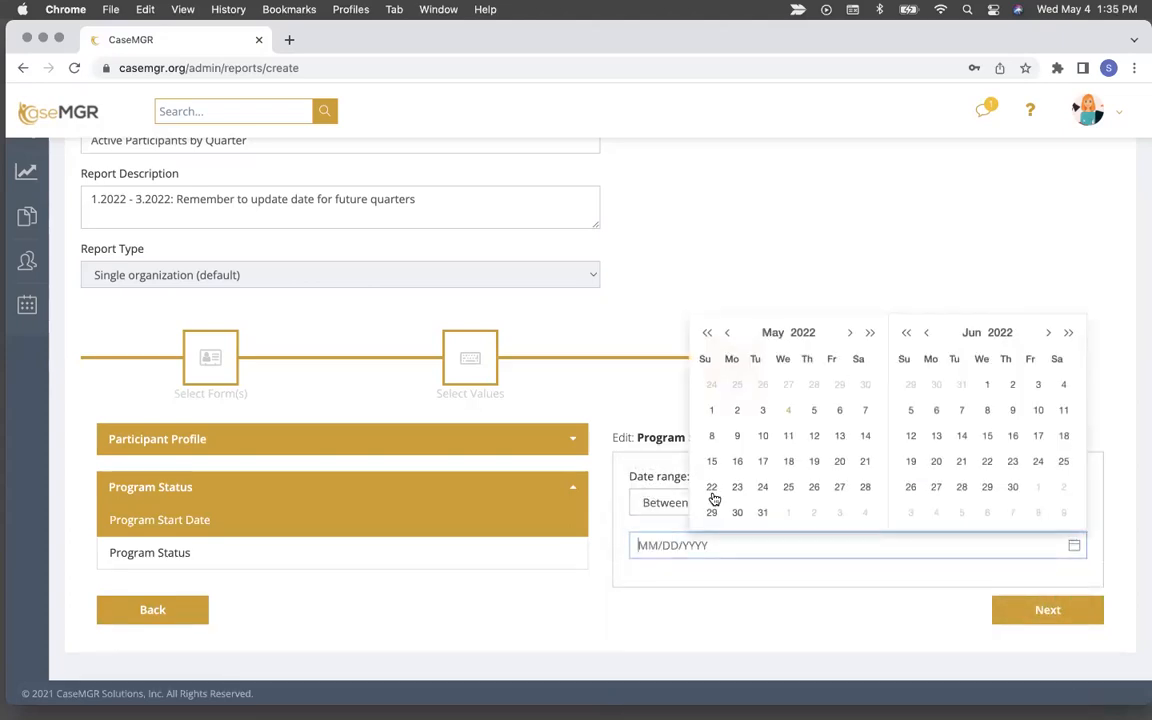
pyautogui.click(727, 333)
pyautogui.click(727, 333)
pyautogui.click(727, 333)
pyautogui.click(727, 333)
pyautogui.click(865, 385)
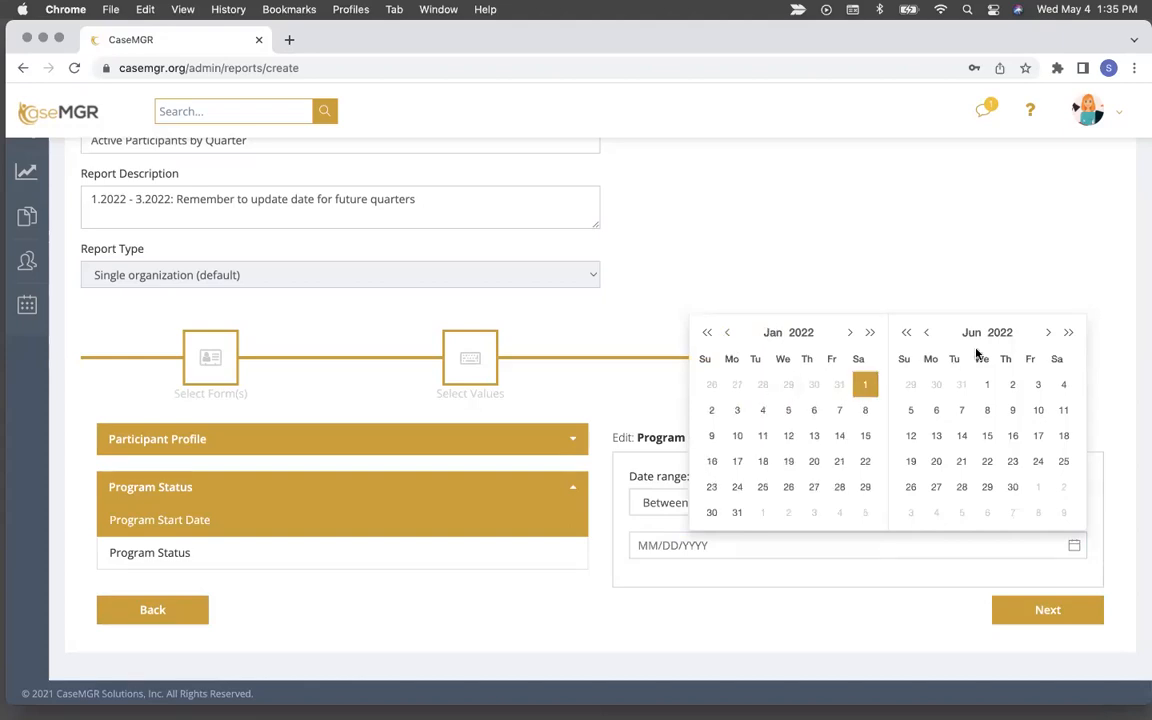
pyautogui.click(849, 333)
pyautogui.click(849, 333)
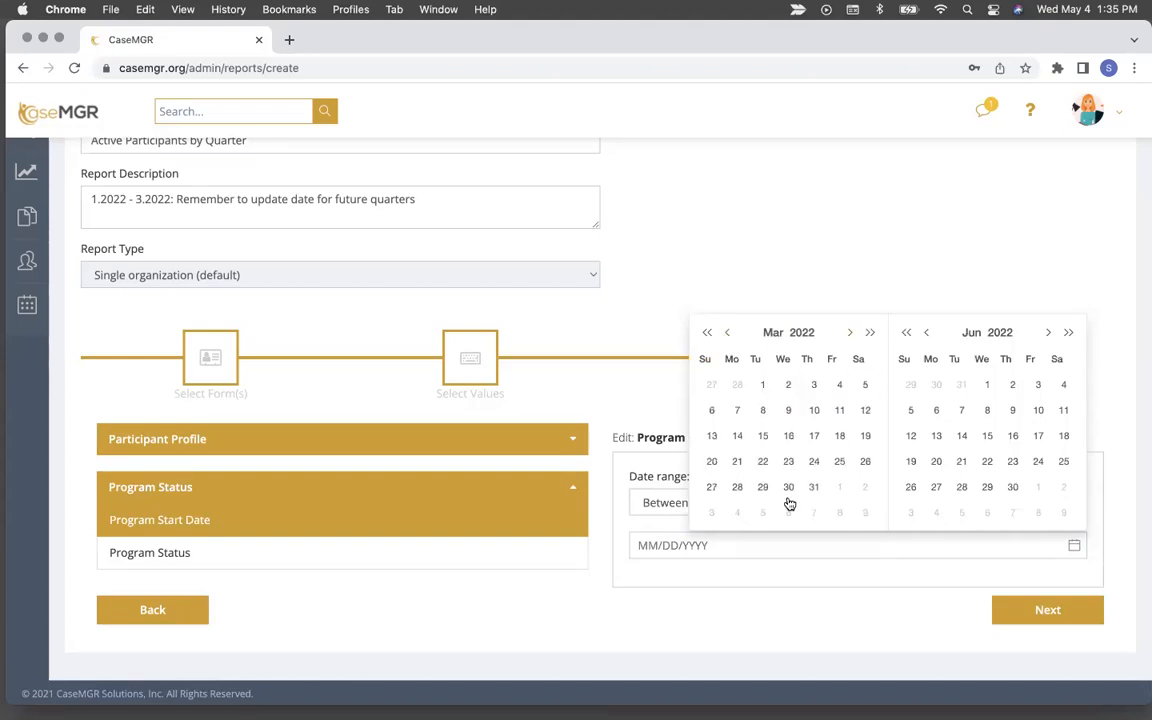
pyautogui.click(814, 488)
# Add a condition to the Program Status field with type equals and label Active
pyautogui.scroll(-1, 840, 615)
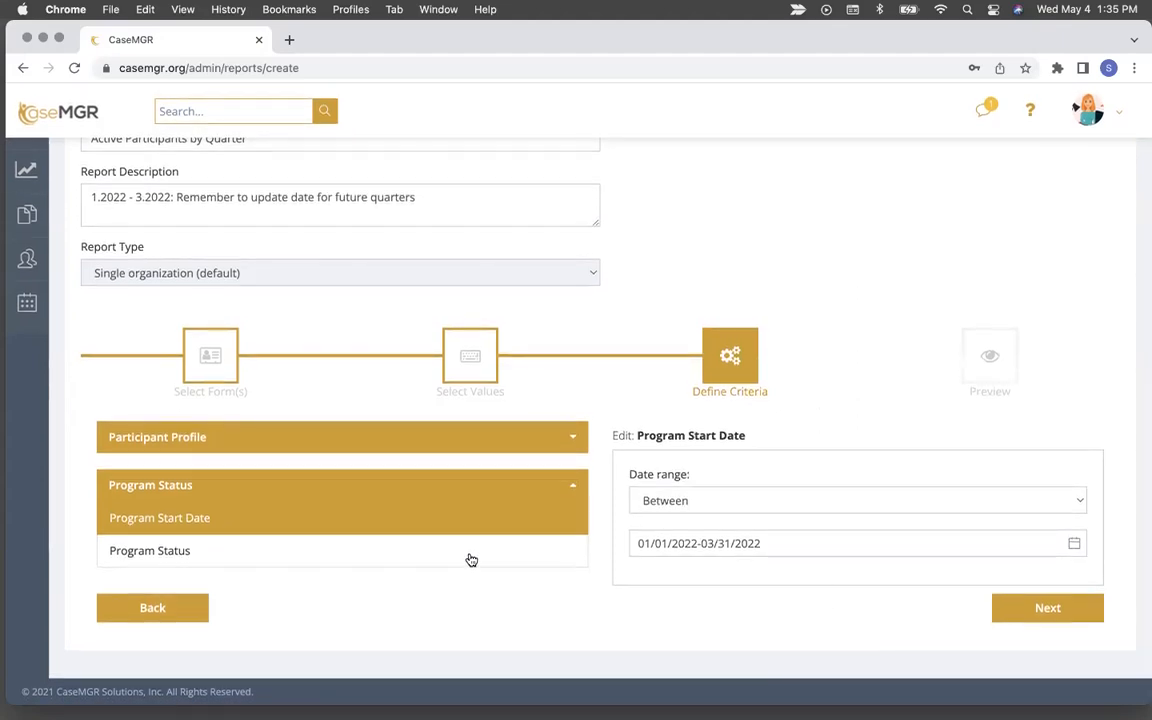
pyautogui.click(344, 560)
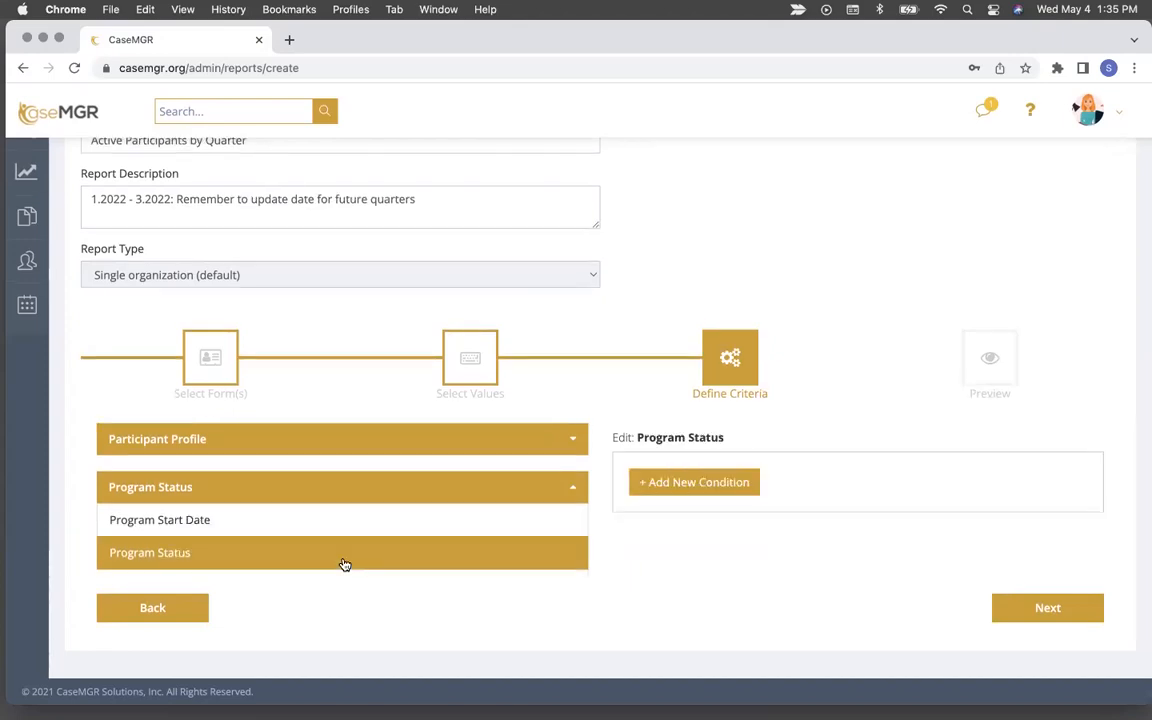
pyautogui.click(696, 482)
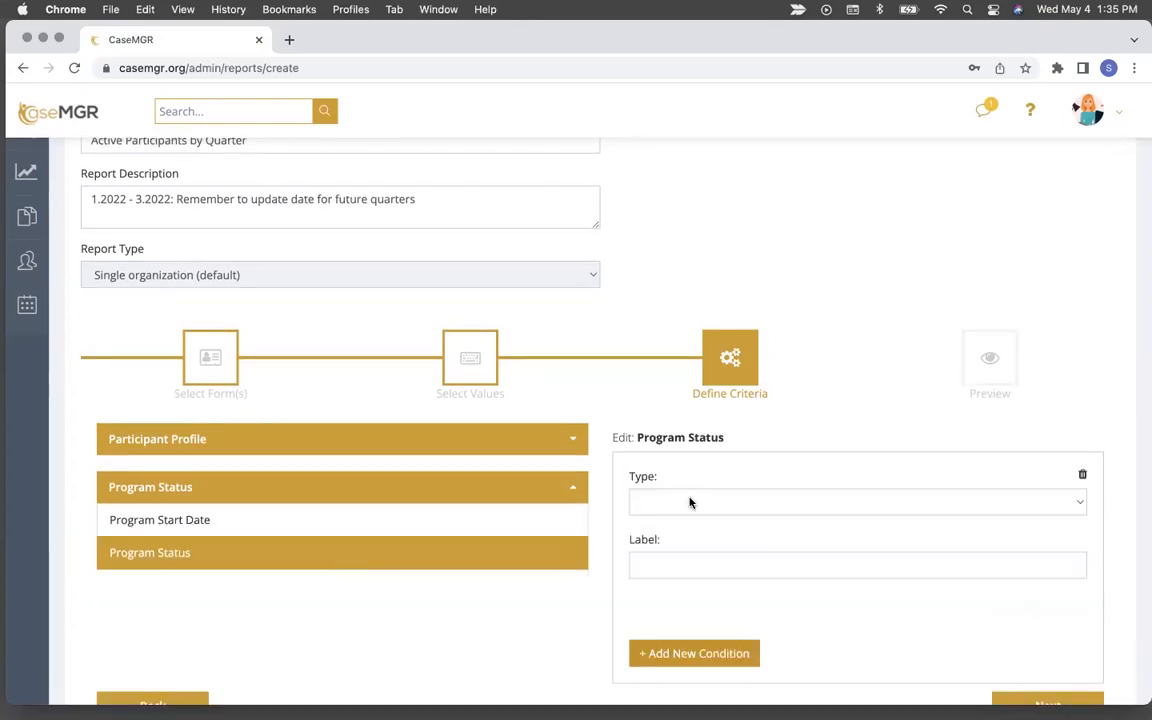
pyautogui.click(689, 503)
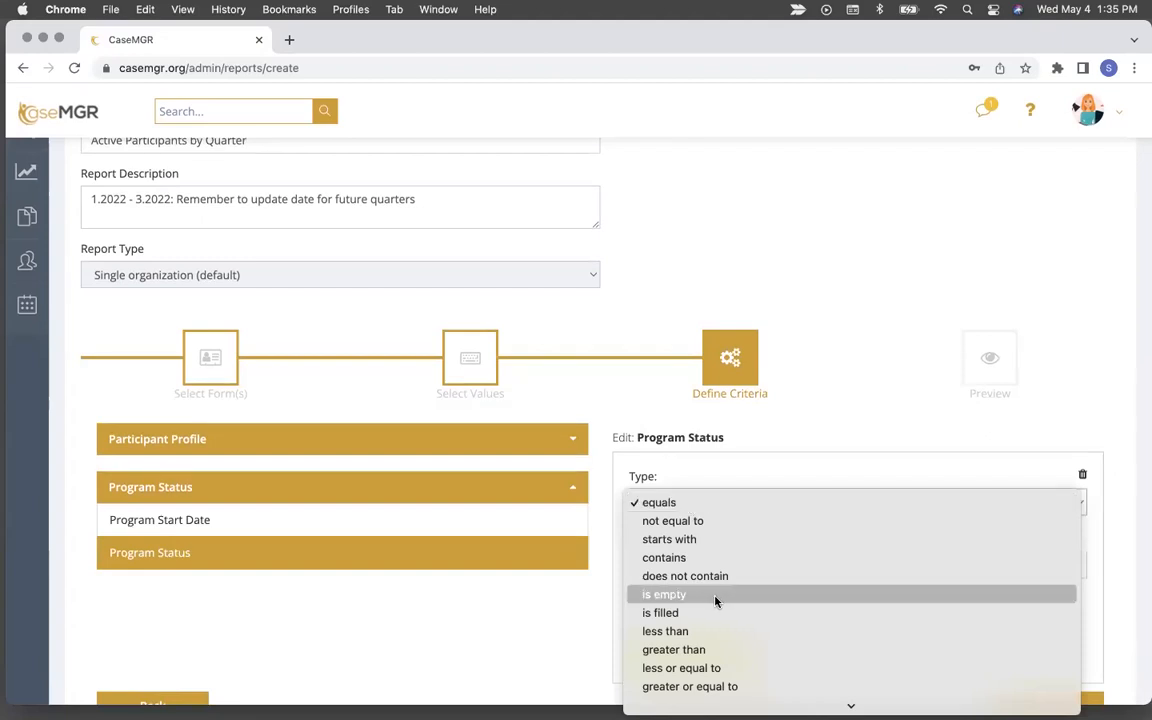
pyautogui.click(694, 499)
pyautogui.click(667, 564)
pyautogui.write('Active')
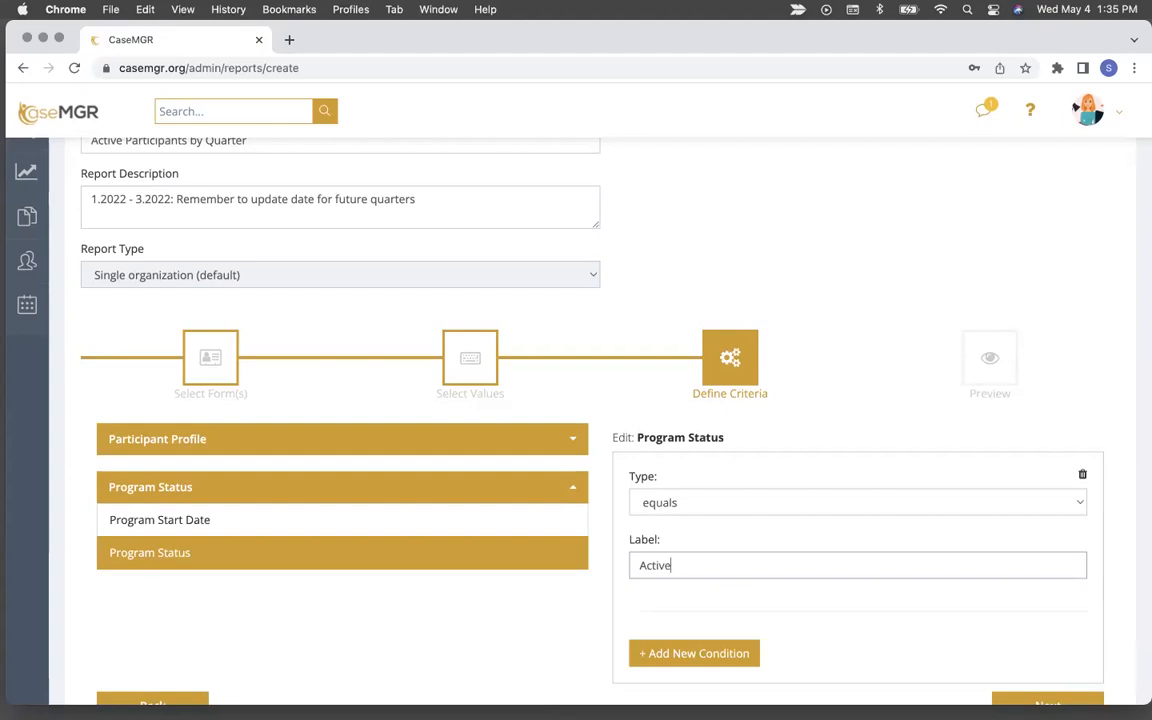
pyautogui.scroll(-3, 679, 557)
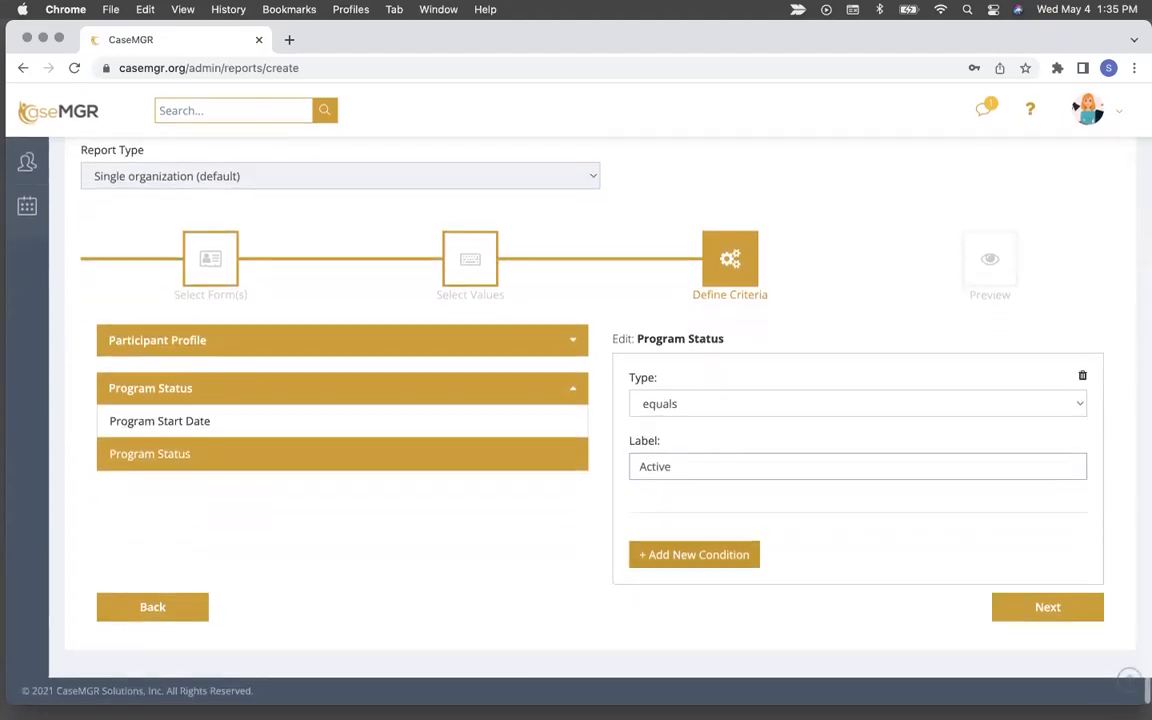
pyautogui.click(697, 556)
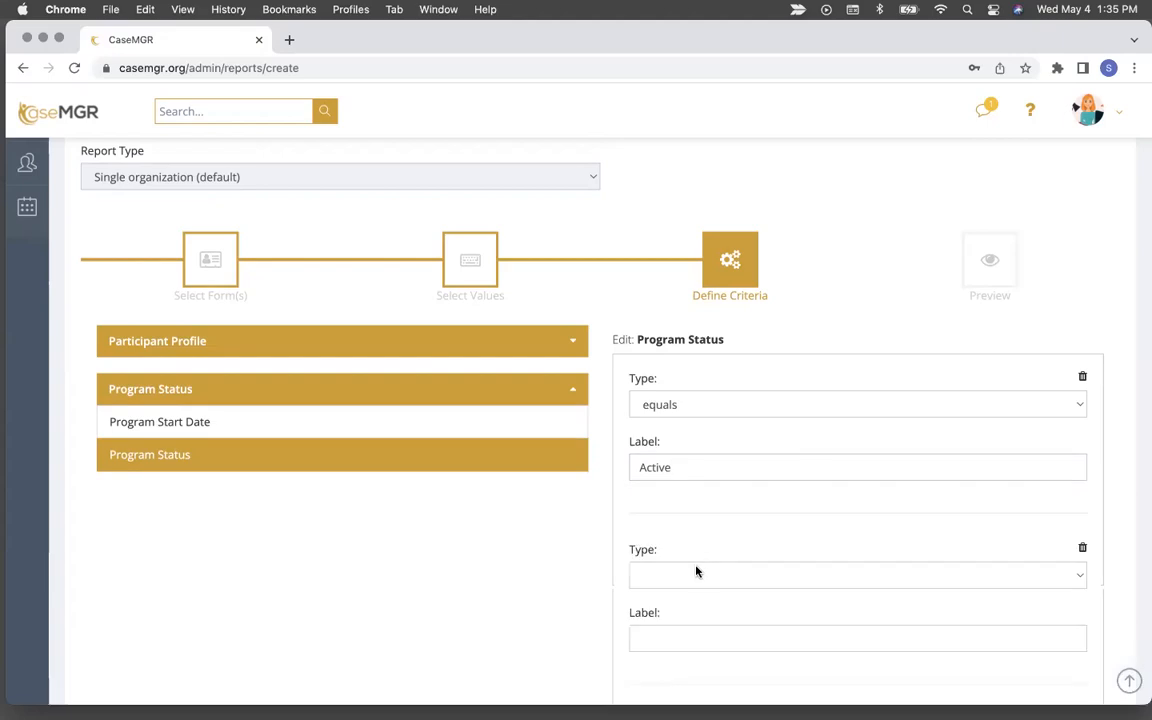
pyautogui.click(697, 571)
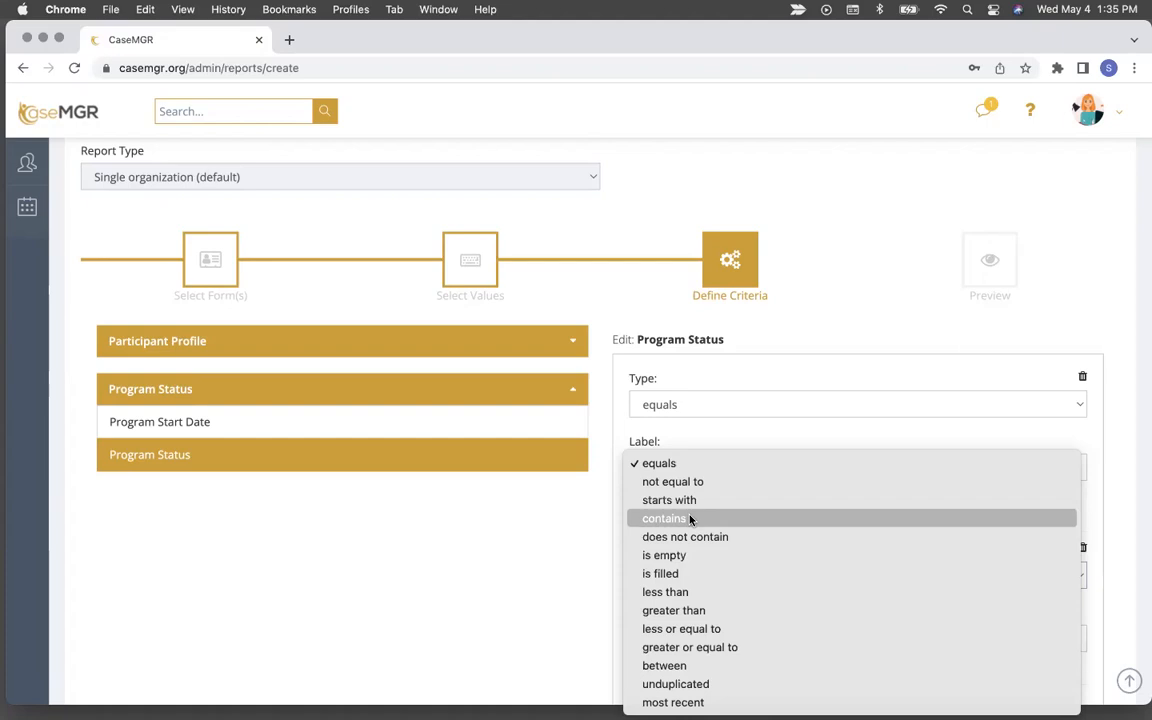
pyautogui.click(676, 446)
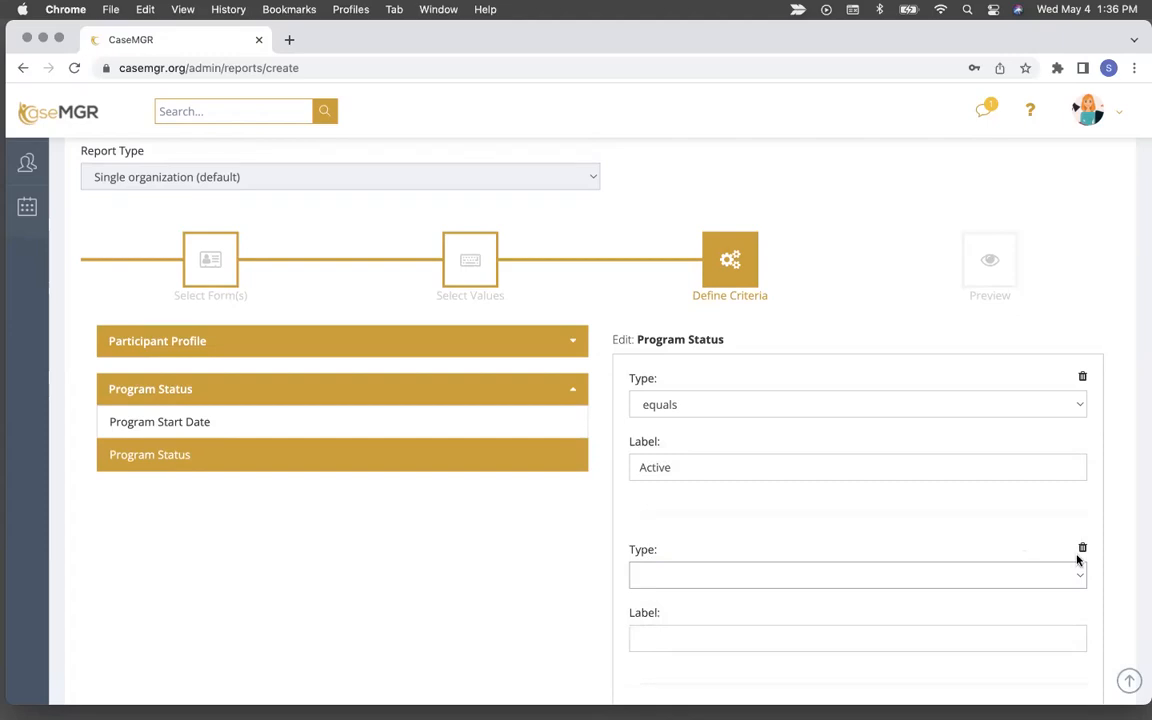
pyautogui.click(1083, 551)
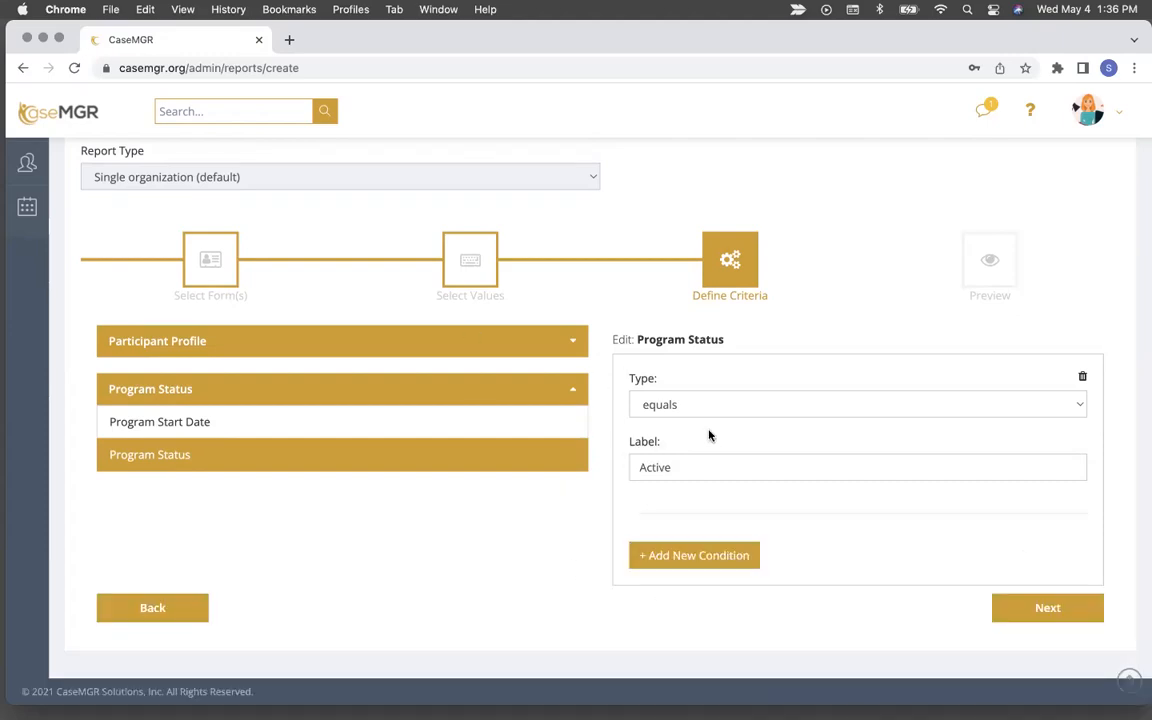
# Preview and generate the Active Participants by Quarter report, and expand its applied filters and forms
pyautogui.click(1066, 607)
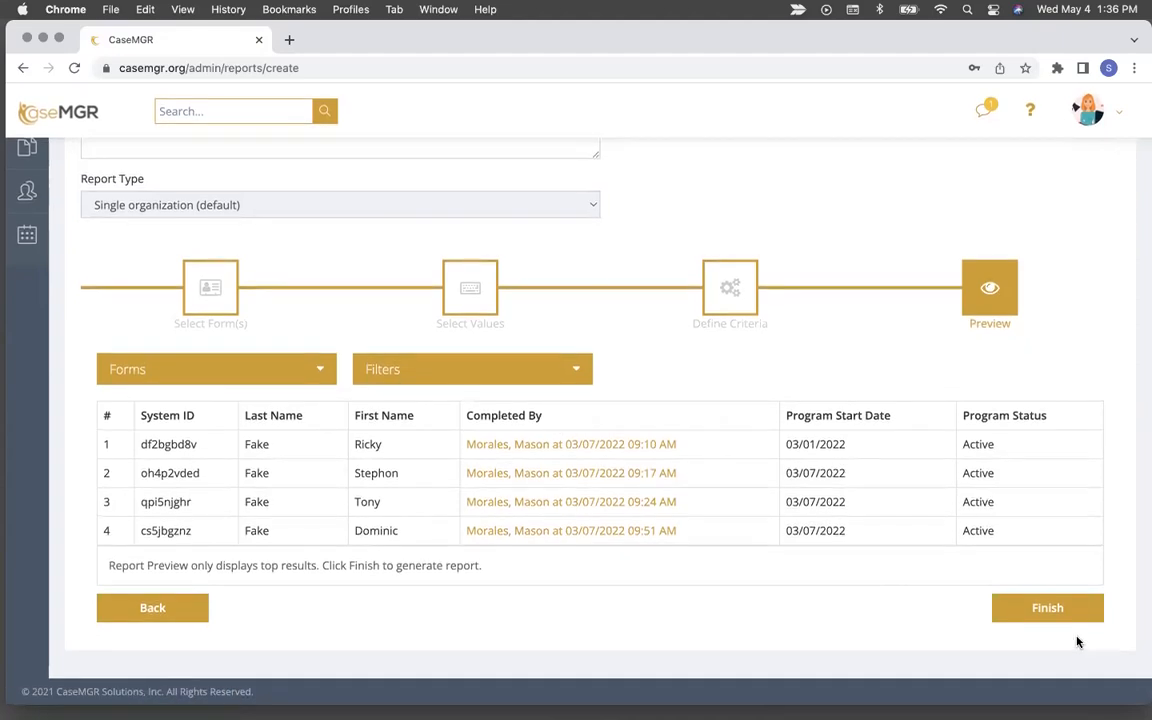
pyautogui.click(1054, 607)
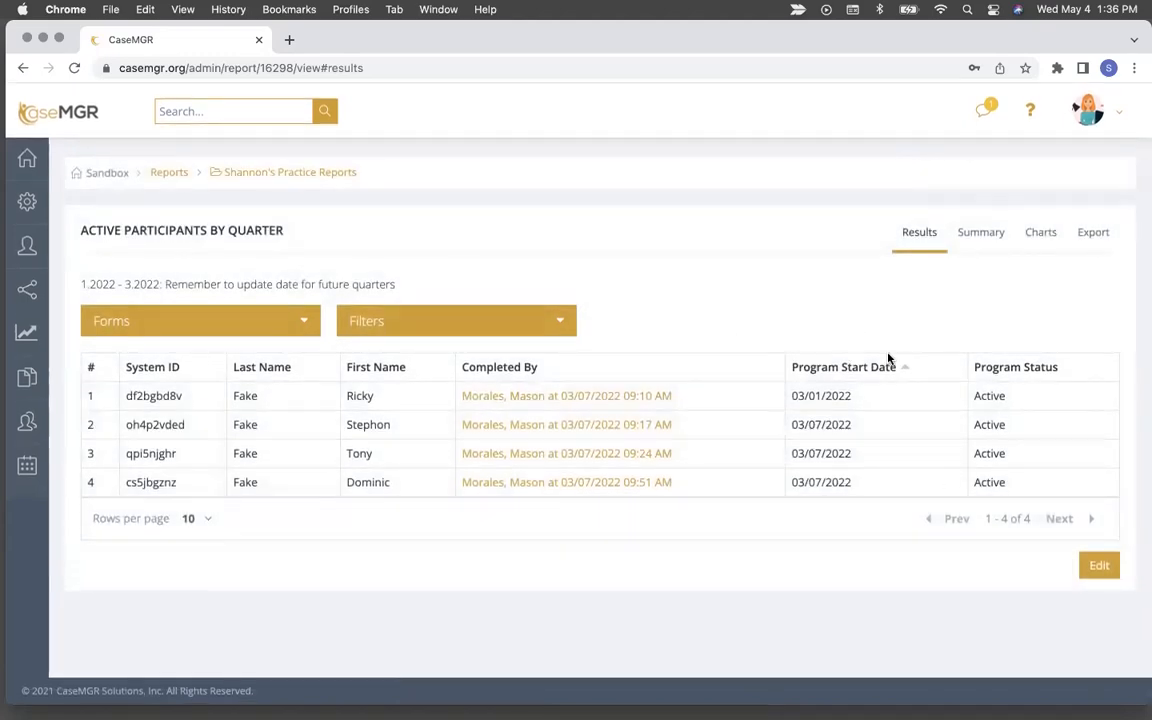
pyautogui.click(478, 322)
pyautogui.click(300, 323)
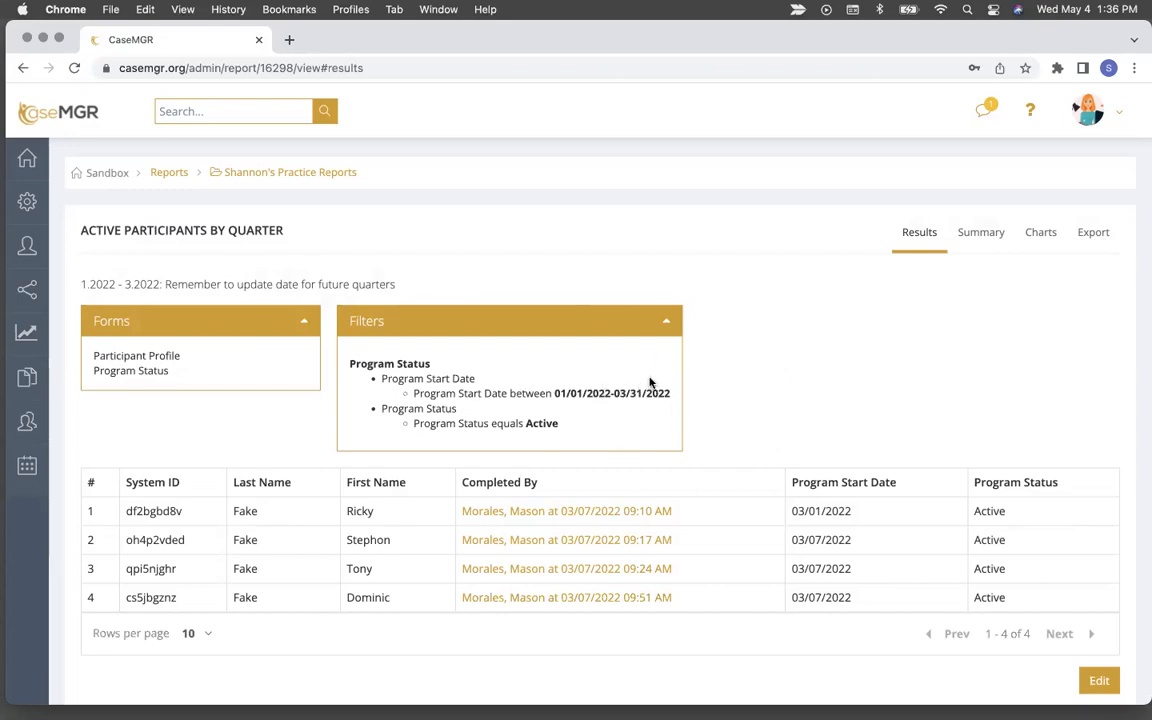
# Reopen the Active Participants by Quarter report from the practice reports folder and check its filters
pyautogui.click(184, 176)
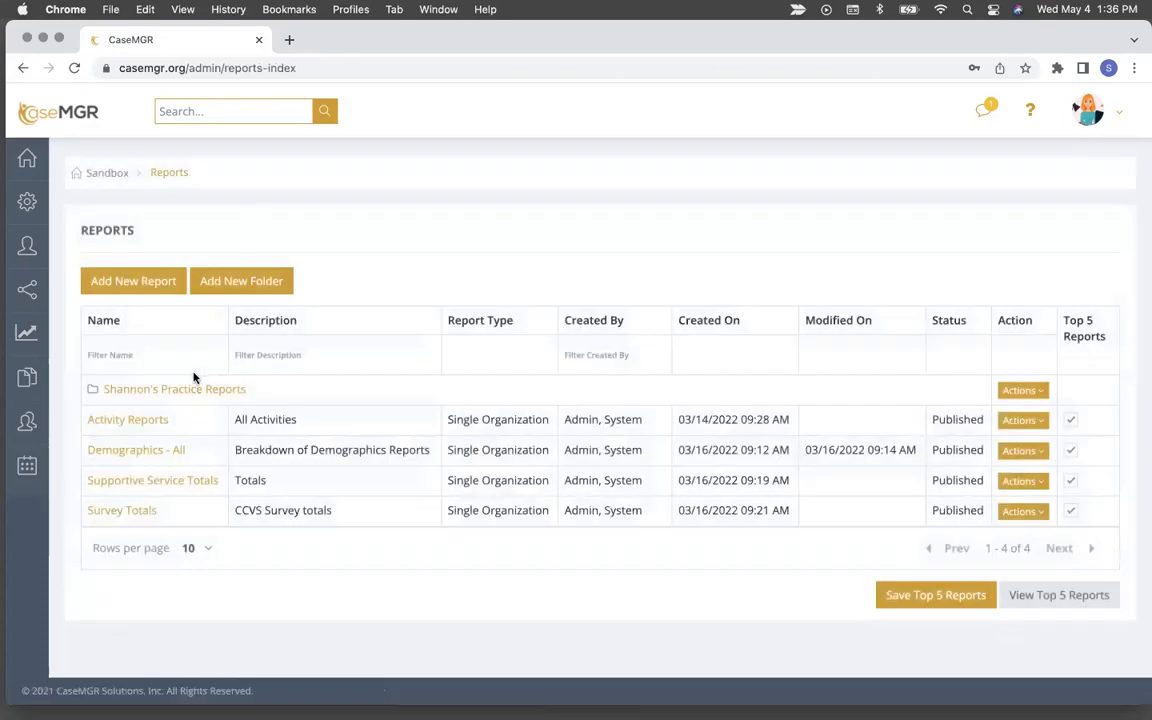
pyautogui.click(191, 392)
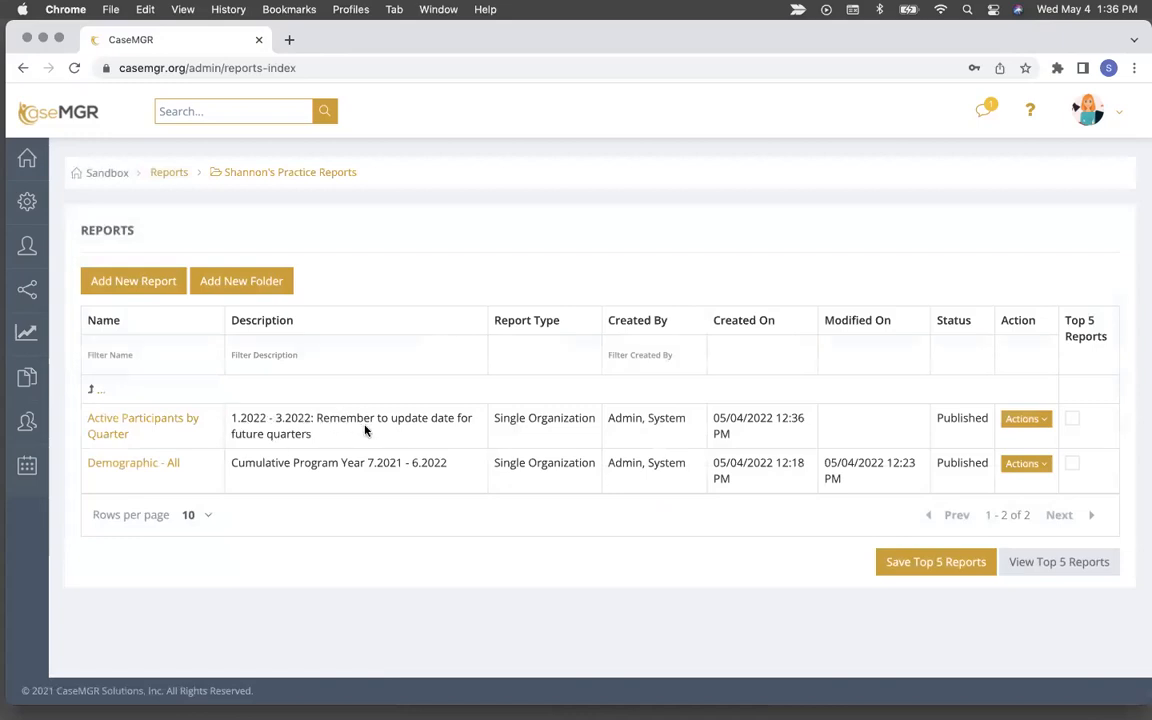
pyautogui.click(181, 425)
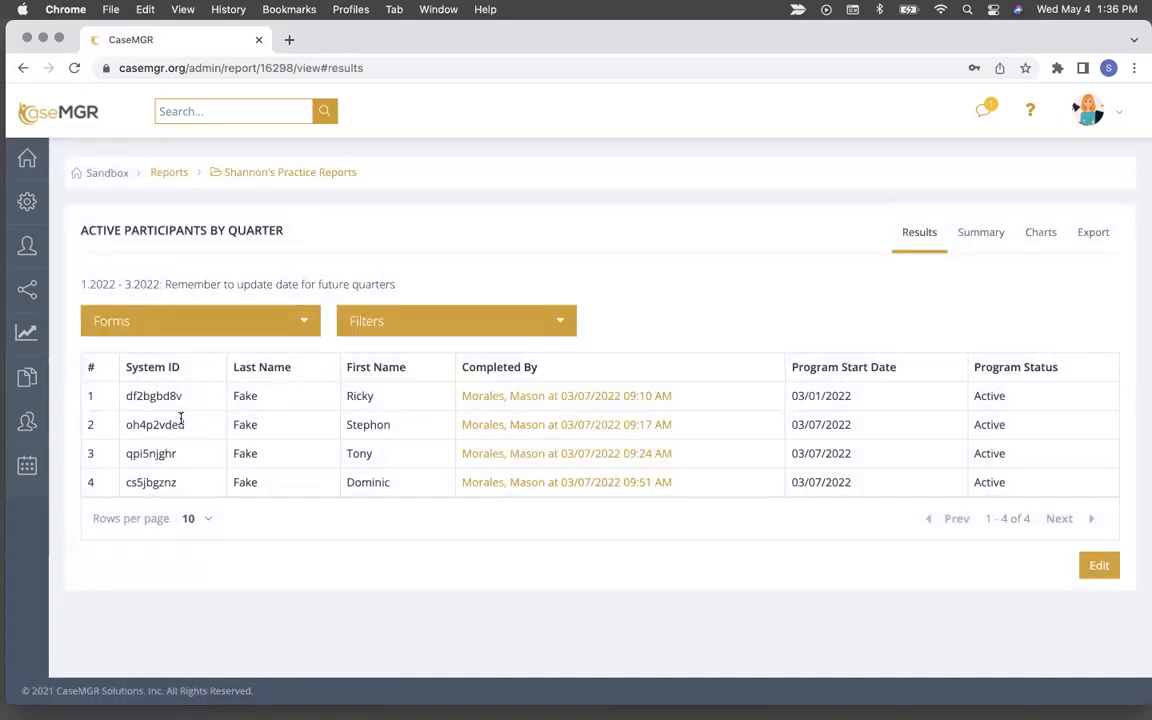
pyautogui.click(391, 319)
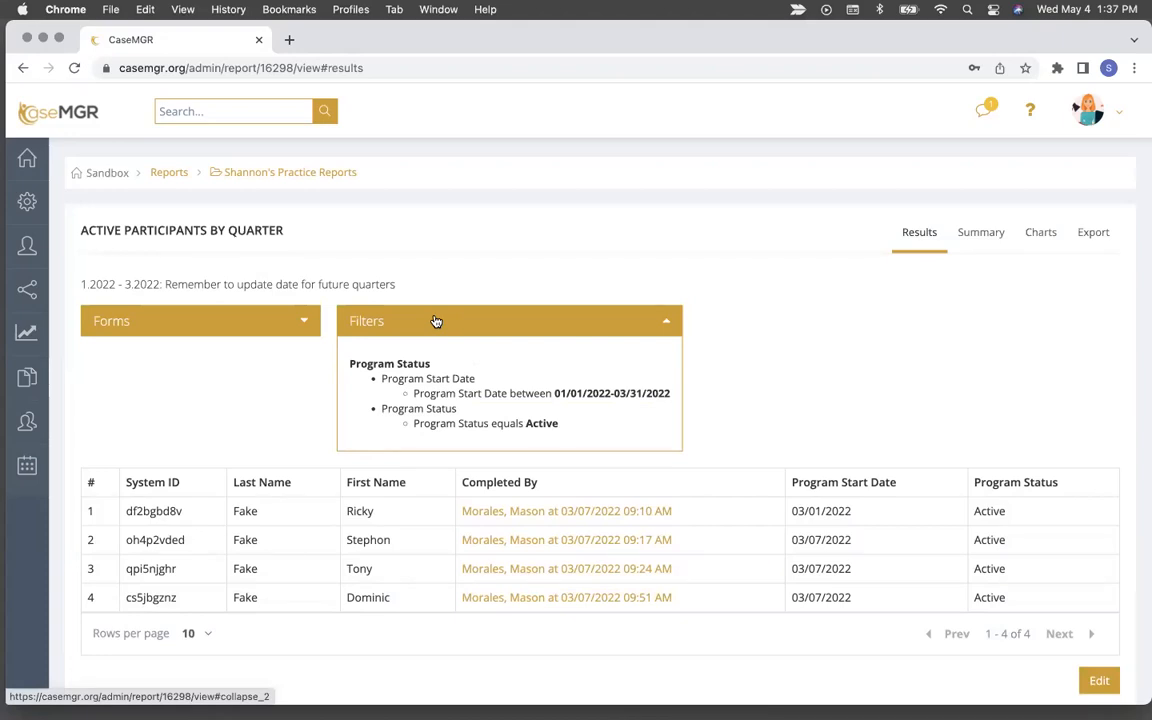
pyautogui.click(436, 321)
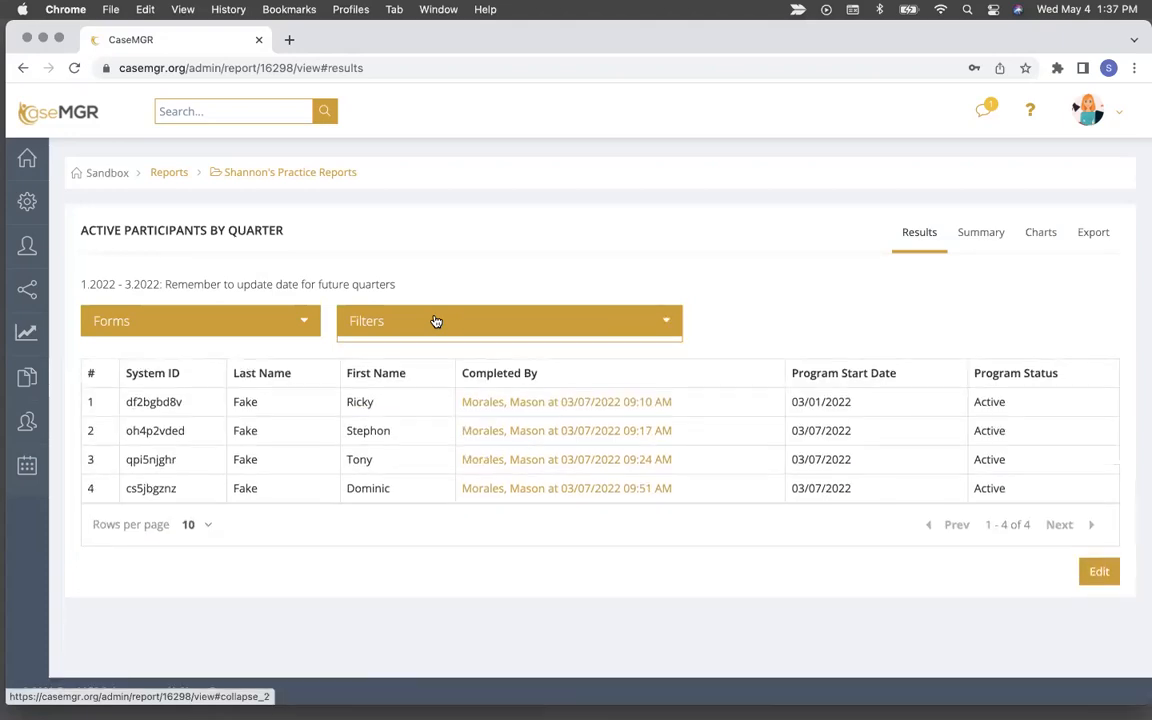
# Return to the practice reports folder and start duplicating the Active Participants by Quarter report
pyautogui.click(184, 174)
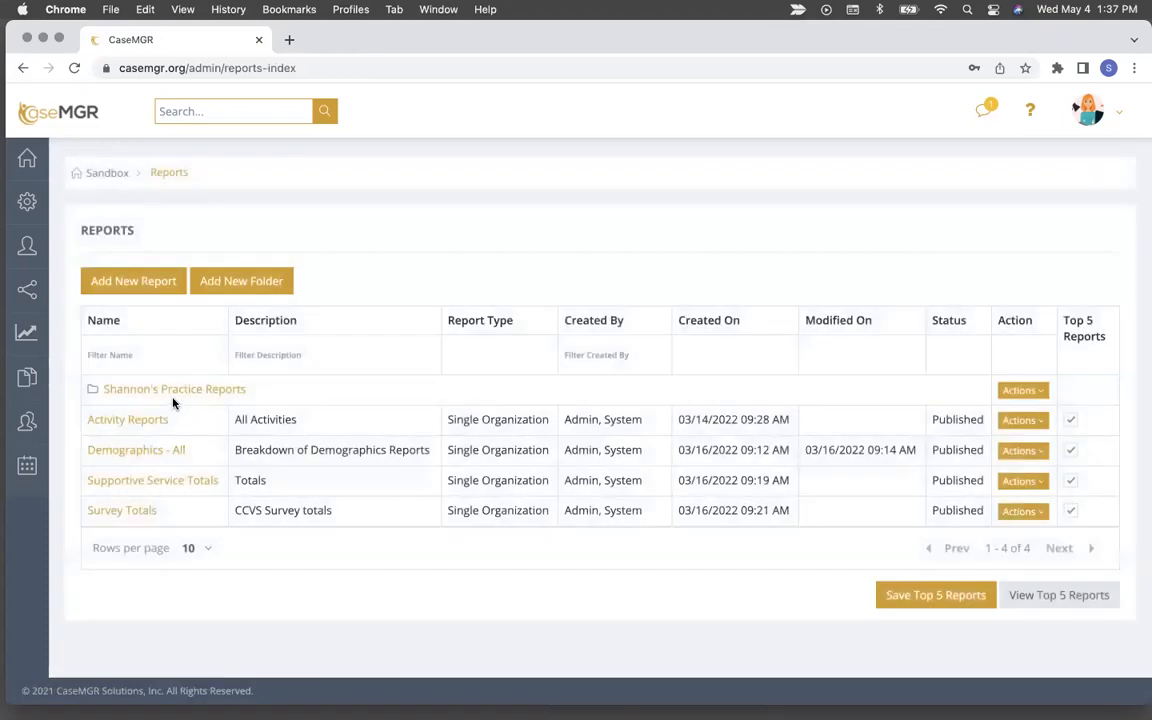
pyautogui.click(176, 392)
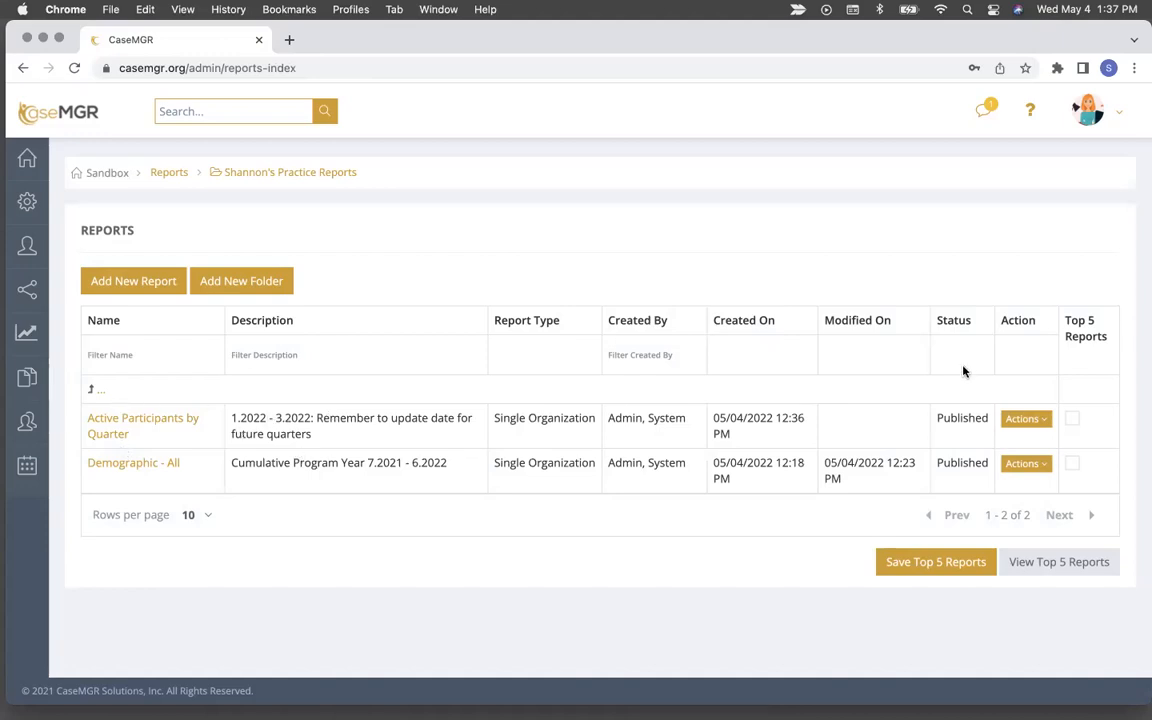
pyautogui.click(1026, 419)
pyautogui.scroll(-3, 1040, 420)
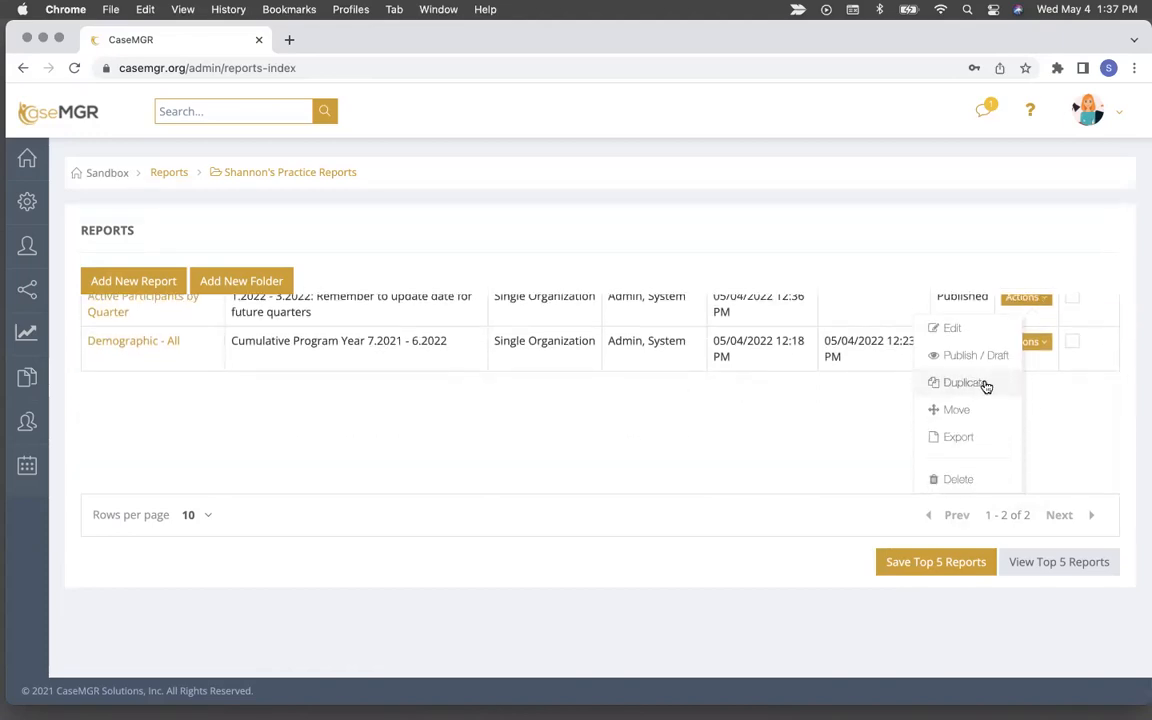
pyautogui.click(982, 384)
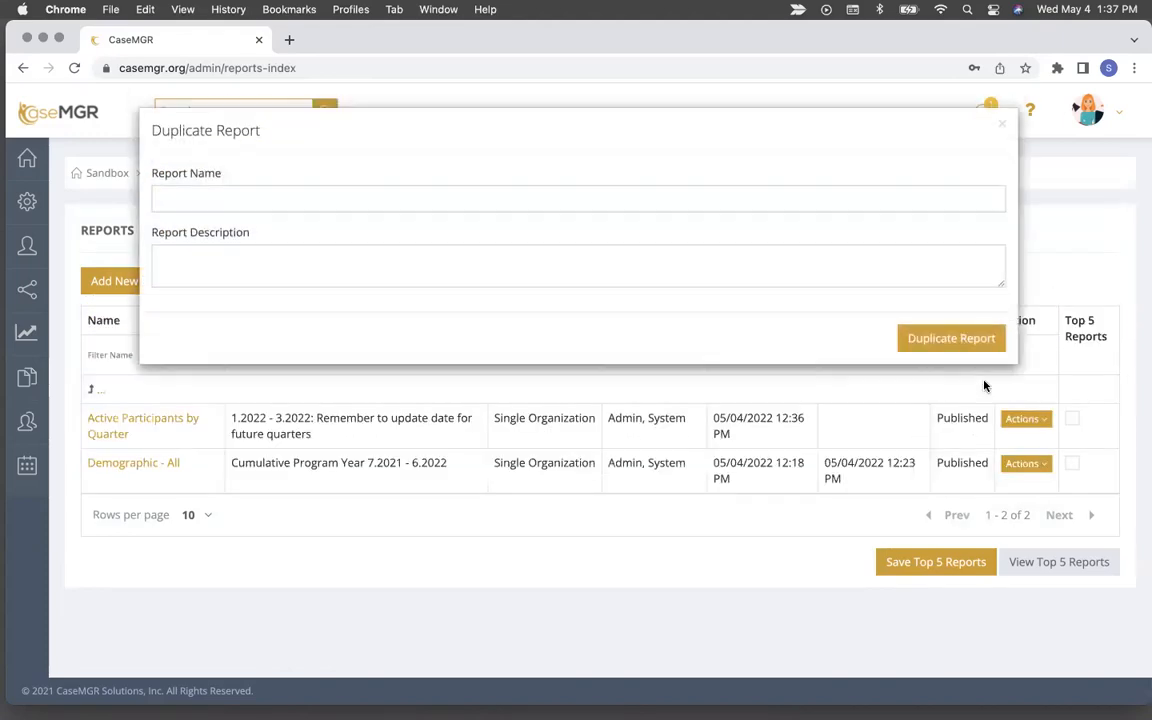
# Name the duplicate report "Active Participants by Quarter: Q2: 2022"
pyautogui.click(286, 198)
pyautogui.write('Activt')
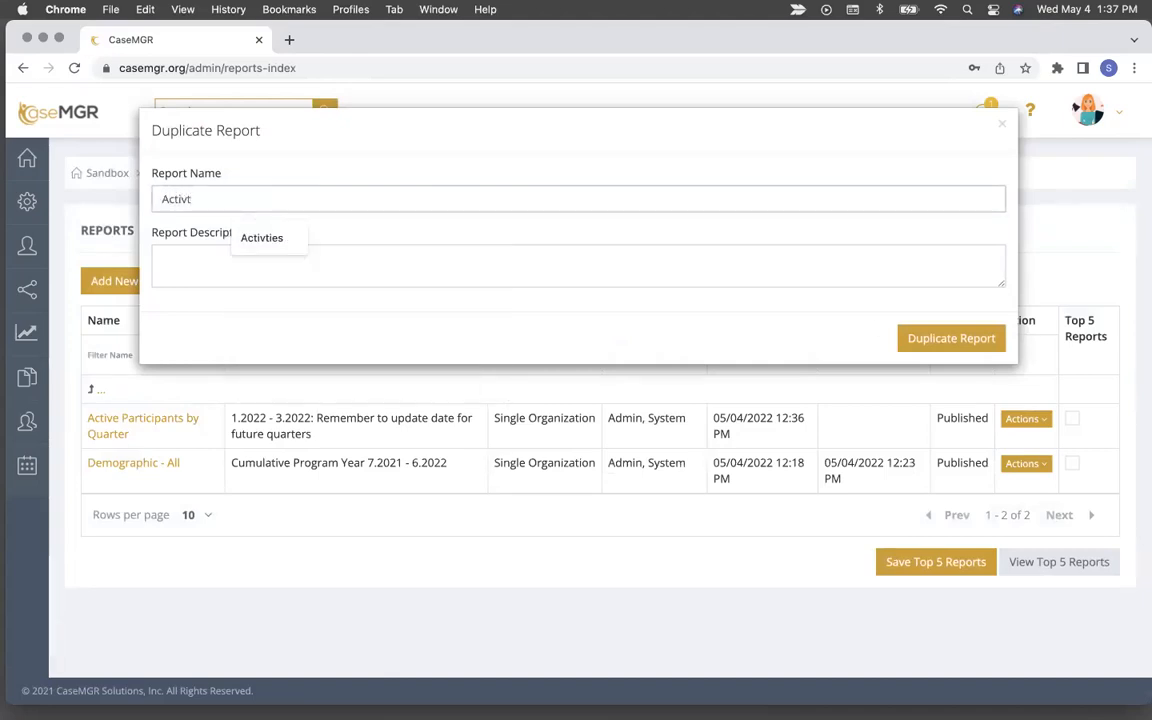
pyautogui.press('BackSpace')
pyautogui.write('e Par')
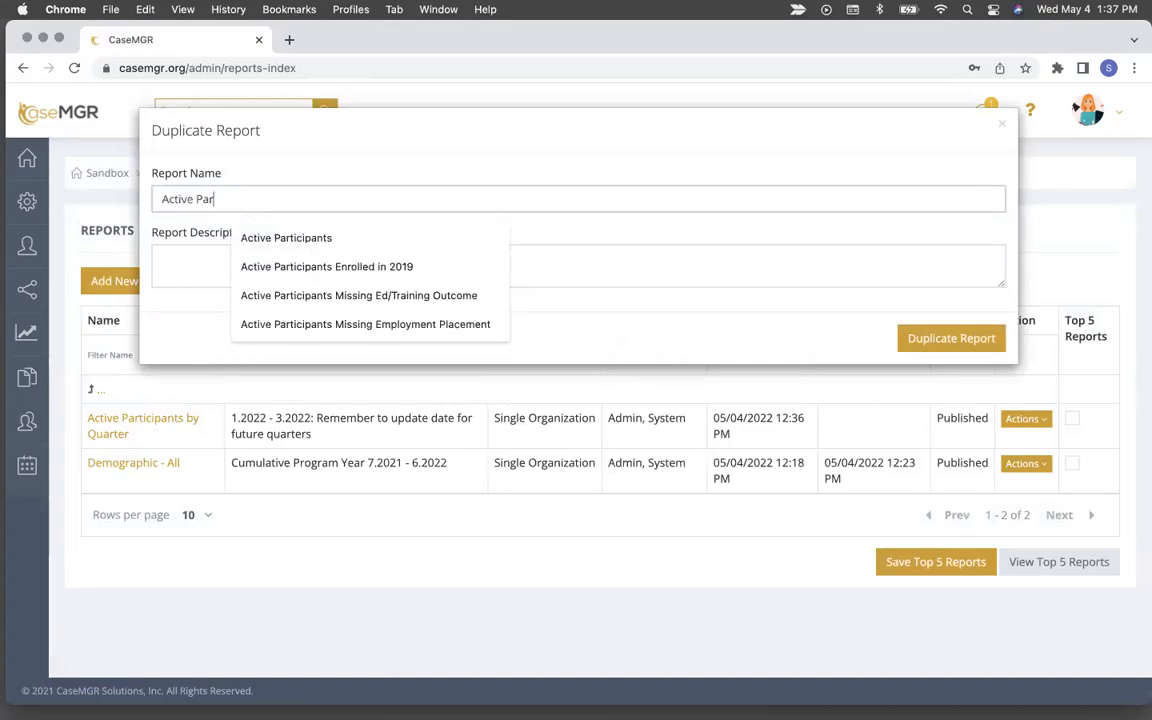
pyautogui.write('ticipants by Qua')
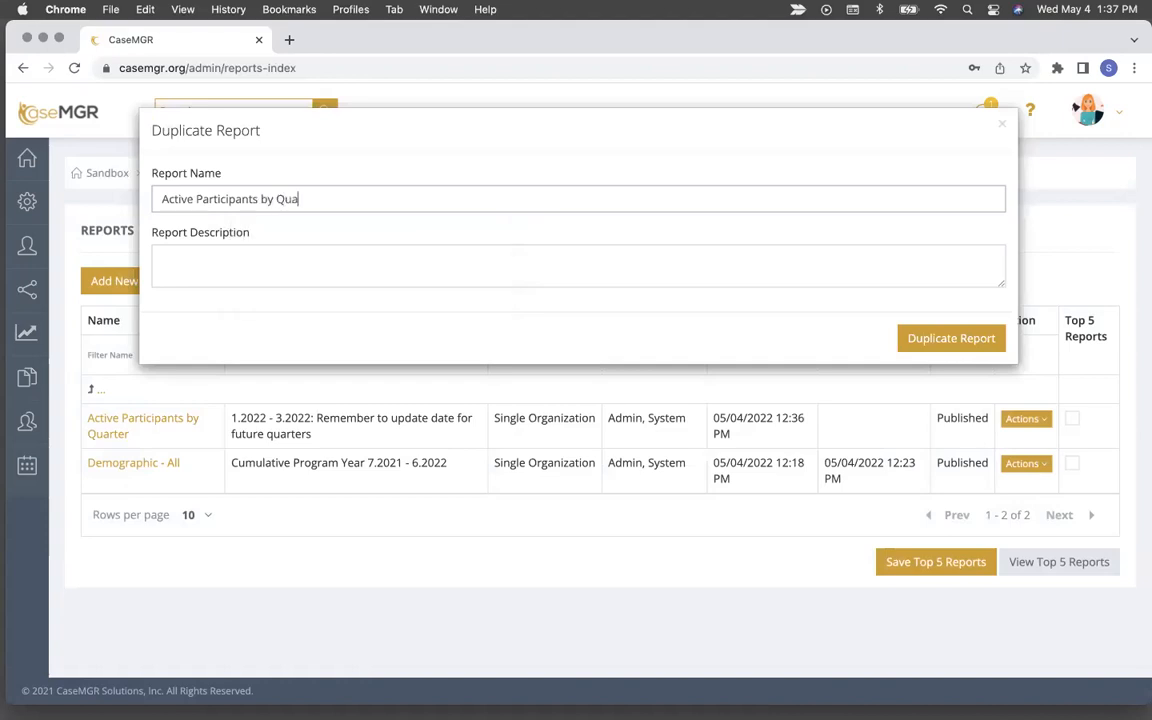
pyautogui.write('rter: ')
pyautogui.write('Q@ 2022')
pyautogui.press('BackSpace')
pyautogui.press('BackSpace')
pyautogui.press('BackSpace')
pyautogui.write('20')
# Give the duplicate the description "4.2022-6.2022" and create it
pyautogui.click(246, 261)
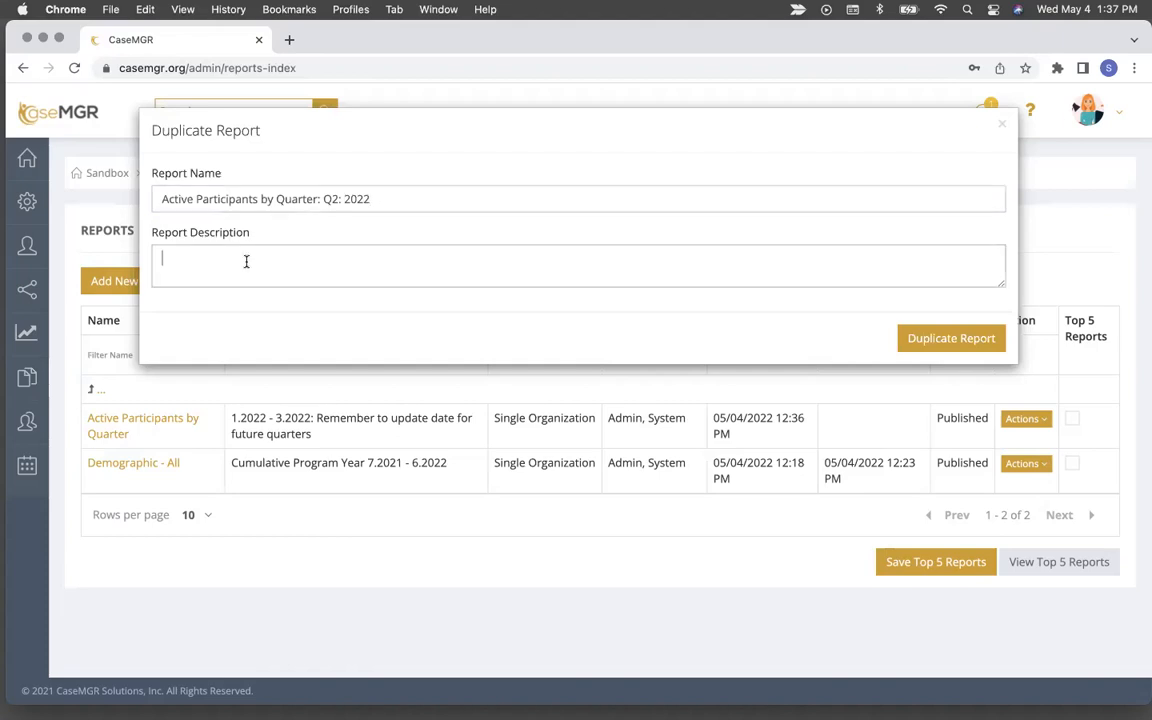
pyautogui.write('4.2022-6.2022')
pyautogui.click(950, 339)
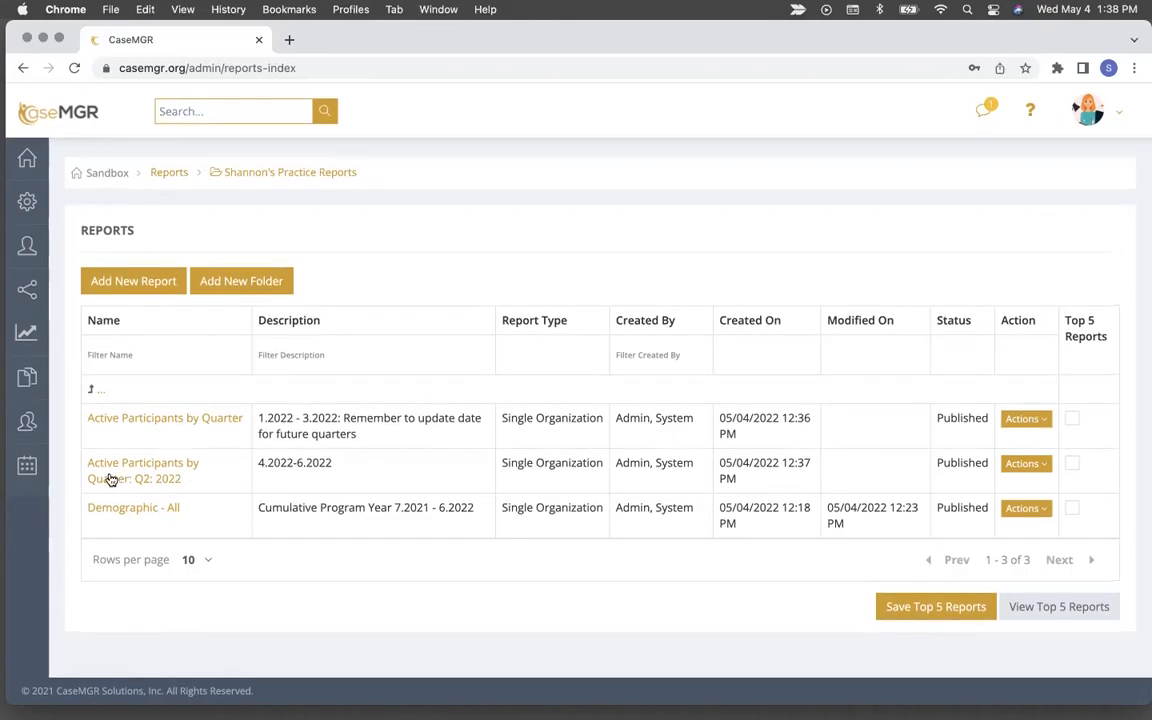
# Open the Active Participants by Quarter: Q2: 2022 report for editing and advance to defining its criteria, keeping its forms and values
pyautogui.click(1010, 465)
pyautogui.scroll(-2, 1010, 470)
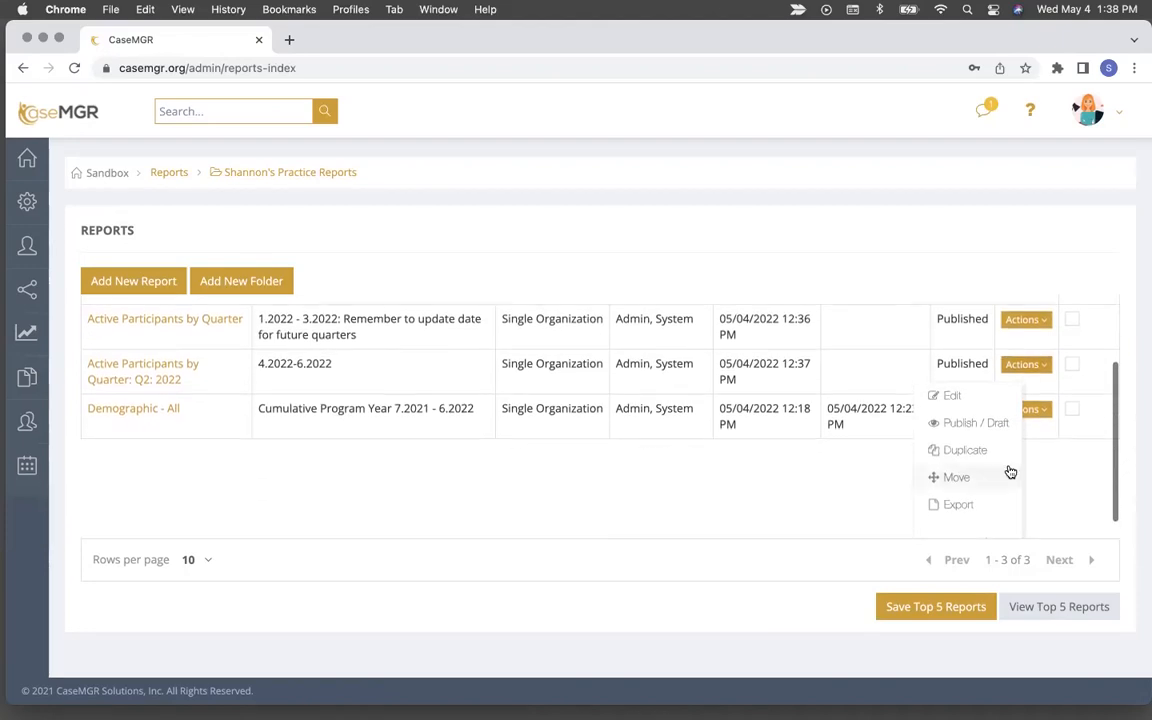
pyautogui.click(957, 396)
pyautogui.scroll(-3, 502, 429)
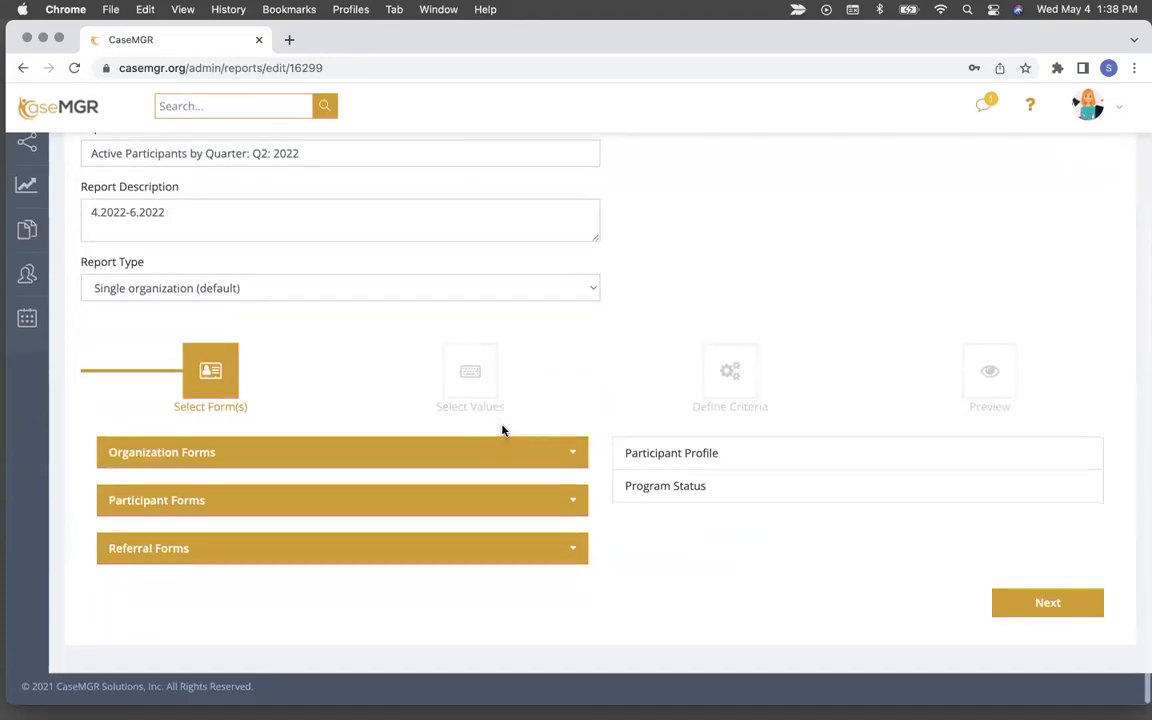
pyautogui.click(1013, 610)
pyautogui.scroll(-3, 1013, 612)
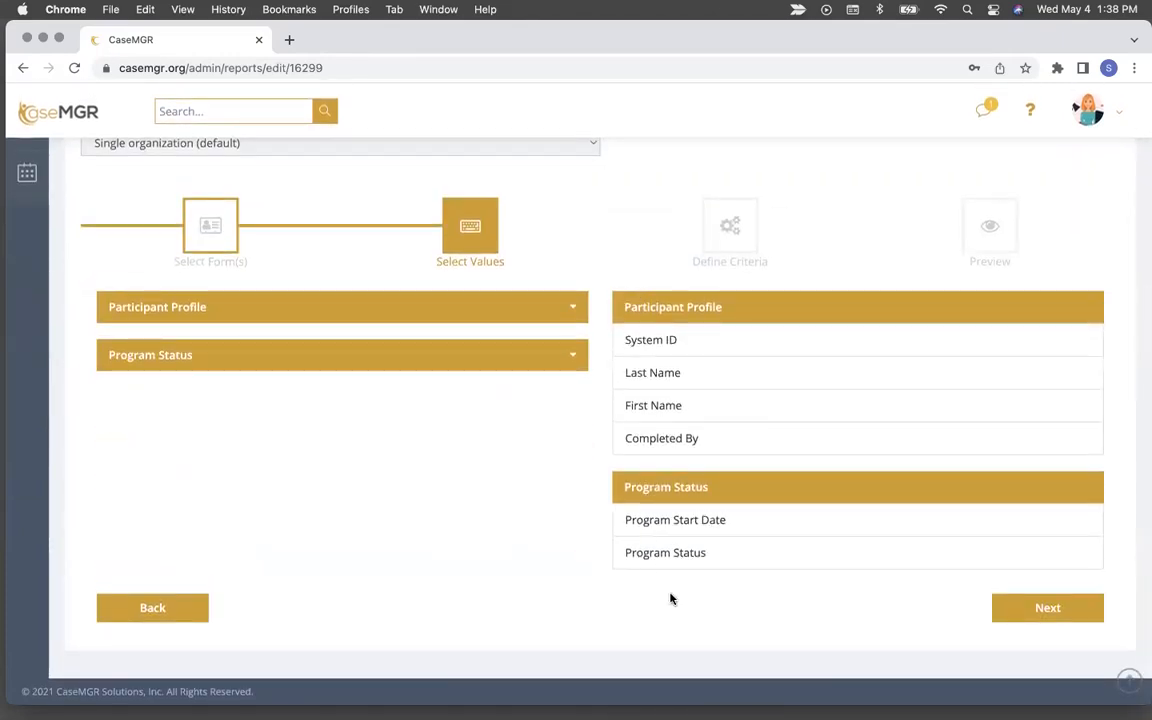
pyautogui.click(1057, 607)
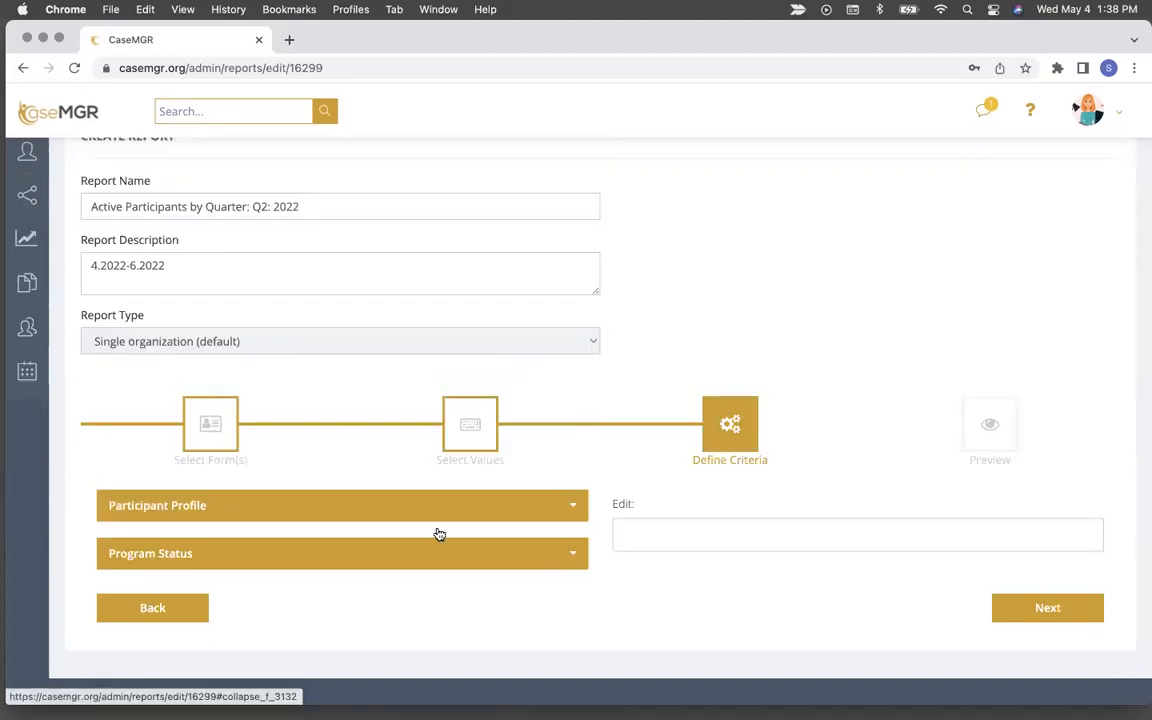
# Set the Program Start Date criterion under Program Status to the range 04/01/2022-06/30/2022
pyautogui.click(352, 563)
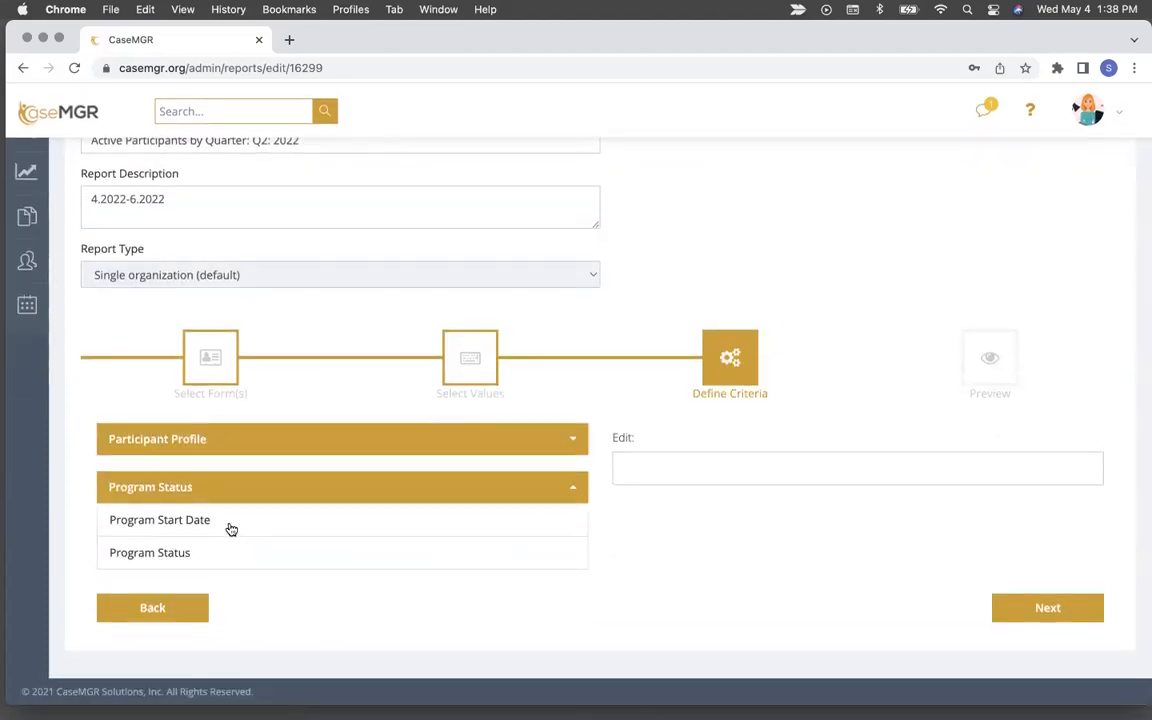
pyautogui.click(231, 529)
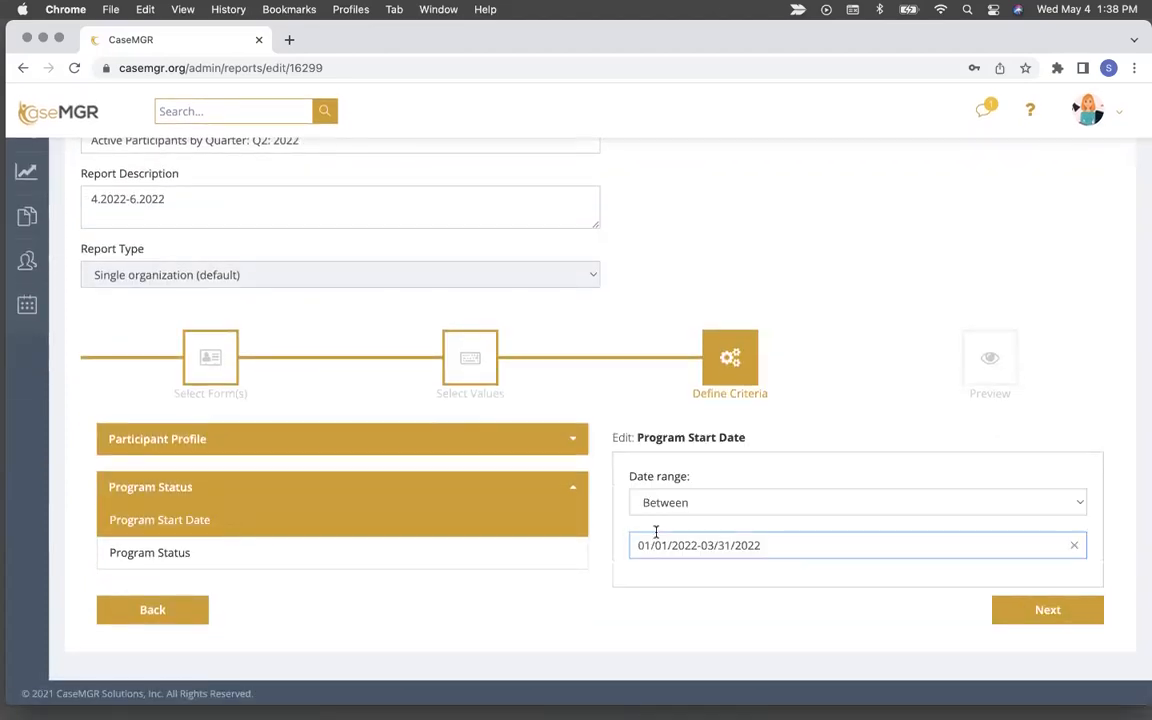
pyautogui.click(723, 553)
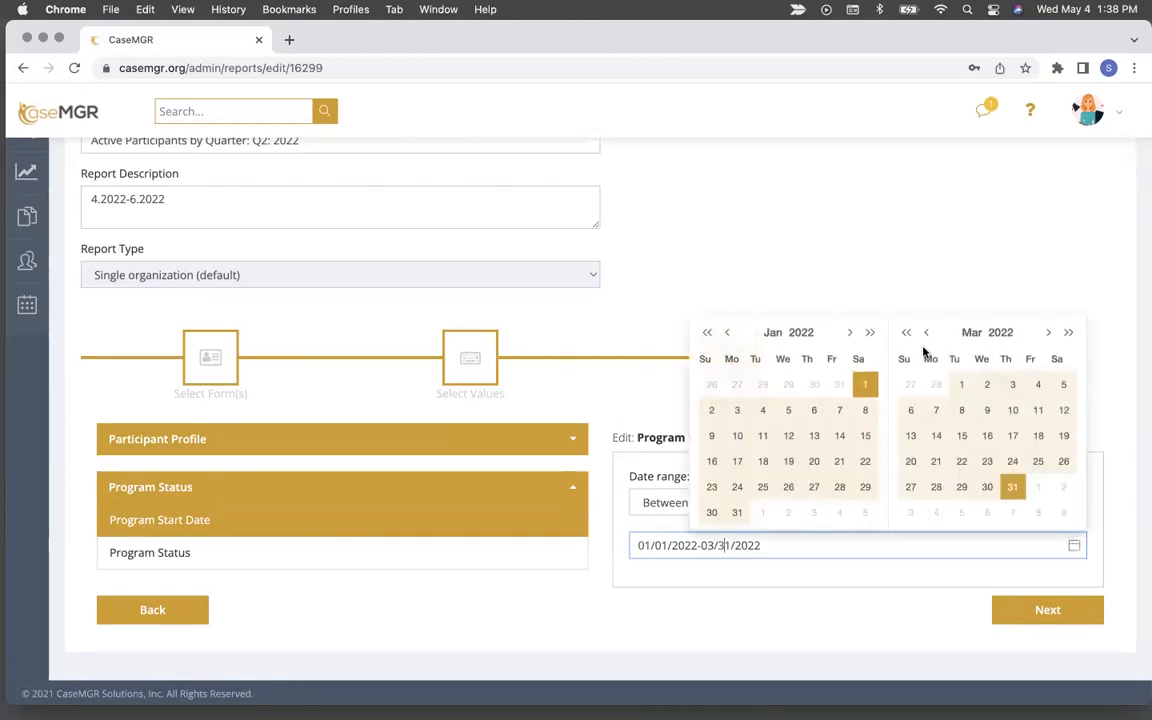
pyautogui.click(1047, 332)
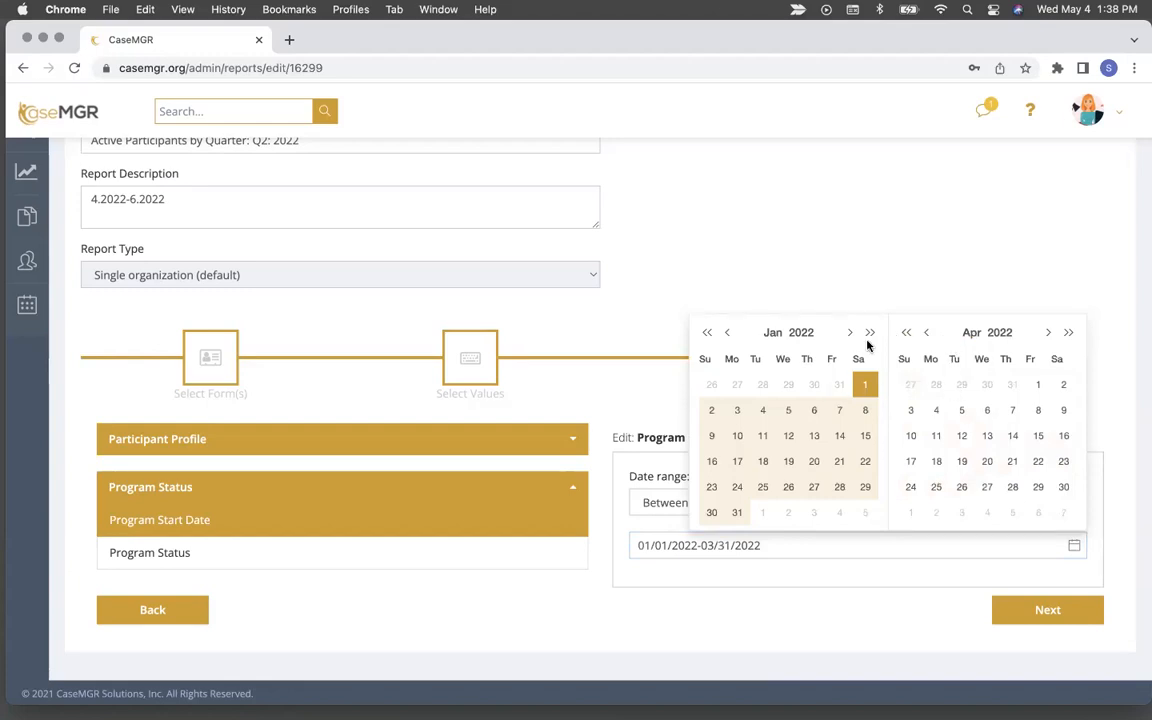
pyautogui.click(846, 332)
pyautogui.click(846, 332)
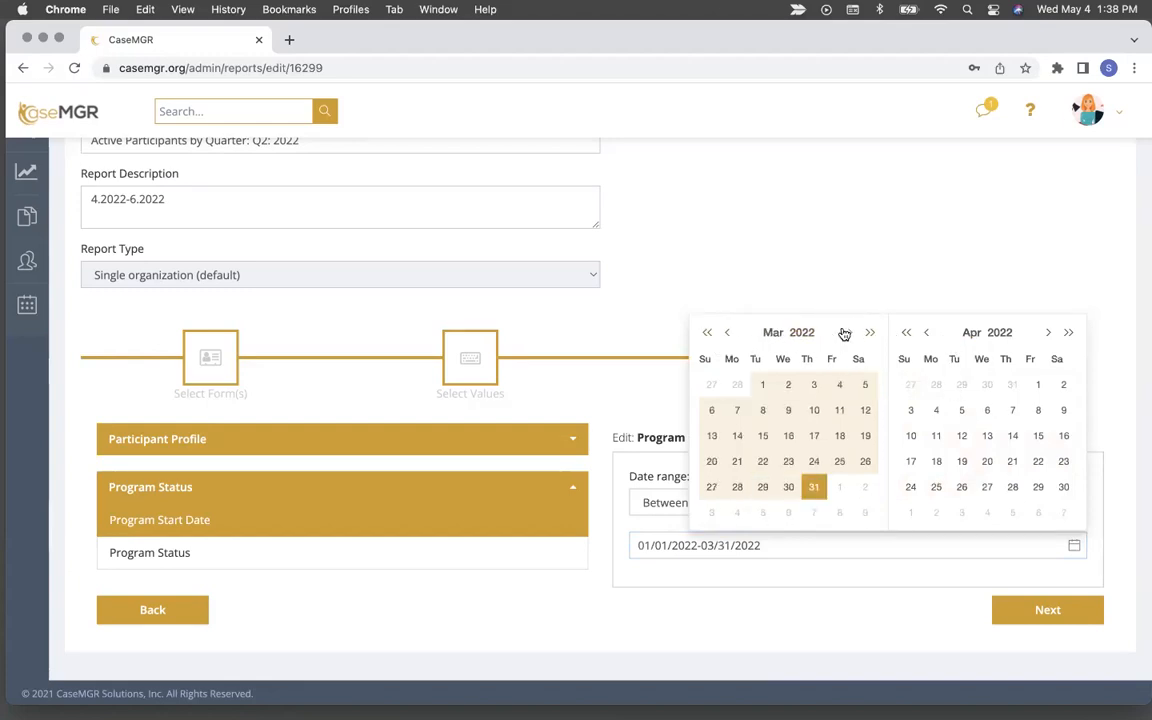
pyautogui.click(846, 332)
pyautogui.click(838, 385)
pyautogui.click(1046, 332)
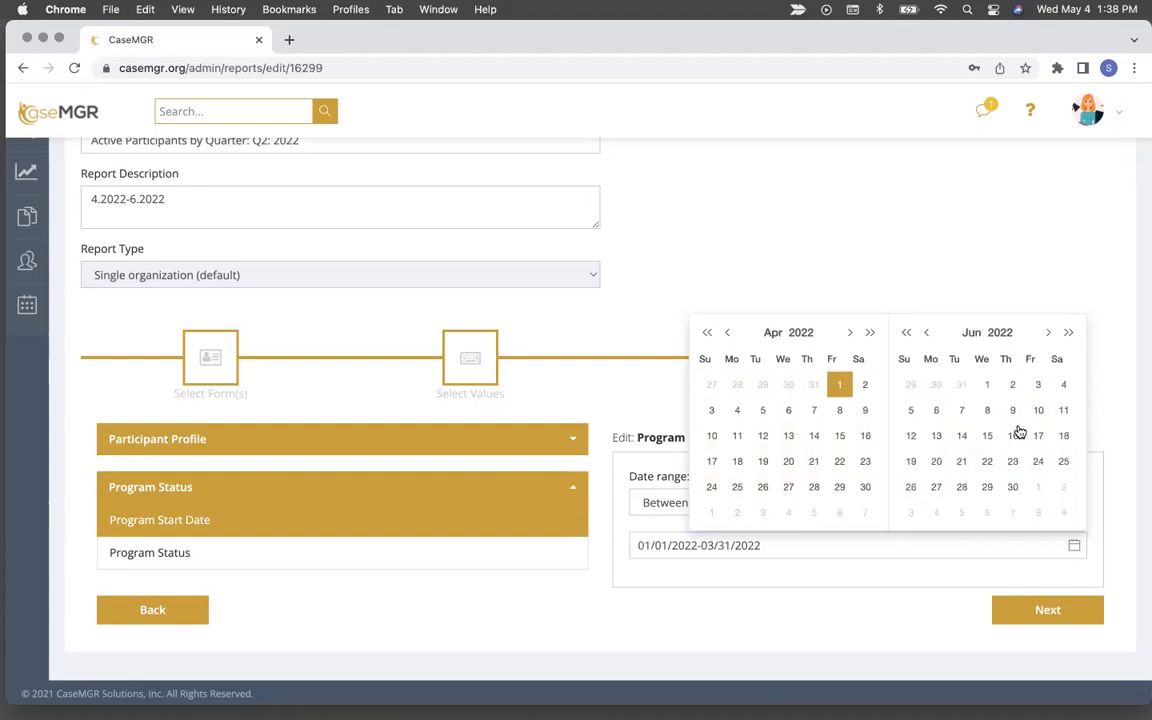
pyautogui.click(1012, 486)
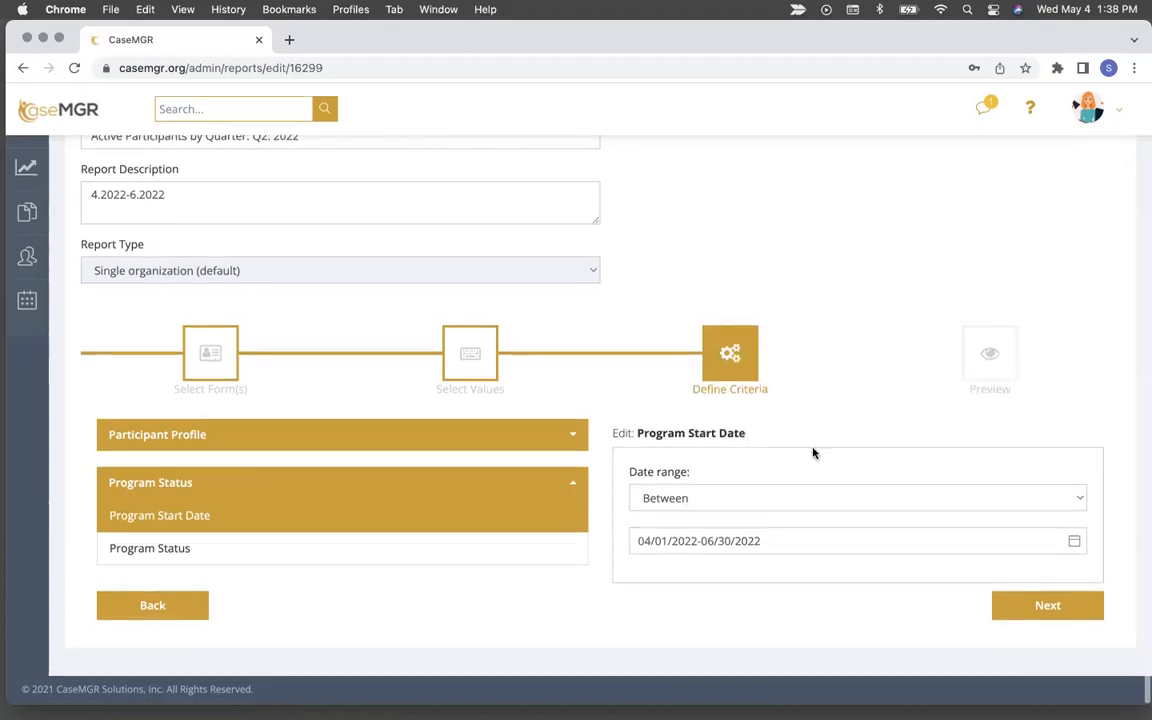
# Preview and generate the Q2 2022 report, and return to the practice reports folder
pyautogui.click(1037, 612)
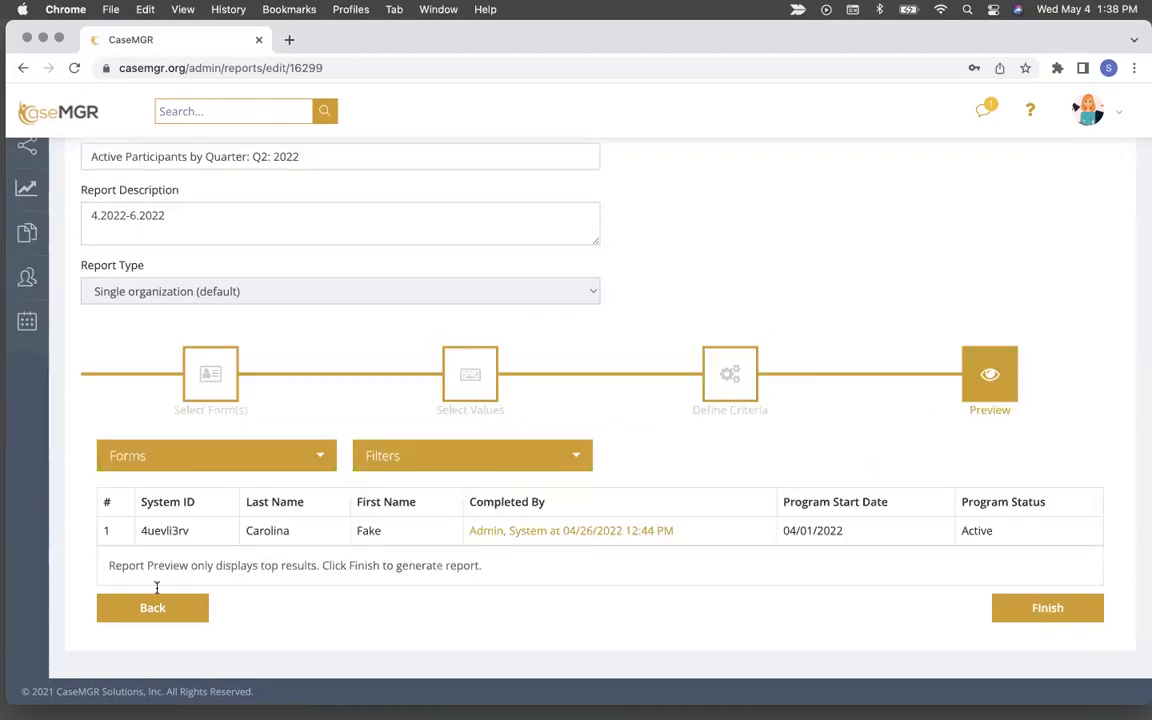
pyautogui.click(1031, 617)
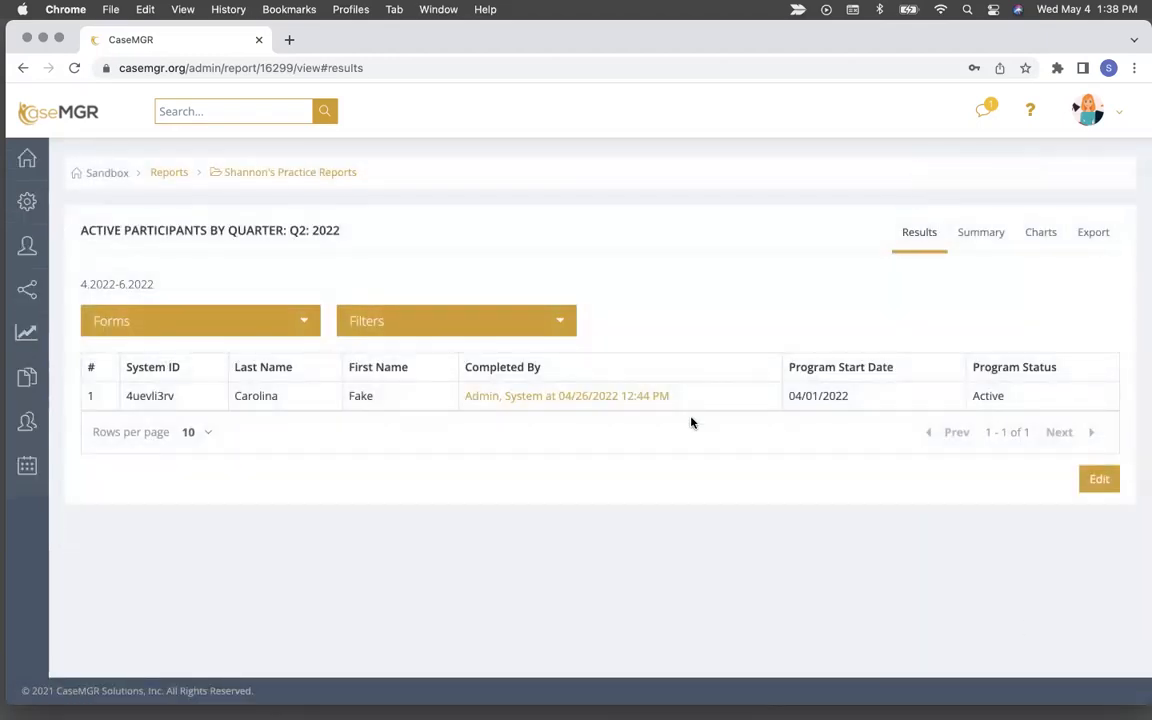
pyautogui.click(318, 174)
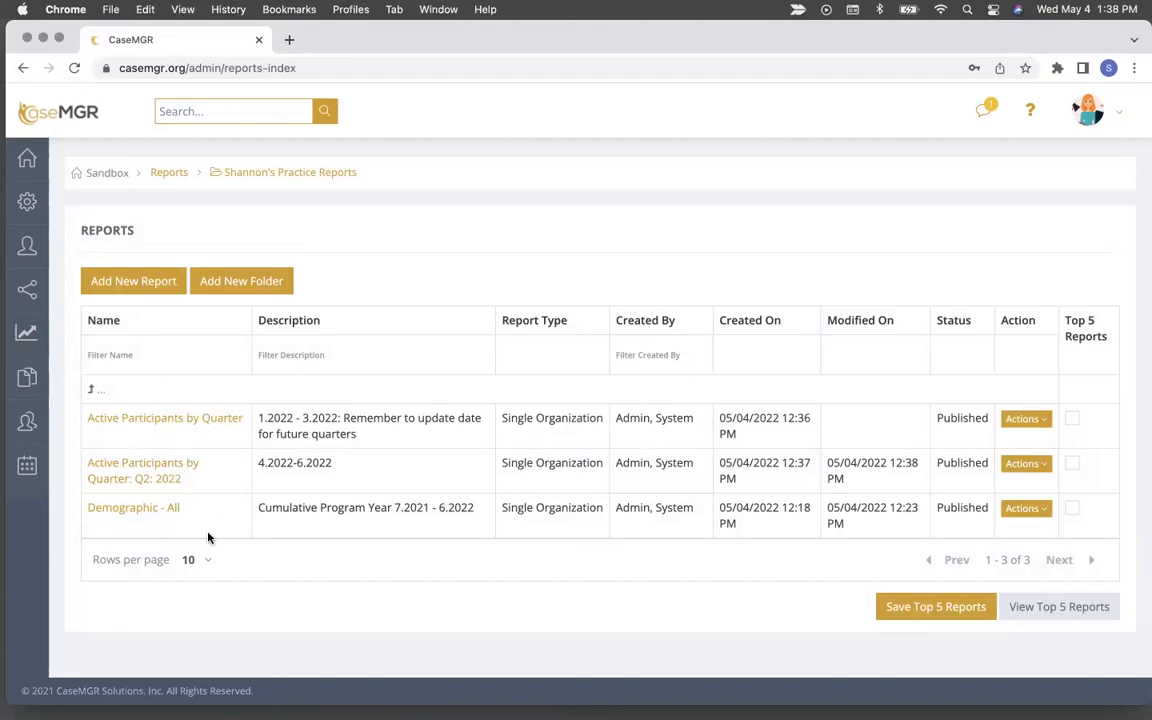
# Add a new folder named "Enrollment Report" inside the practice reports folder
pyautogui.click(265, 279)
pyautogui.click(528, 198)
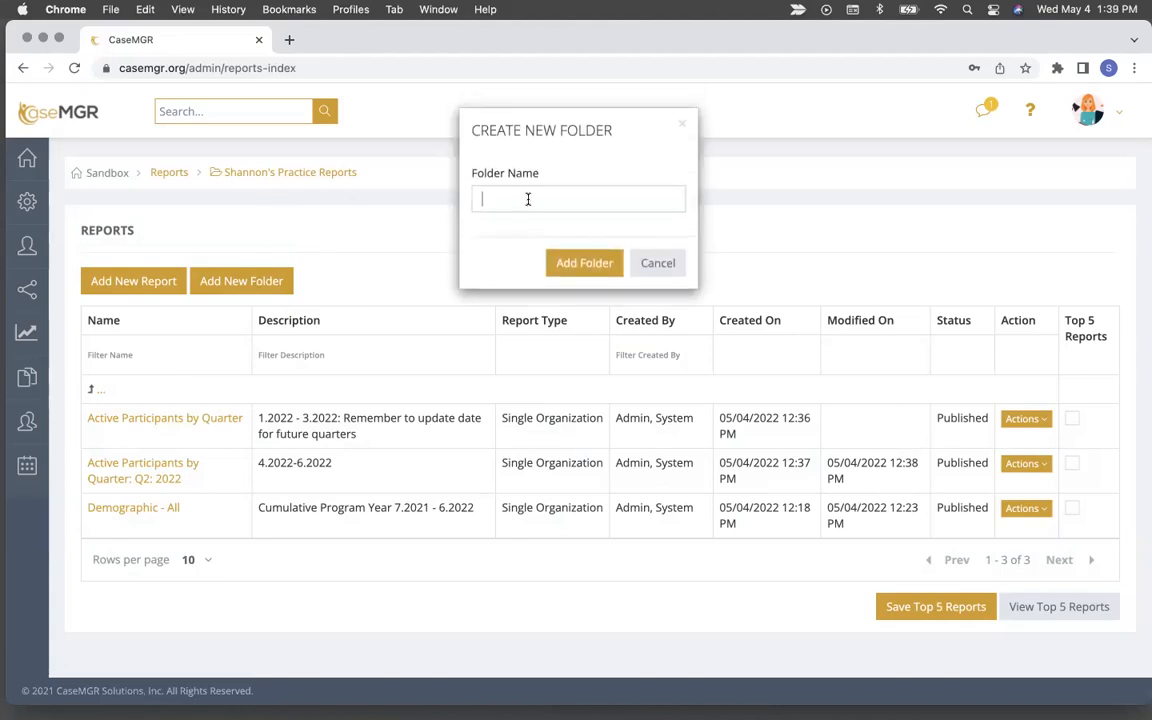
pyautogui.write('Enro')
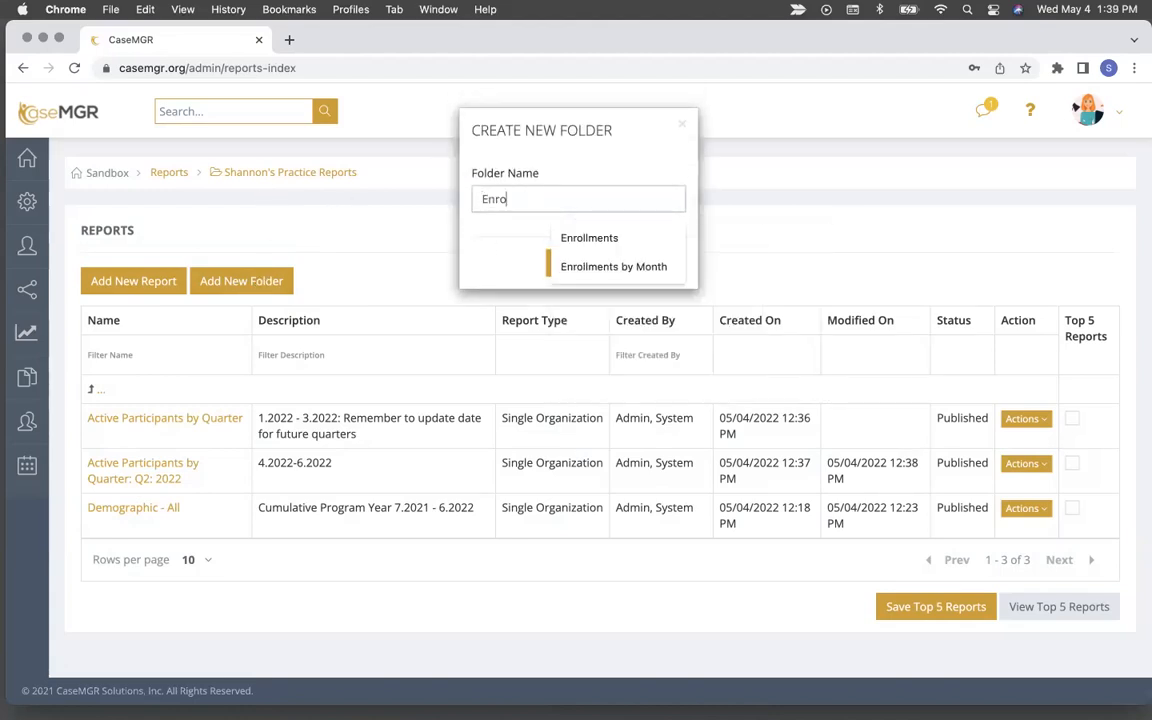
pyautogui.write('llemnt')
pyautogui.press('BackSpace')
pyautogui.press('BackSpace')
pyautogui.press('BackSpace')
pyautogui.press('BackSpace')
pyautogui.press('BackSpace')
pyautogui.write('ment')
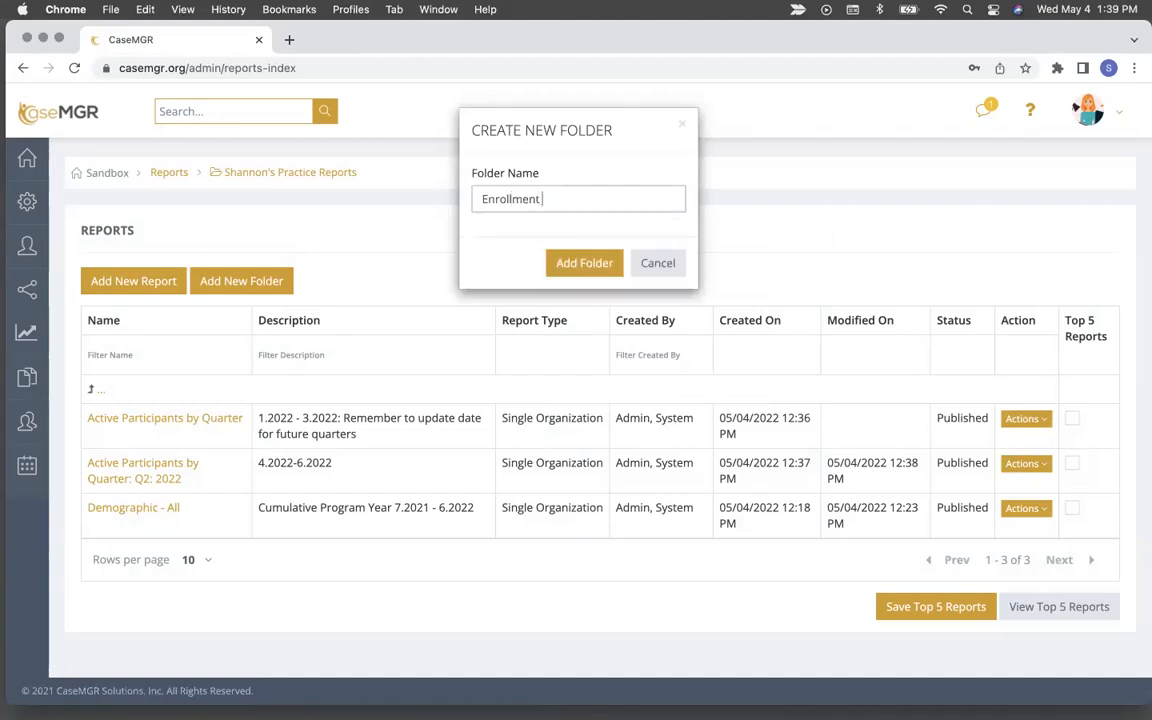
pyautogui.write(' Reeport')
pyautogui.click(589, 265)
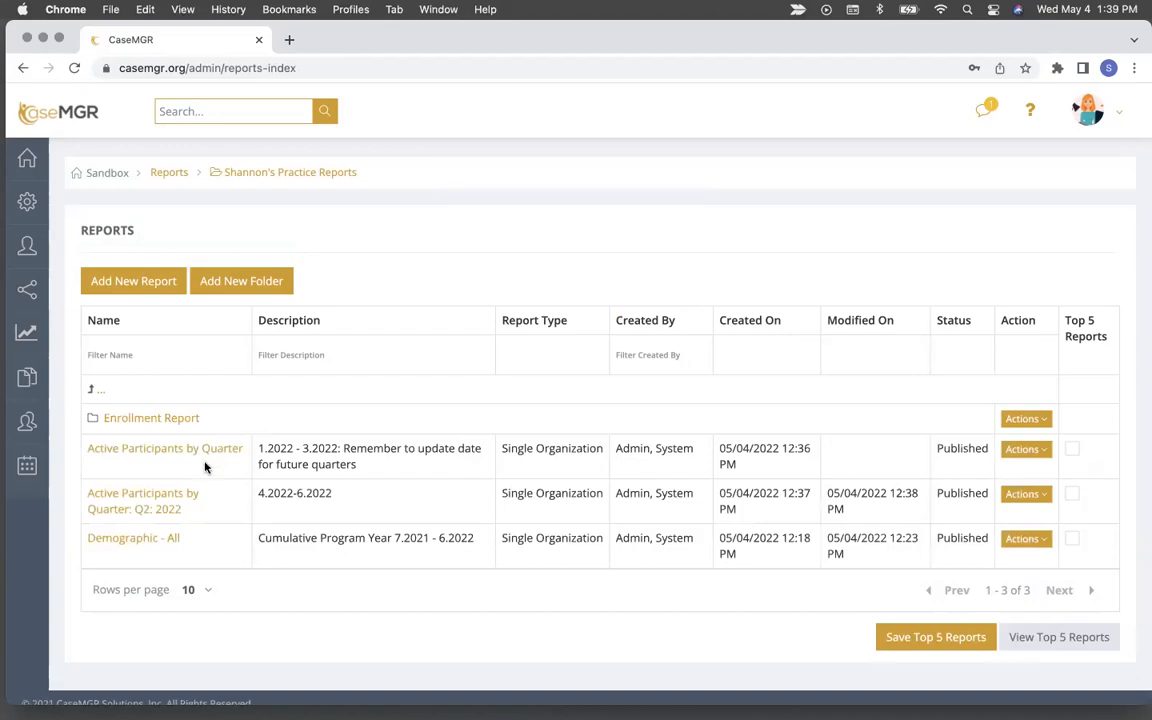
# Move the Active Participants by Quarter and Demographic - All reports into the Enrollment Report folder
pyautogui.moveTo(189, 456); pyautogui.dragTo(198, 420)
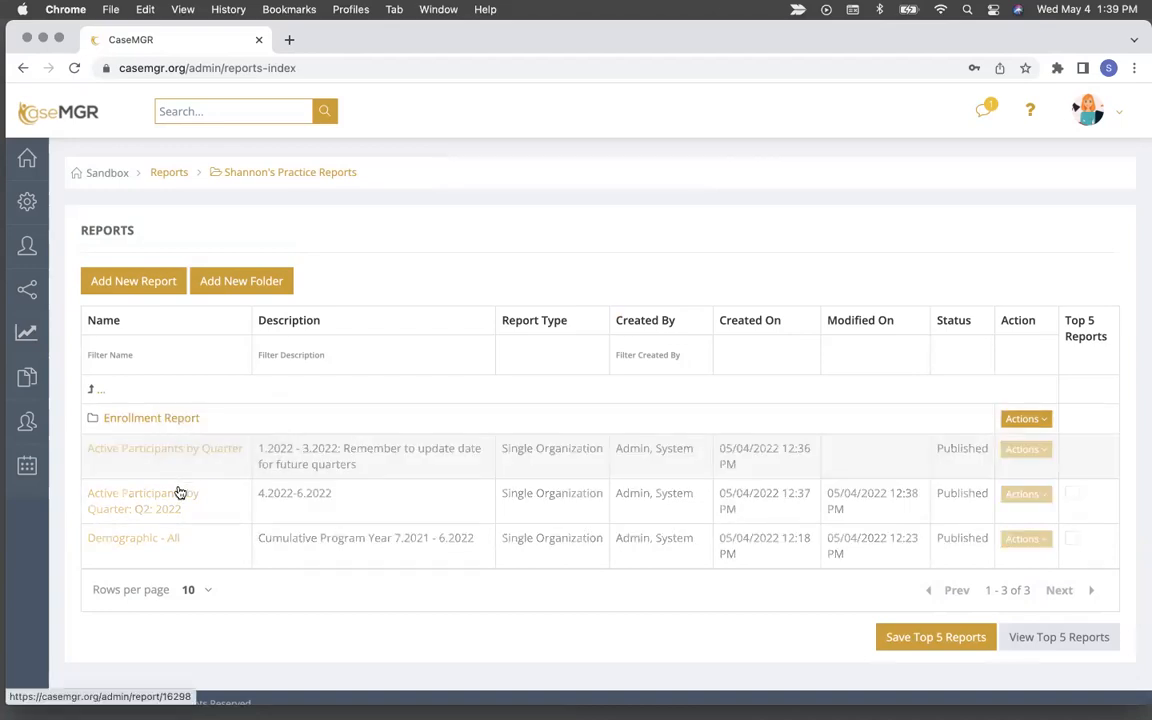
pyautogui.moveTo(178, 497); pyautogui.dragTo(201, 416)
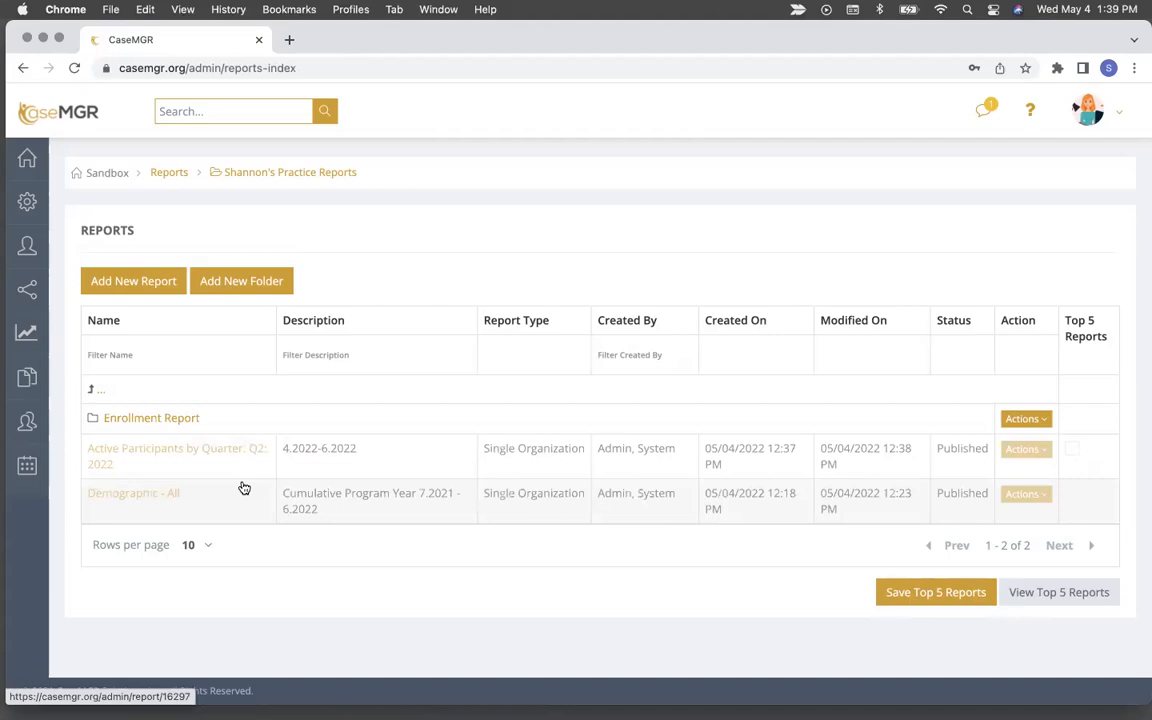
# Move Demographic - All back to the practice reports folder, and move the Q2: 2022 report into the Enrollment Report folder
pyautogui.click(167, 419)
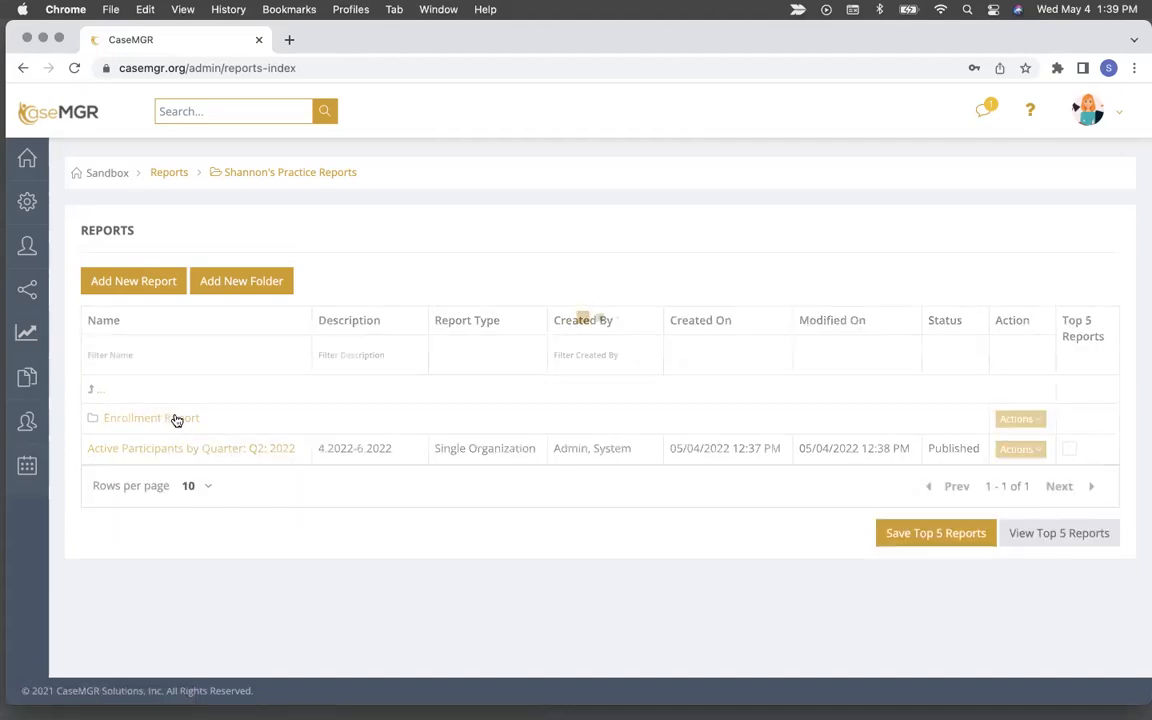
pyautogui.moveTo(155, 462); pyautogui.dragTo(132, 389)
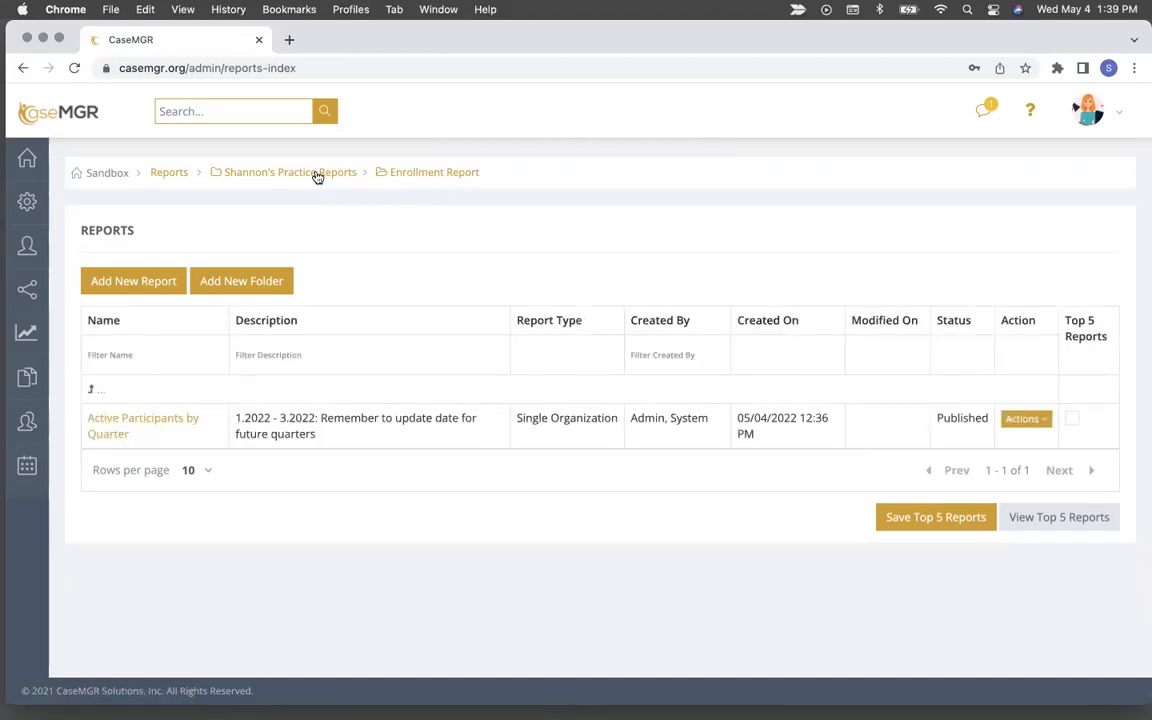
pyautogui.click(93, 390)
pyautogui.moveTo(162, 450); pyautogui.dragTo(185, 417)
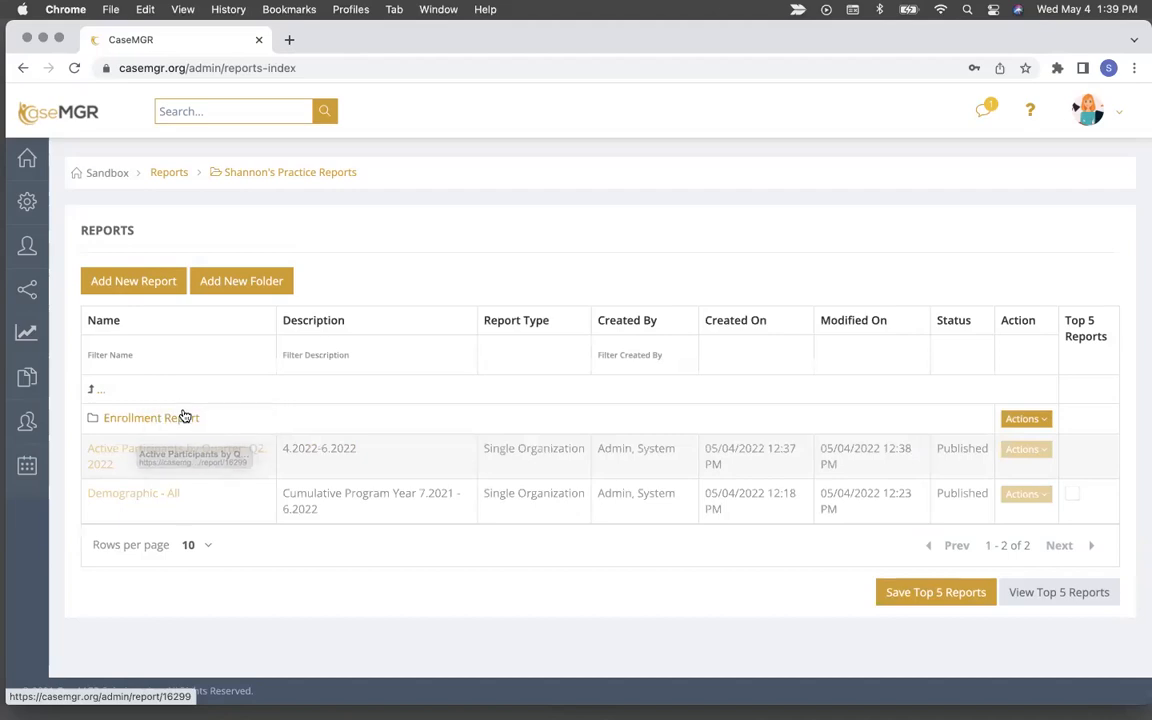
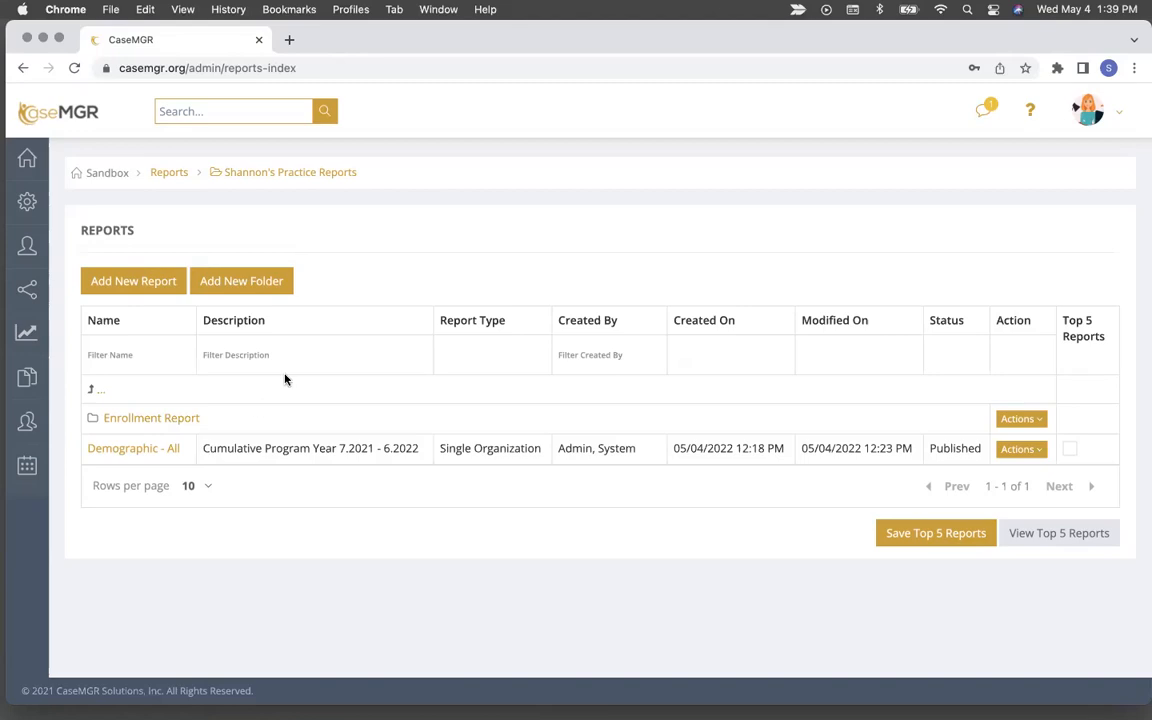
# Start a new report named "Activity Report" with the description "All Activities: All time"
pyautogui.click(147, 281)
pyautogui.click(139, 303)
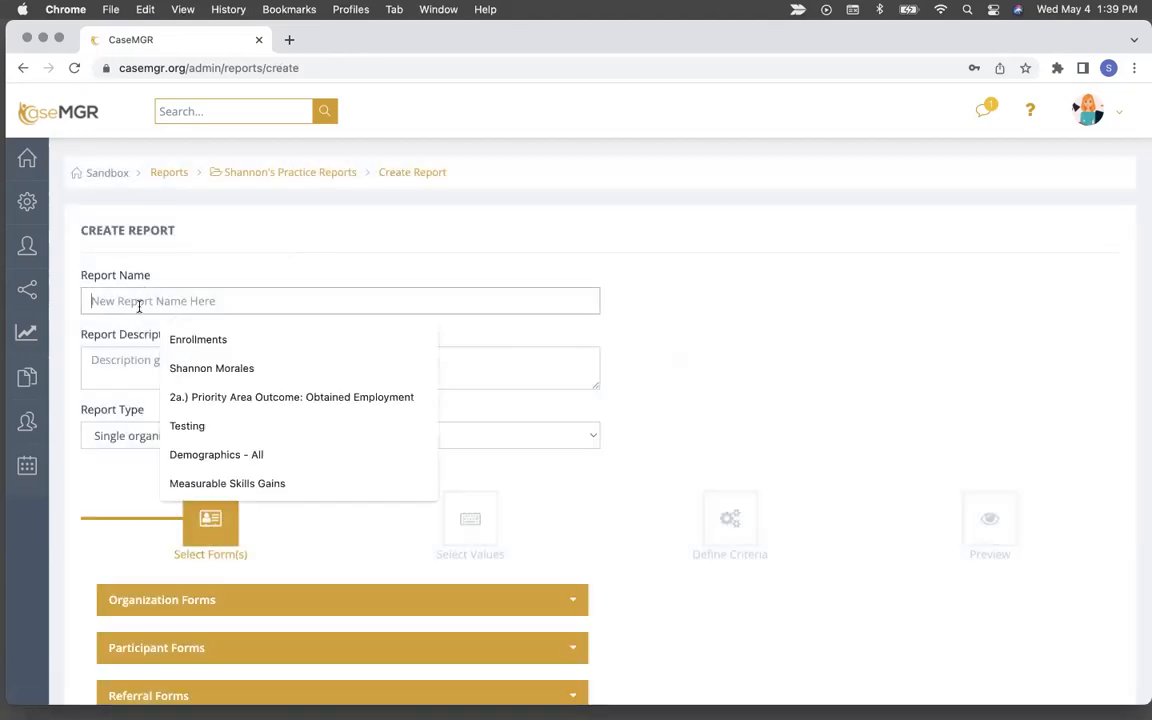
pyautogui.write('Activyt')
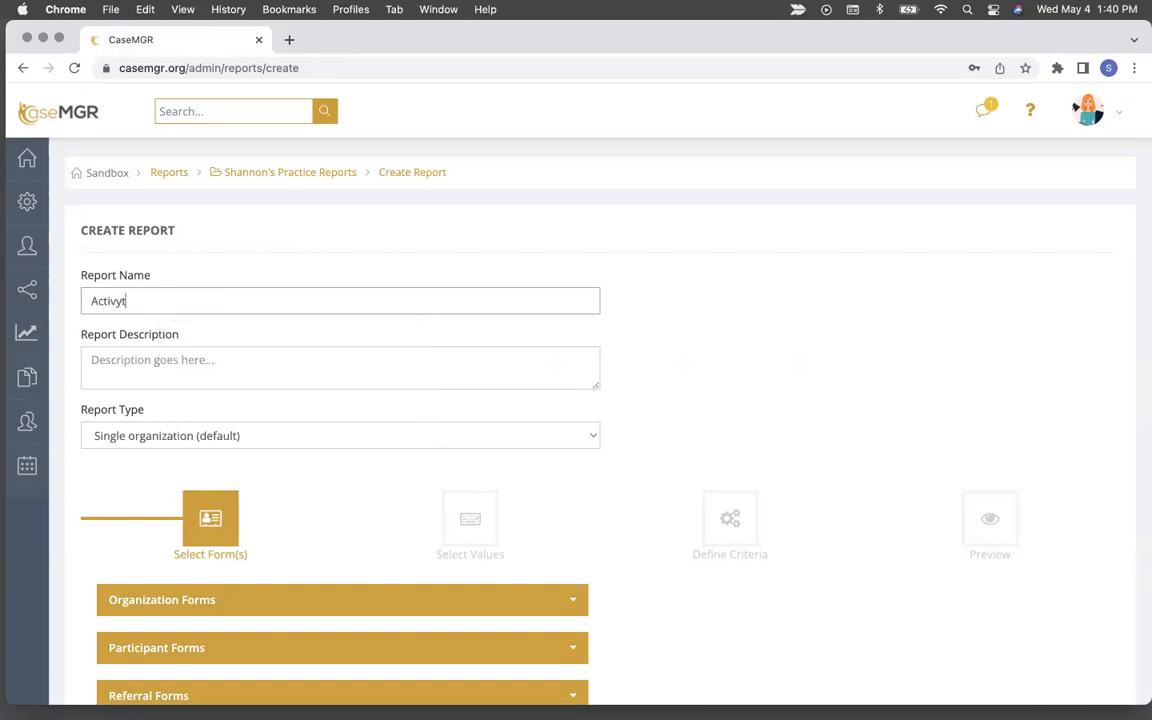
pyautogui.press('BackSpace')
pyautogui.write('ity R')
pyautogui.write('epor')
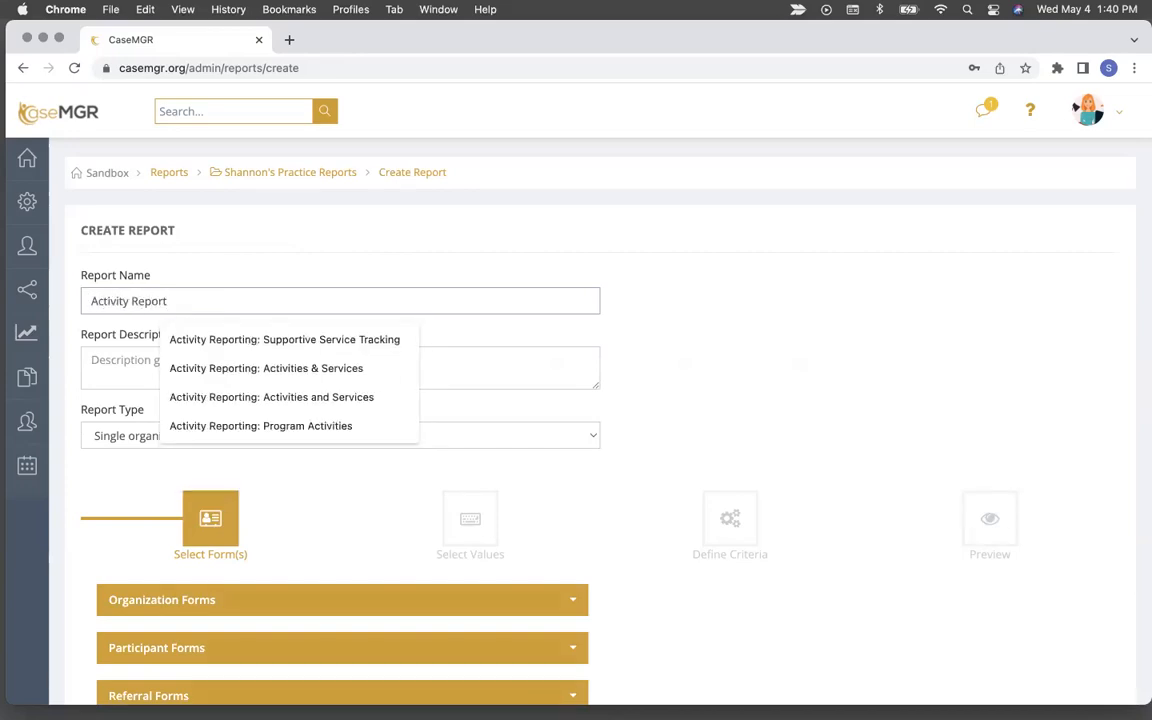
pyautogui.write('t')
pyautogui.click(123, 361)
pyautogui.write('All Activities')
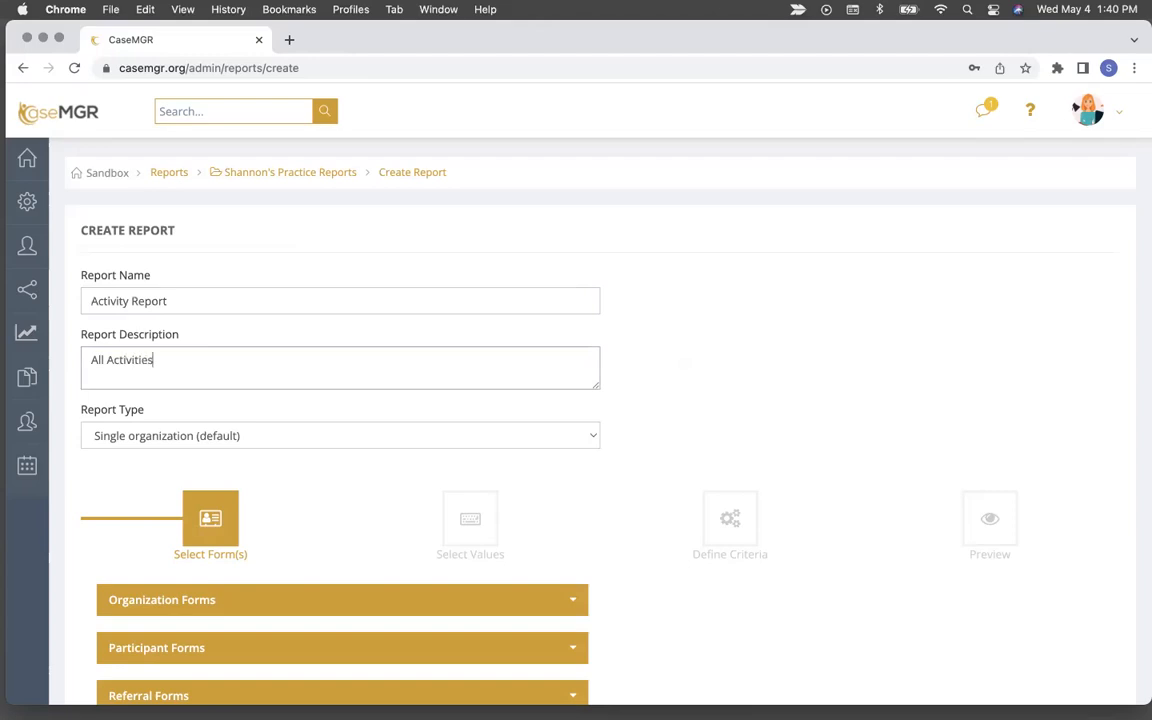
pyautogui.write(': All time')
pyautogui.scroll(-3, 184, 357)
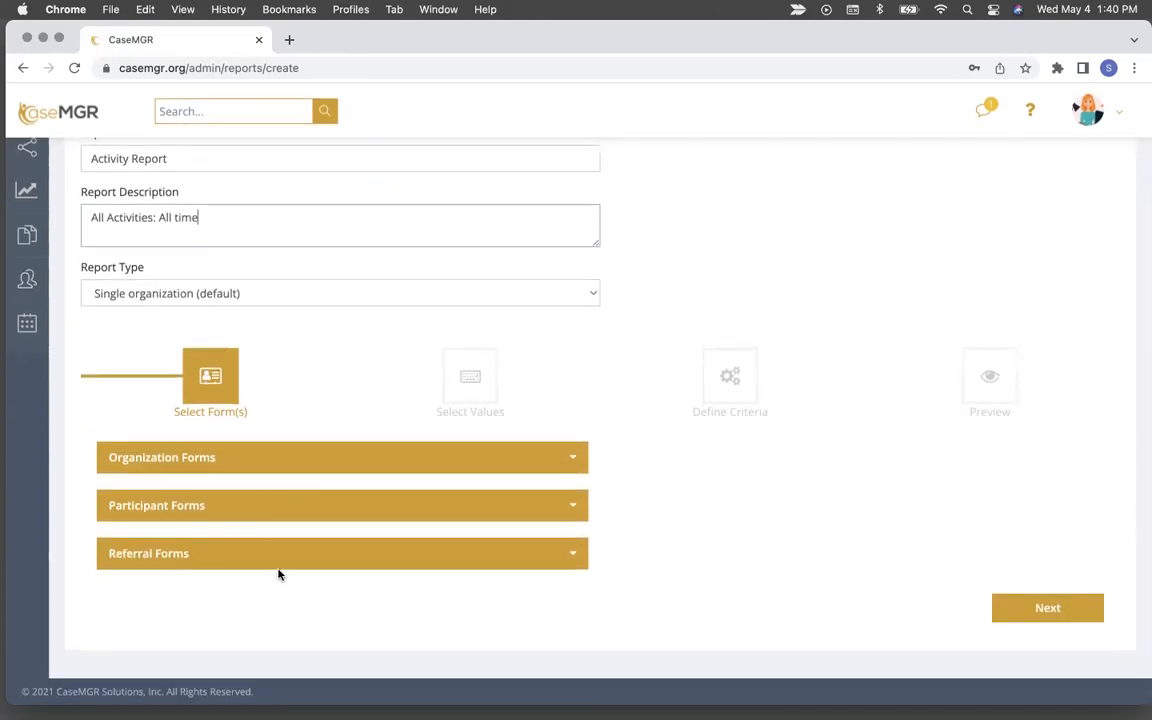
pyautogui.scroll(2, 278, 400)
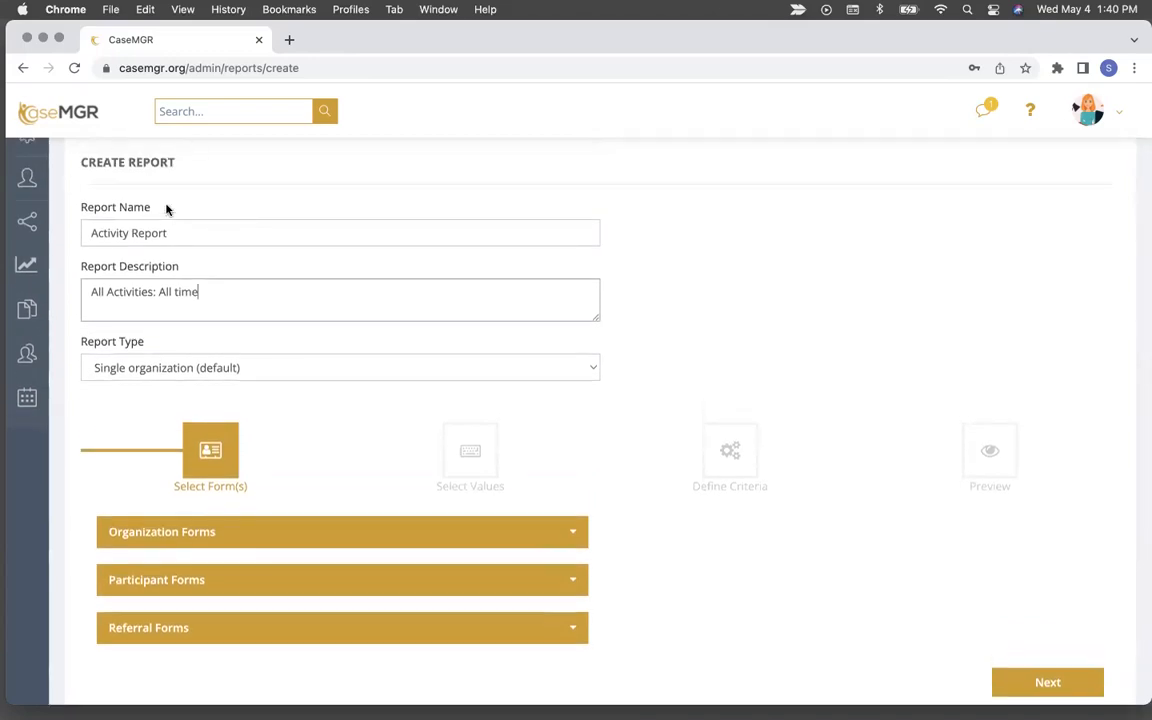
# Include the Participant Profile and Activity Tracking participant forms in the report and continue to value selection
pyautogui.scroll(-2, 254, 386)
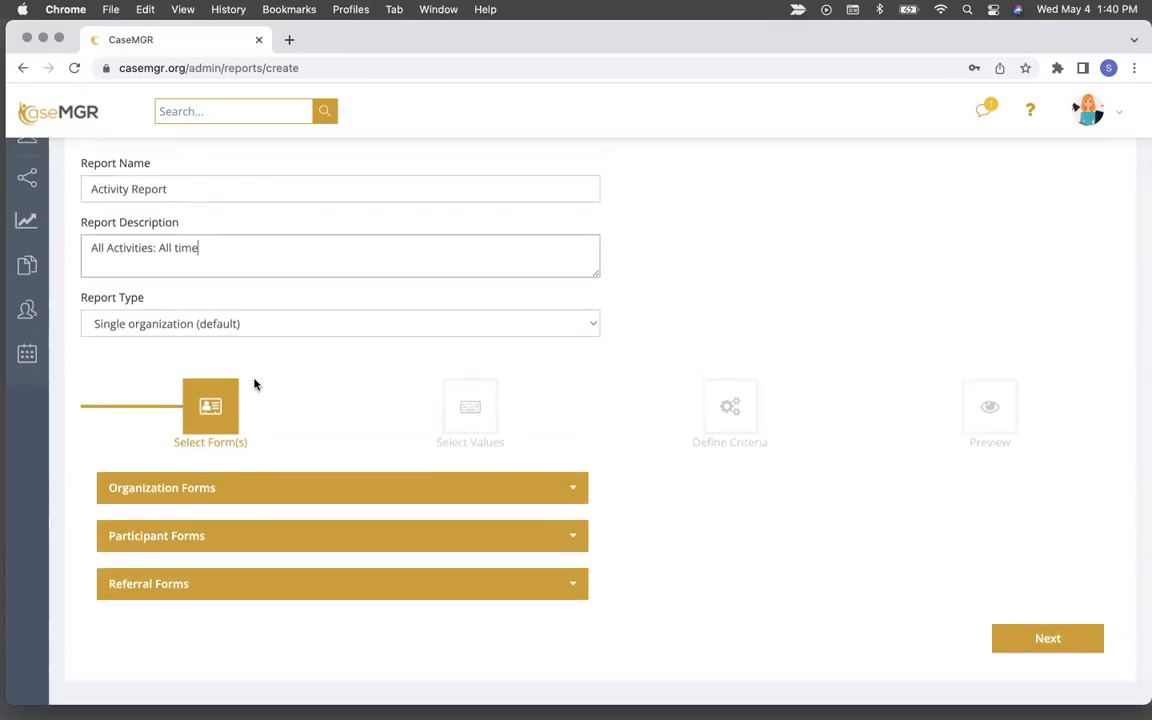
pyautogui.click(244, 512)
pyautogui.scroll(-5, 245, 514)
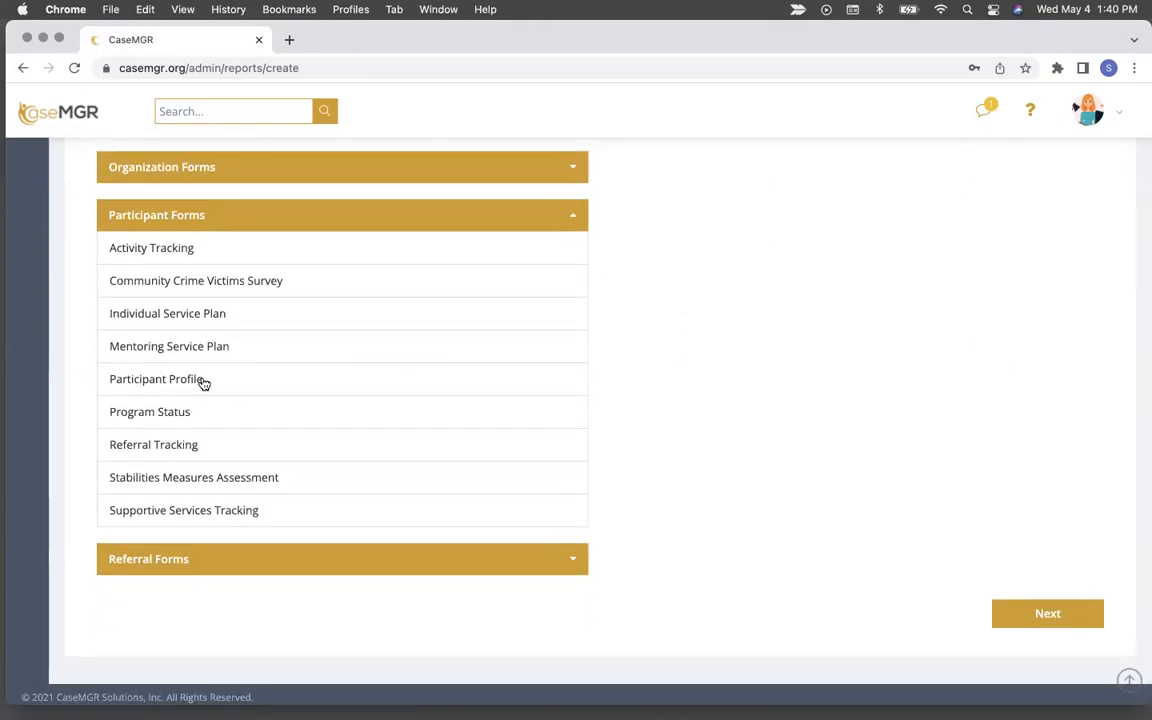
pyautogui.click(203, 383)
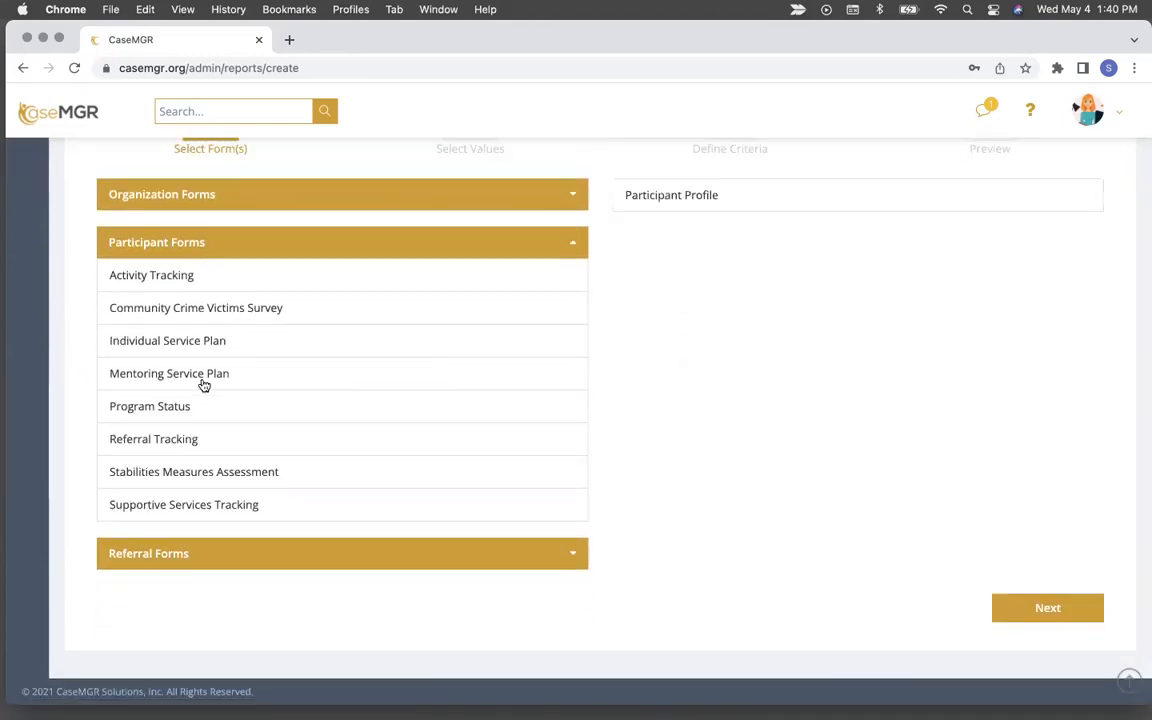
pyautogui.click(168, 273)
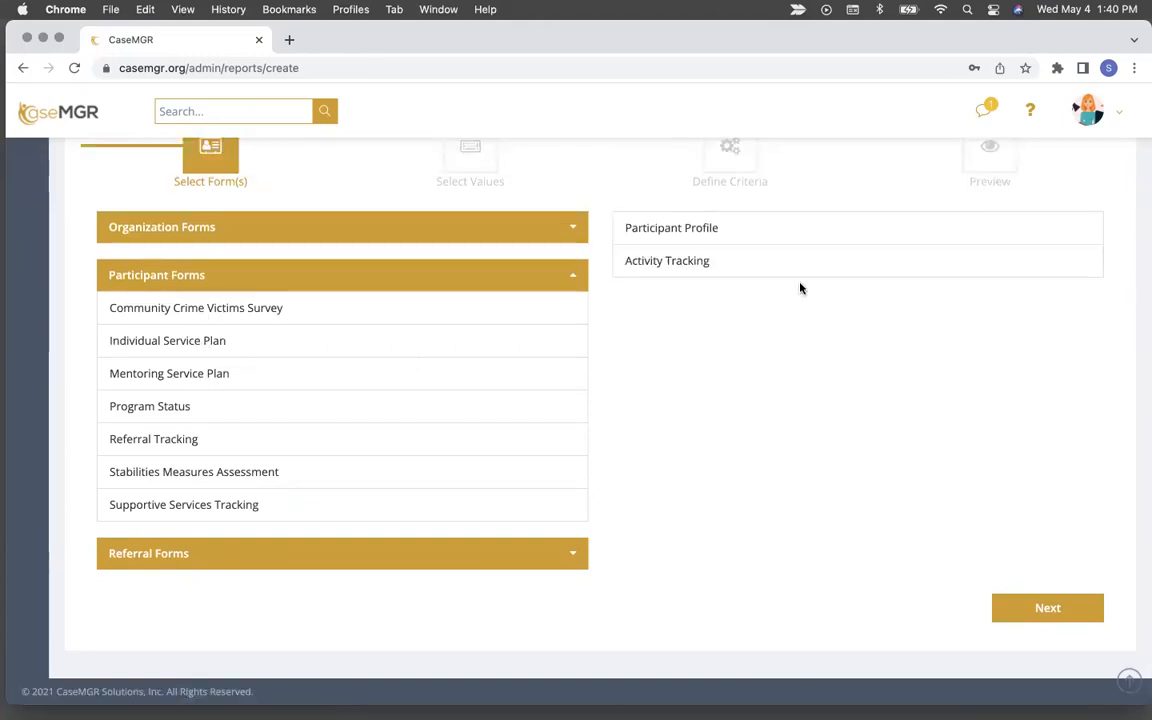
pyautogui.click(1030, 620)
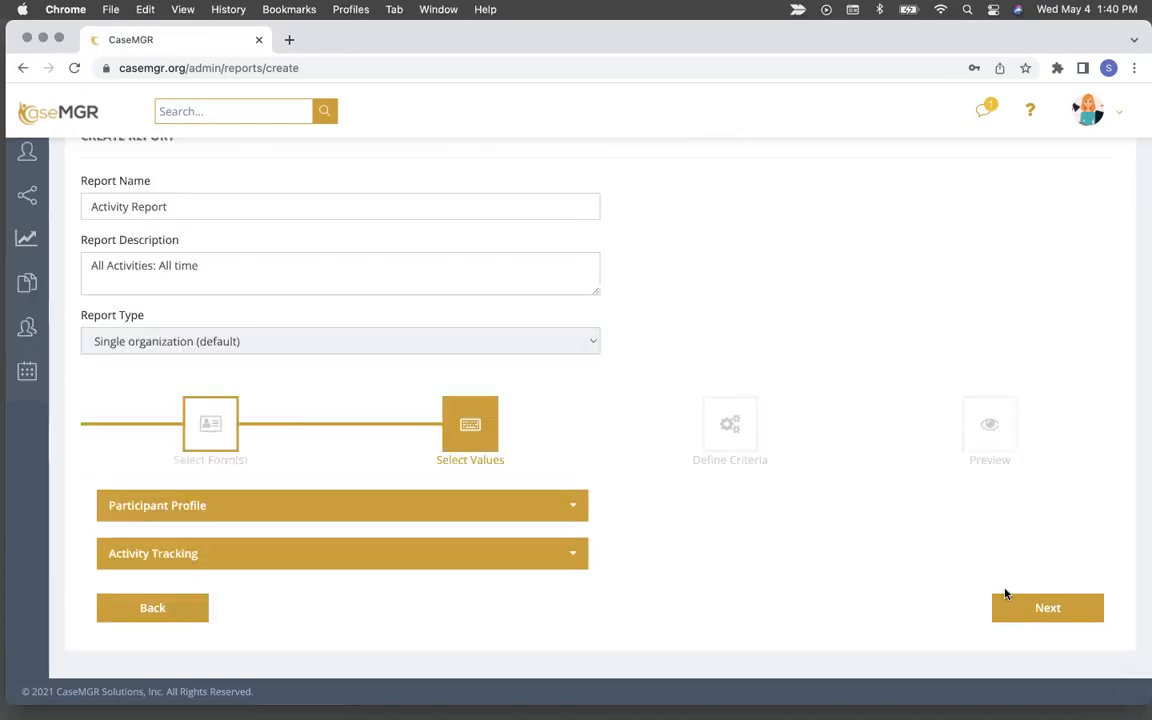
# Add System ID, Last Name and First Name from the Participant Profile form to the report values
pyautogui.click(390, 513)
pyautogui.scroll(-4, 388, 513)
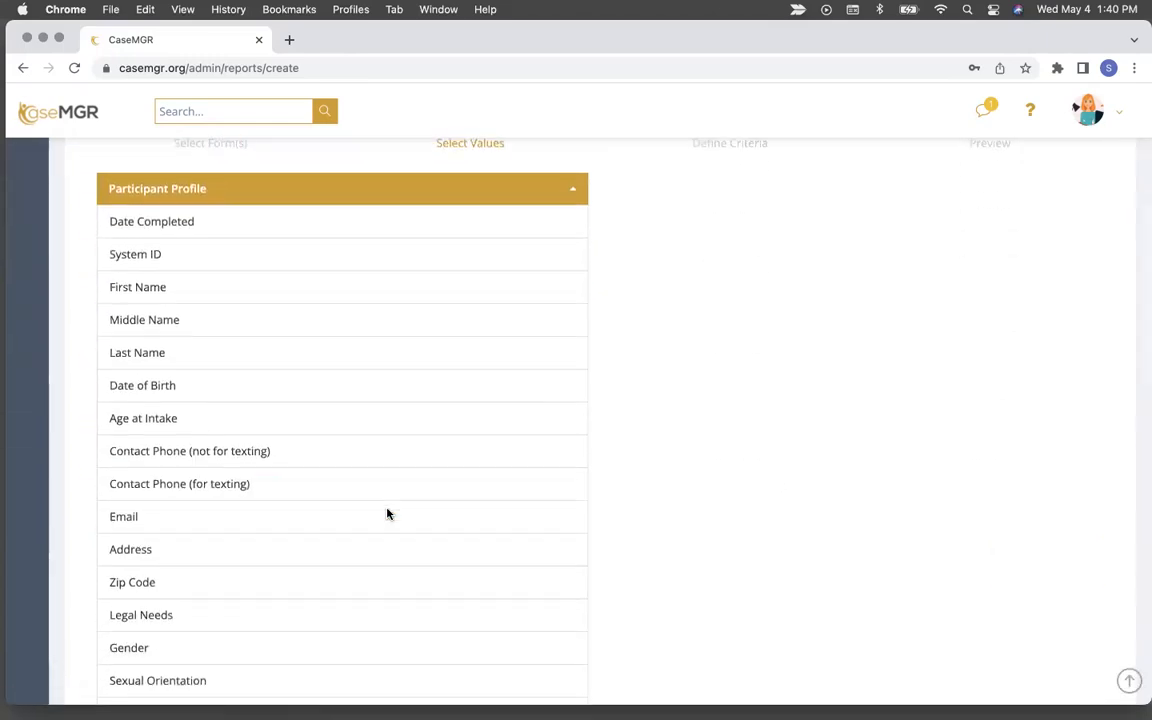
pyautogui.click(270, 237)
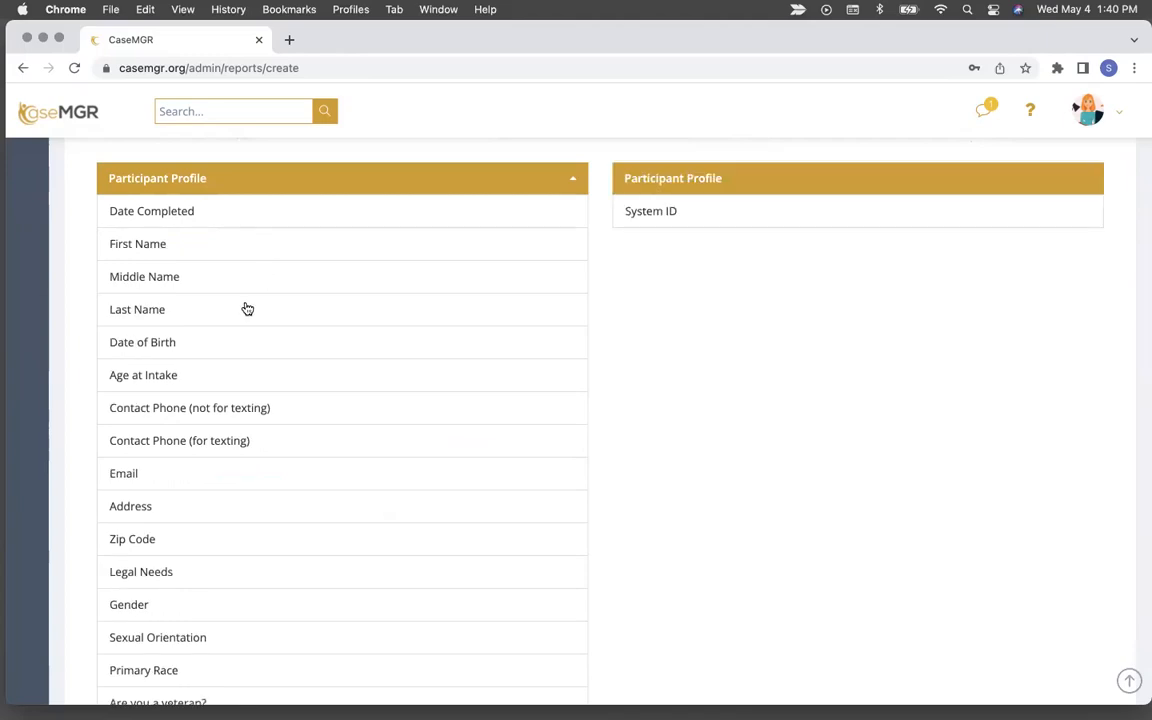
pyautogui.click(244, 309)
pyautogui.click(245, 249)
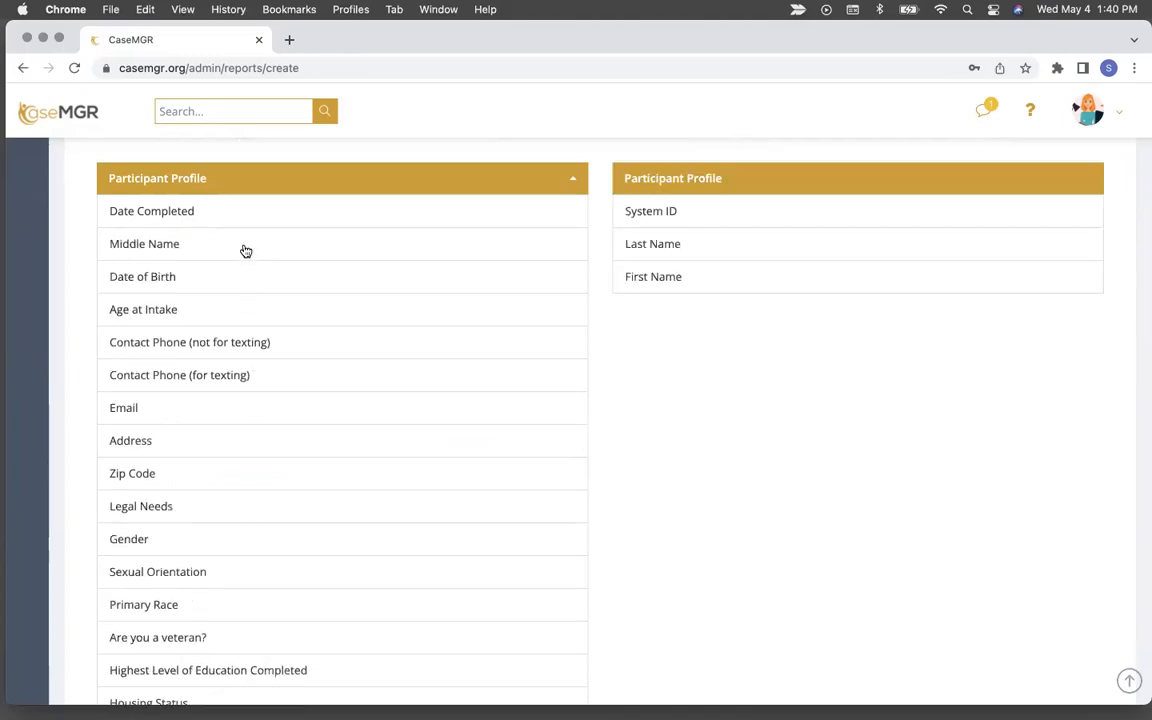
pyautogui.scroll(-2, 291, 394)
pyautogui.scroll(1, 291, 396)
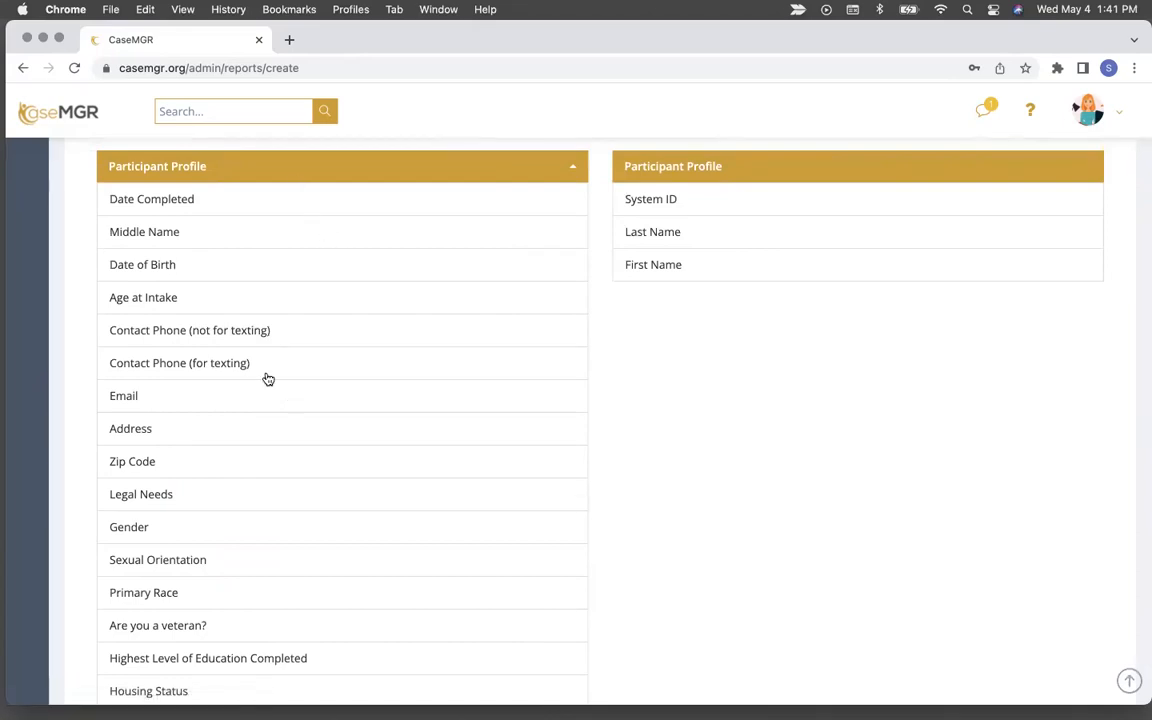
# Add Date of Service/Activity, Time Spent (hours), Type of Activity/Service and Completed By from Activity Tracking, and continue to the criteria
pyautogui.click(252, 163)
pyautogui.click(231, 505)
pyautogui.scroll(-5, 231, 507)
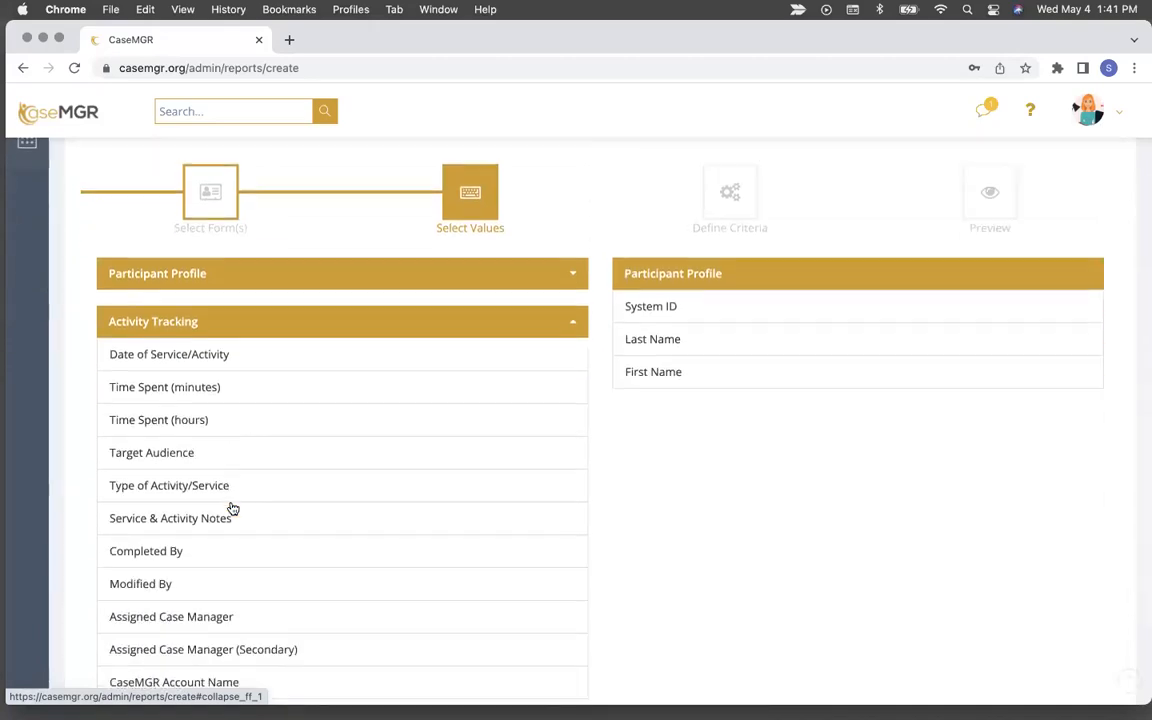
pyautogui.scroll(3, 233, 509)
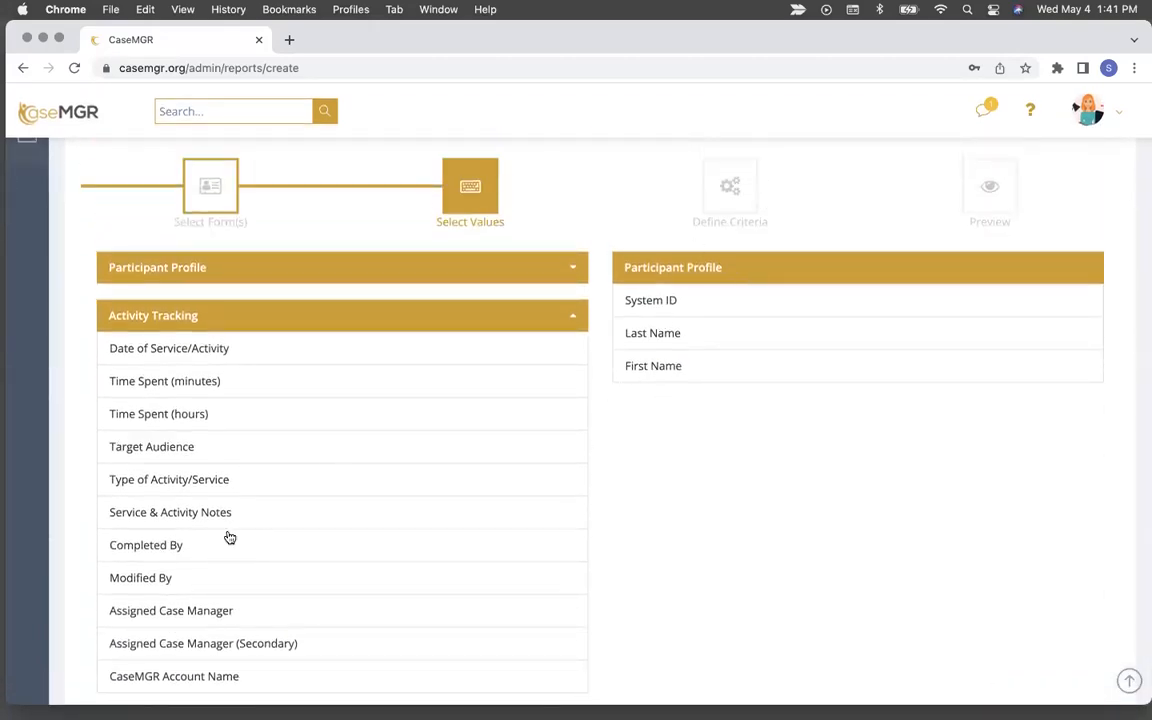
pyautogui.click(208, 352)
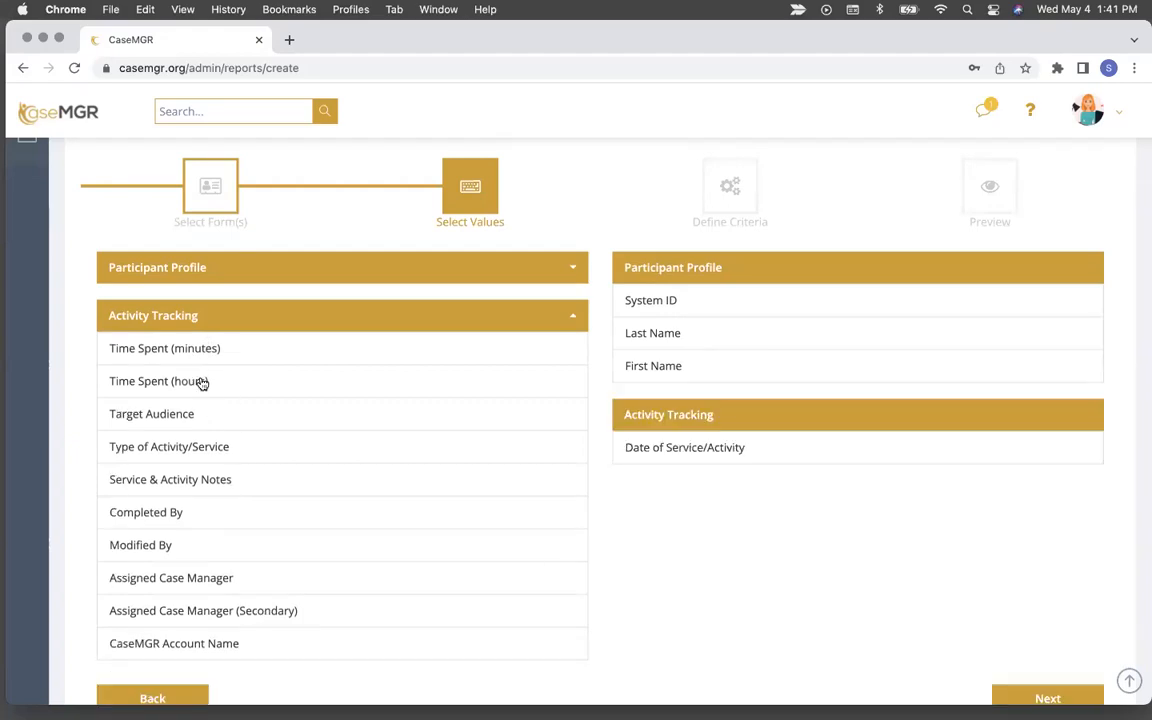
pyautogui.click(202, 383)
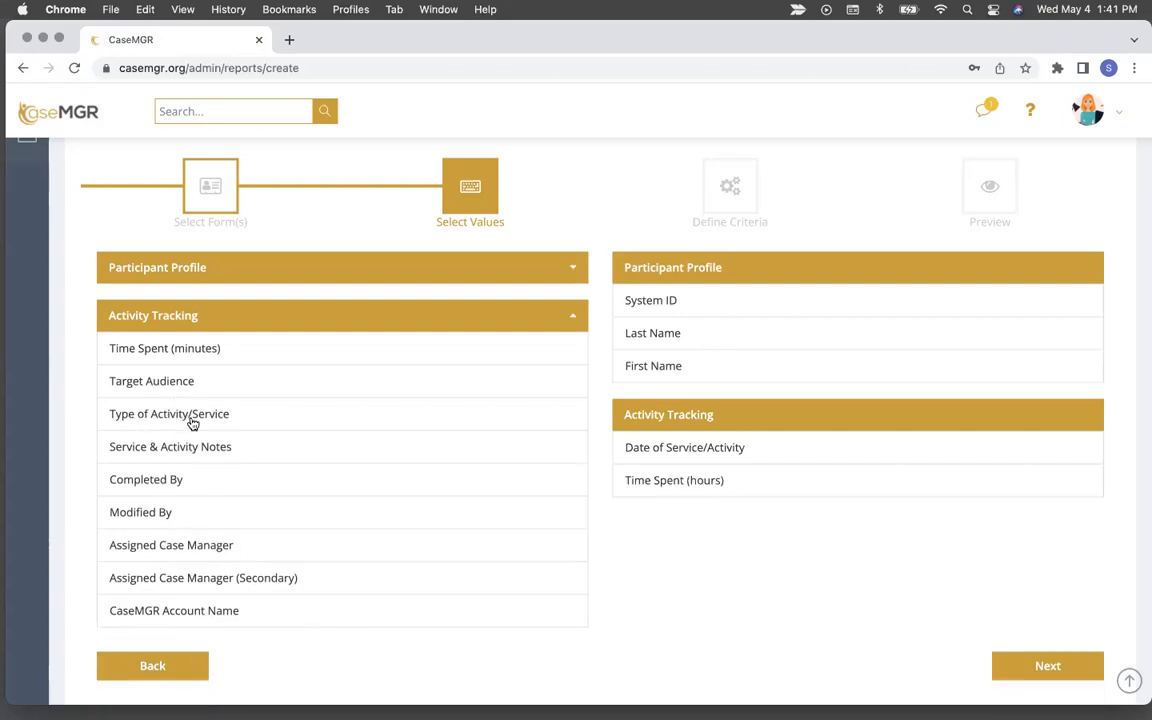
pyautogui.click(194, 420)
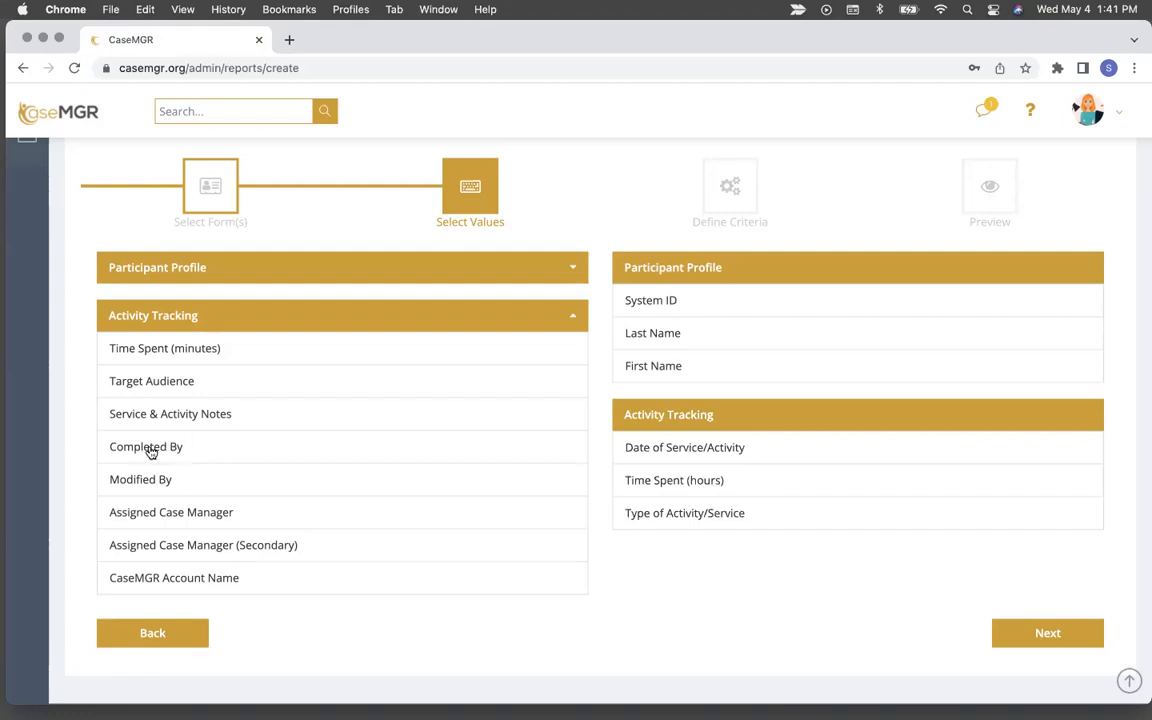
pyautogui.click(150, 450)
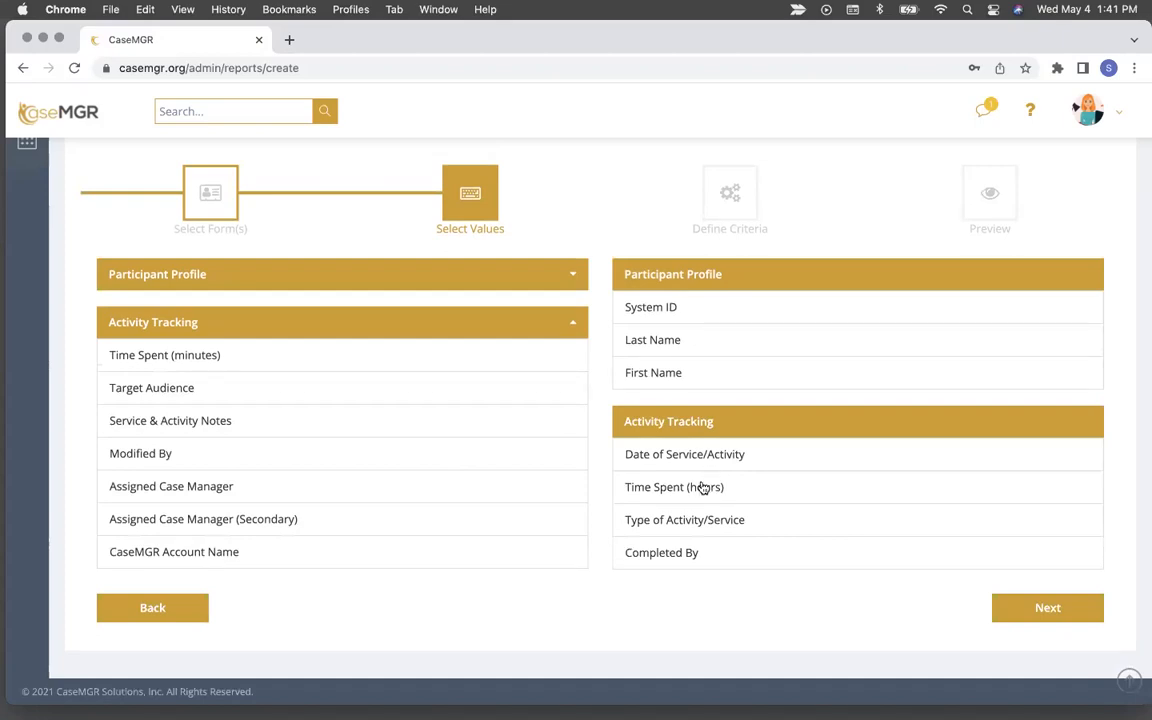
pyautogui.click(1048, 610)
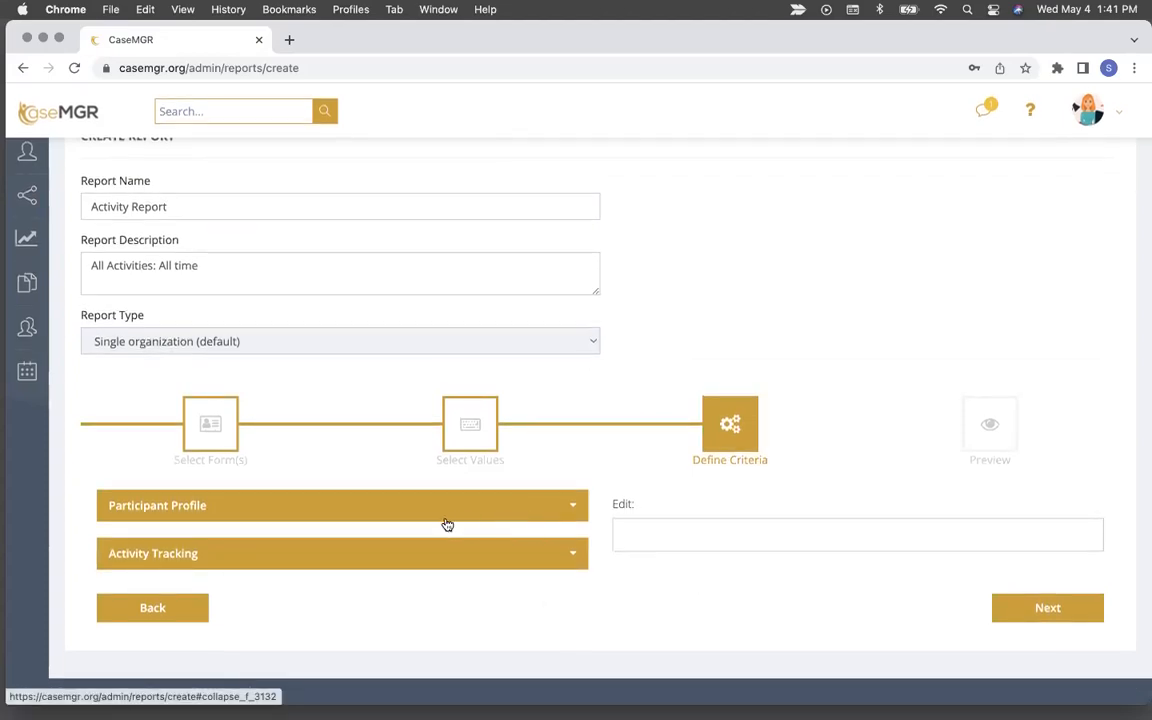
# Open the Date of Service/Activity criterion under Activity Tracking, leave its date range unset and continue to the preview
pyautogui.click(414, 552)
pyautogui.scroll(-3, 415, 553)
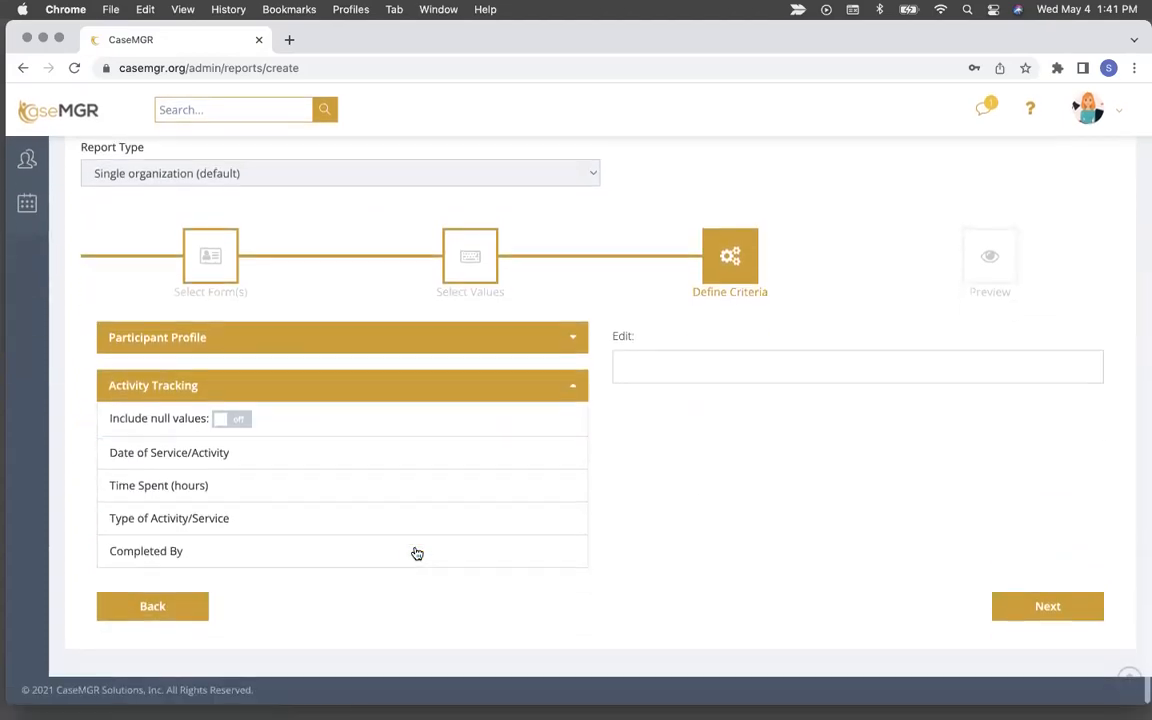
pyautogui.click(224, 458)
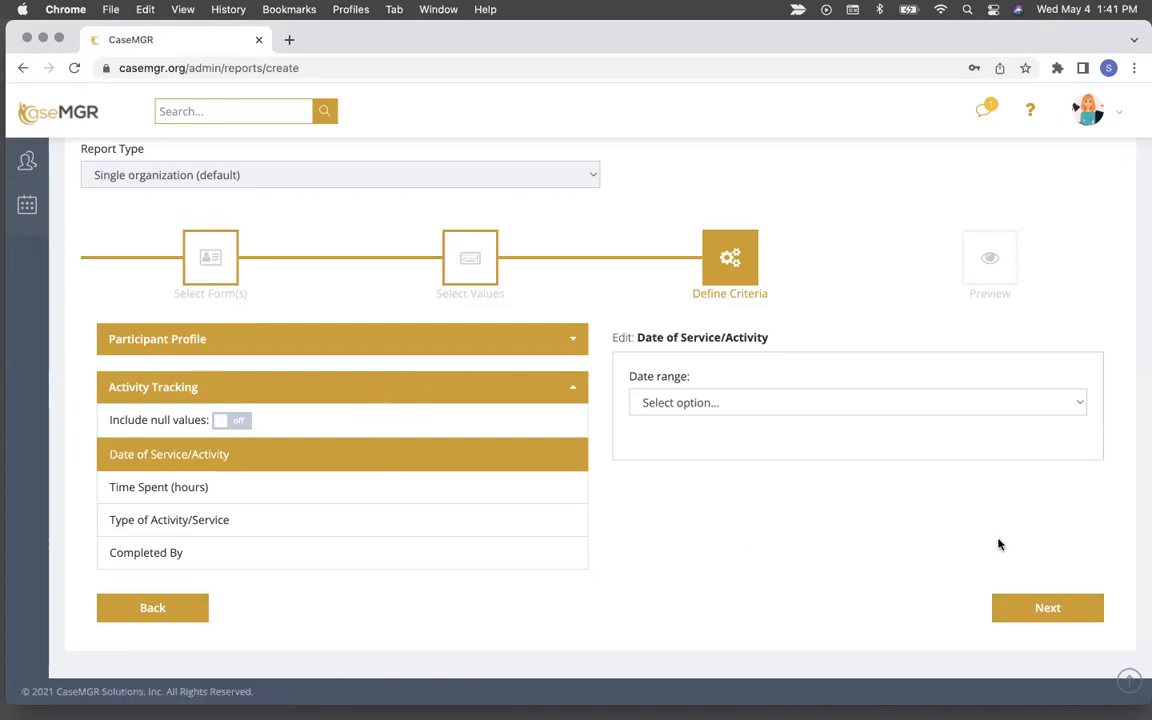
pyautogui.click(1039, 609)
# Examine the report preview, including its columns, the forms used and the applied filters
pyautogui.scroll(-5, 856, 410)
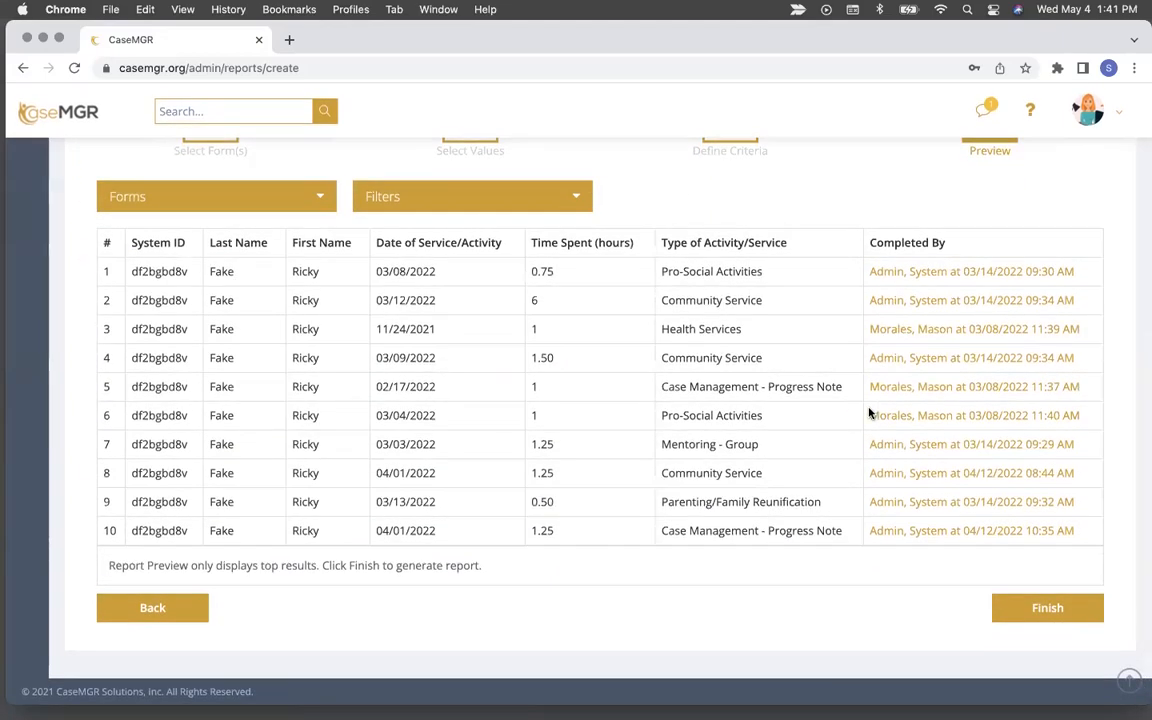
pyautogui.scroll(2, 347, 446)
pyautogui.scroll(4, 347, 446)
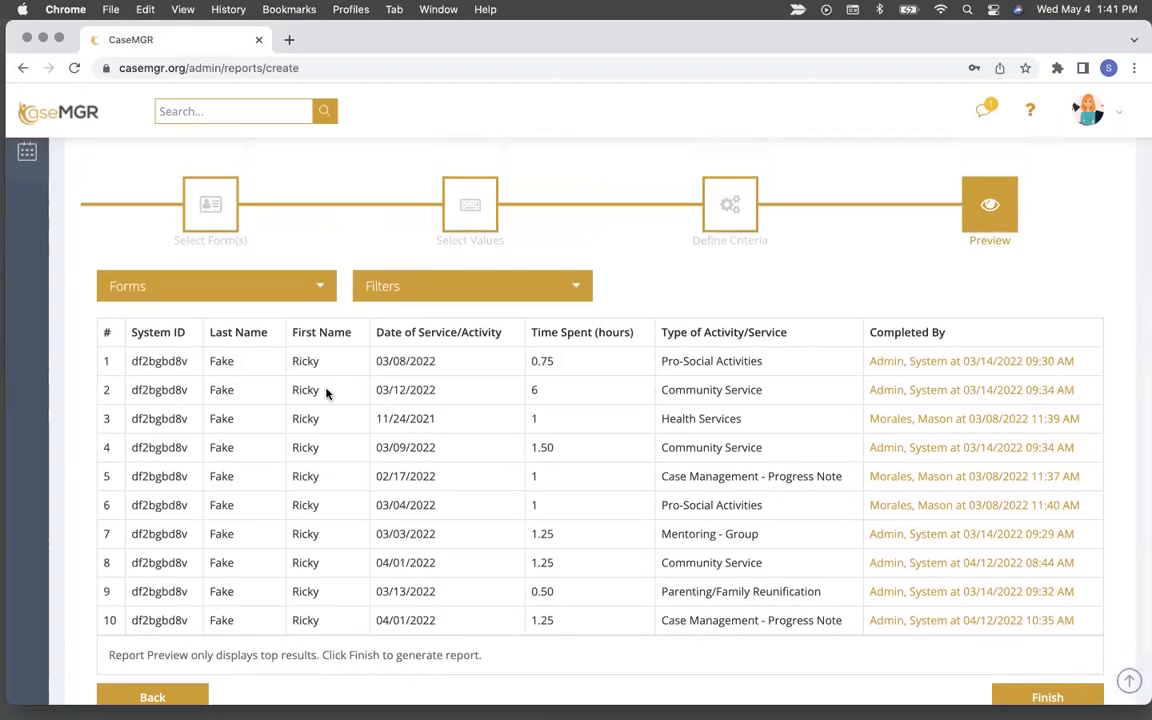
pyautogui.click(322, 287)
pyautogui.click(405, 290)
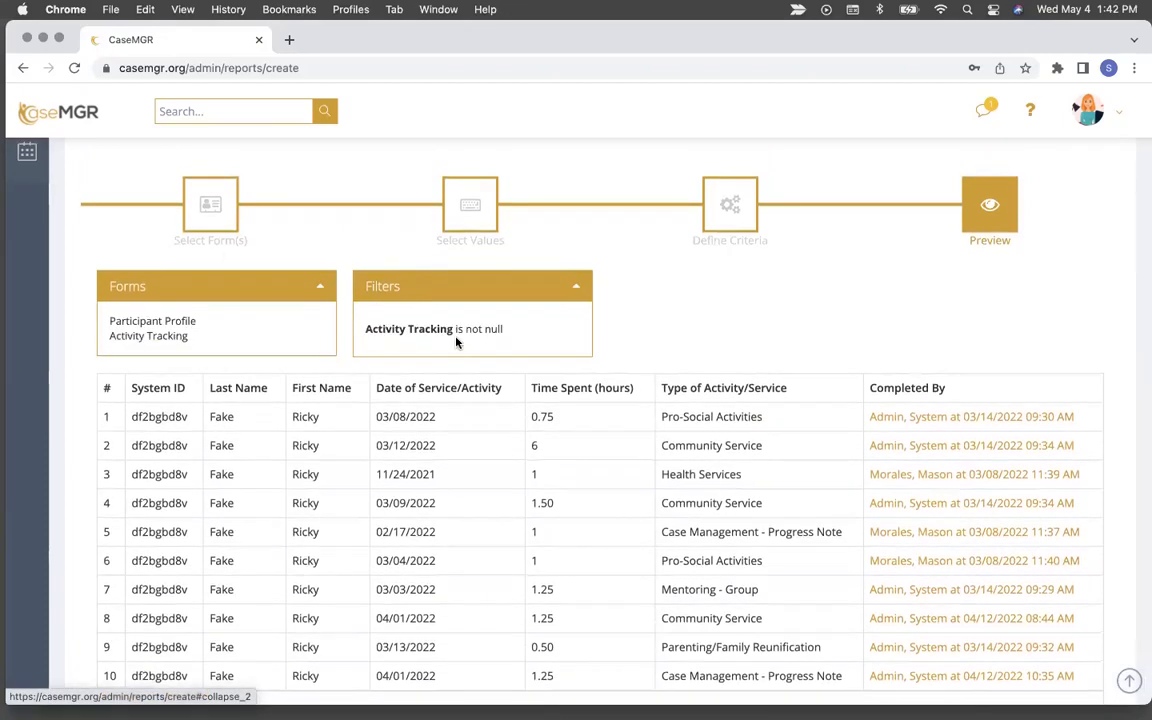
pyautogui.scroll(-1, 451, 446)
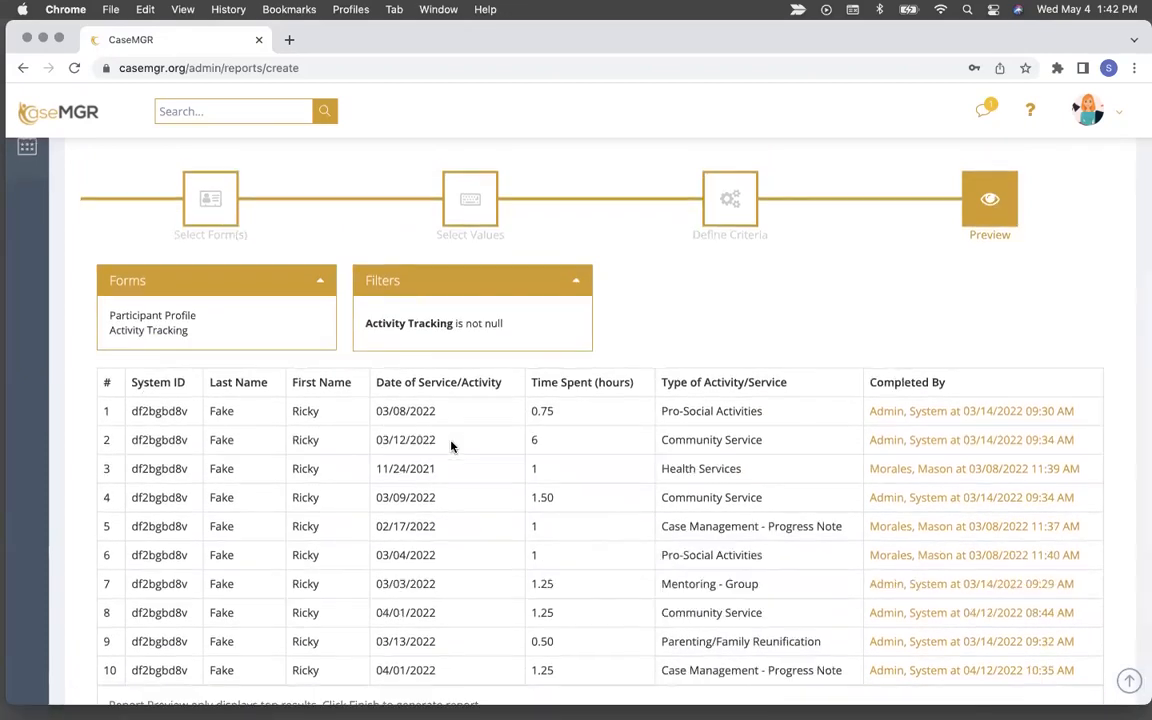
pyautogui.scroll(-3, 451, 446)
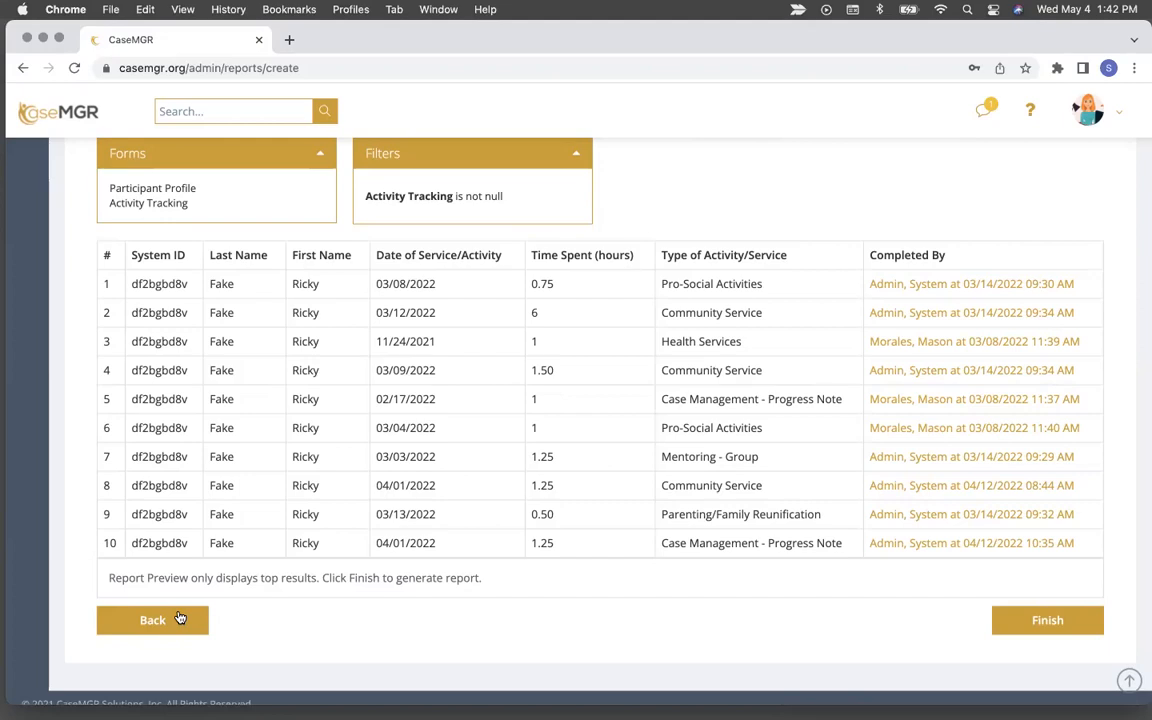
# Finish the Activity Report to generate it, and show 100 rows per page in the results
pyautogui.click(1020, 626)
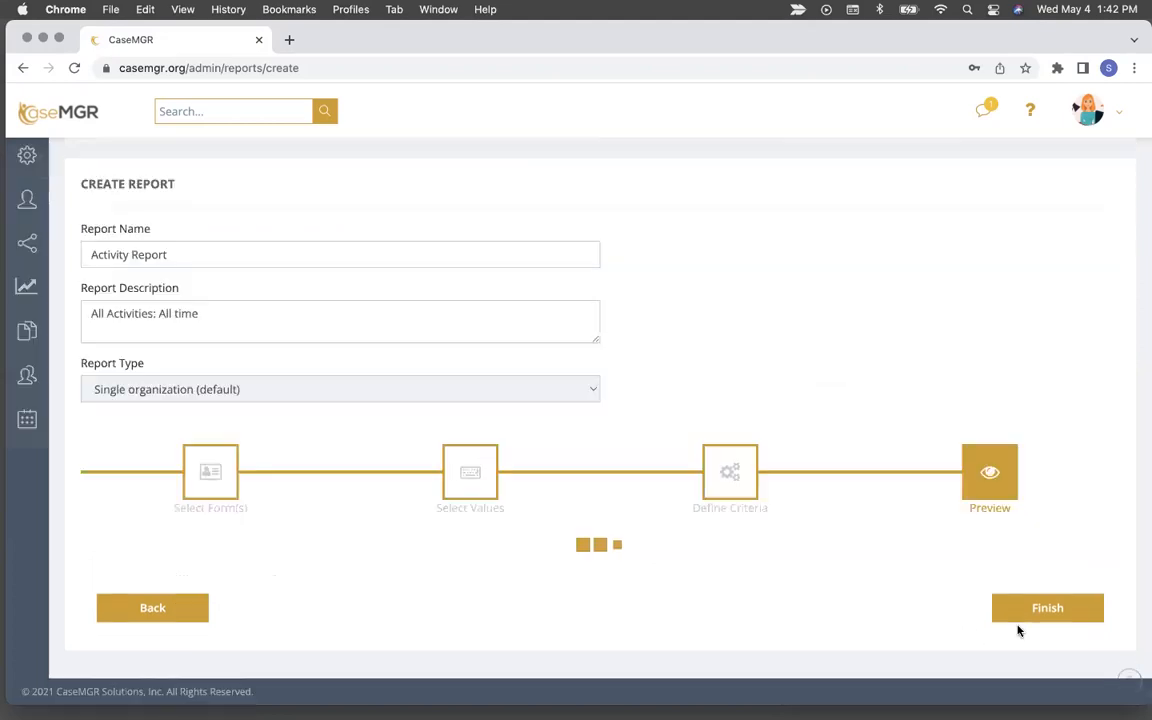
pyautogui.scroll(-3, 1018, 630)
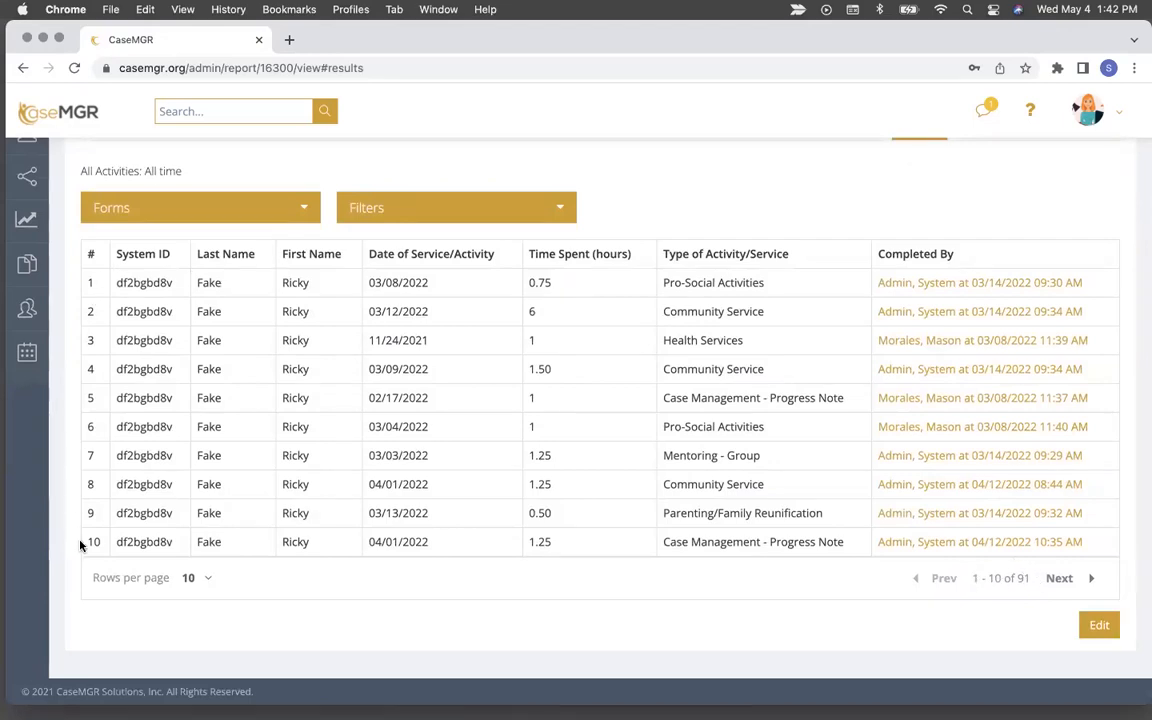
pyautogui.click(198, 577)
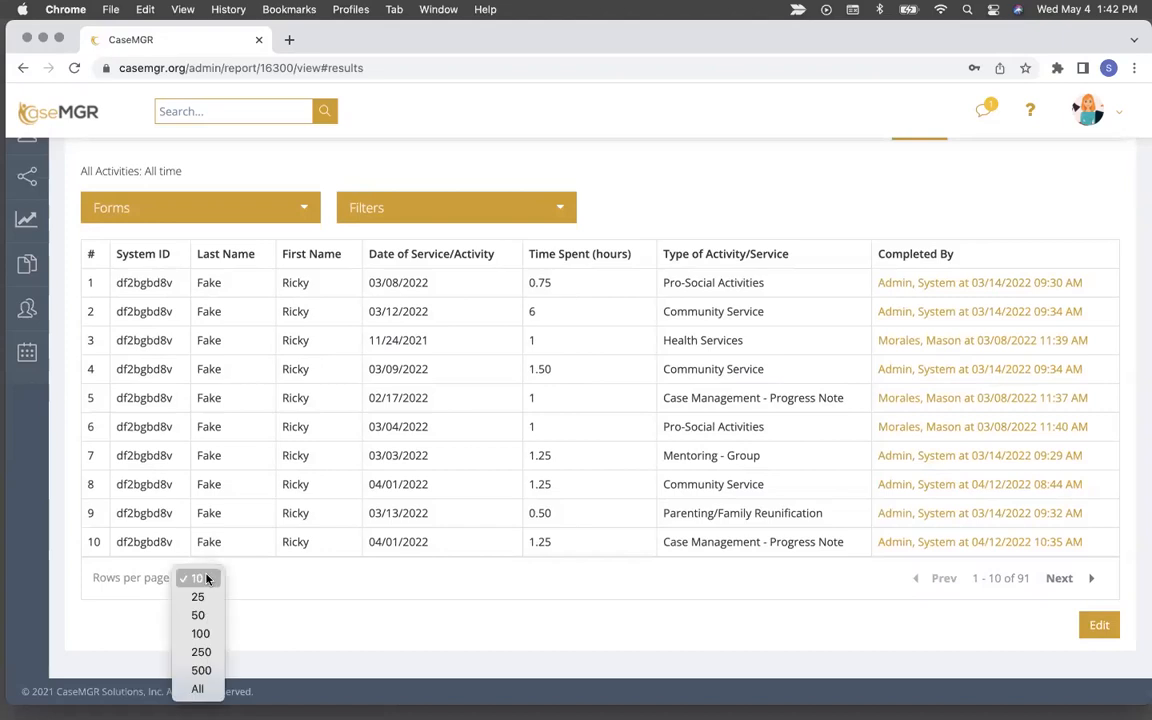
pyautogui.click(201, 634)
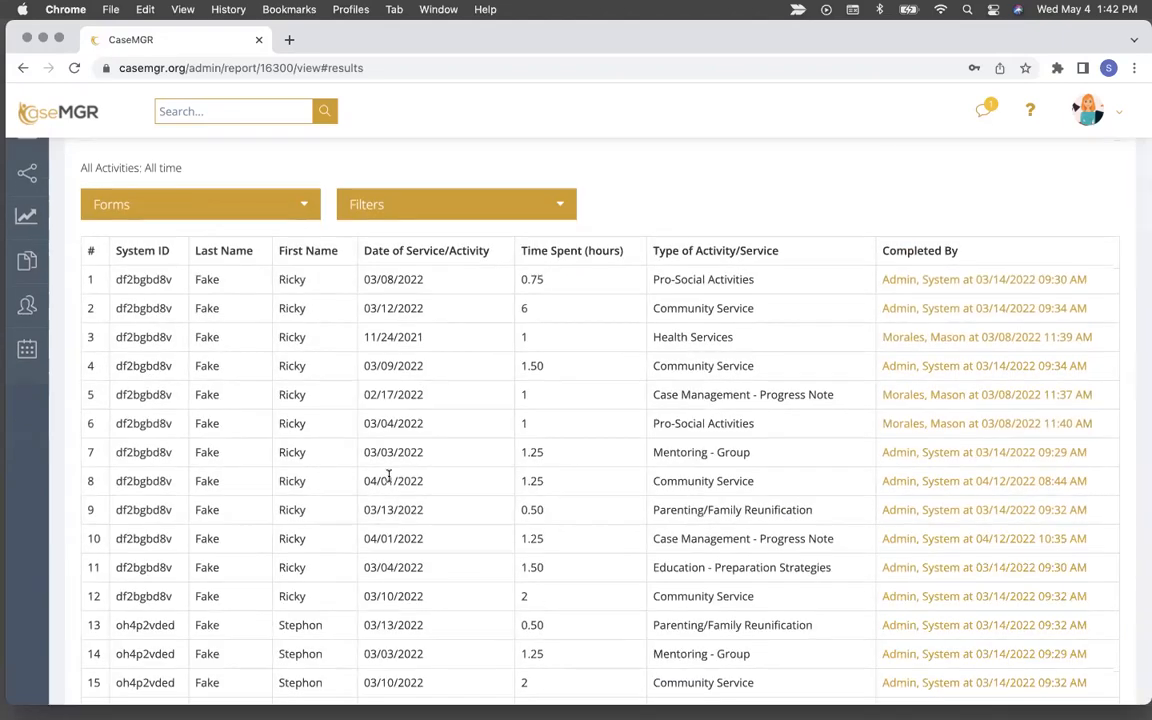
# Look through the report results, open row 8's Community Service entry dated 04/01/2022, and review its activity details
pyautogui.scroll(-10, 389, 476)
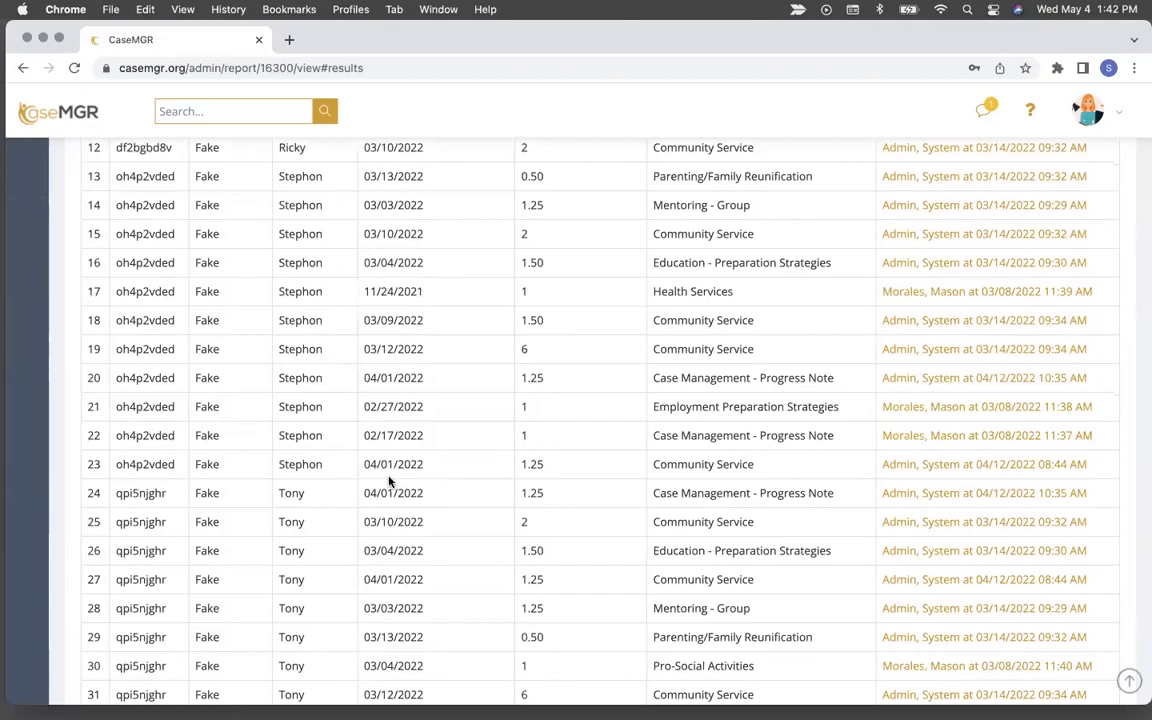
pyautogui.scroll(10, 389, 481)
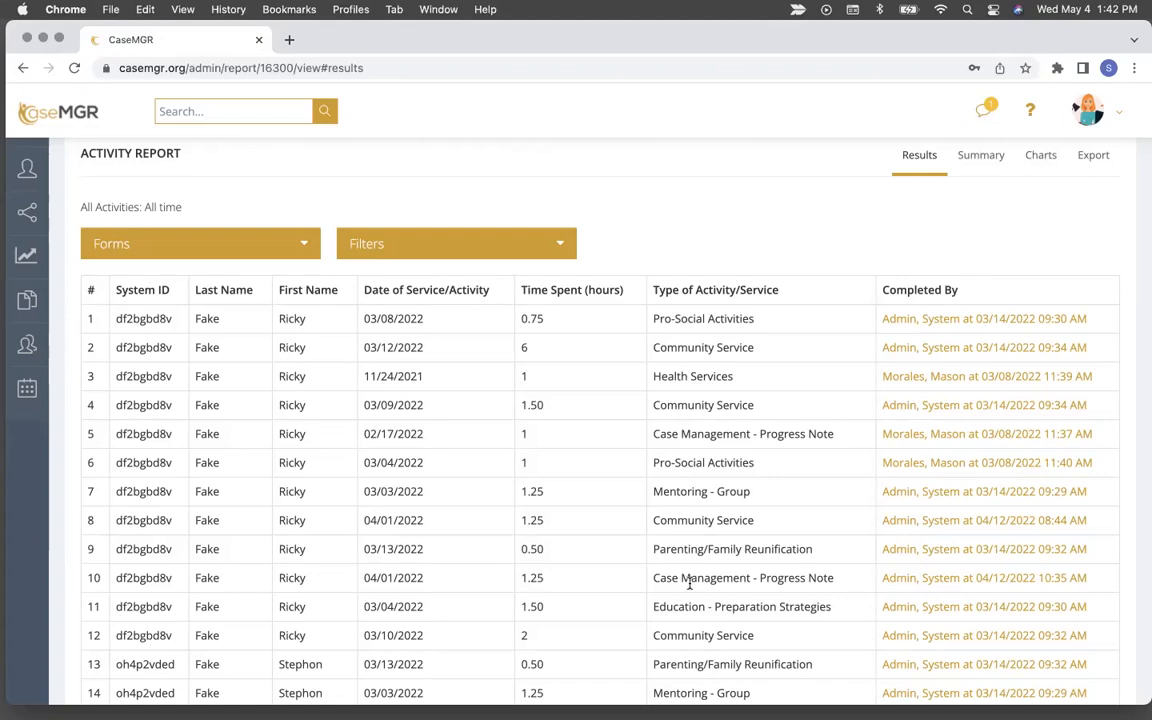
pyautogui.scroll(-1, 689, 585)
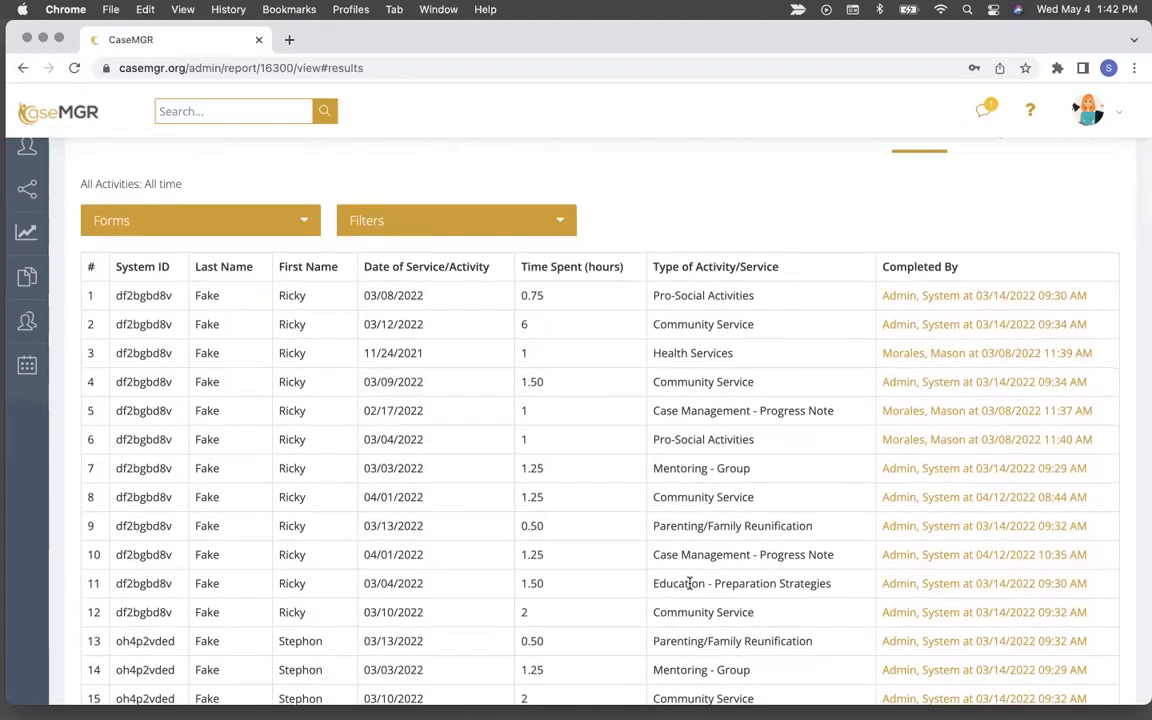
pyautogui.scroll(1, 455, 300)
pyautogui.scroll(2, 461, 296)
pyautogui.scroll(-5, 461, 296)
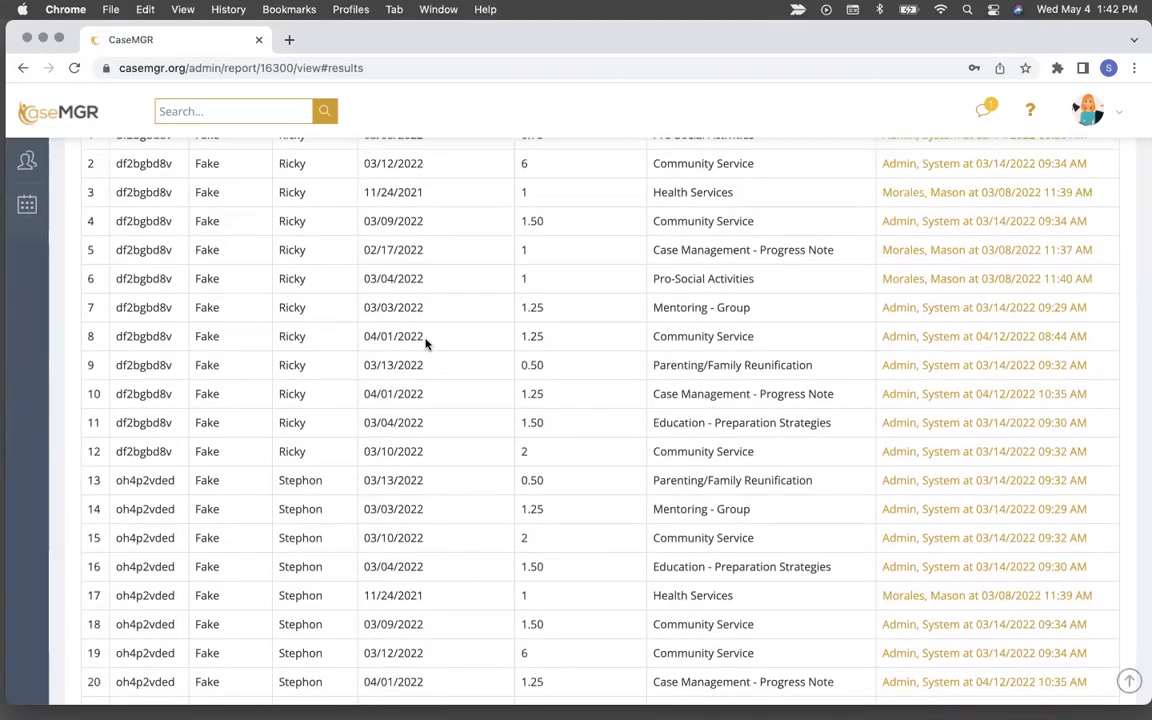
pyautogui.click(938, 339)
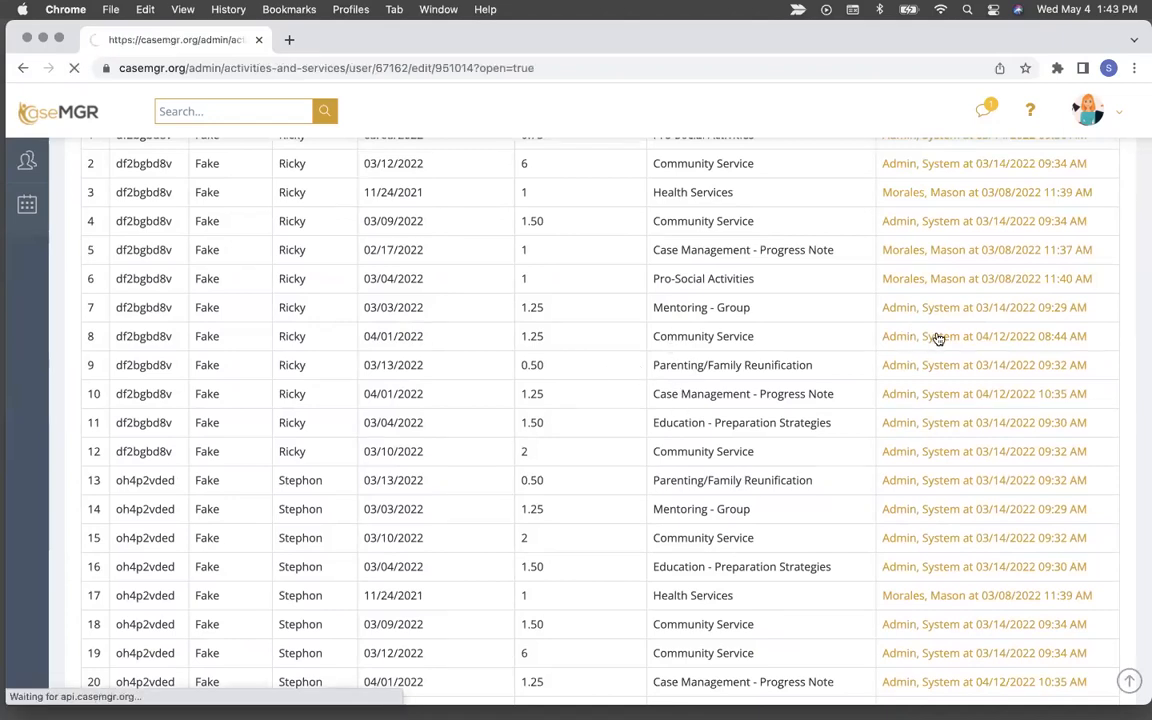
pyautogui.scroll(-1, 591, 437)
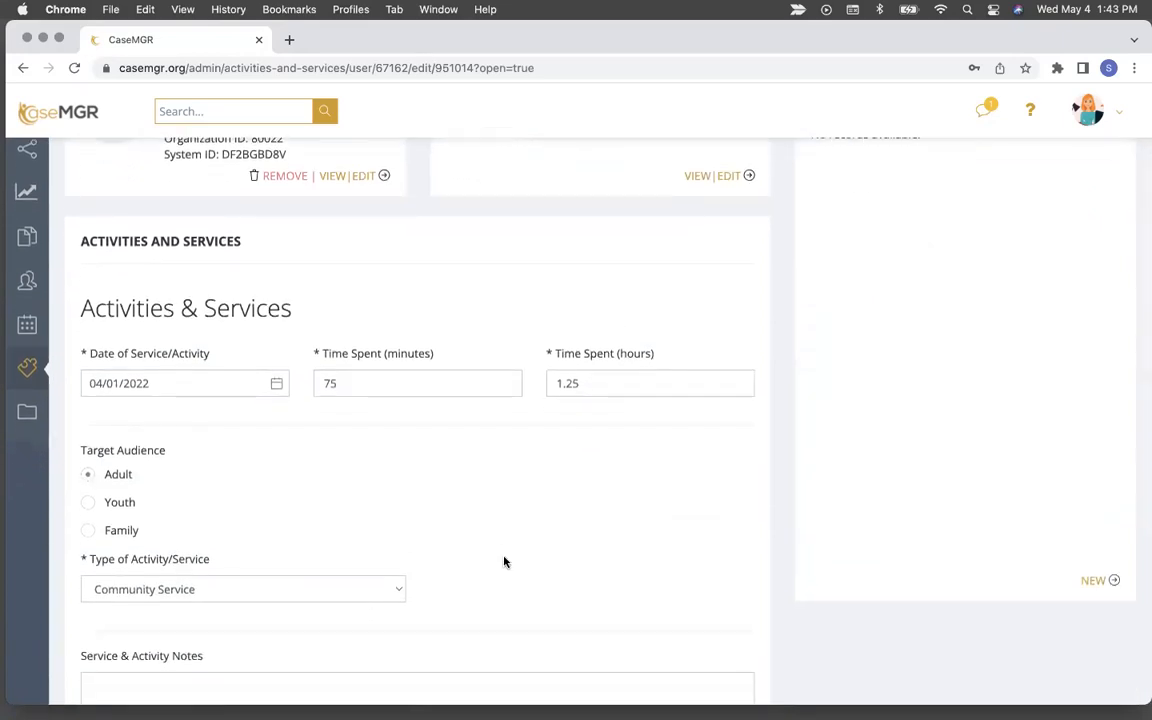
pyautogui.scroll(1, 504, 562)
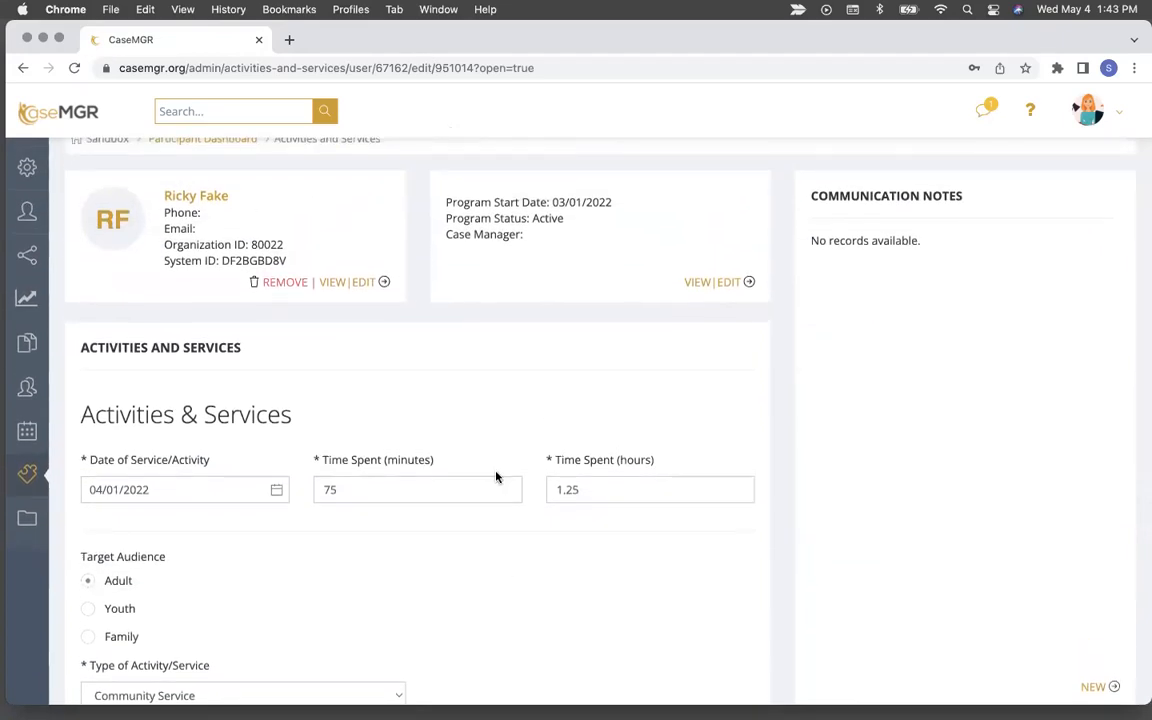
pyautogui.scroll(-3, 496, 474)
pyautogui.scroll(-3, 496, 475)
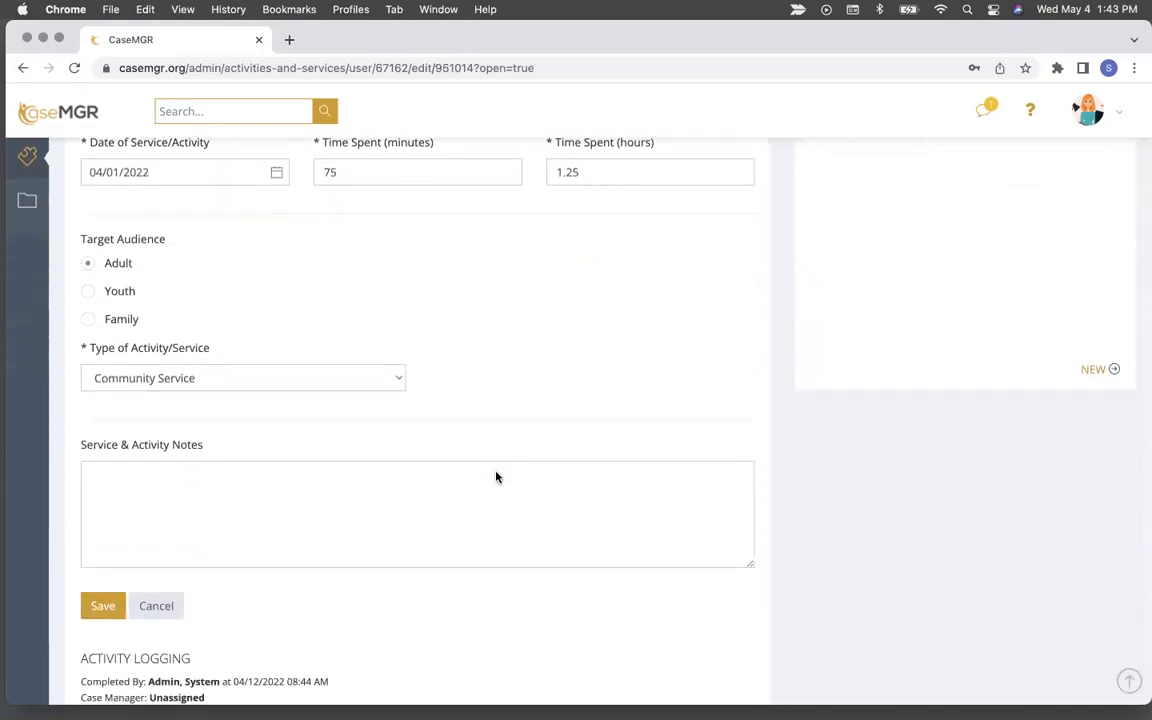
# Check the rest of the Community Service entry, including its notes and activity logging, and return to the Activity Report results
pyautogui.scroll(-1, 496, 471)
pyautogui.scroll(7, 496, 471)
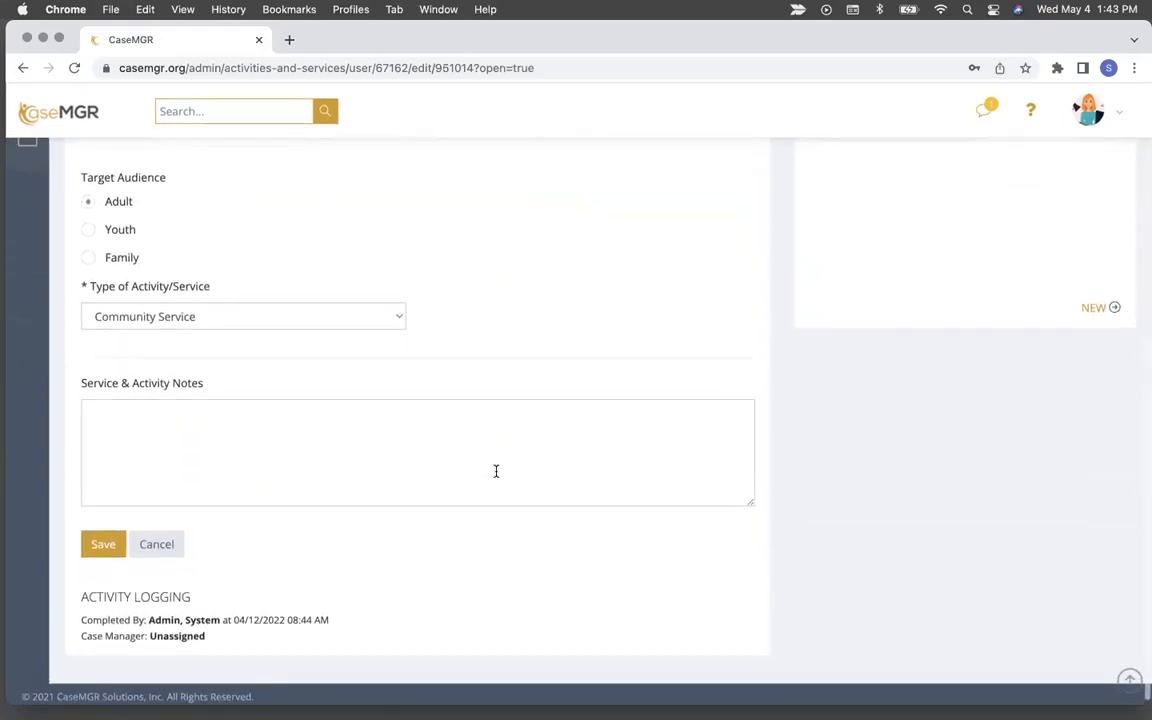
pyautogui.click(22, 67)
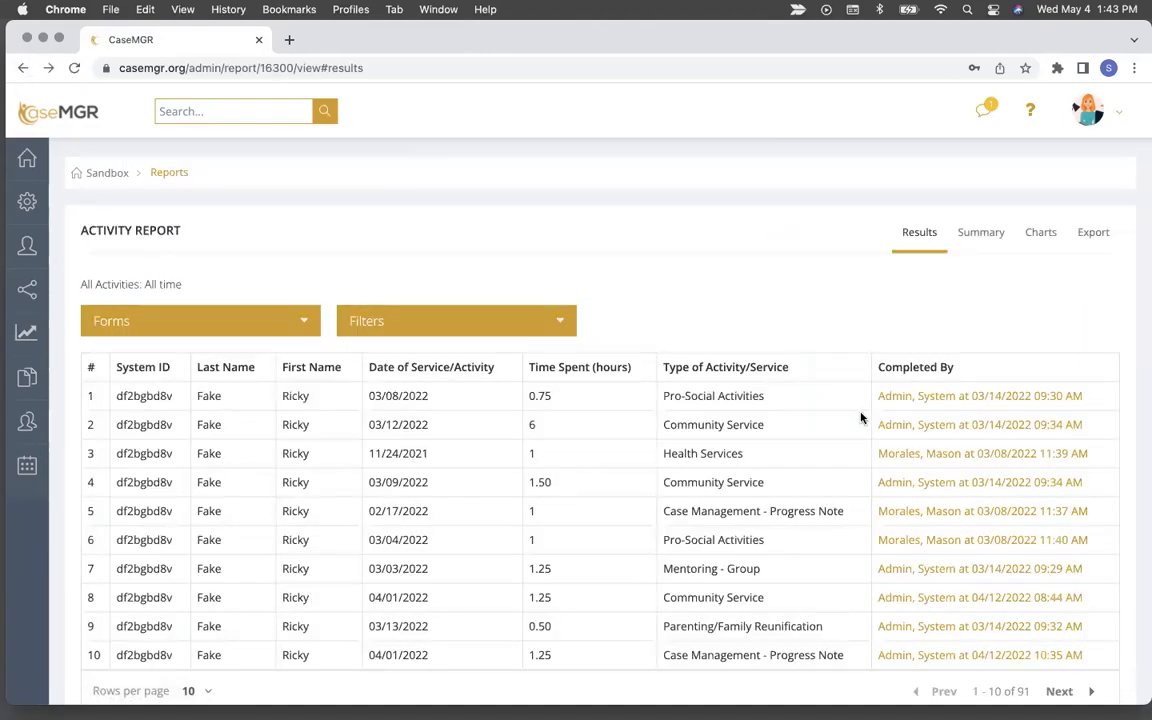
# Sort the report results by Type of Activity/Service, and look at the XLS and CSV export options without exporting
pyautogui.scroll(-3, 861, 417)
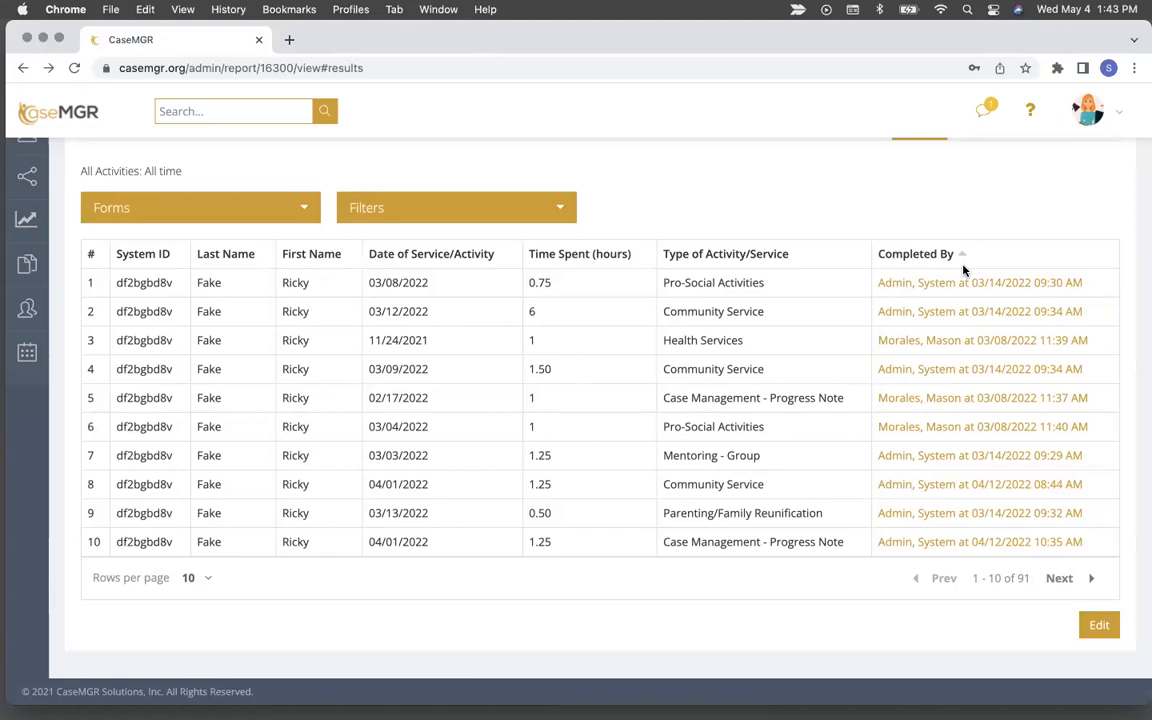
pyautogui.scroll(3, 810, 345)
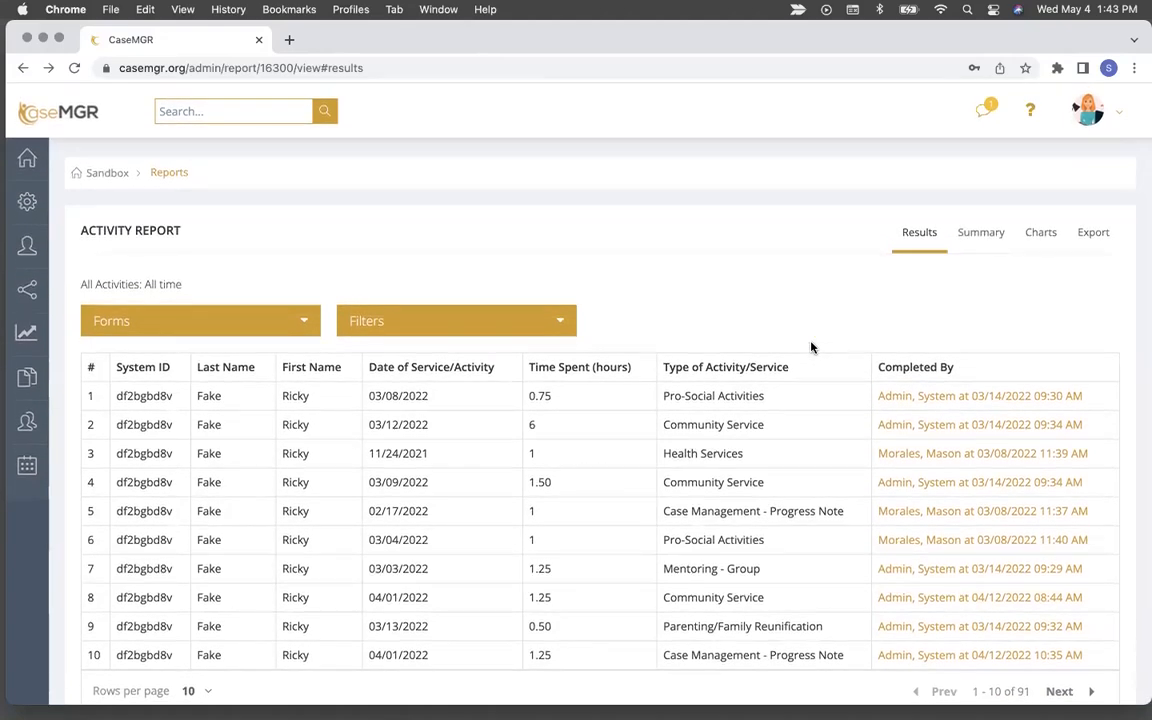
pyautogui.scroll(-1, 811, 347)
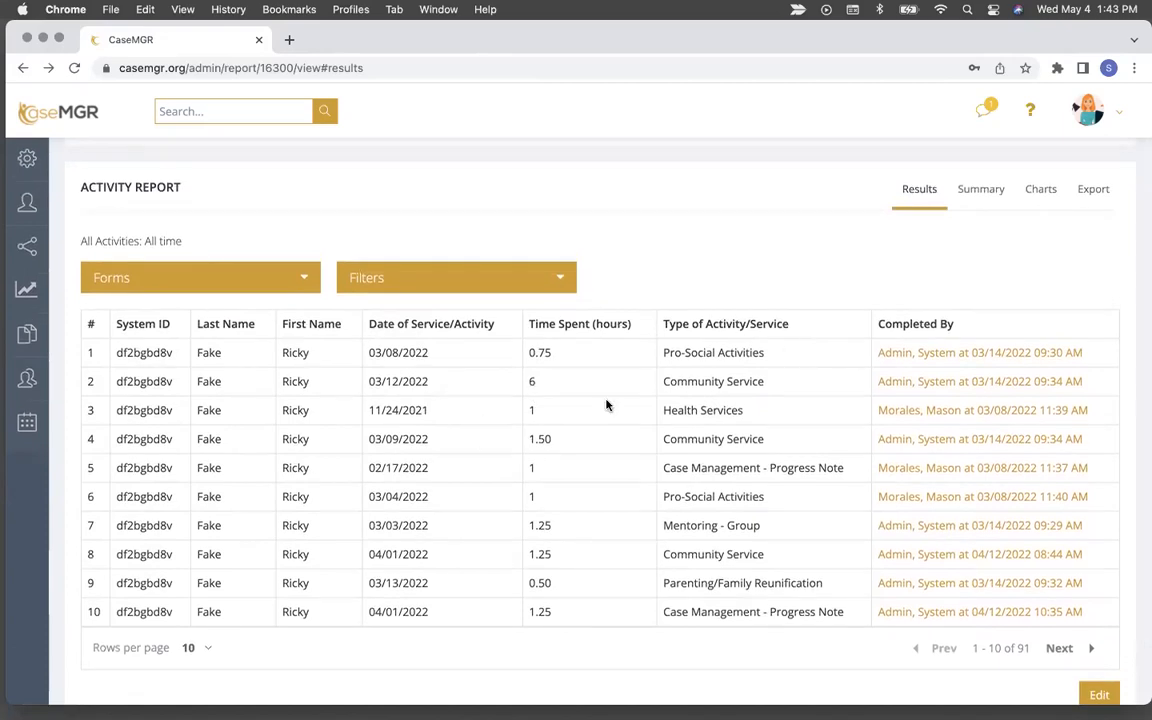
pyautogui.click(709, 322)
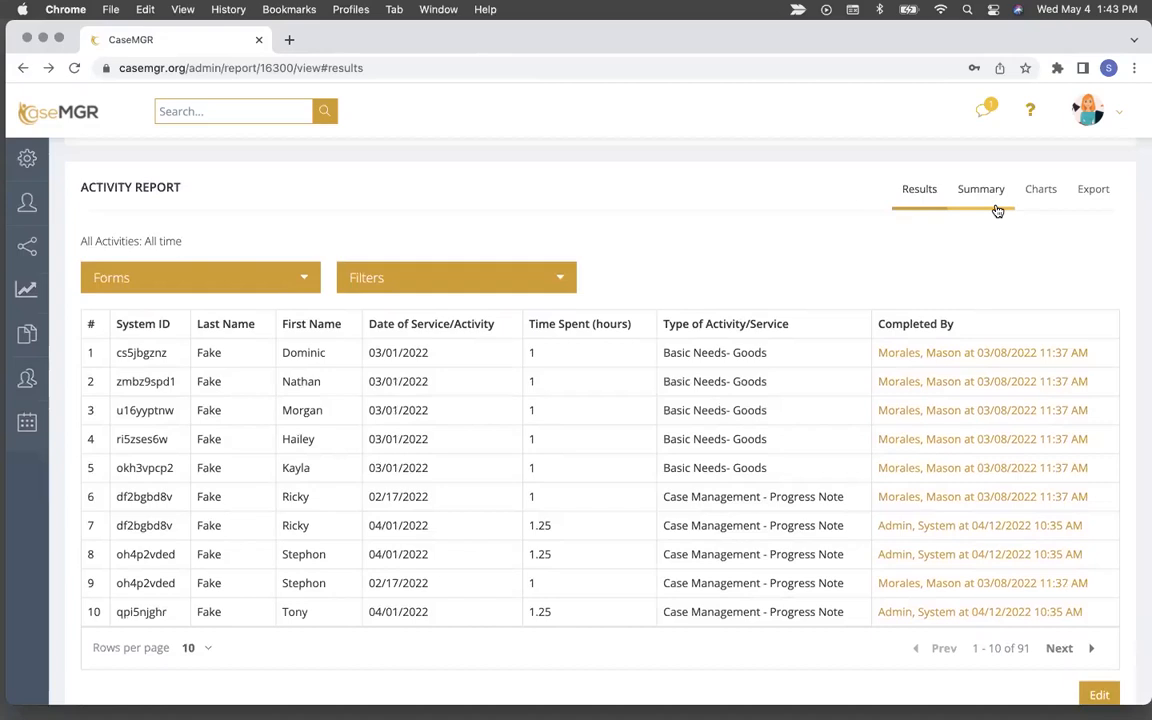
pyautogui.click(1088, 188)
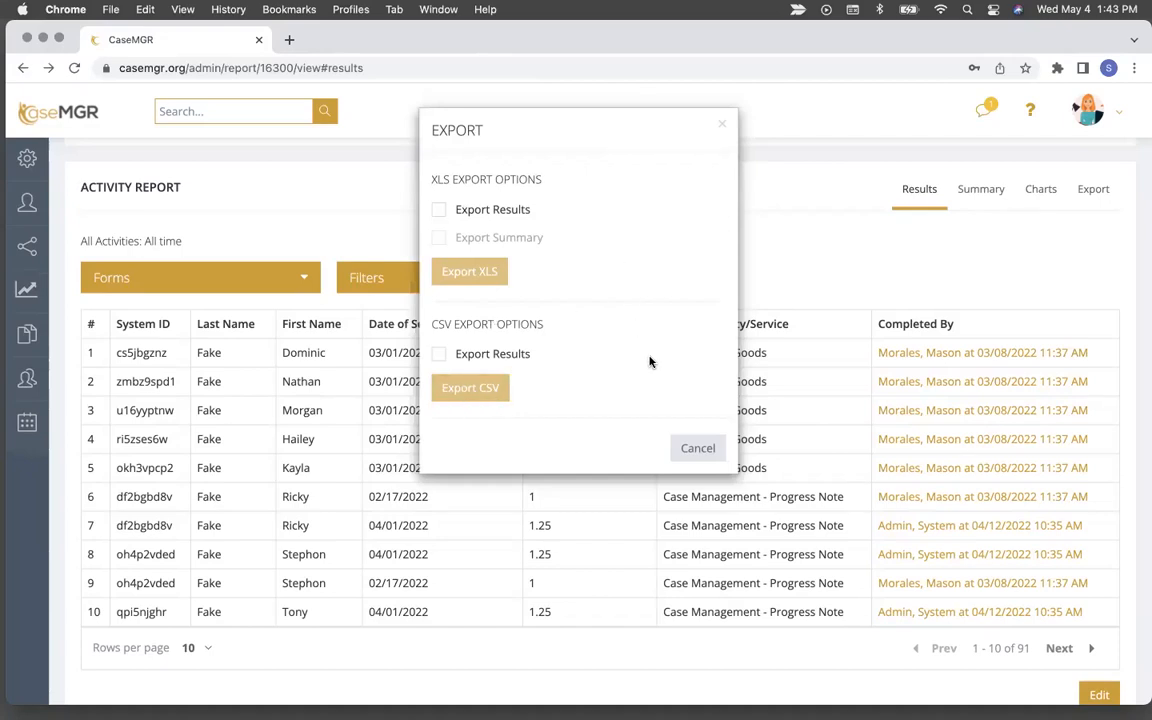
pyautogui.click(710, 449)
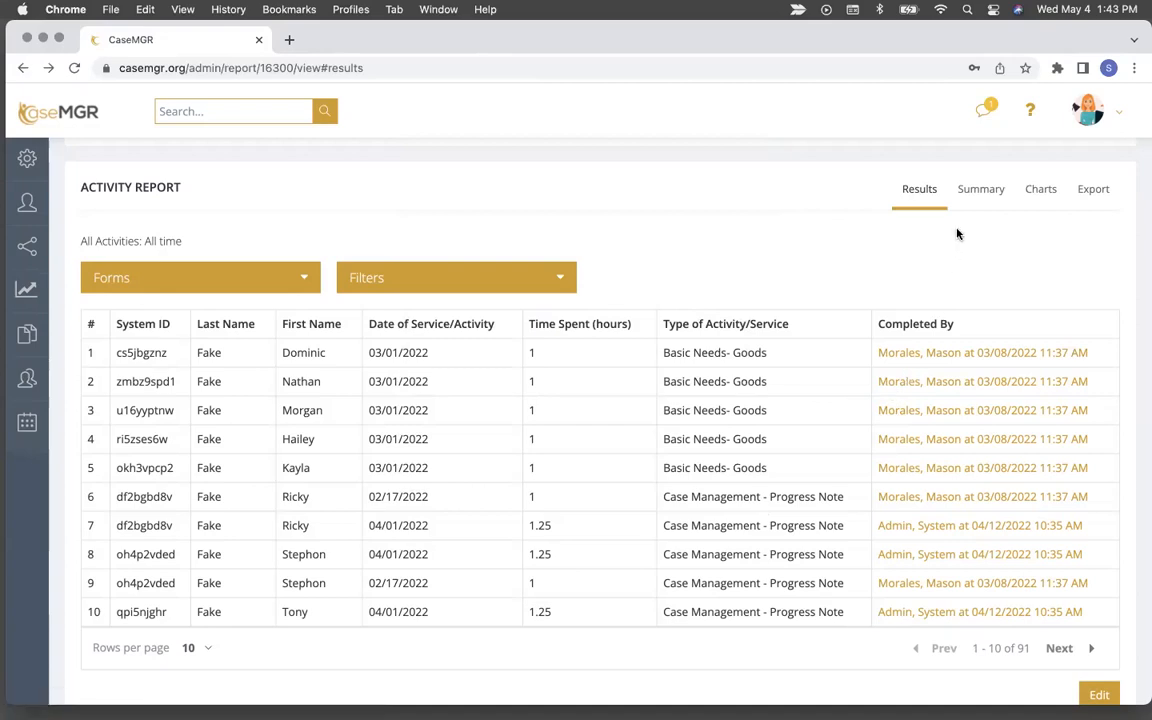
# Start adding a new summary to the Activity Report
pyautogui.click(978, 199)
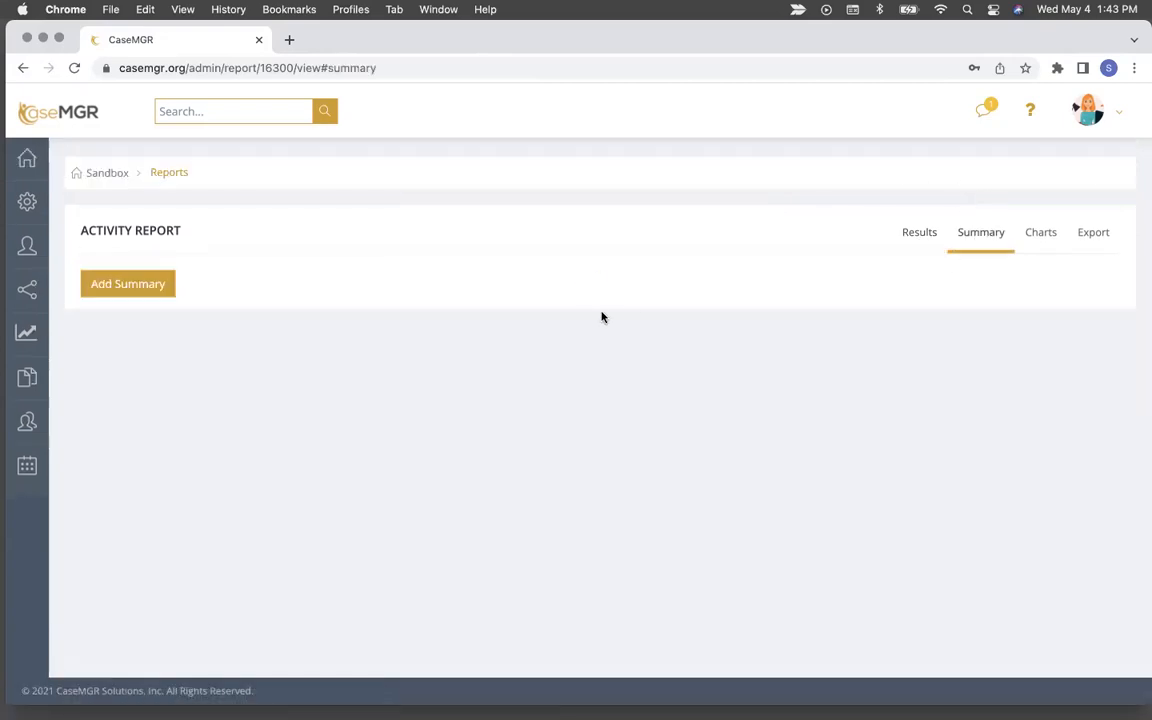
pyautogui.click(147, 287)
pyautogui.click(320, 292)
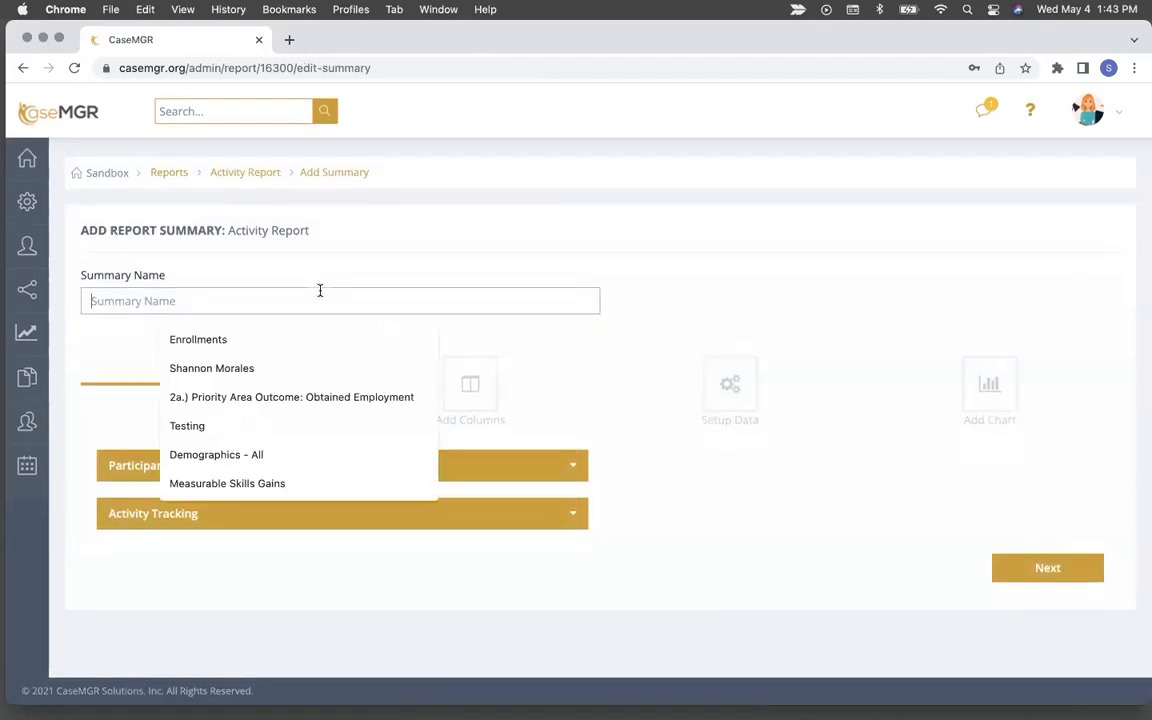
pyautogui.write('By A')
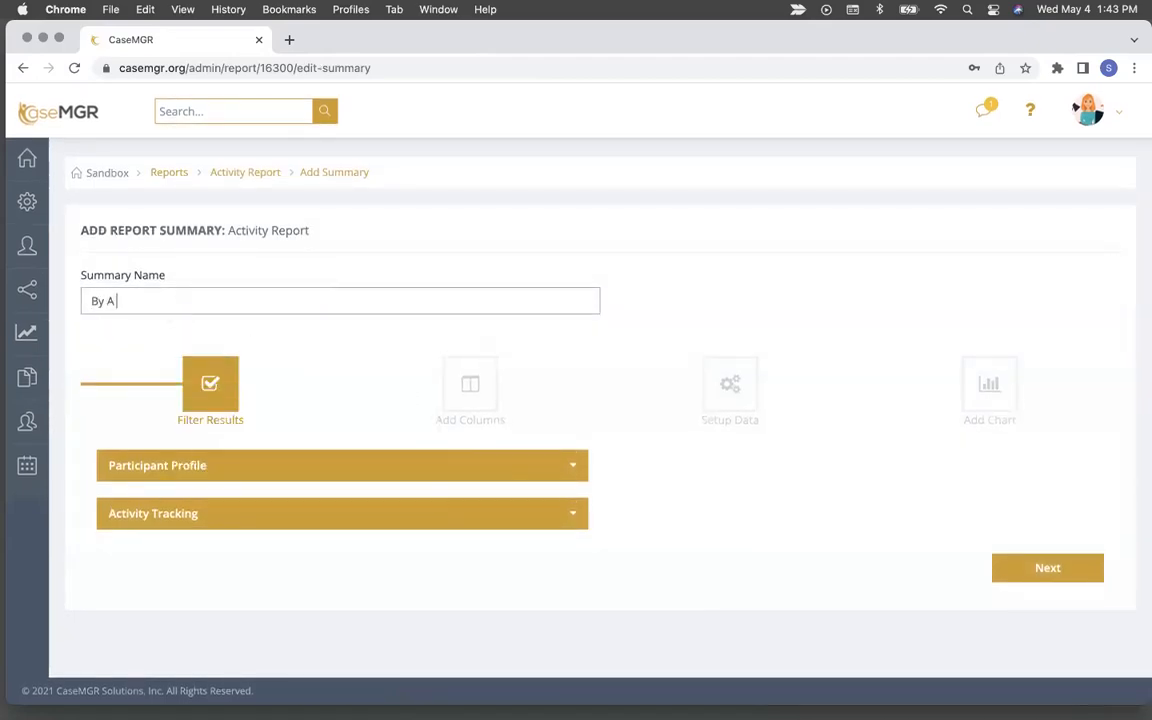
pyautogui.write(' t')
pyautogui.press('BackSpace')
pyautogui.press('BackSpace')
pyautogui.press('BackSpace')
pyautogui.press('BackSpace')
pyautogui.press('BackSpace')
pyautogui.press('BackSpace')
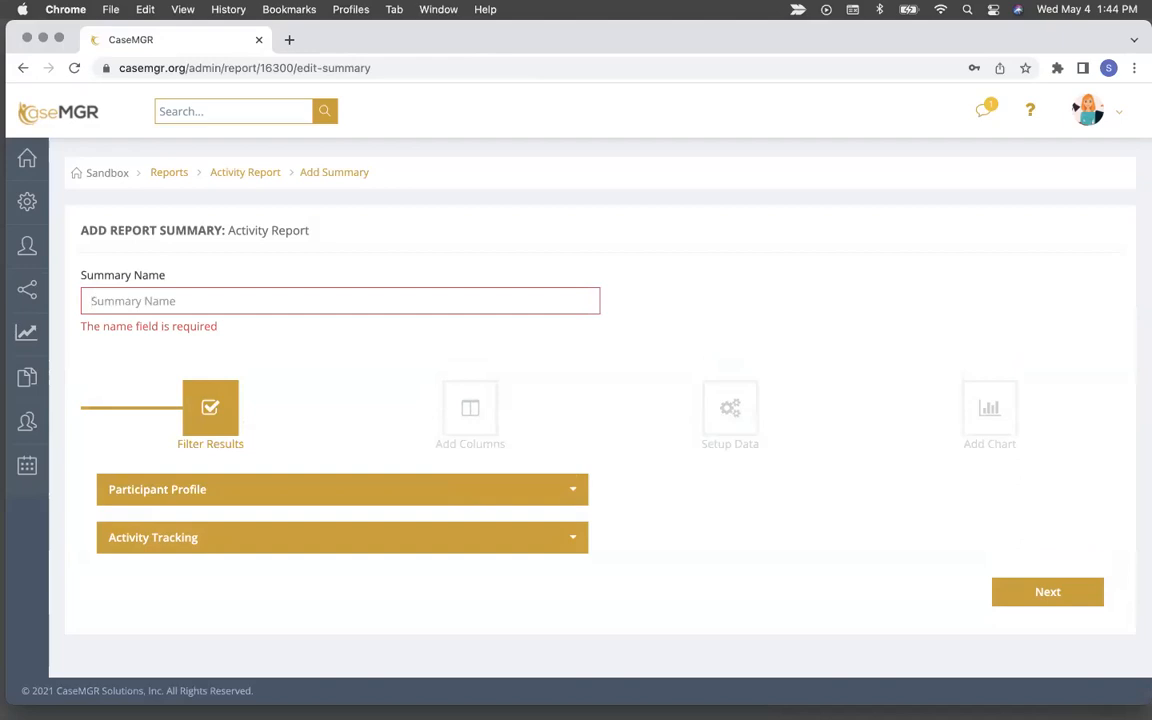
# Name the summary "Counts by Activity" and continue to the column selection without filtering the results
pyautogui.write('Count')
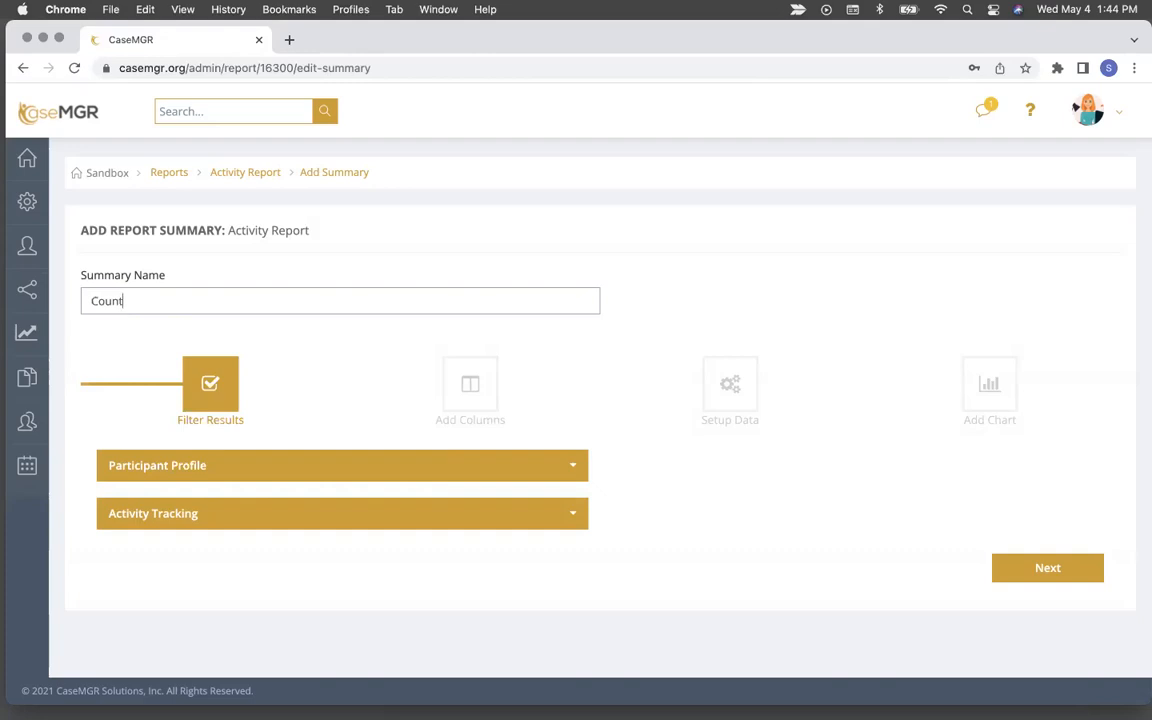
pyautogui.write('s by Activt')
pyautogui.write('ty')
pyautogui.click(316, 515)
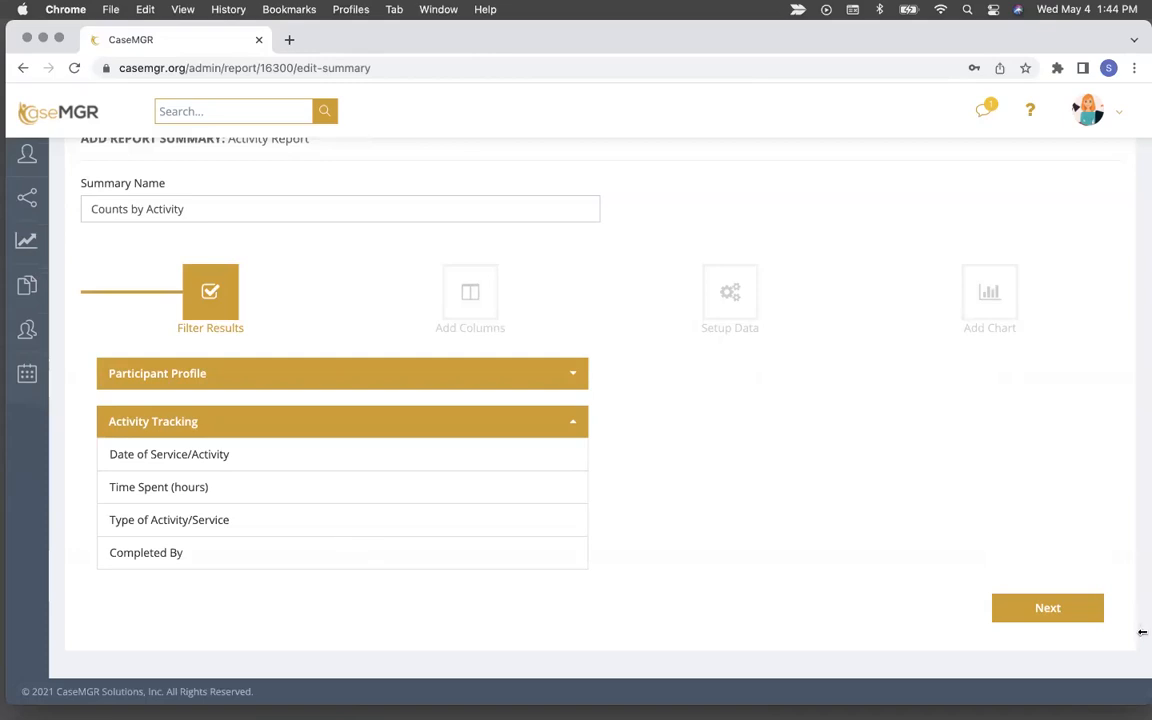
pyautogui.click(1048, 610)
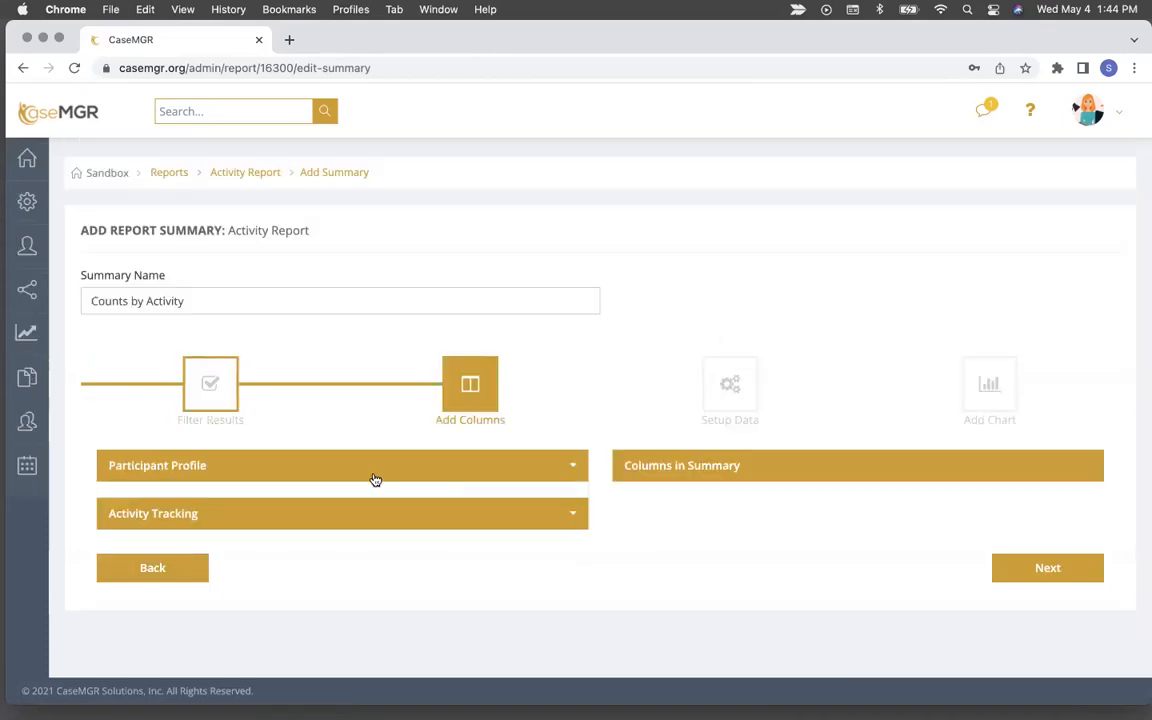
# Add Type of Activity/Service, Total Count and Unduplicated Count from Activity Tracking as summary columns, and continue to the data setup
pyautogui.click(332, 458)
pyautogui.click(306, 553)
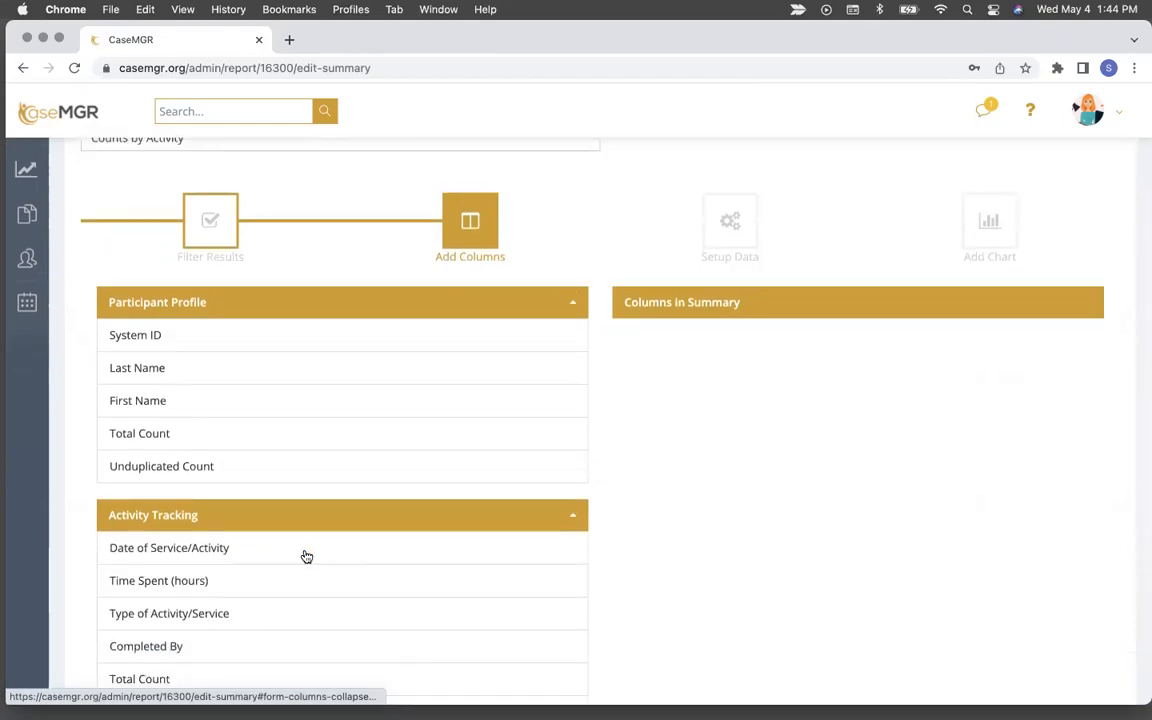
pyautogui.click(206, 306)
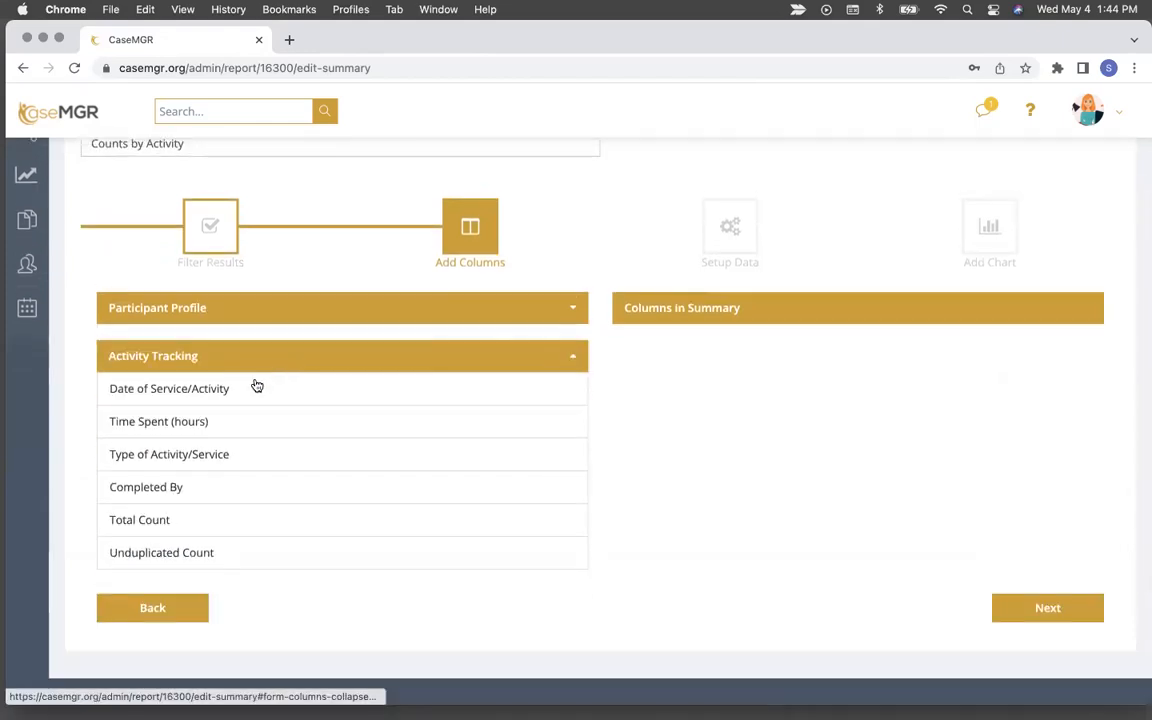
pyautogui.click(249, 455)
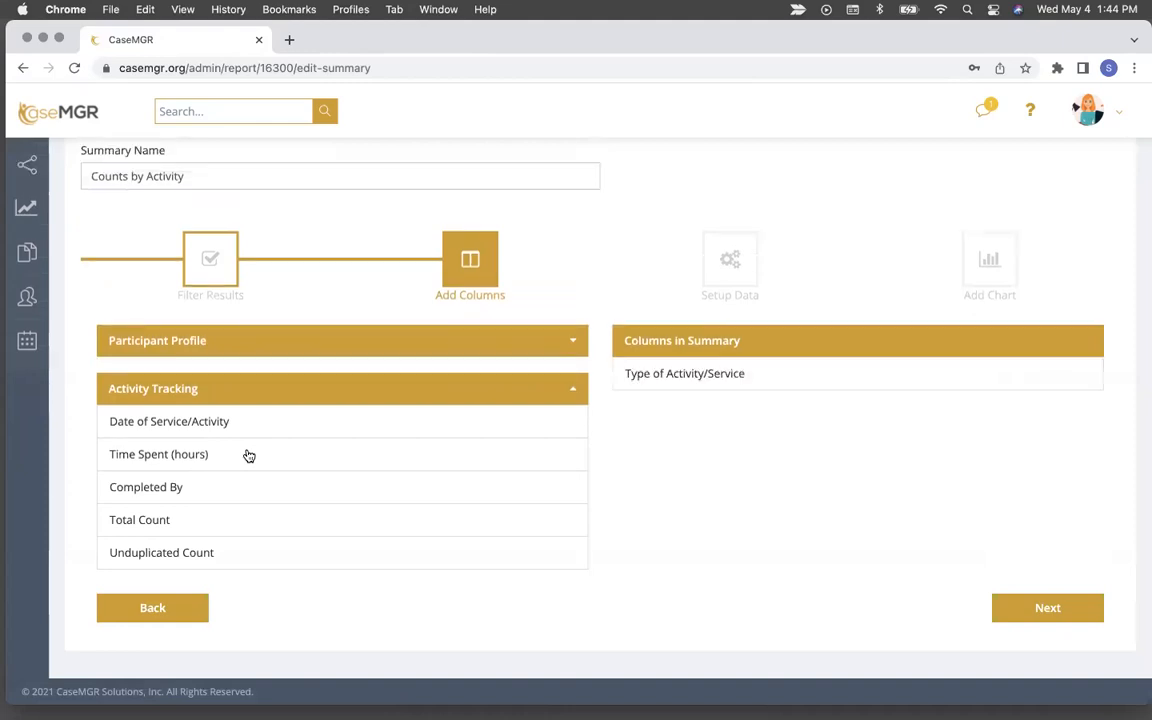
pyautogui.click(221, 519)
pyautogui.click(221, 555)
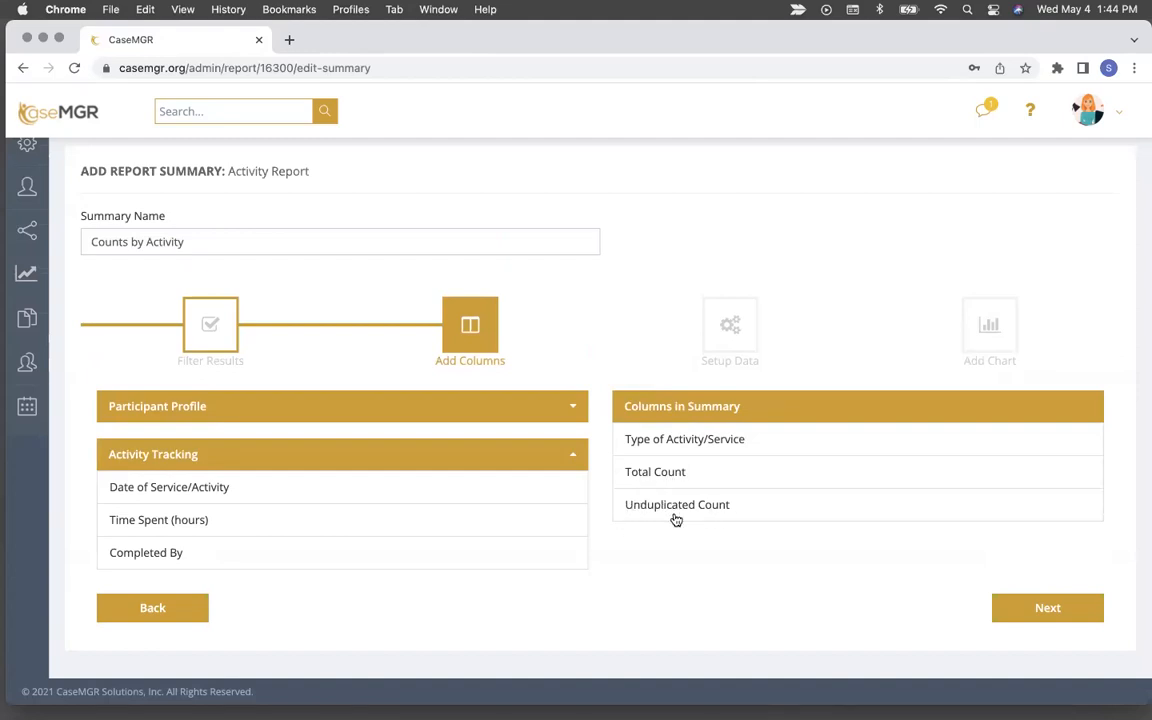
pyautogui.click(1040, 612)
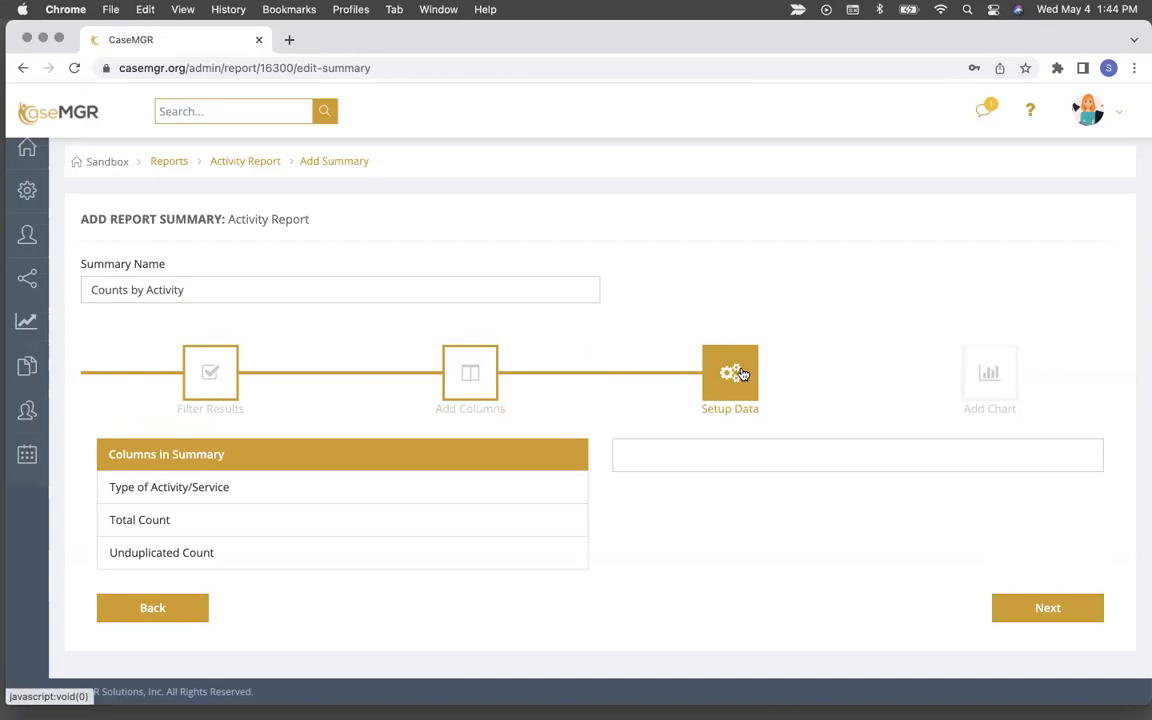
# Set Type of Activity/Service as the baseline field with all possible values included, and finish the summary without a chart
pyautogui.click(434, 499)
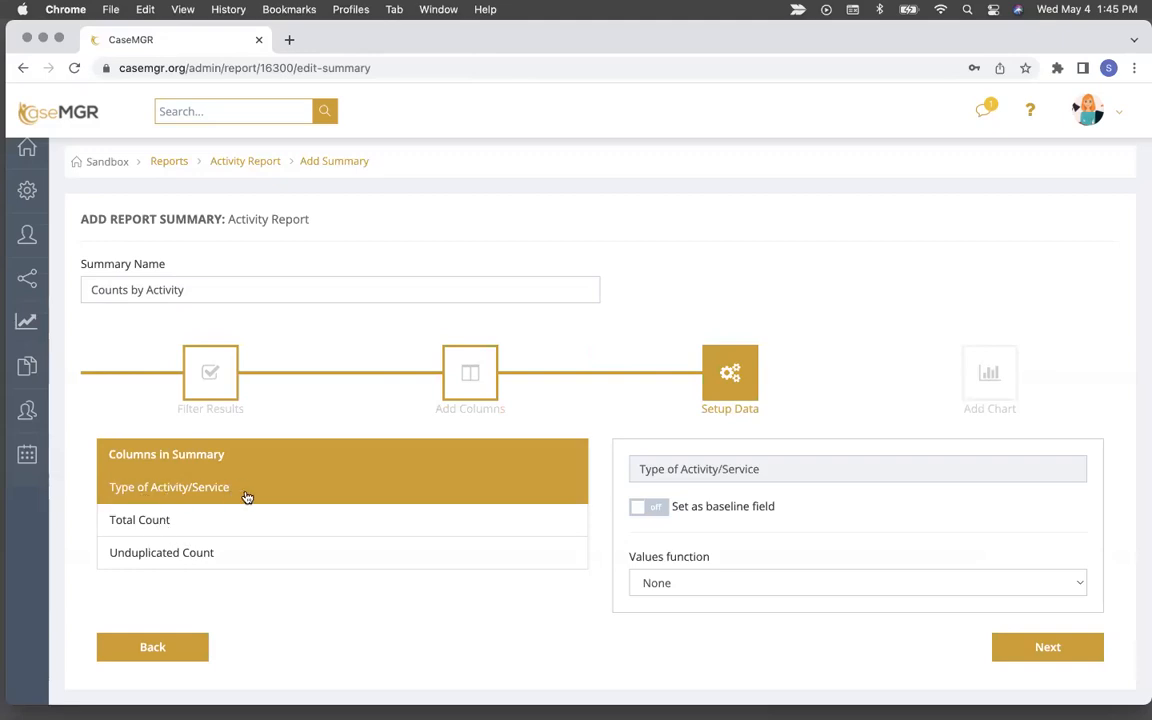
pyautogui.click(648, 509)
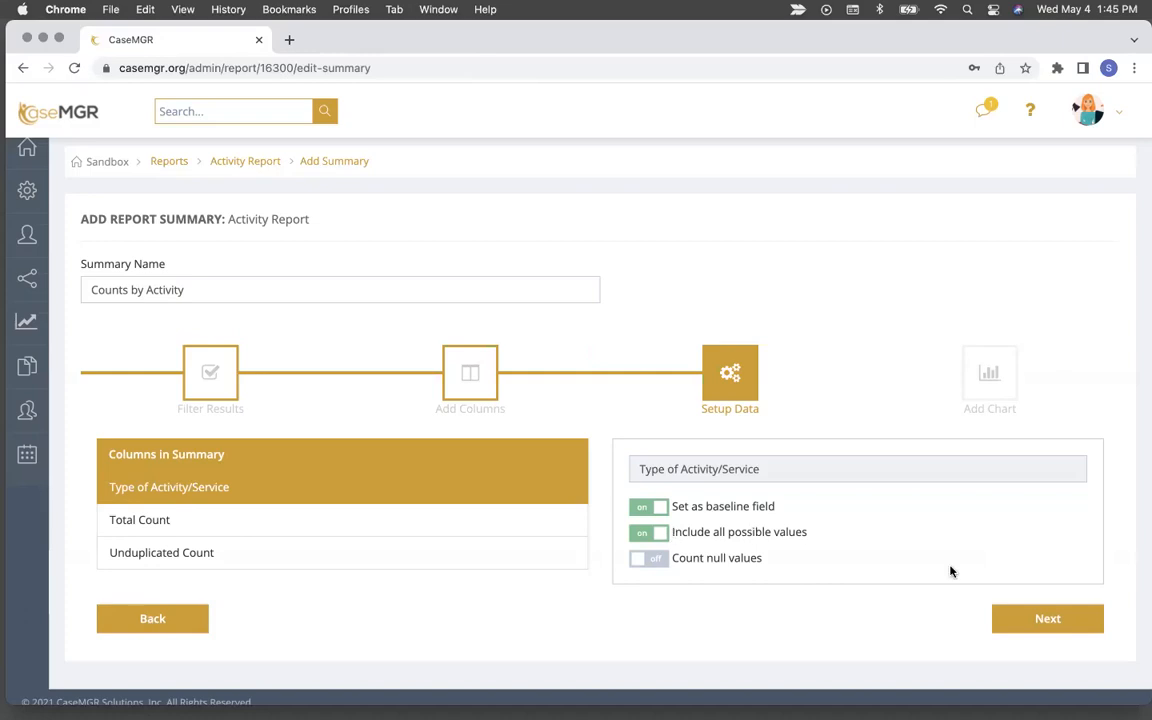
pyautogui.click(1047, 619)
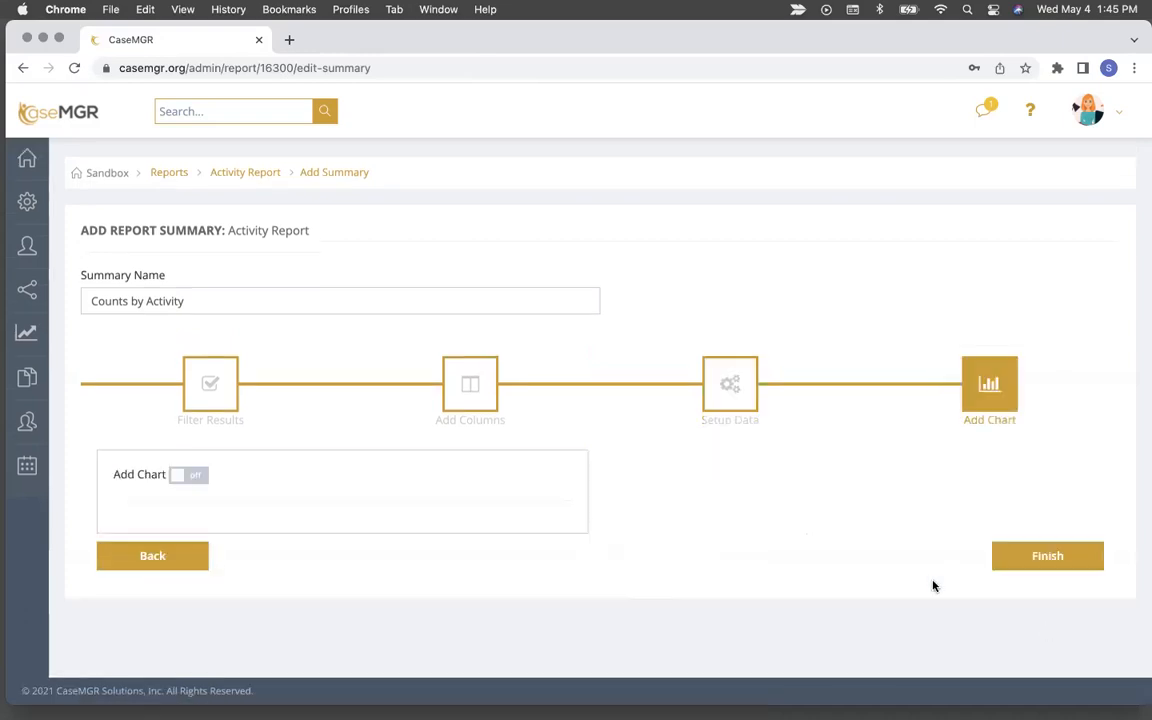
pyautogui.click(1047, 556)
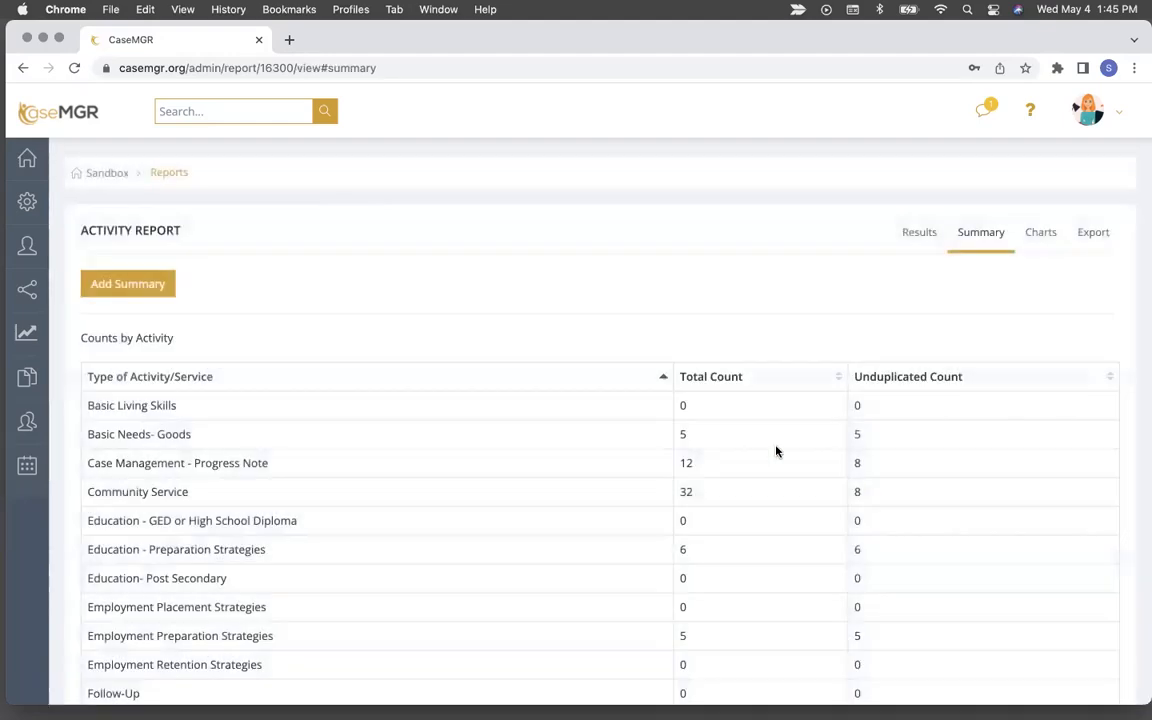
# Examine the total and unduplicated counts for every activity type in the Counts by Activity summary
pyautogui.scroll(-3, 776, 451)
pyautogui.scroll(-4, 776, 451)
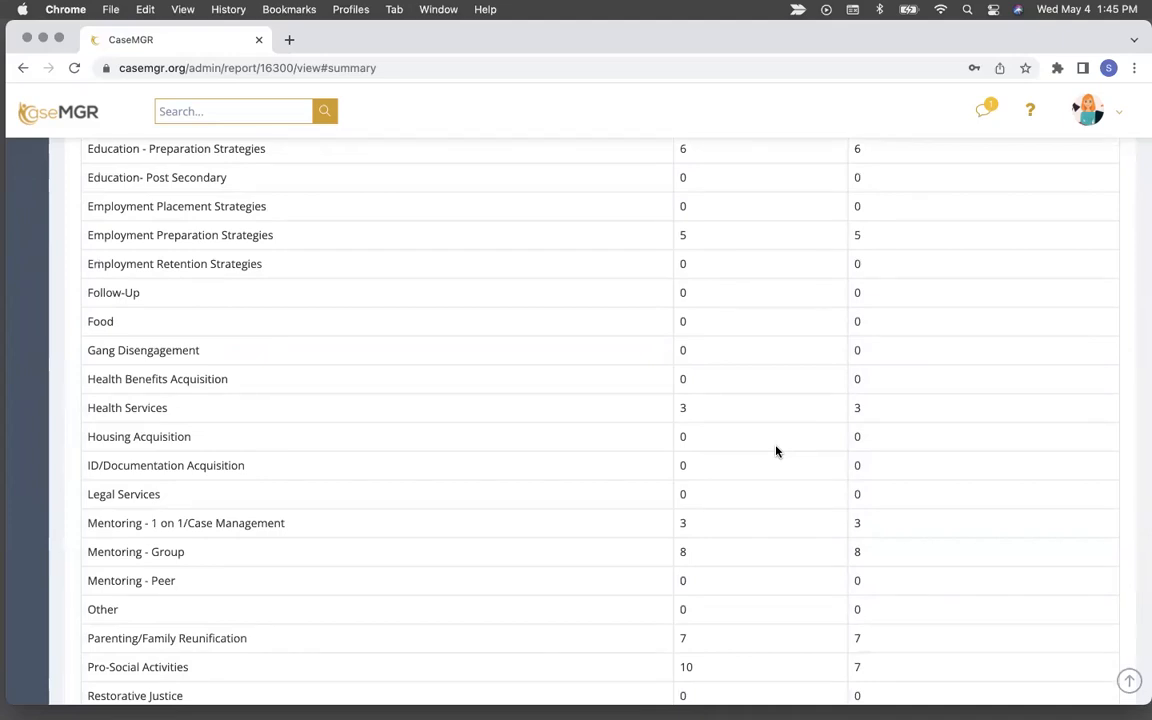
pyautogui.scroll(-4, 776, 451)
pyautogui.scroll(11, 776, 451)
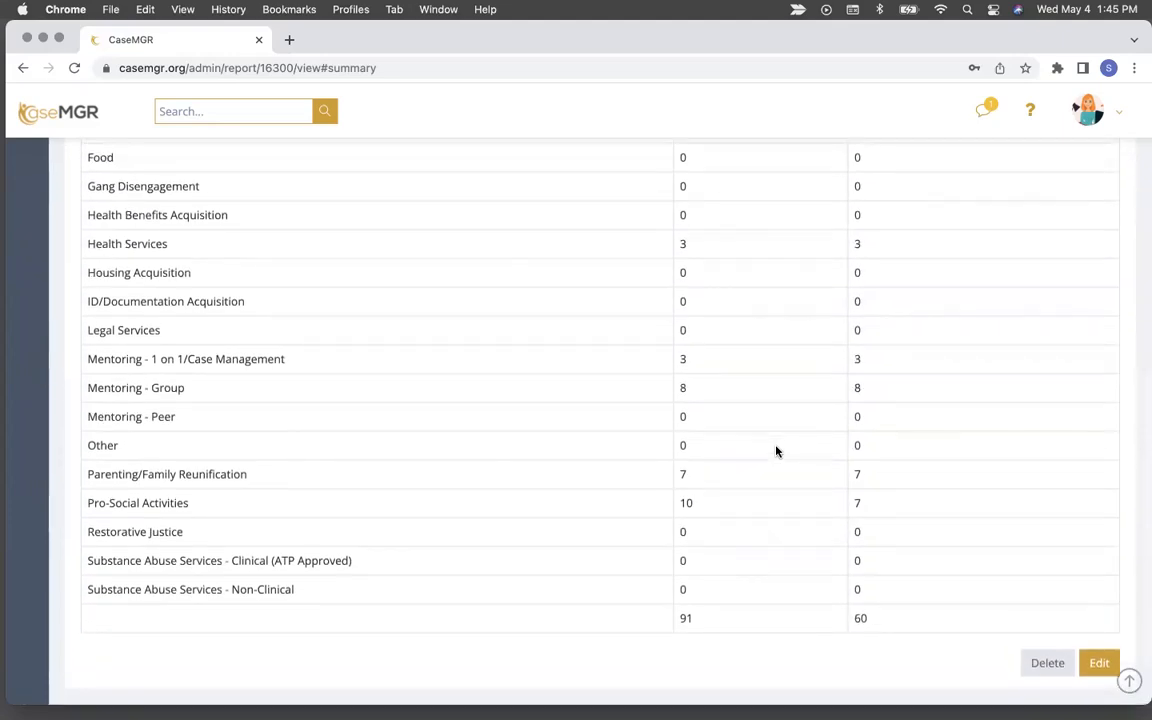
pyautogui.scroll(2, 776, 451)
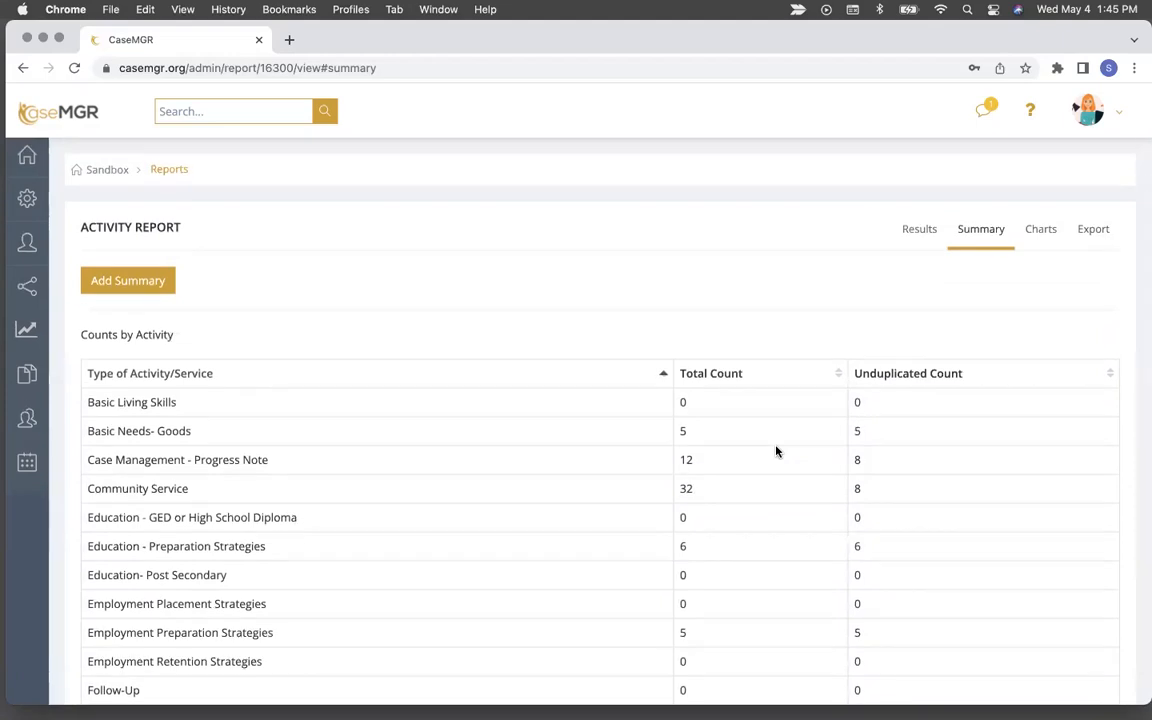
pyautogui.scroll(-10, 776, 451)
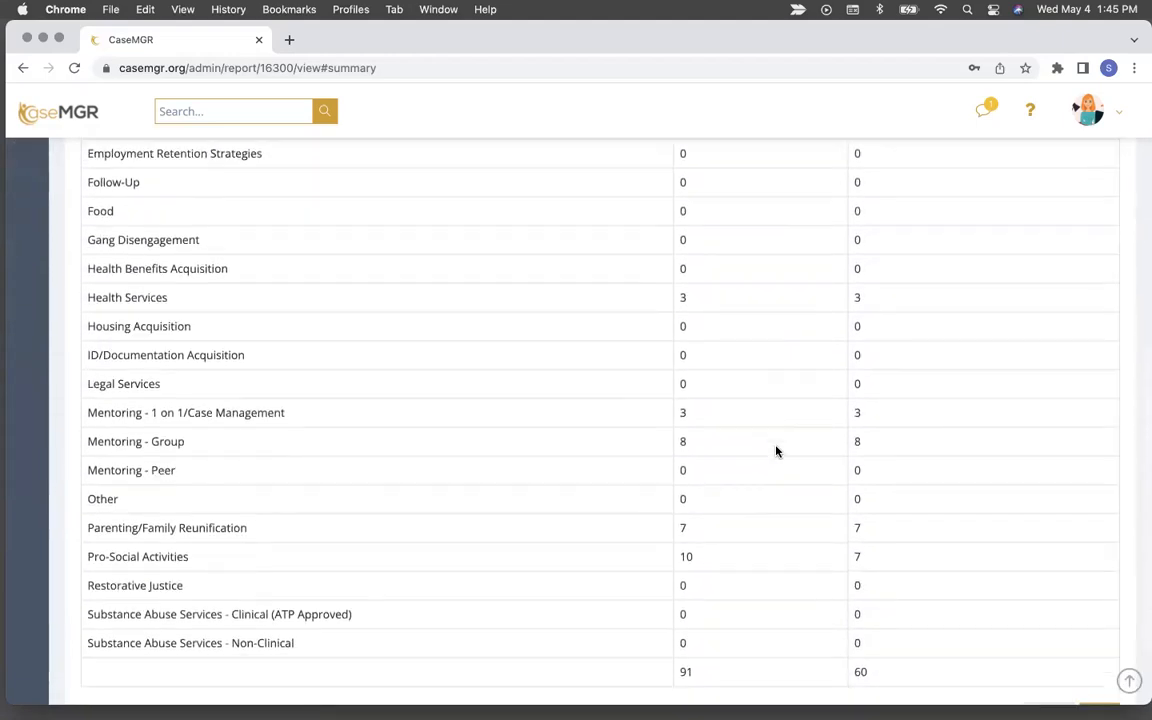
pyautogui.scroll(-2, 776, 451)
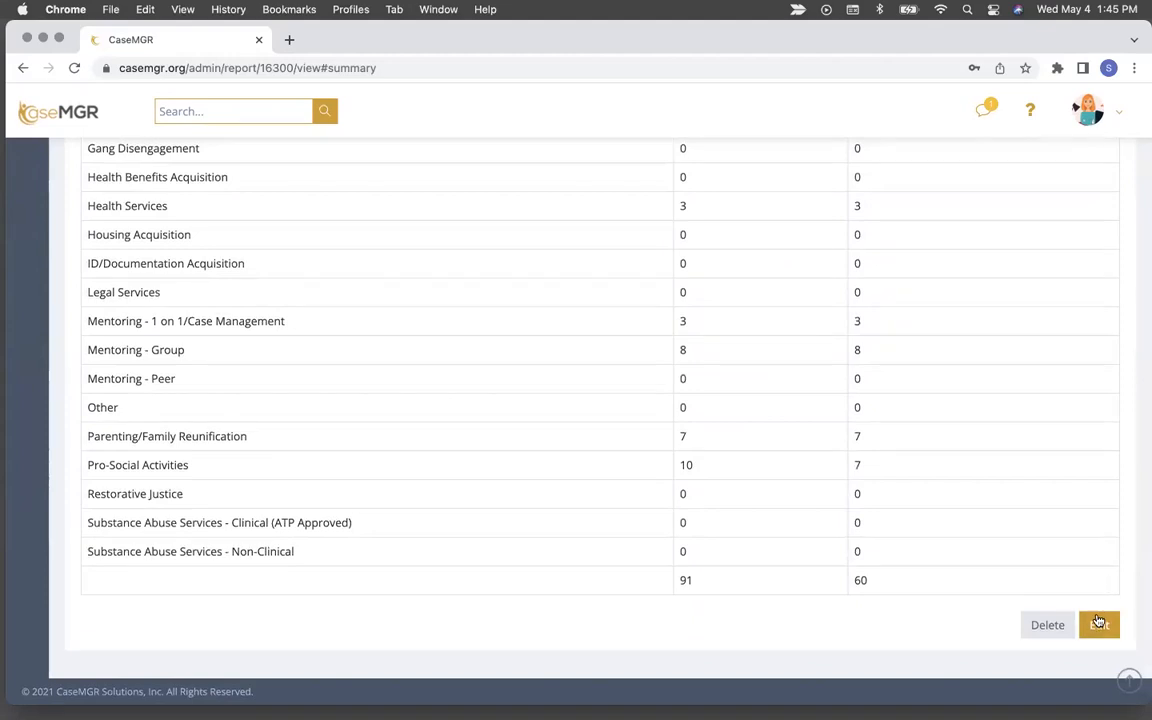
# Edit the Counts by Activity summary to turn off including all possible values for Type of Activity/Service, and finish it without a chart
pyautogui.click(1097, 622)
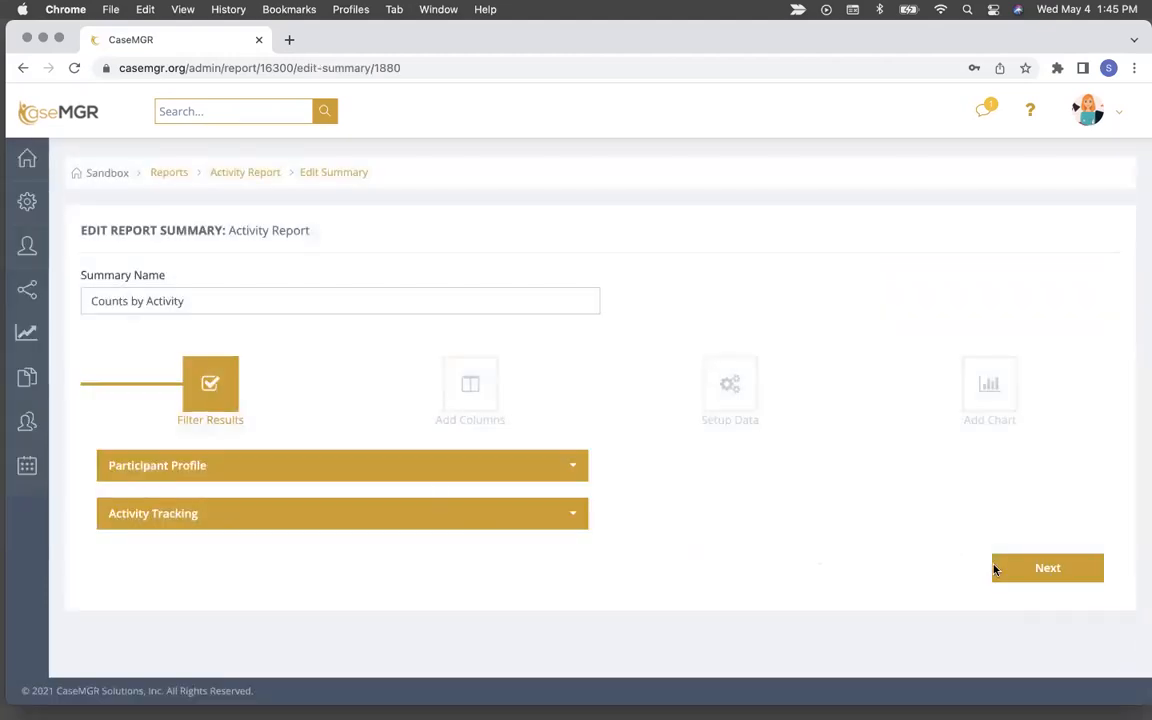
pyautogui.click(993, 568)
pyautogui.click(1036, 622)
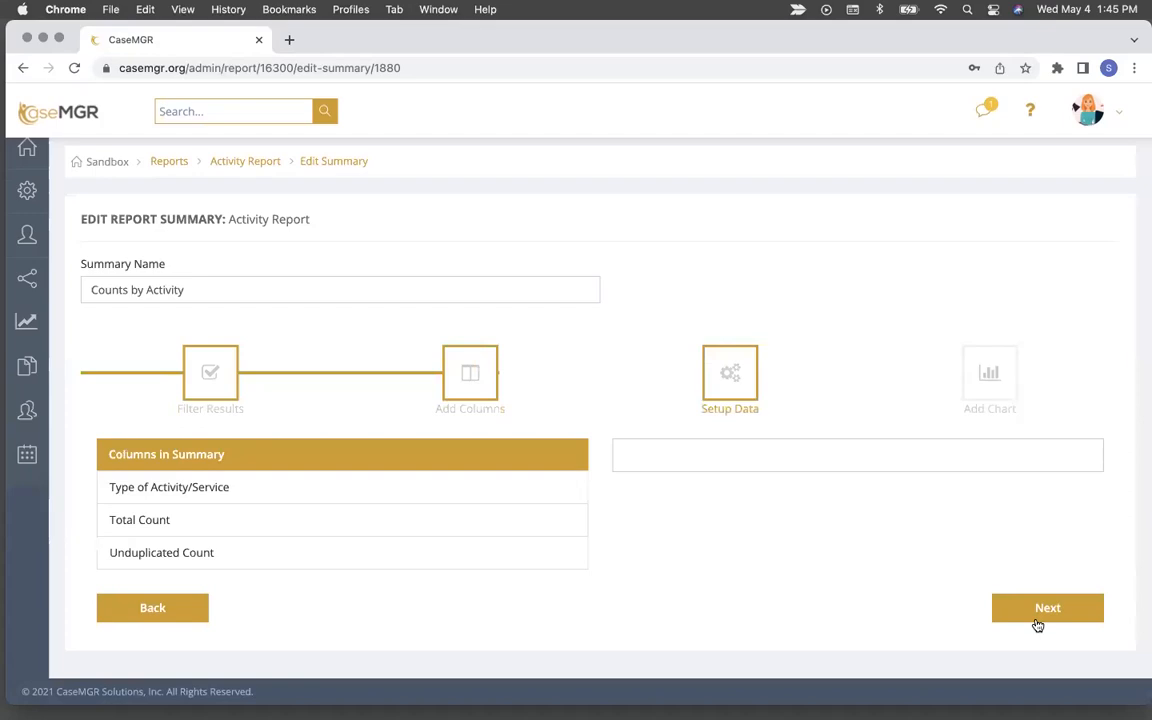
pyautogui.click(226, 492)
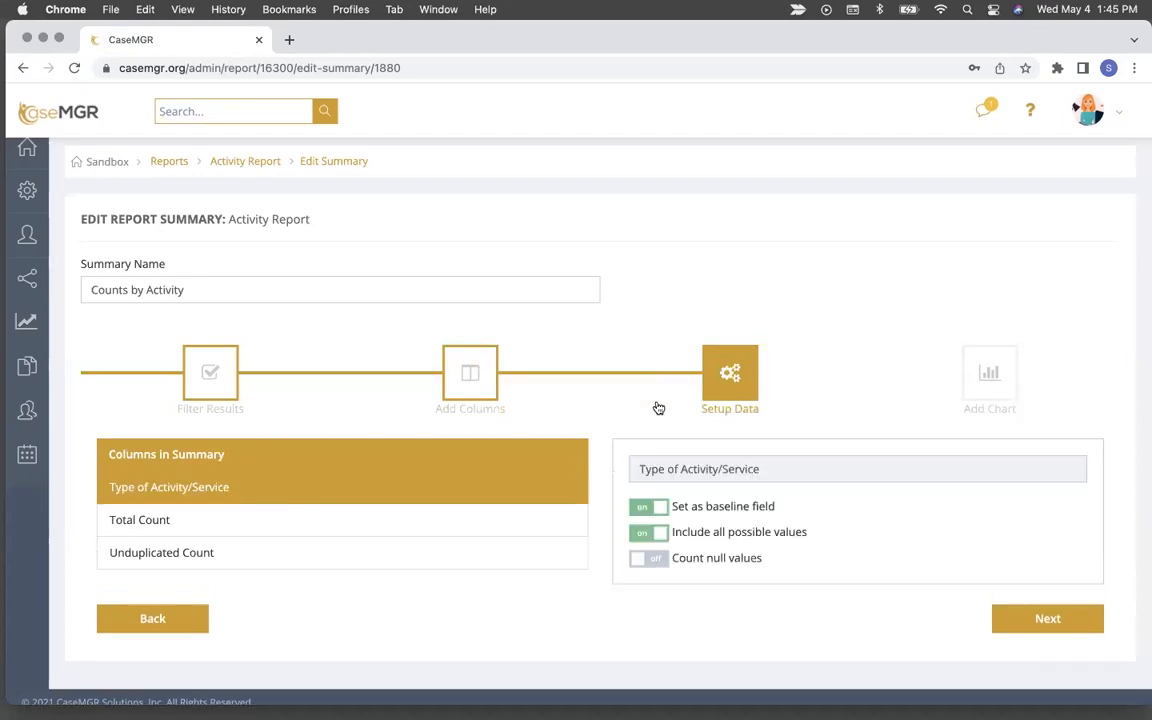
pyautogui.click(640, 532)
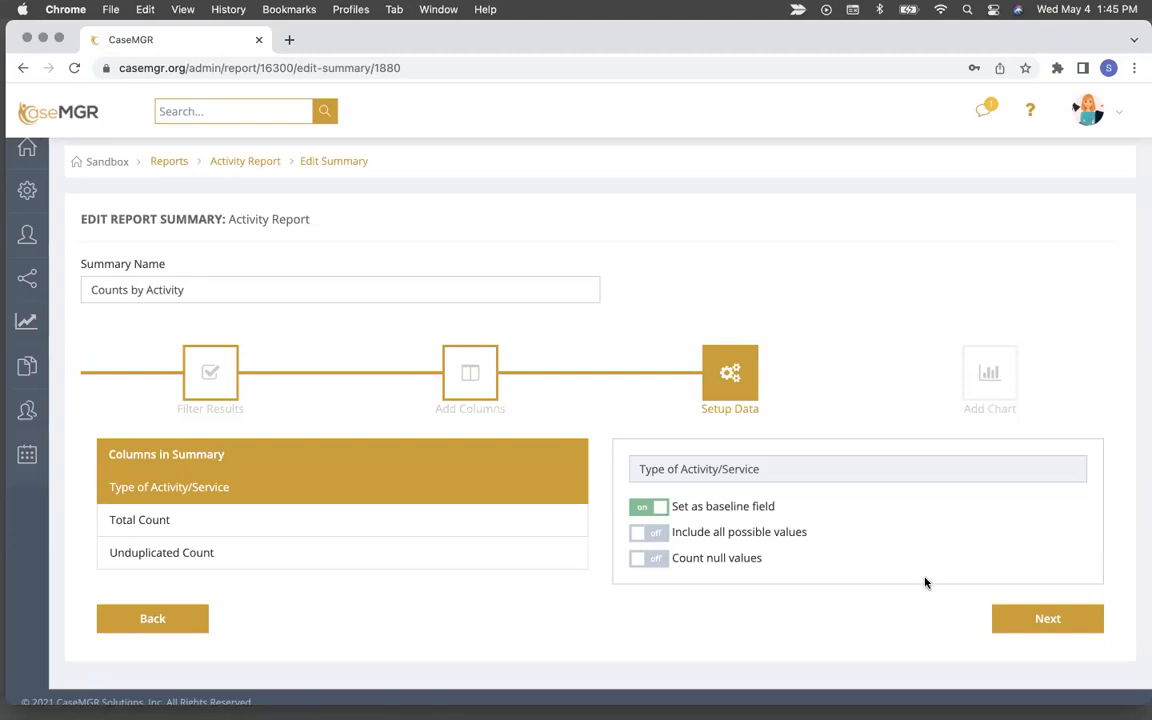
pyautogui.click(1039, 616)
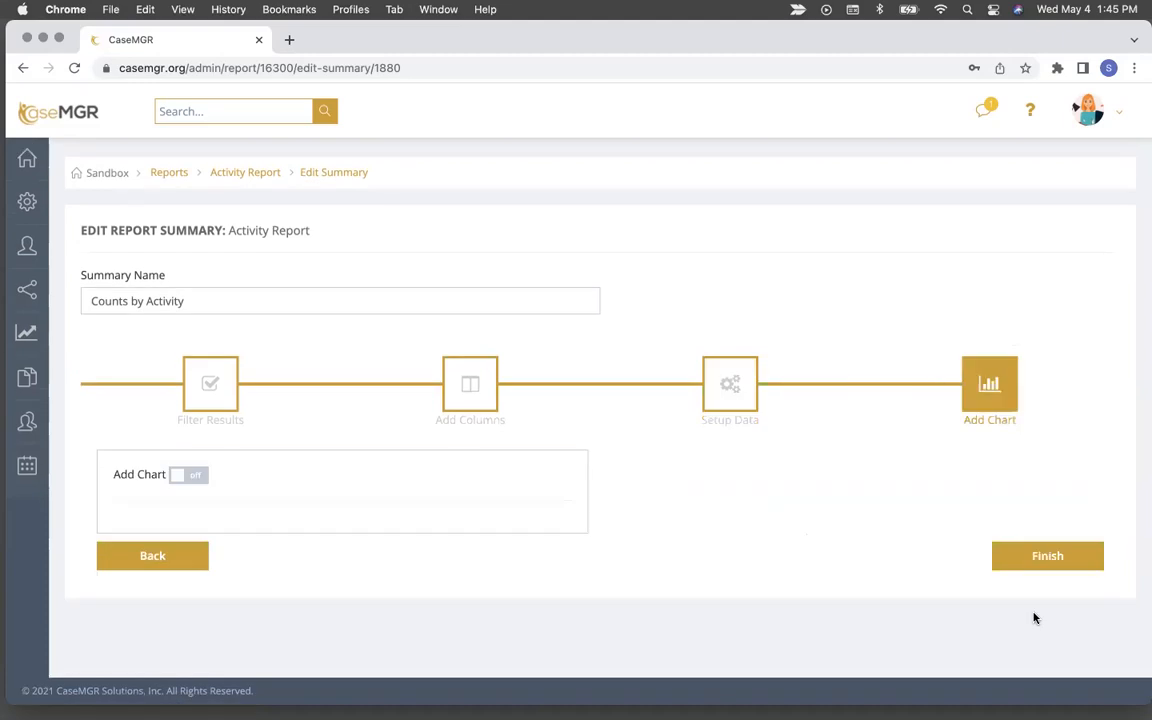
pyautogui.click(1047, 557)
pyautogui.scroll(-2, 687, 386)
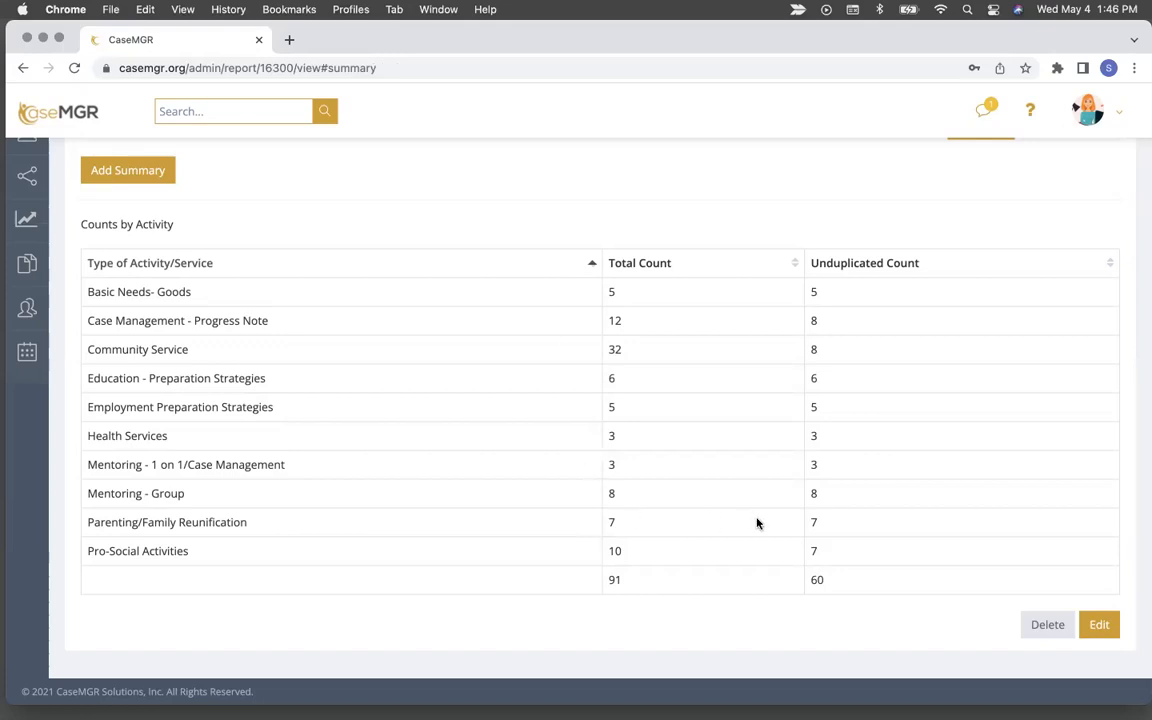
# Examine the total and unduplicated counts in the updated Counts by Activity summary
pyautogui.scroll(1, 757, 522)
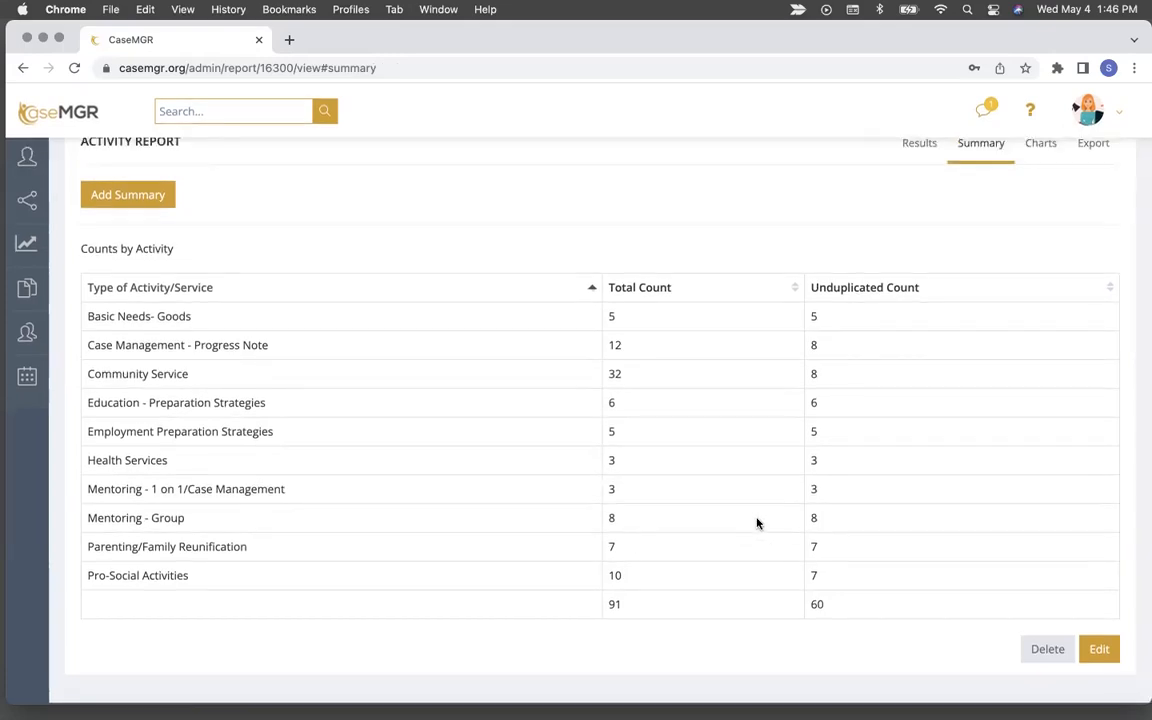
pyautogui.scroll(-1, 757, 522)
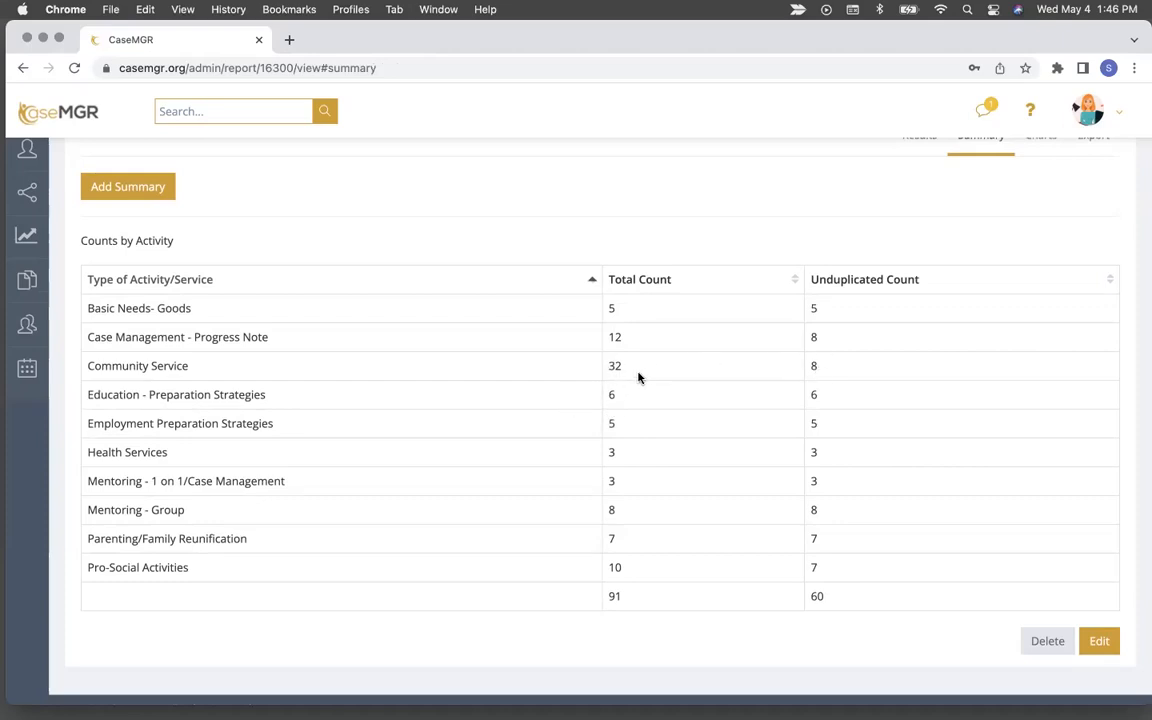
pyautogui.scroll(1, 637, 395)
pyautogui.scroll(2, 637, 397)
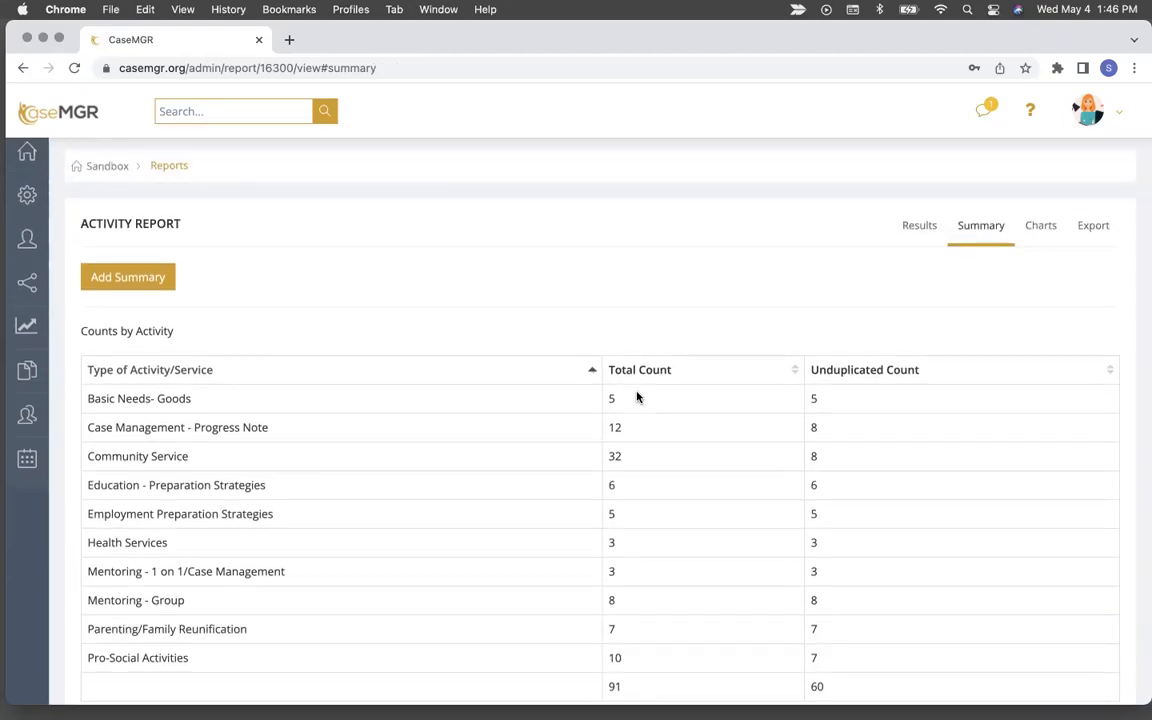
pyautogui.scroll(-3, 637, 397)
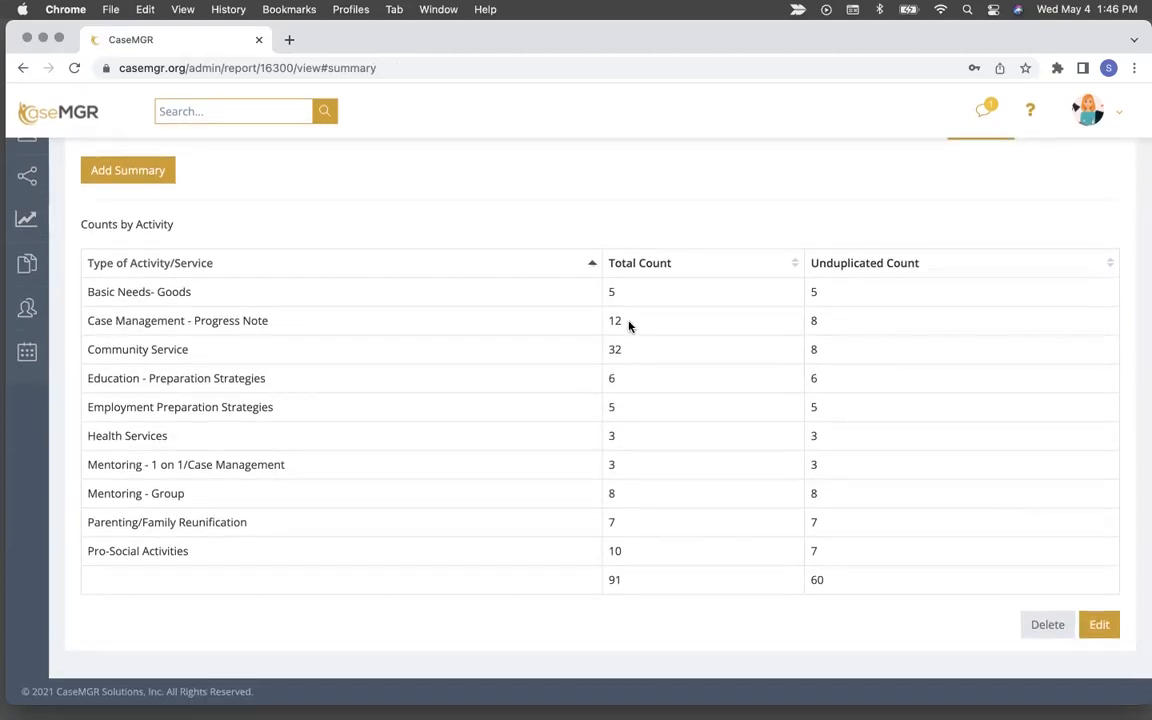
pyautogui.scroll(2, 629, 325)
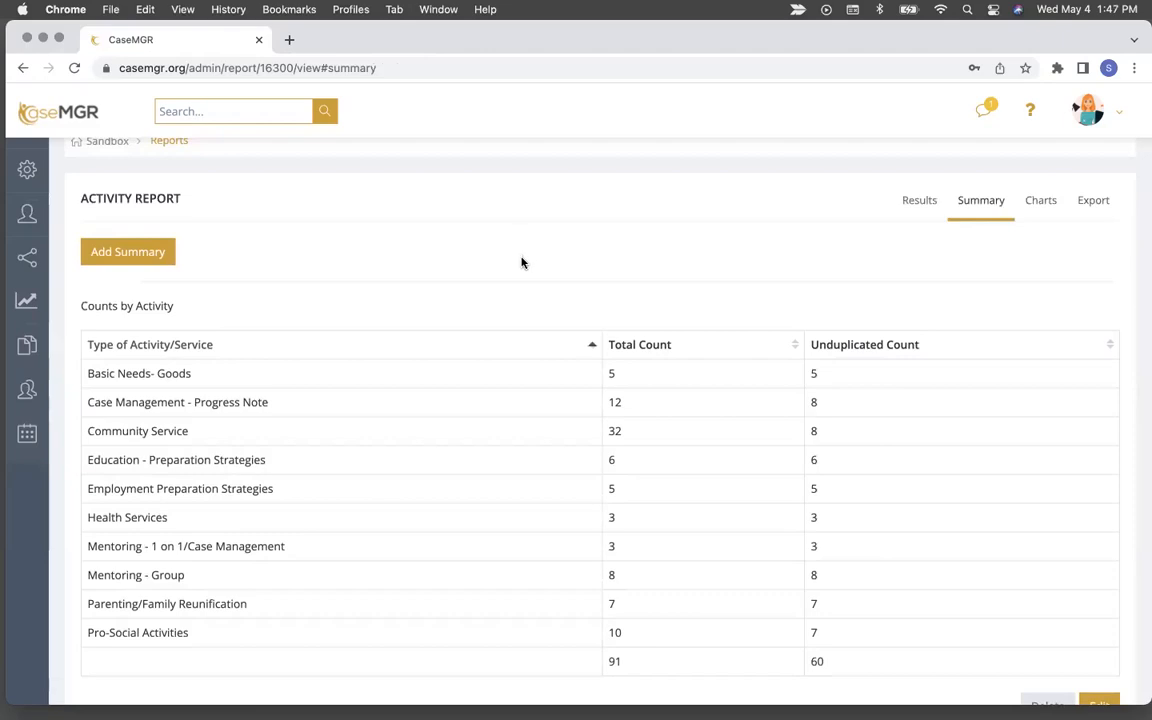
# Start a new Activity Report summary named "Time by Activity" and continue to the column selection without filtering results
pyautogui.click(152, 254)
pyautogui.click(172, 300)
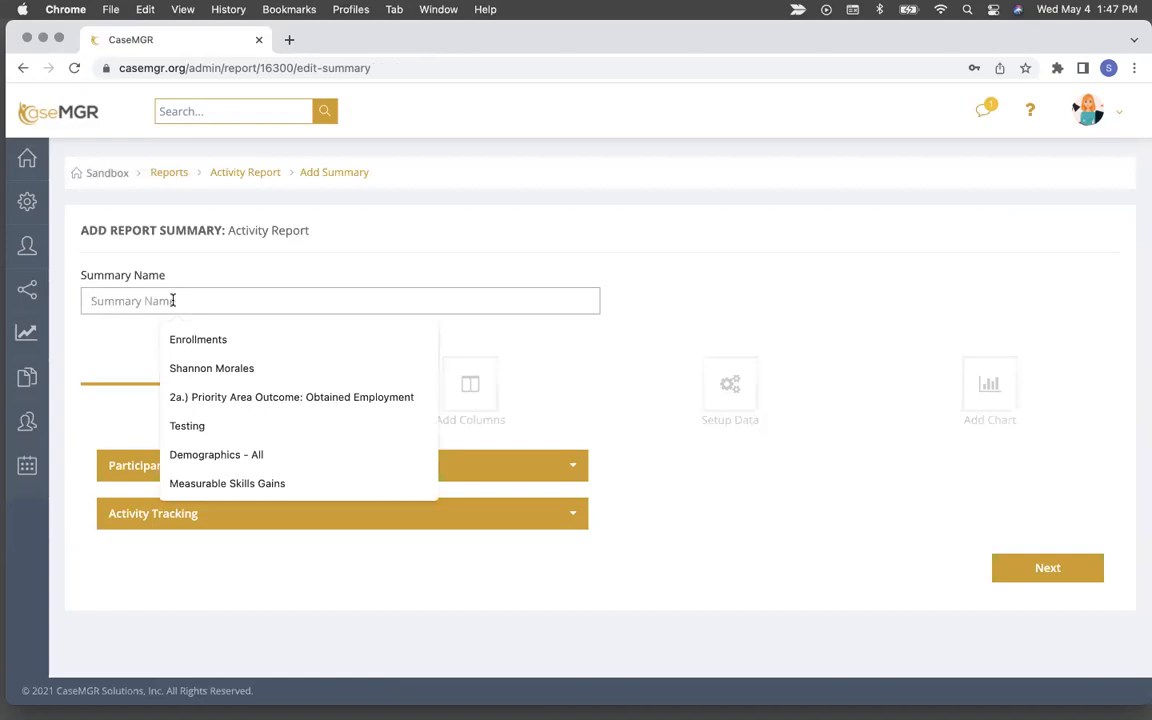
pyautogui.write('By')
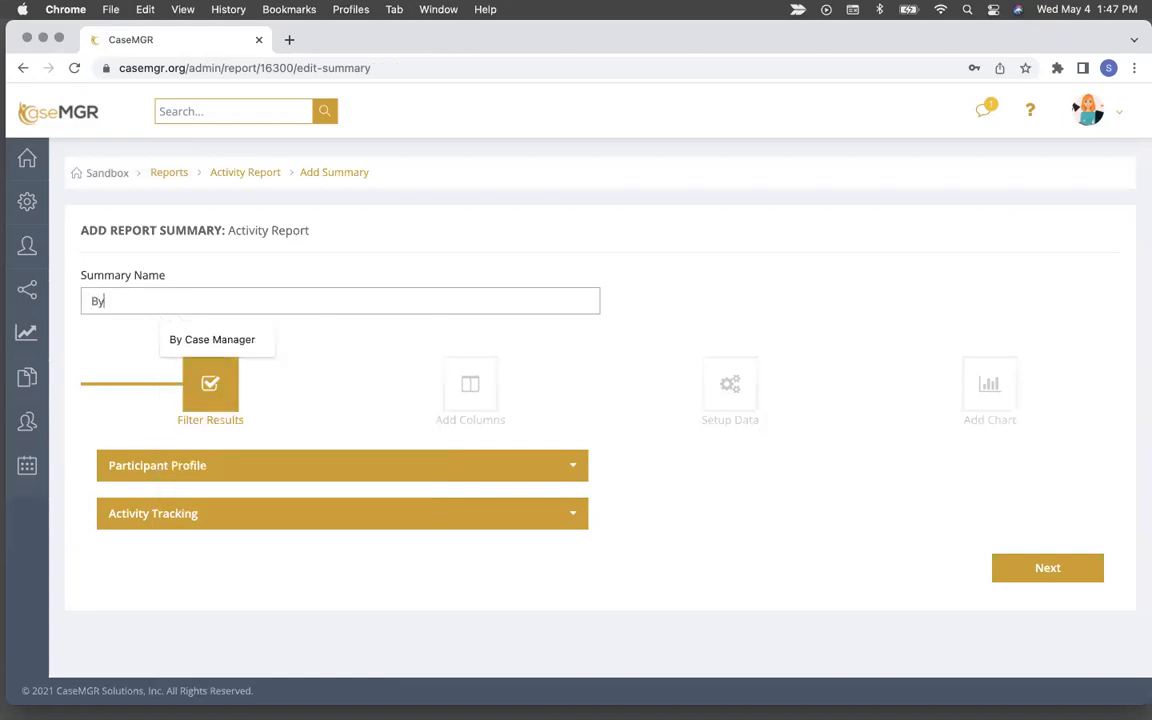
pyautogui.press('BackSpace')
pyautogui.press('BackSpace')
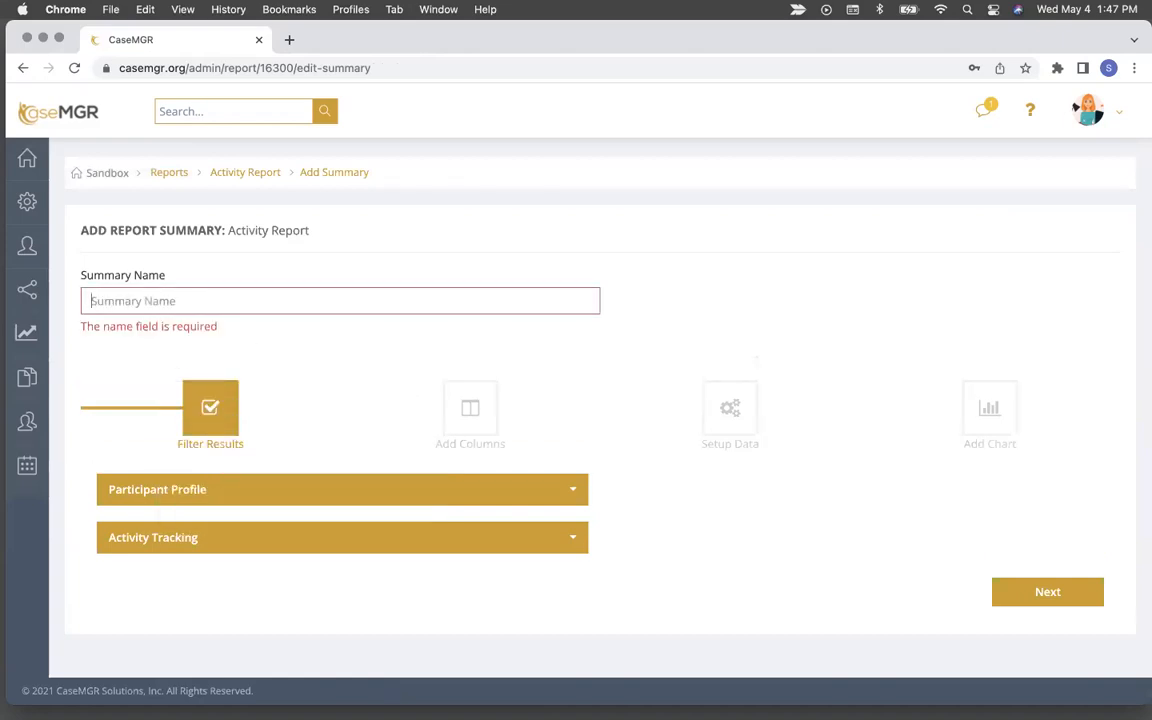
pyautogui.write('Time by')
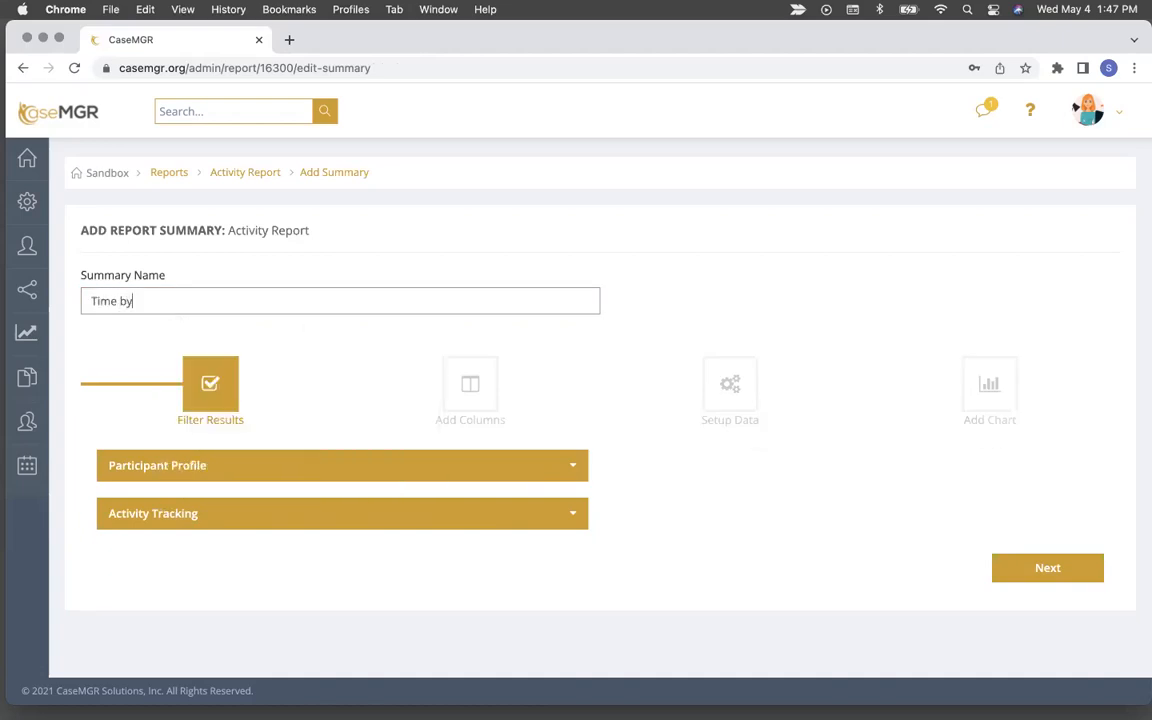
pyautogui.write(' Actitivity')
pyautogui.click(1060, 568)
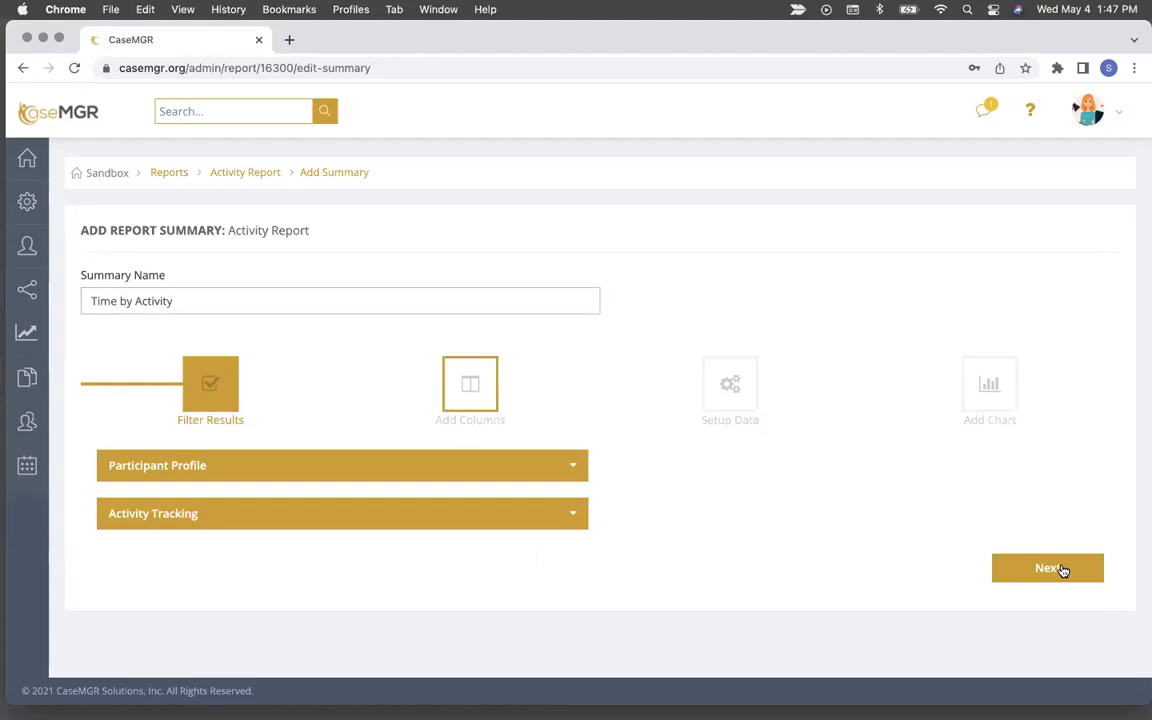
# Add Type of Activity/Service and Time Spent (hours) from Activity Tracking as summary columns, and continue to the data setup
pyautogui.click(260, 516)
pyautogui.scroll(-3, 261, 521)
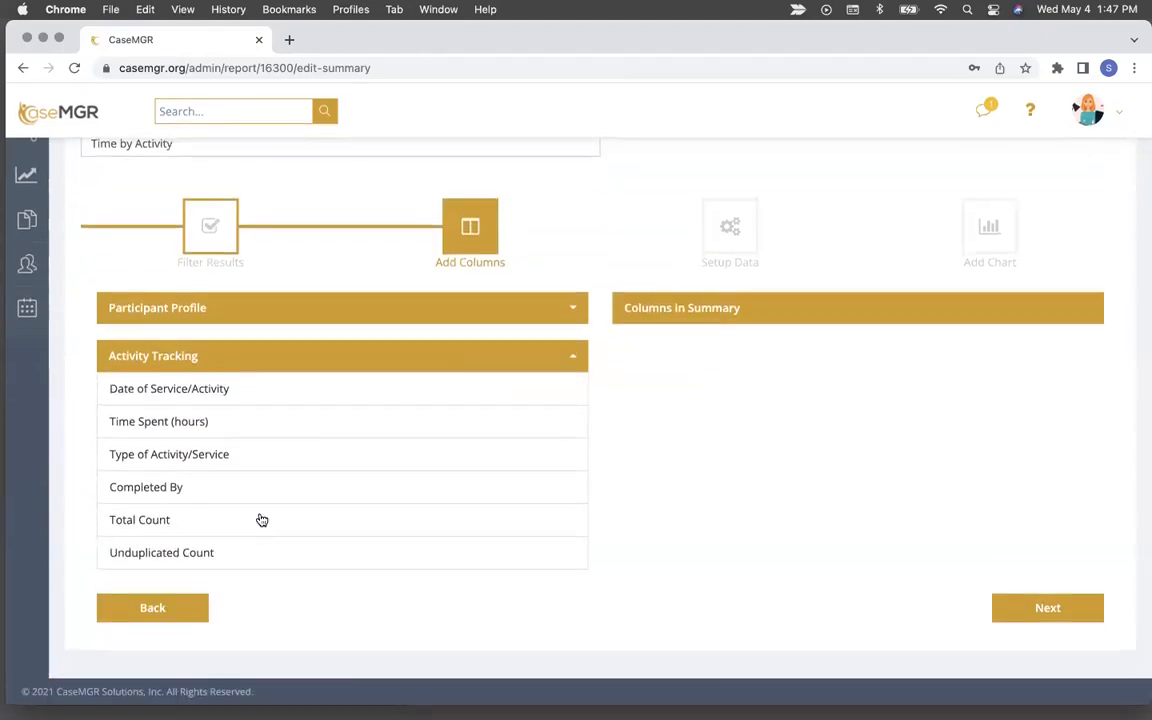
pyautogui.click(258, 457)
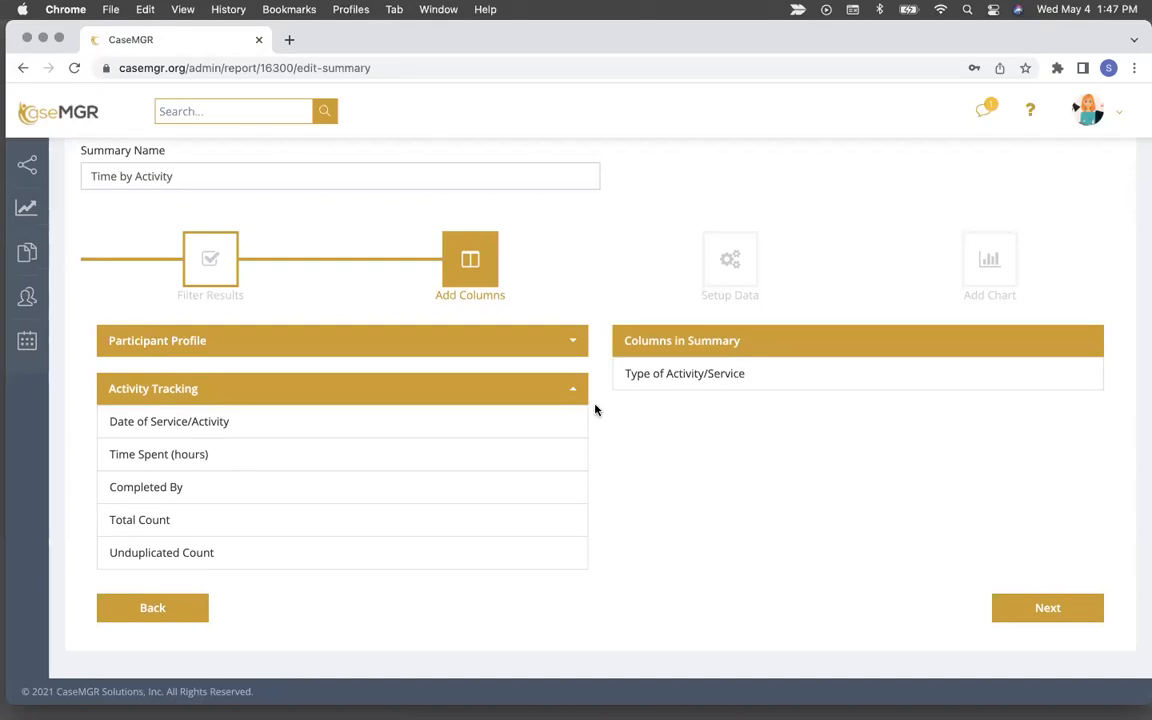
pyautogui.click(152, 465)
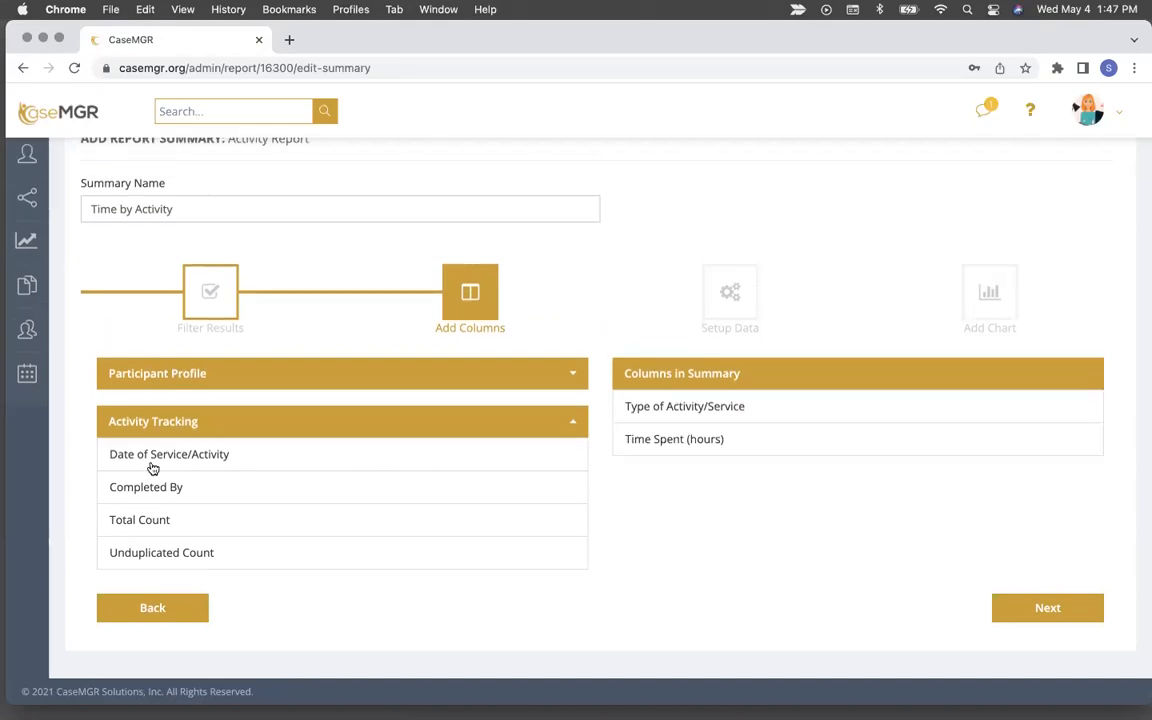
pyautogui.click(1048, 610)
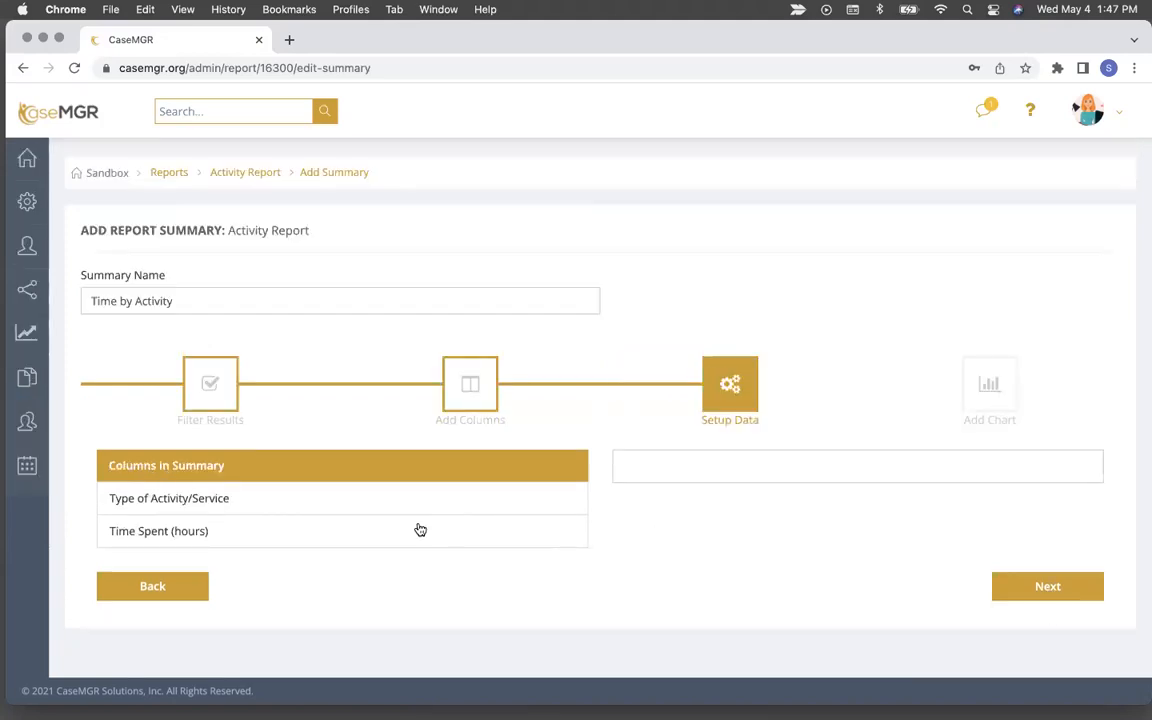
# Make Type of Activity/Service the baseline field without including all possible values, and set the Time Spent (hours) values function to Sum
pyautogui.click(301, 494)
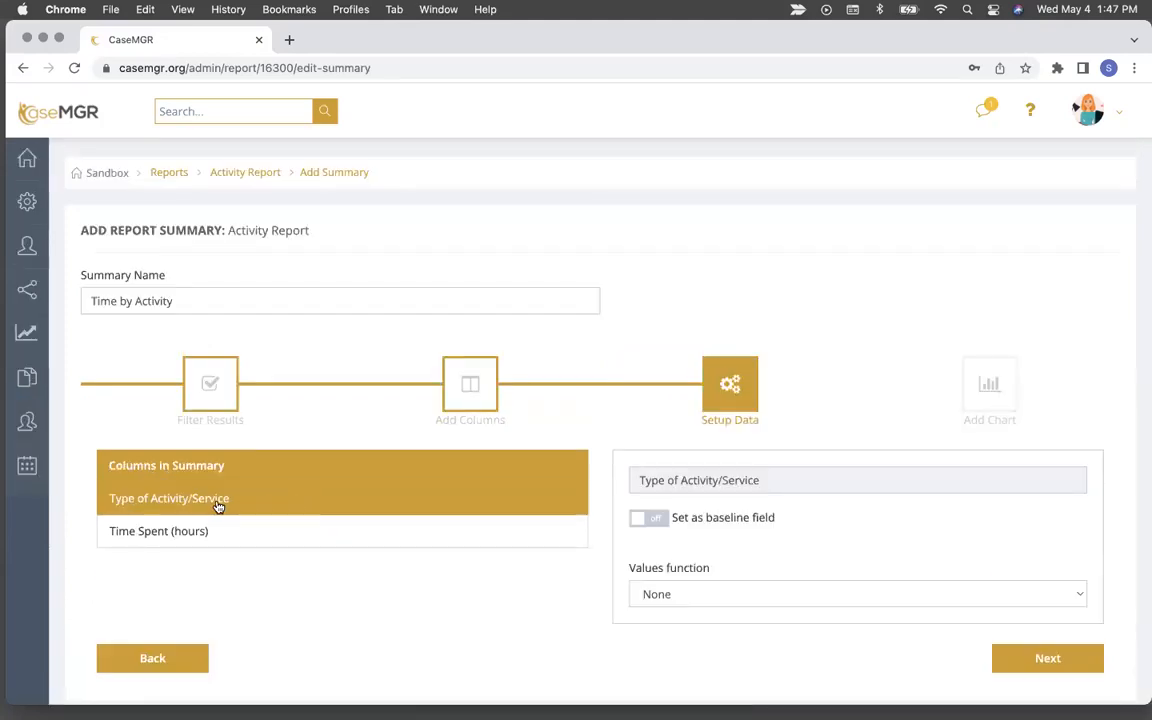
pyautogui.click(662, 520)
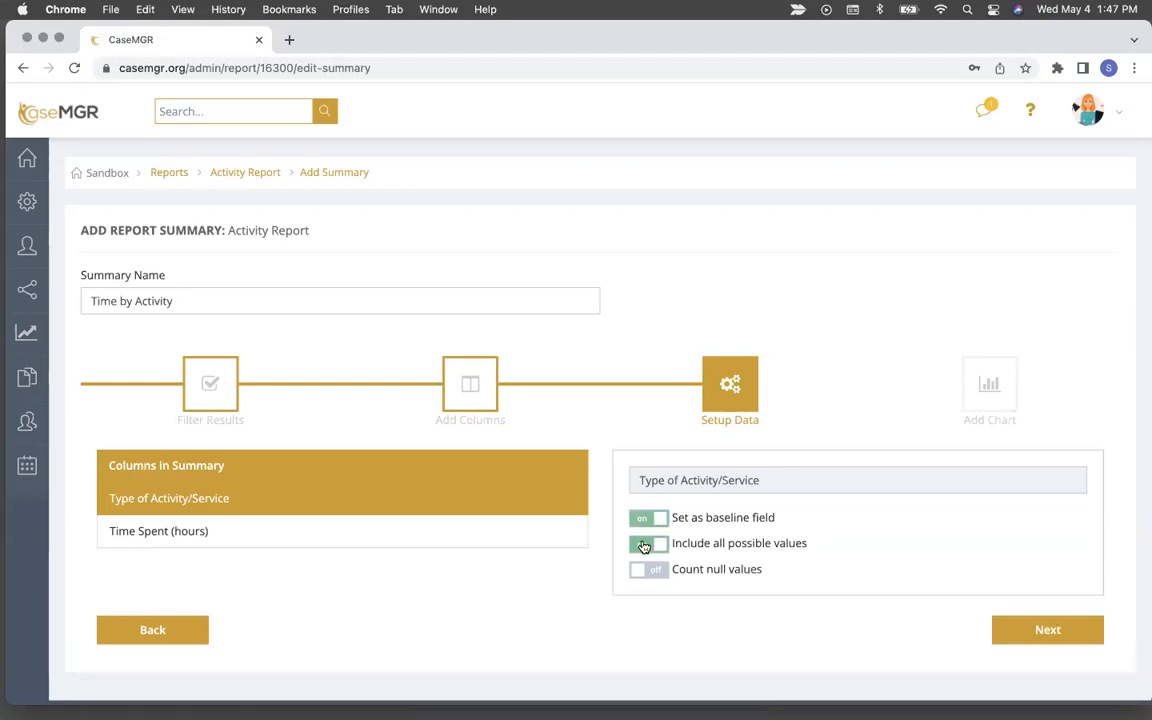
pyautogui.click(644, 546)
pyautogui.click(303, 536)
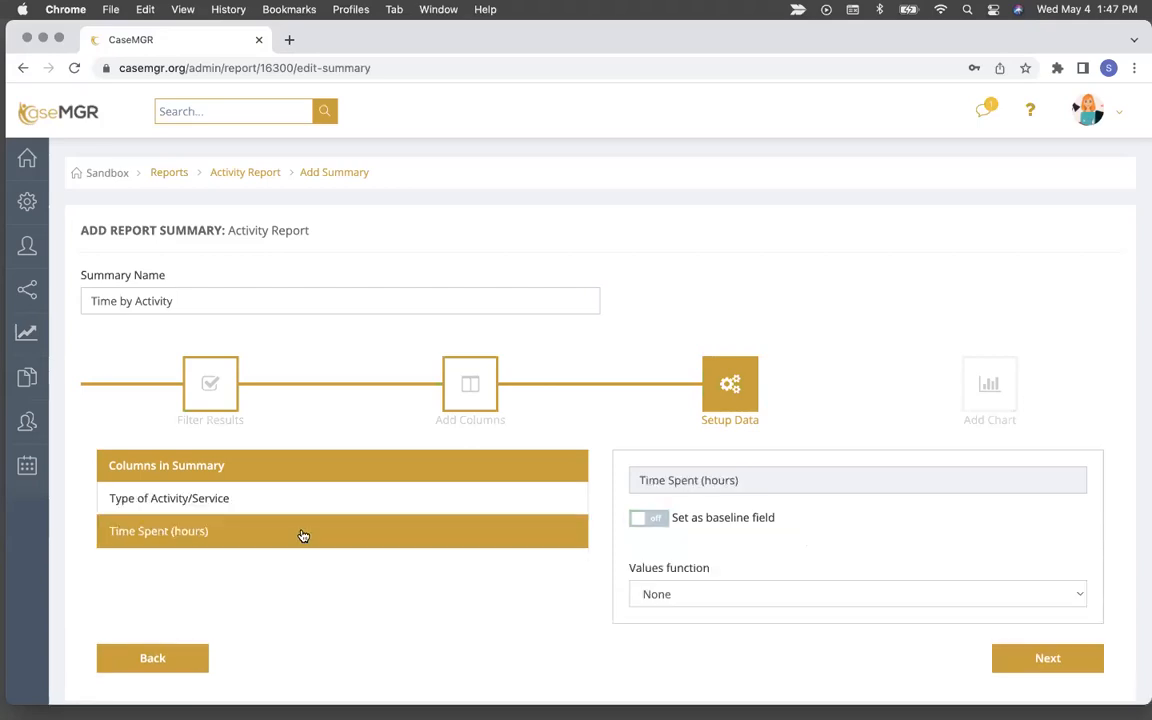
pyautogui.click(668, 595)
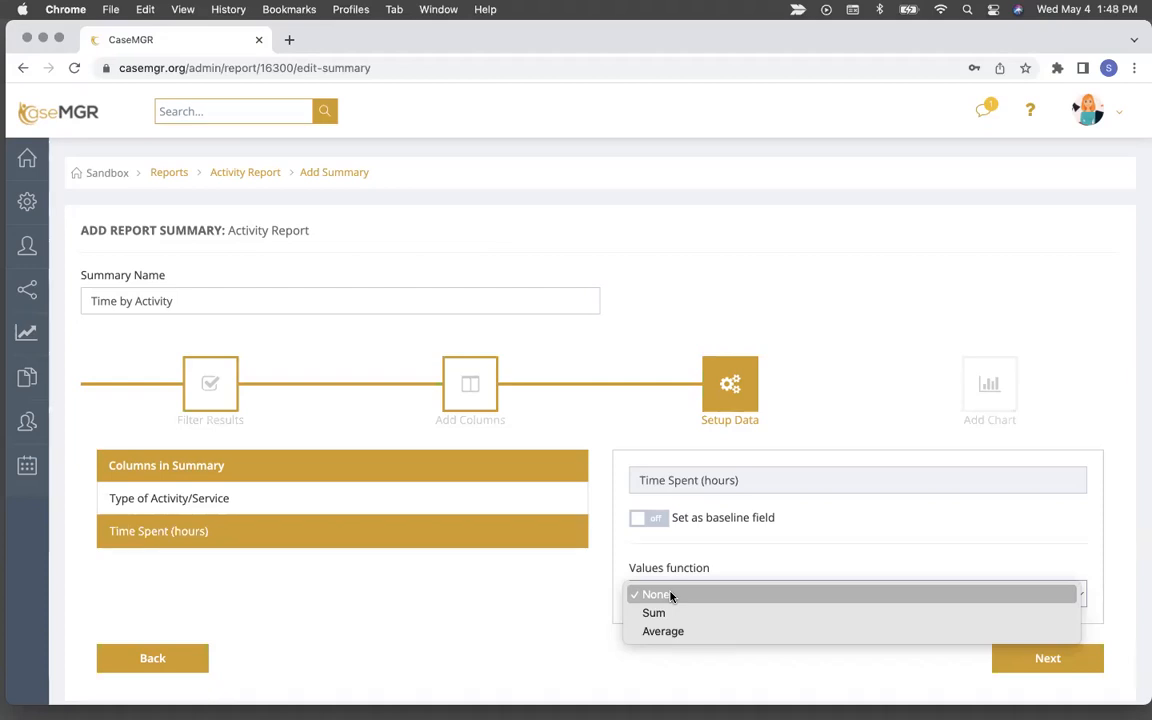
pyautogui.click(660, 612)
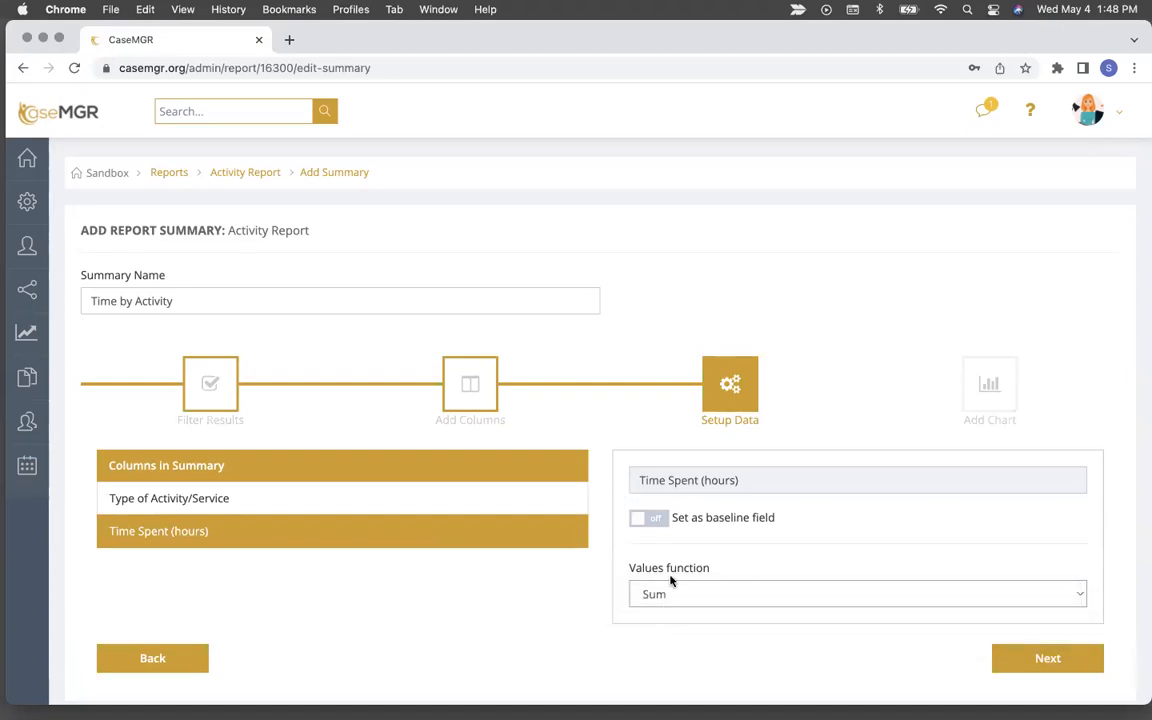
# Rename the summary "Time by Activity: Sum" and finish it without a chart
pyautogui.click(224, 304)
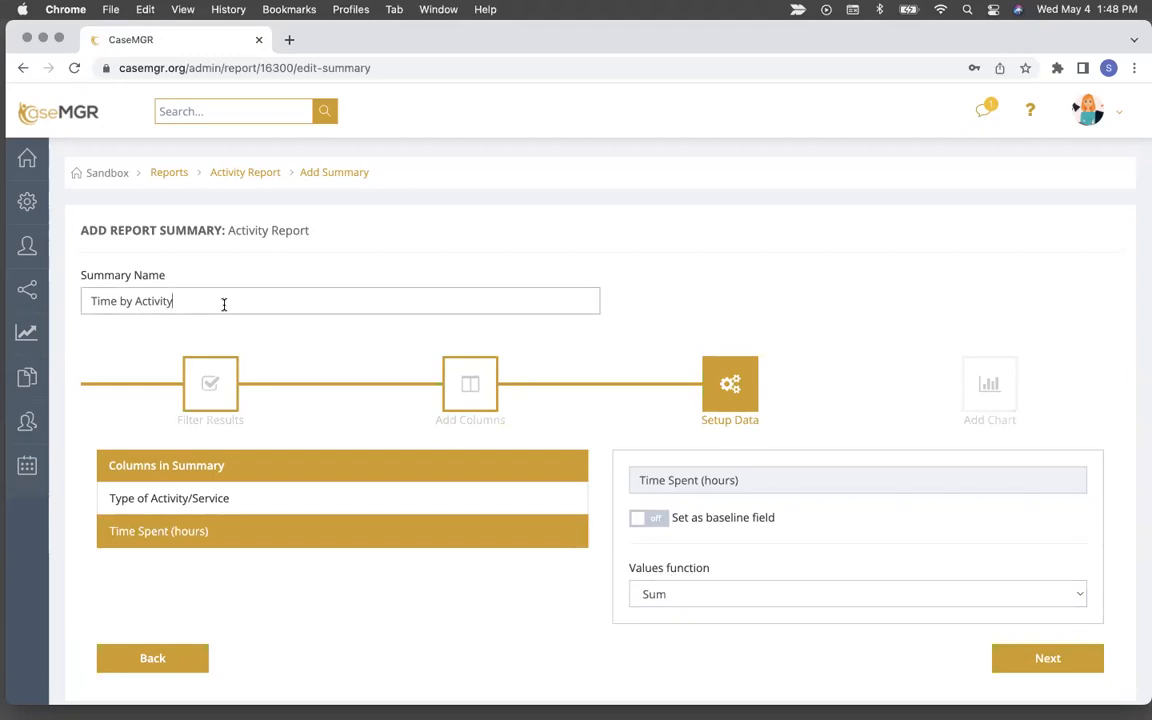
pyautogui.write(': Sum')
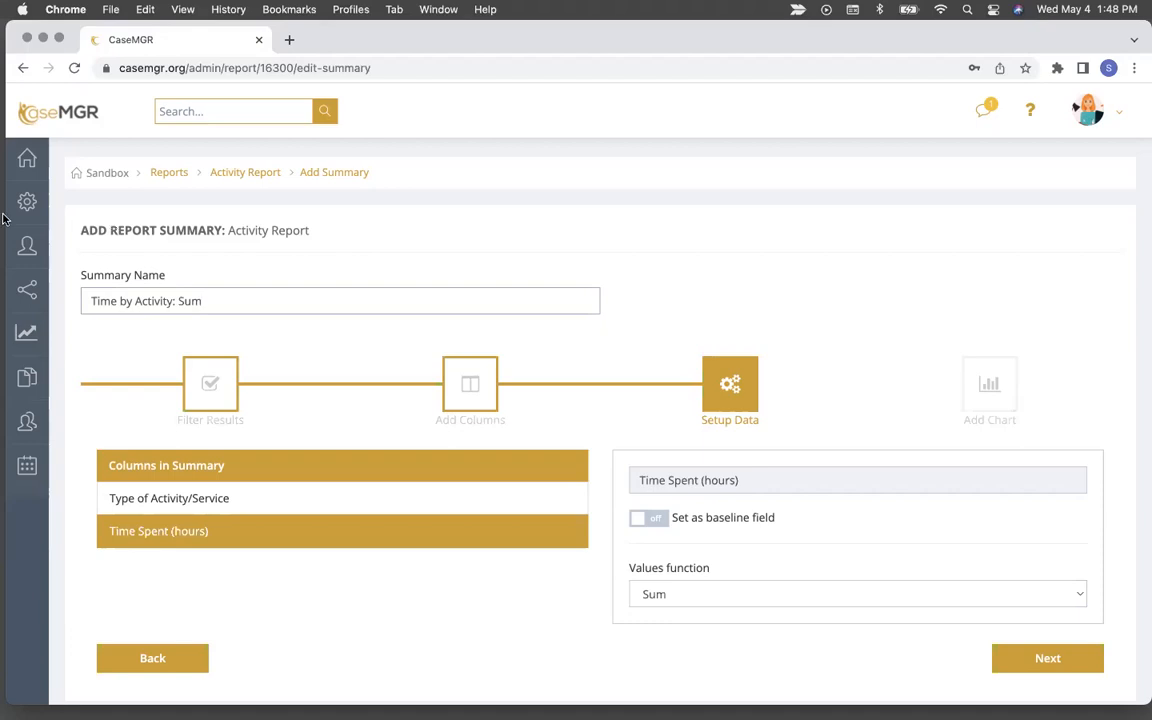
pyautogui.click(1049, 660)
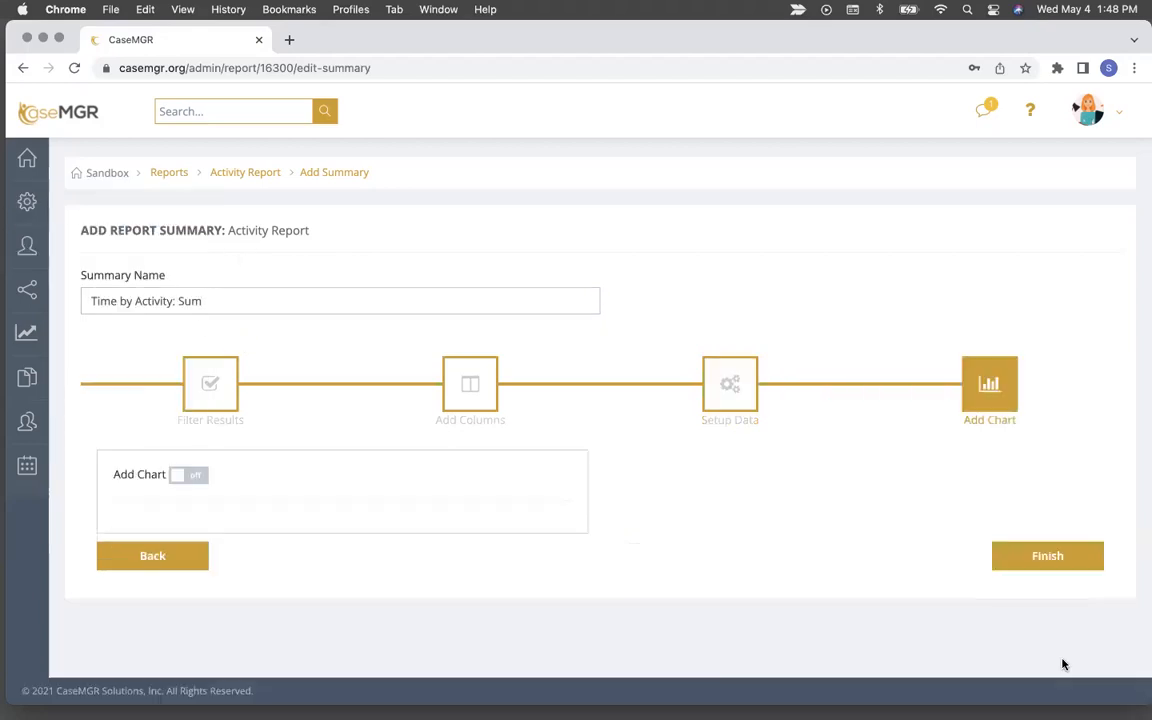
pyautogui.click(1047, 556)
# Review the hours spent per activity type in the Time by Activity: Sum summary
pyautogui.scroll(-1, 745, 490)
pyautogui.scroll(-3, 742, 491)
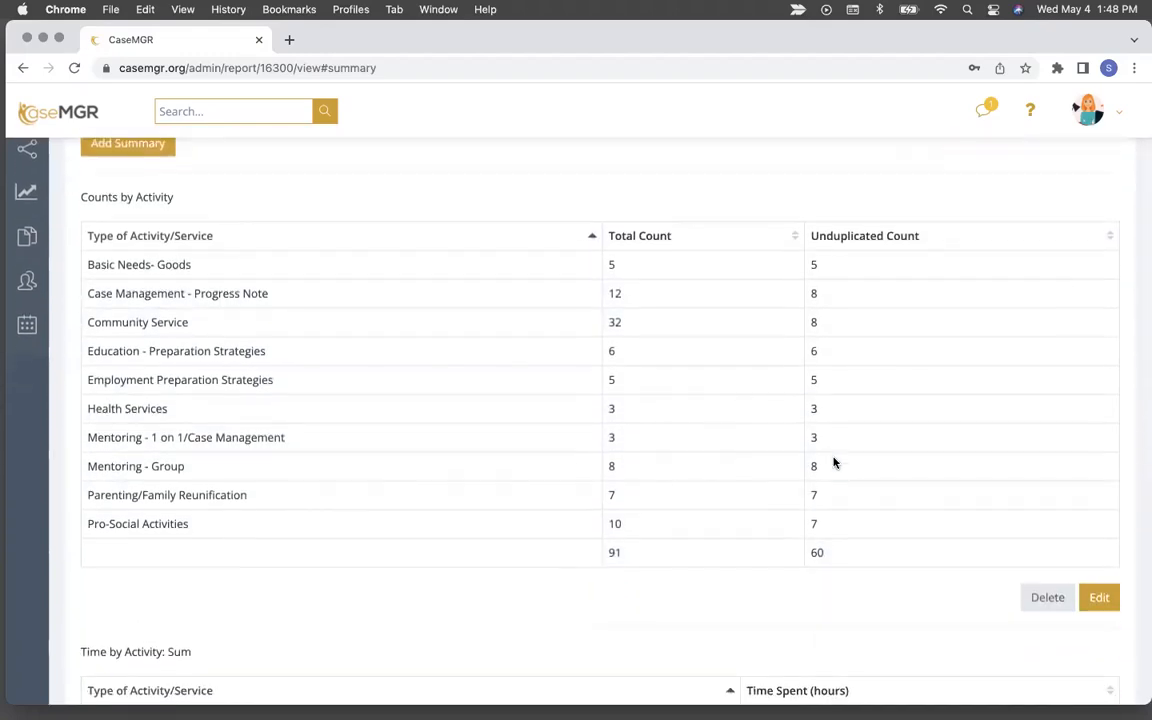
pyautogui.scroll(-9, 688, 524)
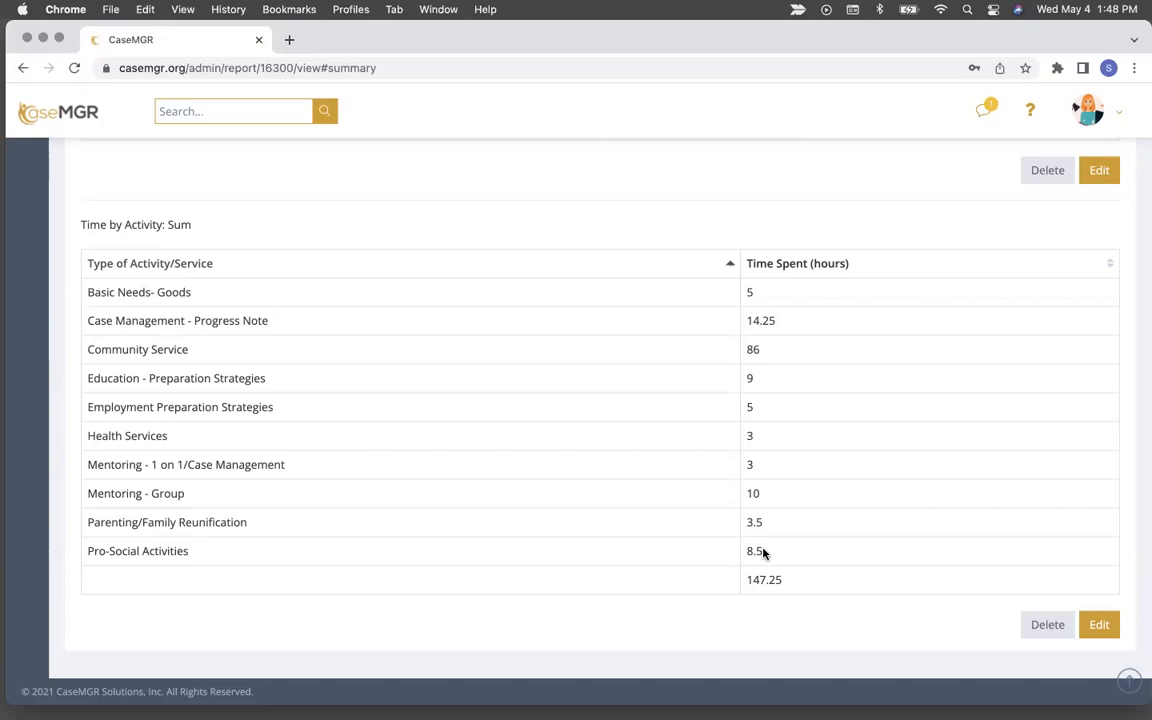
pyautogui.scroll(5, 763, 552)
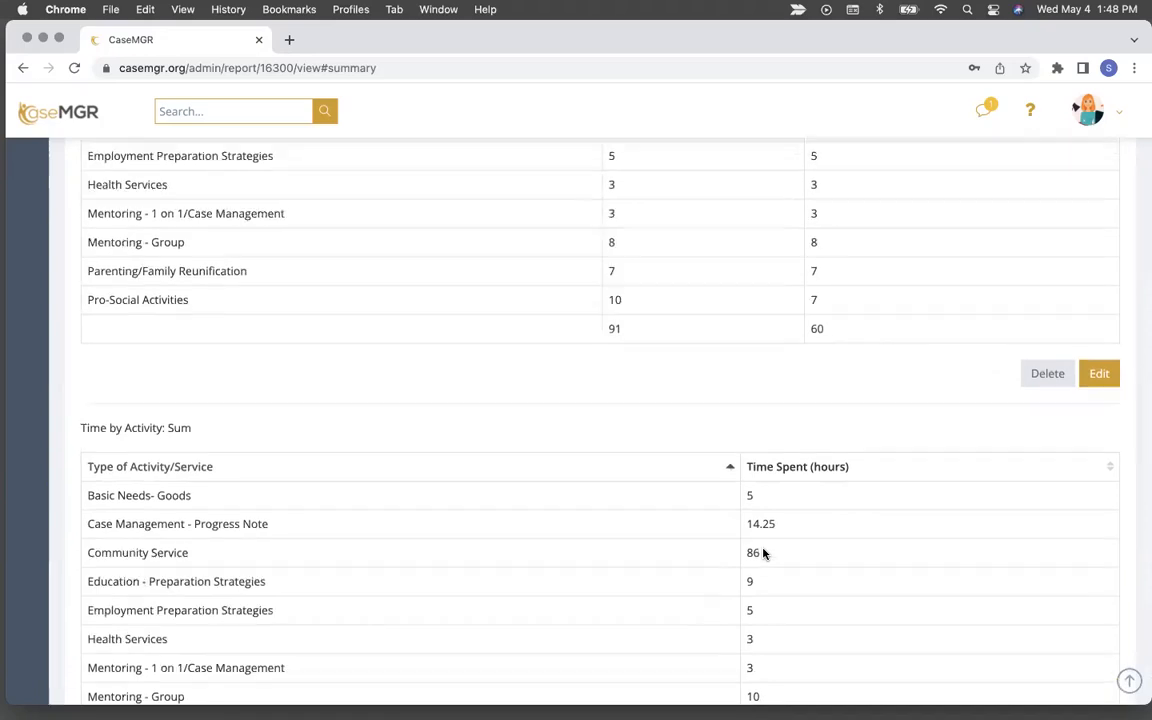
pyautogui.scroll(5, 763, 552)
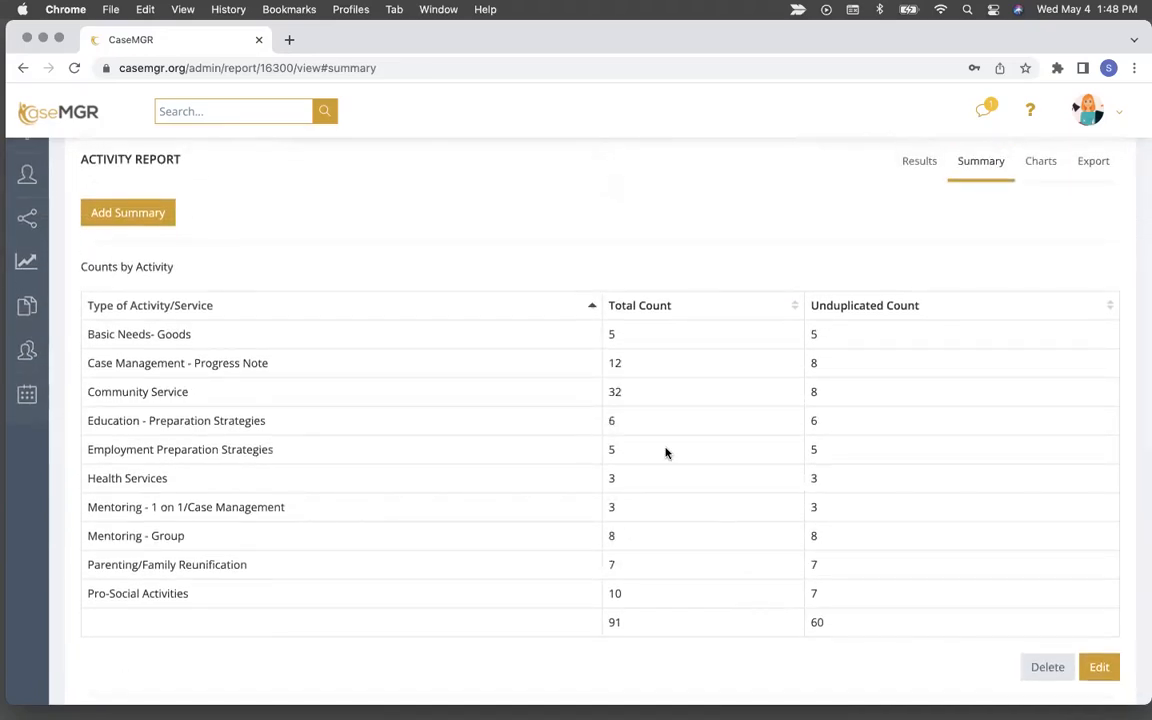
# Start another Activity Report summary named "Time by Activity: Average" and continue to the column selection without filtering results
pyautogui.click(152, 283)
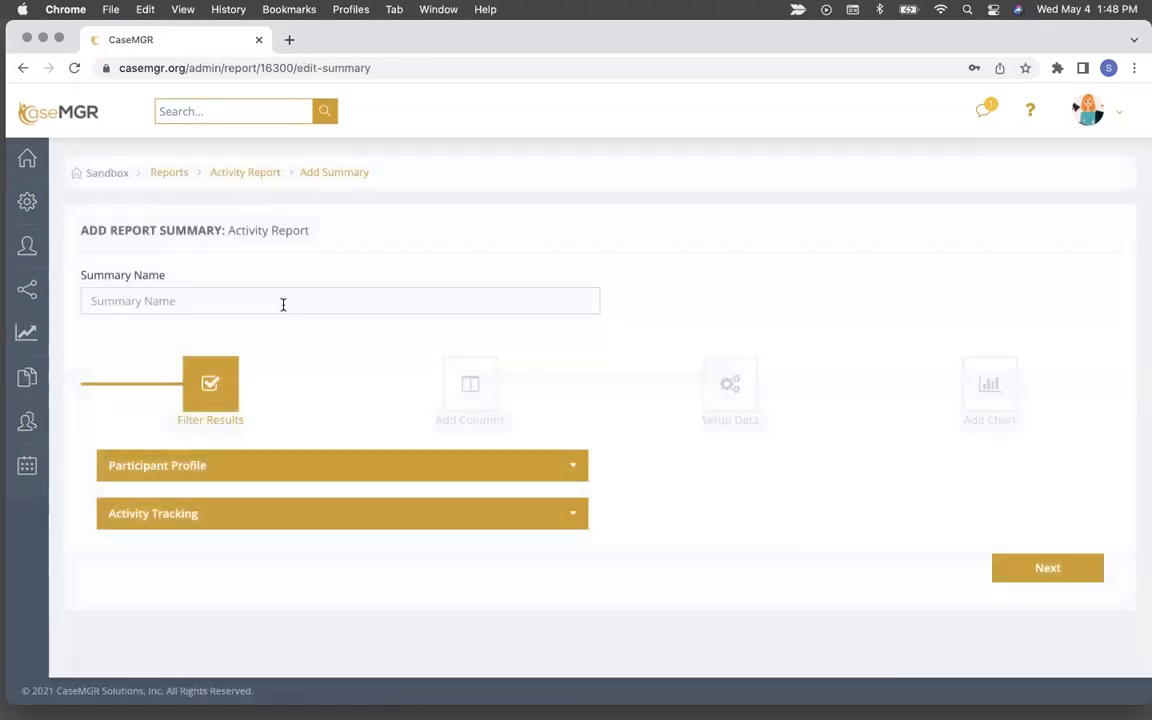
pyautogui.click(198, 306)
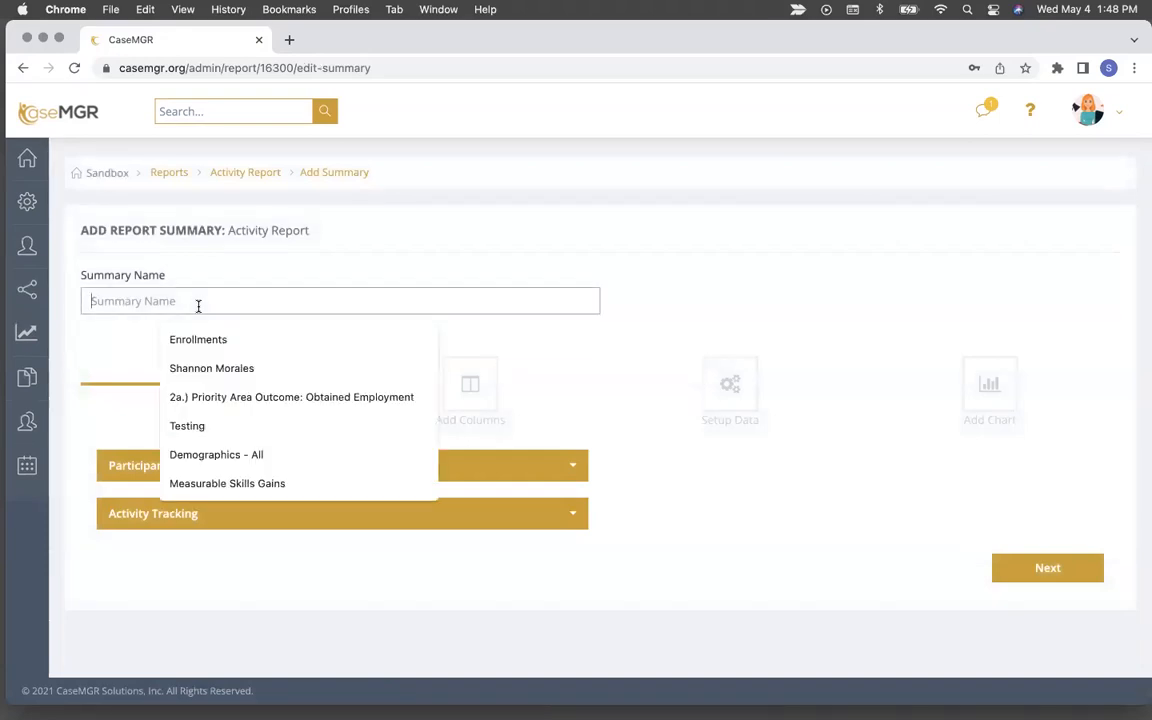
pyautogui.write('Tie by')
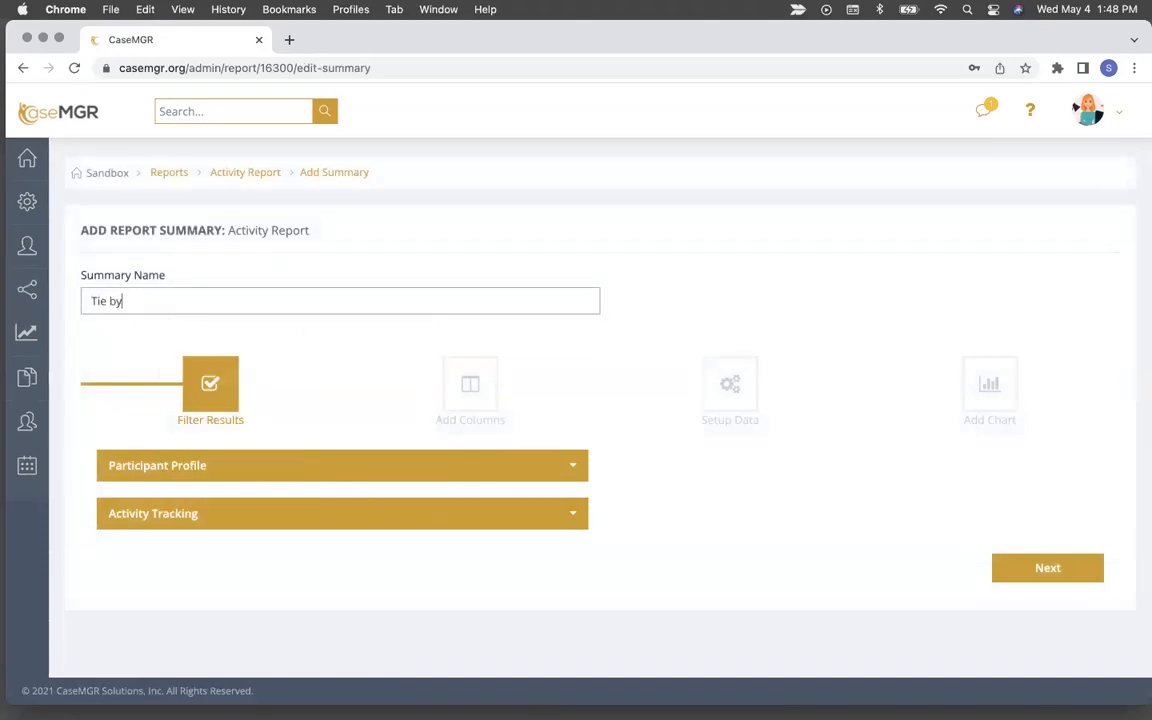
pyautogui.press('BackSpace')
pyautogui.write('e by')
pyautogui.press('BackSpace')
pyautogui.press('BackSpace')
pyautogui.press('BackSpace')
pyautogui.press('BackSpace')
pyautogui.write('me by Activity: Average')
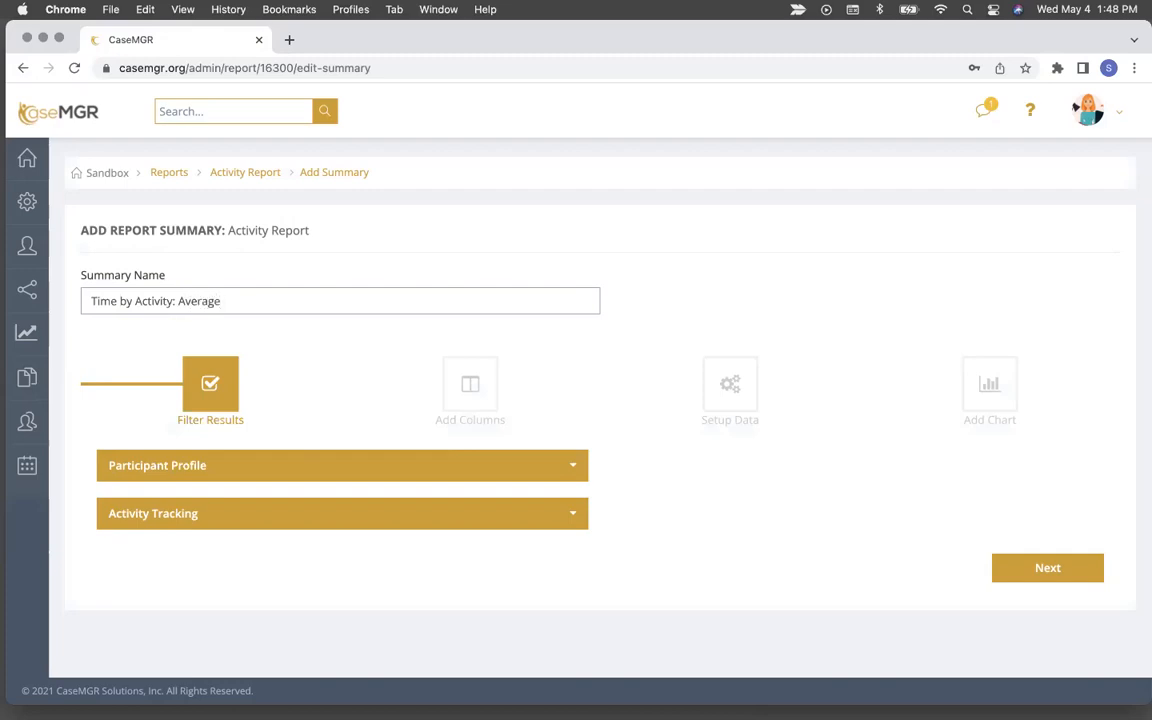
pyautogui.click(1078, 563)
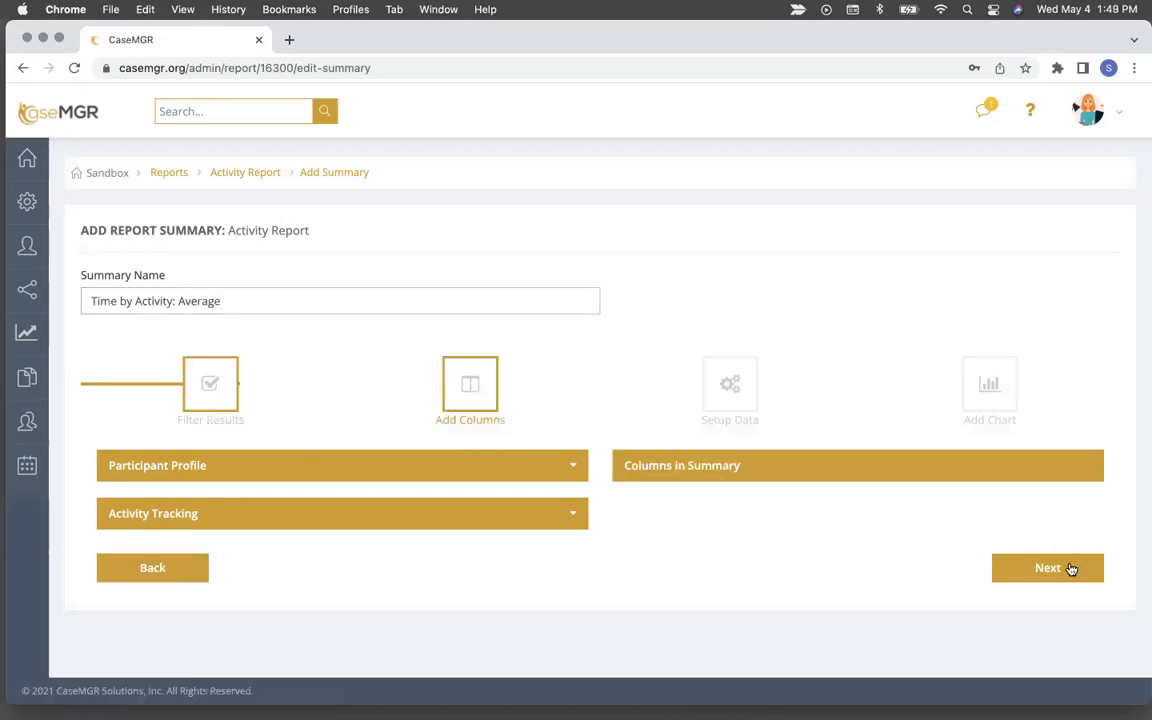
# Add the Activity Tracking columns Type of Activity/Service and Time Spent (hours) to the Average summary, and continue to the data setup
pyautogui.click(406, 517)
pyautogui.scroll(-3, 283, 463)
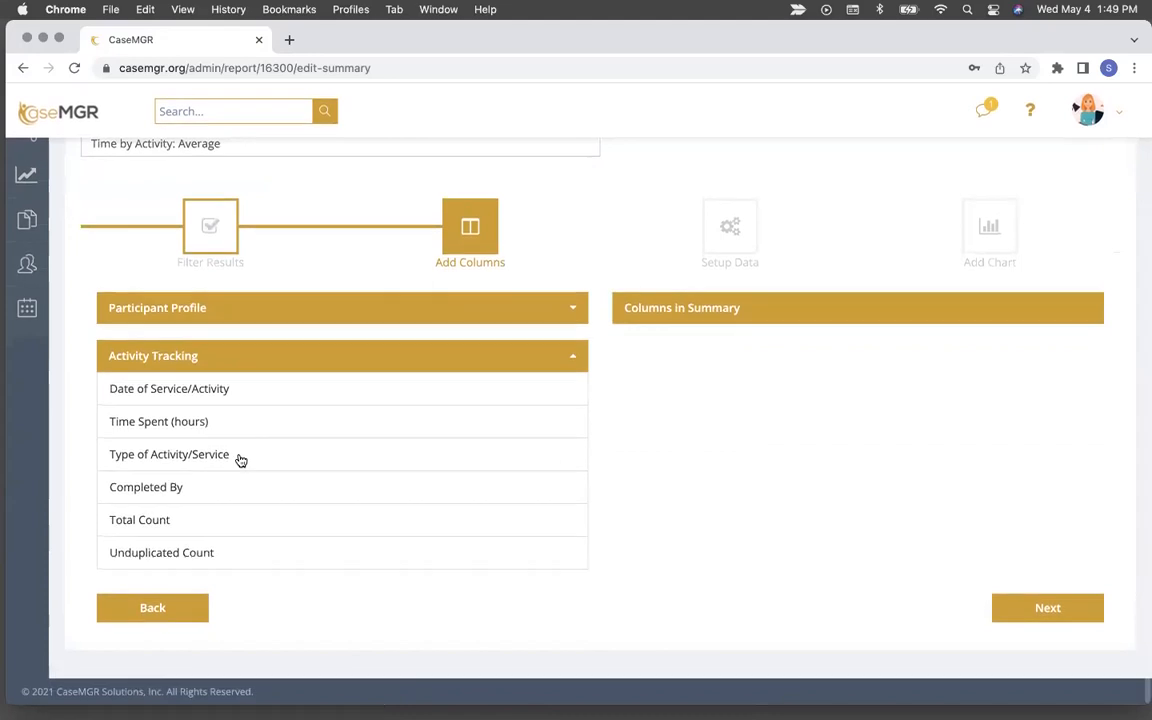
pyautogui.click(240, 457)
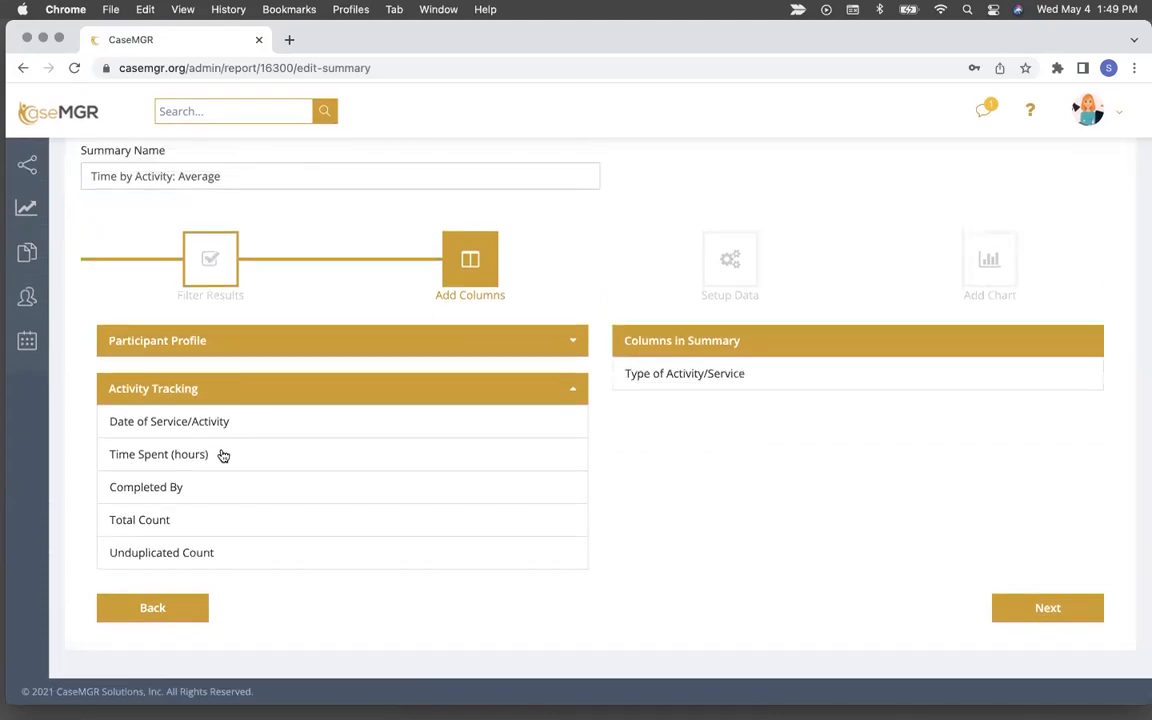
pyautogui.click(222, 455)
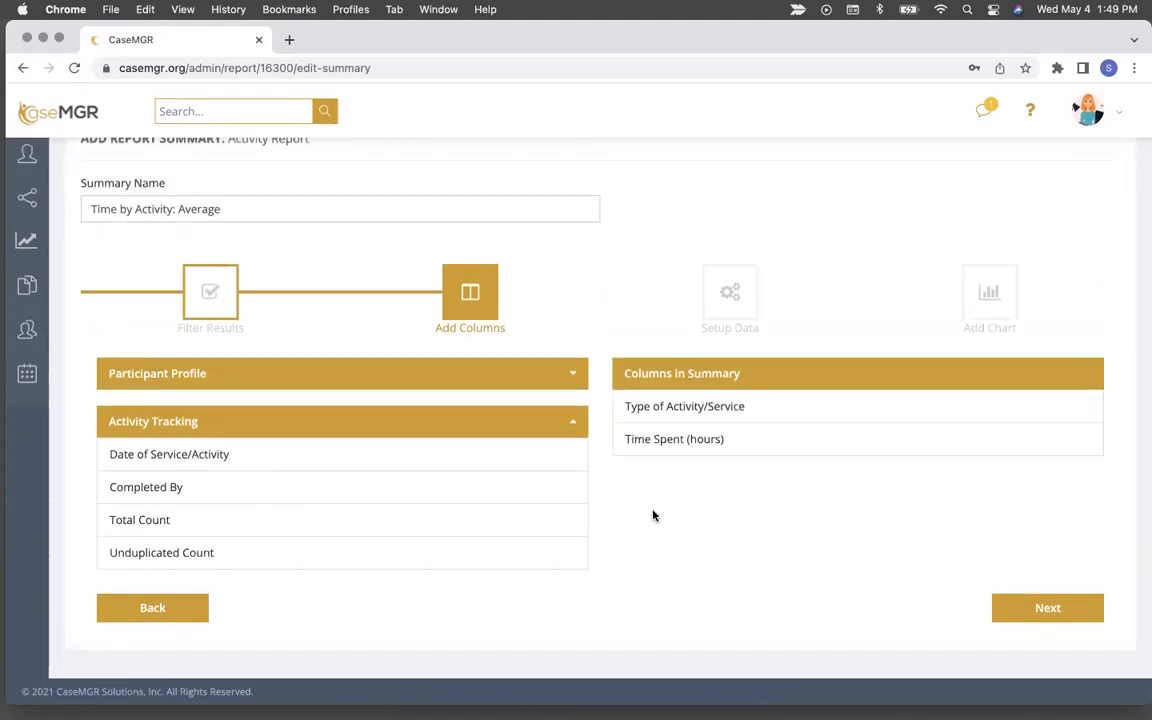
pyautogui.click(1047, 608)
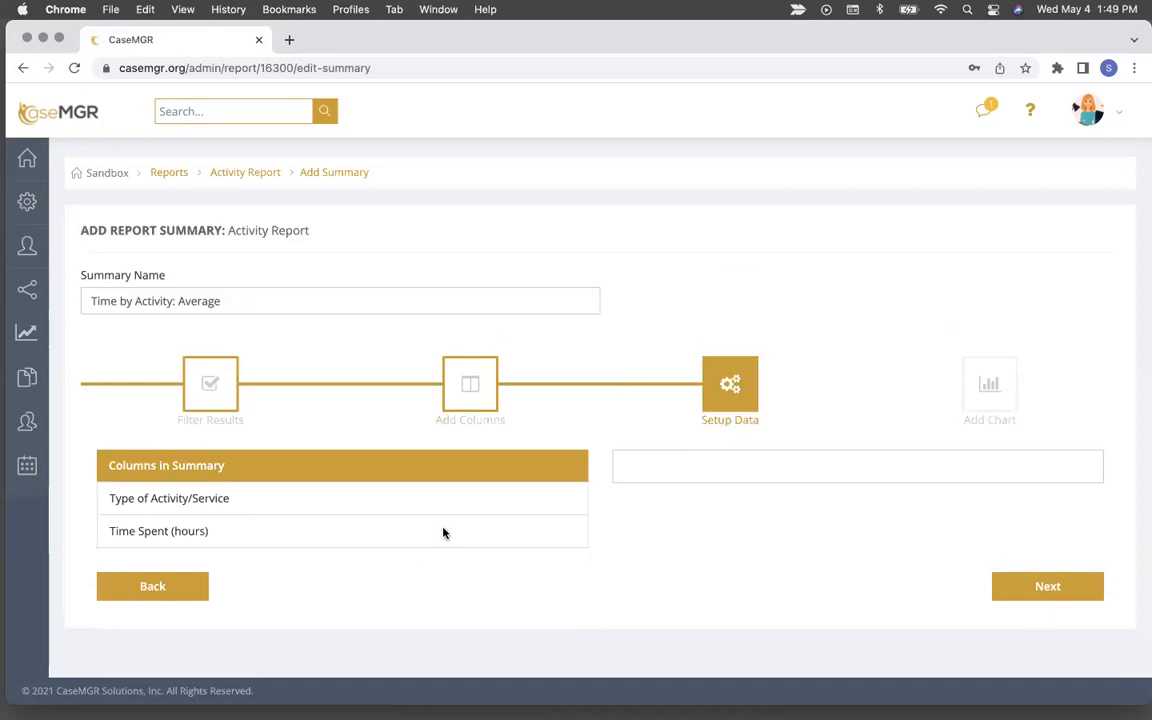
# Set Type of Activity/Service as the baseline field, set the Time Spent (hours) values function to Average, and finish the summary without a chart
pyautogui.click(283, 500)
pyautogui.click(655, 520)
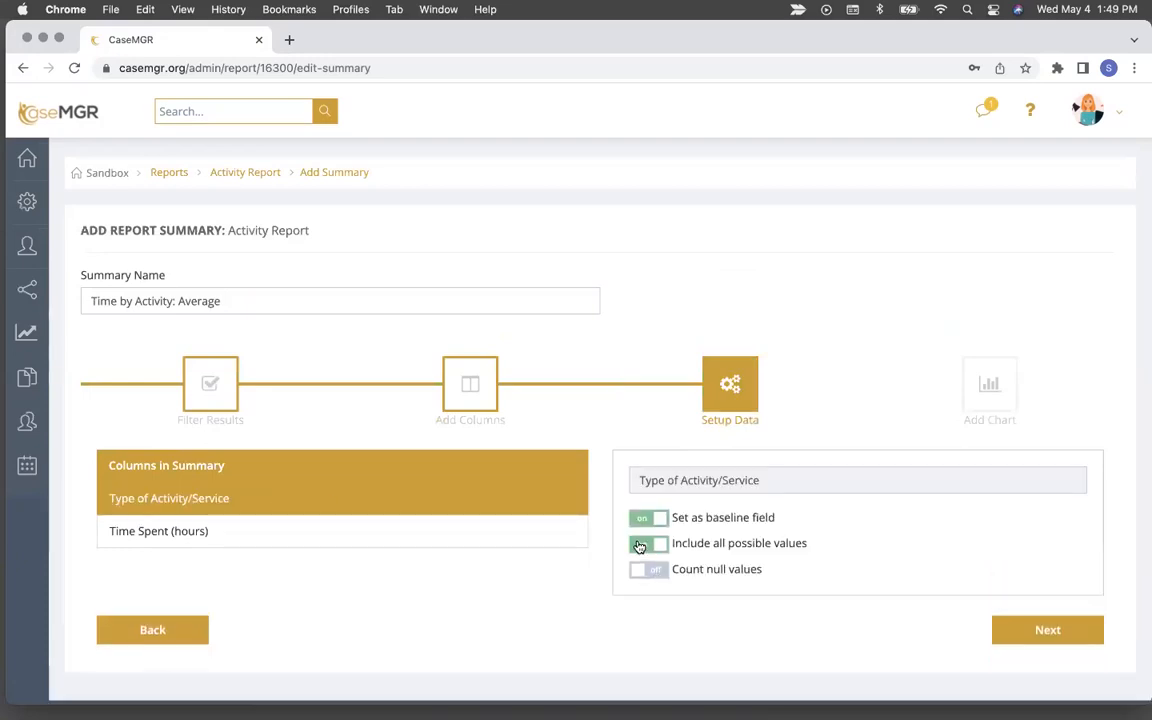
pyautogui.click(270, 533)
pyautogui.click(697, 594)
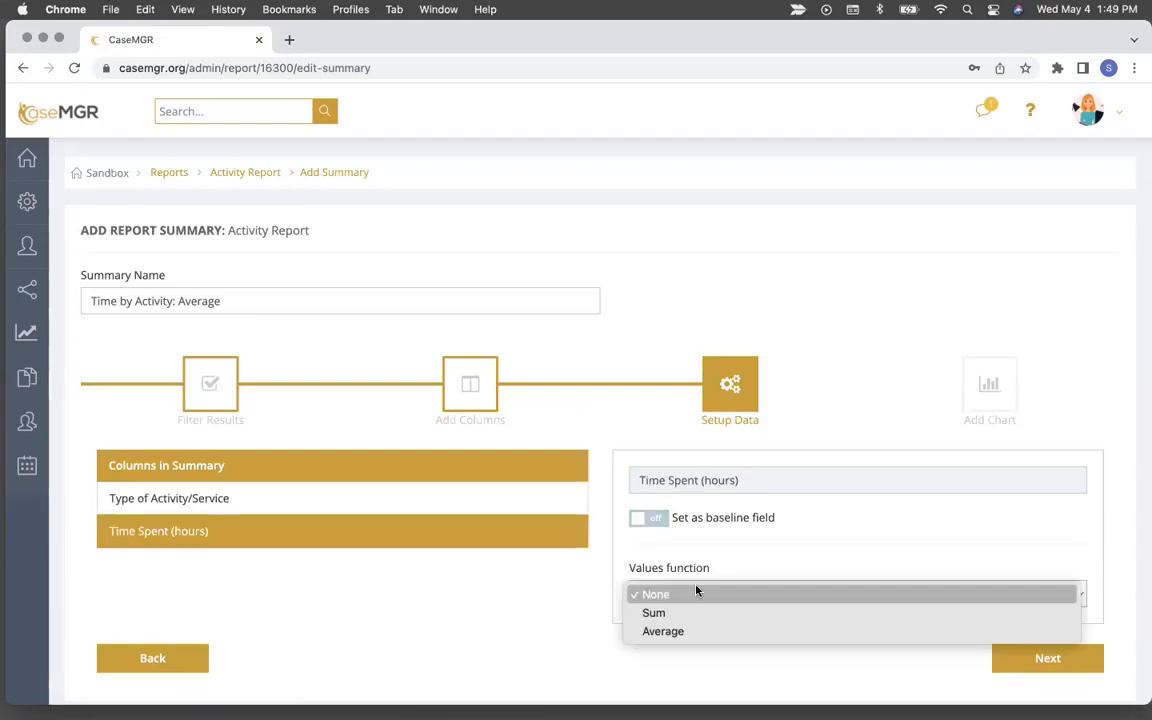
pyautogui.click(660, 629)
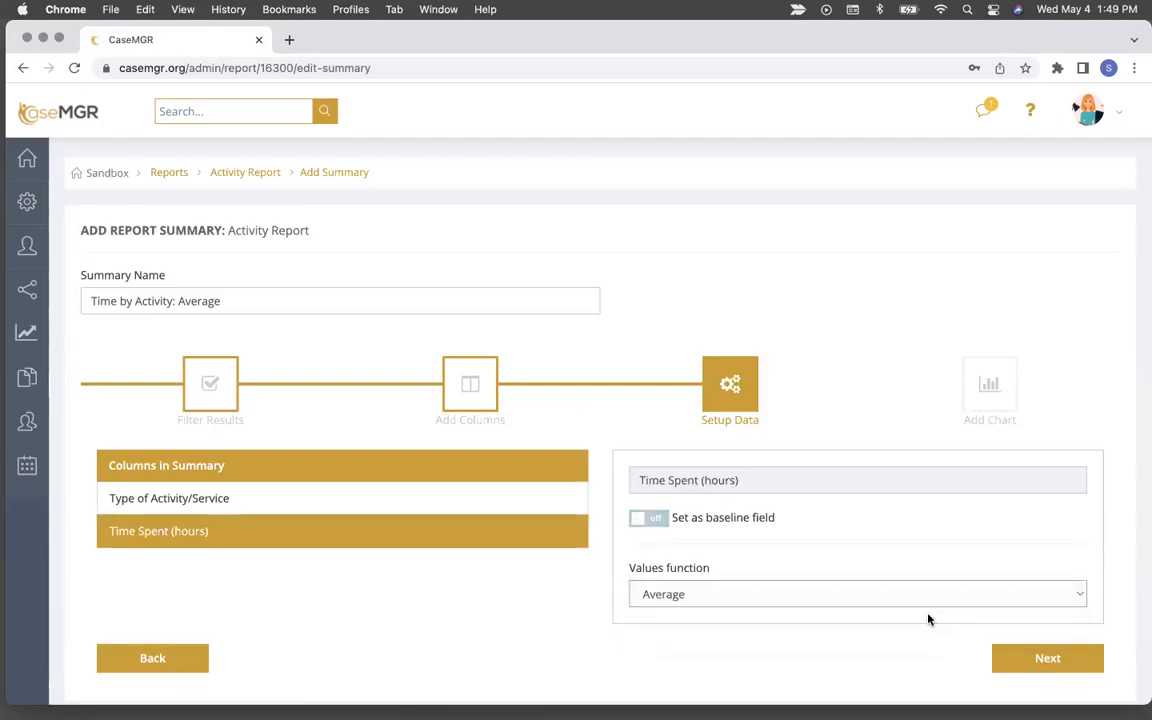
pyautogui.click(1025, 657)
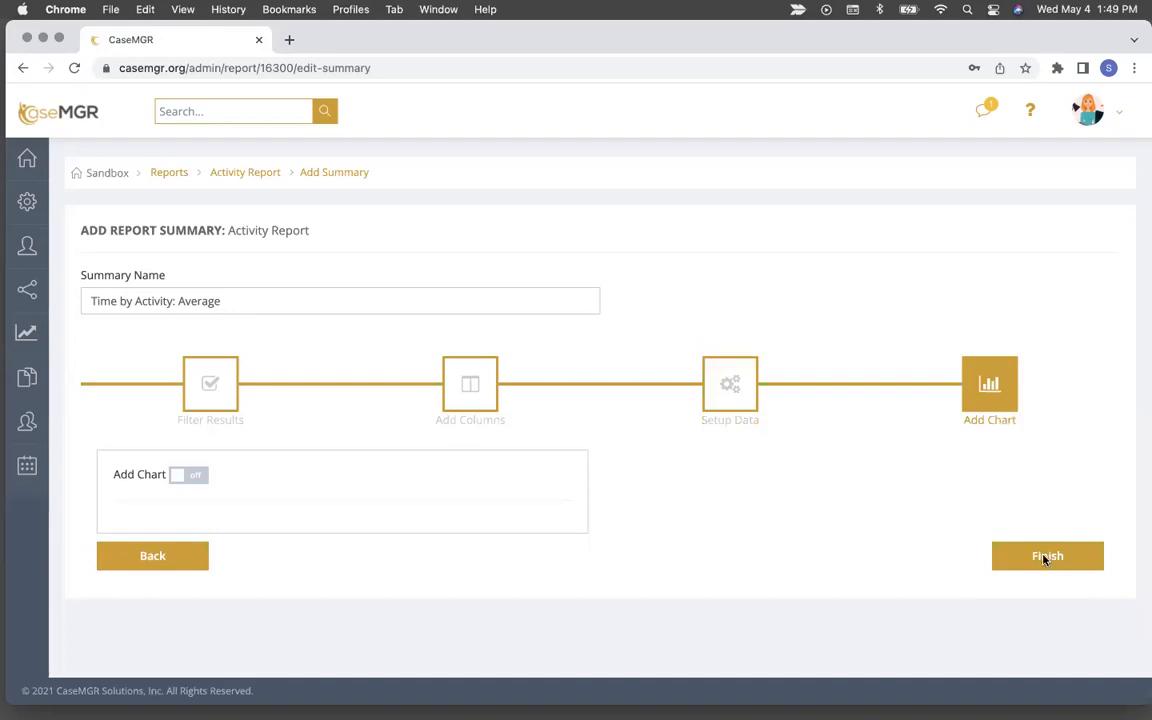
pyautogui.click(1043, 554)
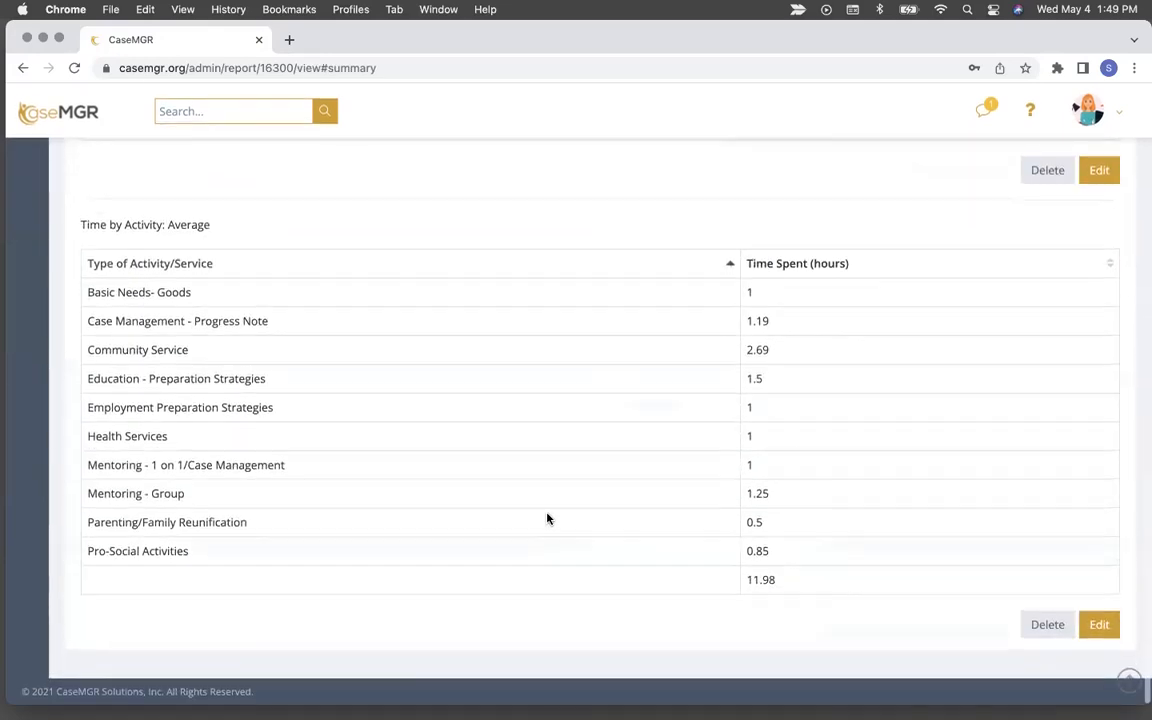
# Compare the average hours per activity type with the summed hours in the two Time by Activity summaries
pyautogui.scroll(5, 547, 518)
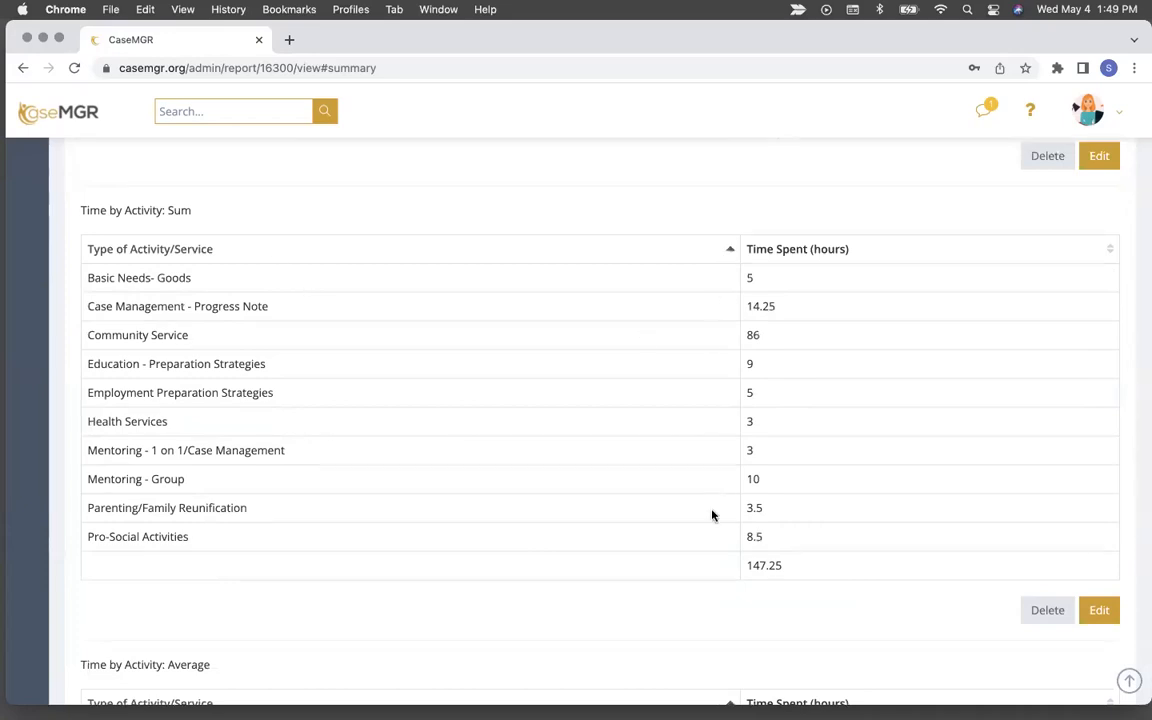
pyautogui.scroll(-4, 712, 514)
pyautogui.scroll(-1, 712, 515)
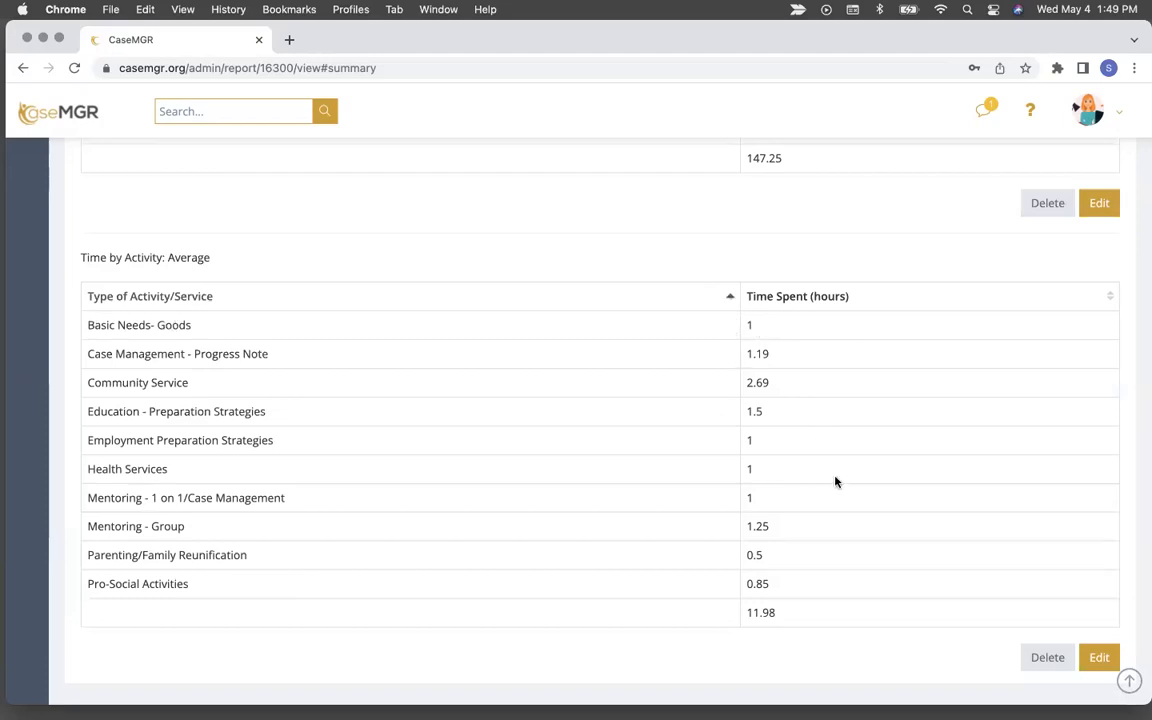
pyautogui.scroll(-1, 836, 482)
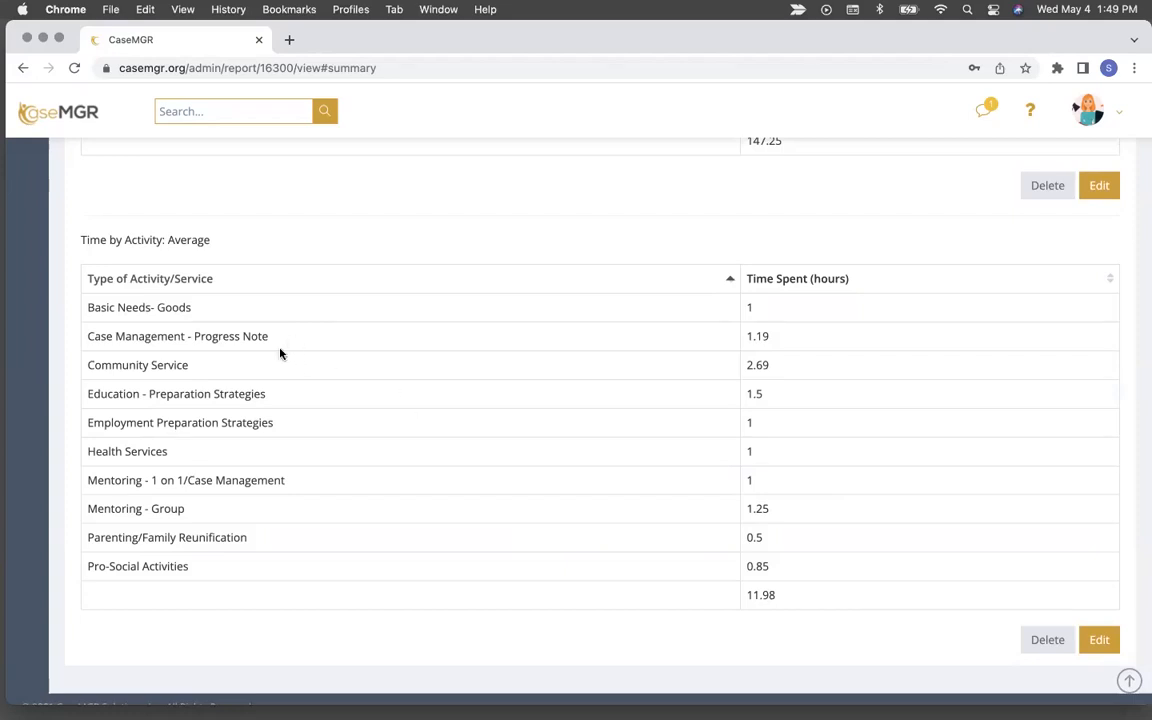
pyautogui.moveTo(206, 372); pyautogui.dragTo(95, 362)
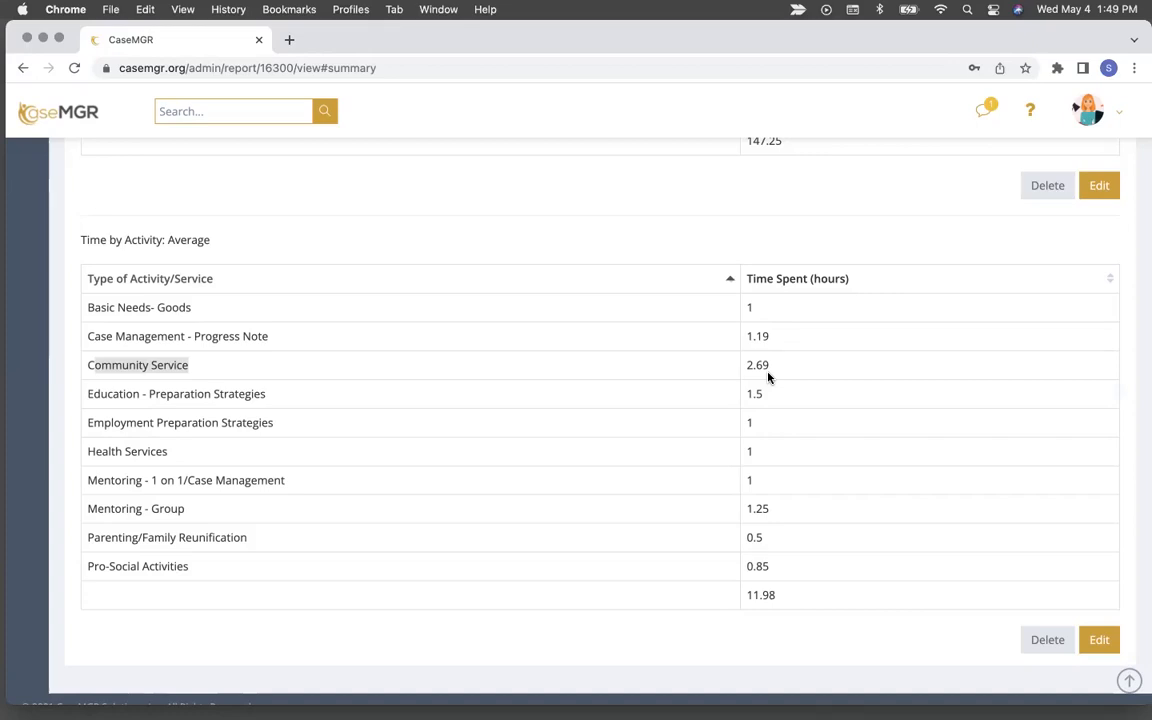
pyautogui.scroll(5, 768, 377)
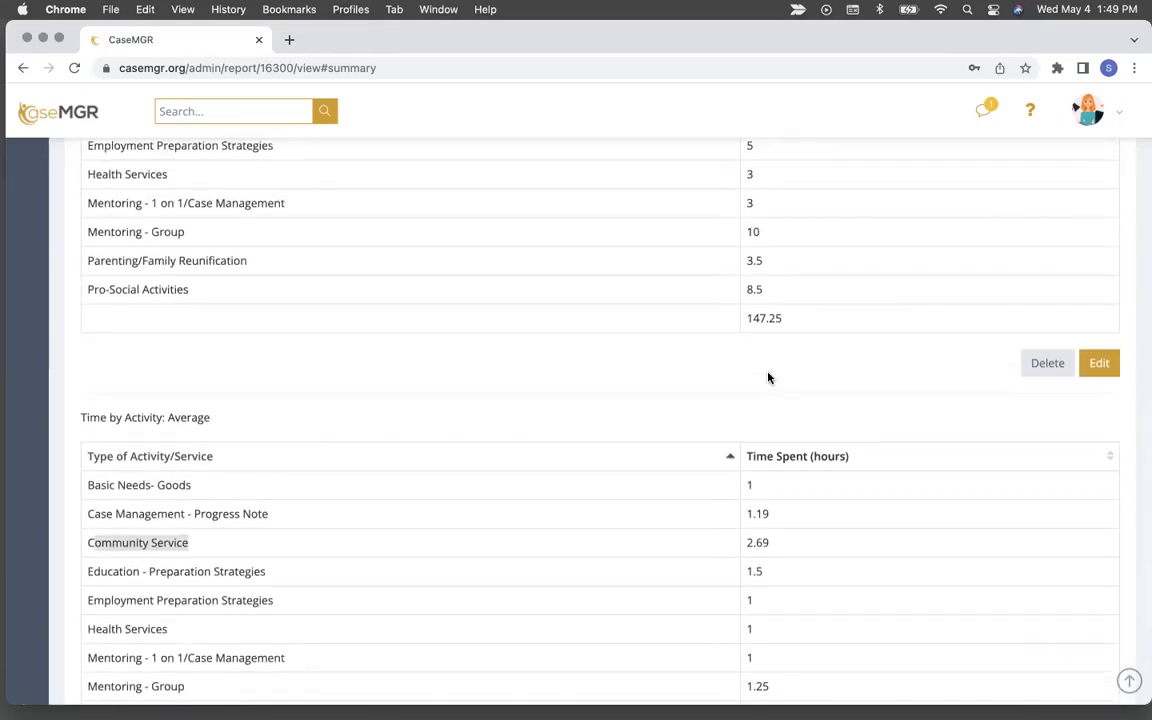
pyautogui.click(767, 379)
pyautogui.scroll(1, 770, 395)
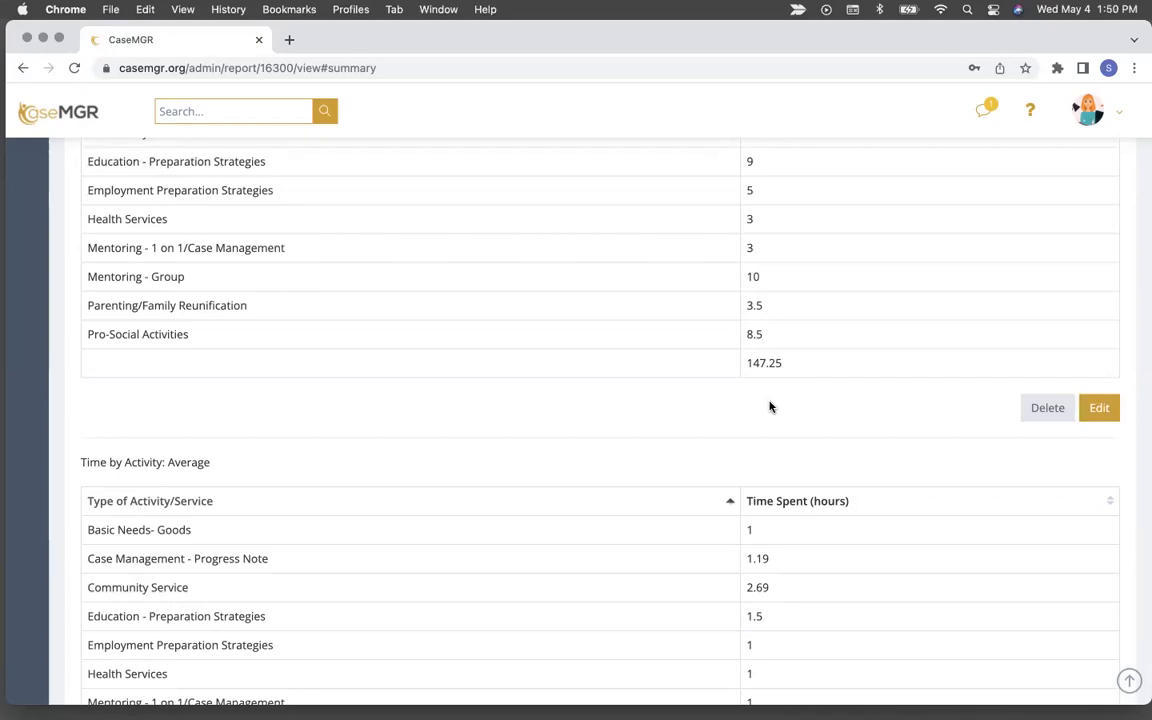
pyautogui.scroll(4, 770, 406)
pyautogui.scroll(10, 770, 406)
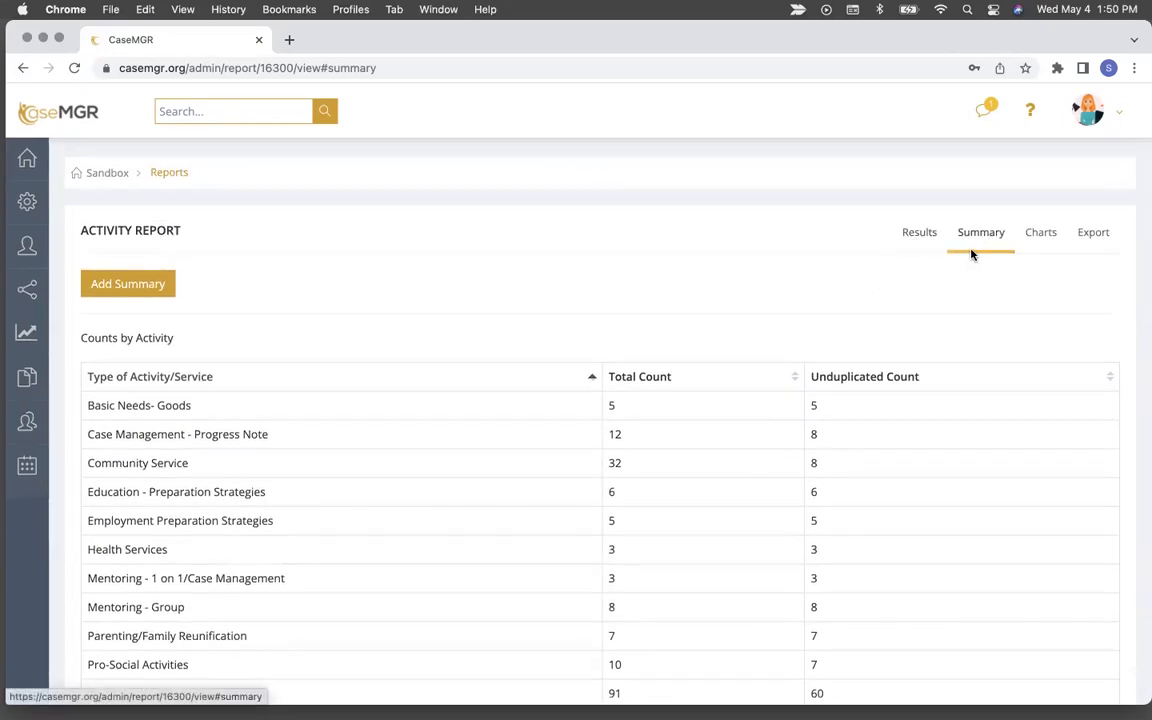
# Select both results and summary for an XLS export of the Activity Report, and dismiss the export options without exporting
pyautogui.click(1087, 250)
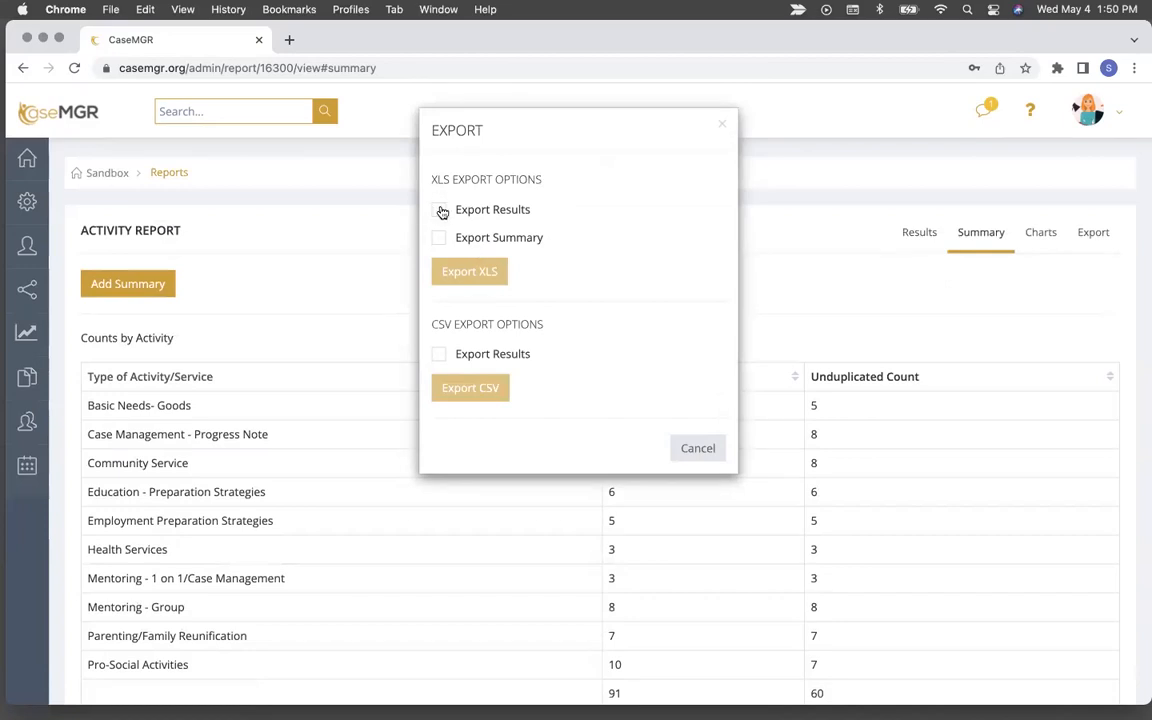
pyautogui.click(440, 212)
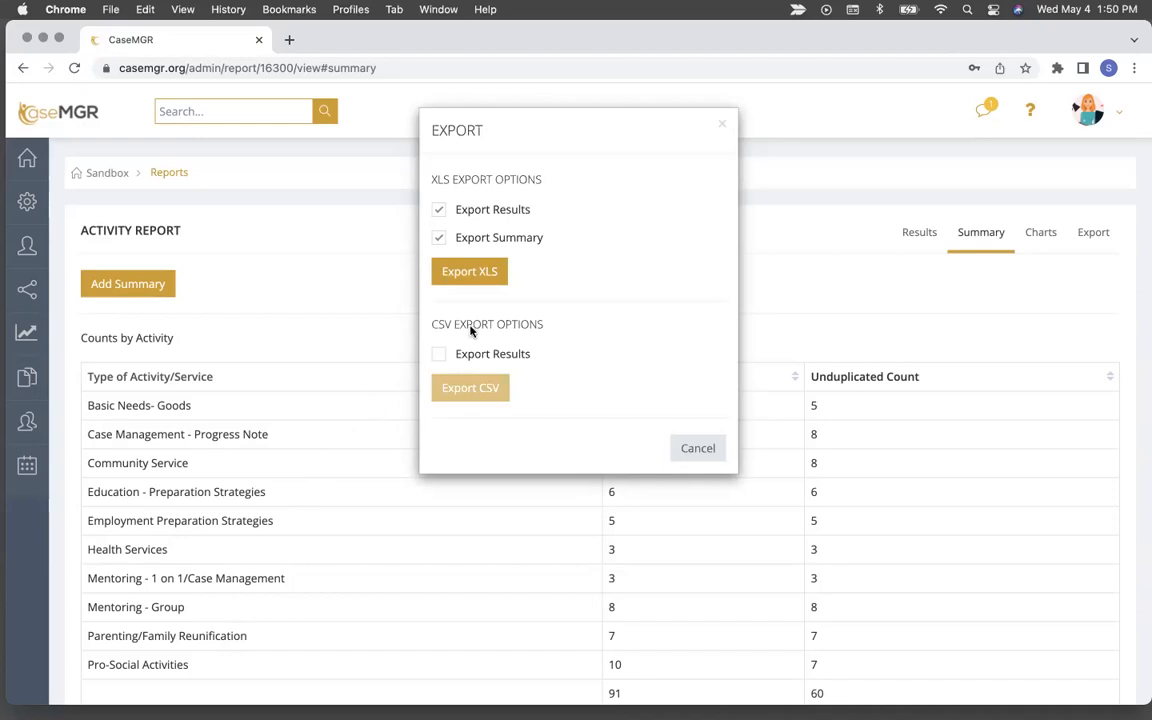
pyautogui.click(720, 129)
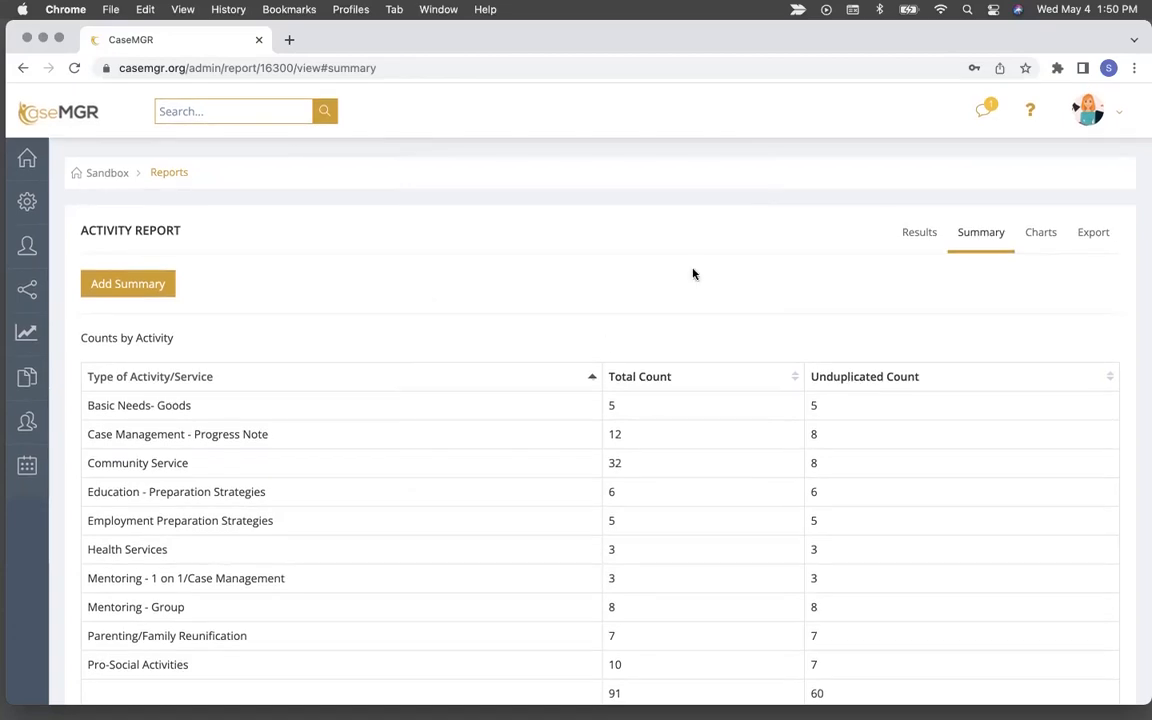
# Show the Activity Report results sorted in ascending order by Type of Activity/Service
pyautogui.click(919, 232)
pyautogui.scroll(-2, 801, 291)
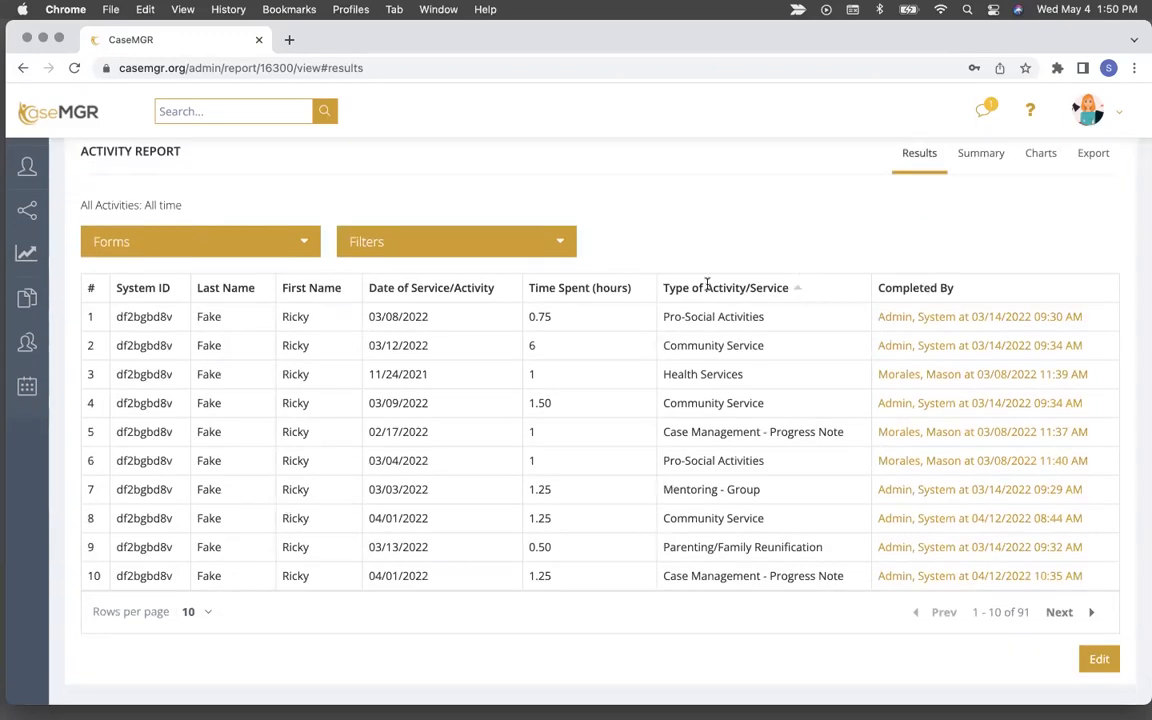
pyautogui.click(706, 286)
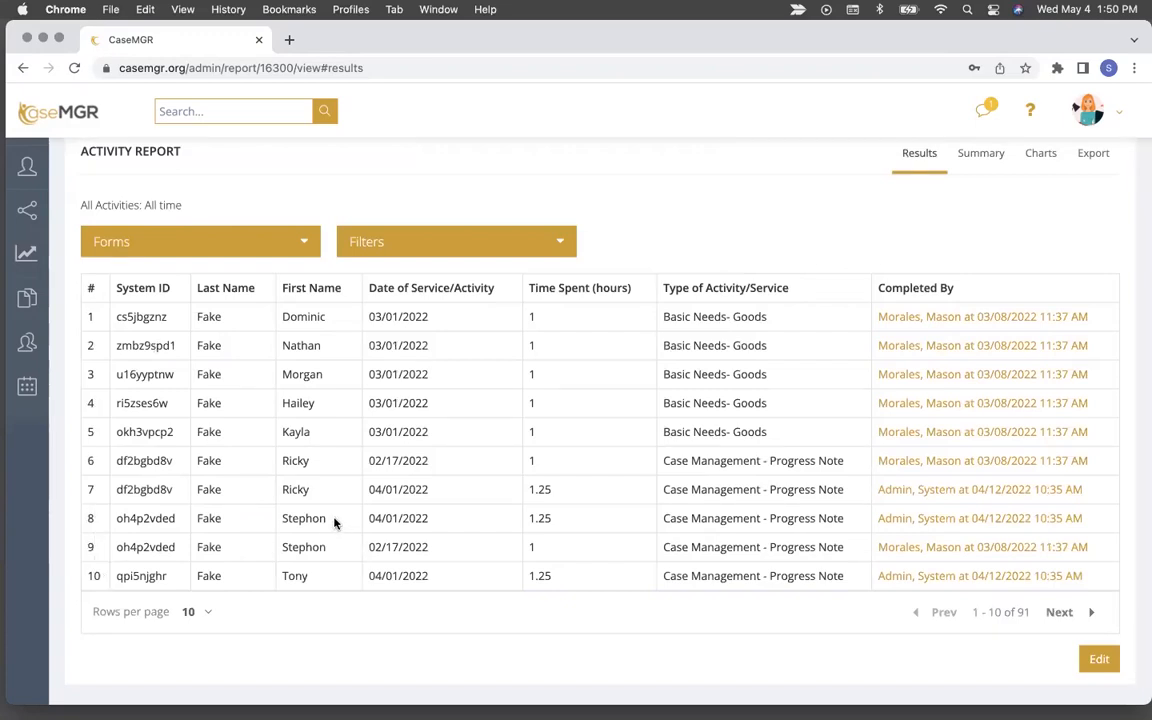
# Duplicate the Activity Report in the practice reports folder as "Activities: Q1 2022" with the description "Quarterly Activities: all"
pyautogui.scroll(2, 260, 360)
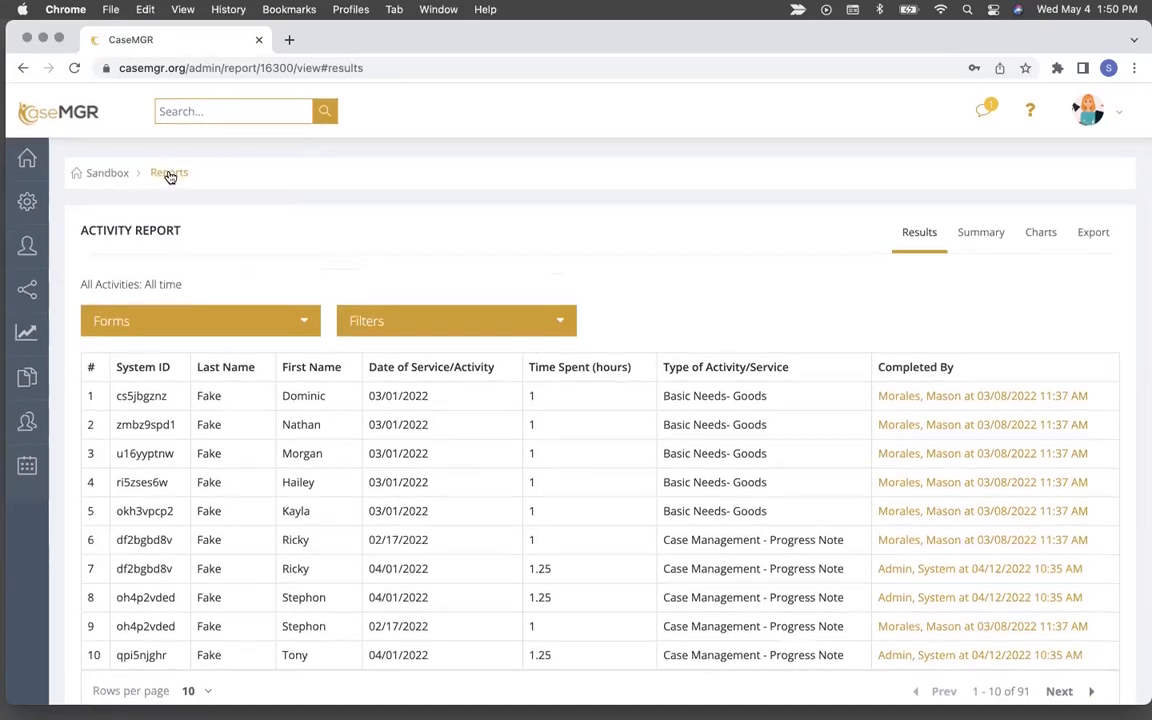
pyautogui.click(169, 174)
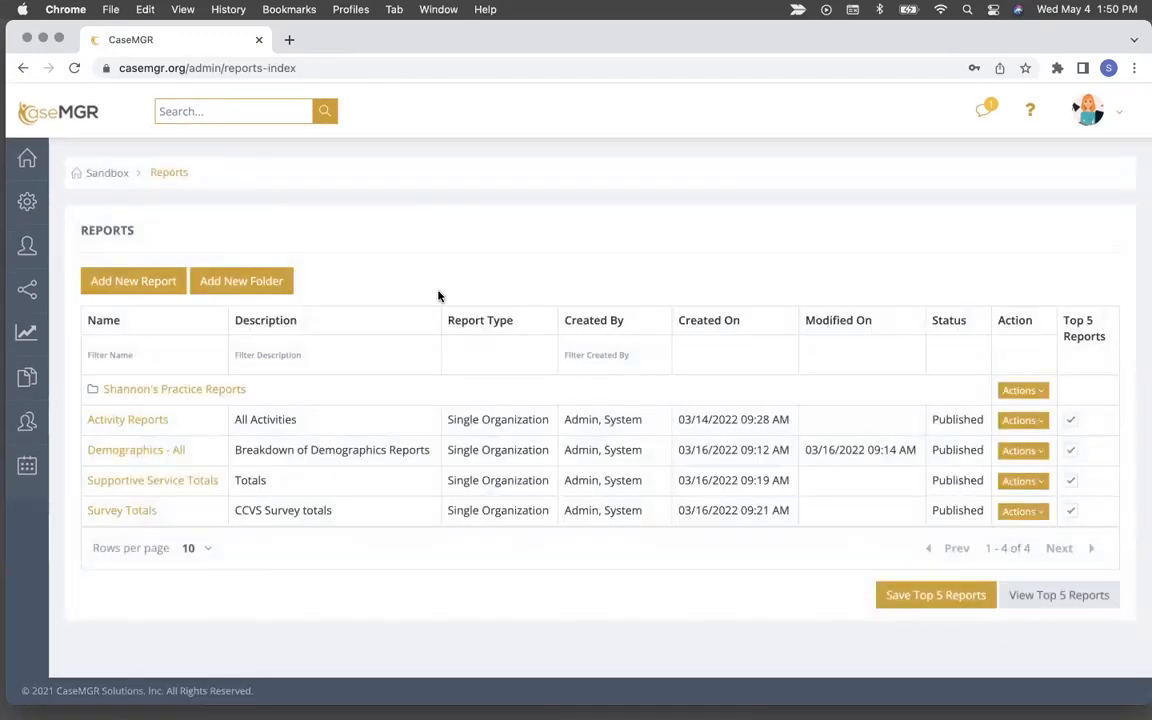
pyautogui.click(197, 391)
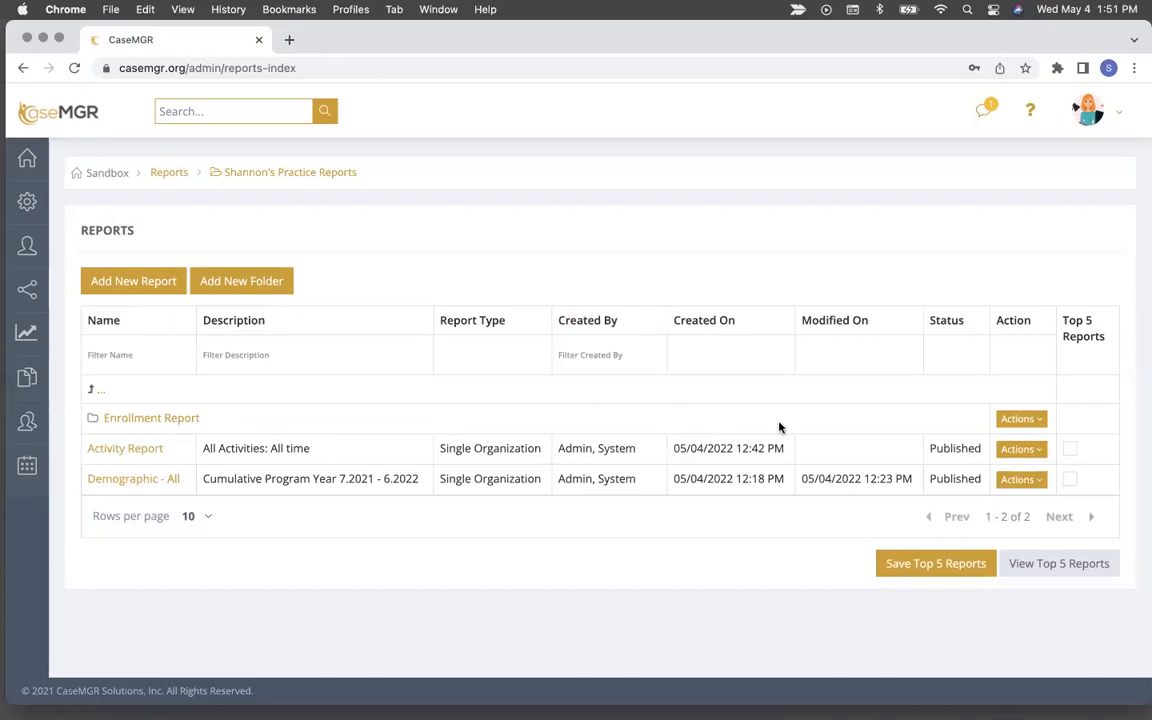
pyautogui.click(1015, 449)
pyautogui.scroll(-3, 958, 400)
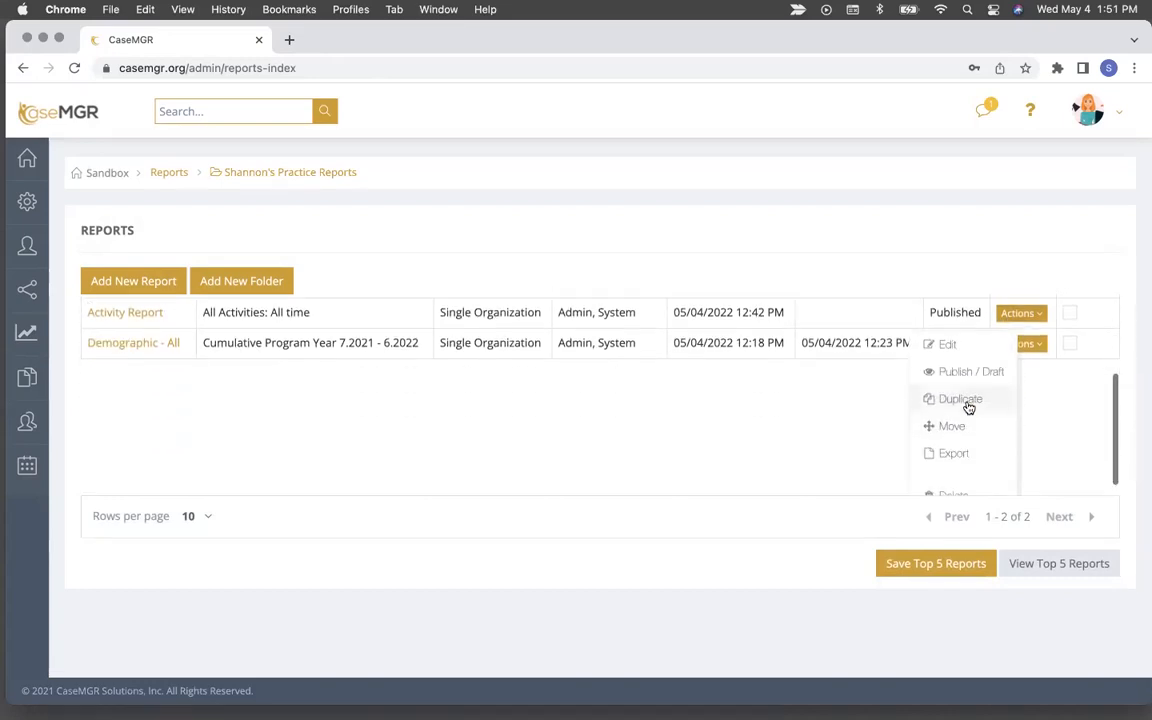
pyautogui.click(960, 399)
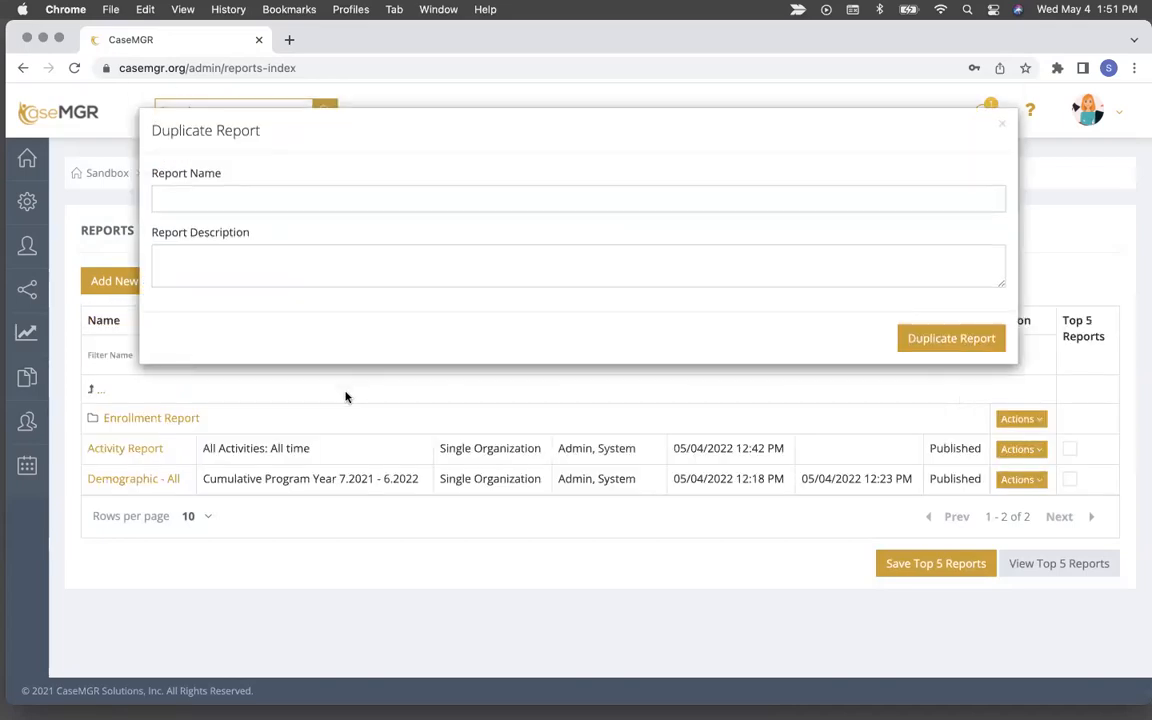
pyautogui.click(275, 203)
pyautogui.write('Activities: Q1 2022')
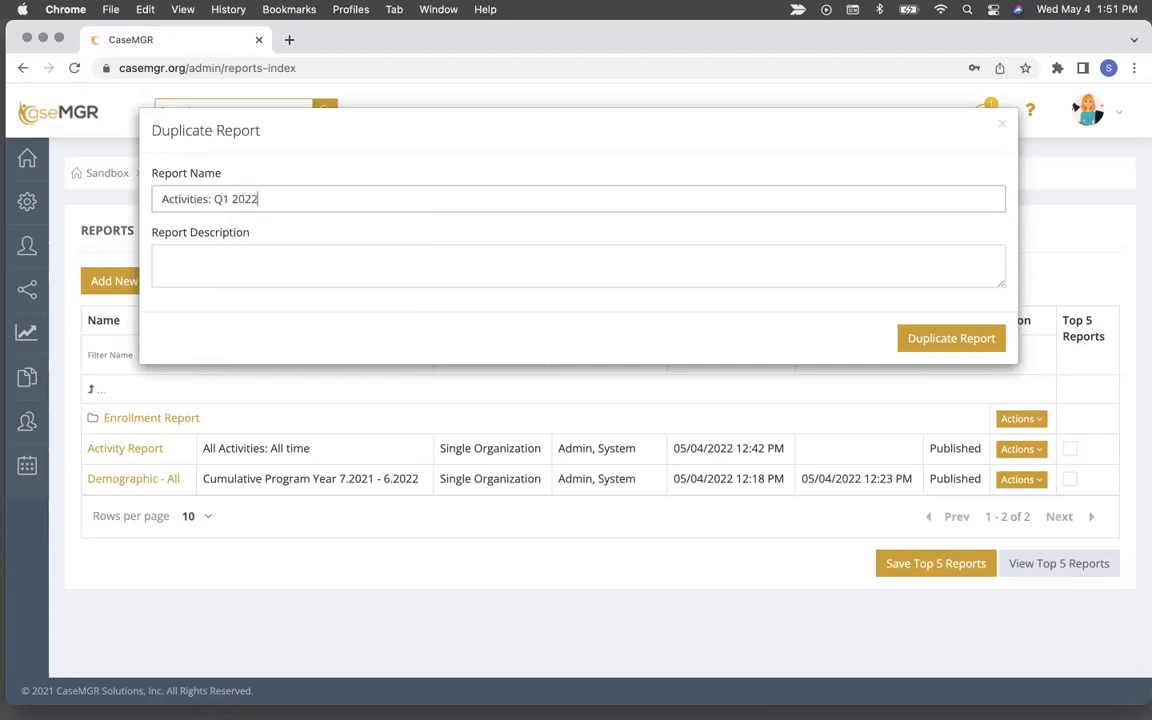
pyautogui.click(277, 254)
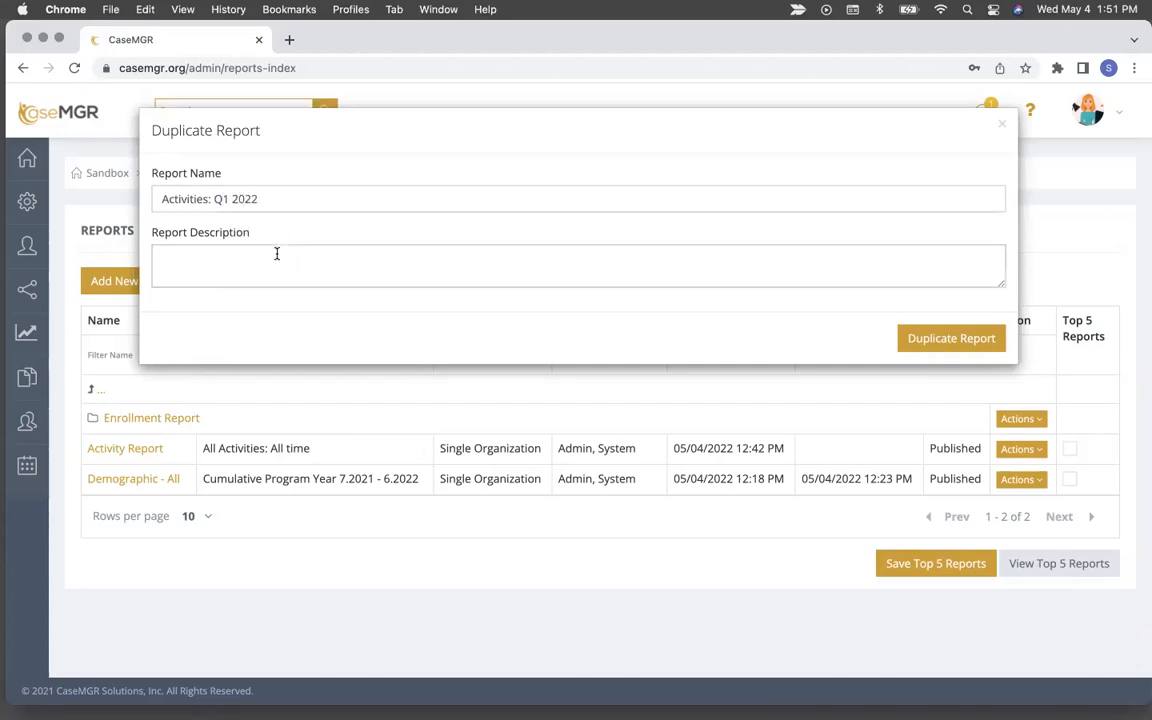
pyautogui.write('Quarterly Activiti')
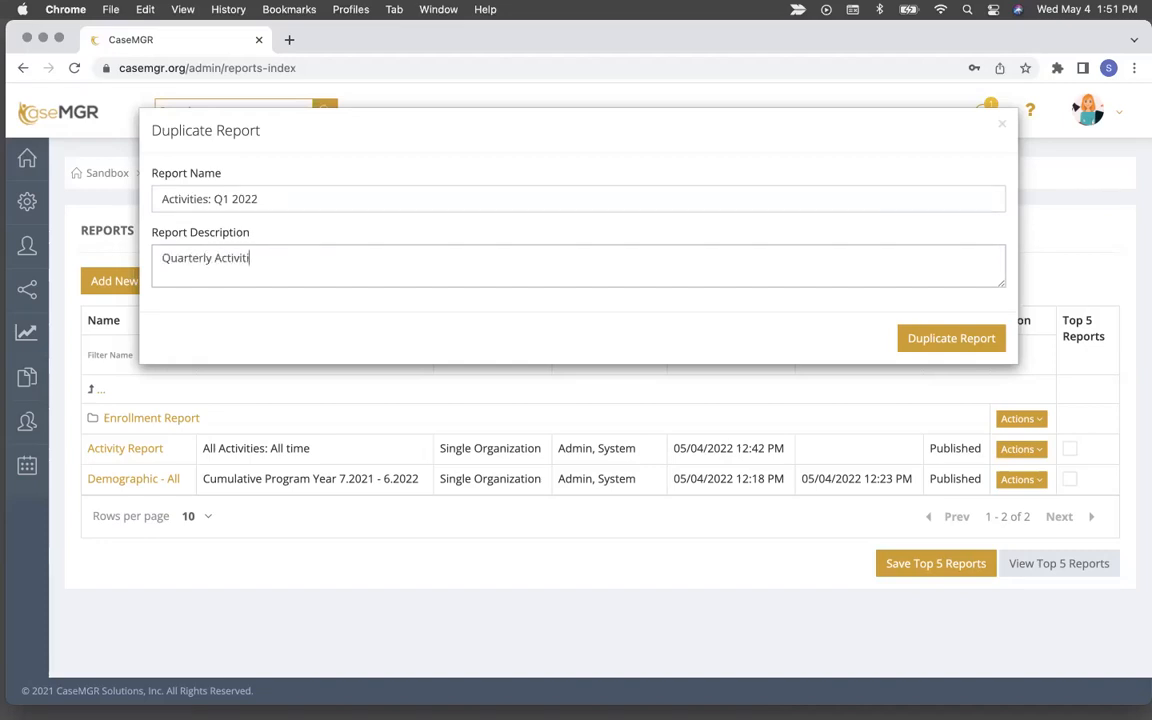
pyautogui.write('es: all')
pyautogui.click(932, 341)
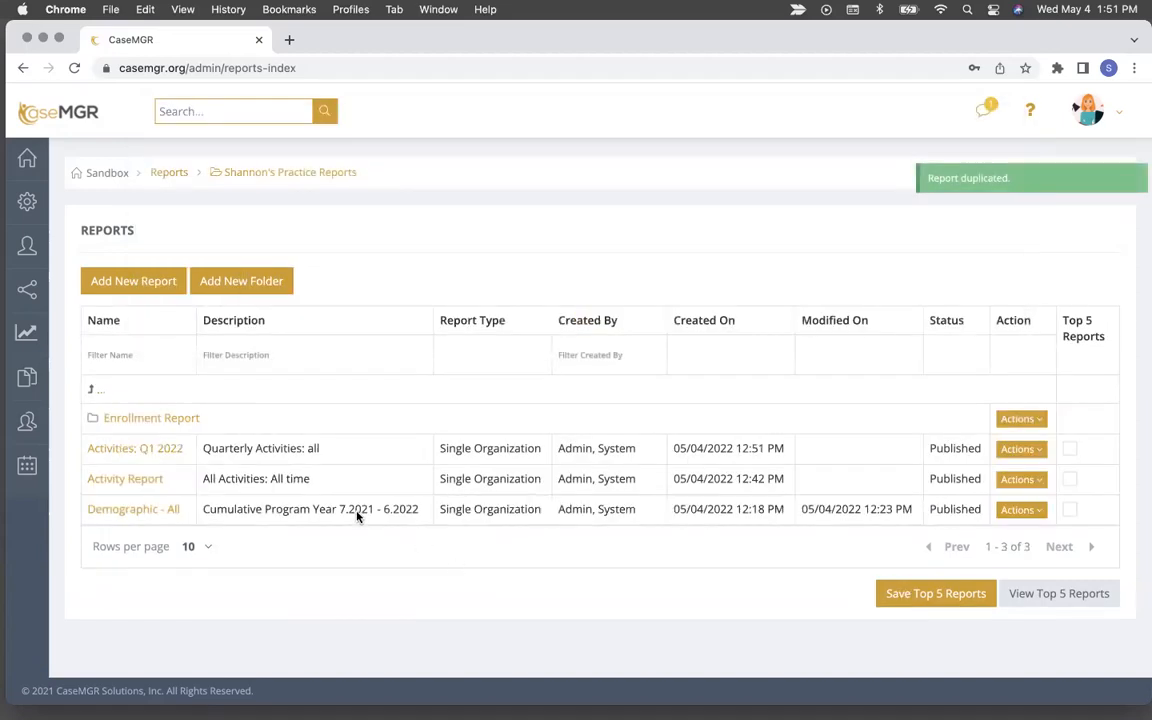
# Open the Activities: Q1 2022 report for editing and continue to the criteria definition, keeping its selected forms and values
pyautogui.click(1009, 452)
pyautogui.click(973, 418)
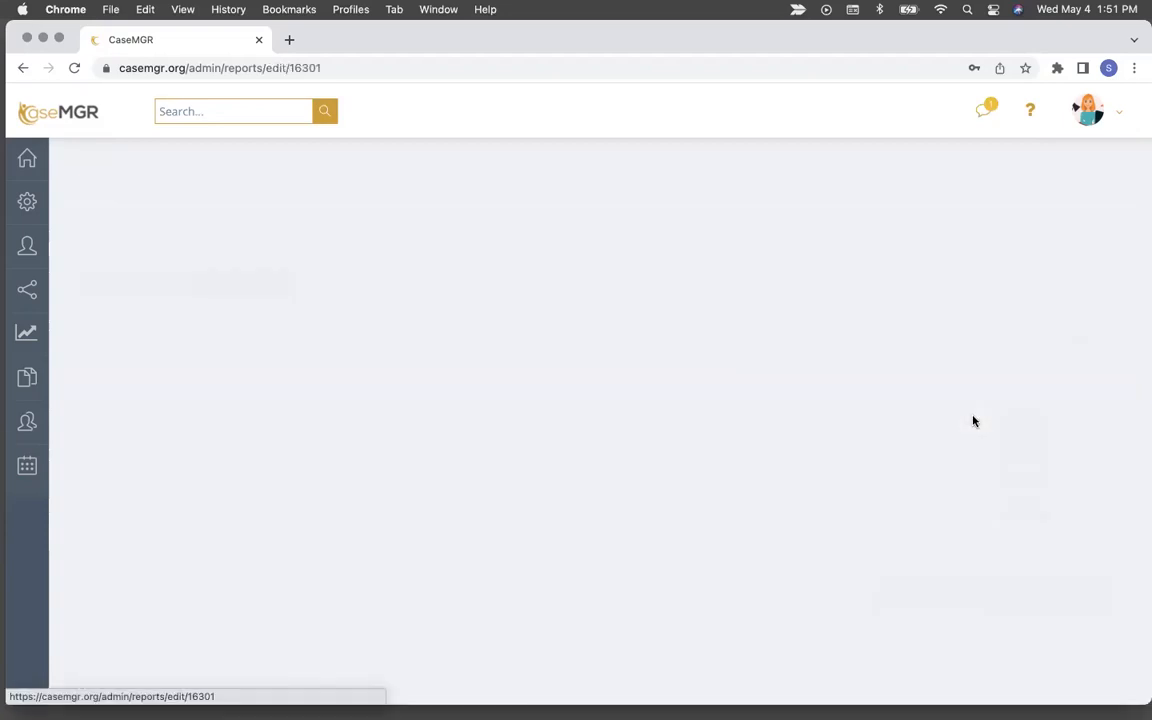
pyautogui.scroll(-3, 600, 420)
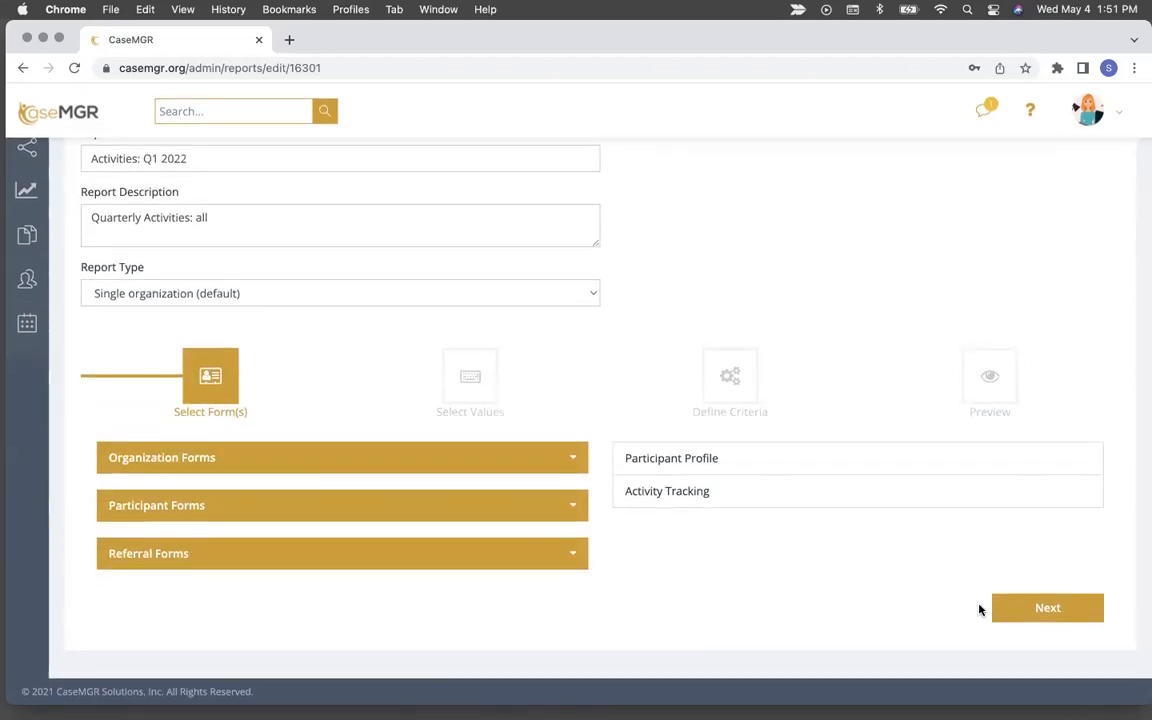
pyautogui.click(1006, 609)
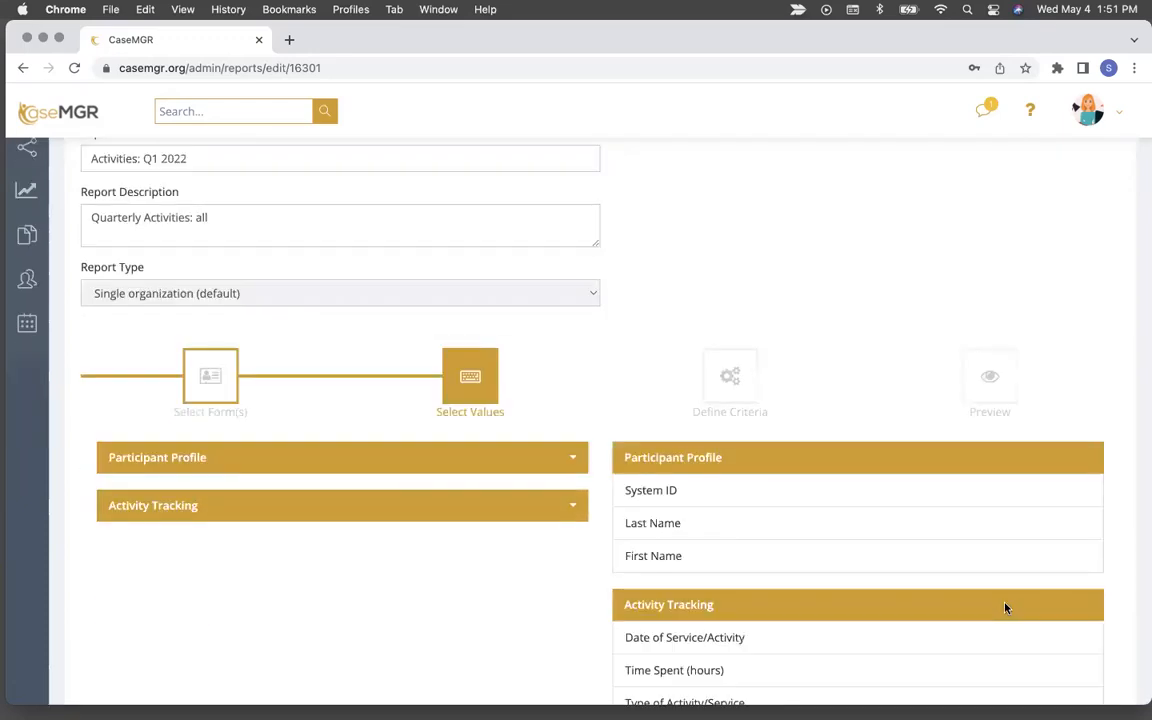
pyautogui.scroll(-1, 1006, 608)
pyautogui.scroll(-3, 1006, 608)
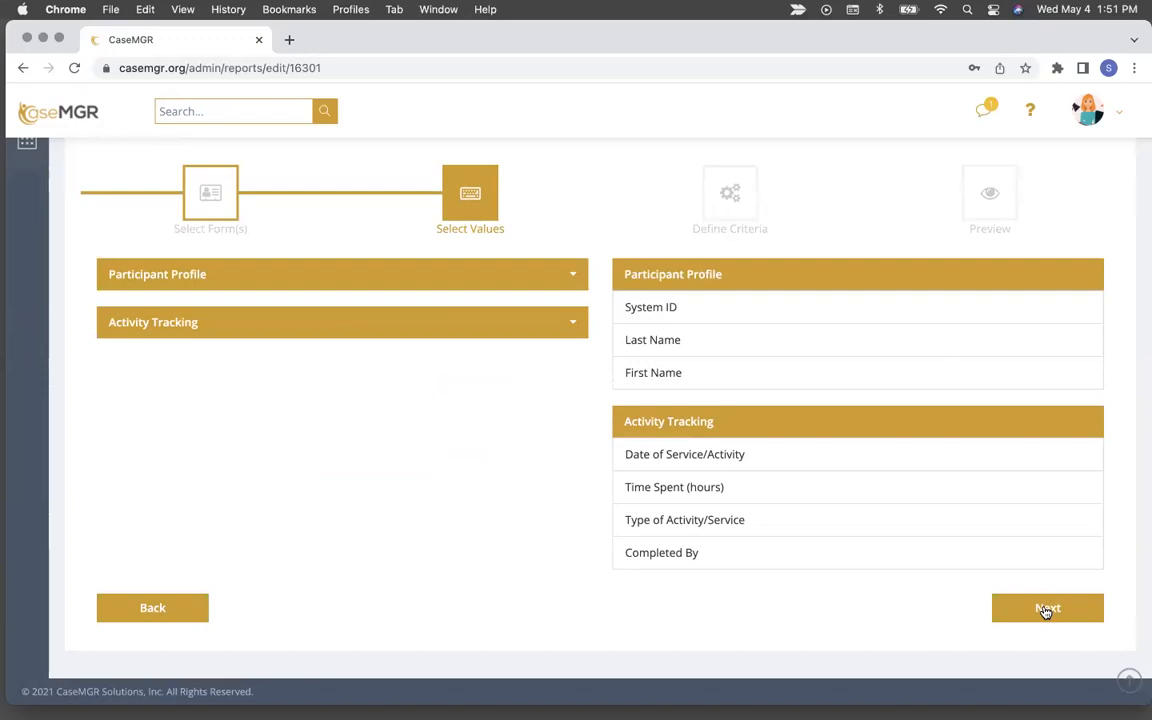
pyautogui.click(1045, 610)
# Set the date range criterion for Date of Service/Activity under Activity Tracking to Between
pyautogui.click(331, 566)
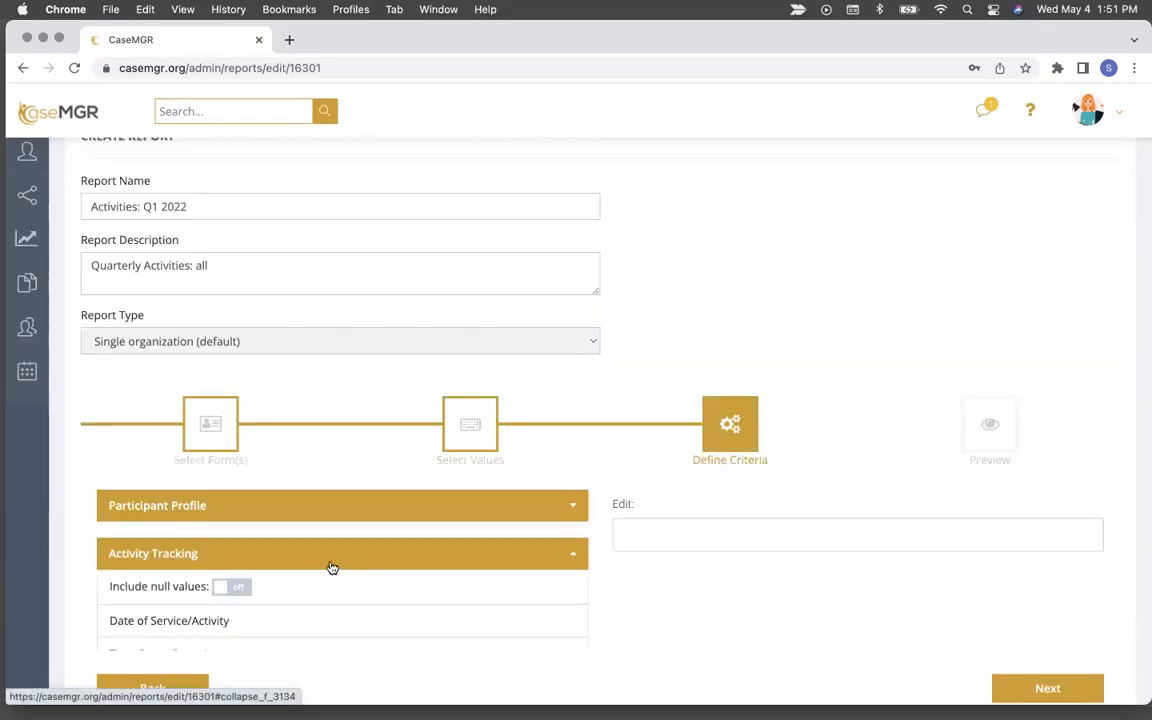
pyautogui.scroll(-4, 332, 567)
pyautogui.click(170, 461)
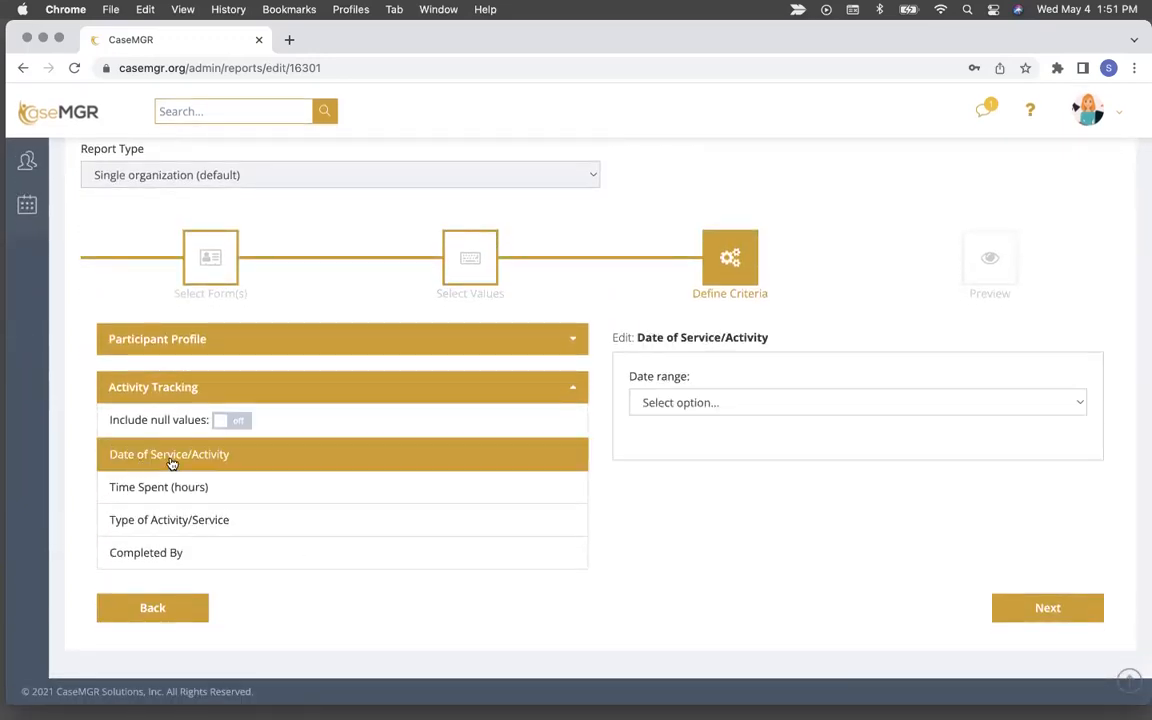
pyautogui.click(771, 400)
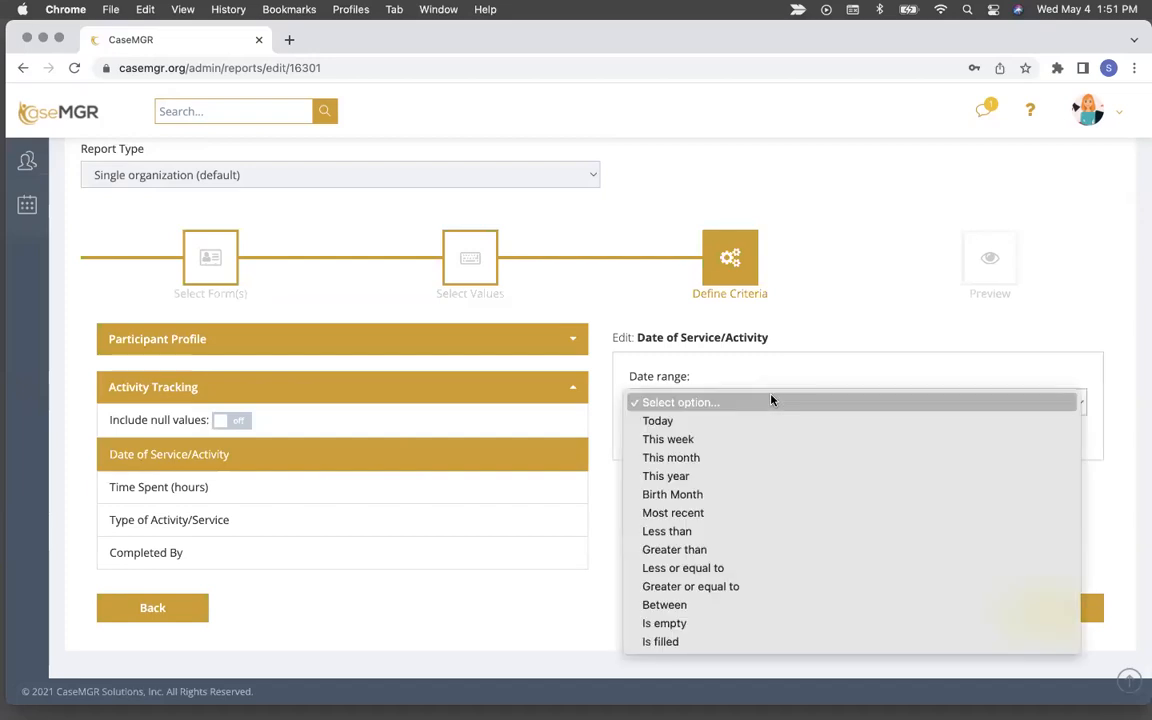
pyautogui.click(765, 605)
# Choose January 1, 2022 through March 31, 2022 as the Date of Service/Activity range
pyautogui.click(721, 442)
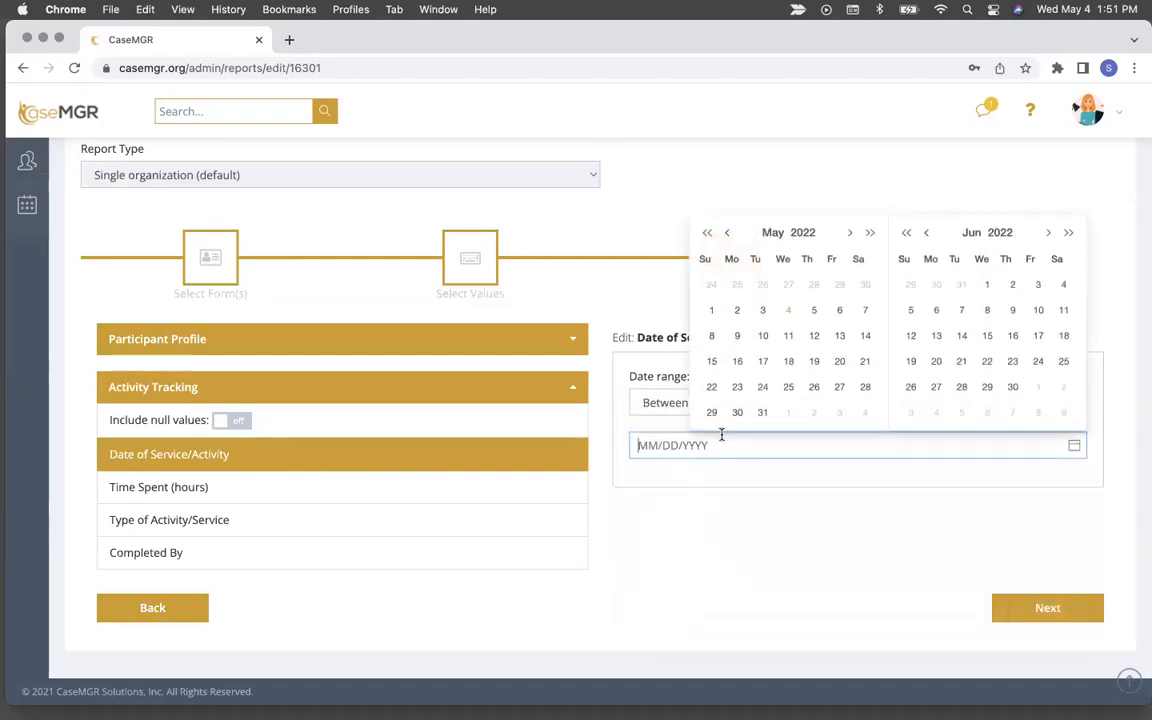
pyautogui.click(730, 234)
pyautogui.click(730, 234)
pyautogui.click(730, 234)
pyautogui.click(730, 234)
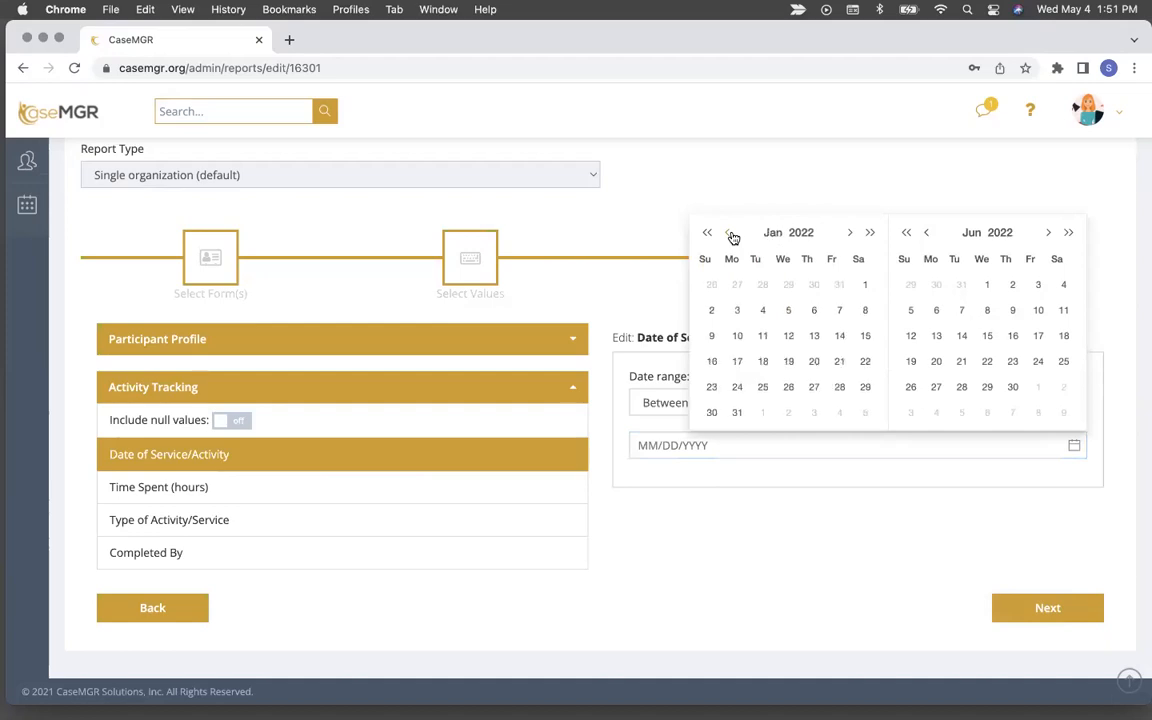
pyautogui.click(864, 284)
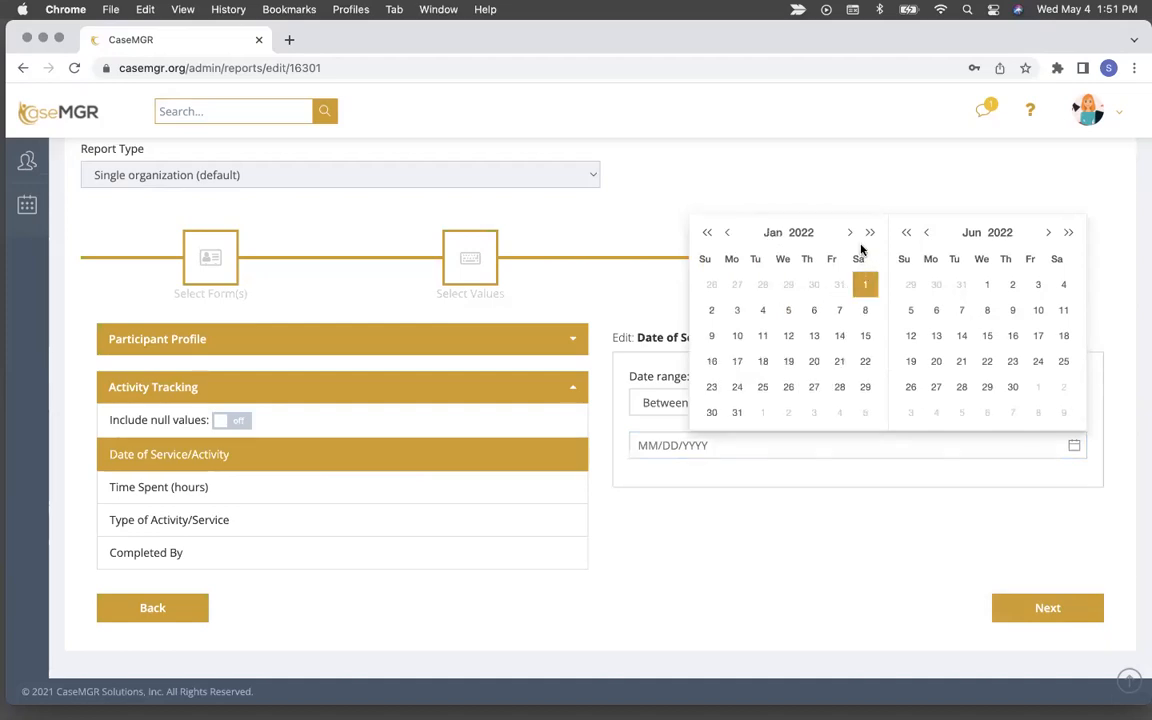
pyautogui.click(850, 233)
pyautogui.click(850, 233)
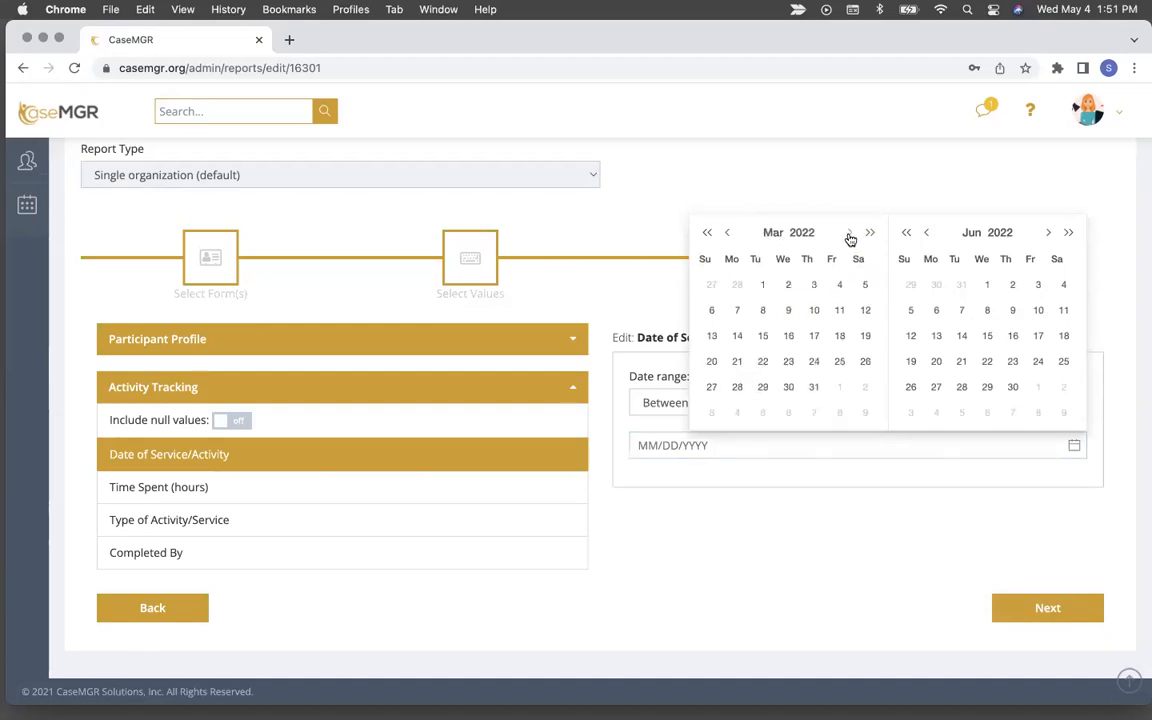
pyautogui.click(814, 390)
# Preview and finish the Activities: Q1 2022 report, and check its results and summary
pyautogui.click(1045, 607)
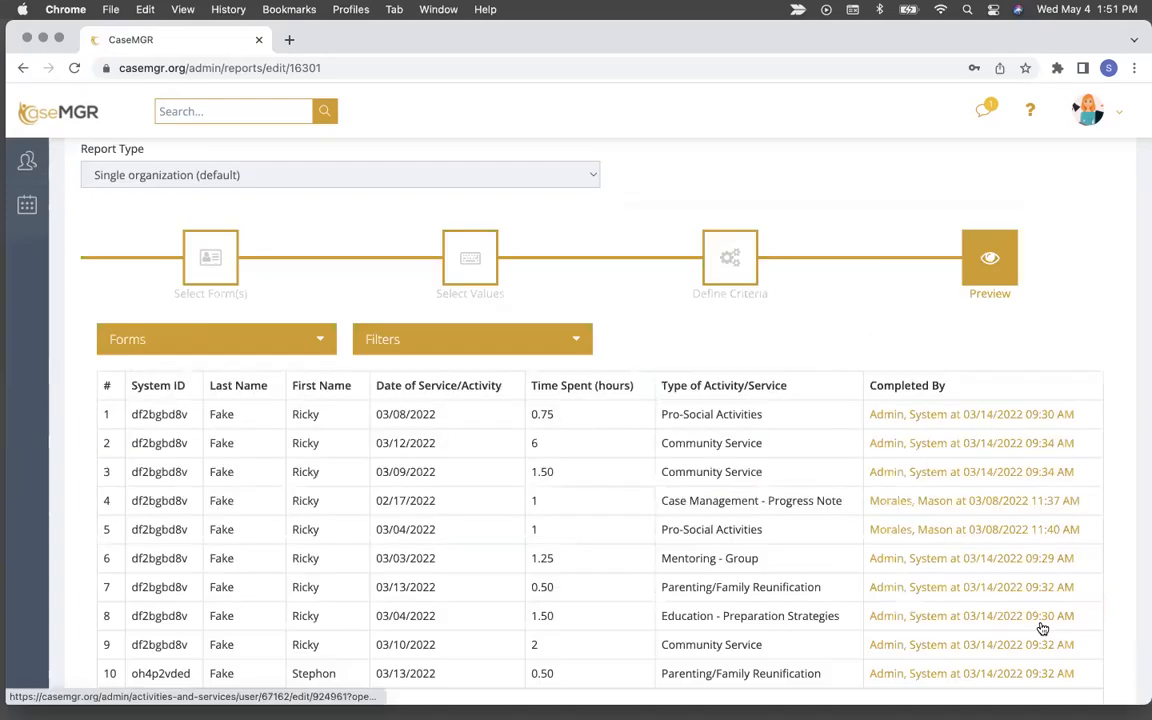
pyautogui.scroll(-3, 1042, 628)
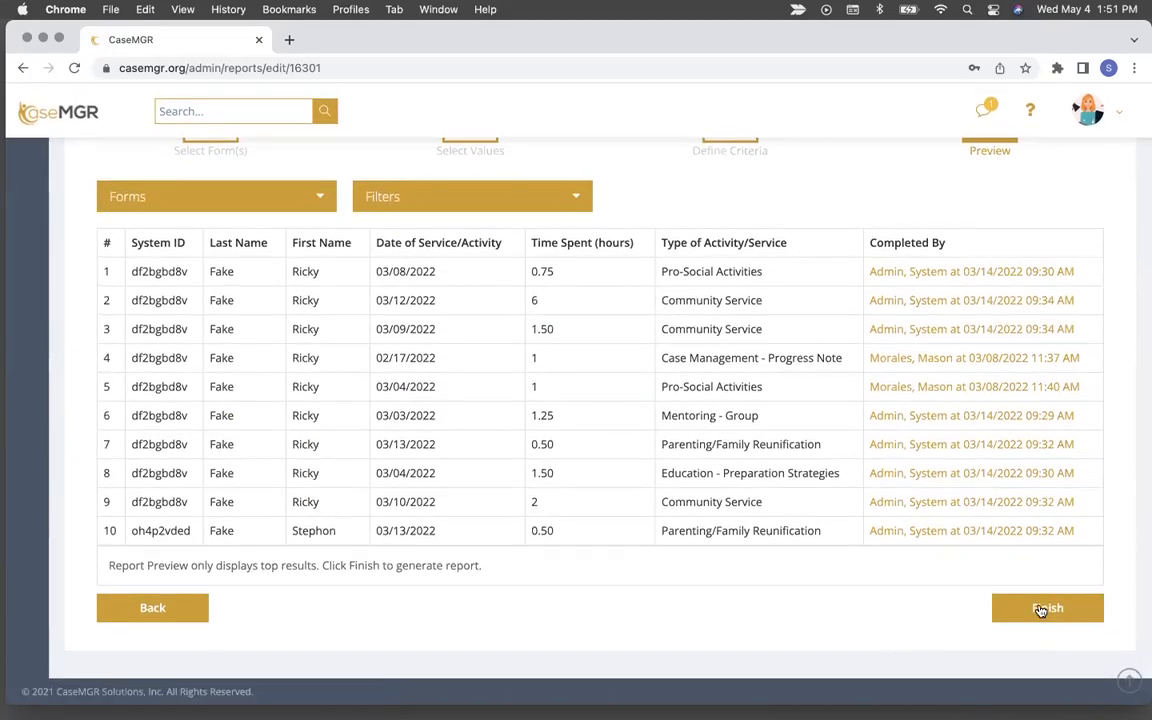
pyautogui.click(1041, 610)
pyautogui.scroll(-2, 1015, 605)
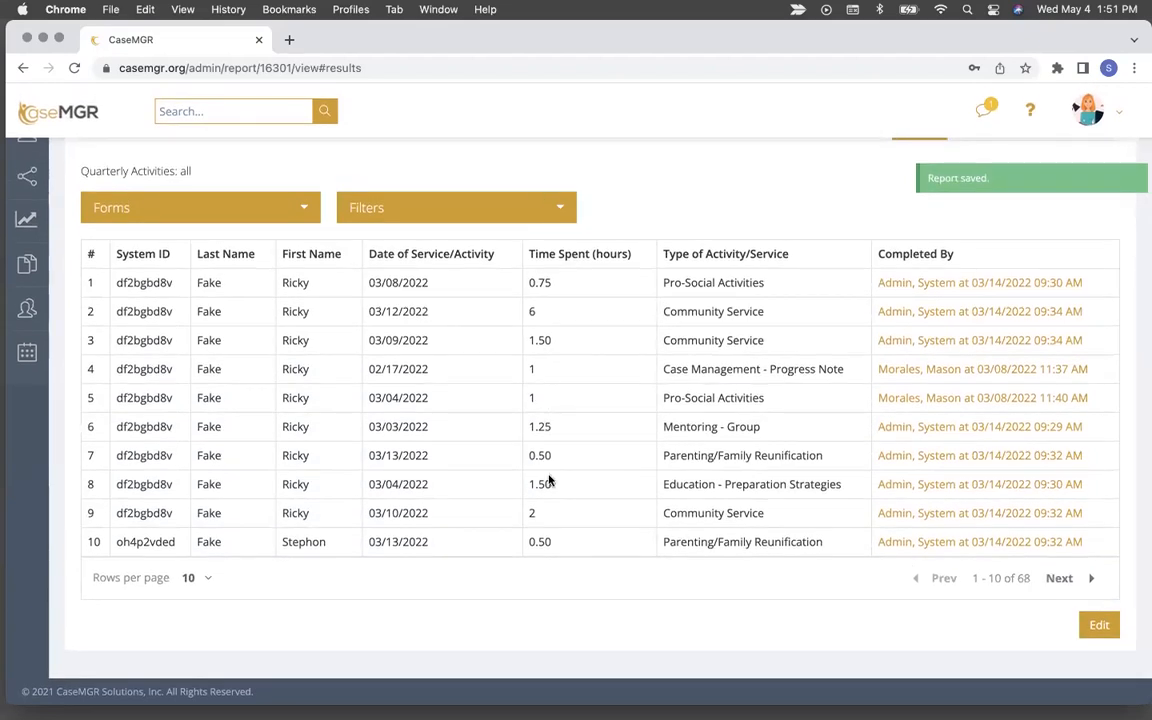
pyautogui.scroll(1, 836, 512)
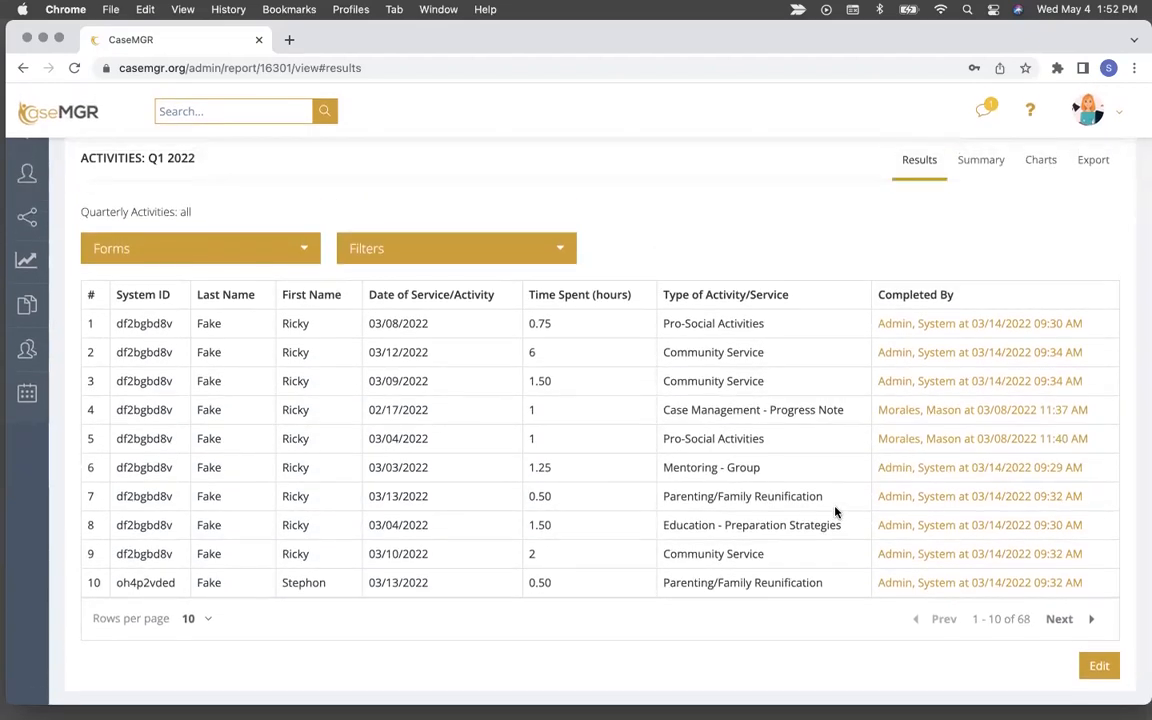
pyautogui.click(984, 161)
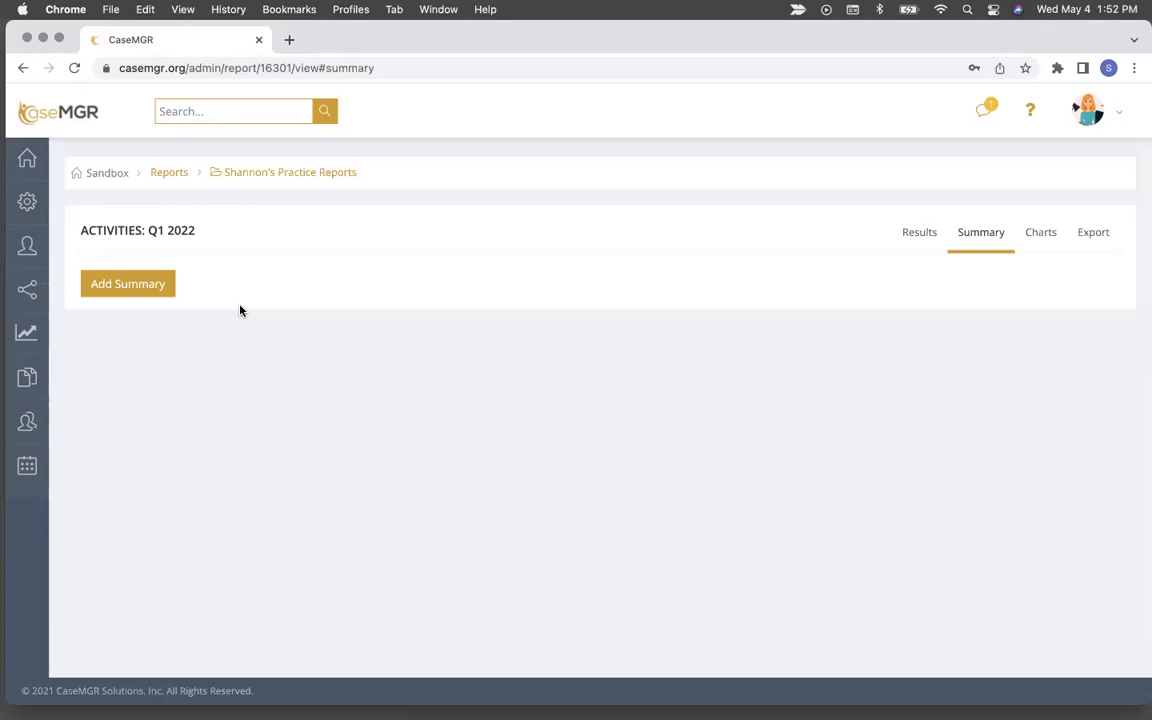
# Return to the organization dashboard through the reports list and examine the Top 5 Reports widget
pyautogui.click(310, 174)
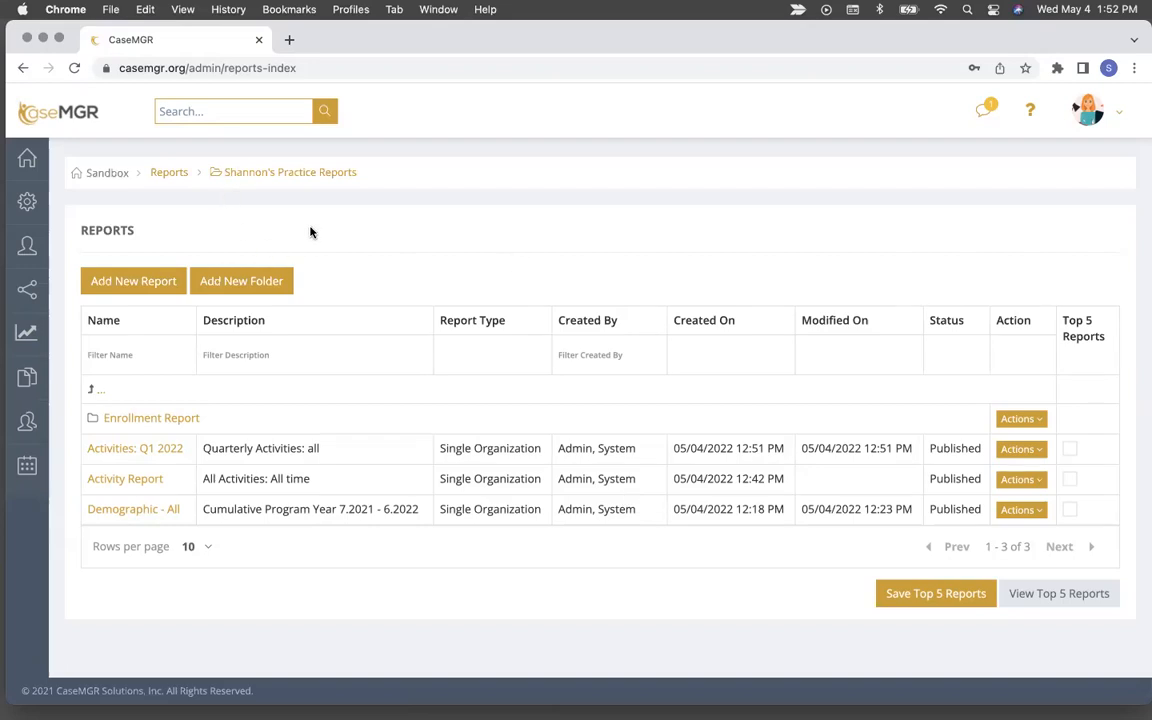
pyautogui.click(165, 174)
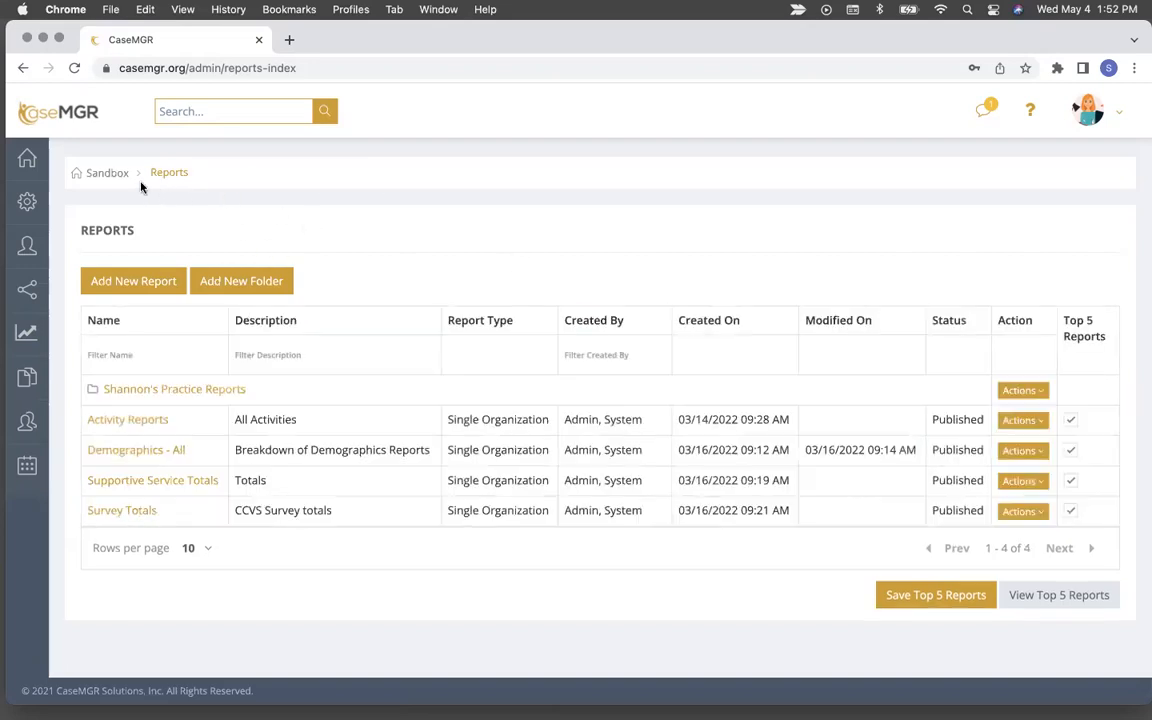
pyautogui.click(99, 176)
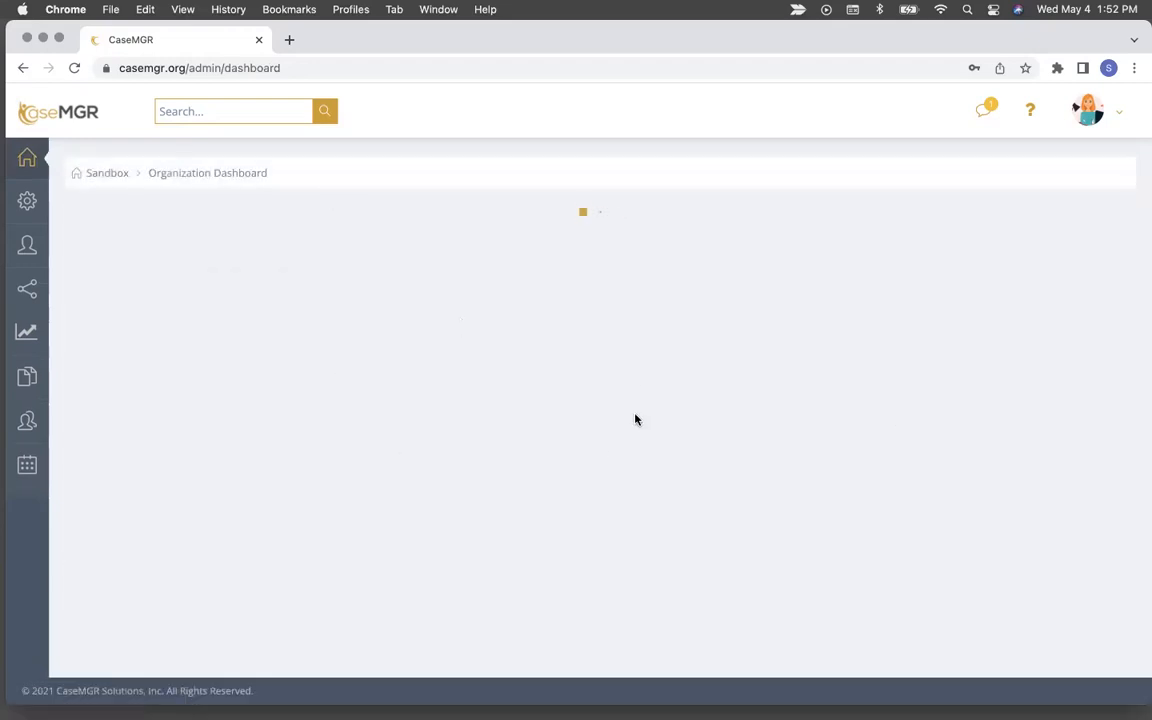
pyautogui.scroll(-5, 643, 381)
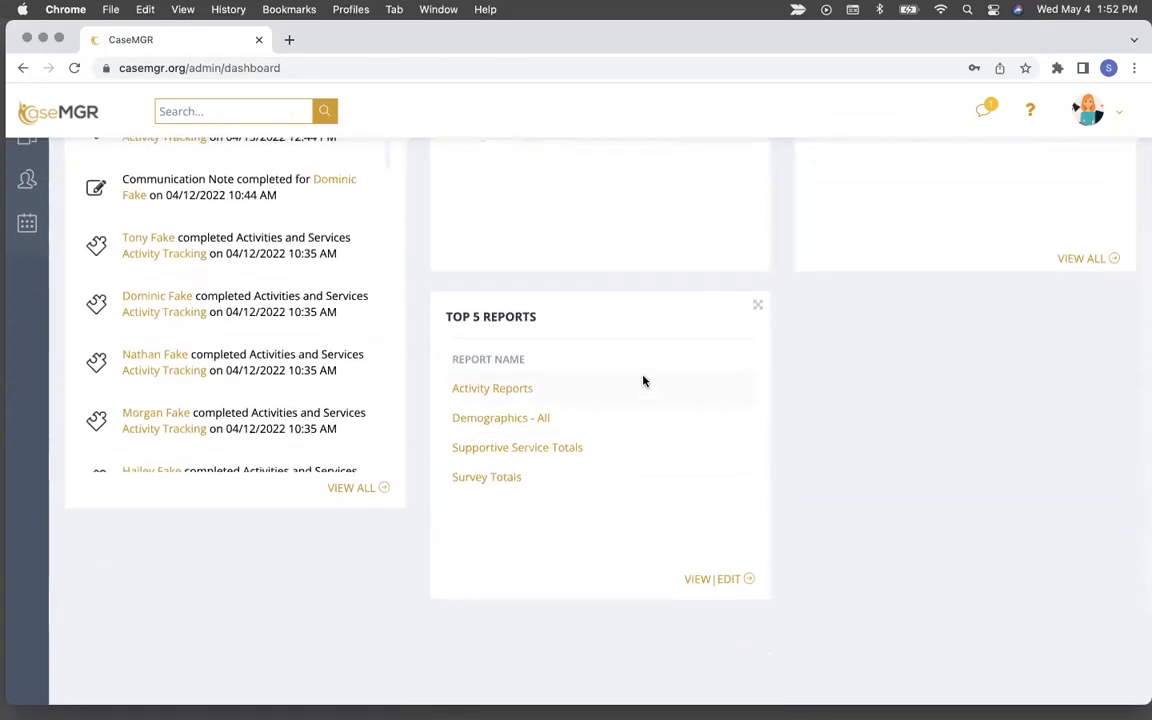
pyautogui.scroll(5, 656, 530)
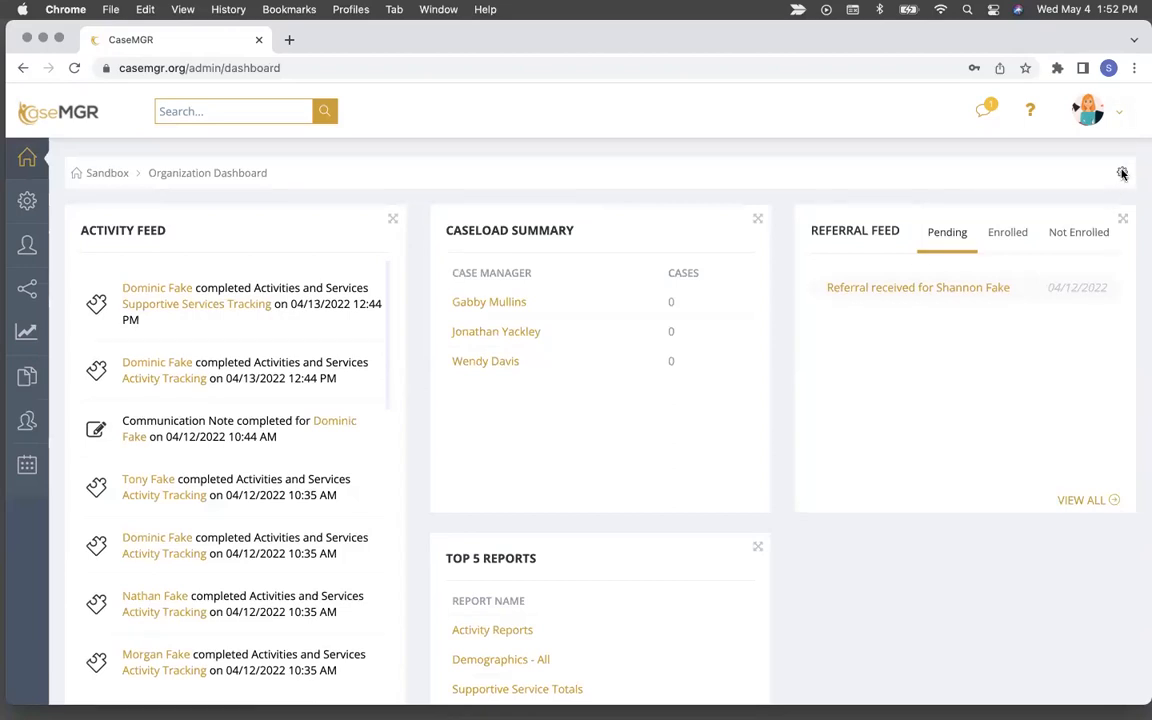
# Remove the Referral Feed widget from the organization dashboard and save the widget selection
pyautogui.click(1122, 174)
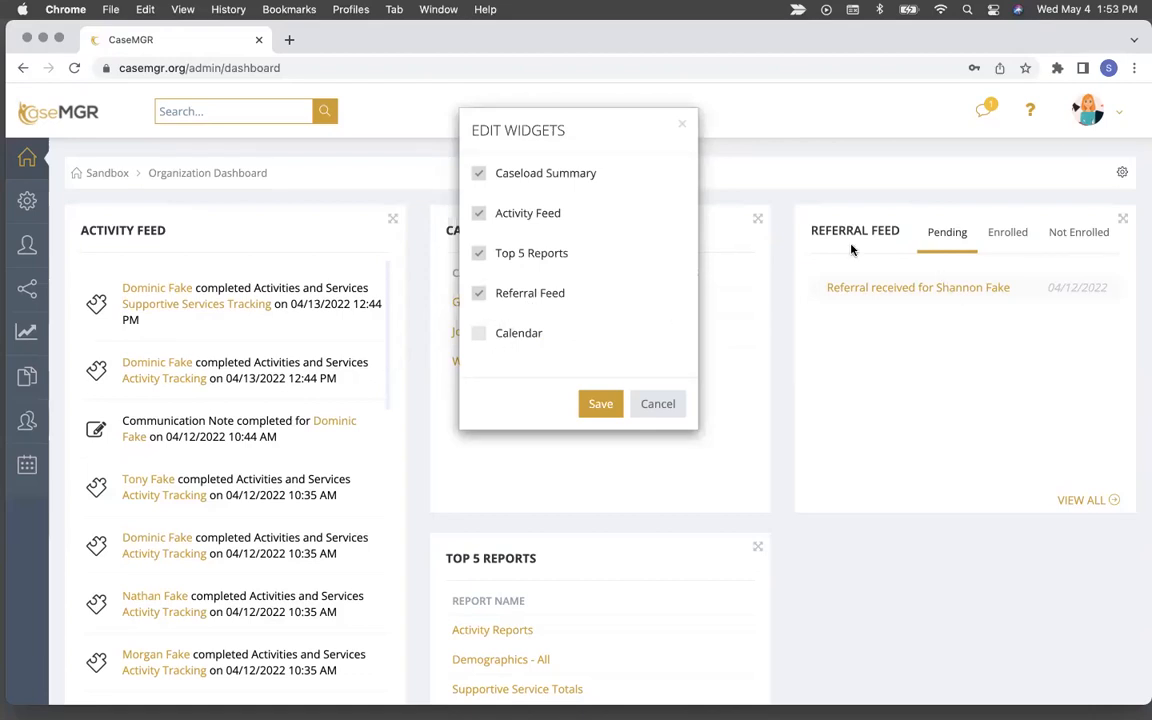
pyautogui.click(478, 293)
pyautogui.click(601, 406)
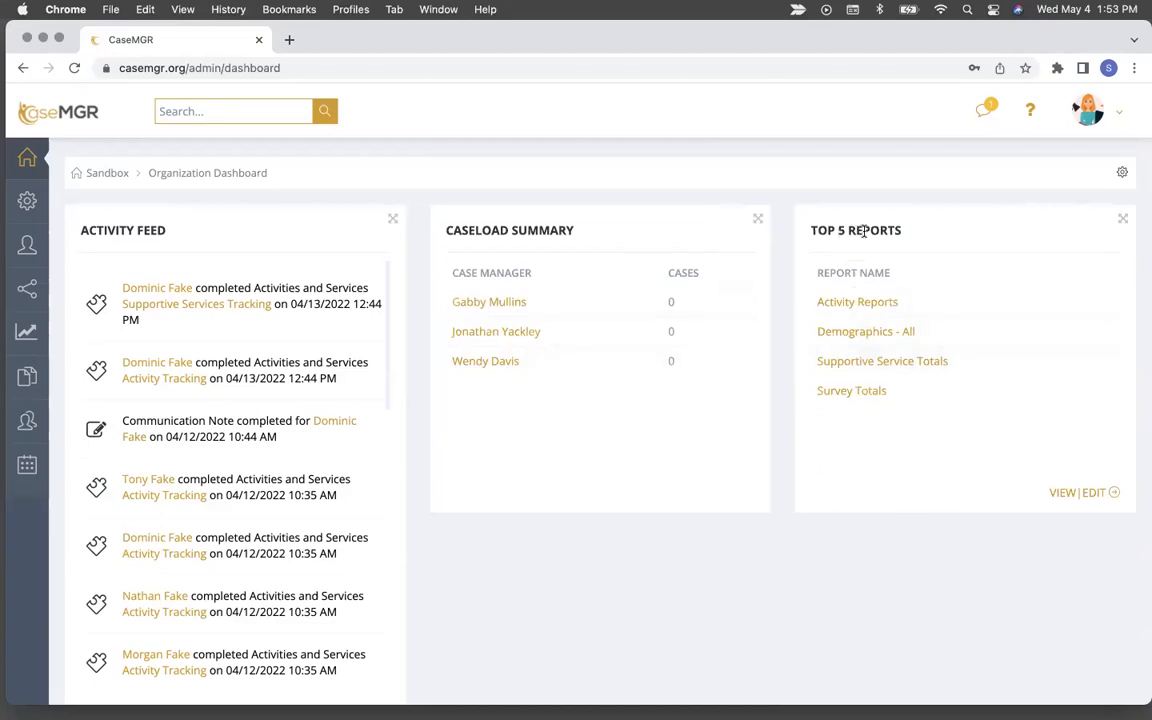
# Add the Activity Report from the practice reports folder to the Top 5 Reports and save the selection
pyautogui.moveTo(31, 334)
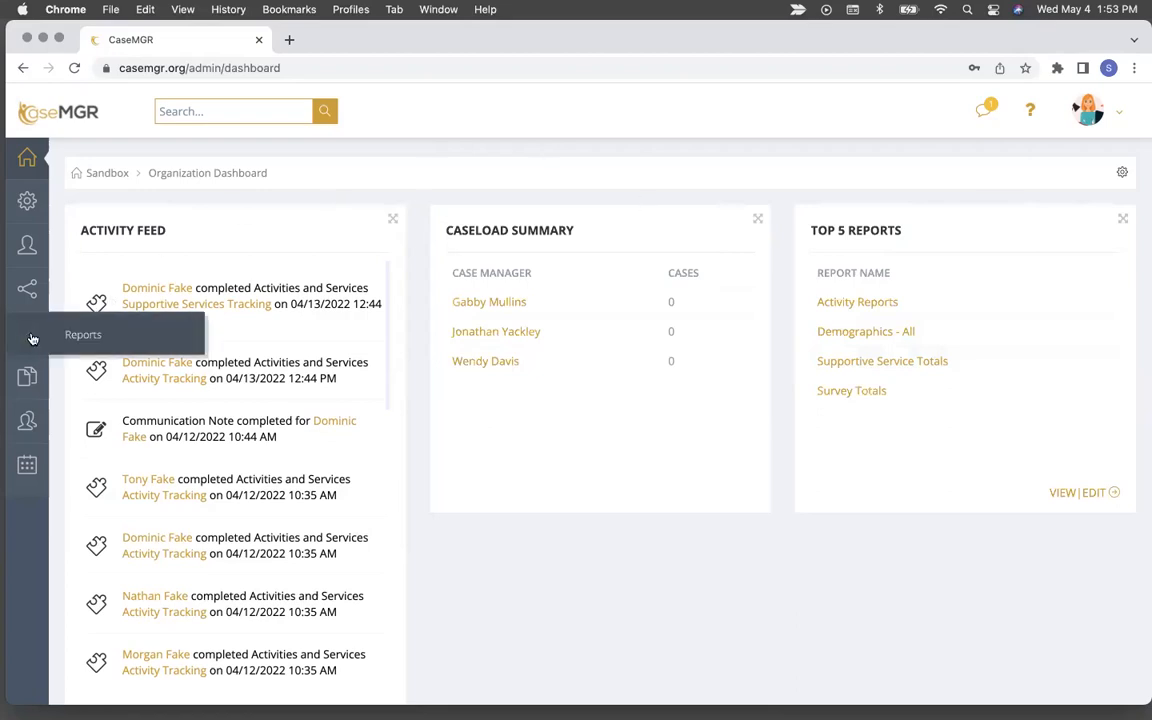
pyautogui.click(104, 344)
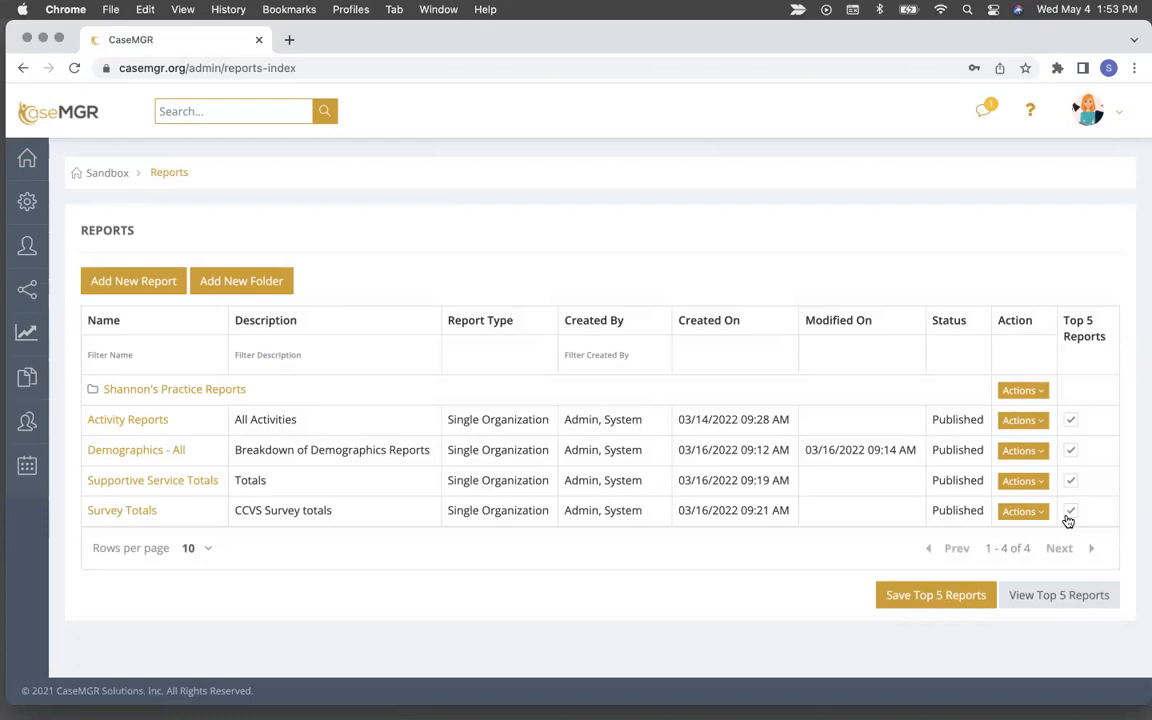
pyautogui.click(160, 389)
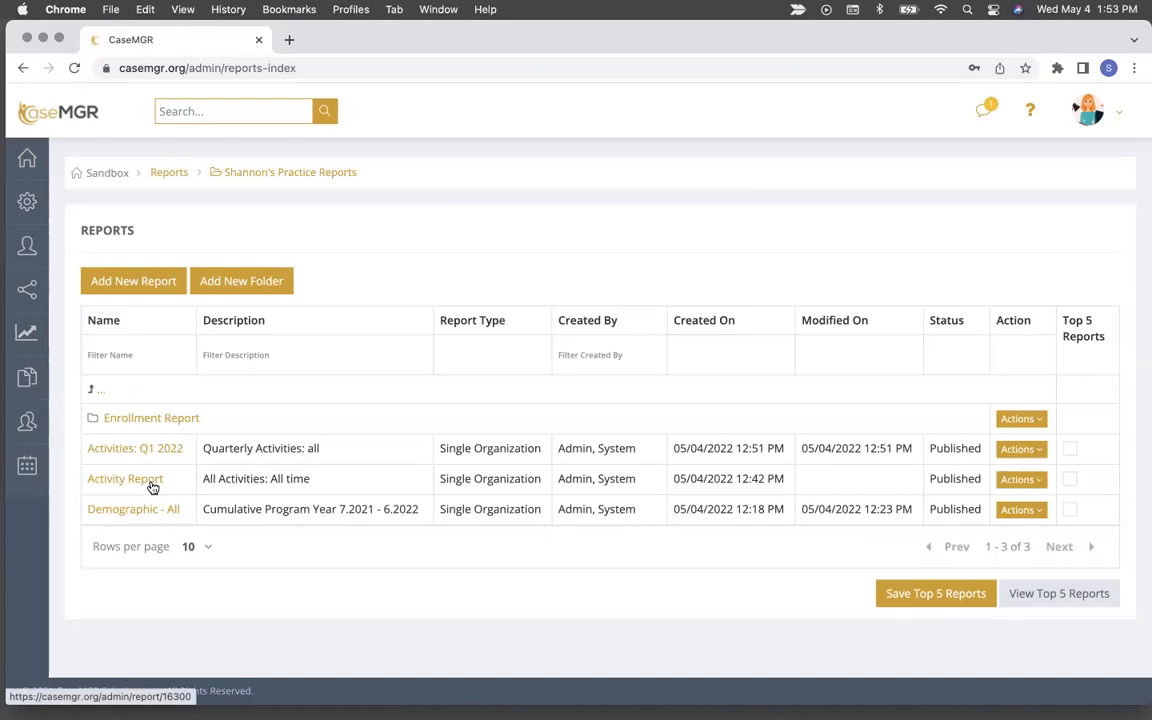
pyautogui.click(1071, 480)
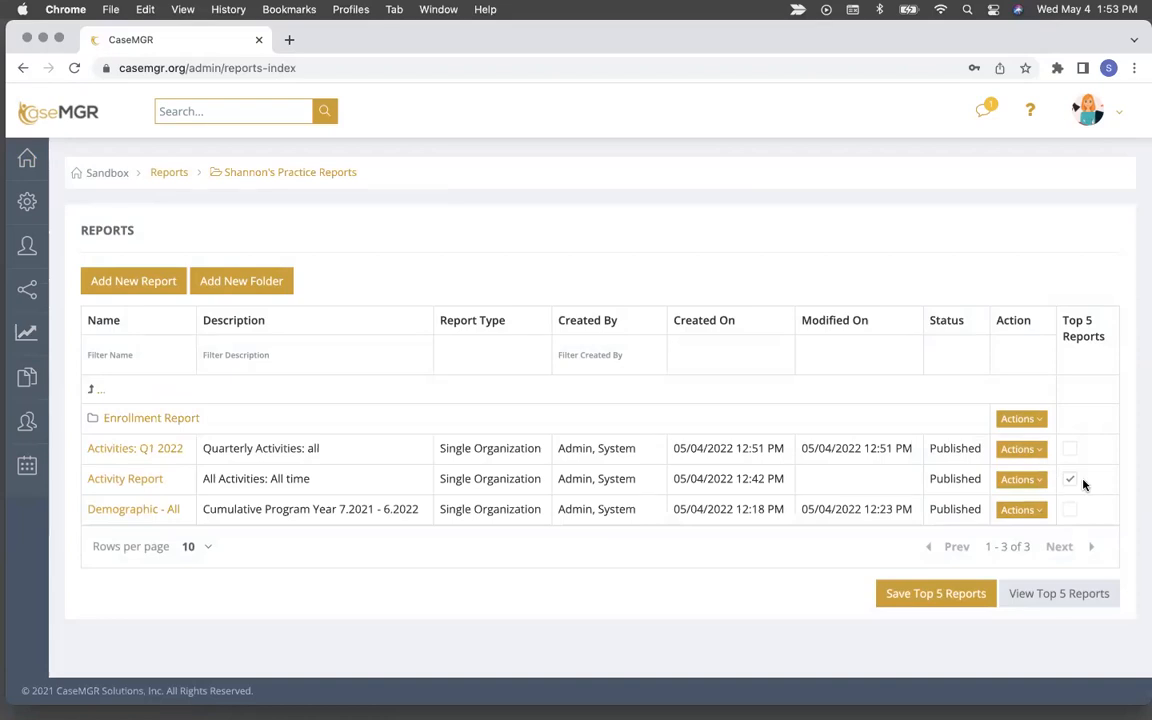
pyautogui.click(956, 599)
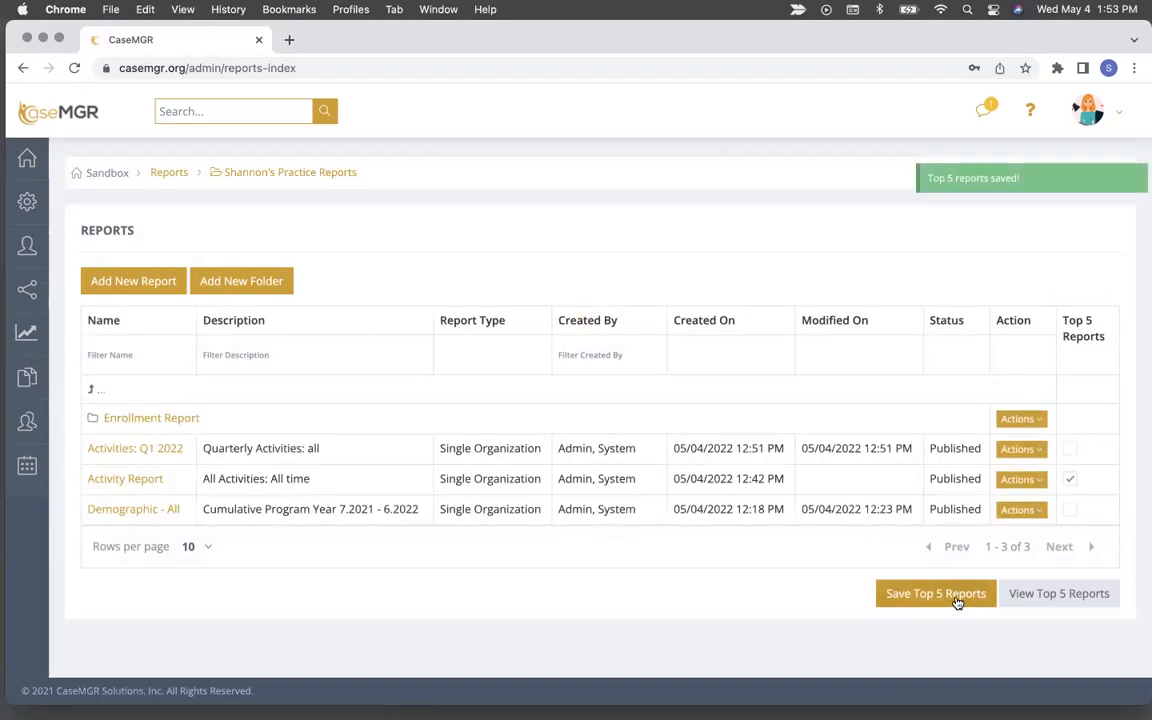
# Remove the older Activity Reports entry, described as "All Activities", from the Top 5 Reports and save the selection
pyautogui.click(1041, 597)
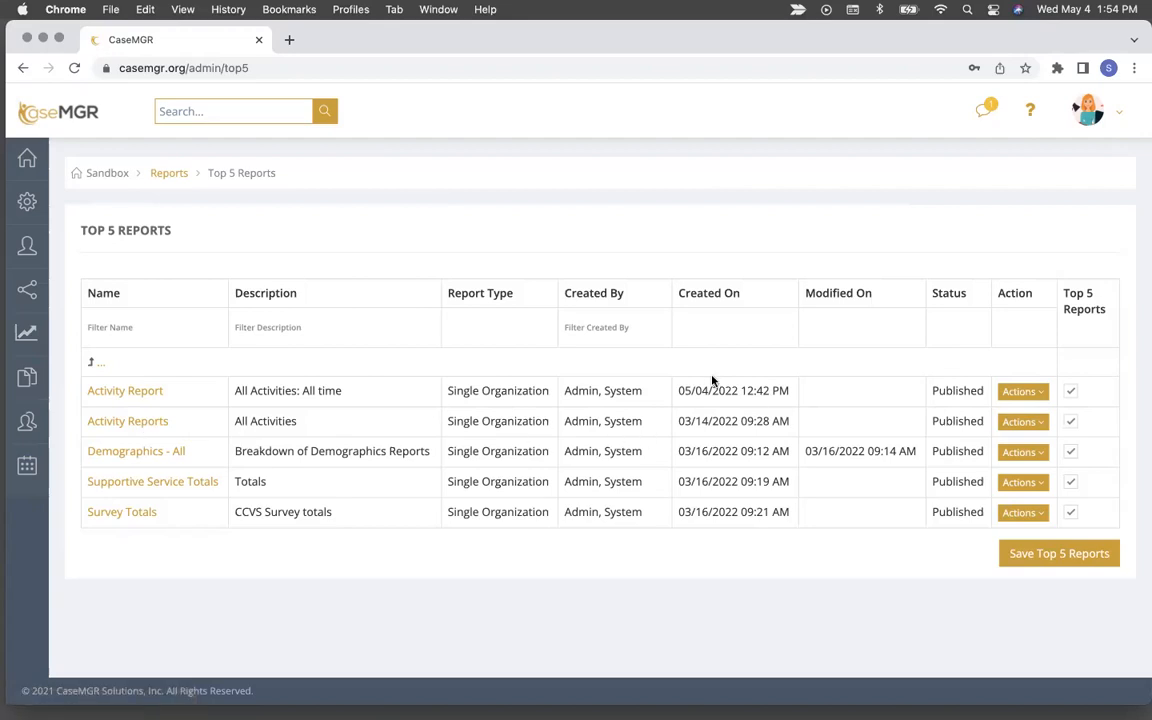
pyautogui.click(1070, 422)
pyautogui.click(1059, 553)
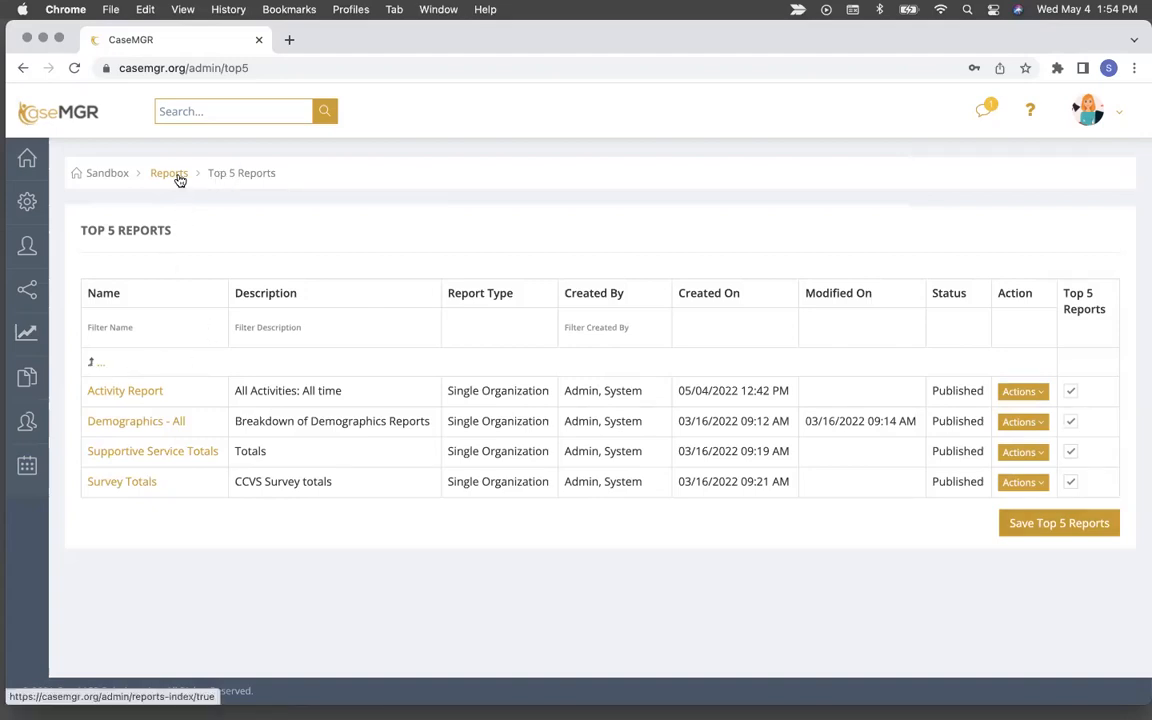
# Return to the organization dashboard and open the Activity Report from the Top 5 Reports widget to review its results
pyautogui.click(177, 179)
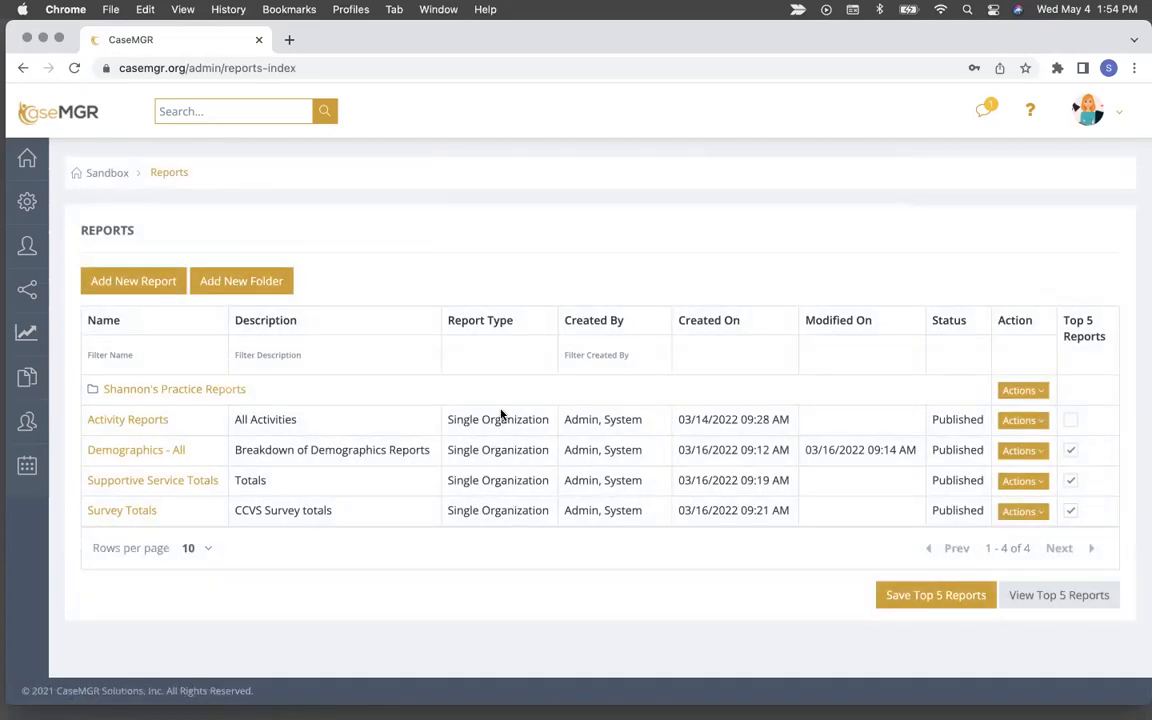
pyautogui.click(106, 175)
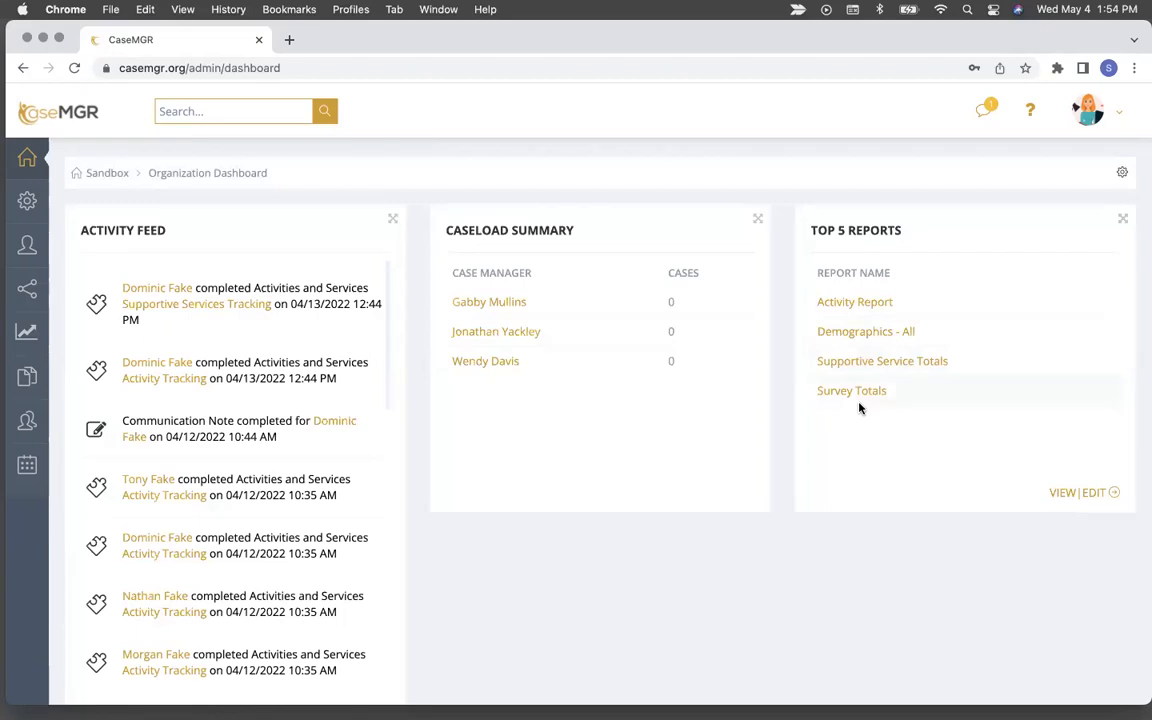
pyautogui.click(864, 306)
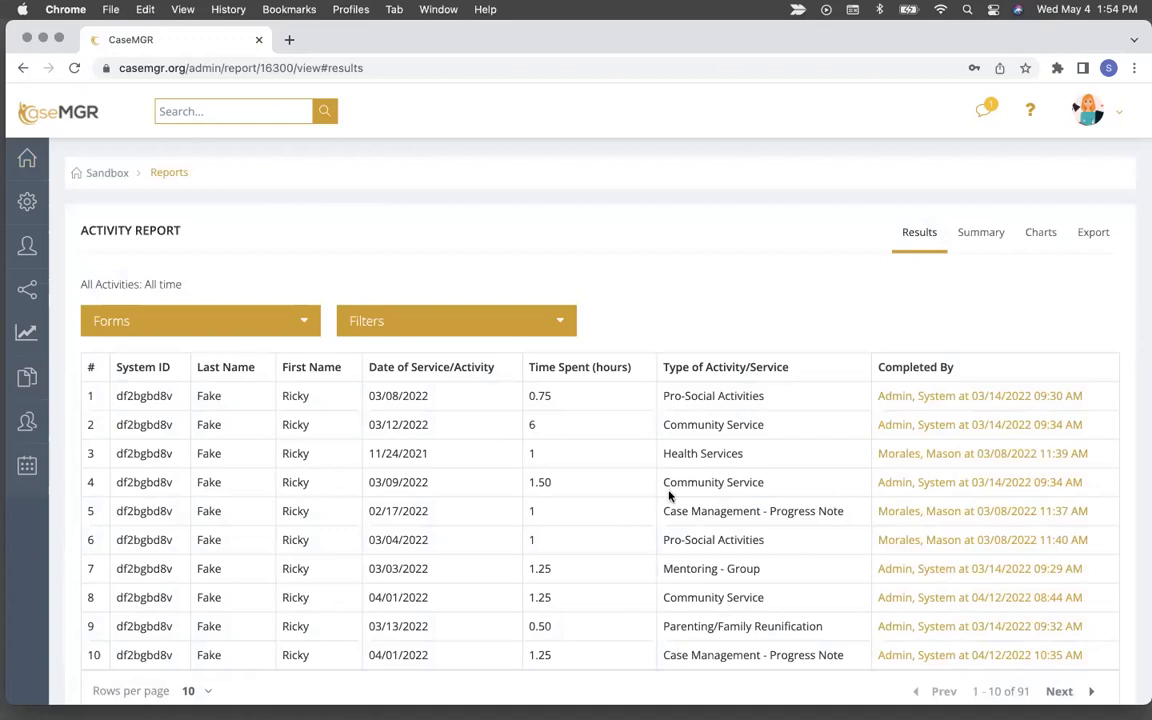
pyautogui.scroll(-1, 669, 495)
pyautogui.scroll(-3, 669, 495)
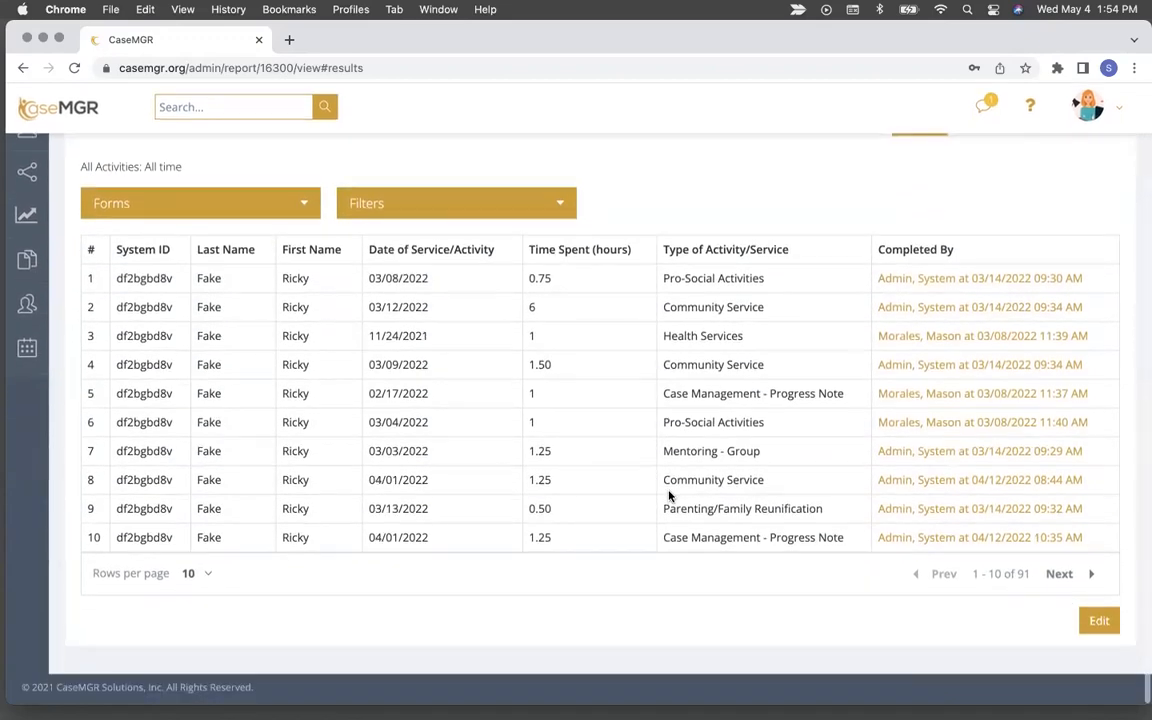
pyautogui.scroll(3, 992, 213)
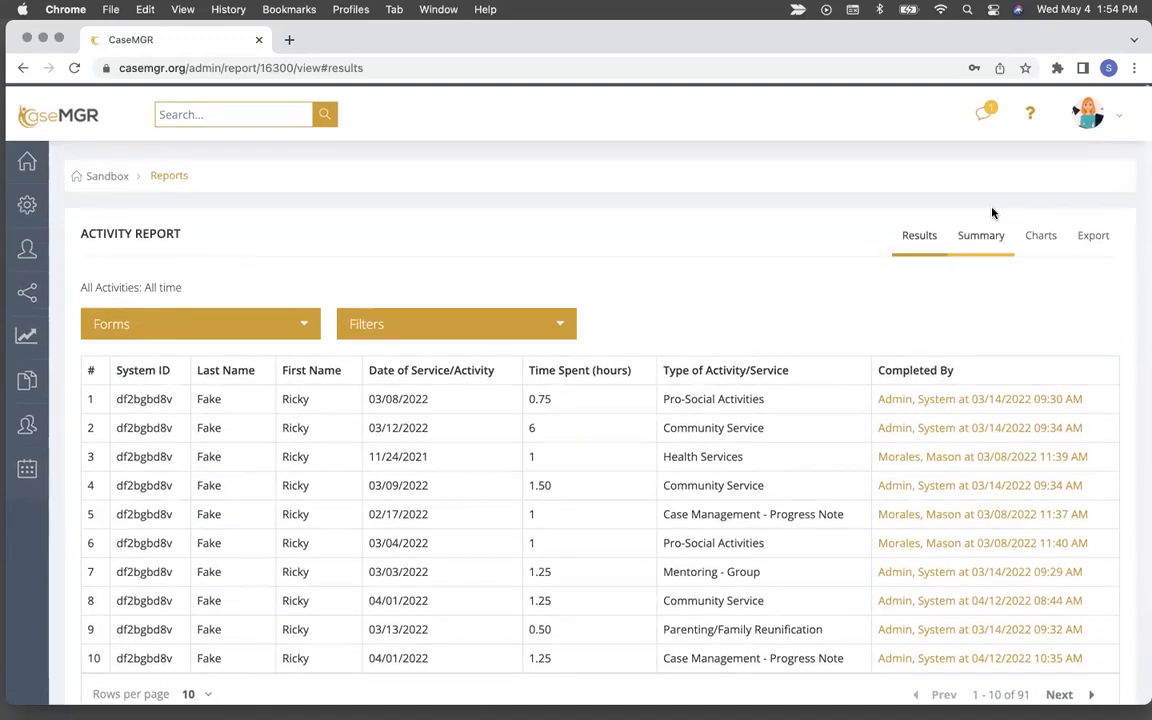
# Review all the summaries of the Activity Report, starting with Counts by Activity
pyautogui.click(983, 238)
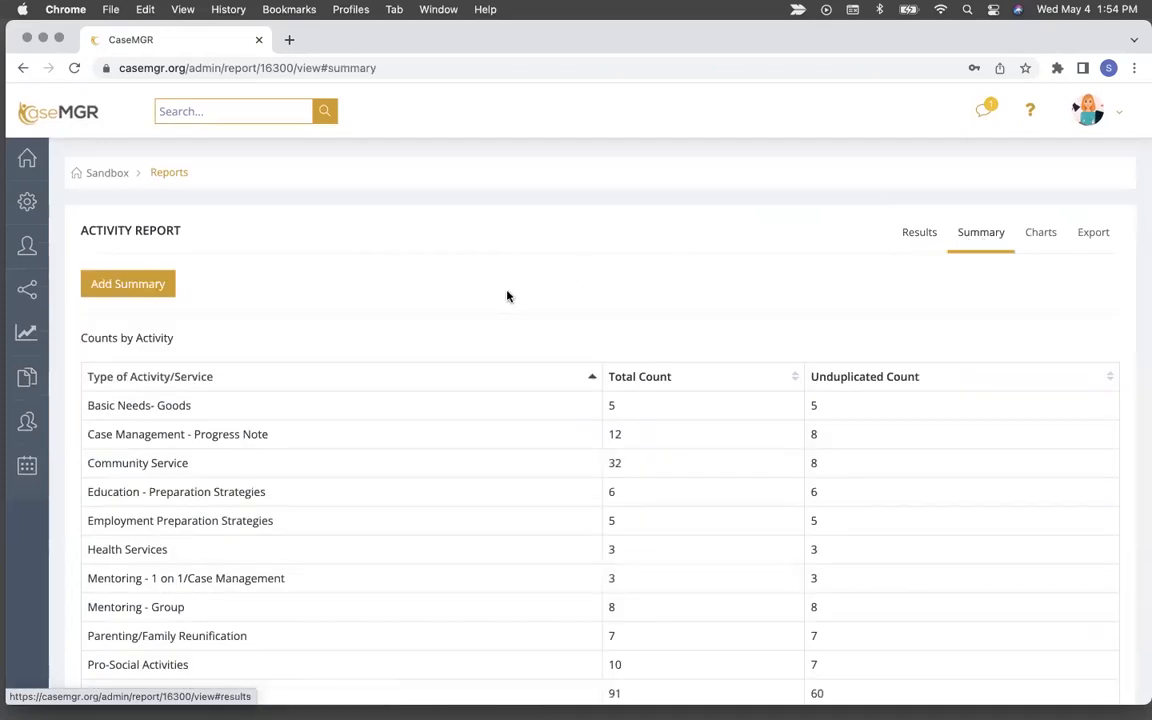
pyautogui.scroll(-10, 507, 296)
pyautogui.scroll(-15, 507, 296)
pyautogui.scroll(-5, 507, 296)
pyautogui.scroll(20, 507, 296)
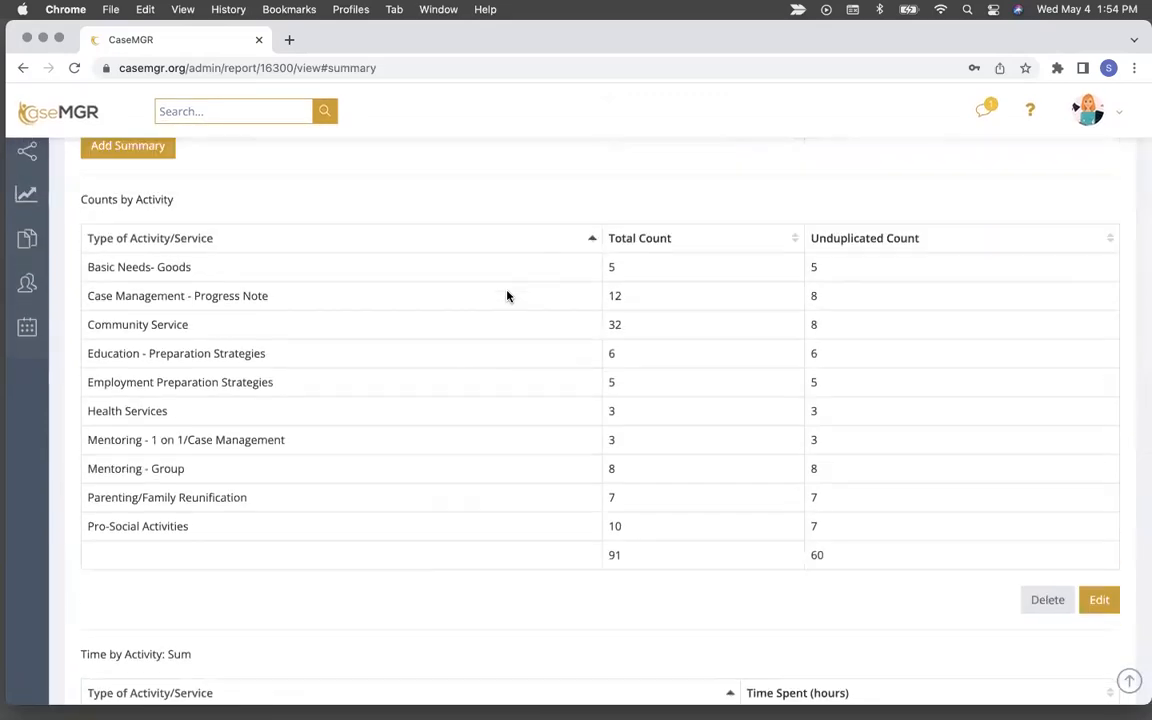
pyautogui.scroll(5, 507, 296)
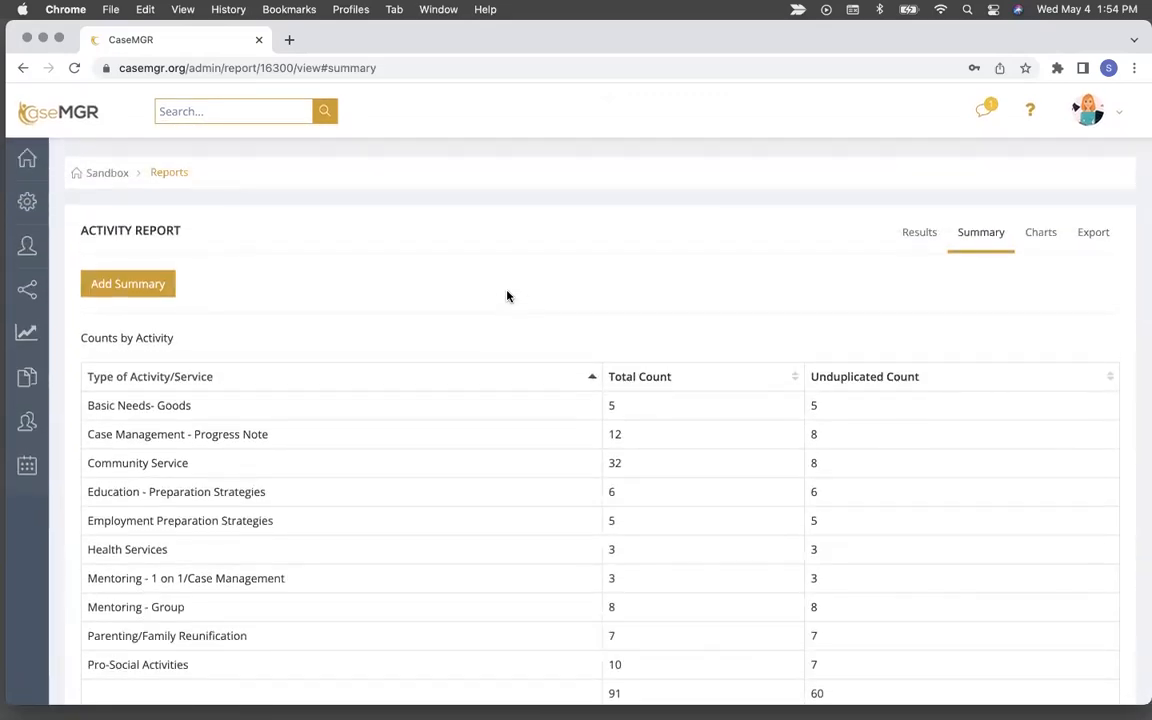
# Leave the Activity Report and return to the main Reports page
pyautogui.click(169, 173)
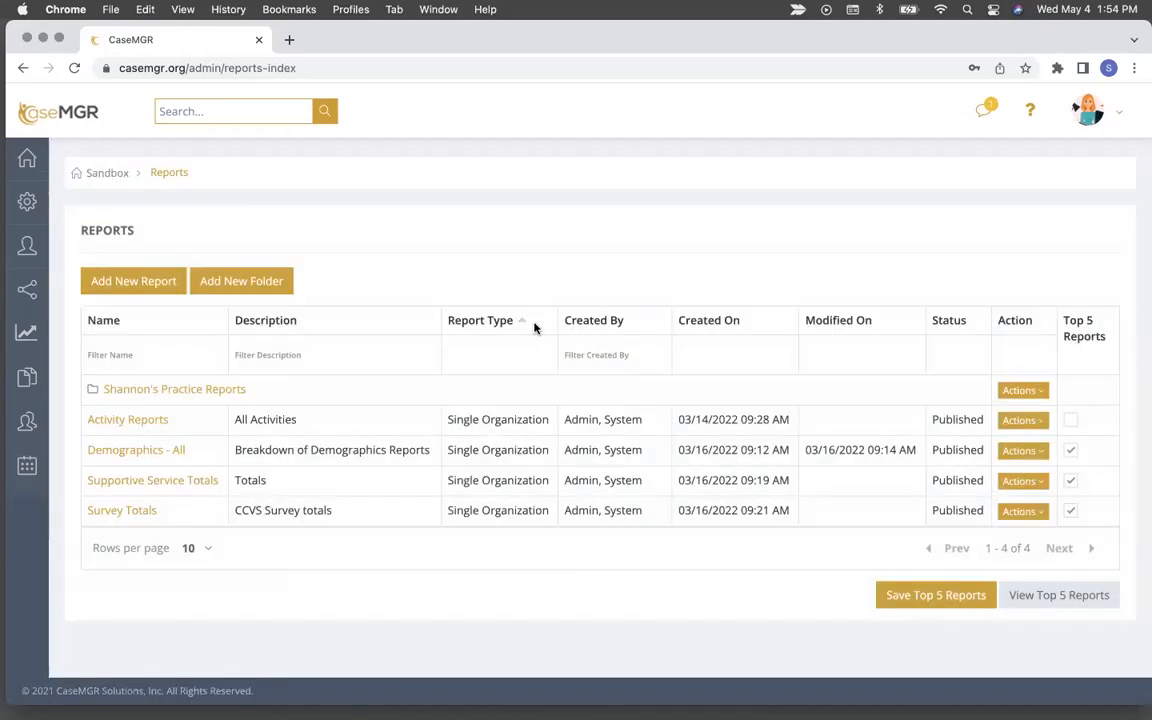
pyautogui.moveTo(30, 334)
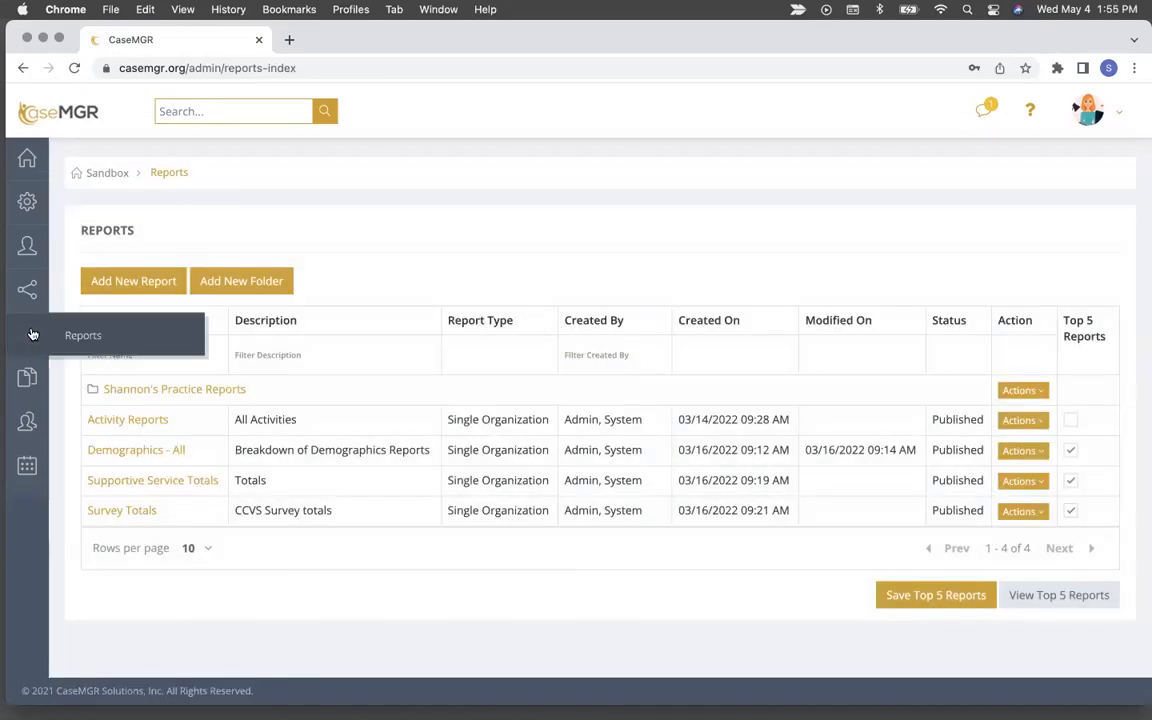
pyautogui.click(128, 336)
pyautogui.hotkey('ctrl', 'Right')
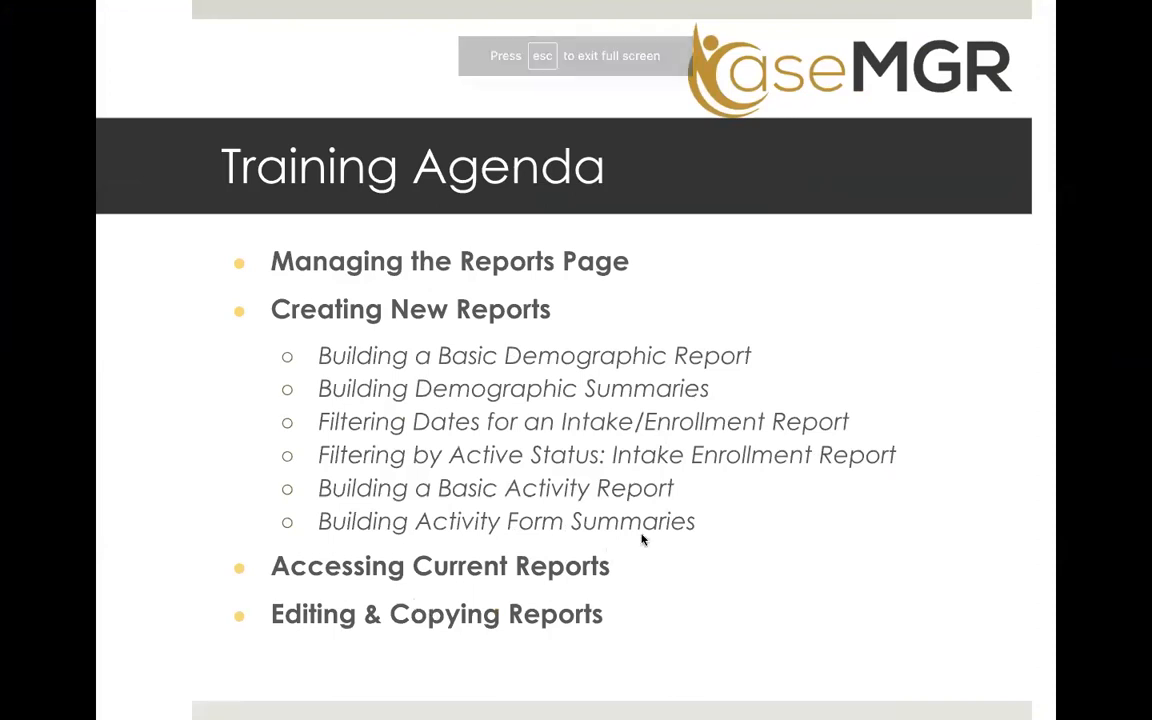
pyautogui.press('Left')
pyautogui.press('Right')
pyautogui.press('Right')
pyautogui.press('Right')
pyautogui.press('Right')
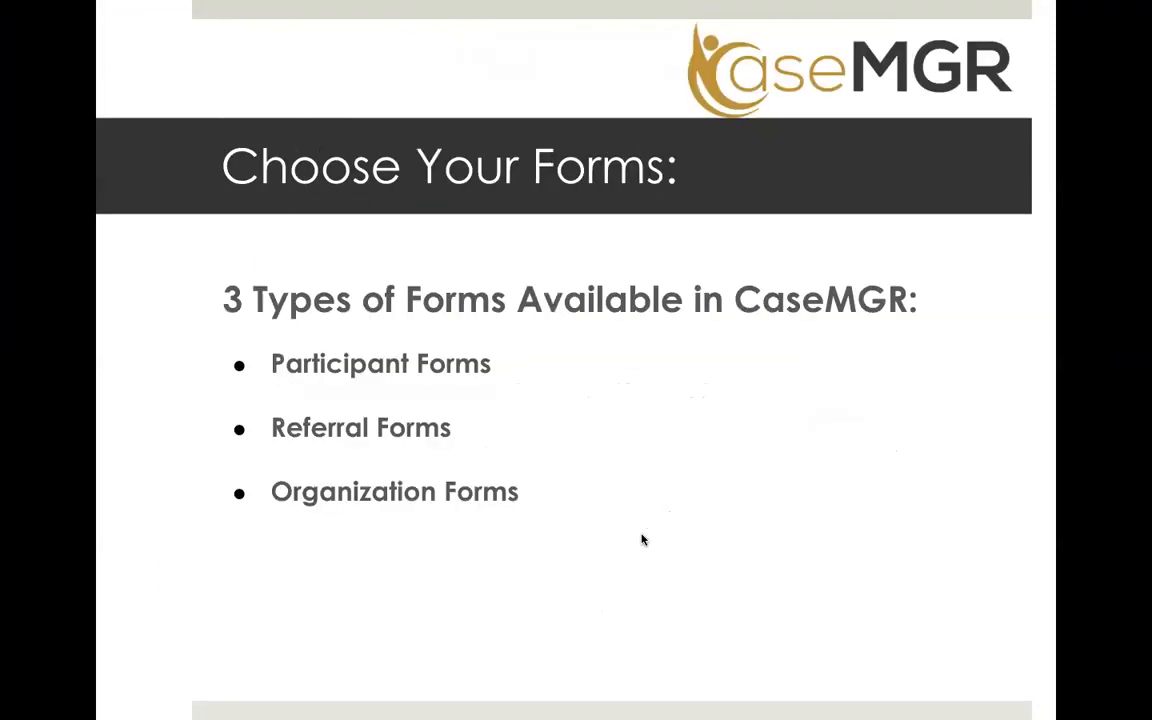
pyautogui.press('Right')
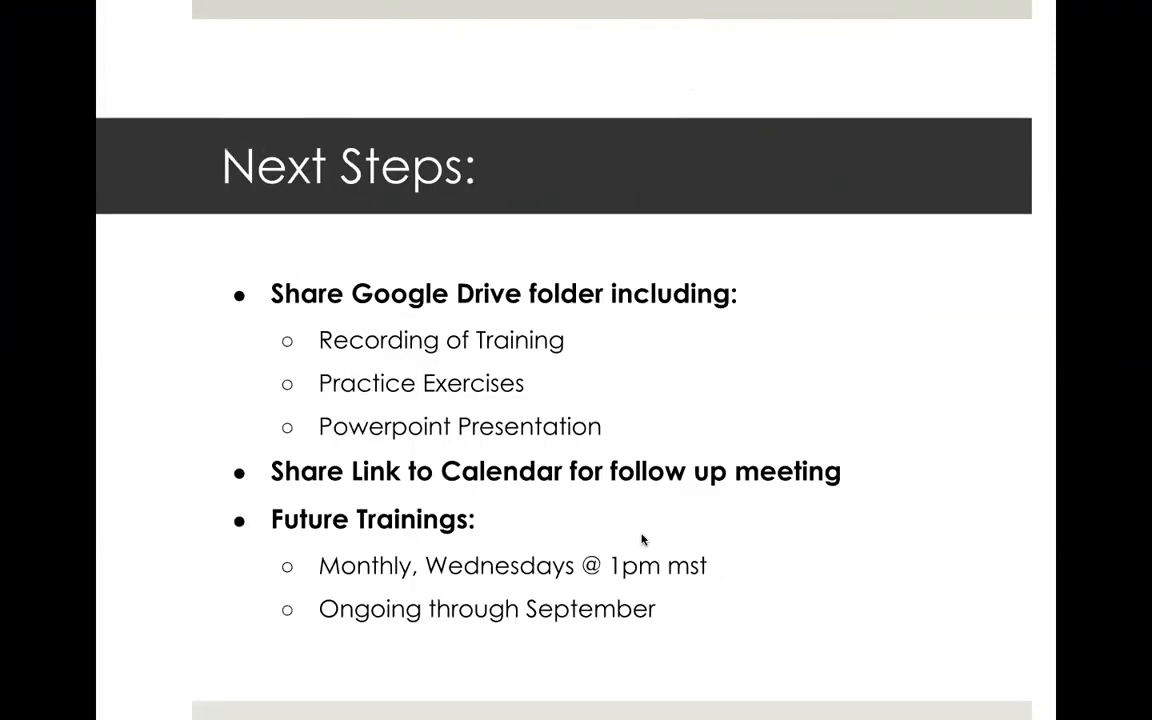